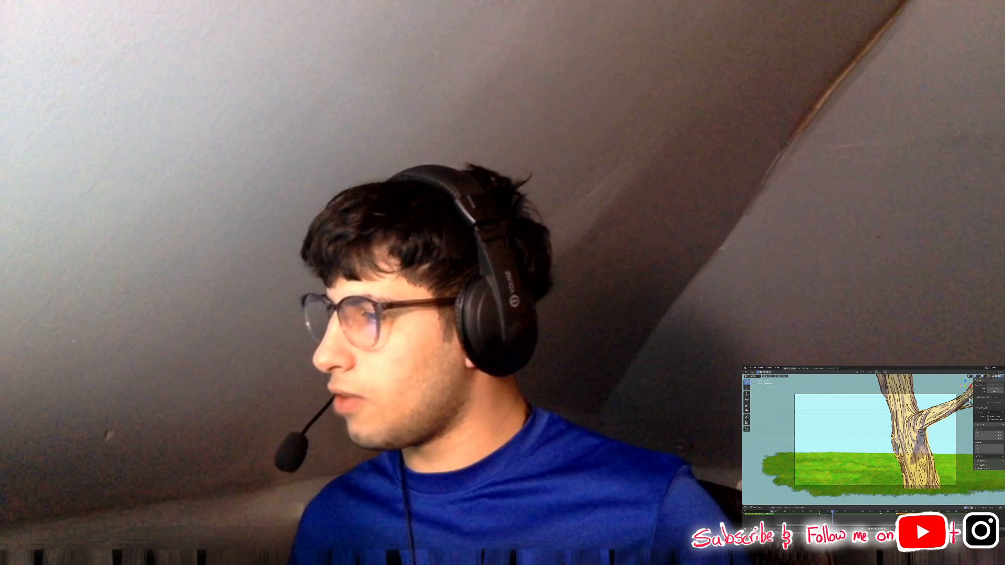
Hide the grass around the tree in the scene.
key("h")
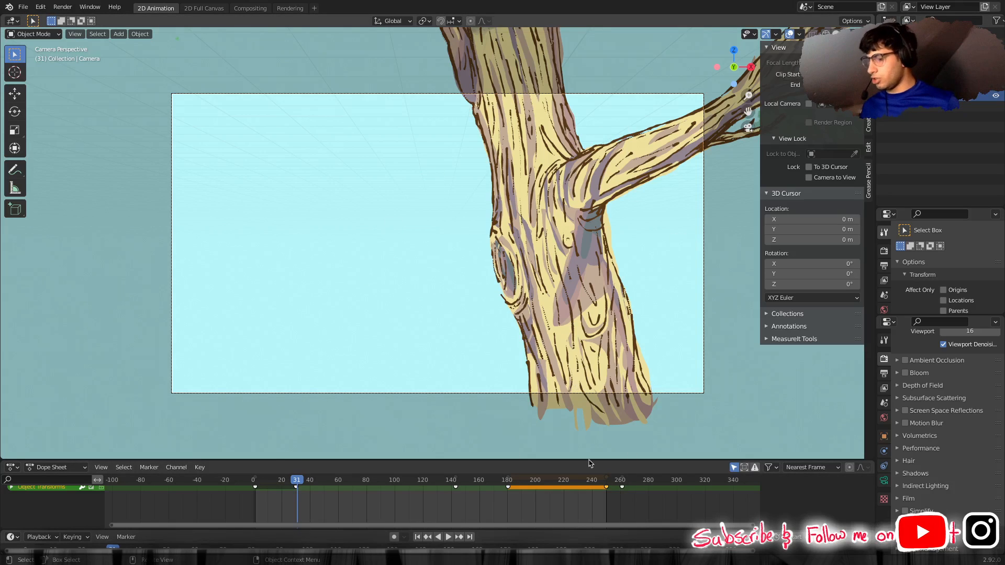
Check the camera framing at frame 262 and at the start of the animation.
left_click(623, 481)
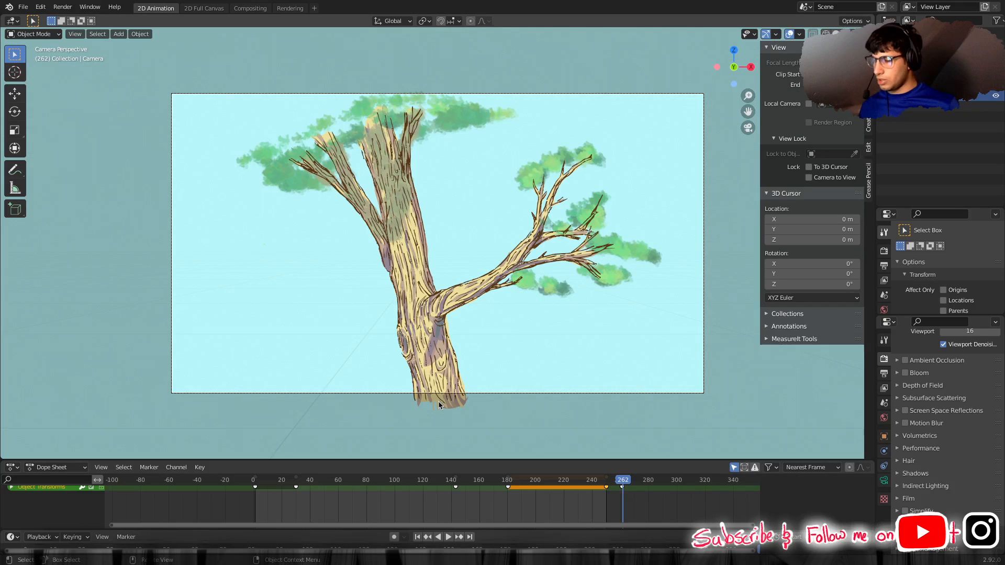
left_click(255, 480)
key("space")
key("space")
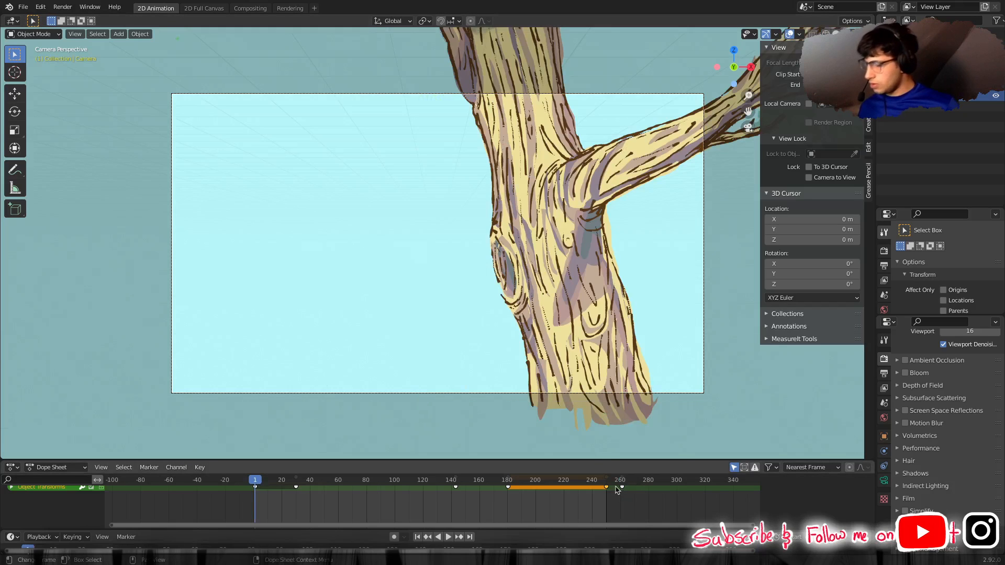
At frame 262, reframe the camera so the tree sits slightly further left and higher, and insert a Location keyframe.
left_click(623, 481)
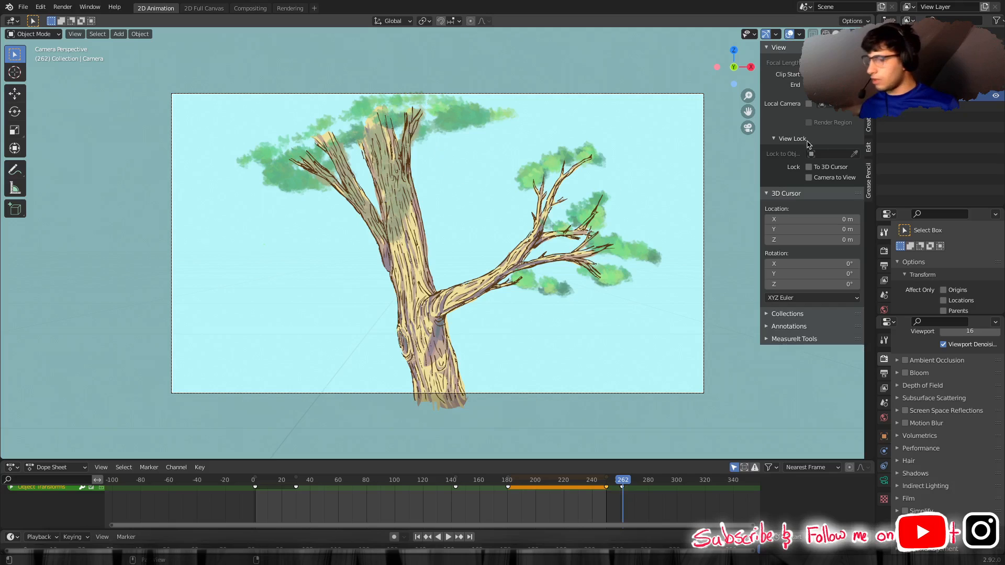
left_click(809, 178)
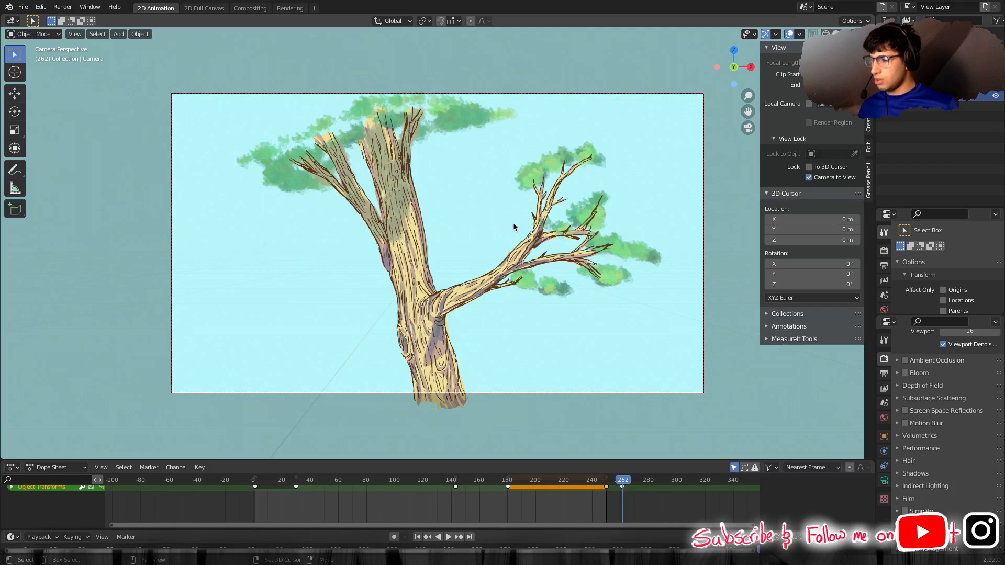
mouse_move(513, 221)
middle_mouse_down("shift")
mouse_move(512, 211)
mouse_move(509, 219)
middle_mouse_up("shift")
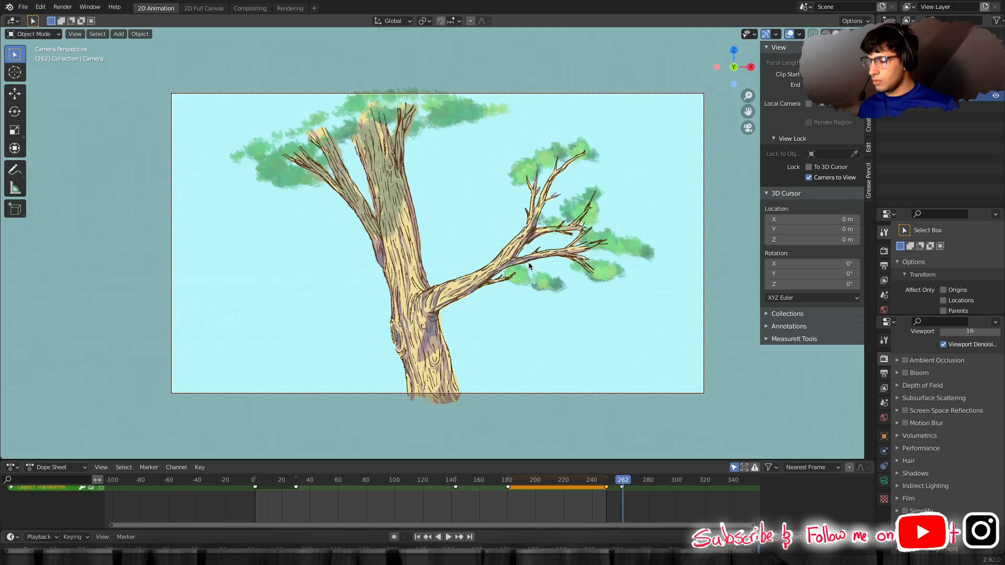
scroll(529, 263, "up", 1)
scroll(528, 261, "down", 1)
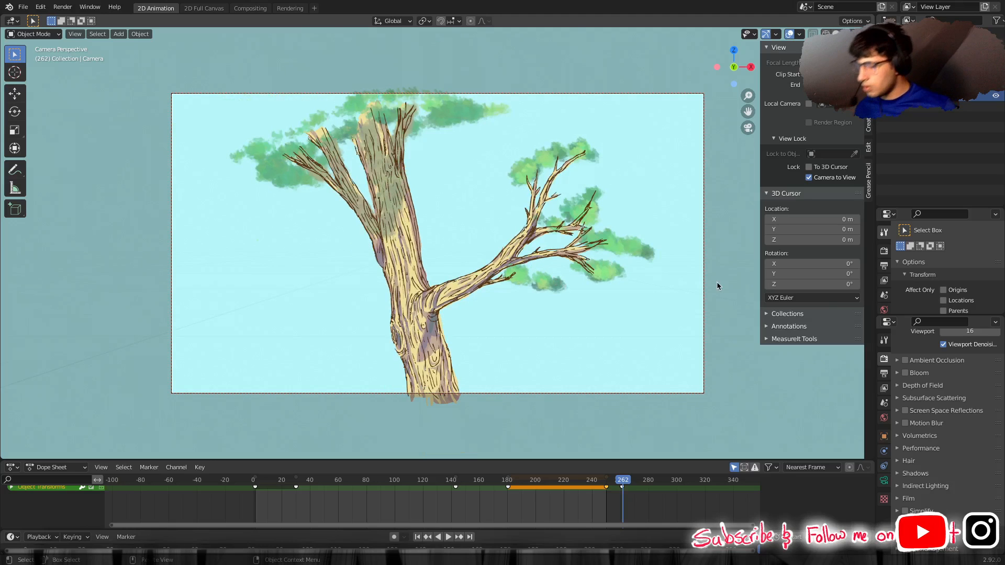
left_click(809, 178)
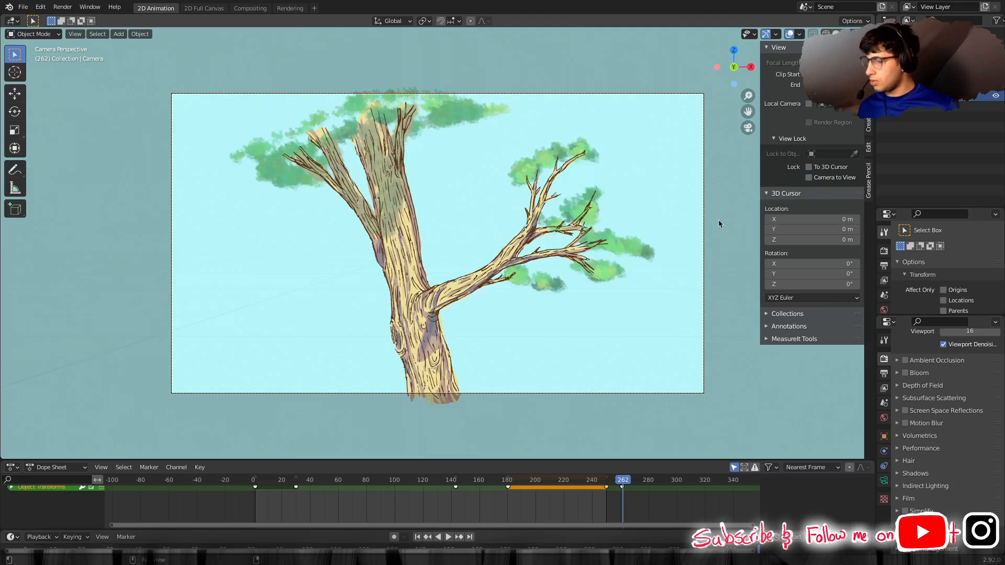
key("i")
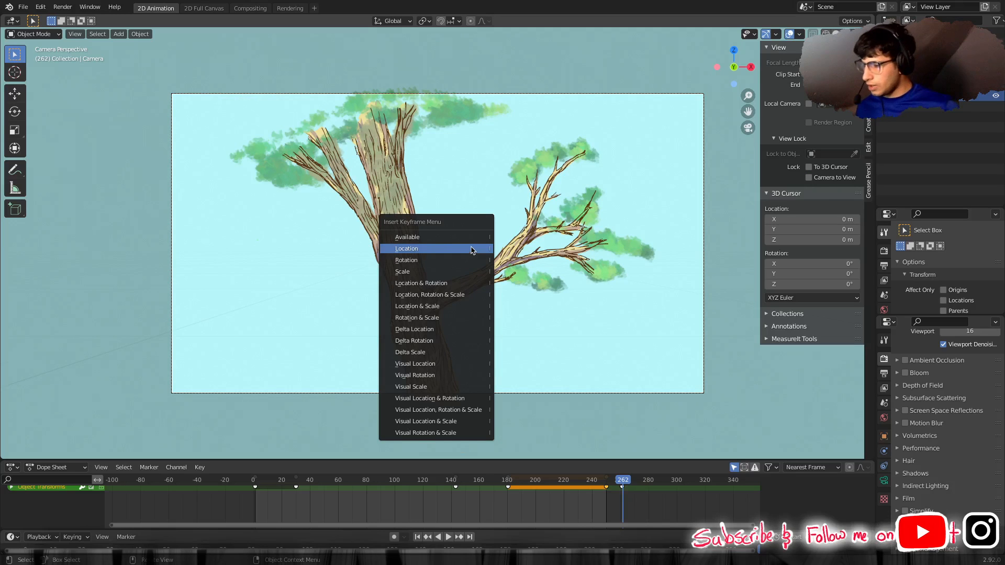
left_click(471, 249)
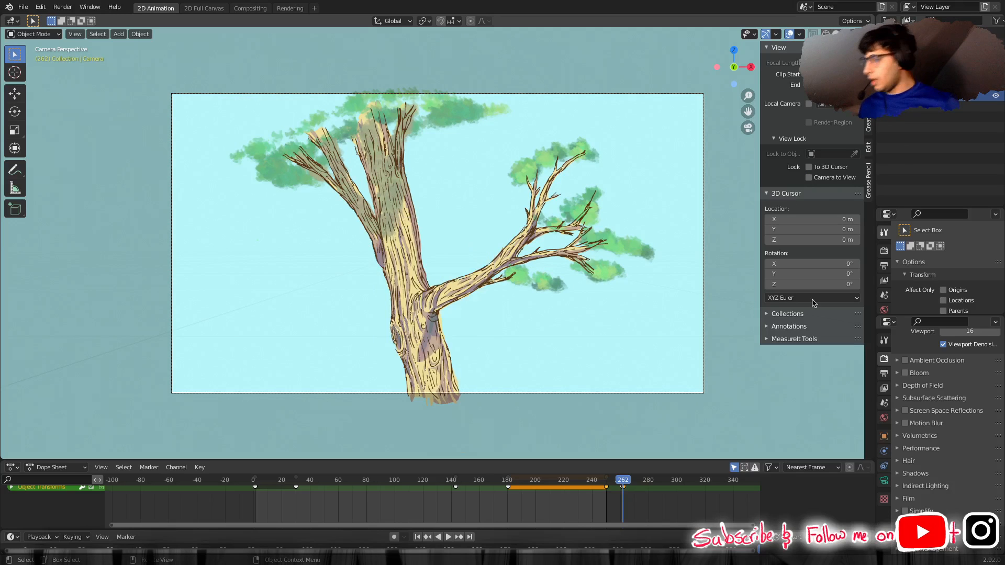
key("g")
left_click(612, 494)
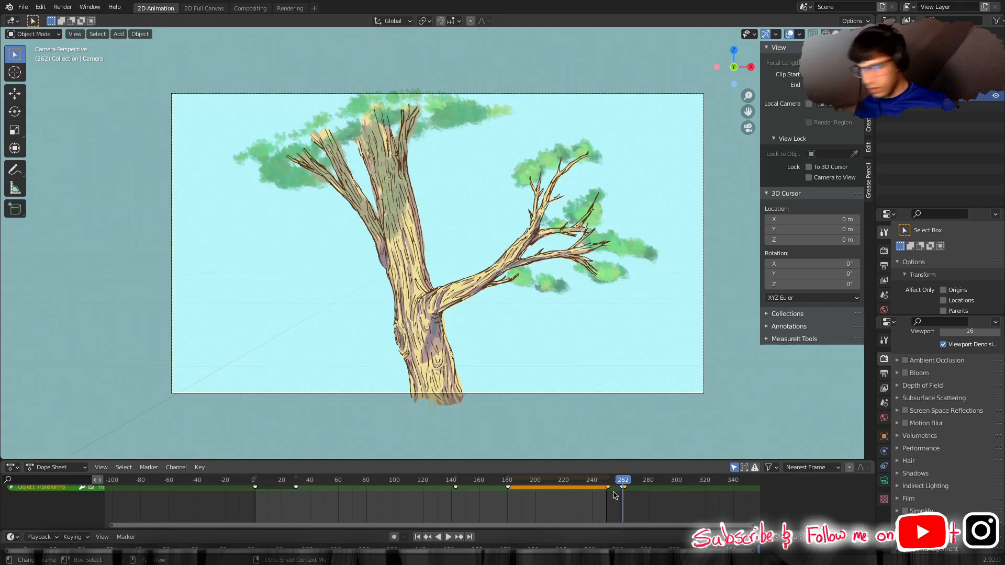
key("ctrl+z")
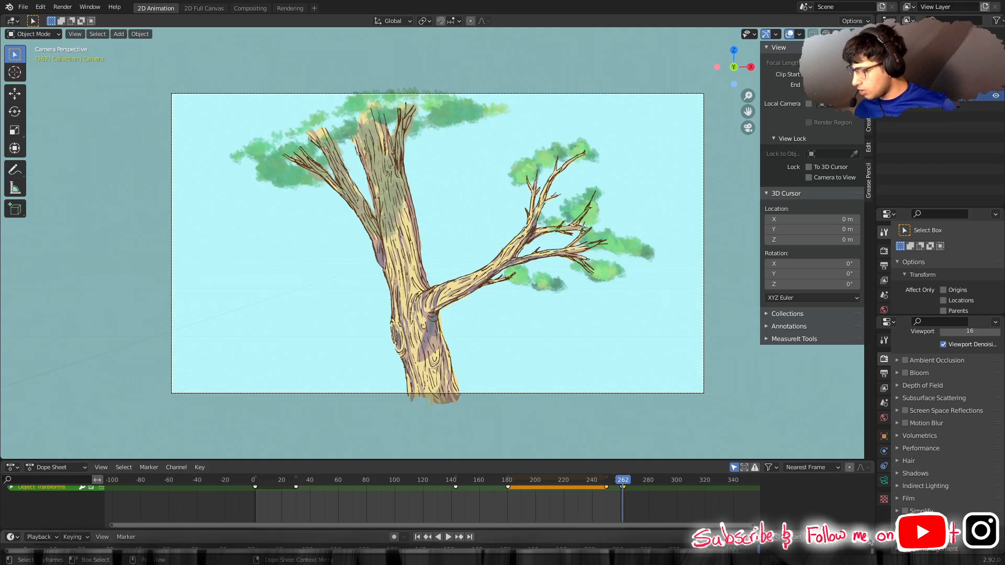
Delete the superfluous camera keyframe just before frame 262.
scroll(637, 506, "up", 5)
key("Home")
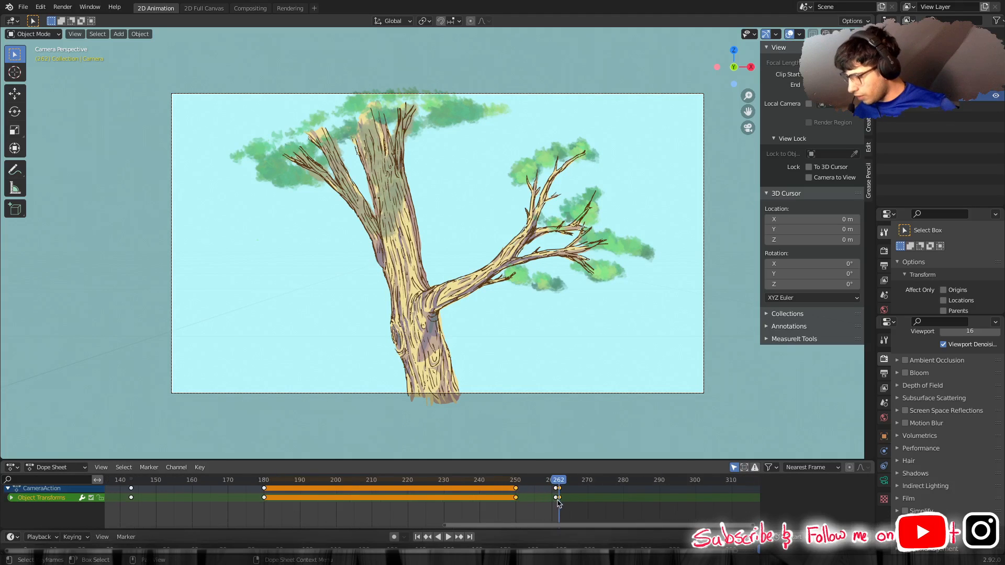
left_click_drag(559, 497, 557, 500)
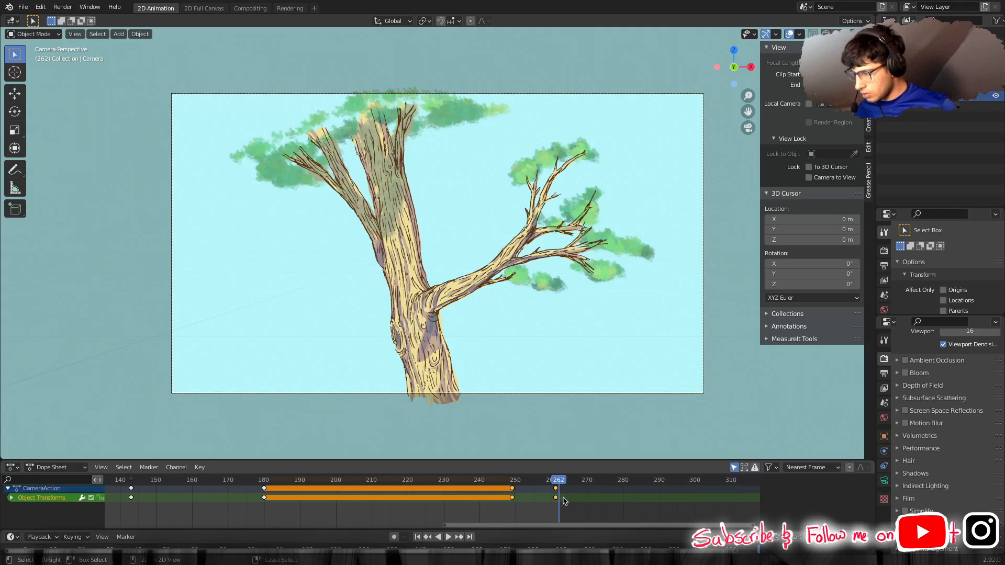
key("ctrl+z")
left_click(556, 498)
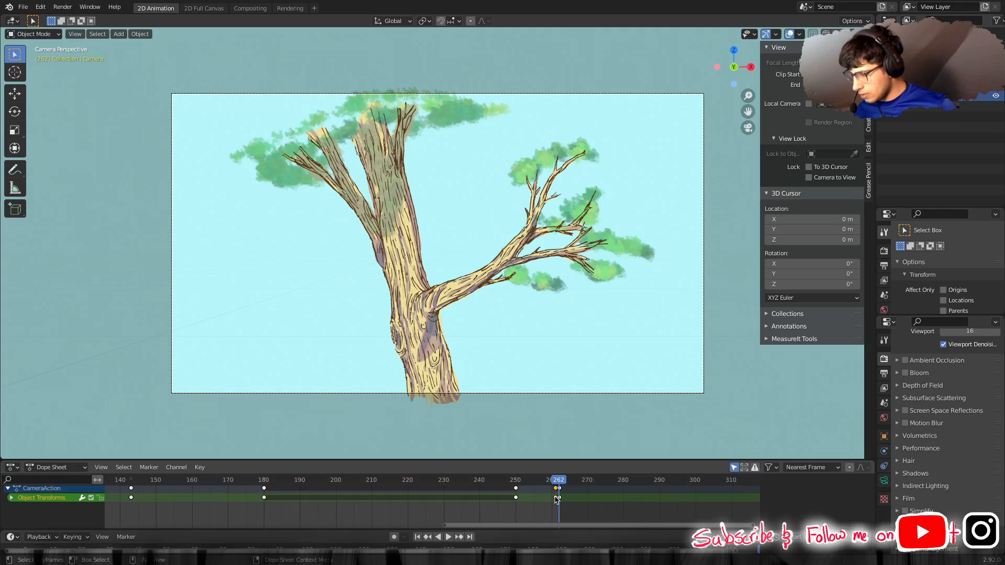
key("x")
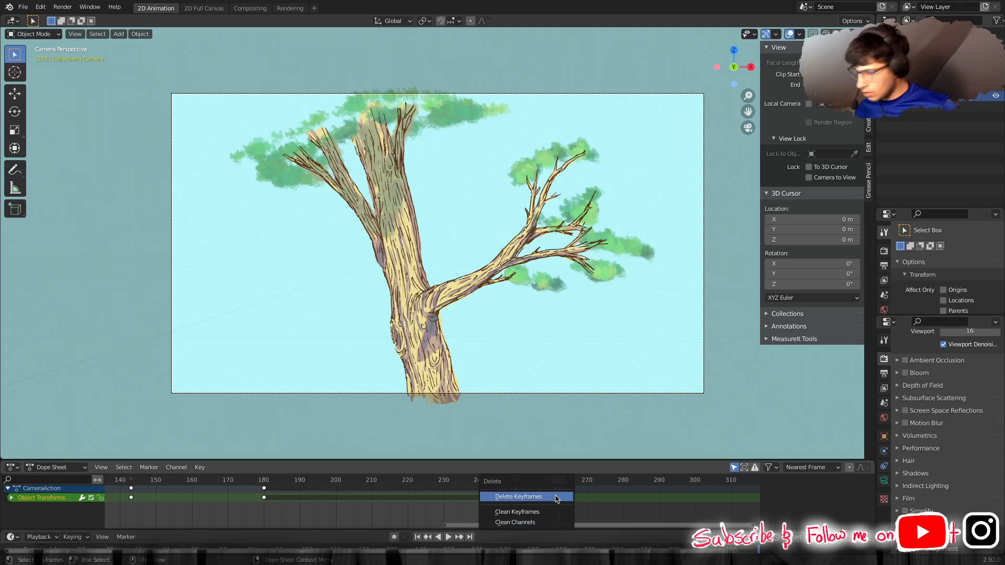
left_click(557, 497)
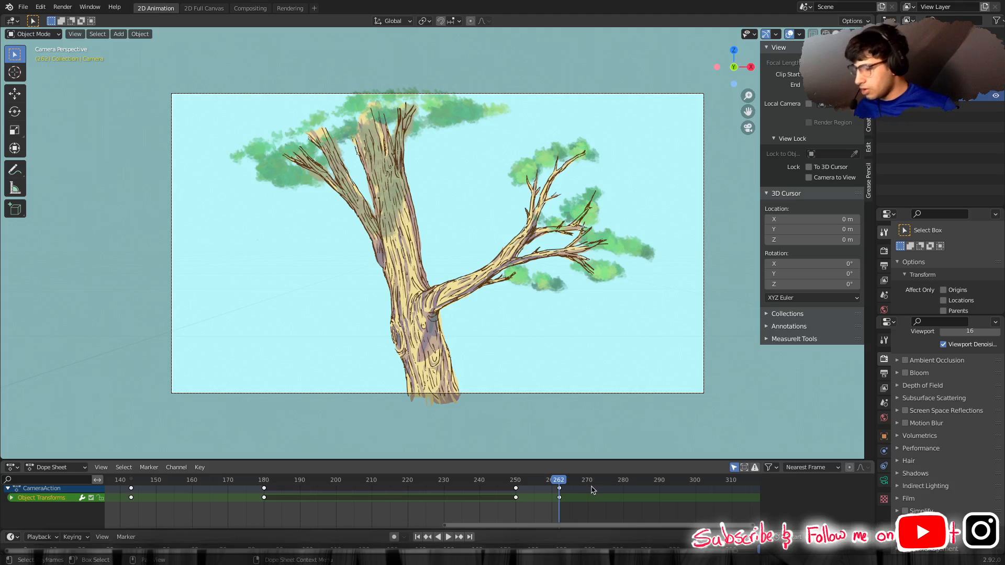
Review the camera move at several frames between 89 and 262, and play the animation from frame 55.
left_click(265, 480)
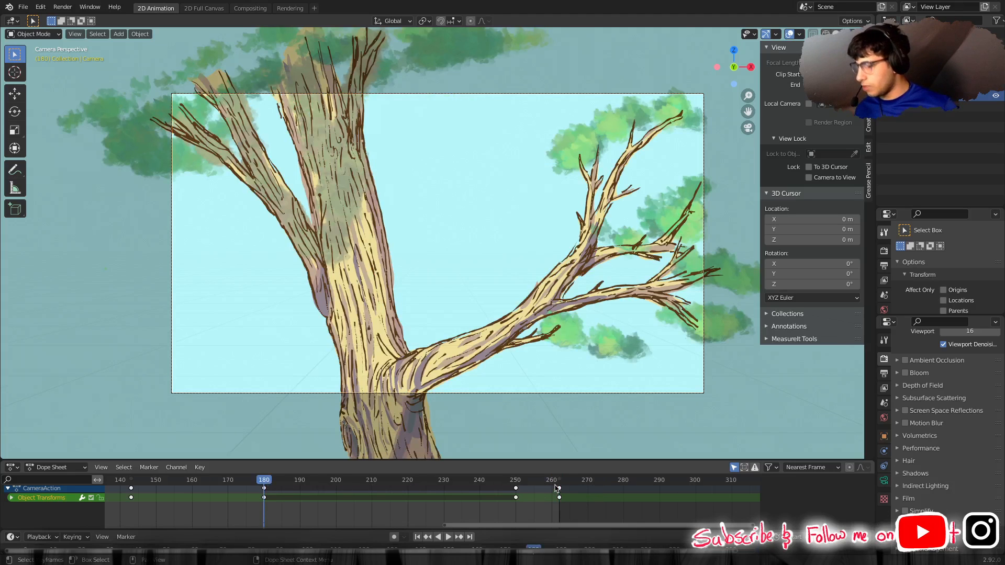
left_click(559, 481)
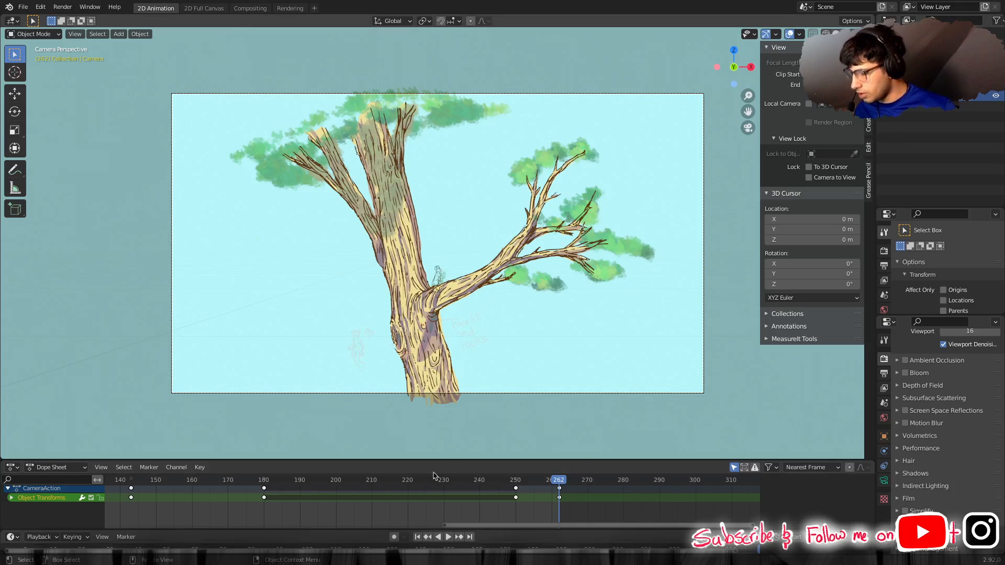
left_click(200, 480)
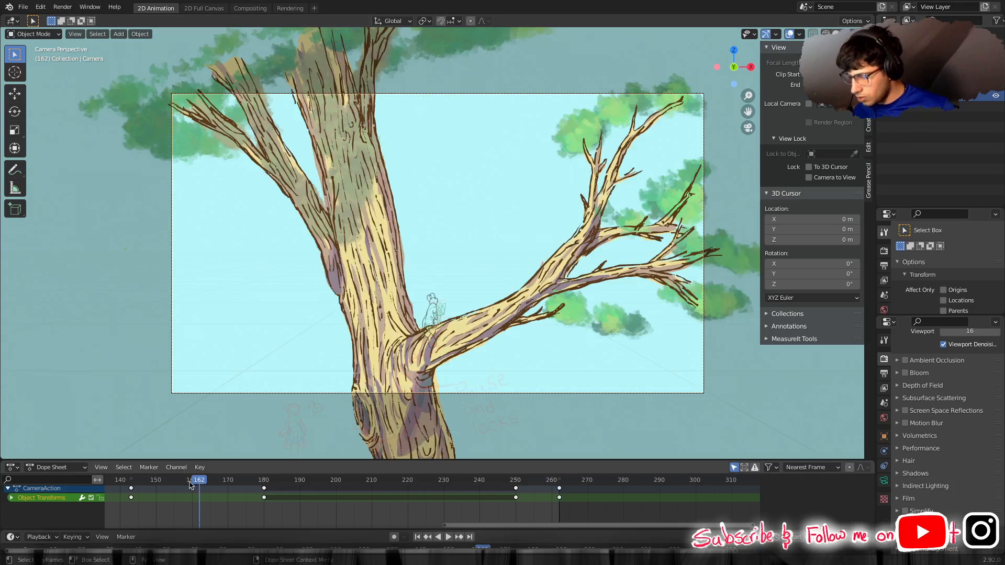
middle_click_drag(202, 487, 413, 524)
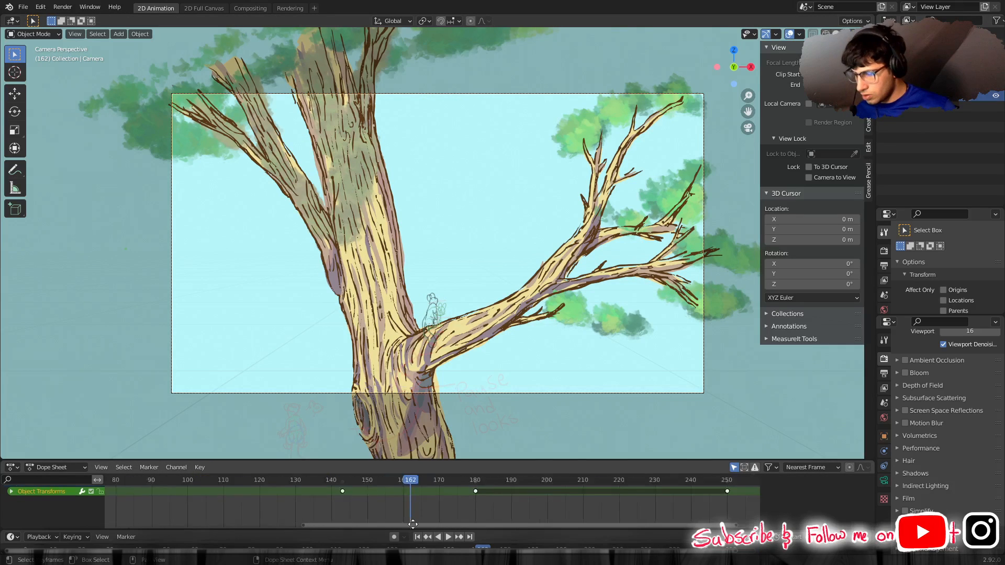
left_click_drag(413, 524, 344, 525)
left_click(251, 480)
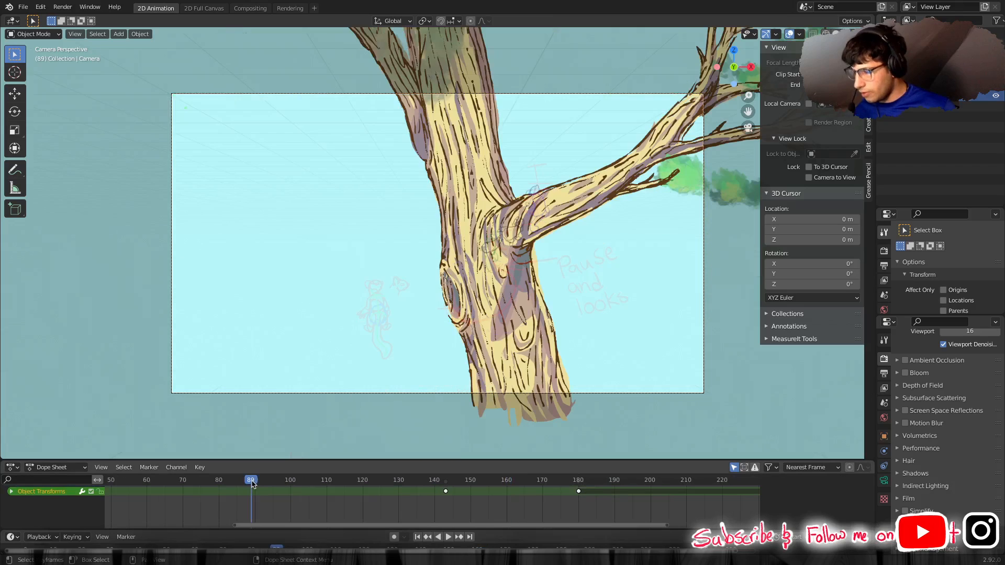
left_click(129, 482)
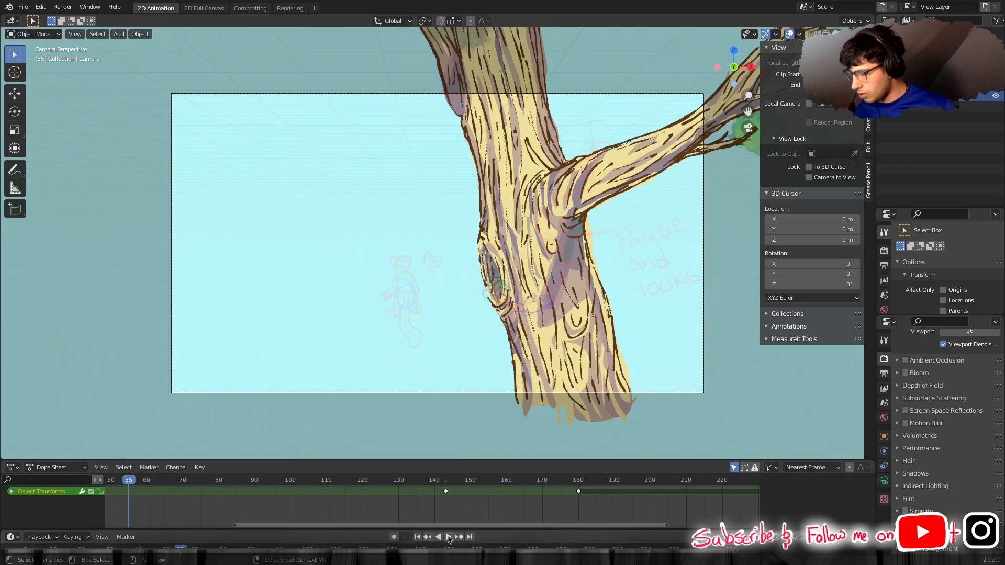
left_click(448, 538)
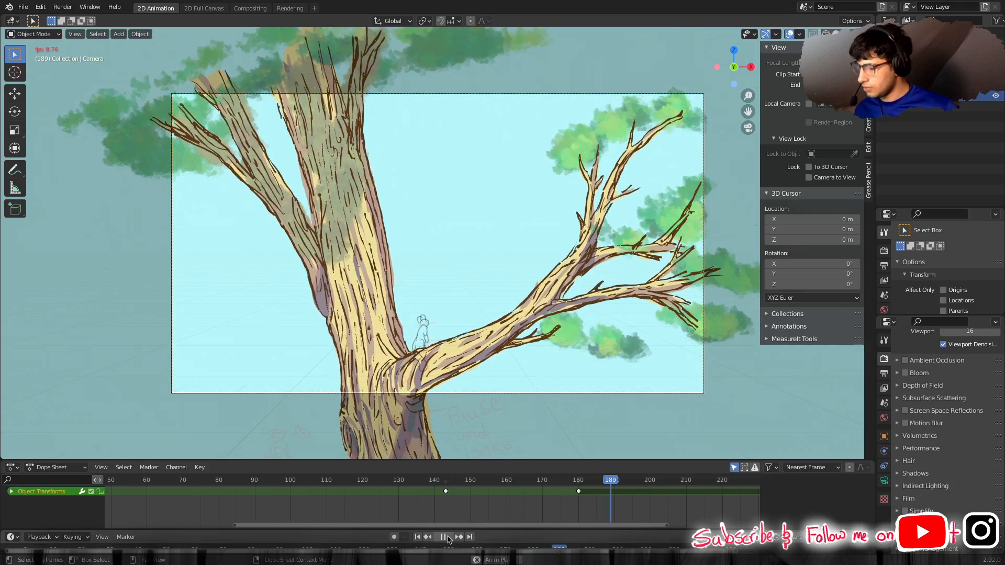
left_click(444, 538)
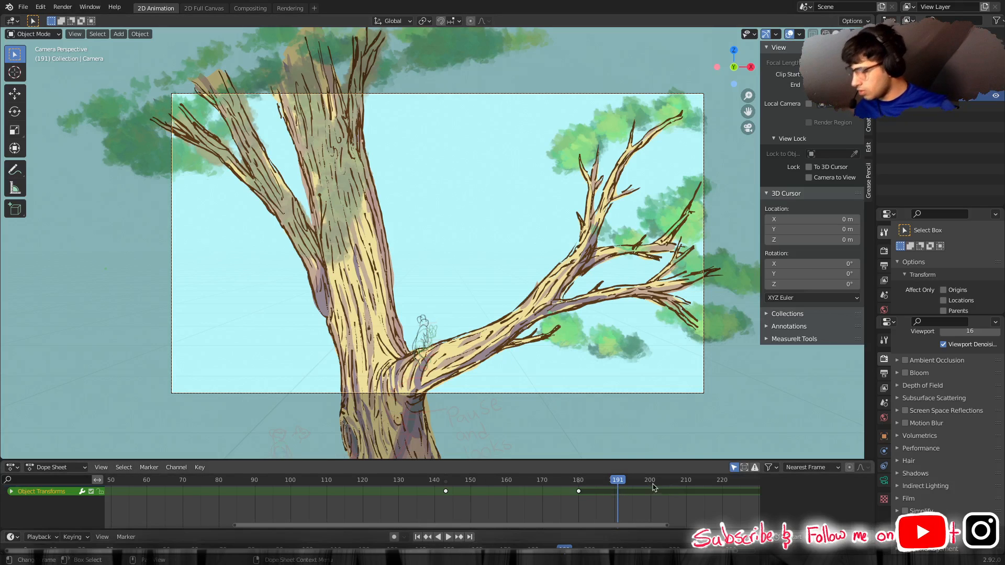
Return the current frame to the camera's last keyframe at frame 262.
middle_click_drag(532, 500, 321, 505)
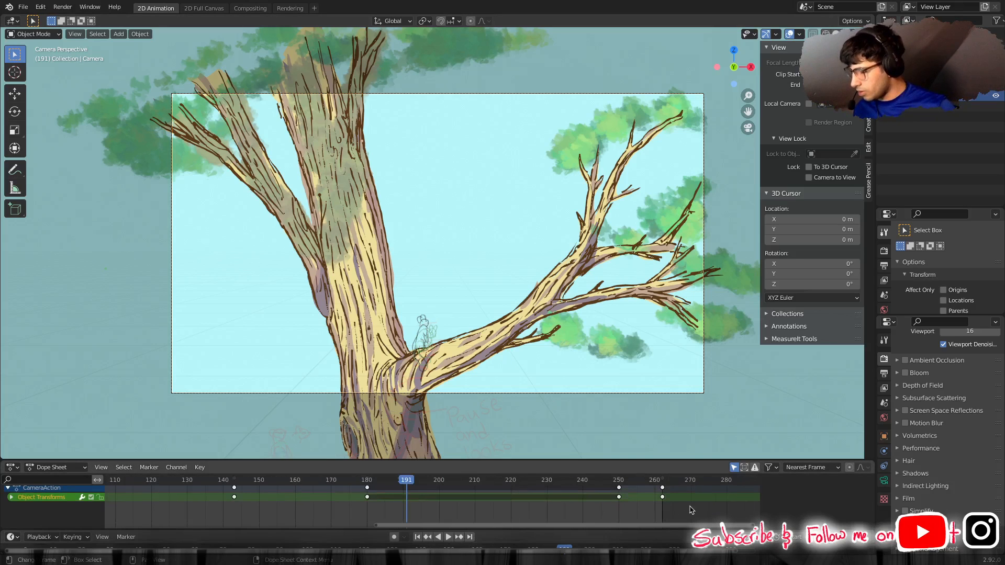
left_click(663, 480)
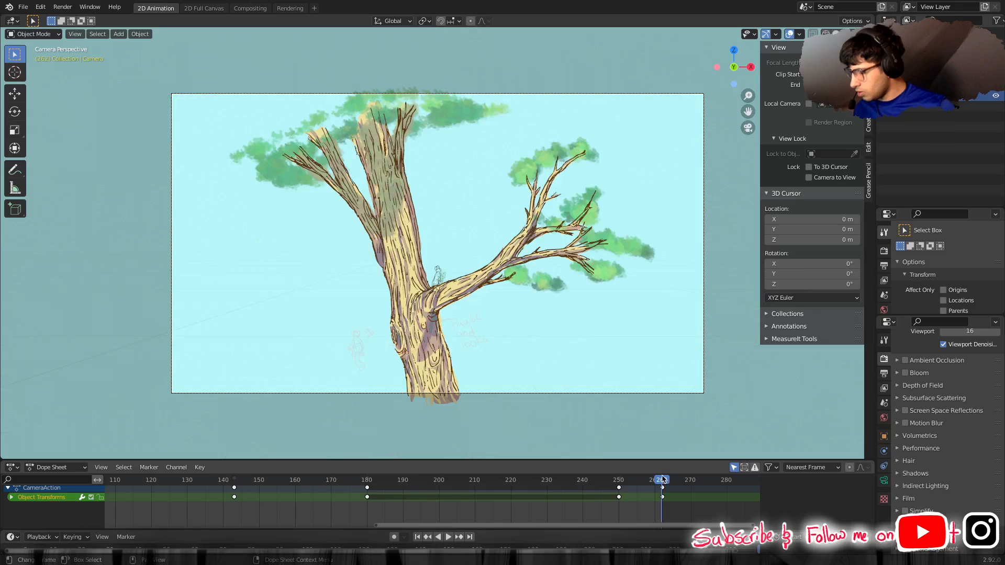
left_click(665, 482)
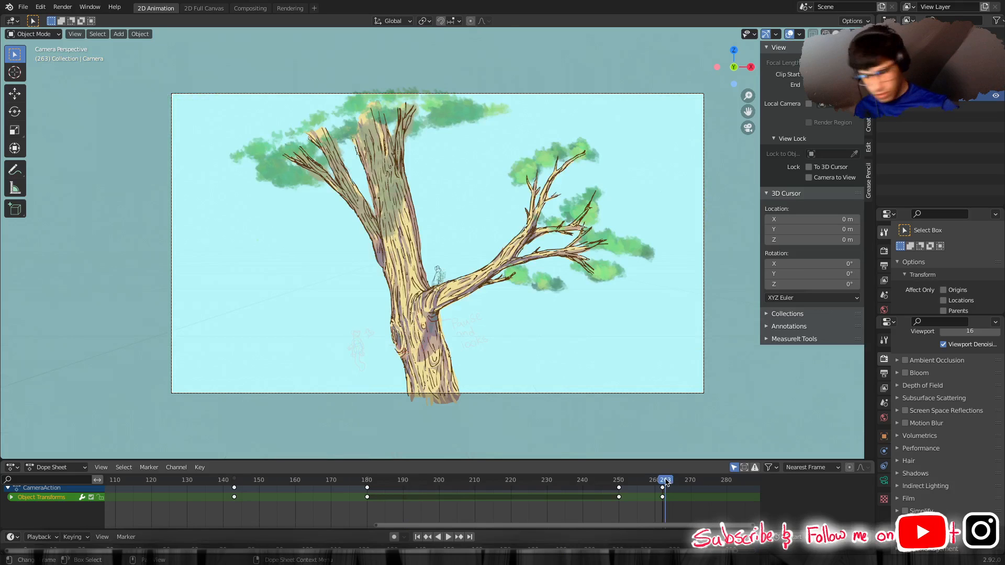
key("Left")
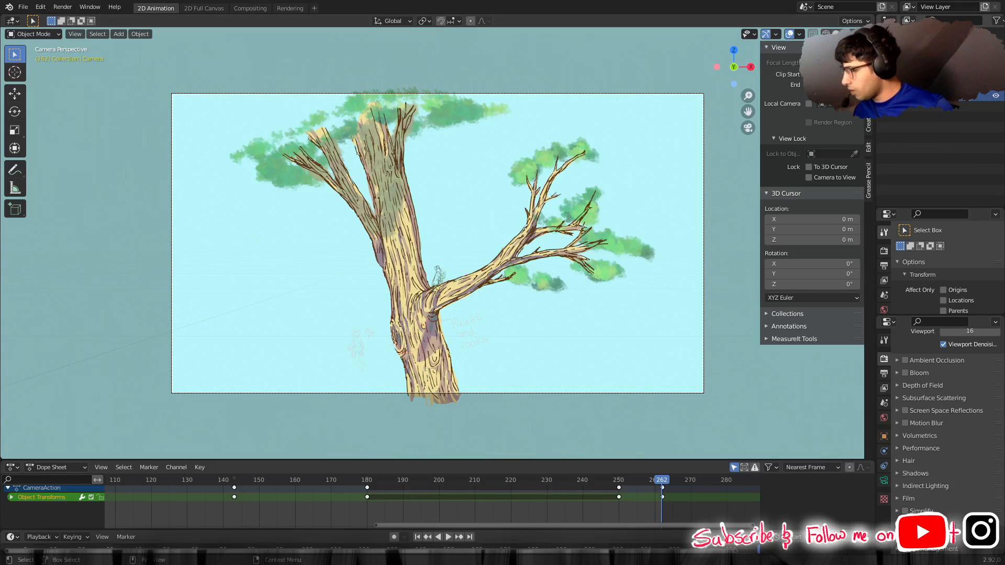
Hide the rough character sketch in the viewport and show the render visibility toggles in the outliner.
left_click(996, 74)
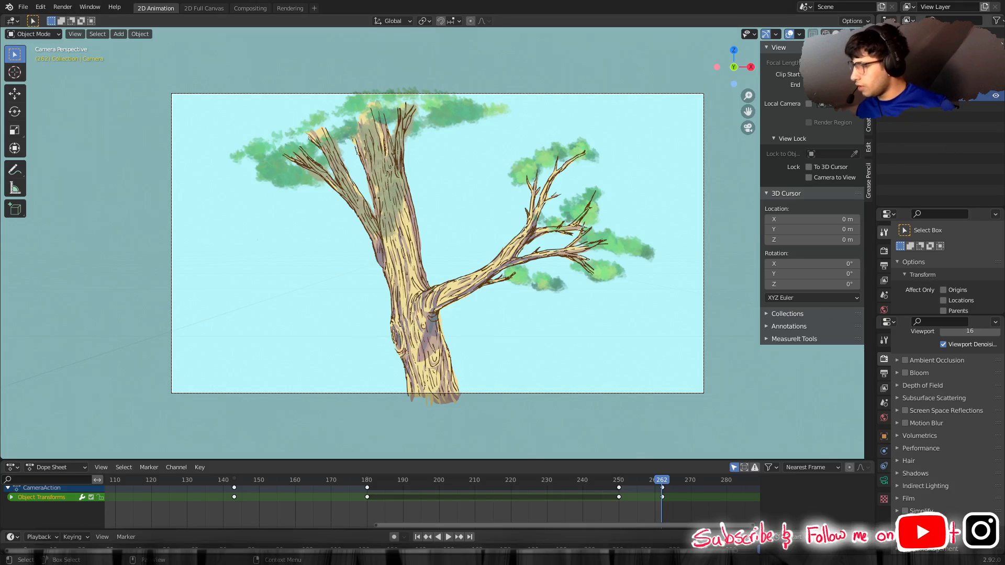
left_click(997, 21)
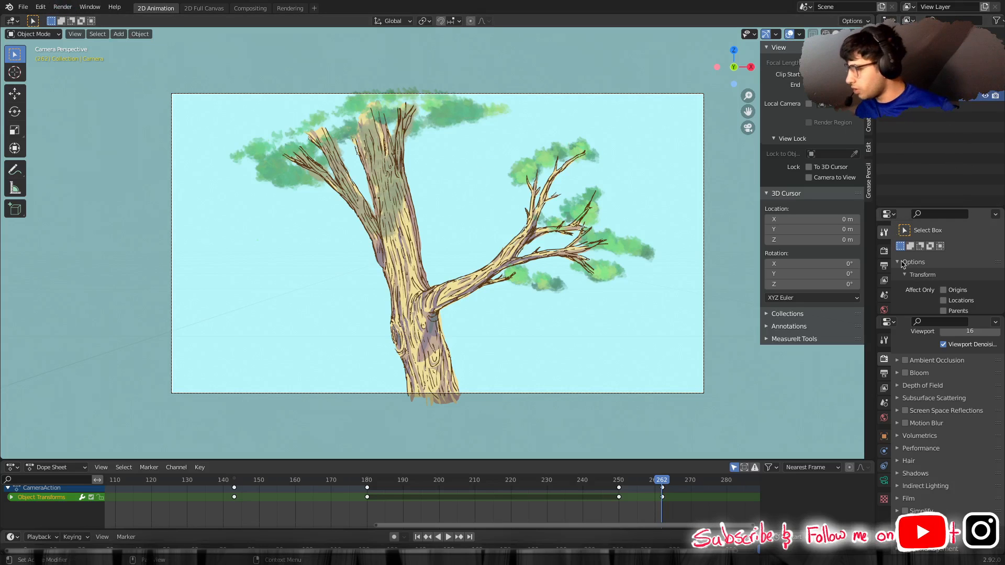
Show the render settings in the upper properties editor and make that editor taller.
scroll(938, 287, "down", 1)
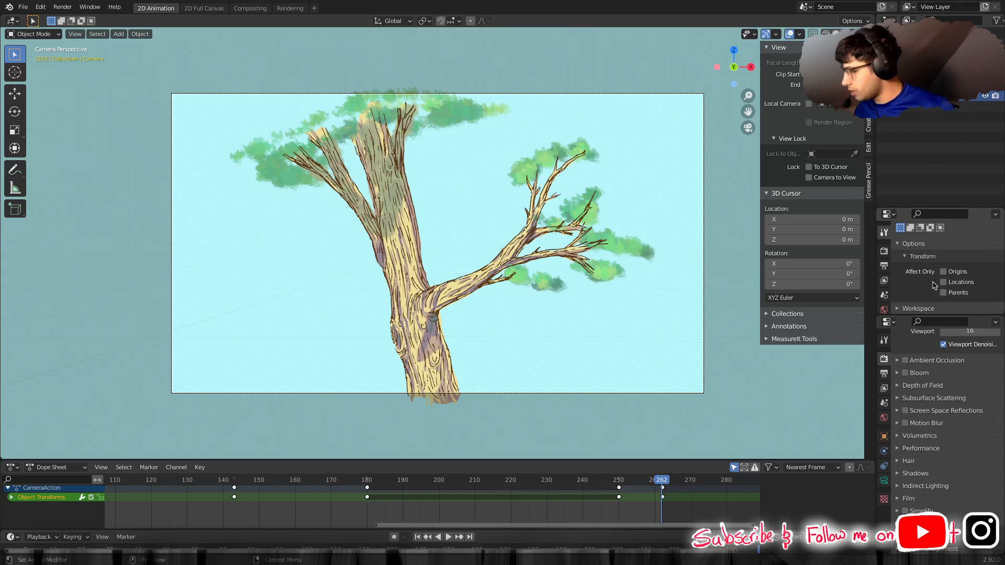
left_click(884, 251)
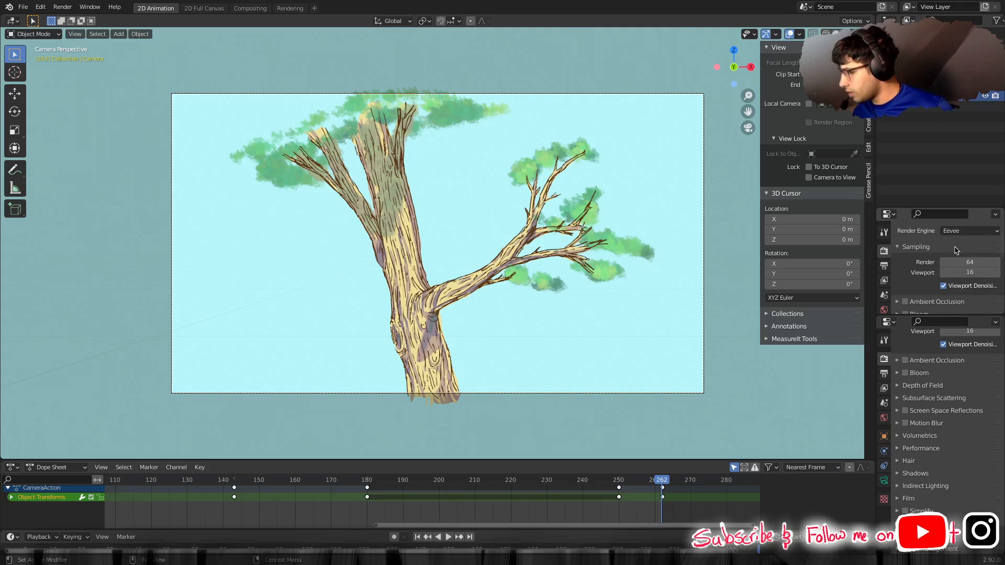
scroll(956, 257, "down", 4)
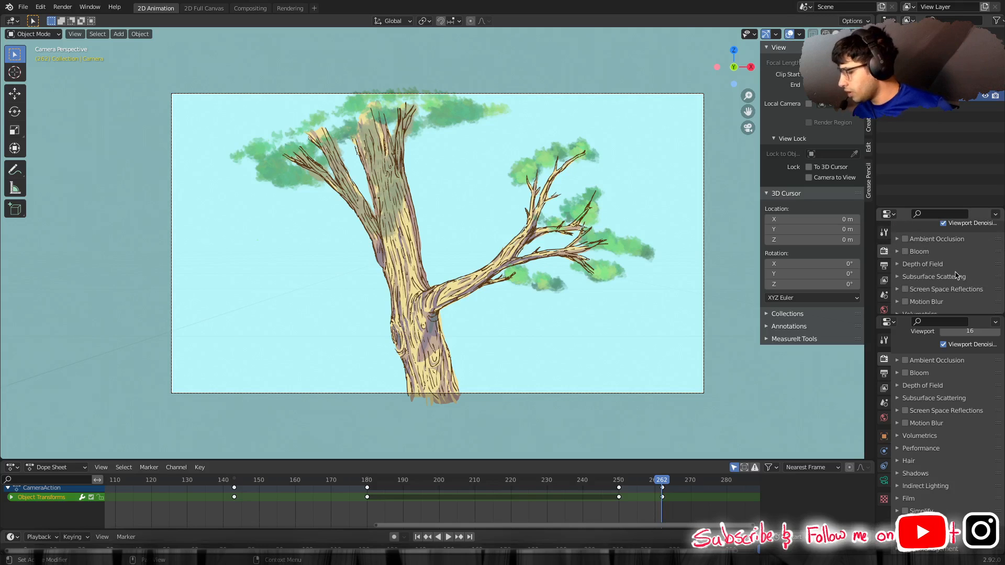
left_click_drag(916, 316, 914, 405)
scroll(910, 343, "down", 1)
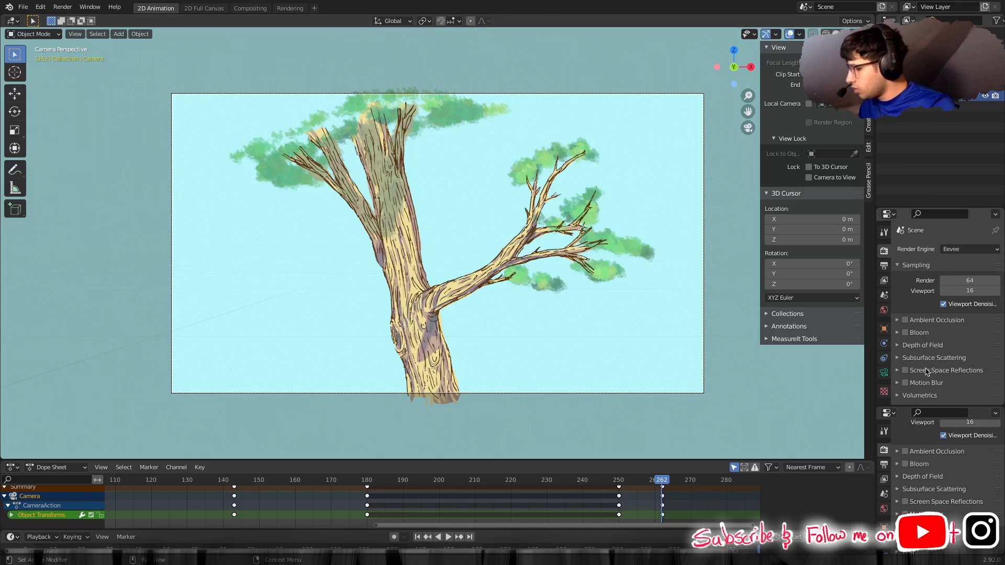
Make the render film background transparent and switch the viewport to rendered shading.
scroll(920, 359, "down", 4)
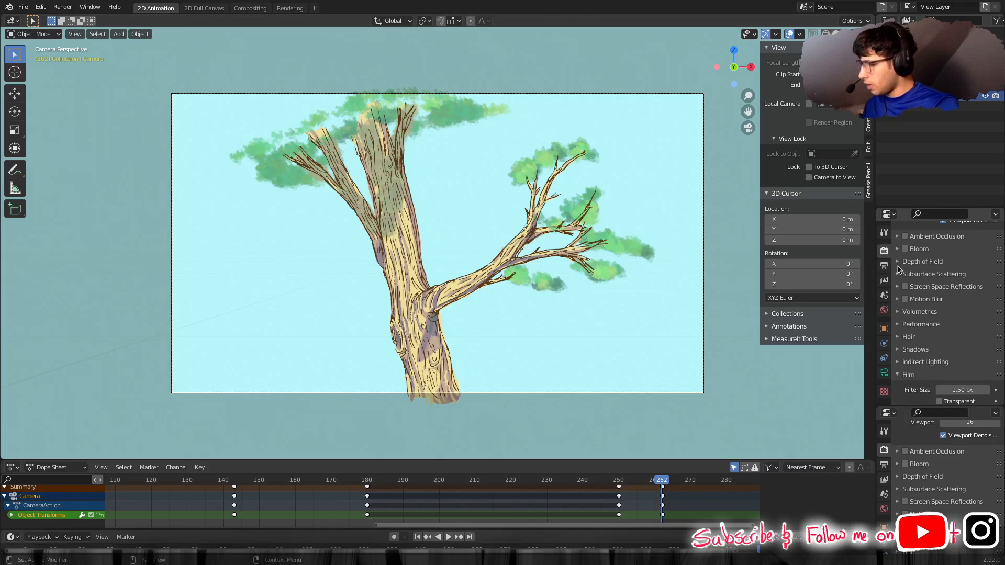
scroll(936, 293, "down", 3)
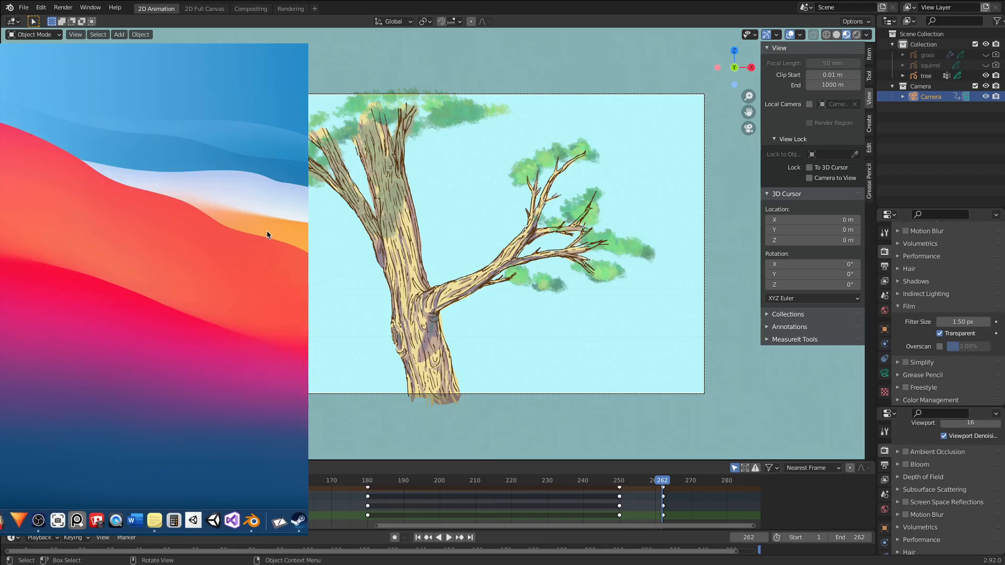
left_click(856, 34)
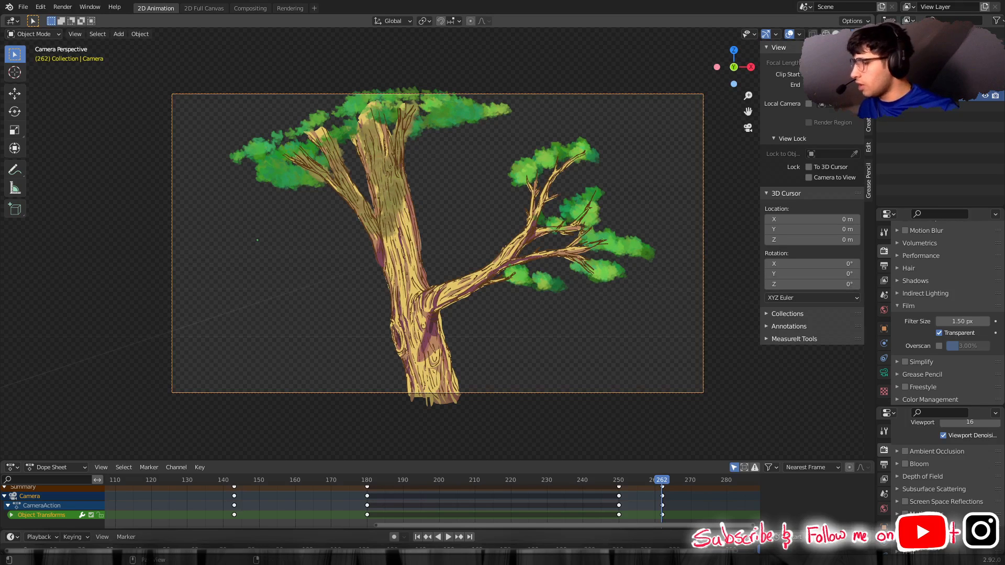
scroll(932, 294, "up", 5)
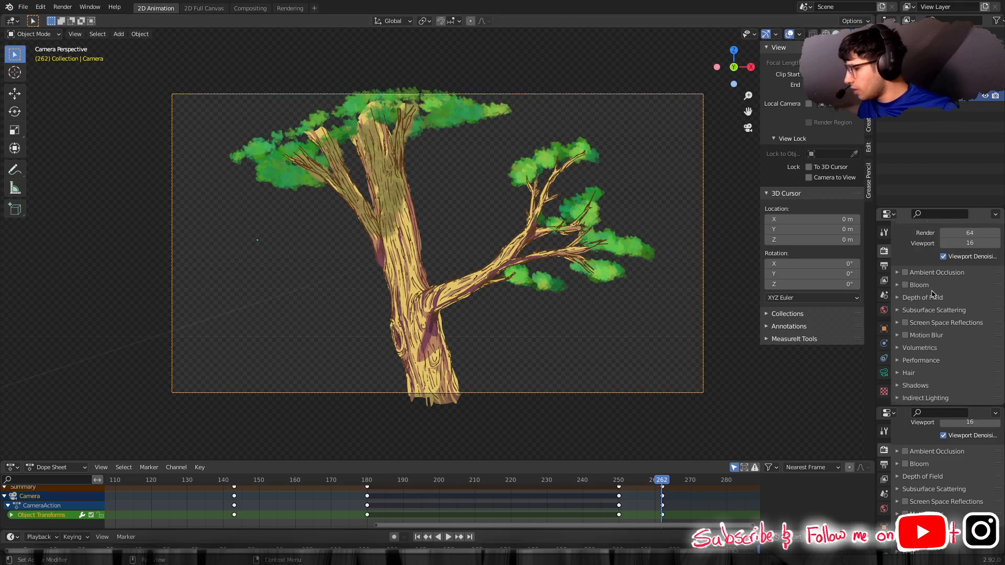
scroll(938, 317, "down", 5)
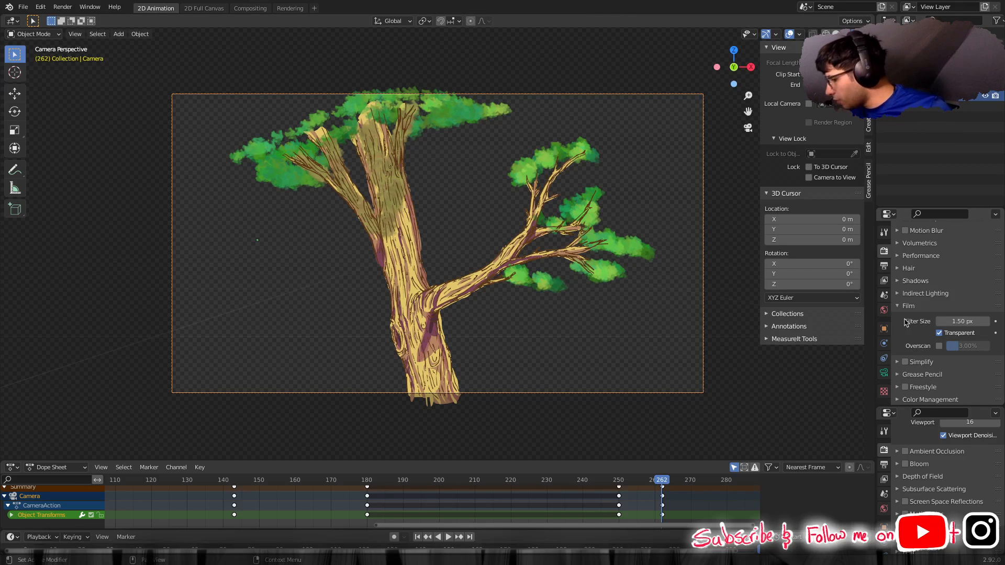
Browse for the render output location and create a folder named "squirrel animation youtube" inside the 2D animating folder.
left_click(884, 266)
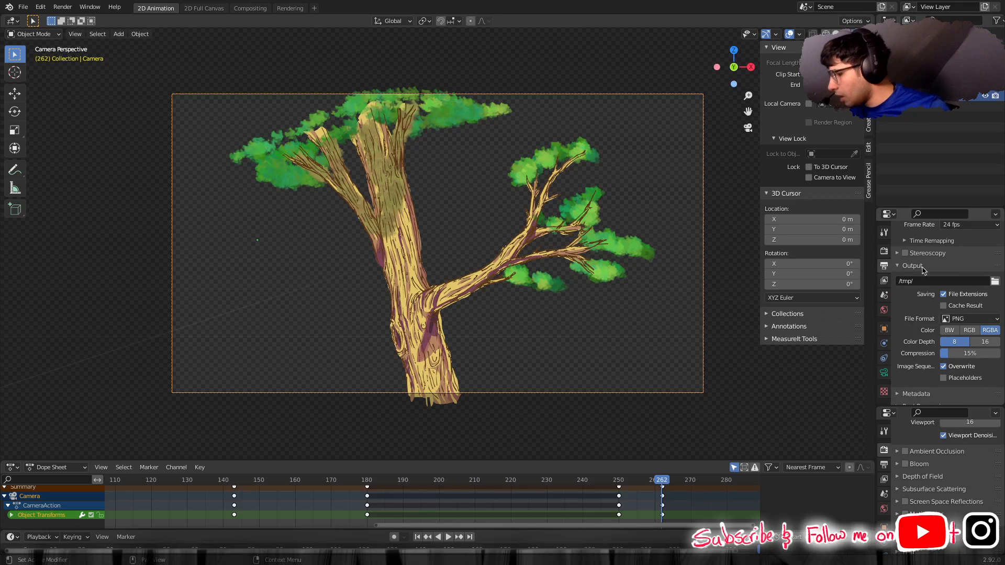
left_click(995, 283)
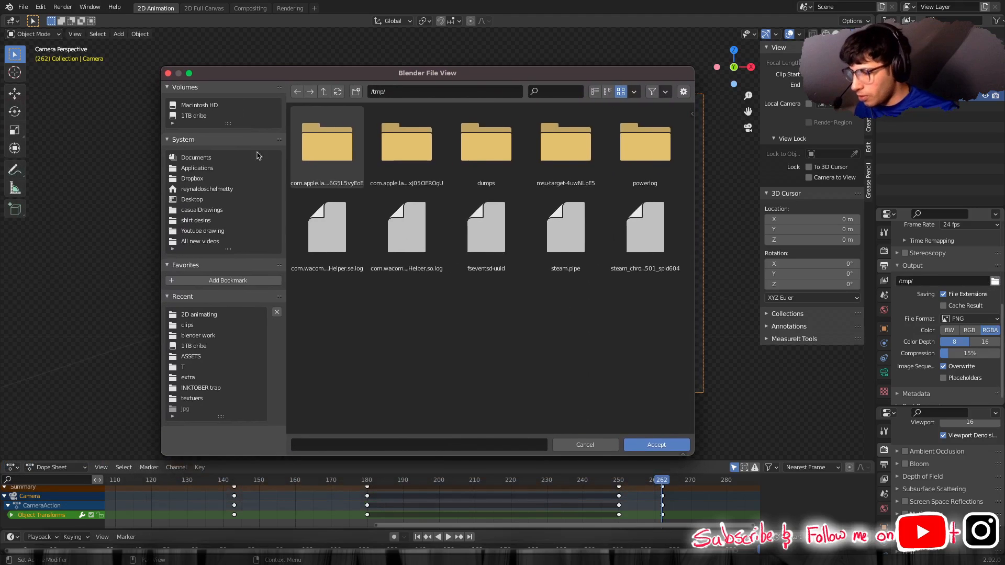
left_click(201, 317)
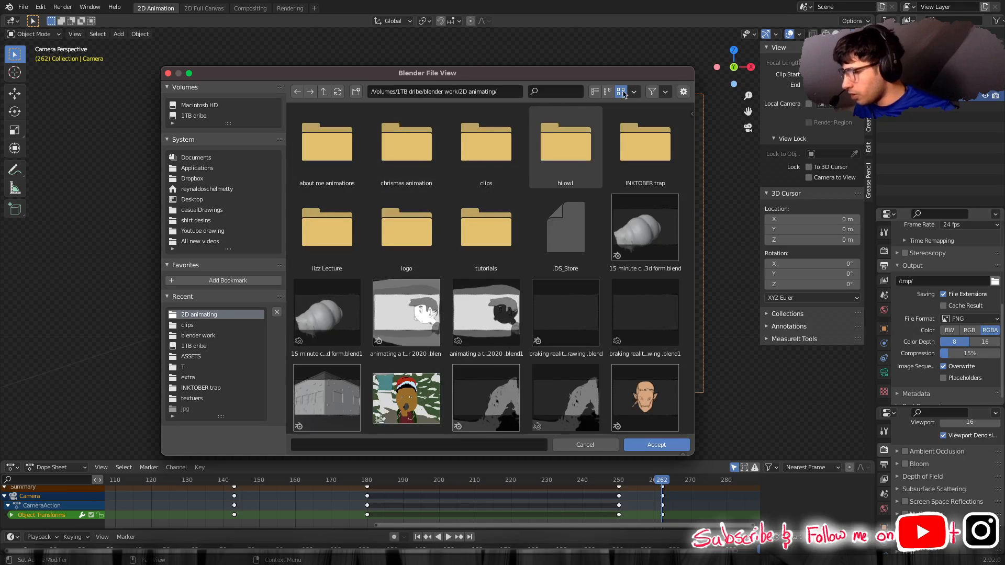
left_click(356, 92)
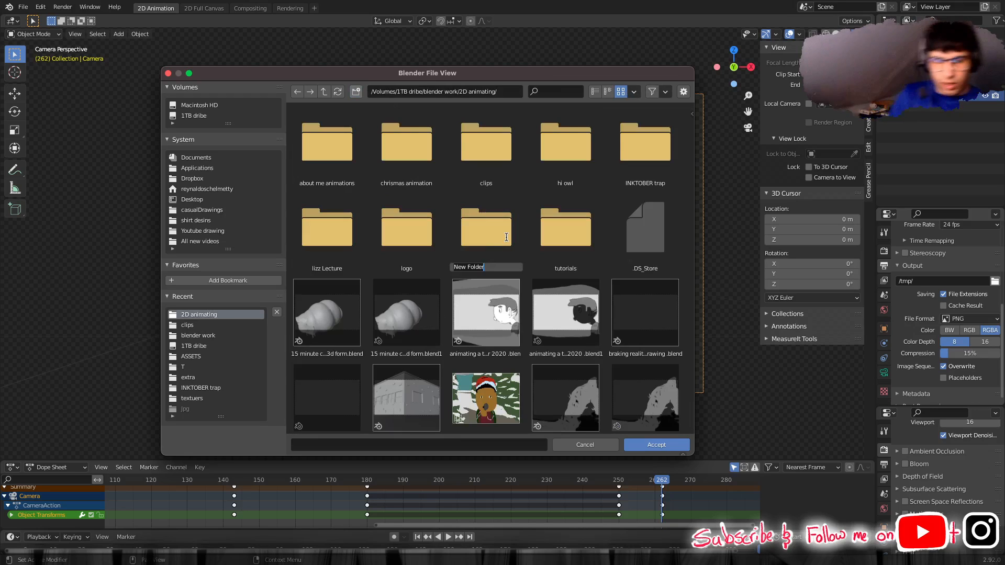
key("BackSpace")
type("sq")
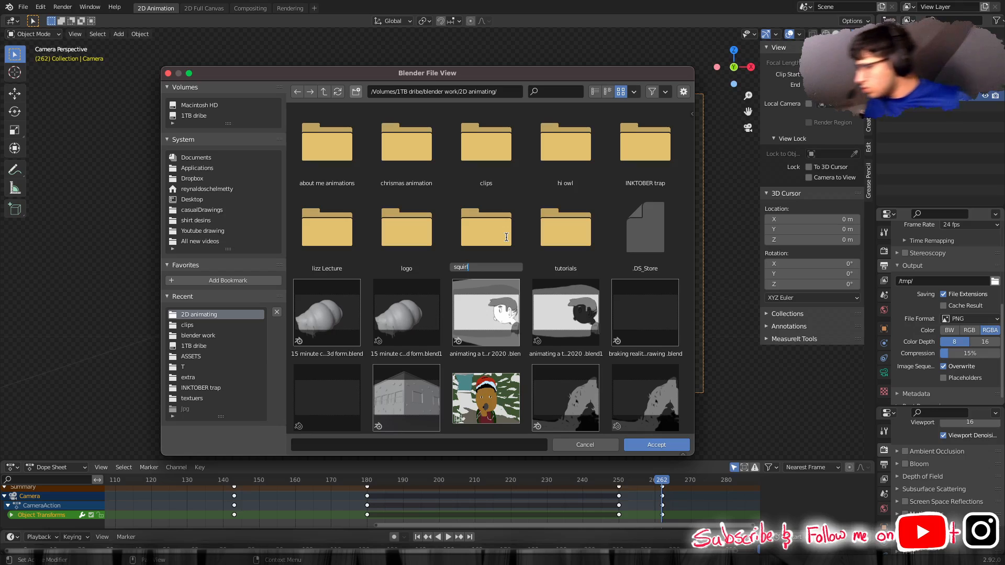
type("uirl")
key("BackSpace")
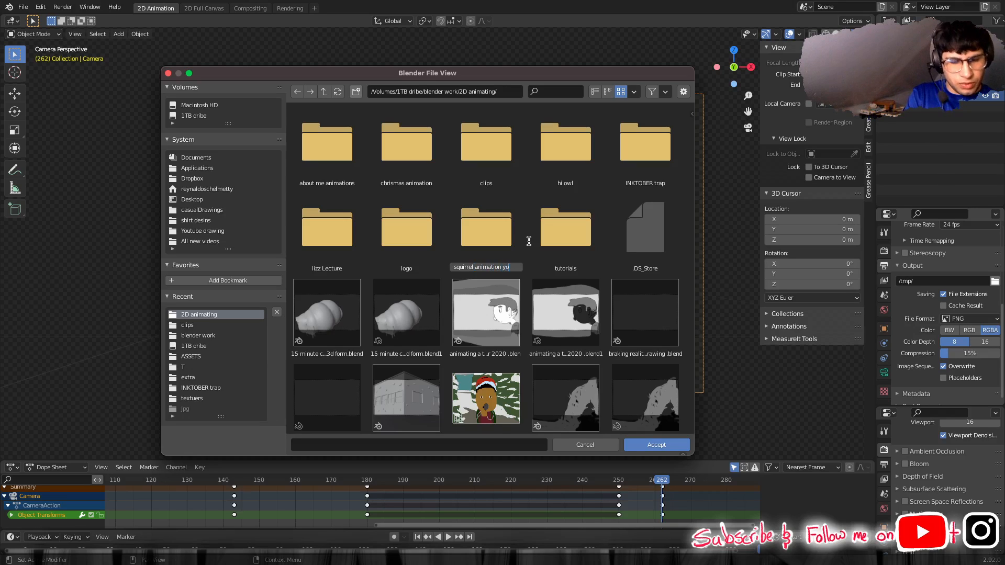
type("e")
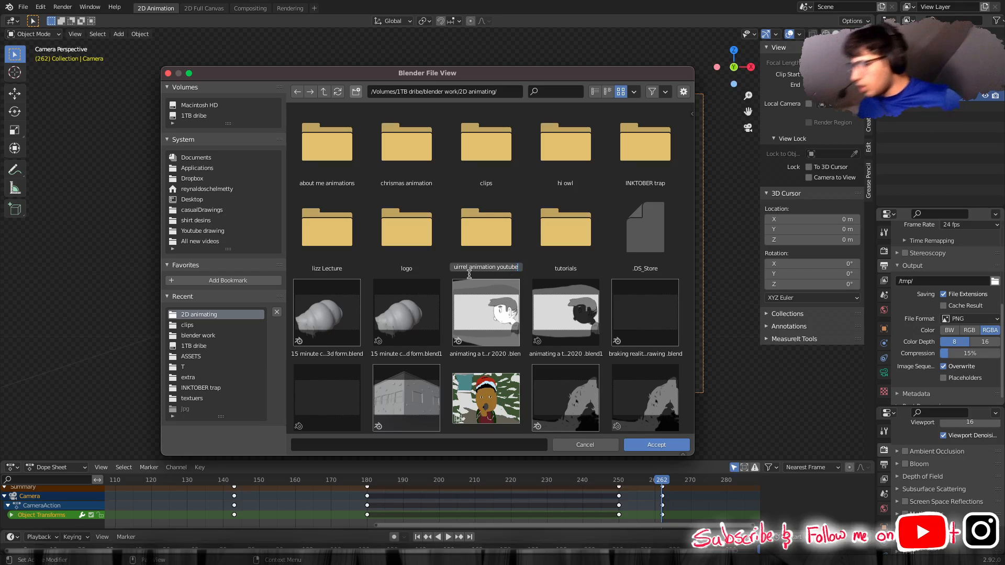
key("Return")
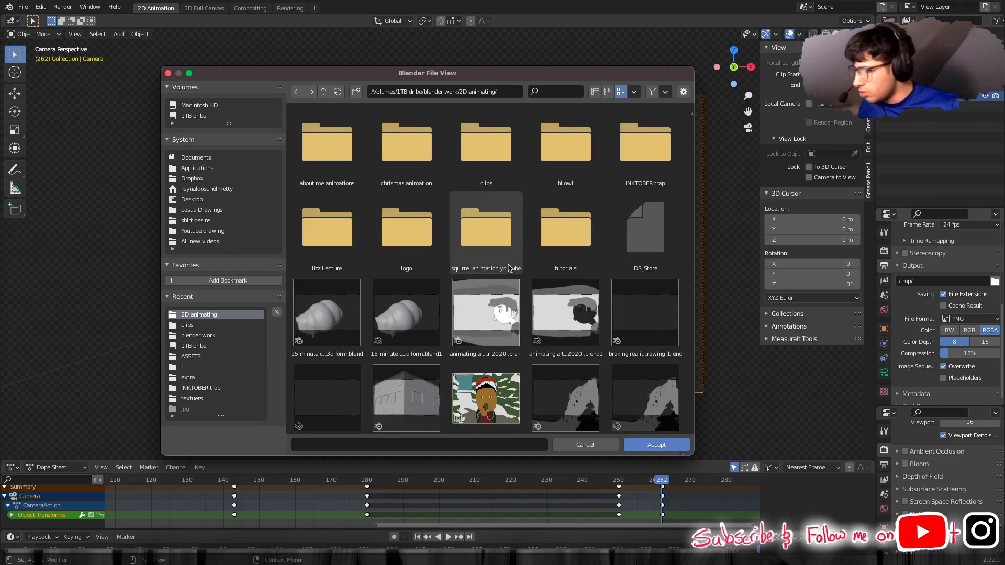
Set the render output path to the file name "tree" inside the squirrel animation youtube folder.
double_click(482, 238)
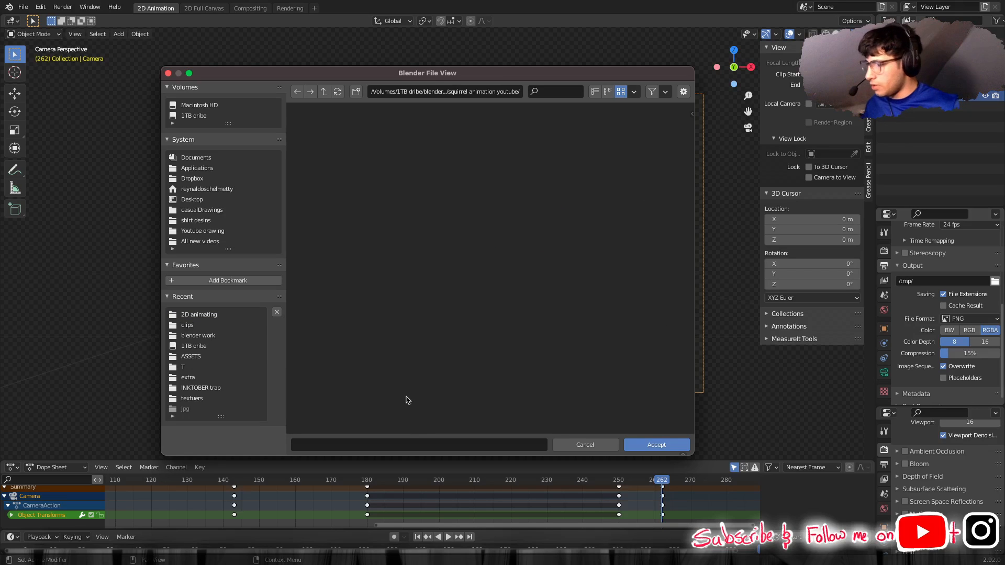
left_click(402, 443)
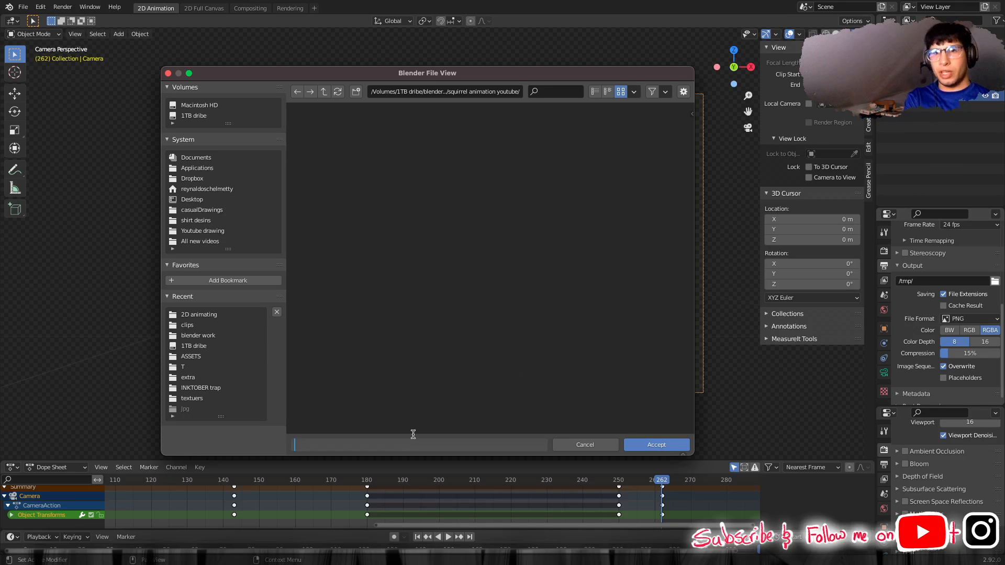
type("tree")
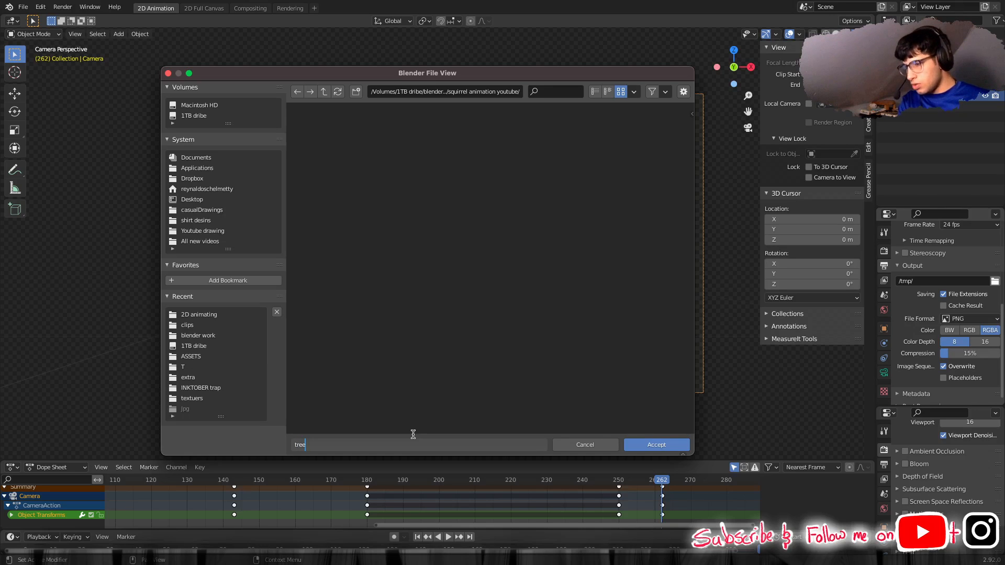
left_click(662, 446)
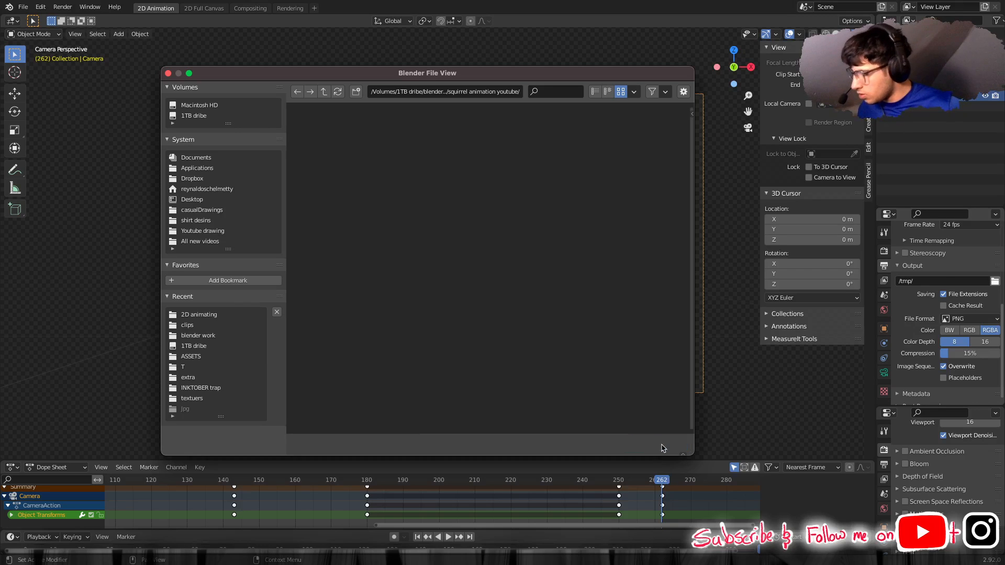
left_click(662, 446)
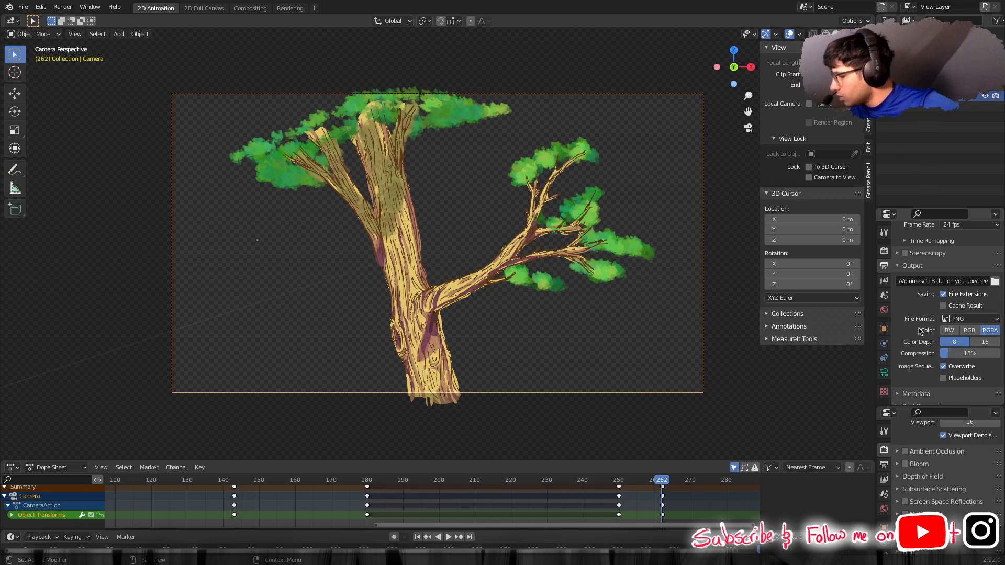
Render a still image of the current frame, inspect the tree in the render result and close the render window.
left_click(62, 6)
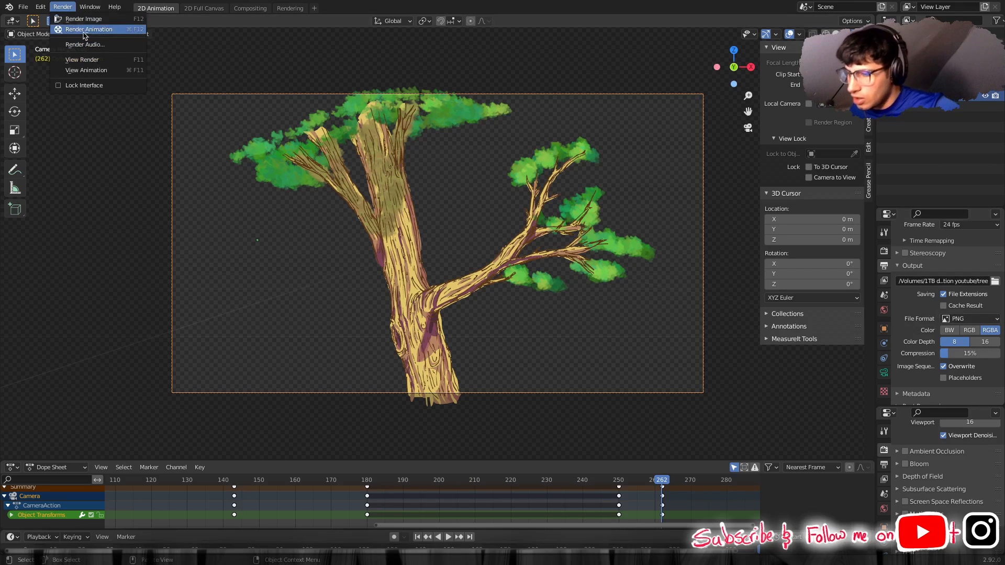
left_click(86, 19)
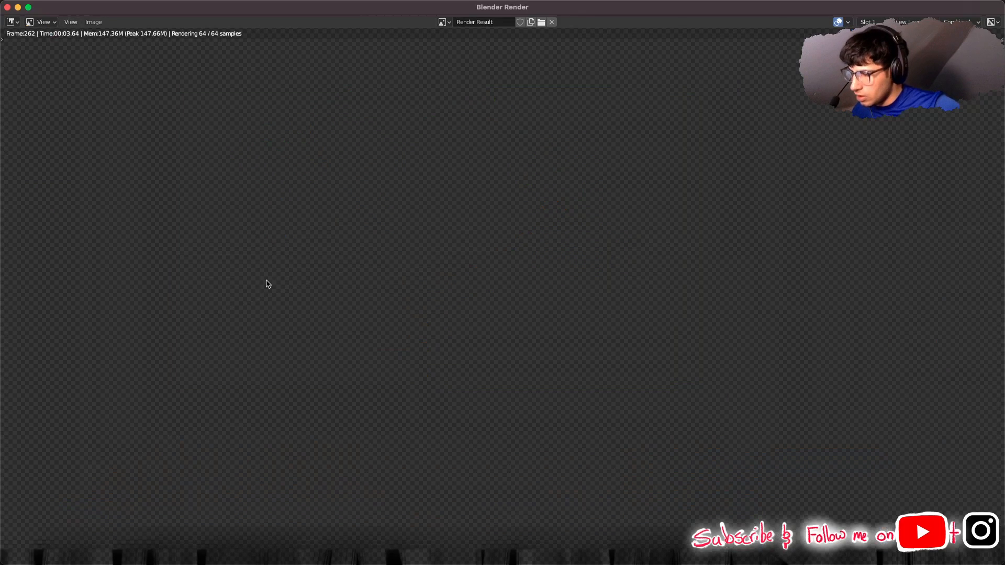
scroll(471, 315, "down", 2)
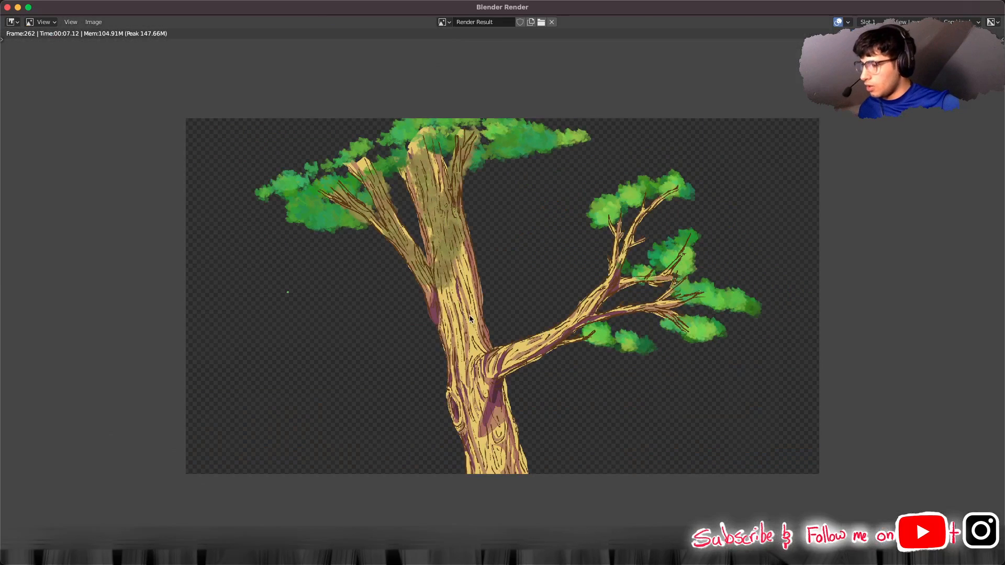
scroll(295, 315, "up", 1)
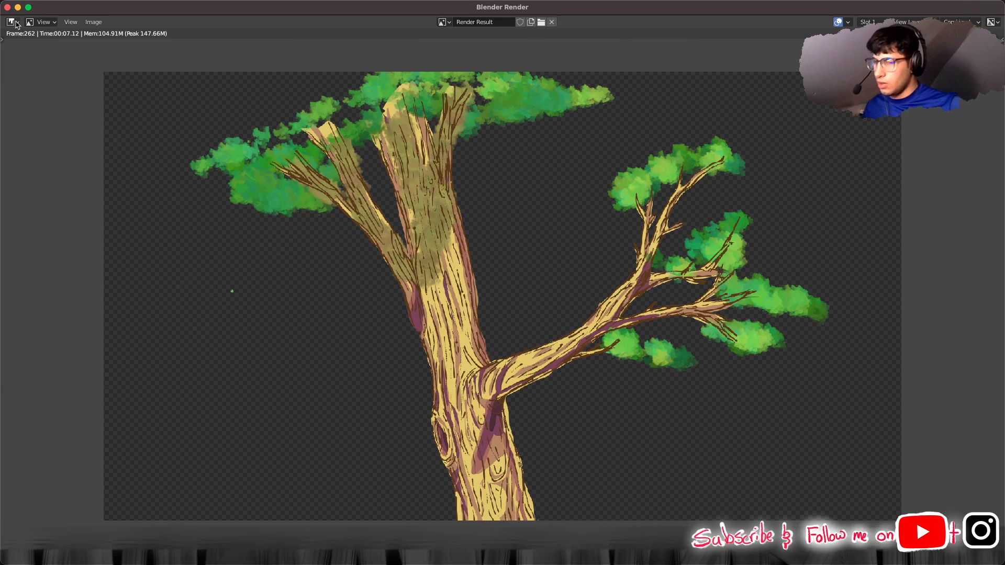
left_click(7, 7)
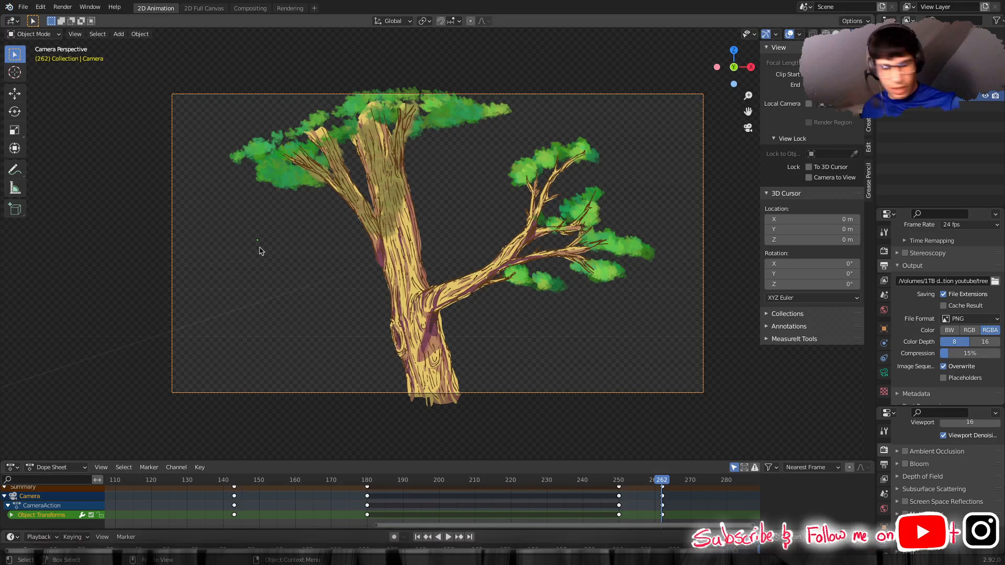
Check the first frame, return to frame 262, and put the selected tree drawing into Draw mode.
left_click(417, 538)
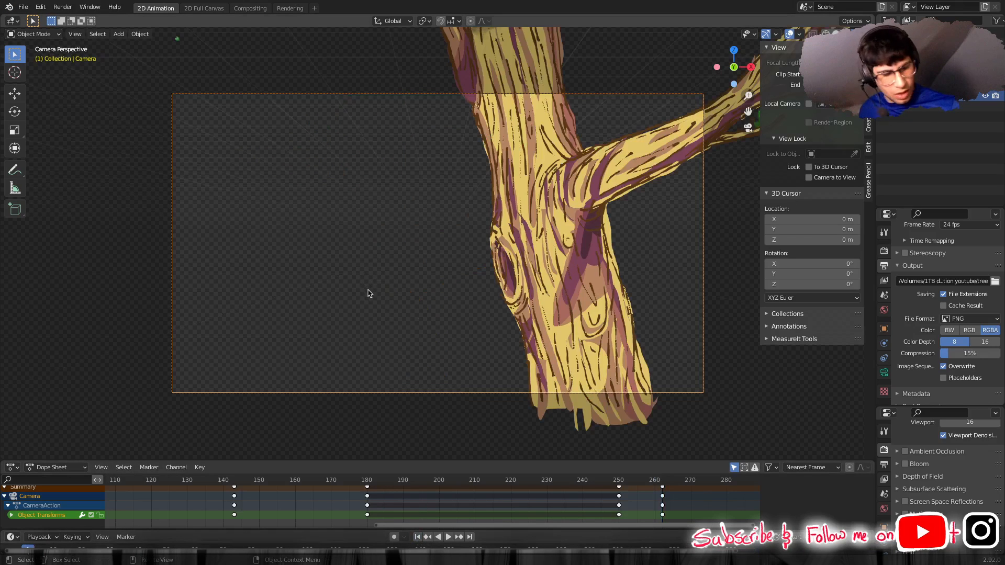
key("shift+Right")
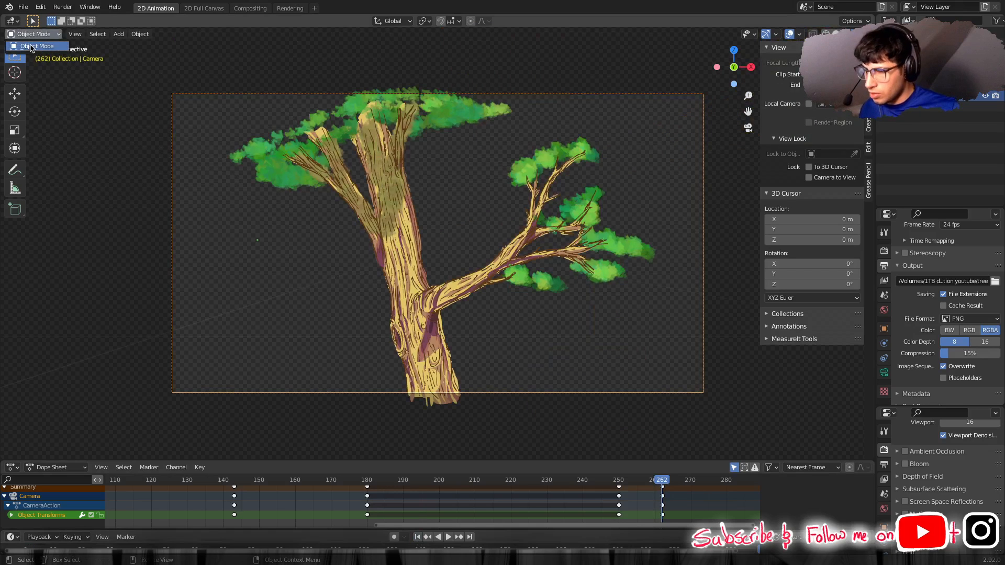
left_click(326, 178)
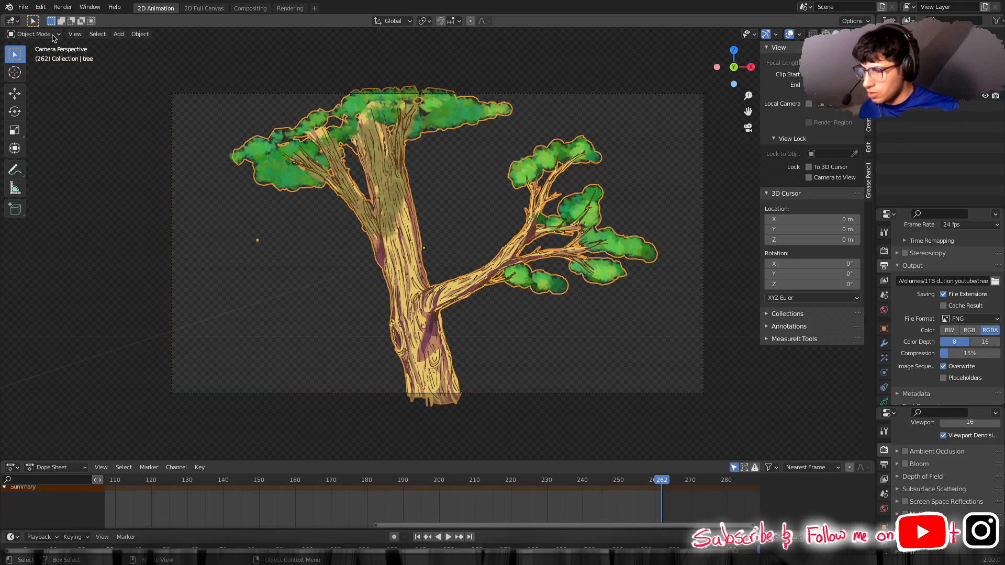
left_click(32, 34)
left_click(28, 81)
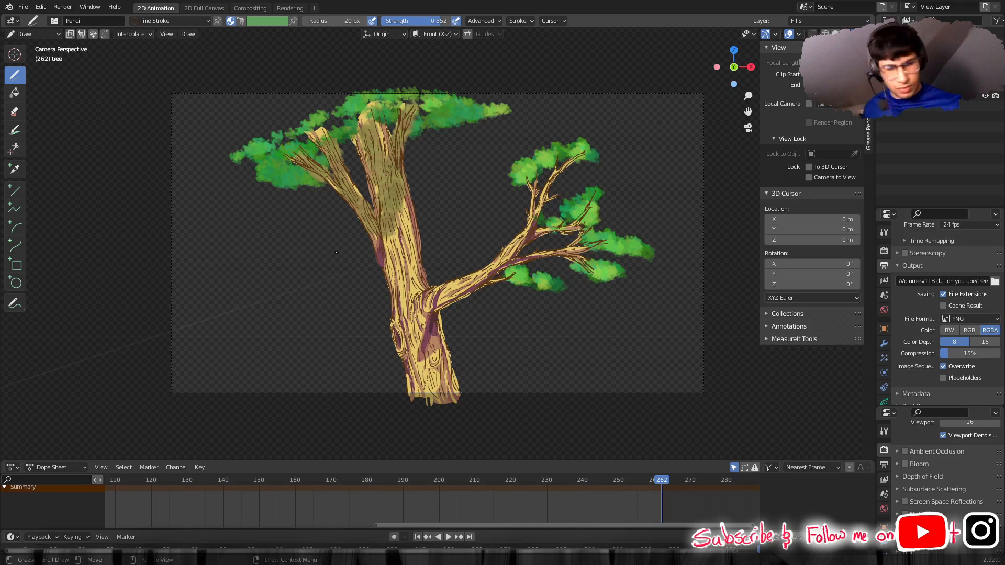
Render the current frame again from Draw mode and close the render window.
key("ctrl+F12")
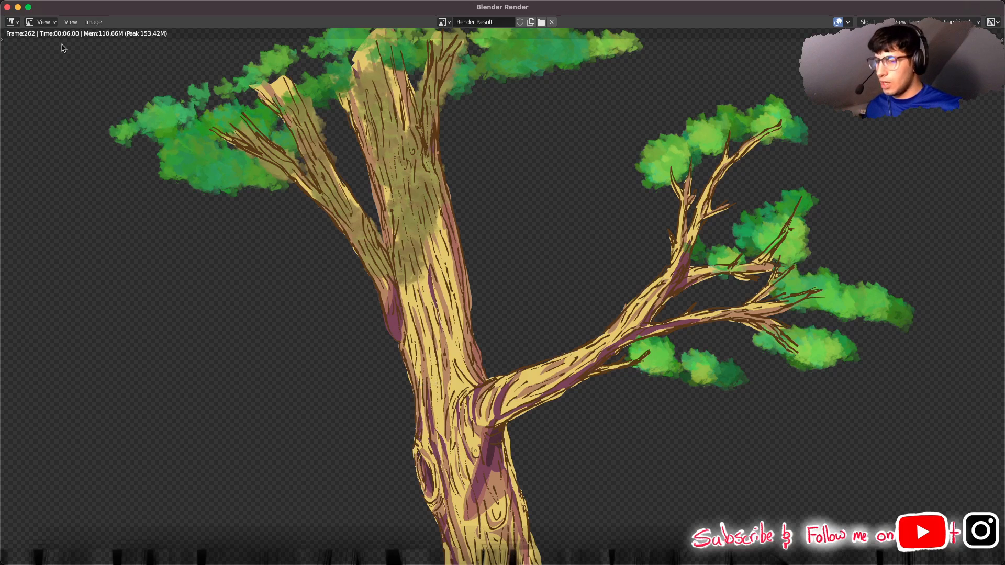
left_click(7, 8)
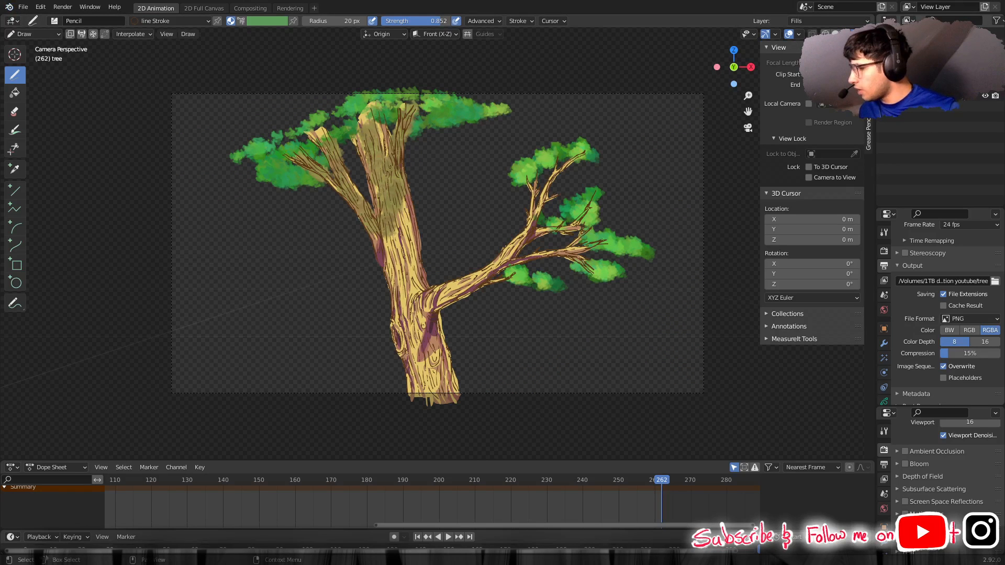
Return the tree drawing to Object Mode.
left_click(985, 86)
key("ctrl+z")
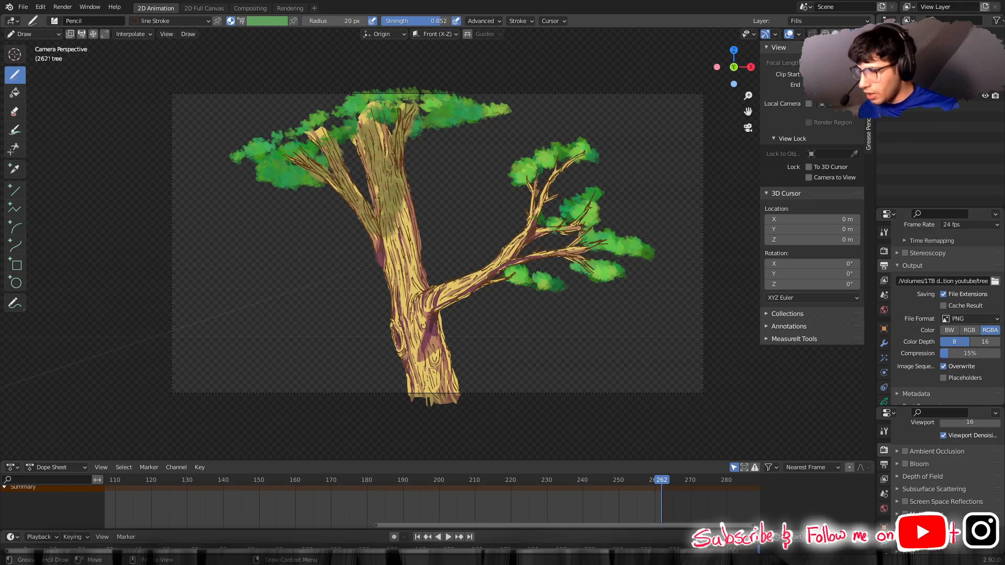
left_click(30, 34)
left_click(32, 46)
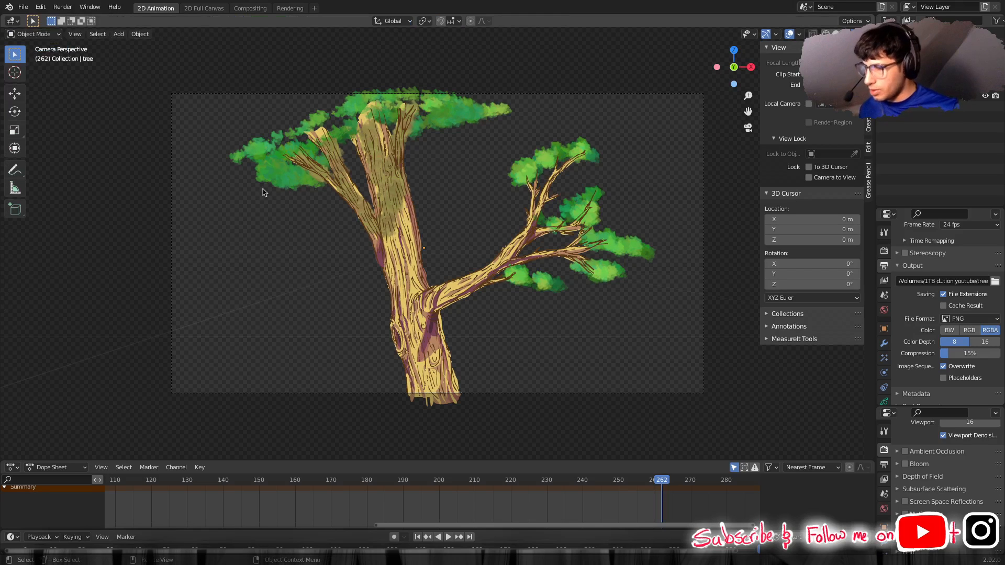
Browse the squirrel animation youtube and 2D animating folders for the tree image to import with Images as Planes.
key("shift+a")
mouse_move(454, 336)
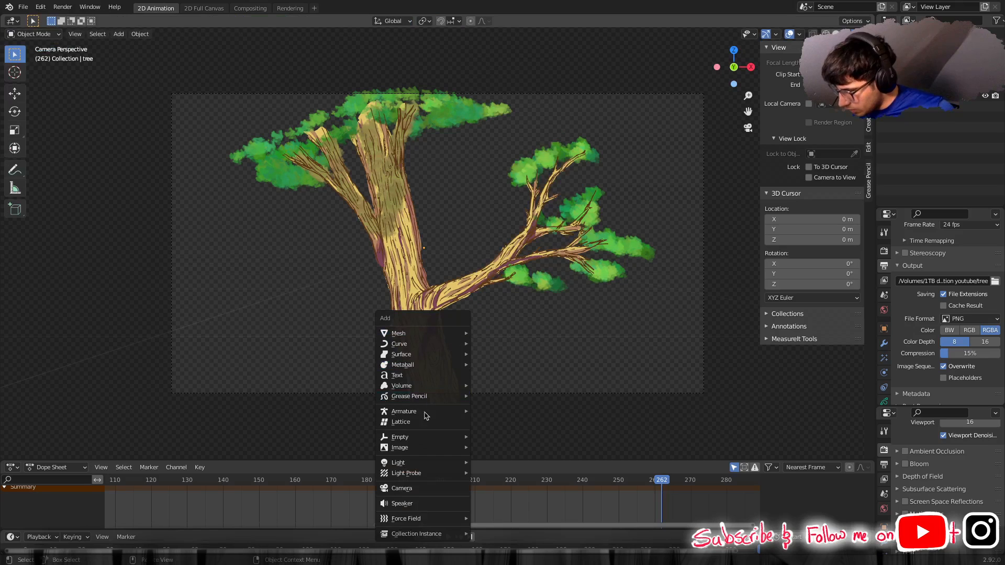
mouse_move(417, 451)
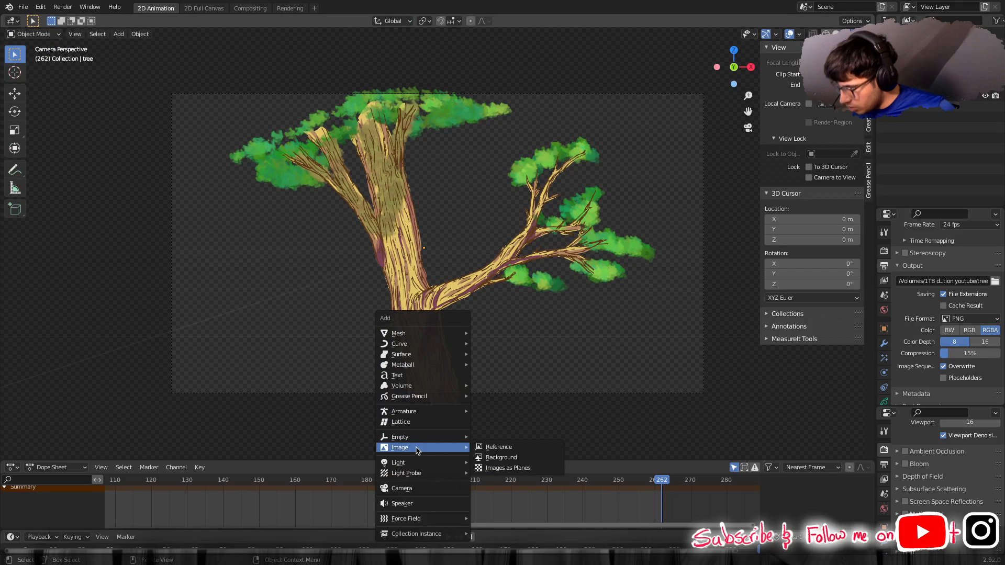
left_click(497, 468)
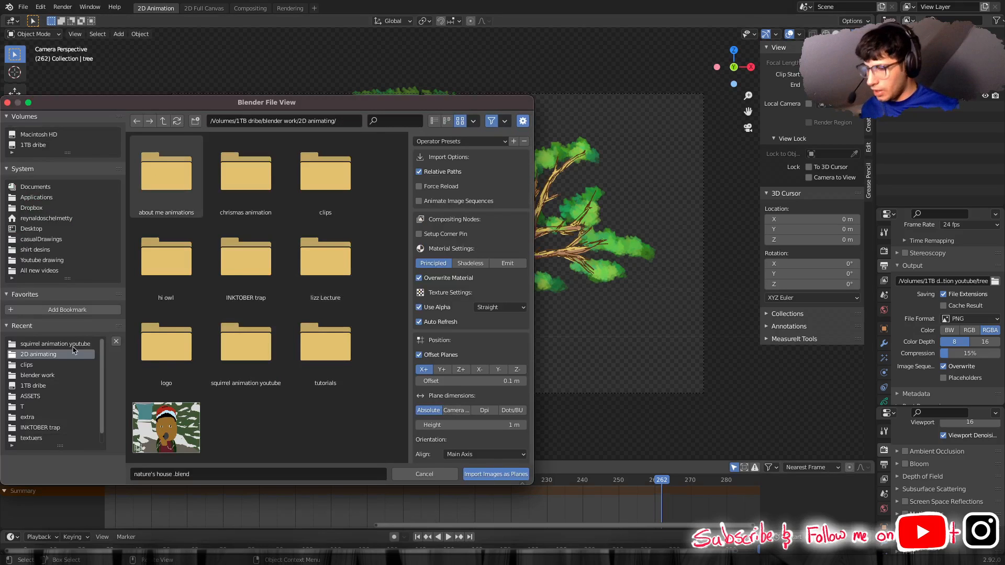
left_click(50, 345)
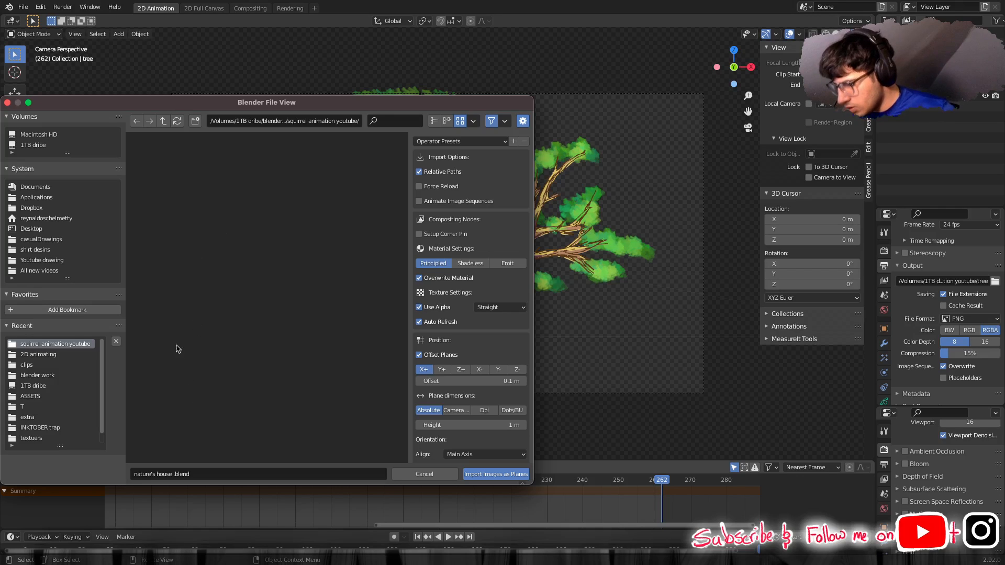
left_click(54, 355)
scroll(293, 386, "down", 1)
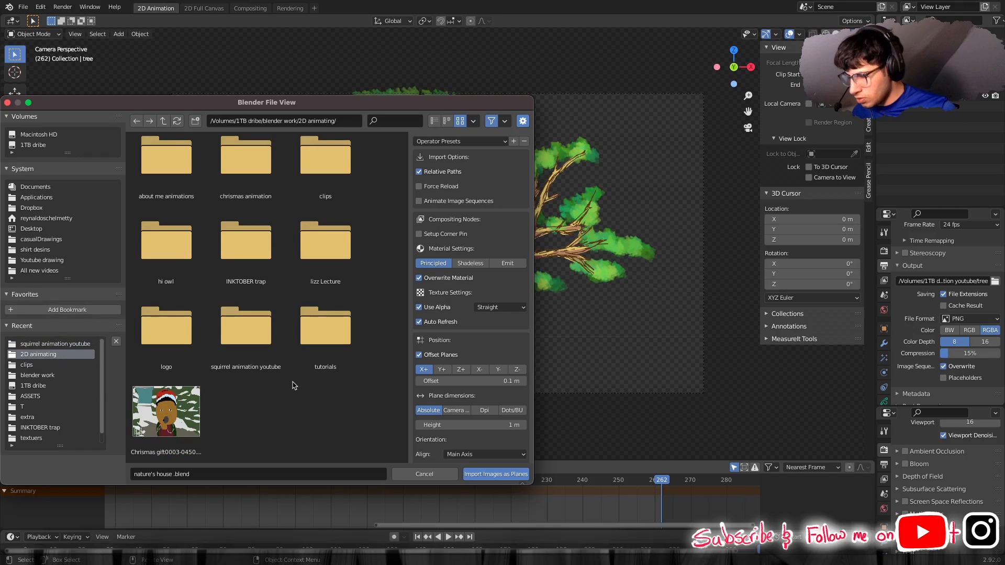
scroll(293, 386, "up", 1)
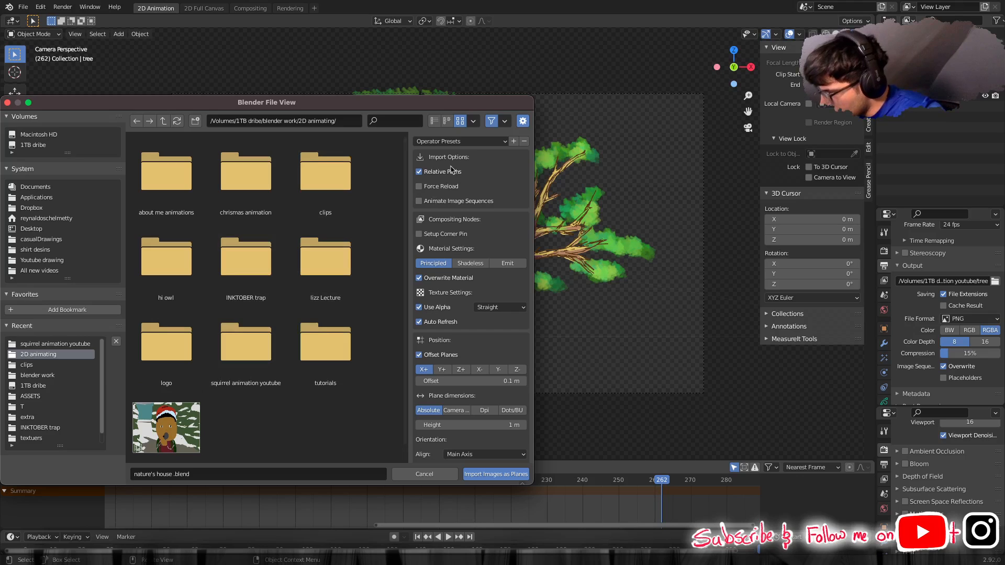
Try importing the tree image as a plane with an Emit material from the squirrel animation youtube folder, and cancel the import.
left_click(419, 201)
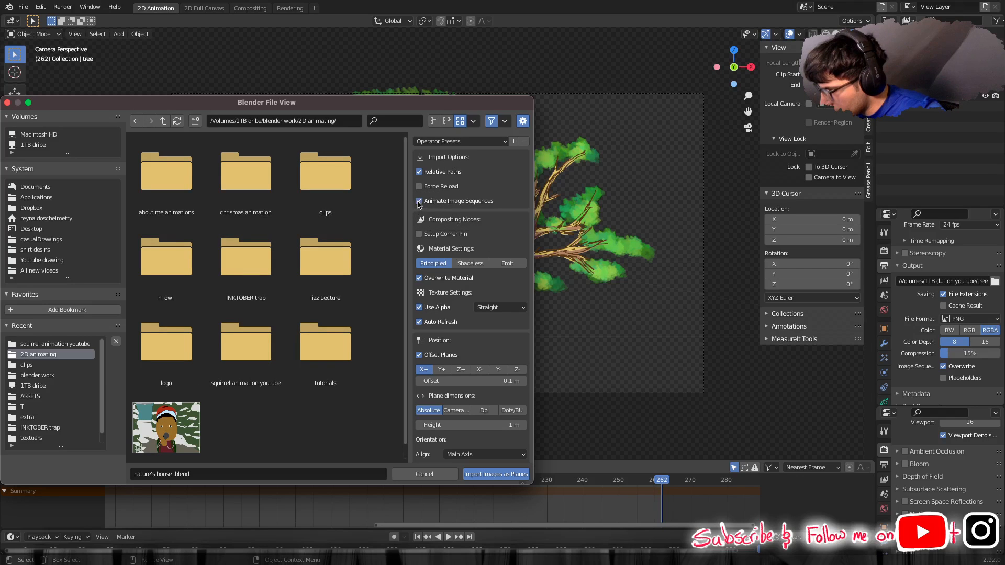
left_click(419, 203)
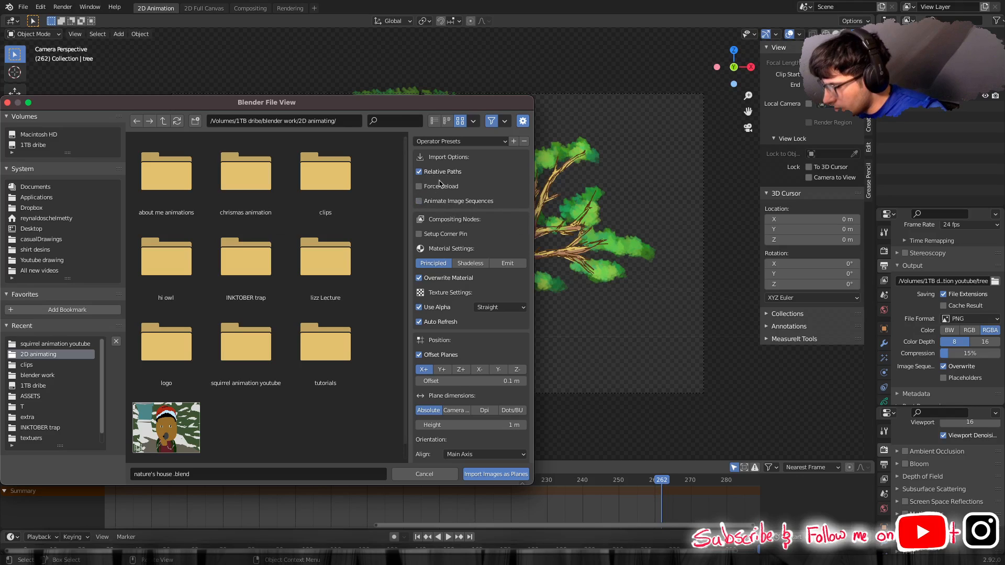
left_click(422, 188)
left_click(420, 188)
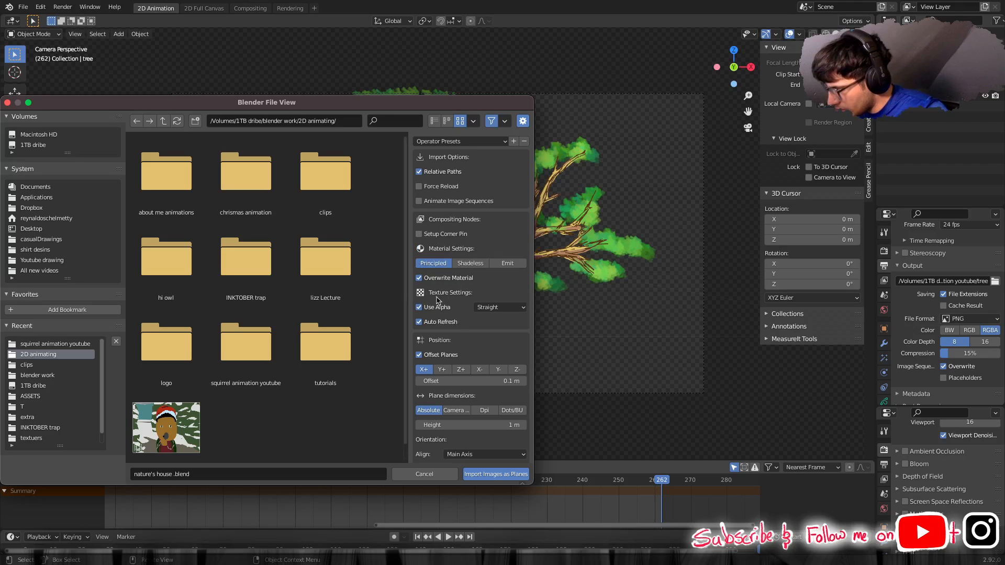
left_click(505, 264)
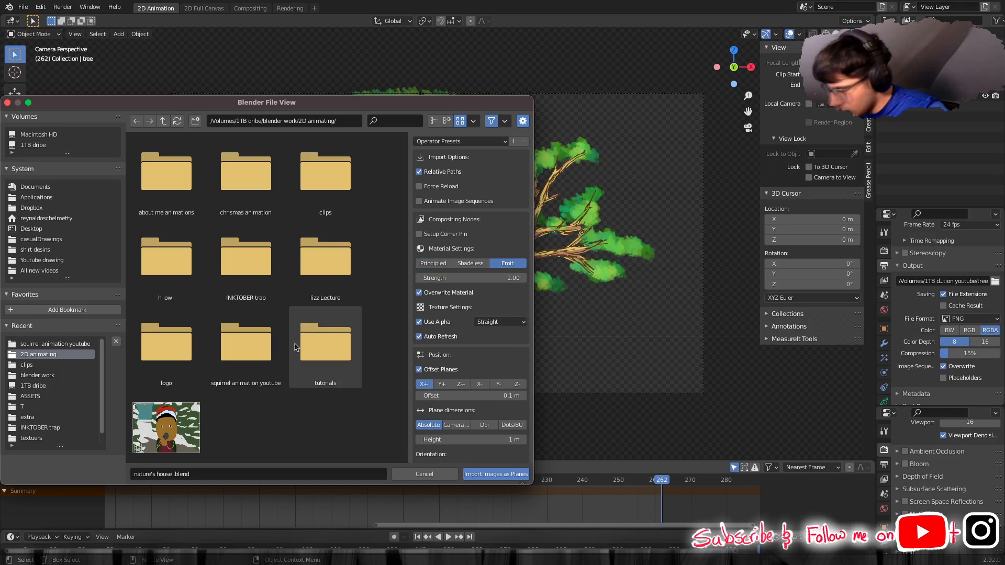
double_click(258, 353)
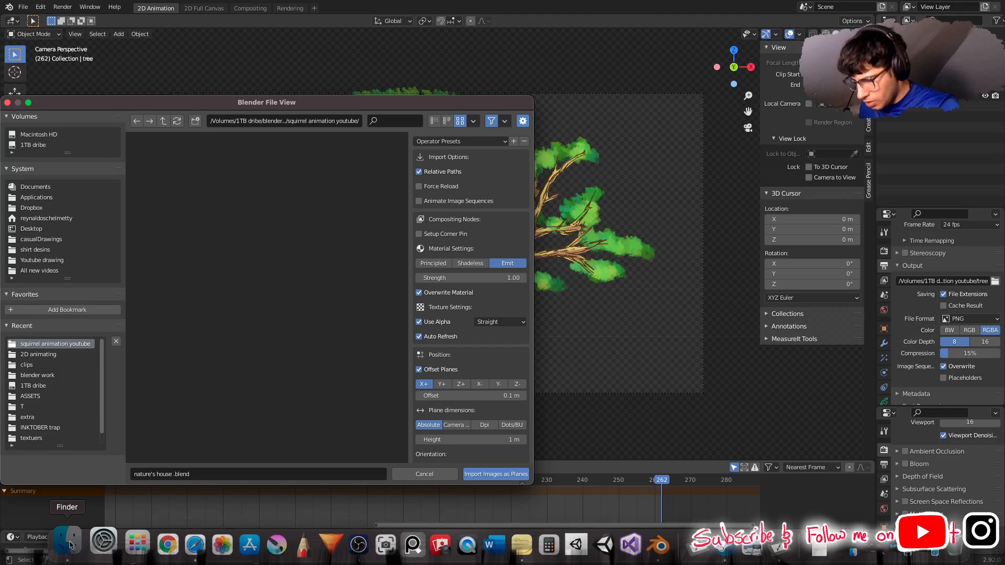
left_click(68, 543)
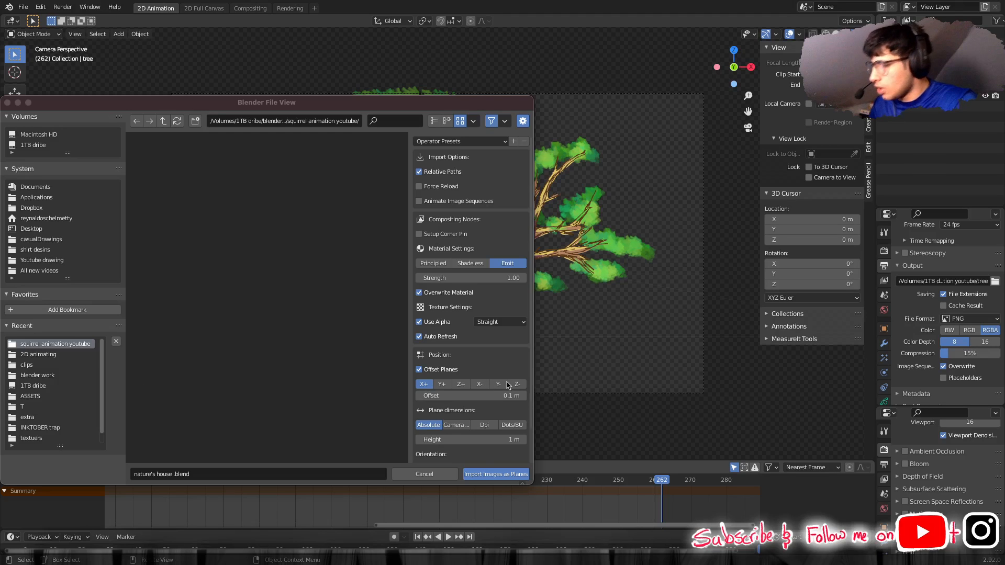
left_click(430, 475)
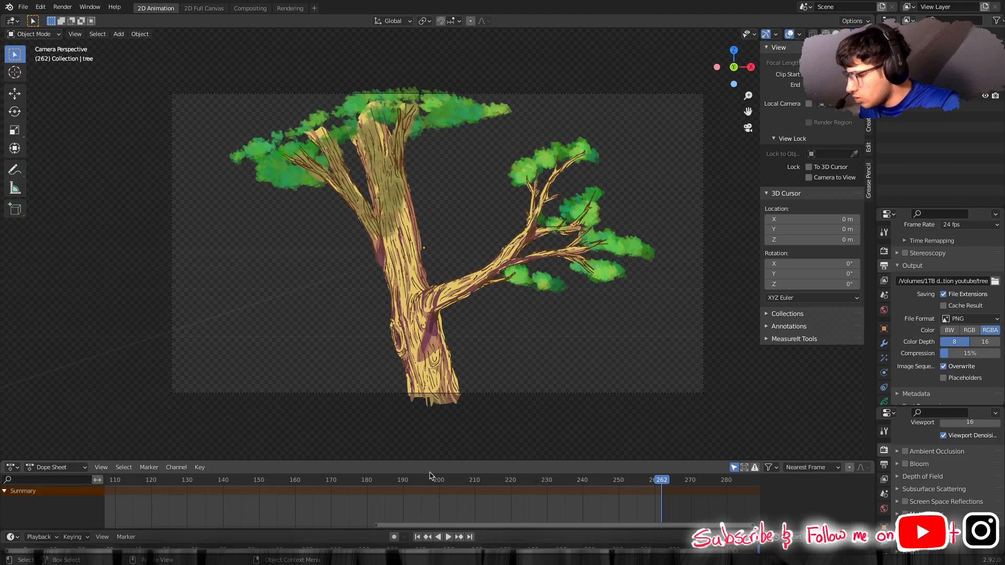
Set the PNG render output to RGB colour, 16-bit colour depth and 0% compression.
scroll(927, 387, "down", 1)
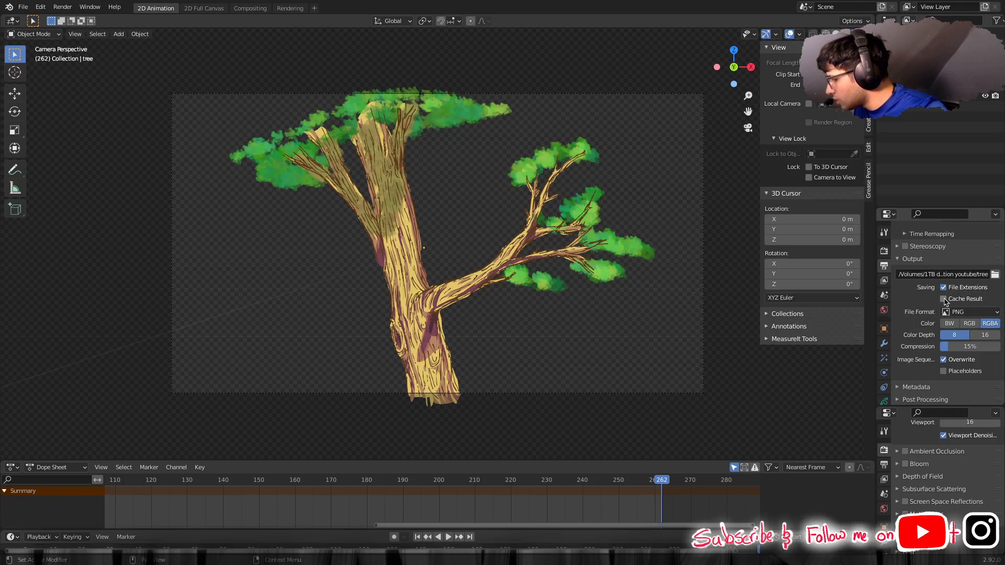
left_click(944, 371)
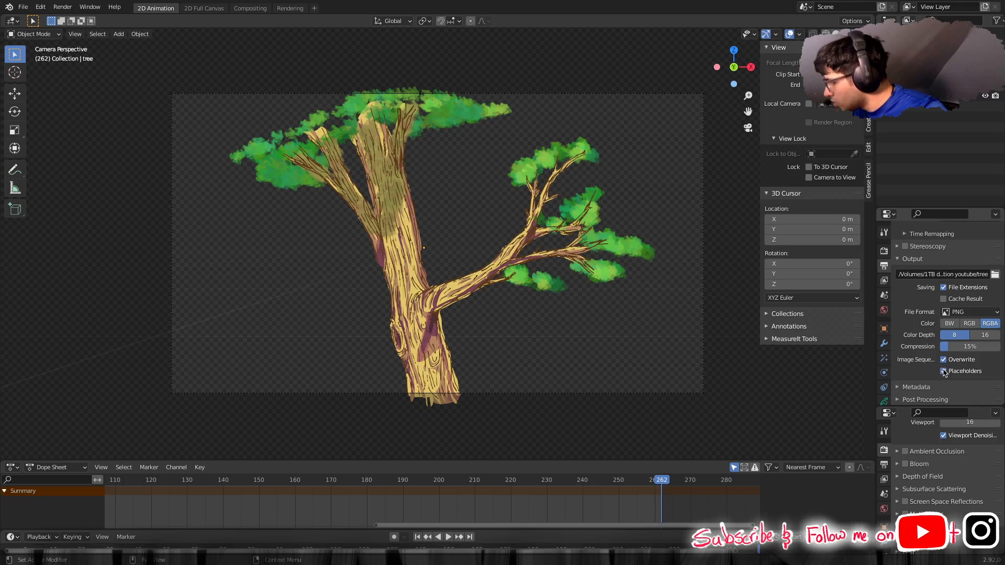
left_click(944, 372)
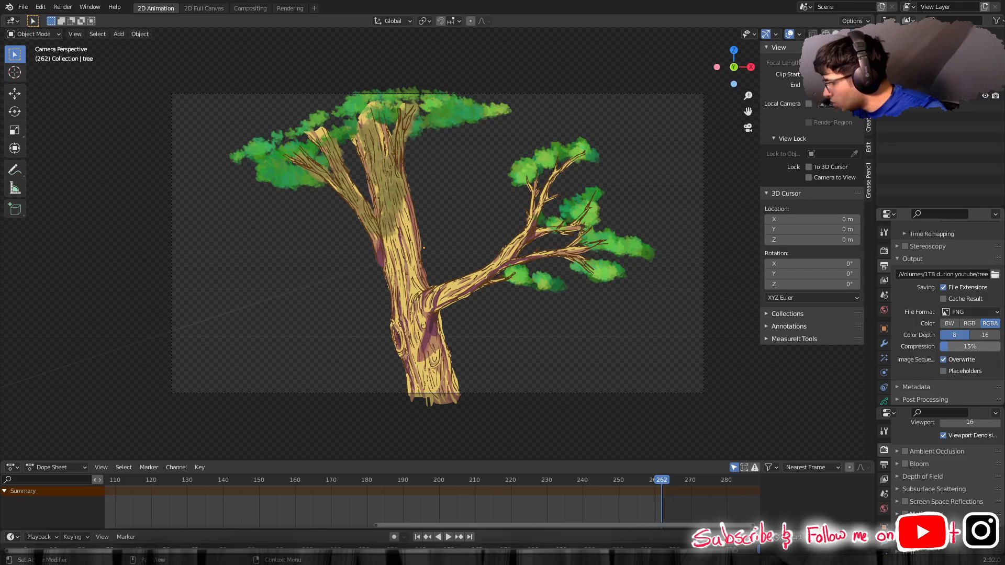
left_click_drag(949, 347, 998, 347)
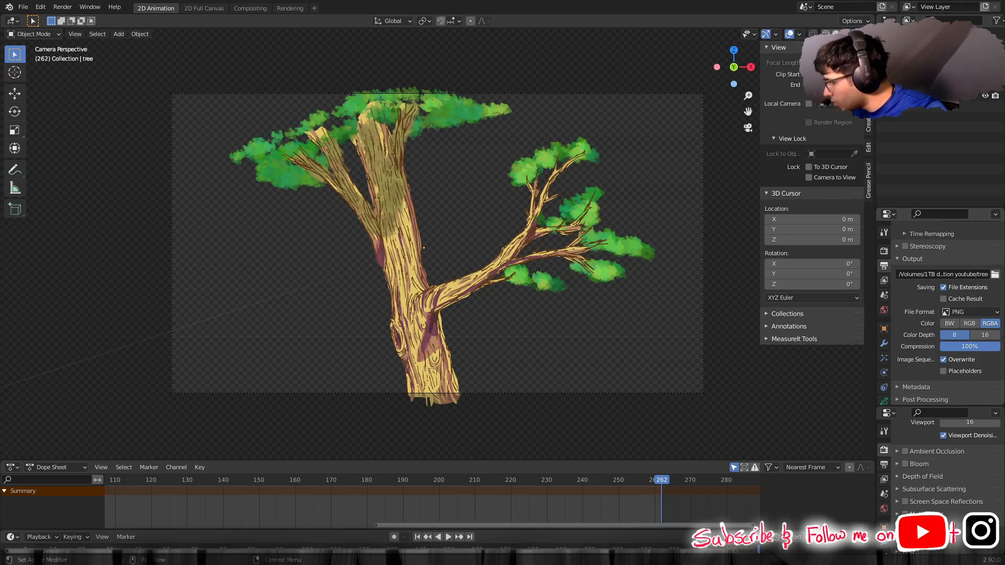
left_click_drag(997, 347, 941, 347)
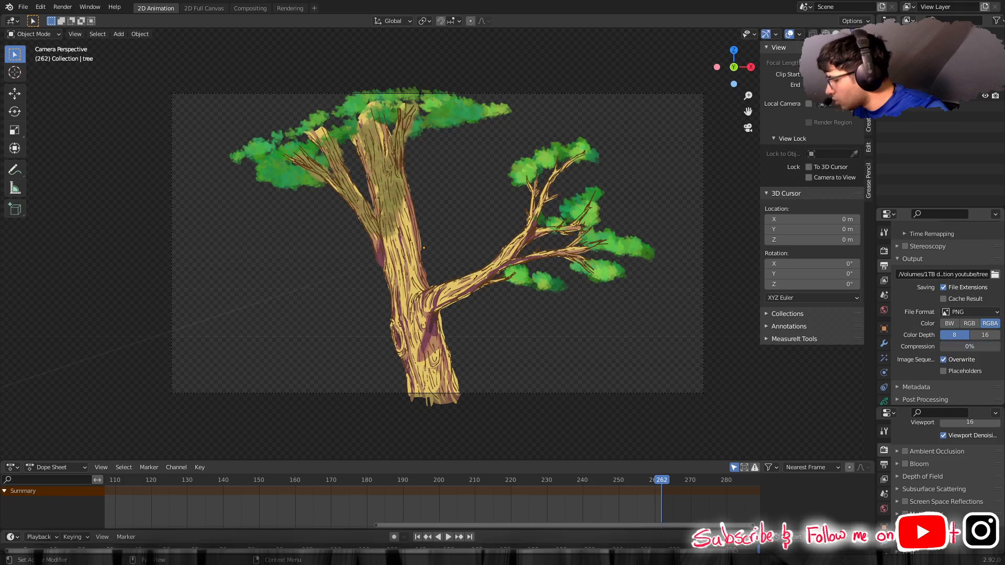
left_click(983, 337)
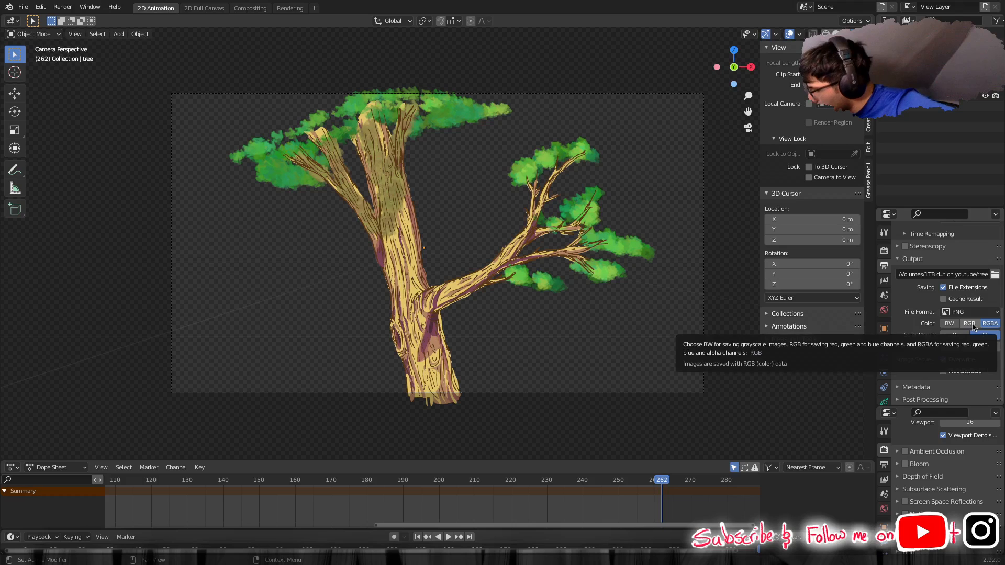
left_click(973, 326)
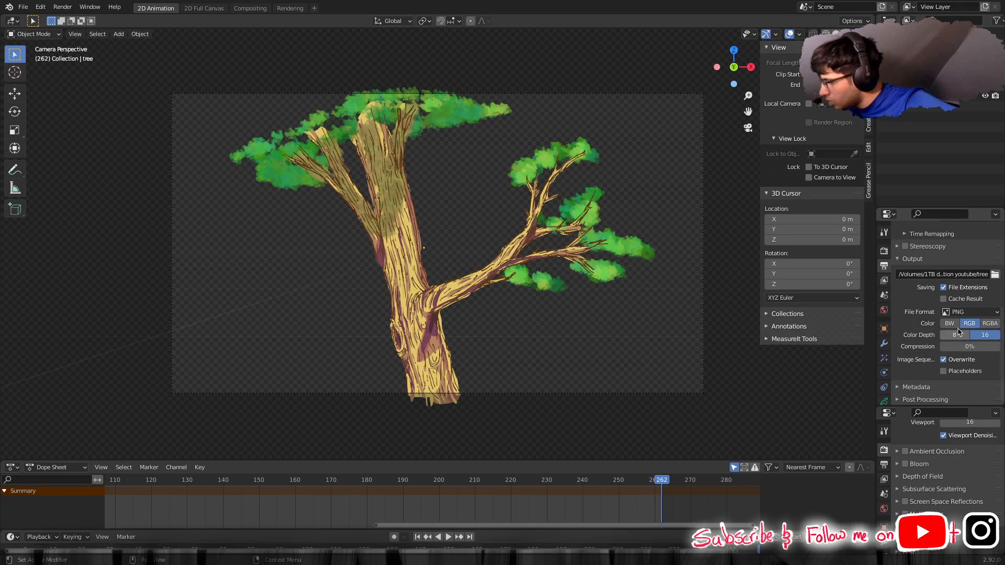
left_click(967, 313)
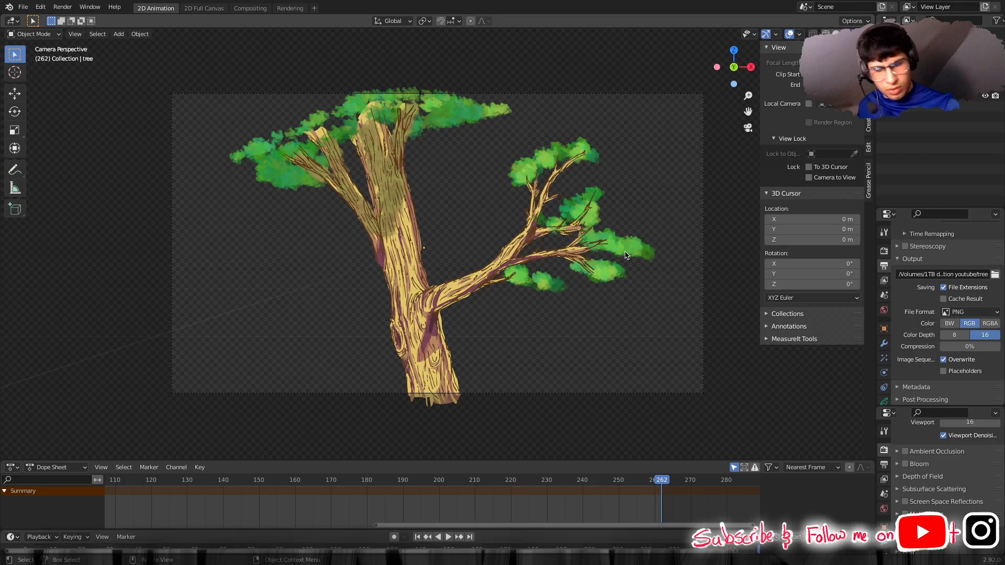
Render the tree at frame 262 and inspect the whole image in the render result.
key("ctrl+F12")
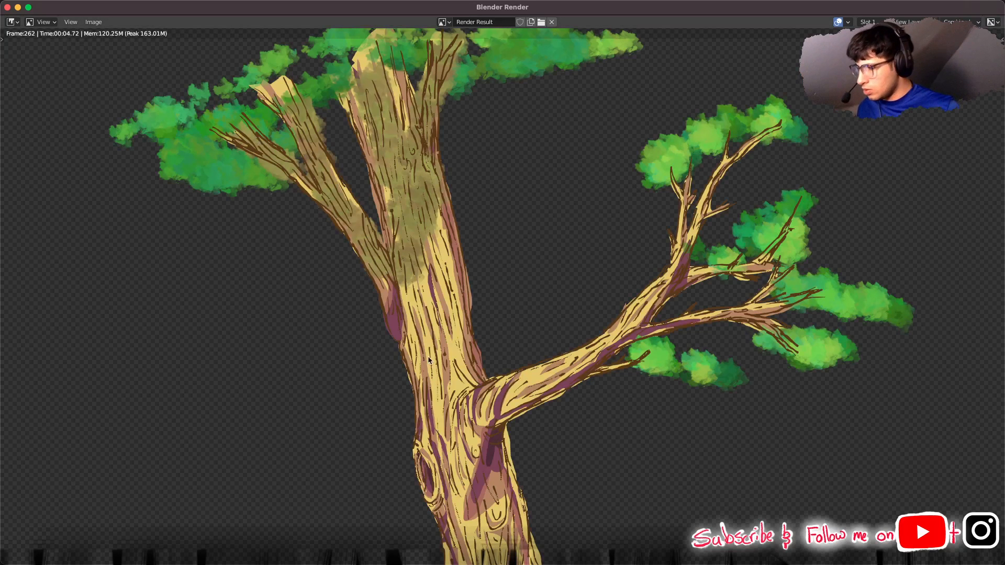
scroll(427, 360, "down", 1)
scroll(427, 360, "down", 1)
scroll(427, 360, "up", 1)
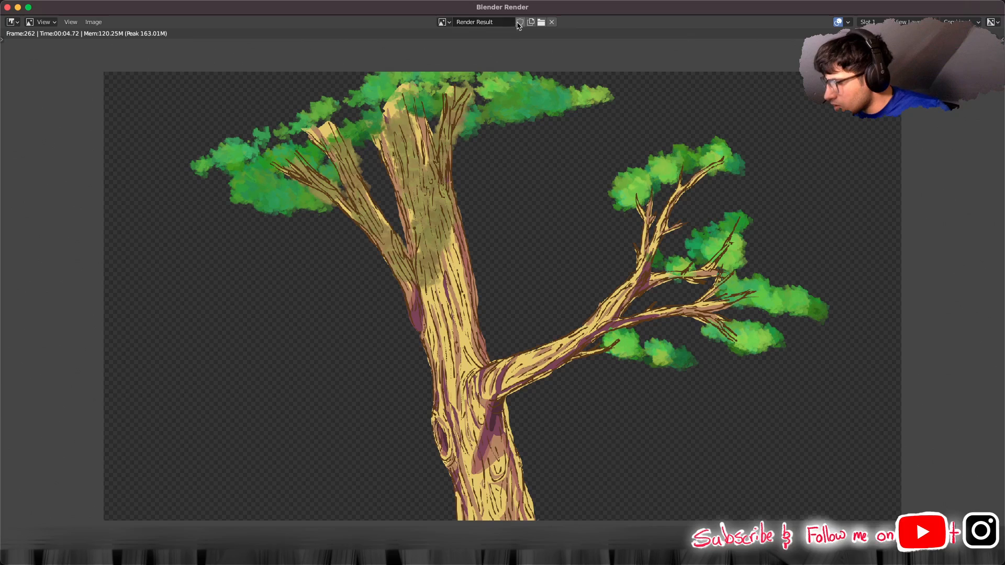
Try to open an image from the squirrel animation youtube folder in the render window.
left_click(541, 22)
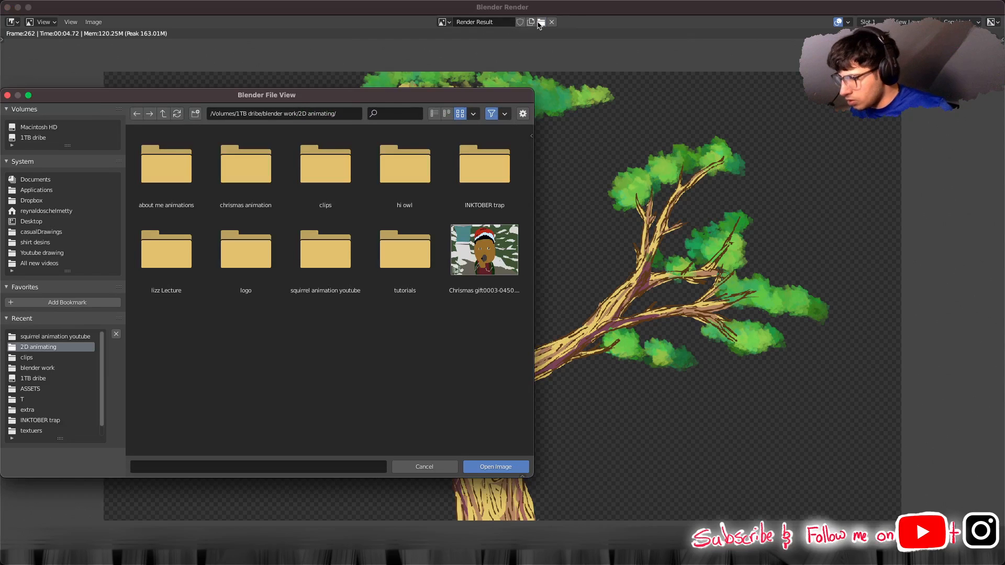
left_click(335, 269)
double_click(335, 269)
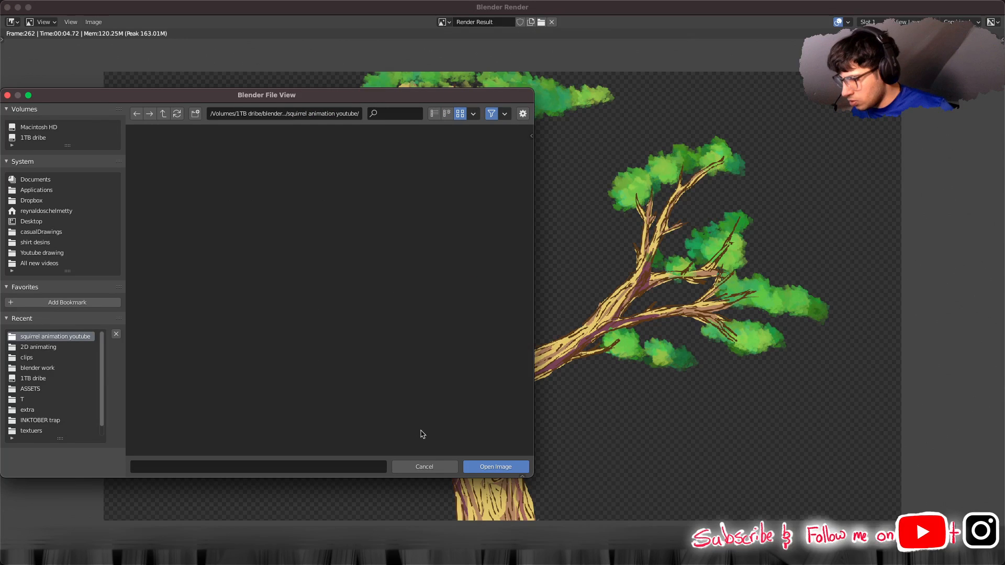
left_click(482, 467)
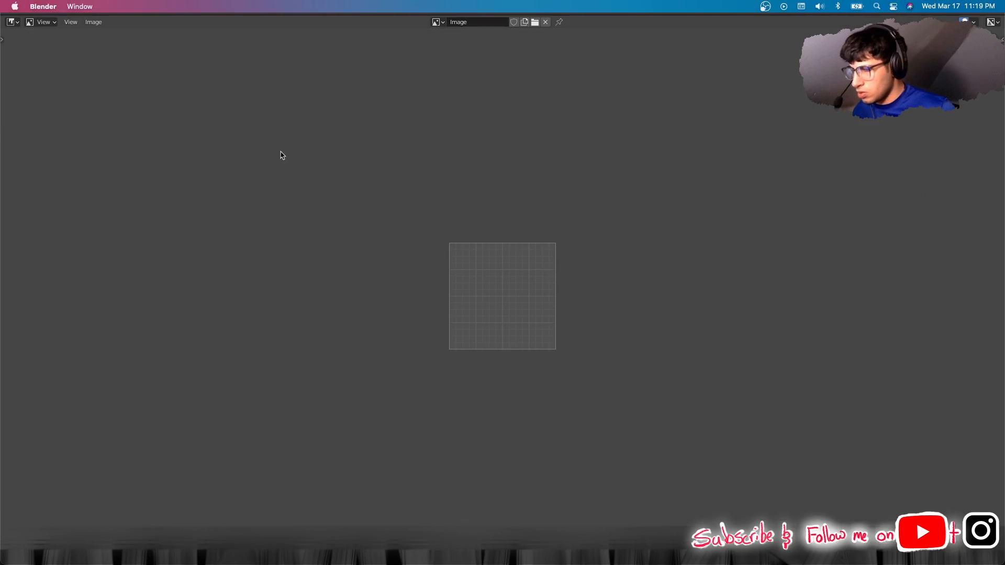
Undo the image opening and display the Render Result in the render window again.
left_click(437, 21)
left_click(340, 107)
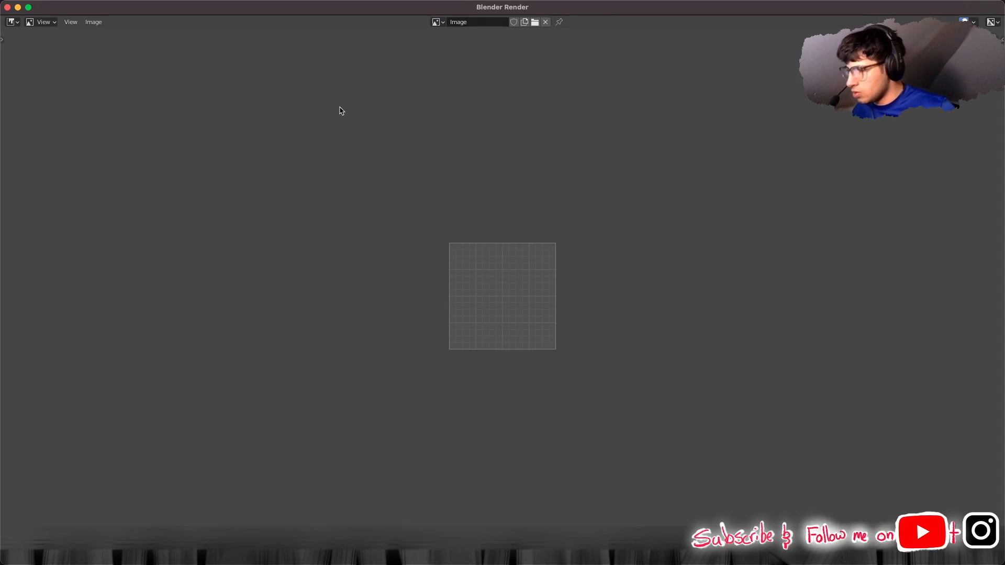
key("super+z")
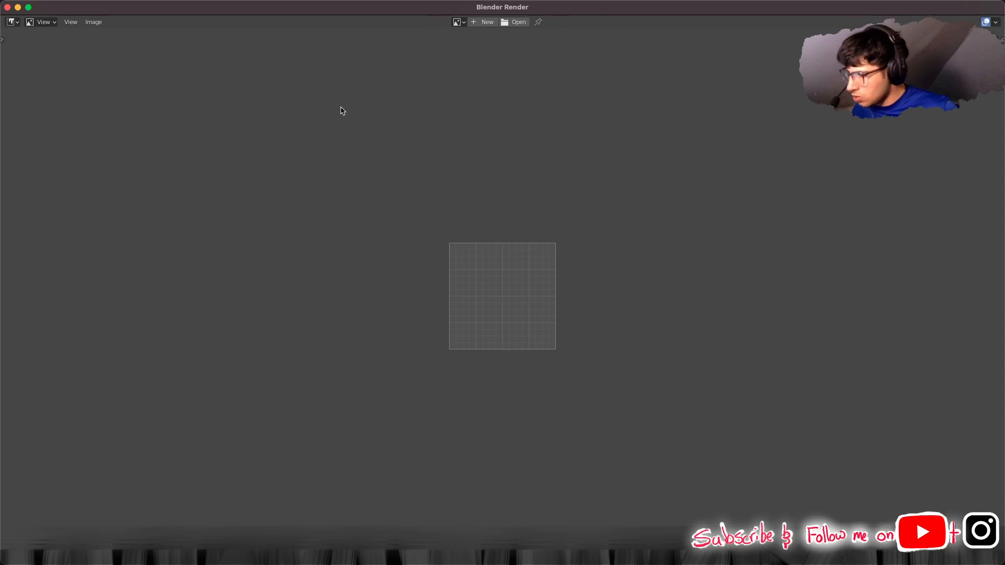
left_click(458, 22)
left_click(501, 38)
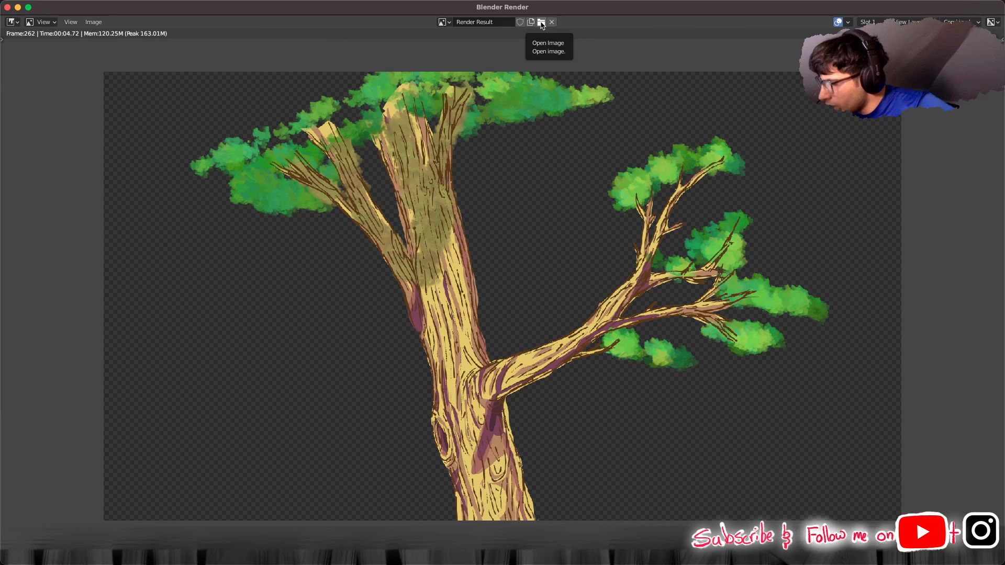
Start saving the render result as an image and choose the squirrel animation youtube folder as its destination.
left_click(92, 23)
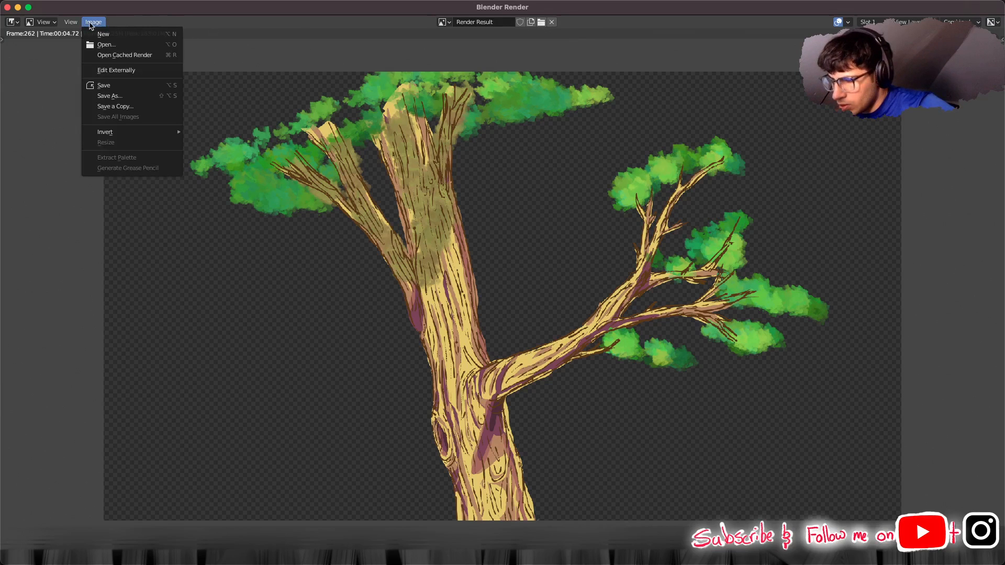
left_click(122, 87)
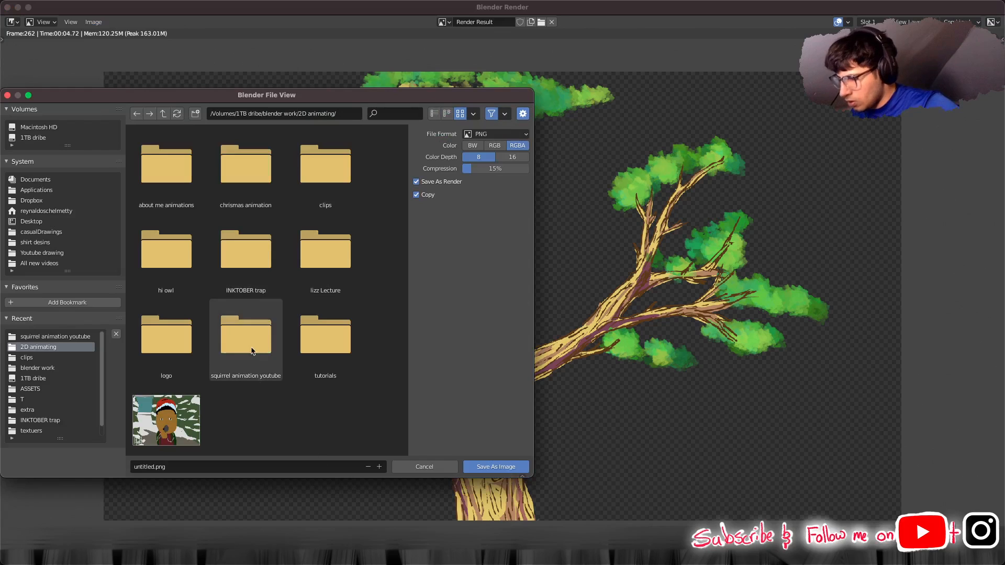
double_click(249, 338)
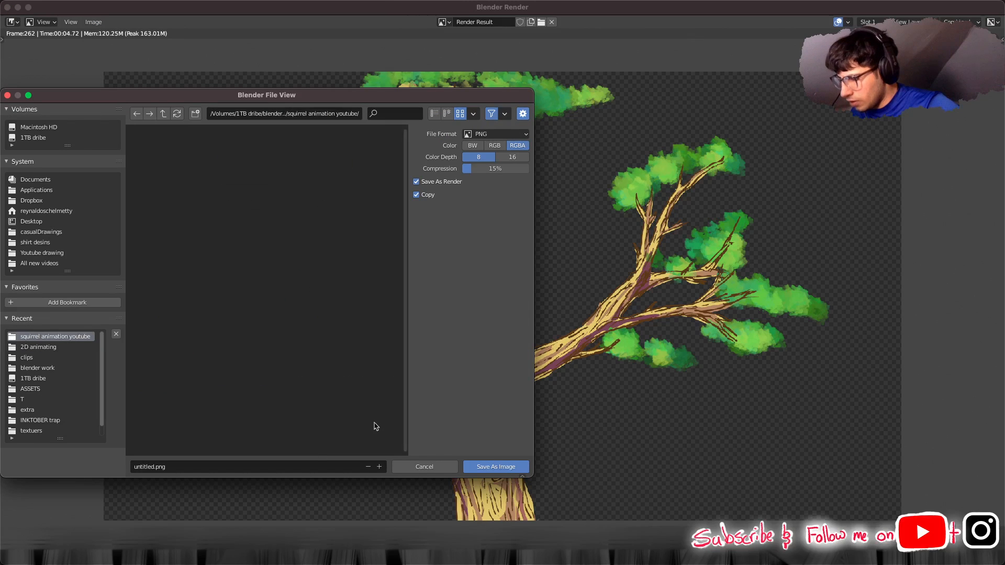
Name the render file tree.png, save it as an RGBA PNG in the squirrel animation youtube folder, and close the render window.
left_click(147, 466)
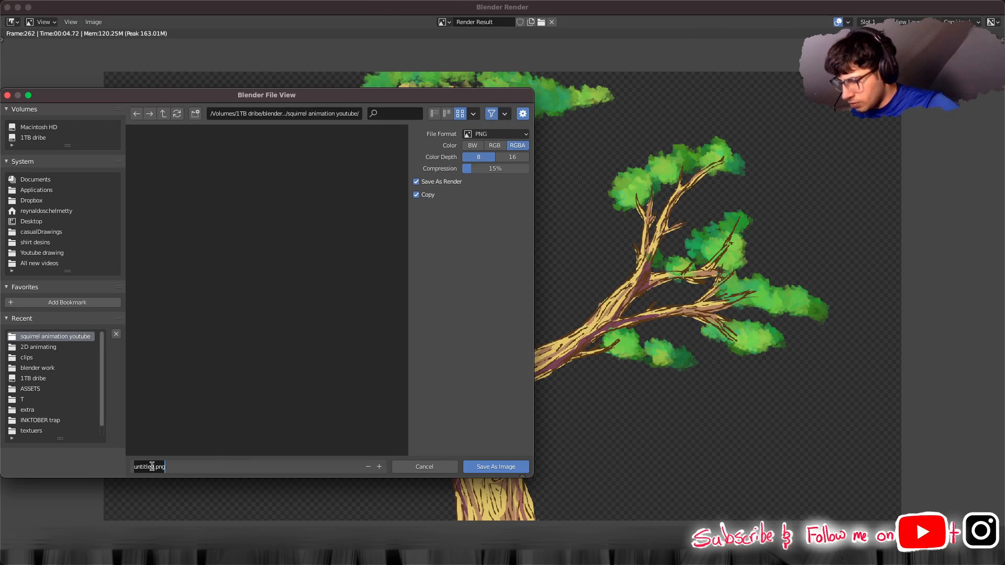
left_click_drag(151, 466, 82, 457)
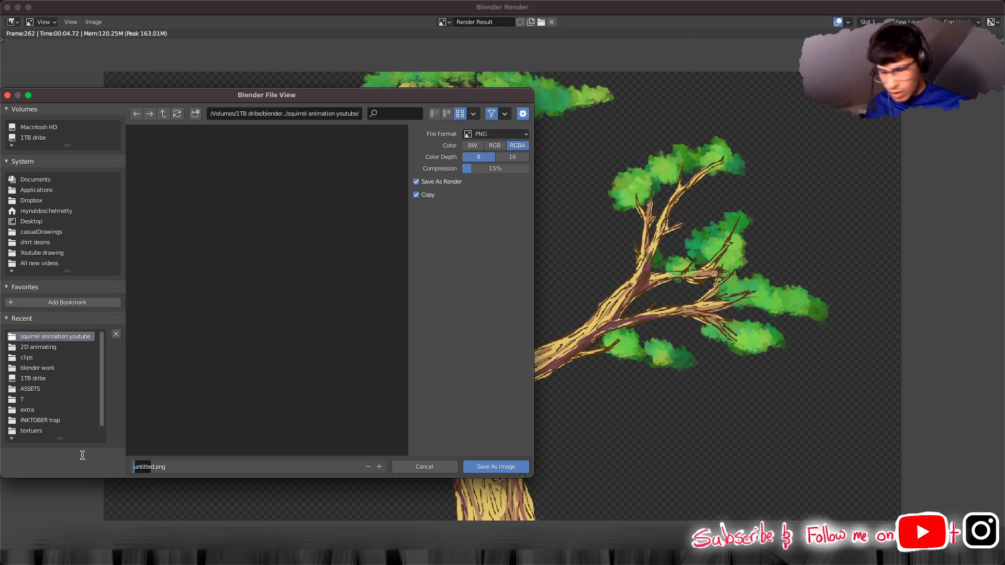
key("Right")
key("BackSpace")
key("BackSpace")
key("BackSpace")
key("BackSpace")
key("BackSpace")
key("BackSpace")
key("BackSpace")
key("BackSpace")
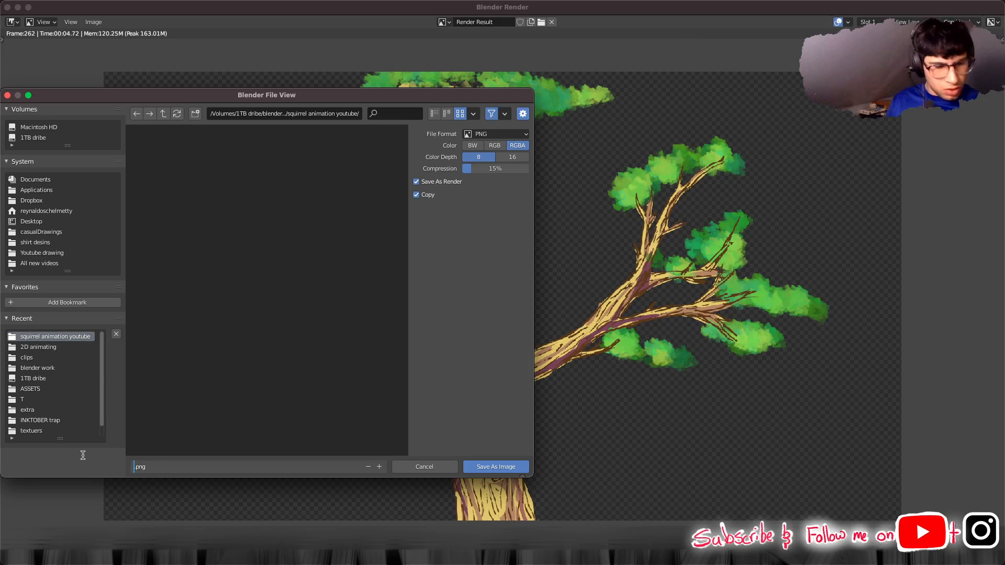
type("tree")
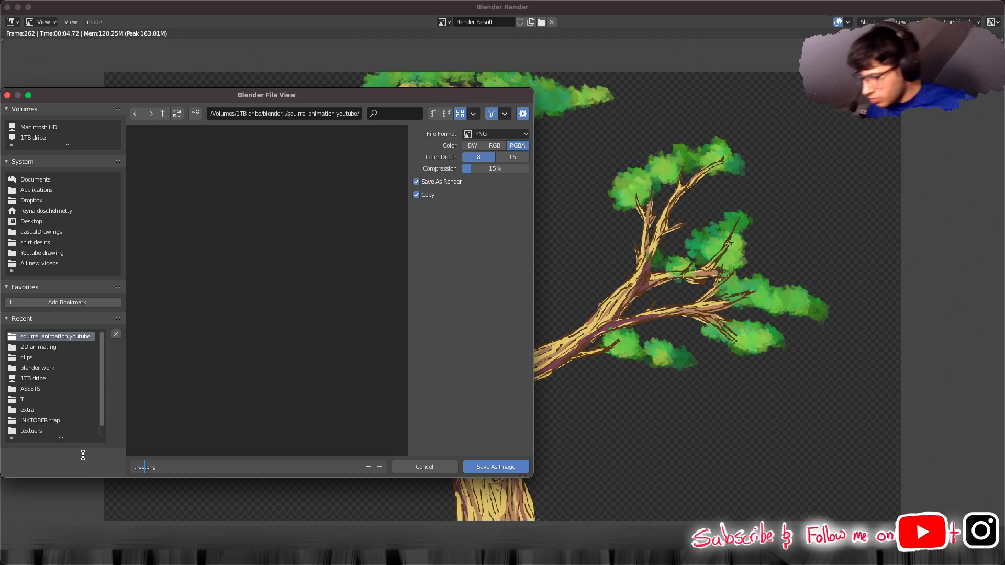
left_click(480, 467)
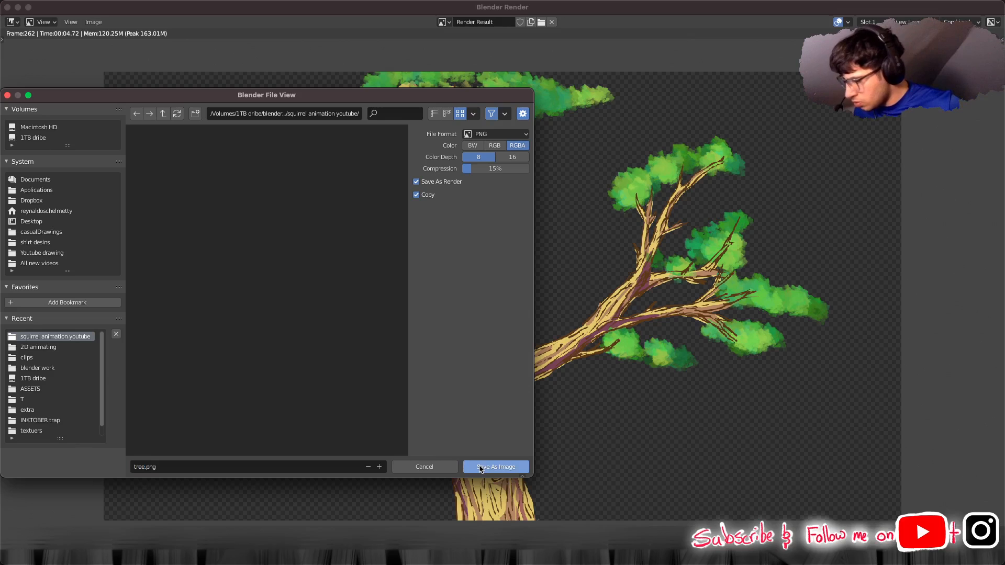
left_click(481, 468)
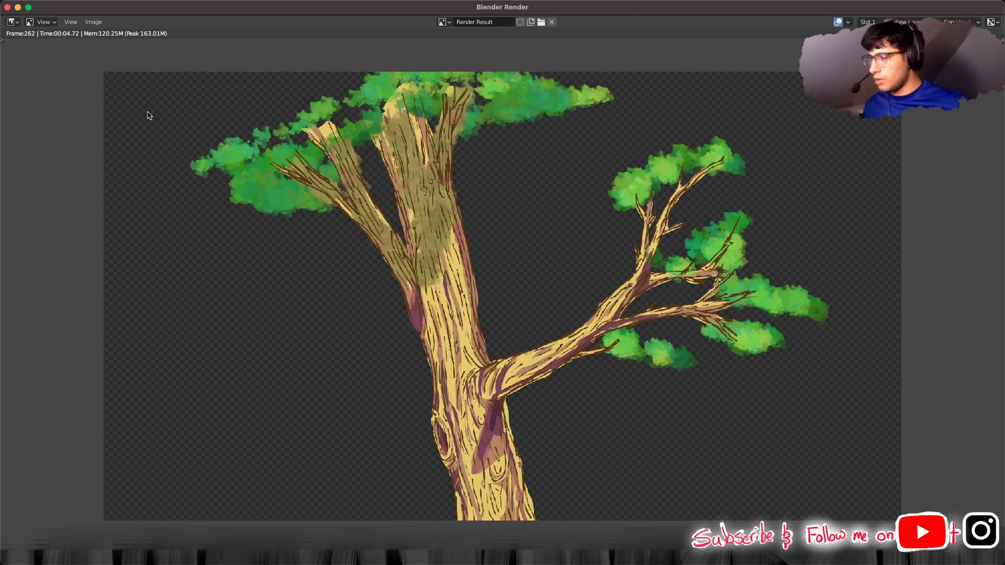
left_click(8, 7)
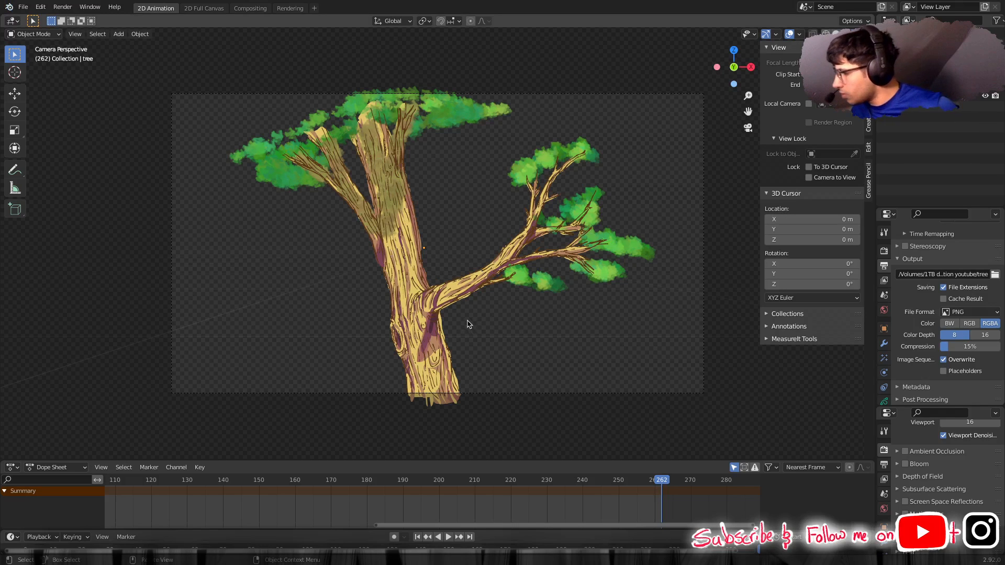
Import tree.png from the squirrel animation youtube folder into the scene with Images as Planes.
key("shift+a")
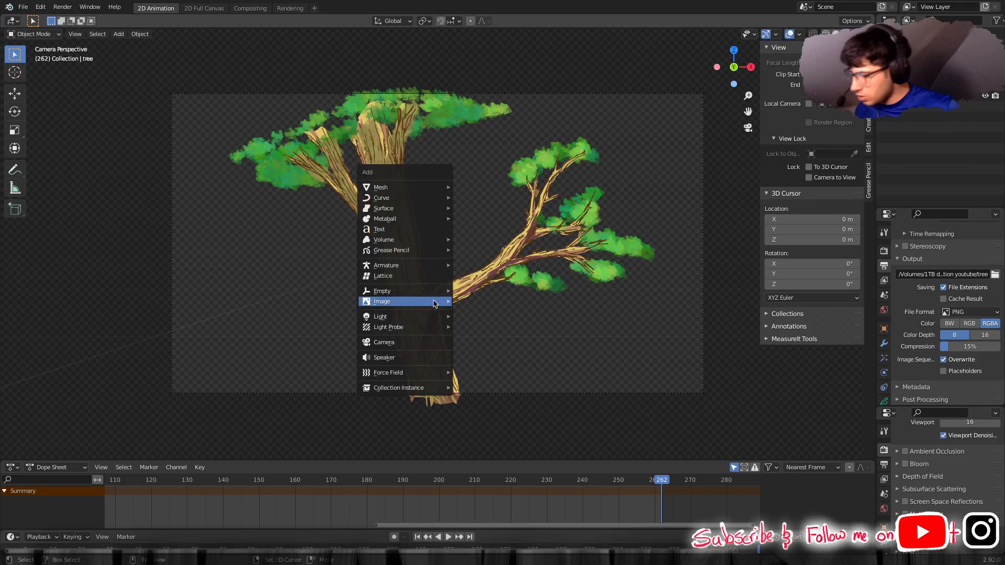
mouse_move(406, 328)
mouse_move(396, 302)
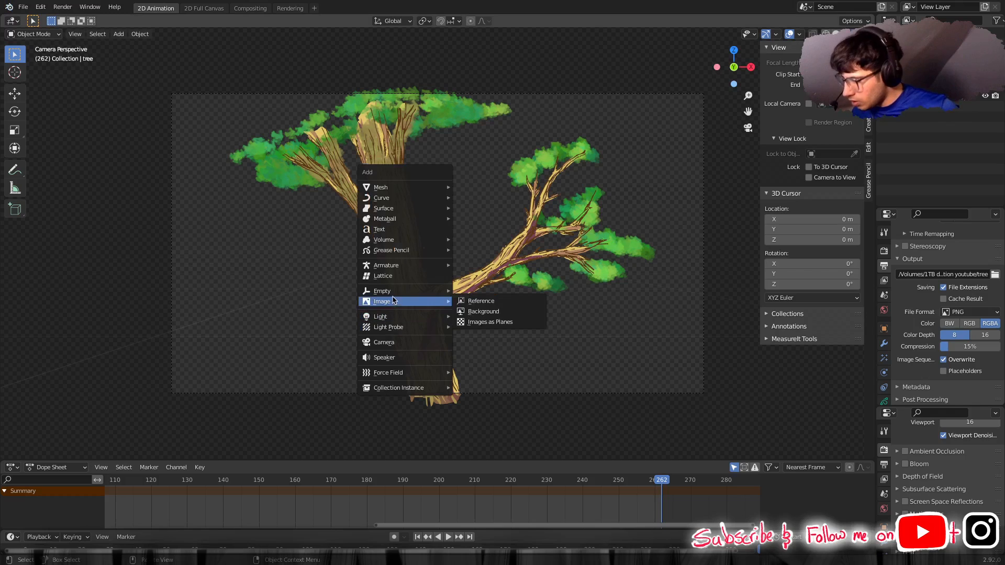
left_click(492, 322)
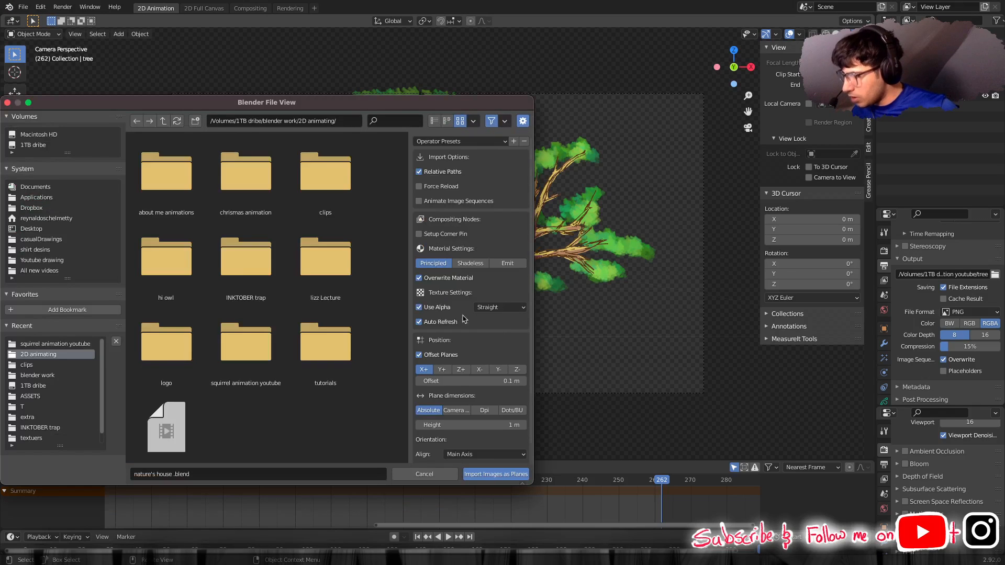
double_click(237, 326)
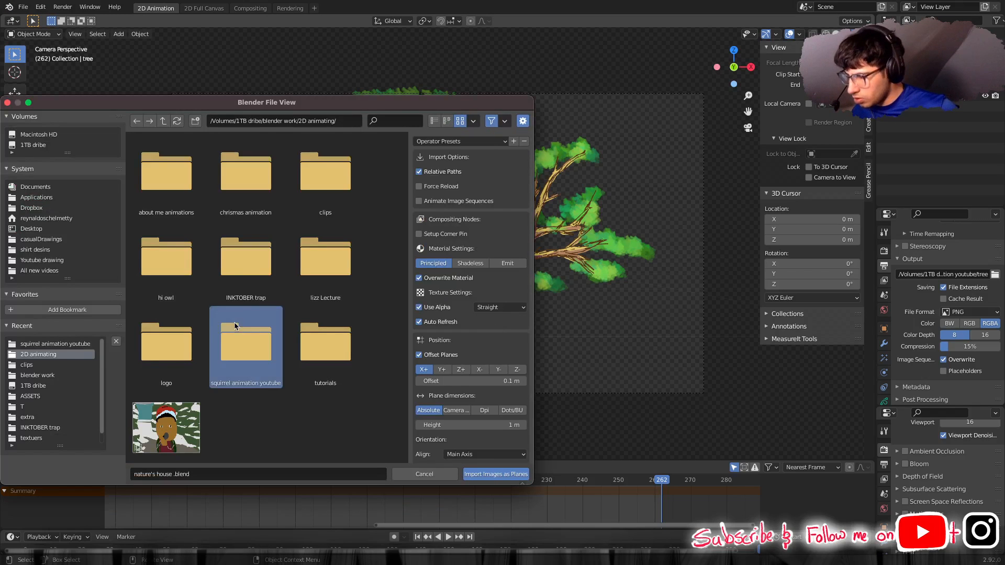
left_click(185, 189)
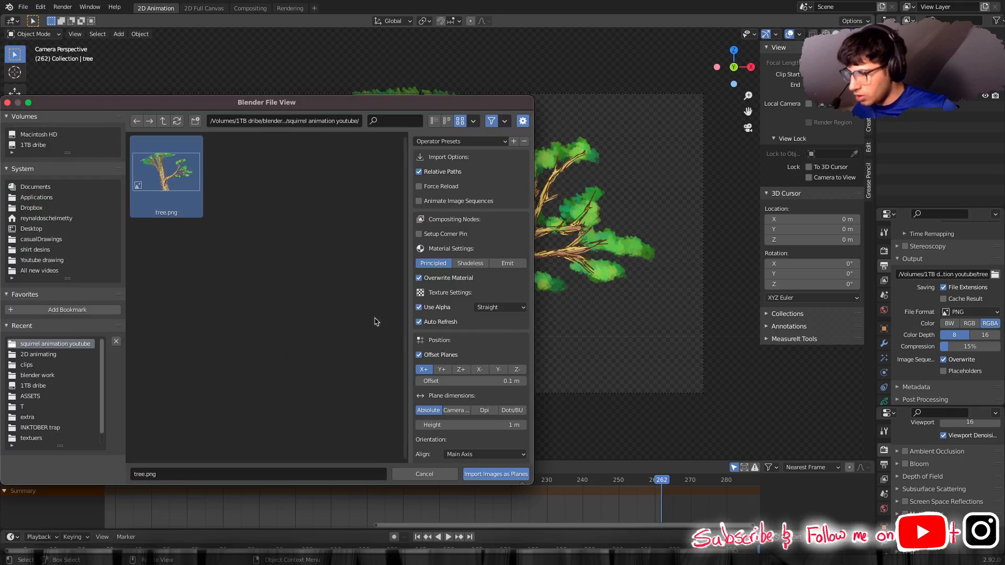
left_click(490, 475)
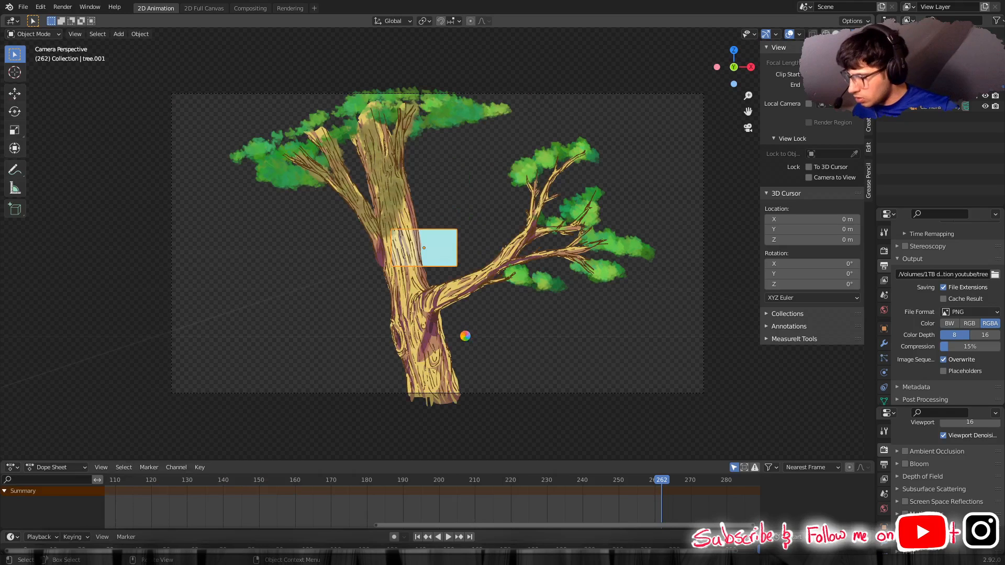
key("ctrl+z")
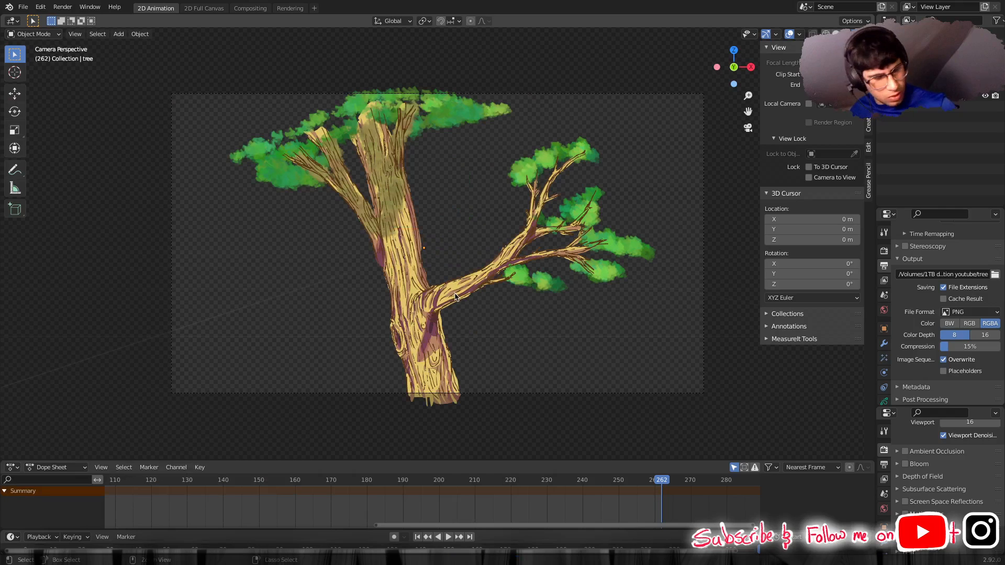
key("ctrl+shift+z")
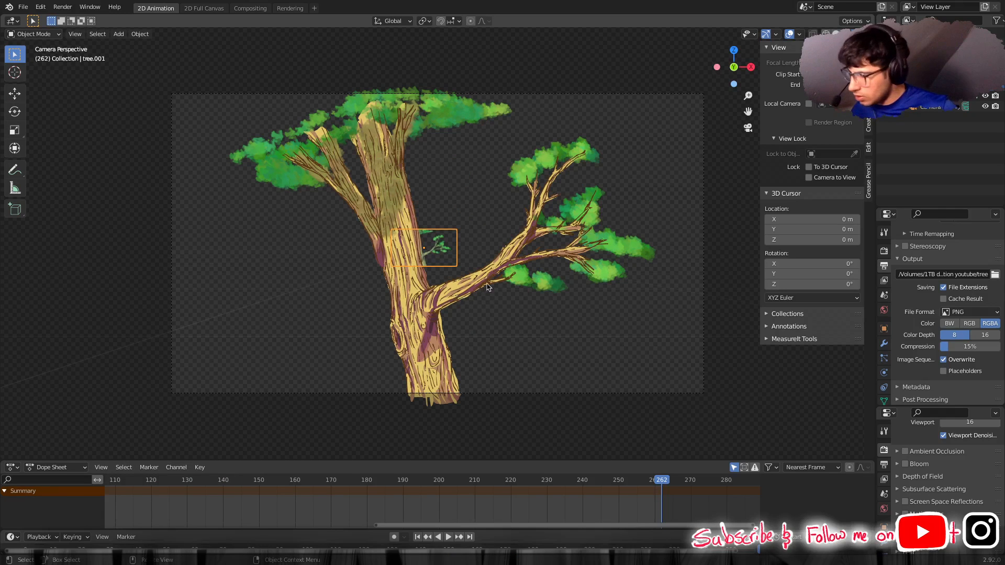
In camera view, scale the imported tree plane by about 7.88 and move it about 0.42 m along X over the original tree.
middle_click_drag(601, 273, 522, 286)
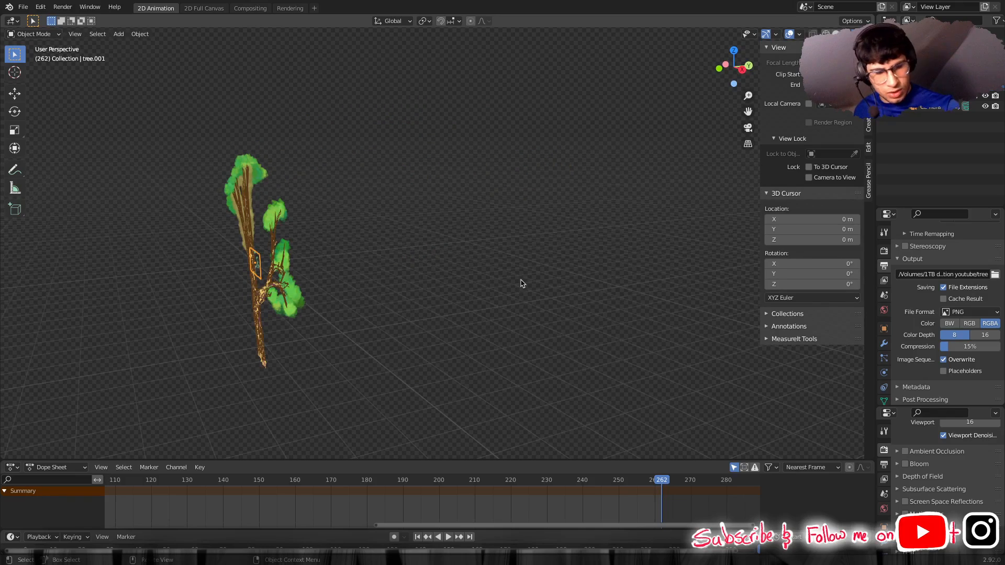
key("KP_0")
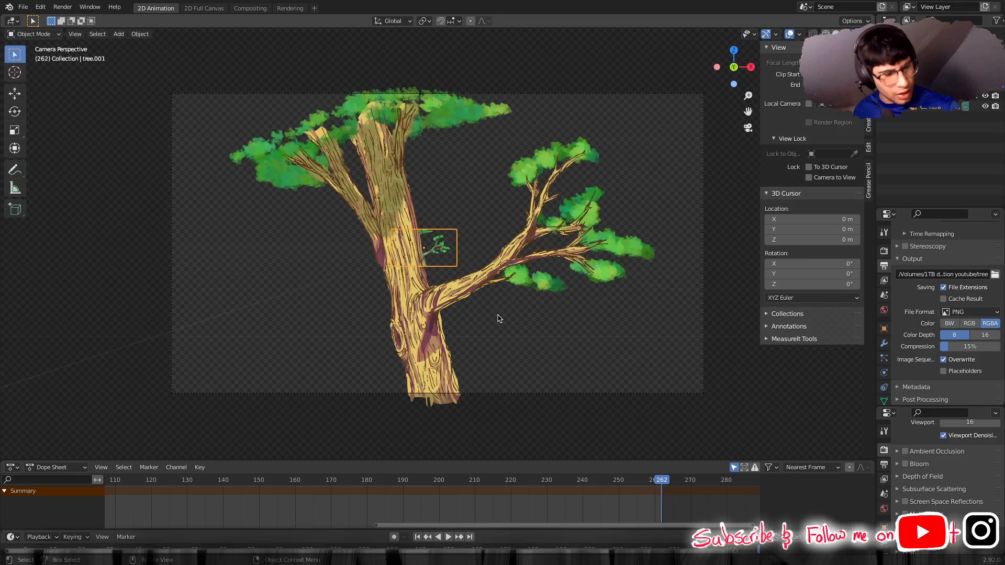
key("s")
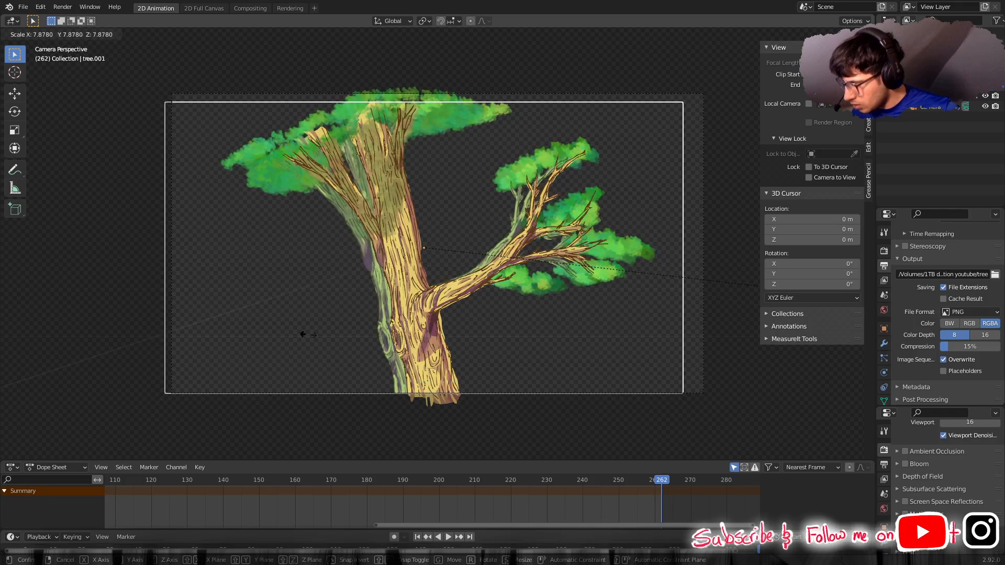
left_click(309, 336)
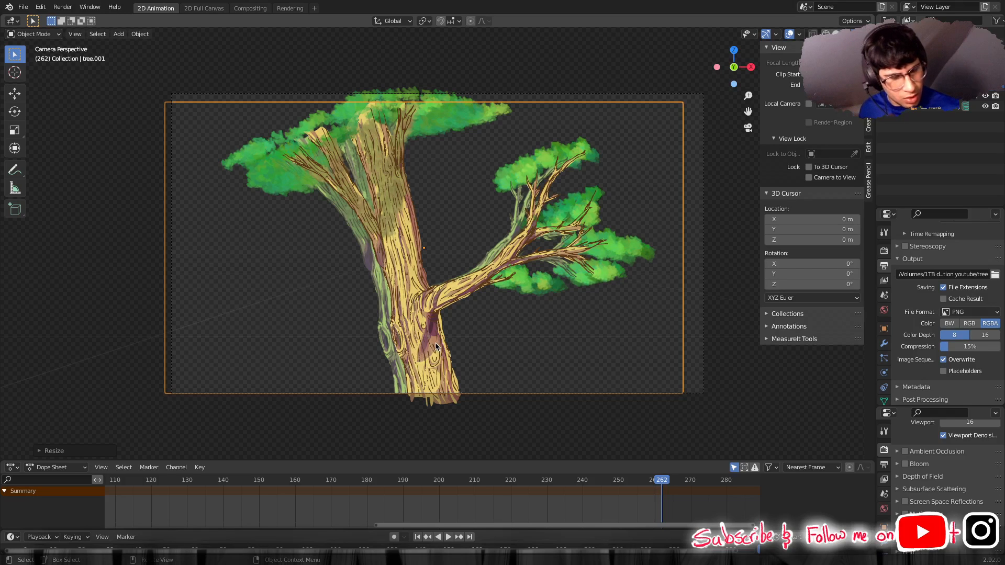
key("g")
key("x")
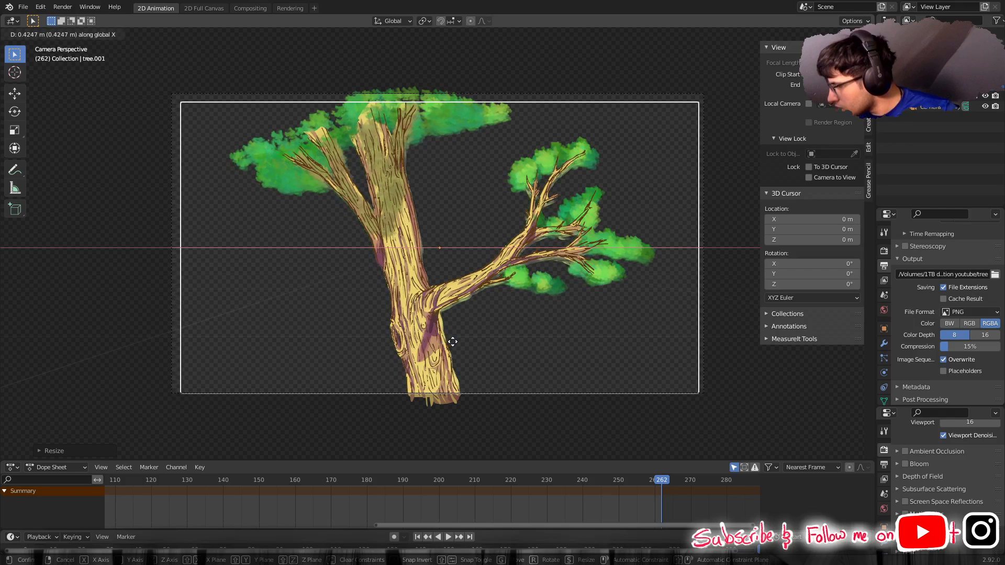
left_click(453, 340)
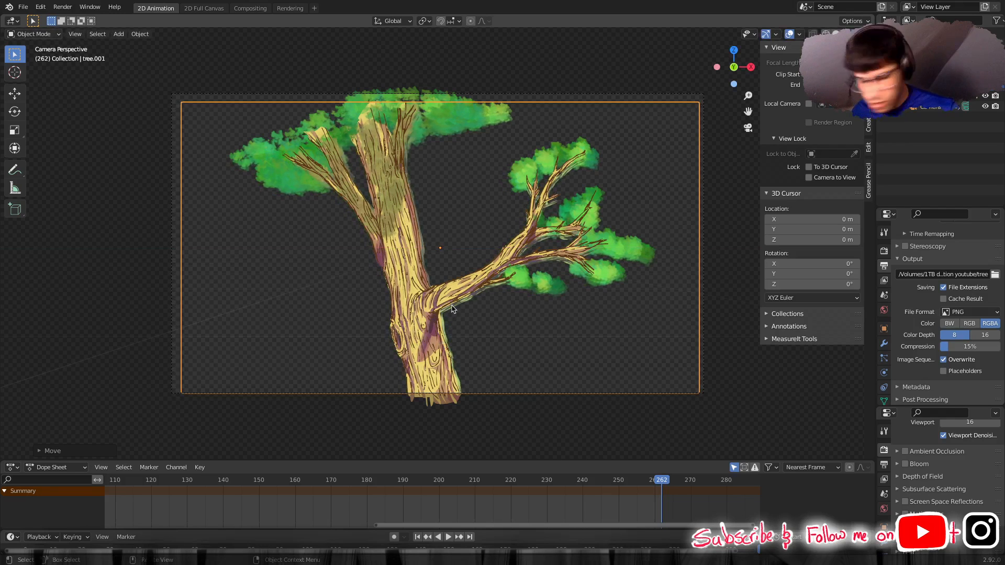
Raise the tree image plane slightly along Z and scale it up by about 1.013.
key("g")
key("z")
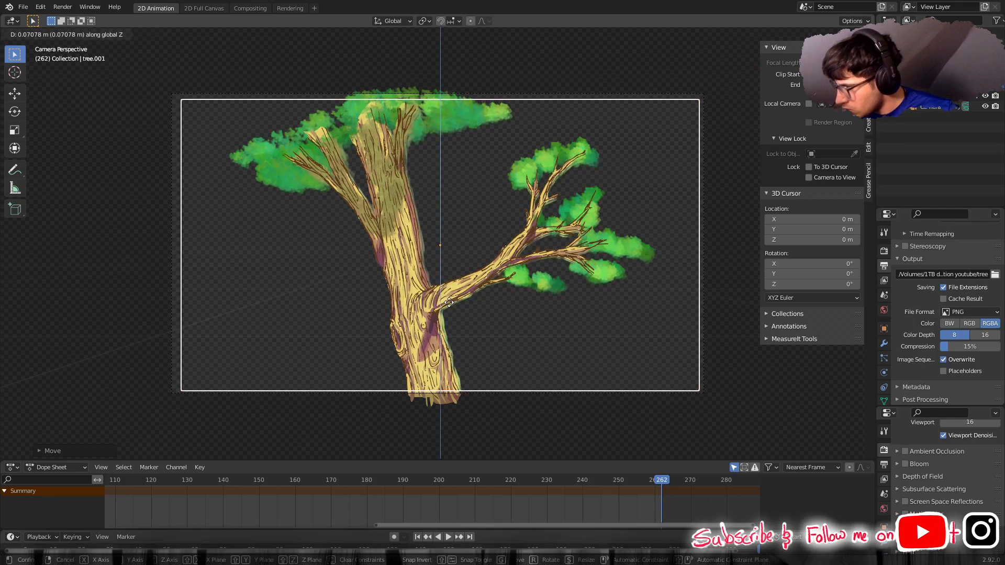
left_click(449, 302)
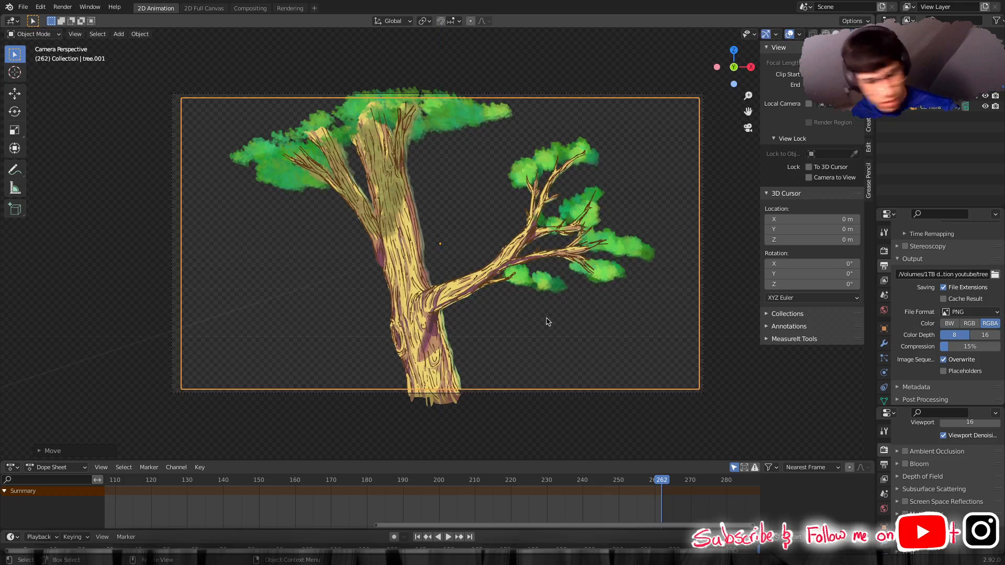
key("s")
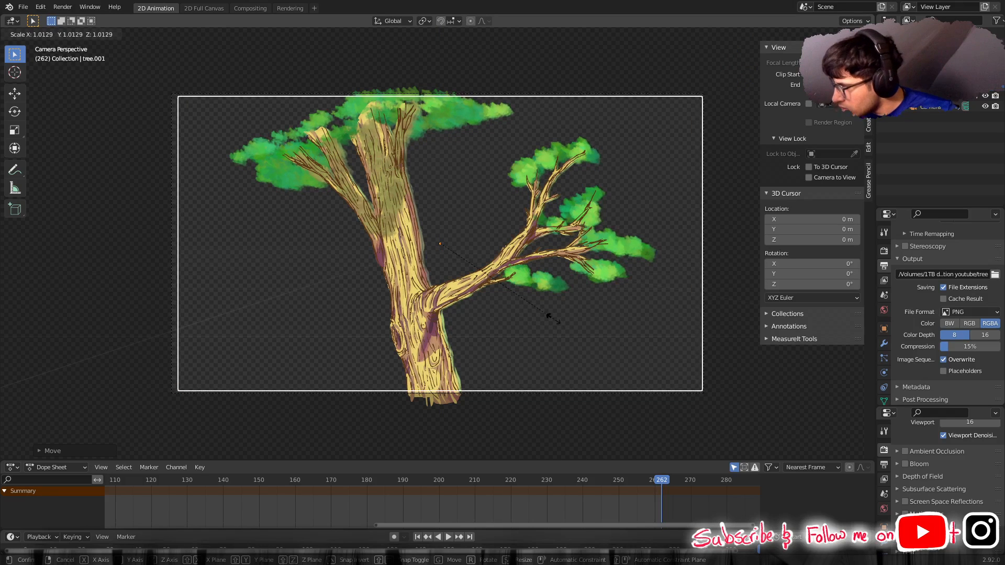
left_click(549, 318)
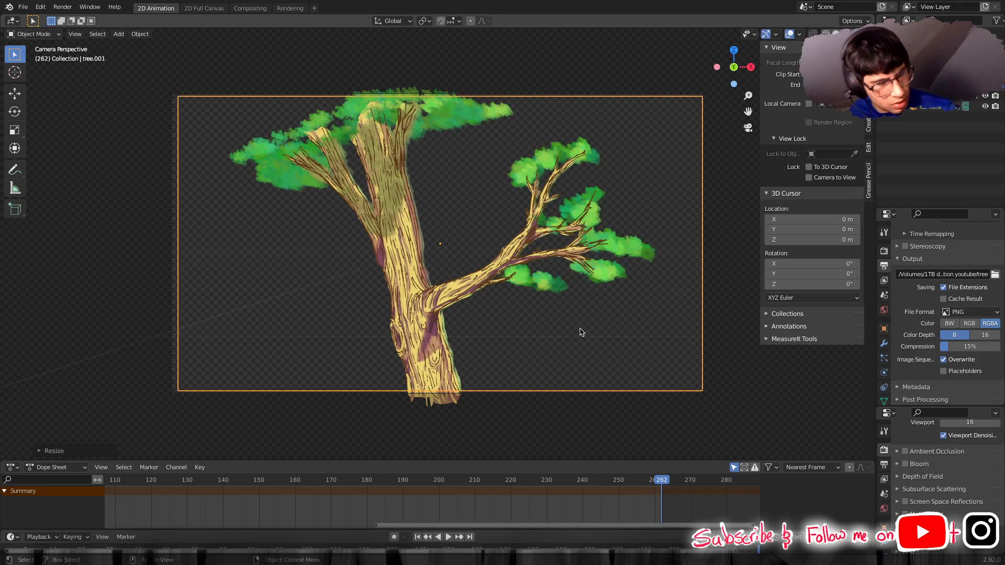
Move the tree image plane about -0.16 m along X and scale it up by about 1.005.
key("g")
key("x")
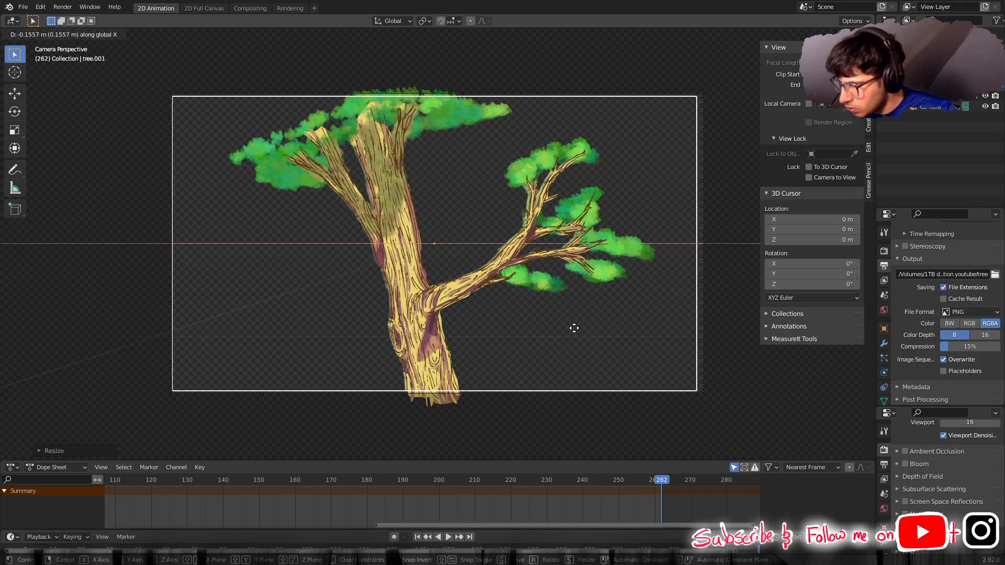
left_click(574, 328)
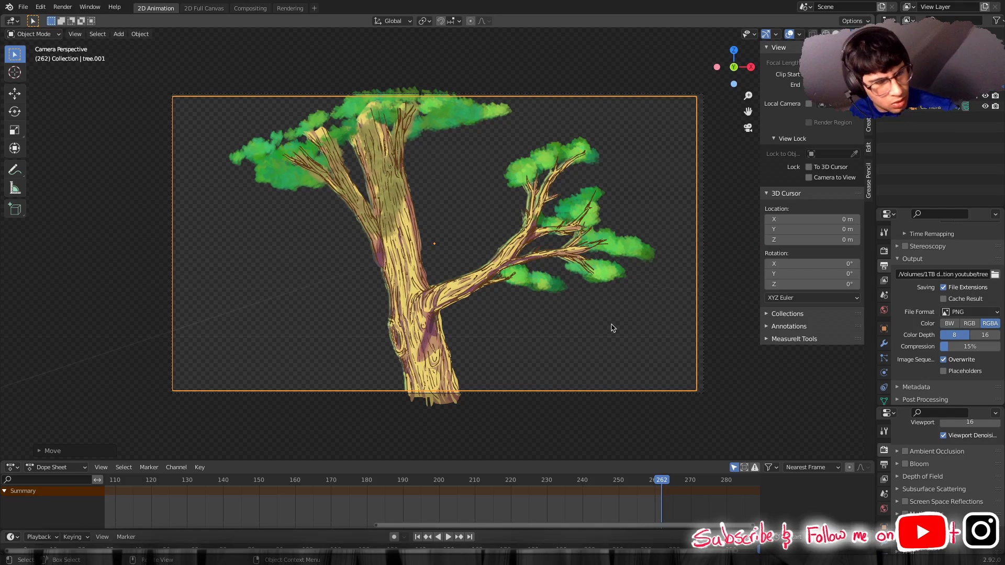
key("s")
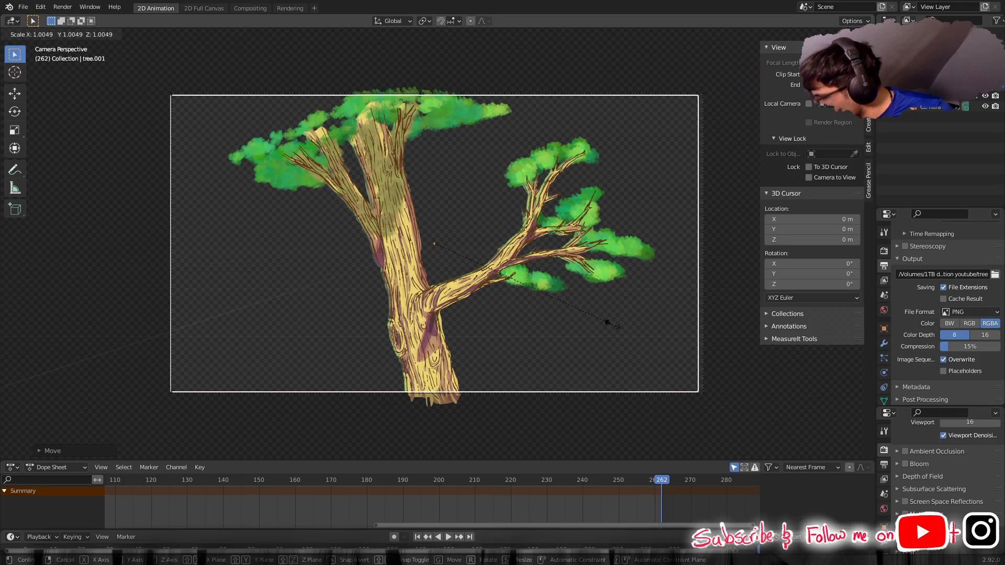
left_click(603, 399)
Scale the tree image plane up by about 1.007 to match the original trunk near the camera frame's lower edge.
key("Home")
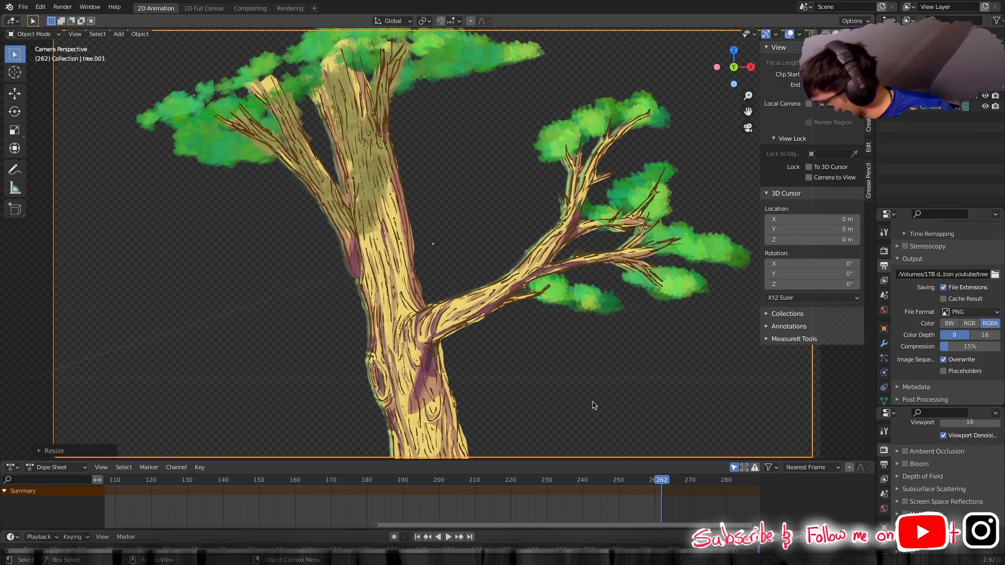
middle_click_drag(568, 399, 551, 338, "shift")
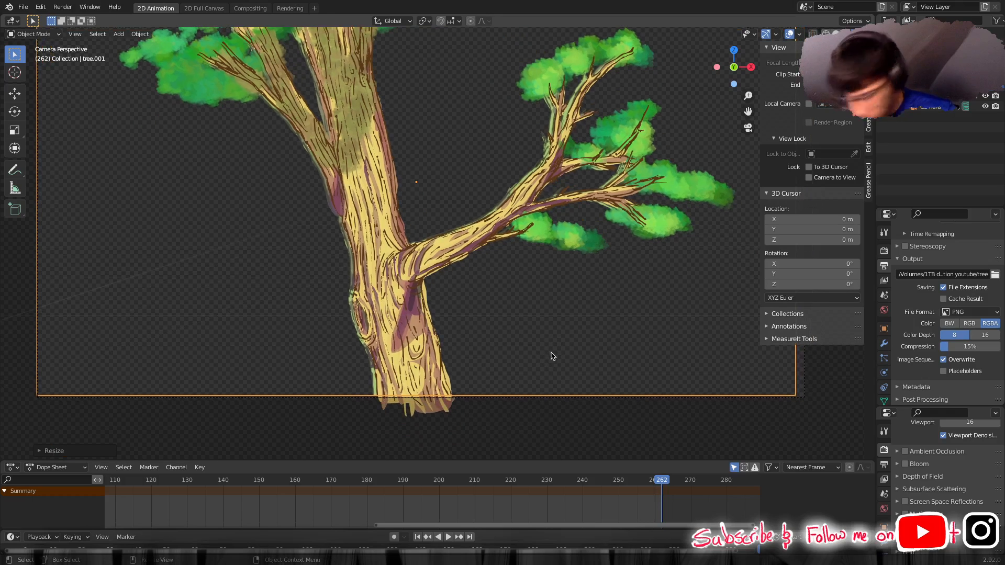
key("s")
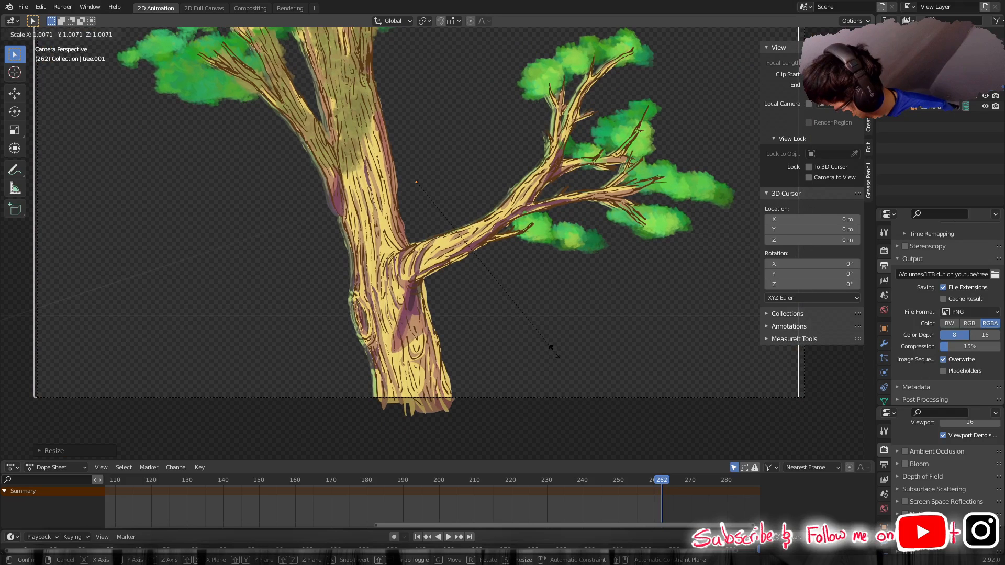
left_click(555, 352)
Fine-tune the tree image plane's height along Z and its scale against the original tree near the top of the camera frame.
middle_click_drag(511, 316, 490, 105, "shift")
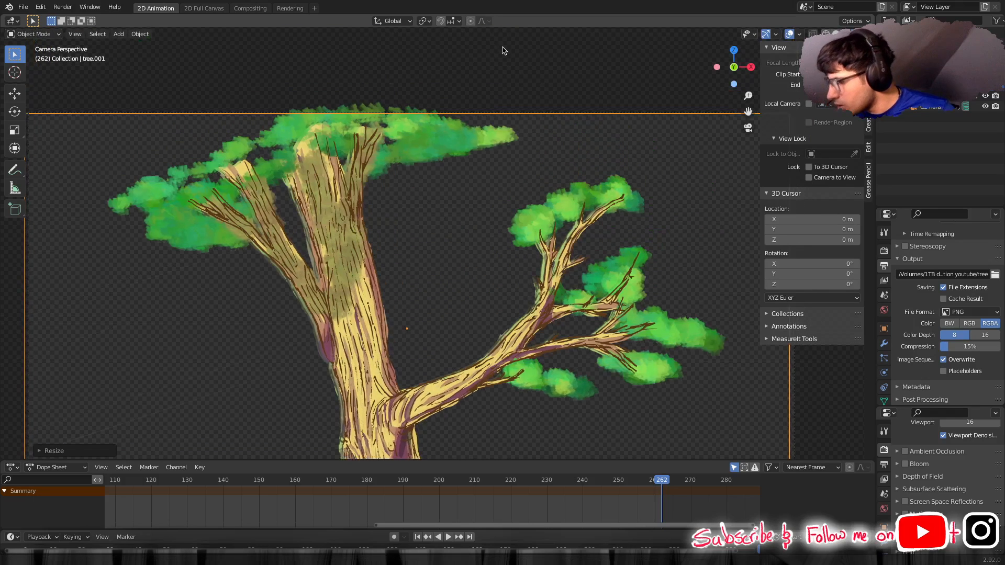
scroll(457, 142, "up", 2)
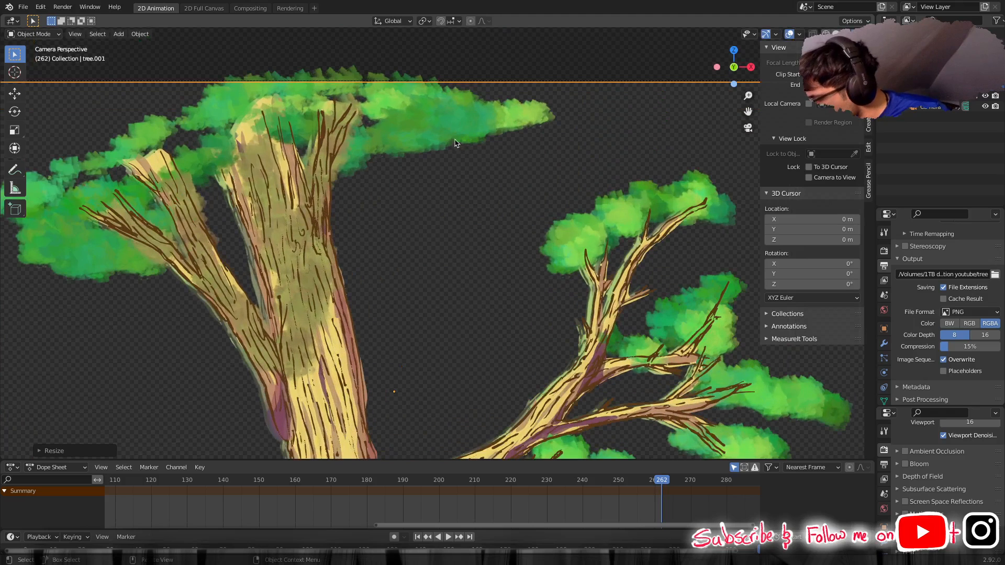
key("g")
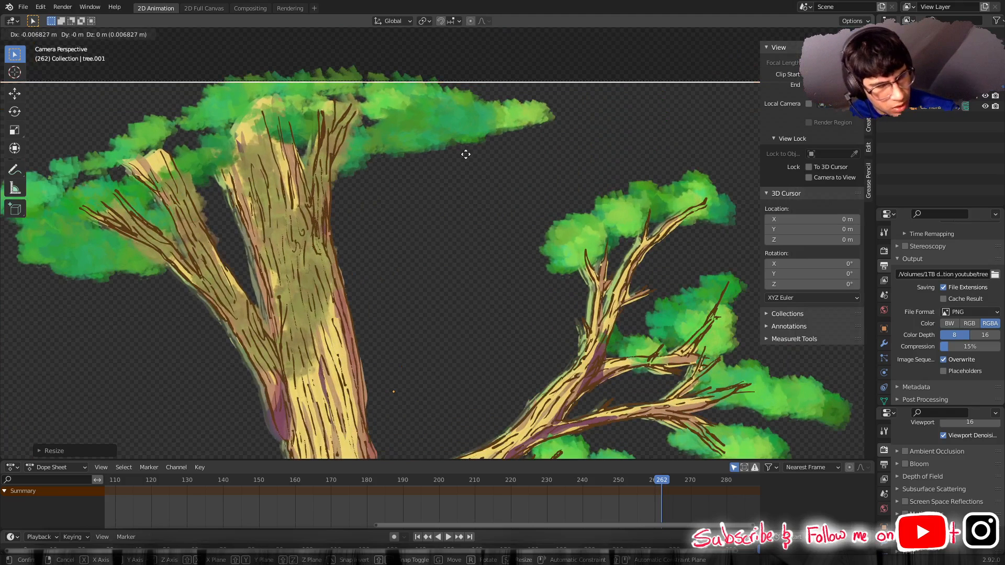
key("z")
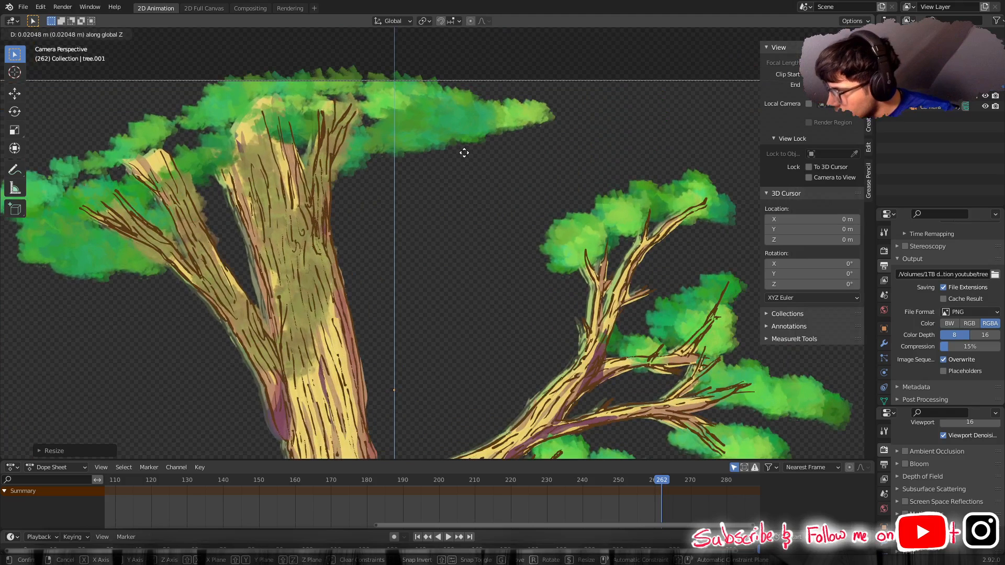
left_click(464, 158)
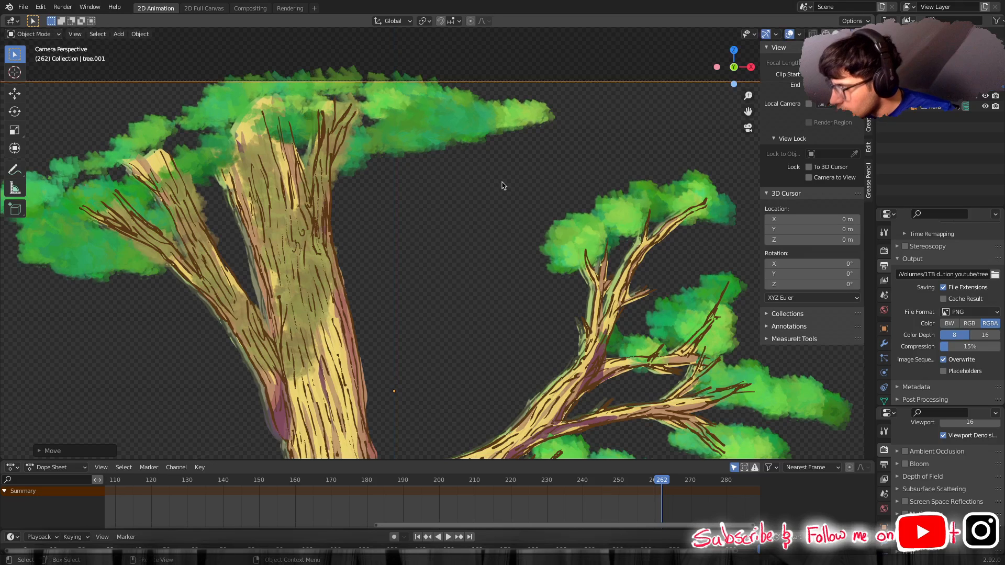
key("s")
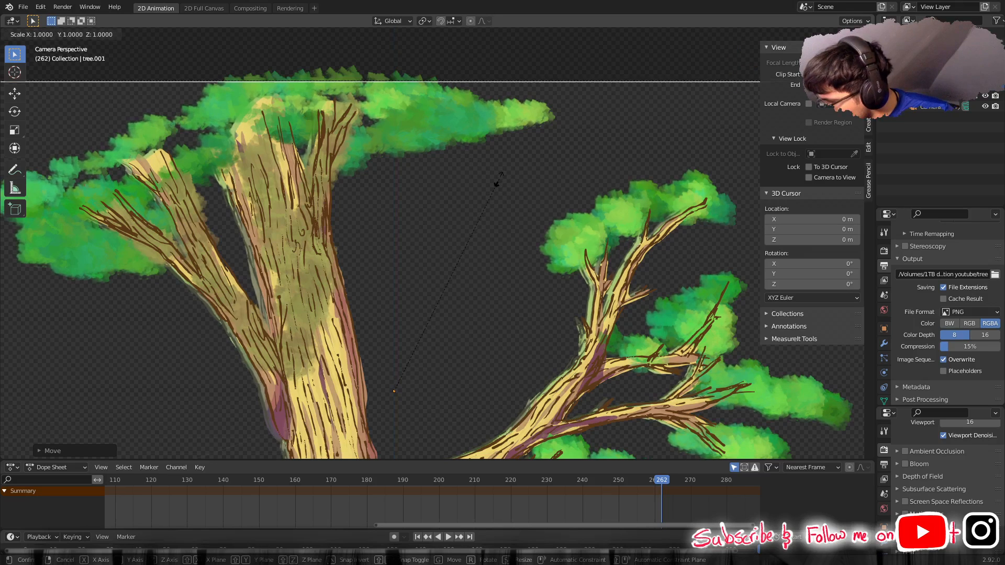
left_click(499, 182)
scroll(475, 182, "down", 2)
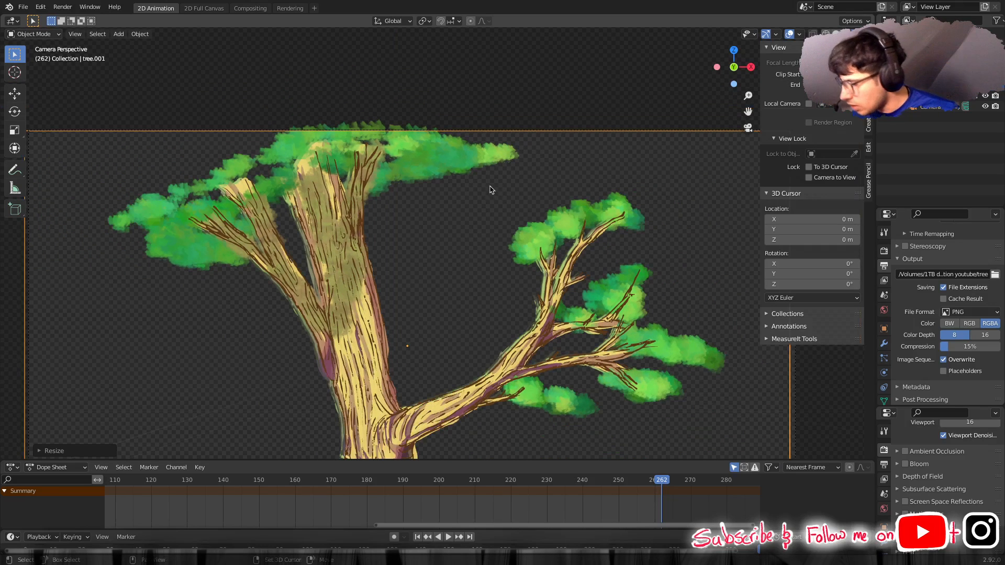
Move the tree image plane about 0.11 m along X, with a small nudge back in the negative X direction.
middle_click_drag(491, 189, 471, 188, "shift")
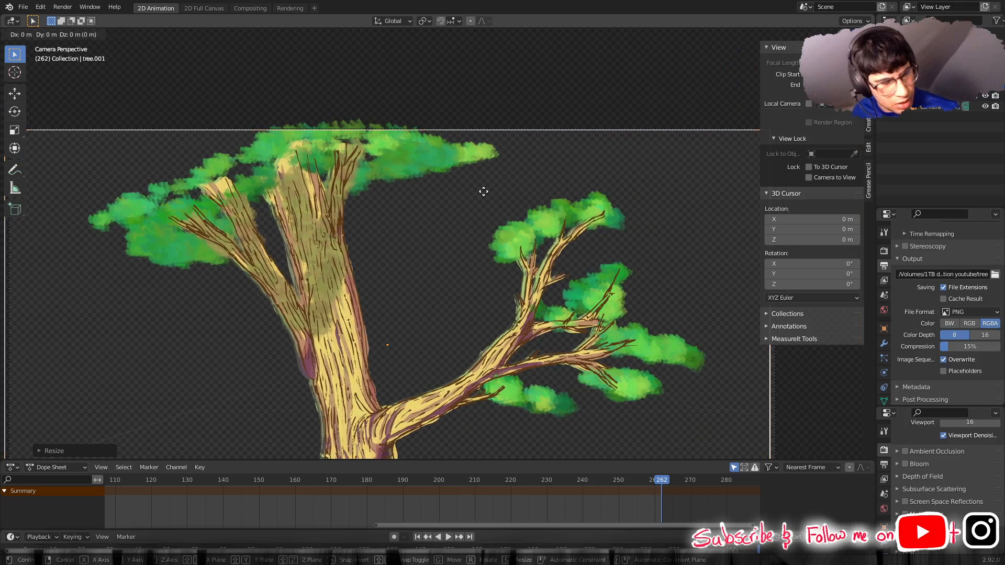
key("g")
key("x")
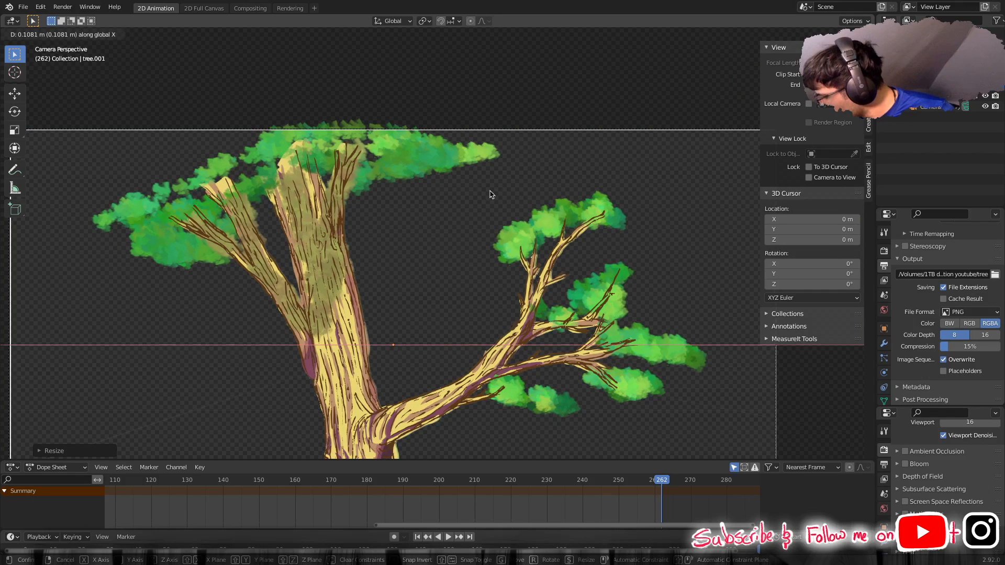
left_click(492, 194)
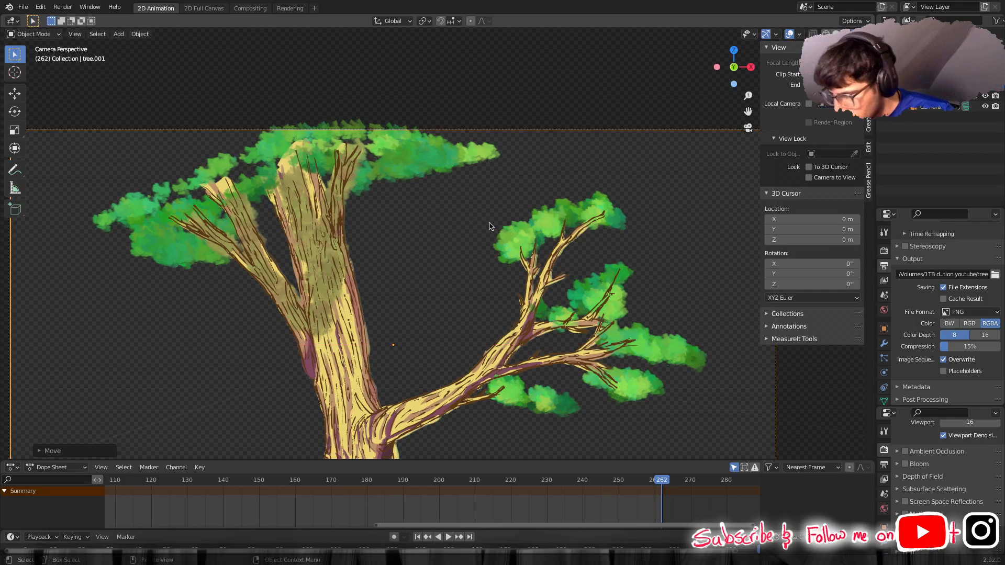
key("g")
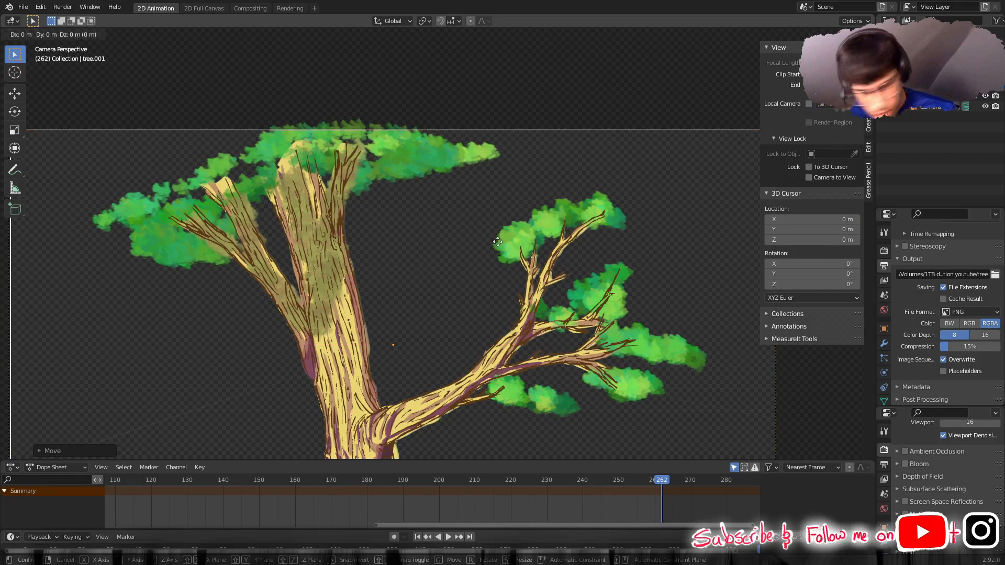
key("x")
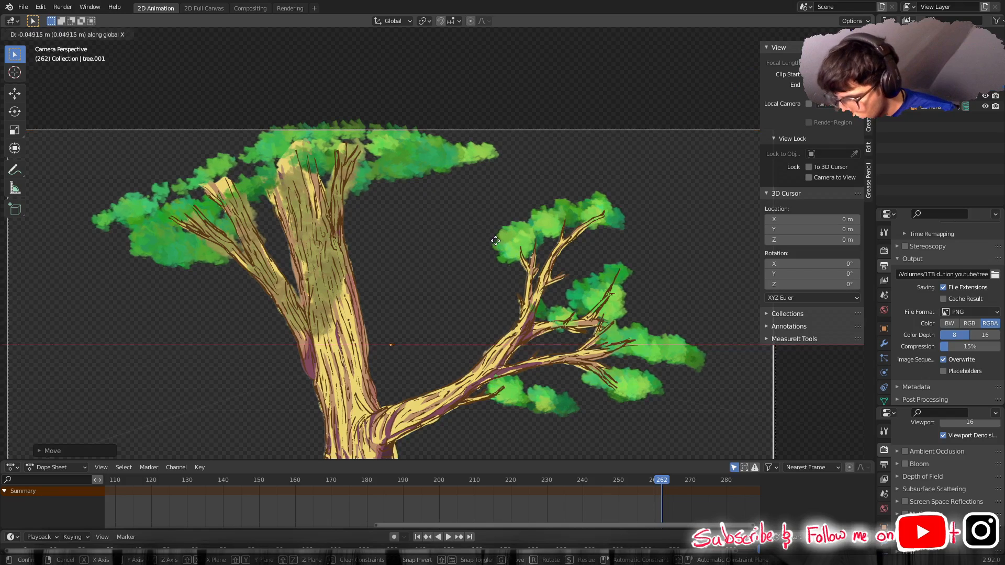
left_click(497, 241)
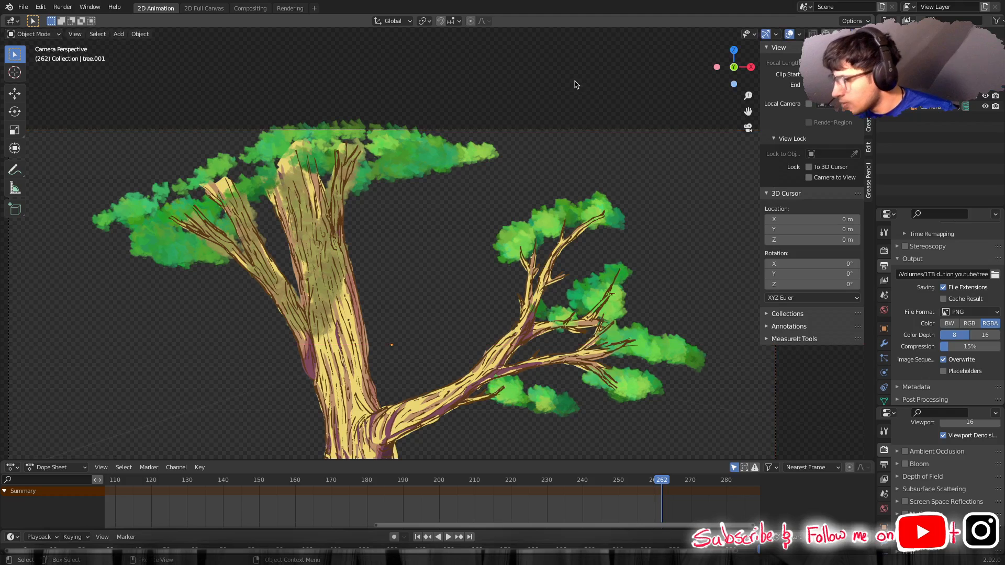
Toggle the original tree's viewport visibility to compare it with the imported plane at the large branch, leaving the original hidden.
scroll(471, 201, "down", 4)
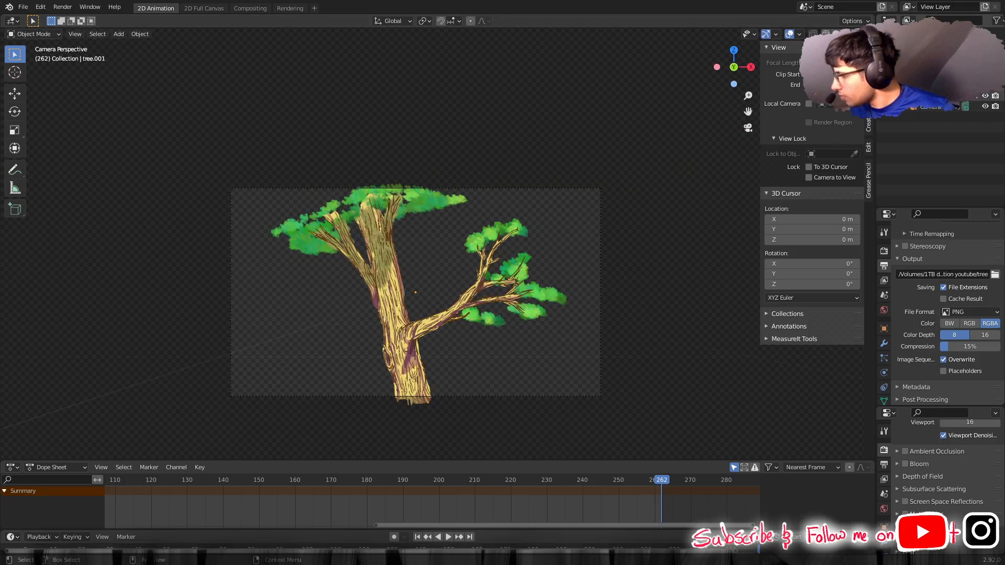
scroll(494, 343, "up", 6)
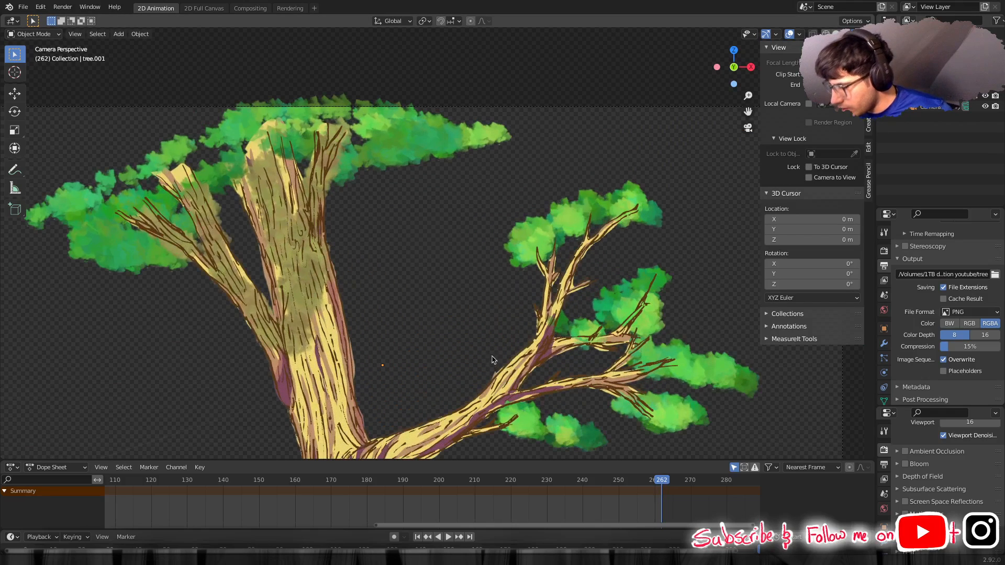
middle_click_drag(493, 358, 485, 165, "shift")
scroll(470, 185, "up", 5)
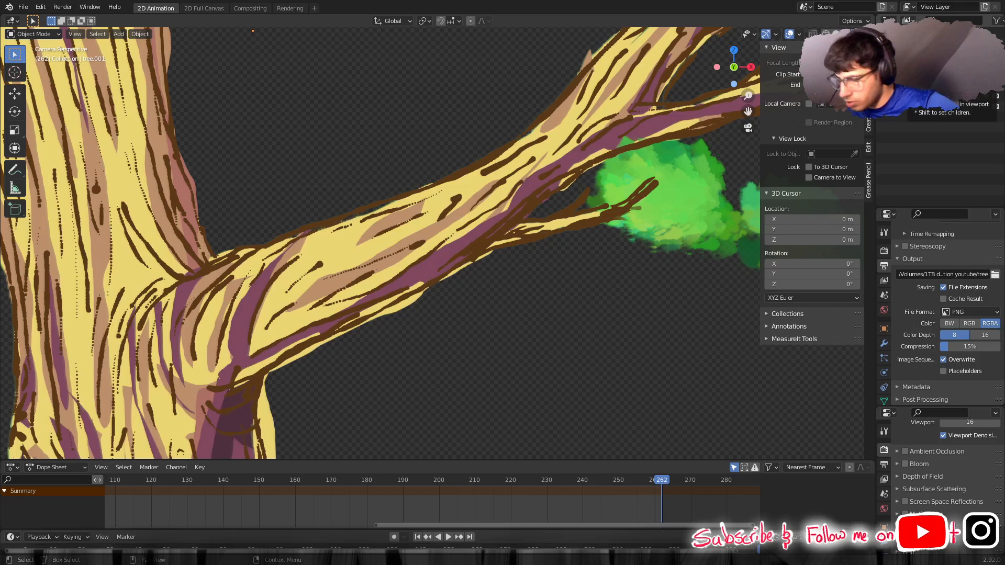
left_click(986, 85)
left_click(985, 85)
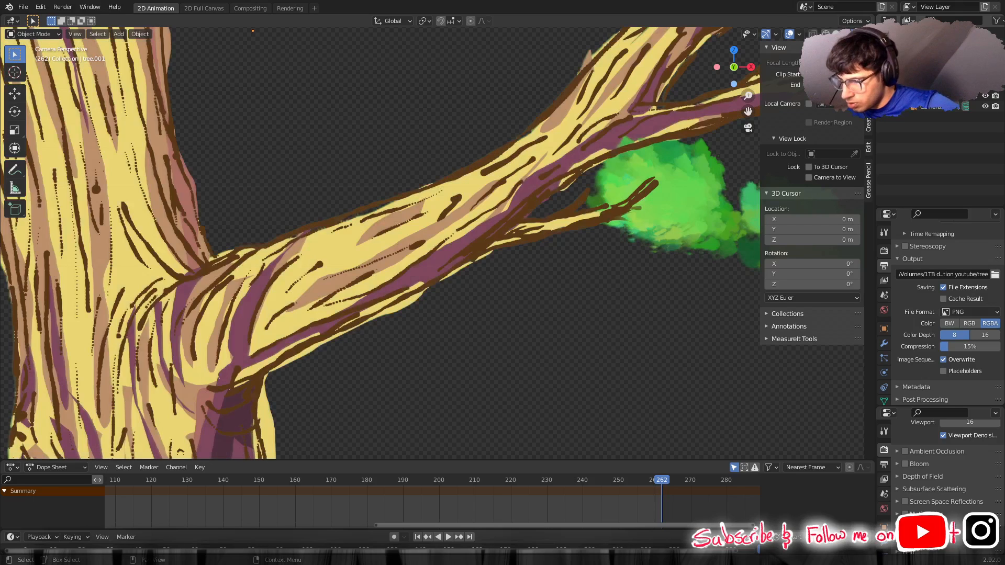
left_click(985, 86)
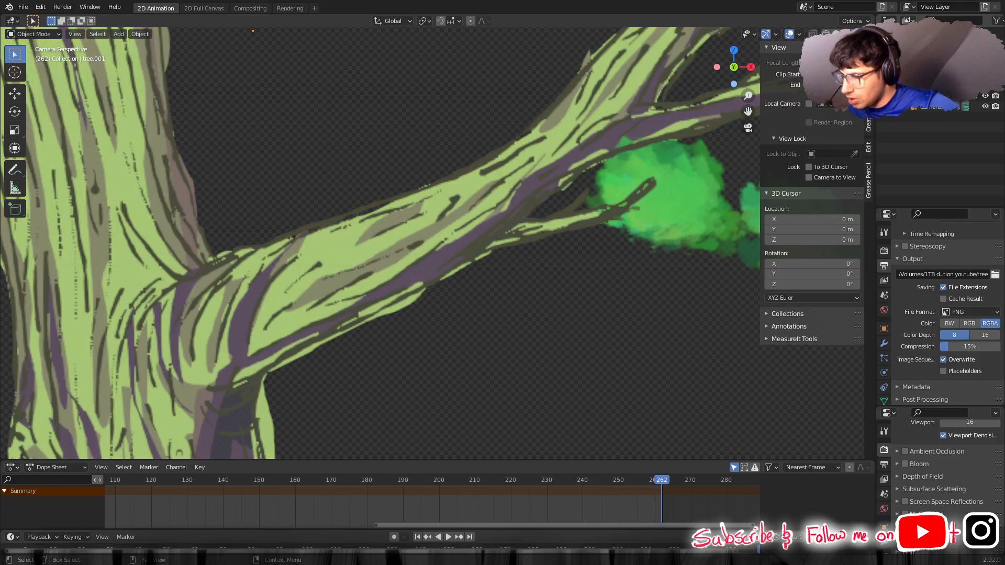
left_click(986, 85)
left_click(985, 86)
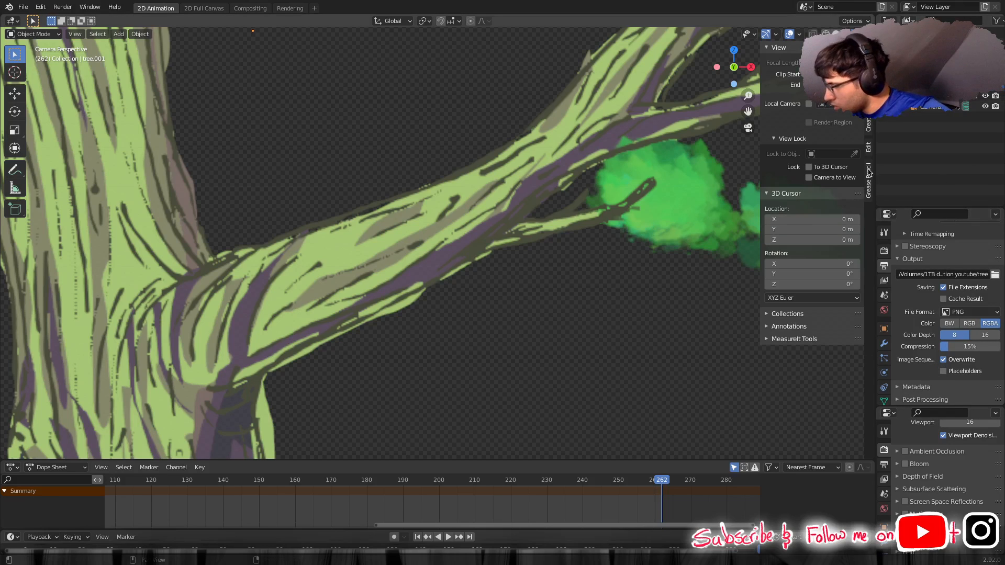
Examine the imported tree plane's material surface settings in an enlarged properties editor, and show its transform values.
left_click(869, 150)
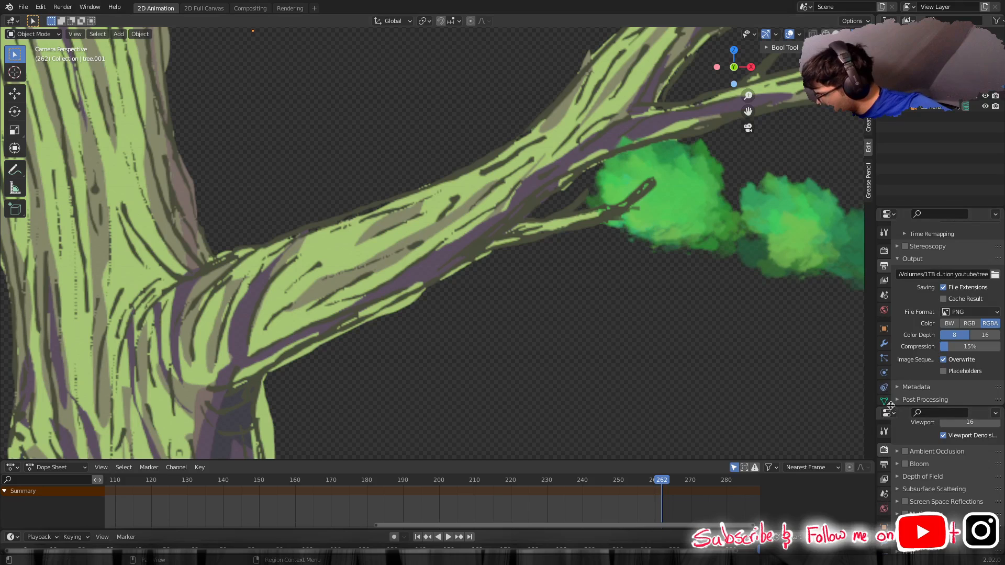
left_click_drag(902, 408, 903, 307)
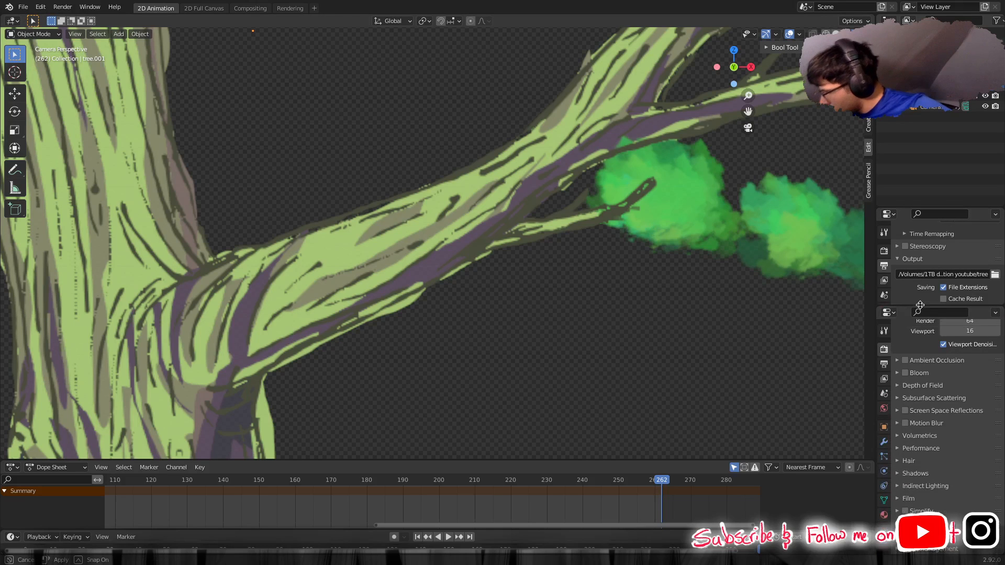
left_click(885, 515)
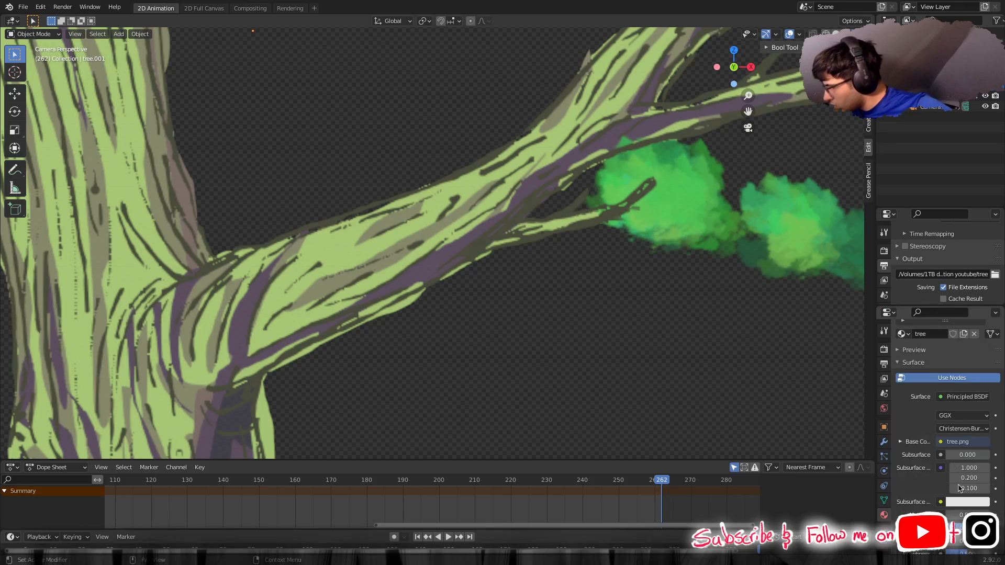
scroll(964, 509, "up", 1)
scroll(965, 489, "down", 2)
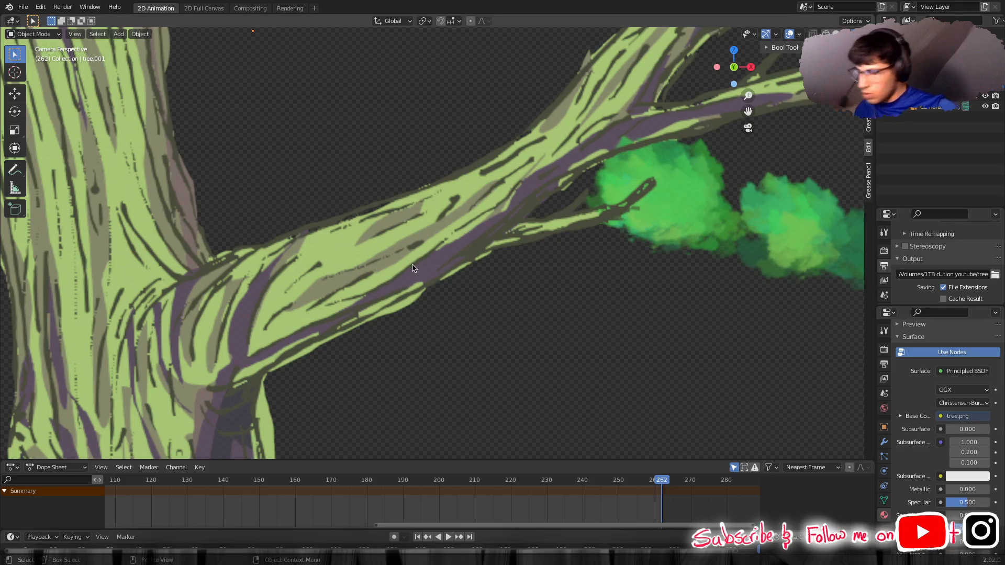
scroll(413, 268, "down", 6)
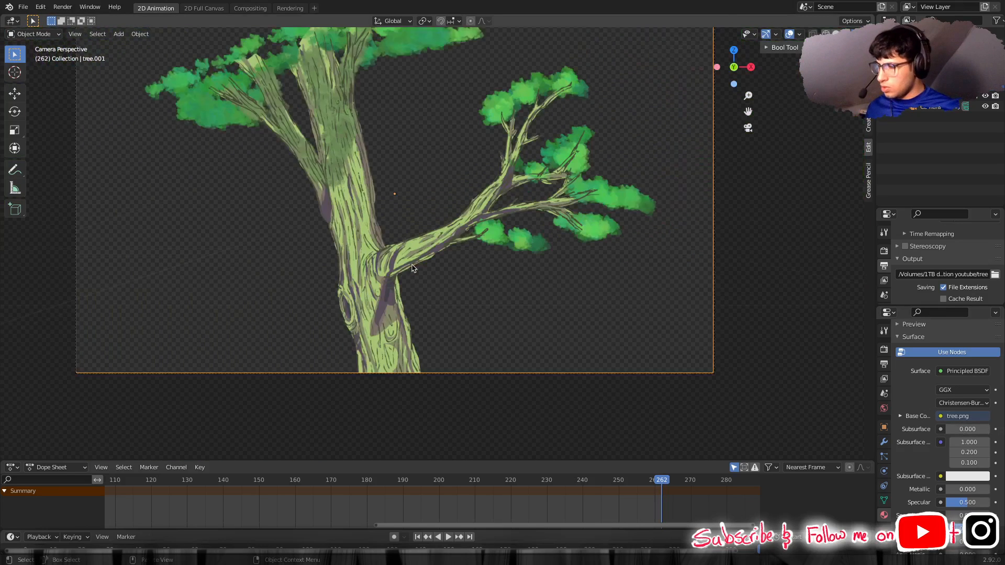
scroll(413, 268, "down", 1)
scroll(413, 268, "up", 1)
scroll(413, 268, "down", 1)
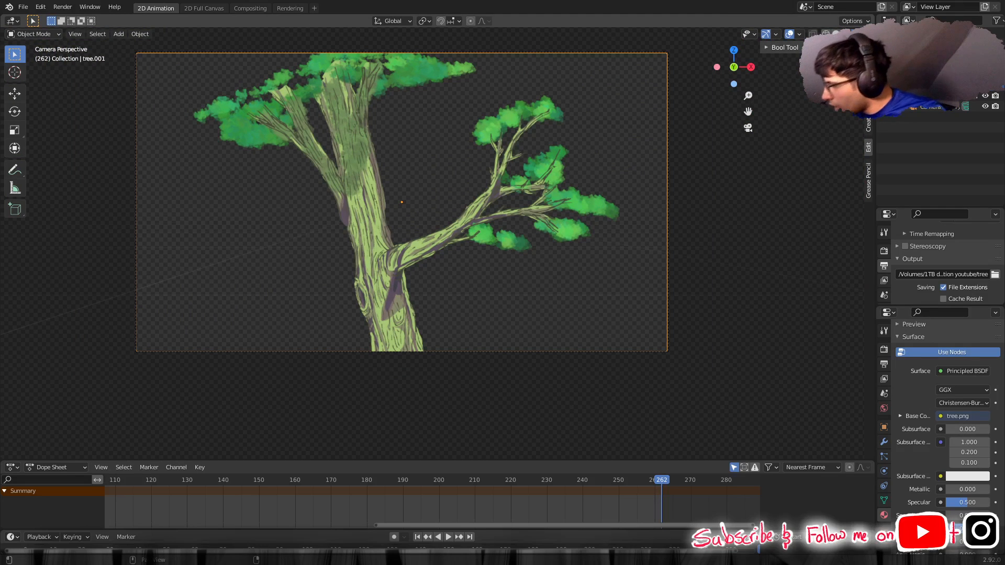
left_click(869, 55)
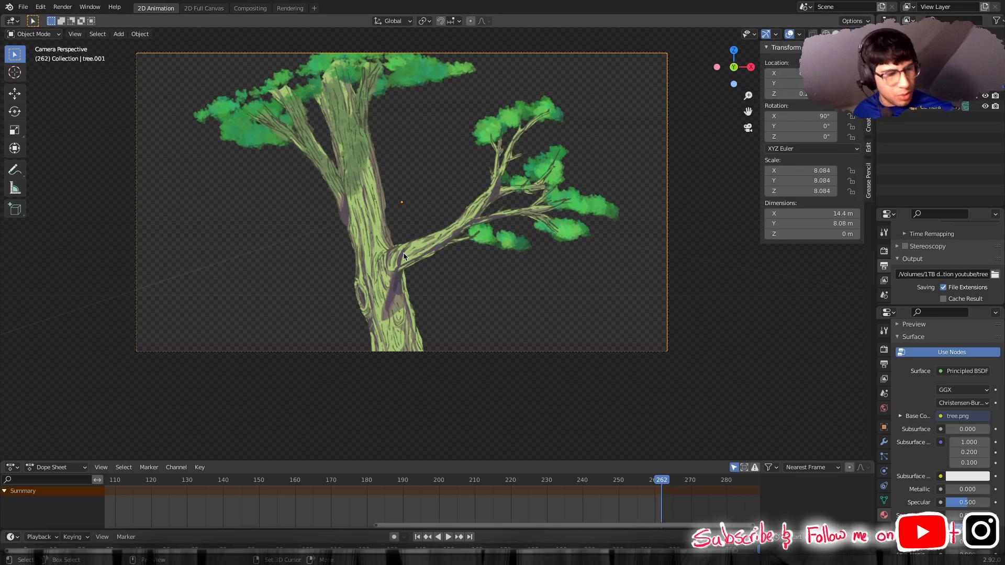
Import tree.png from the squirrel animation youtube folder as an image plane with Emit material and camera-relative dimensions set to Fill.
key("shift+a")
mouse_move(402, 254)
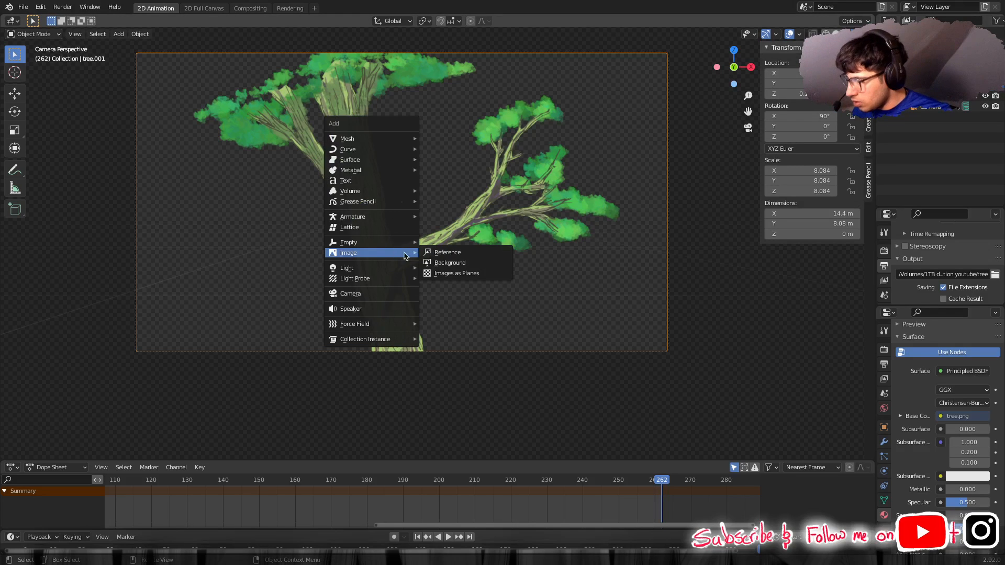
left_click(444, 274)
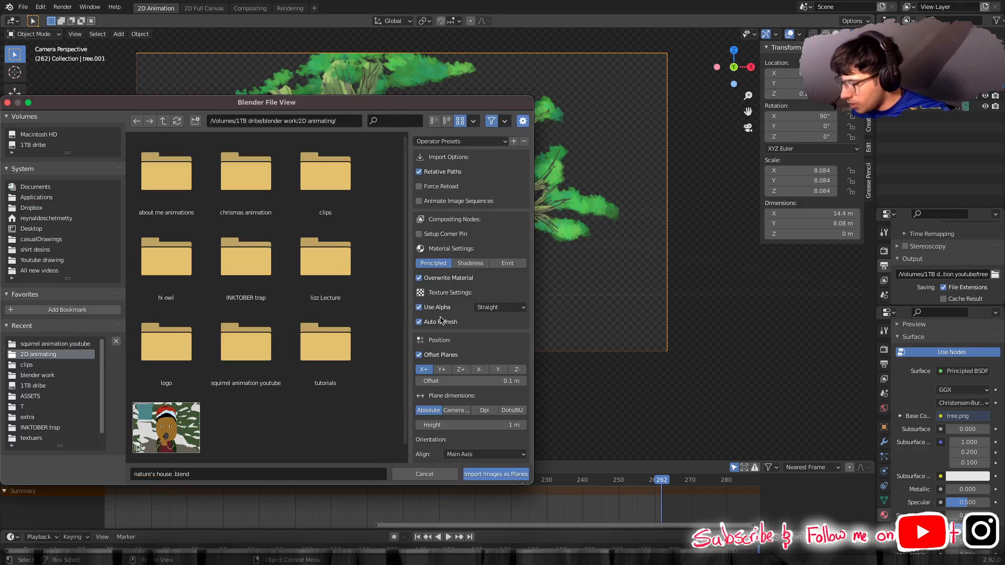
left_click(508, 264)
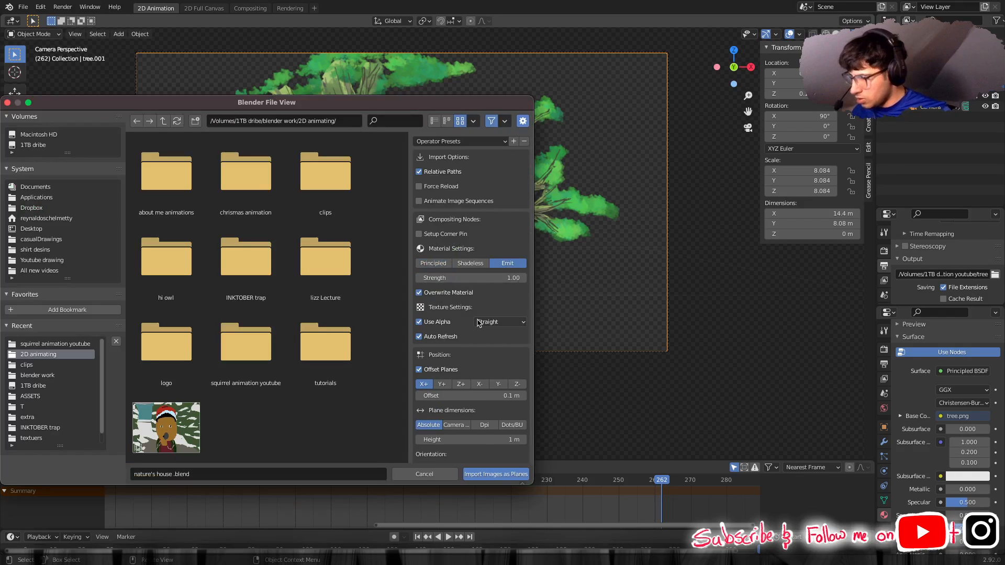
left_click(251, 349)
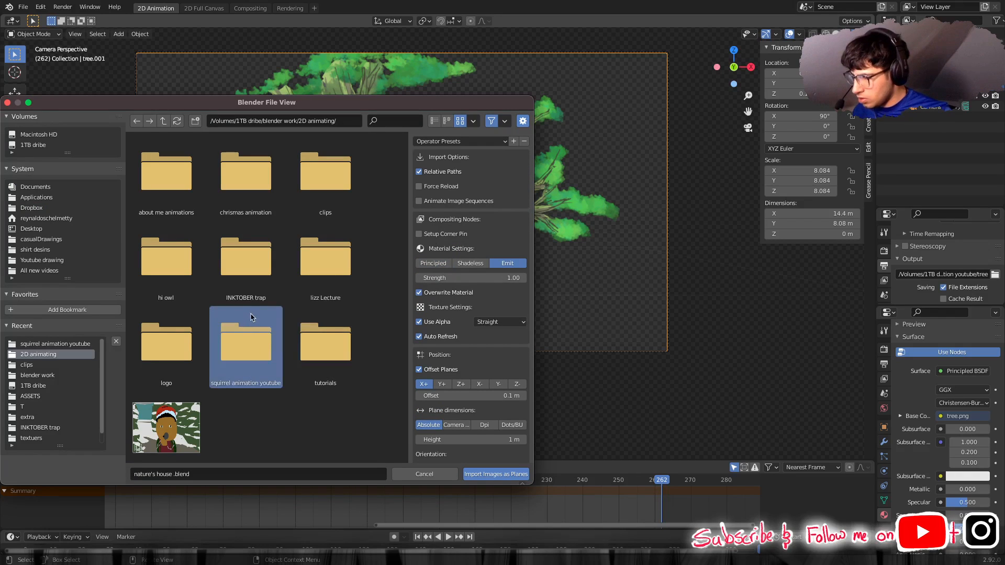
double_click(249, 327)
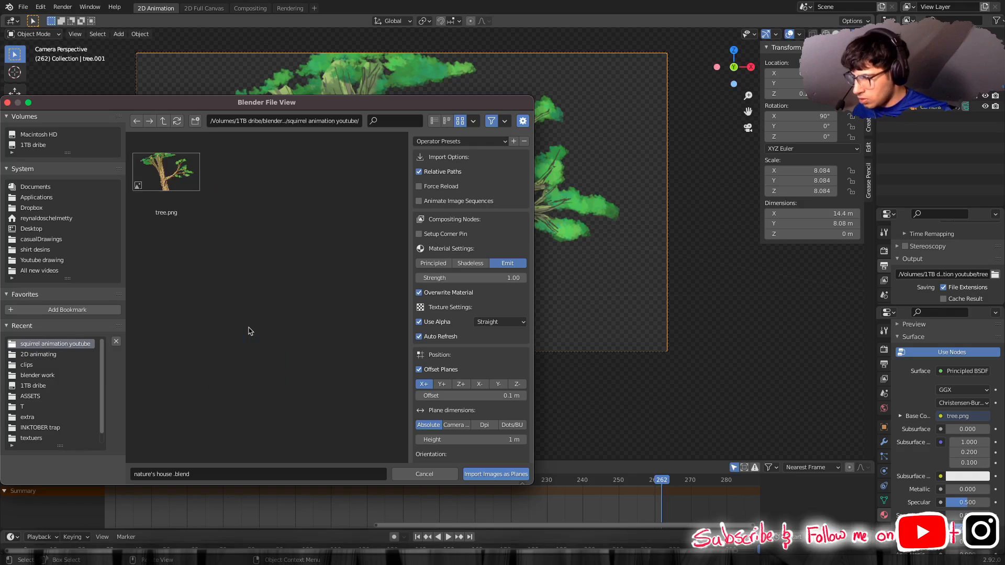
left_click(181, 194)
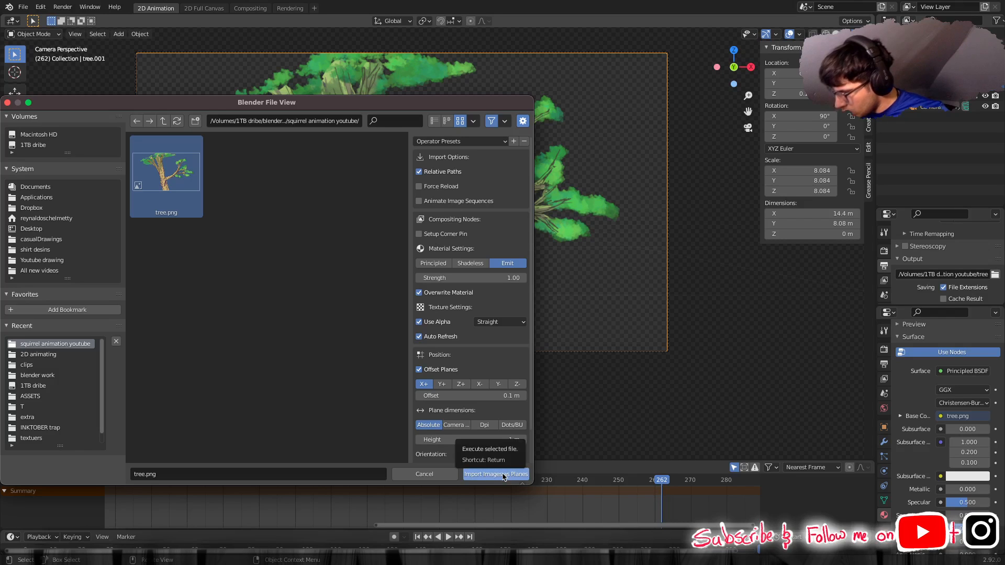
left_click(457, 425)
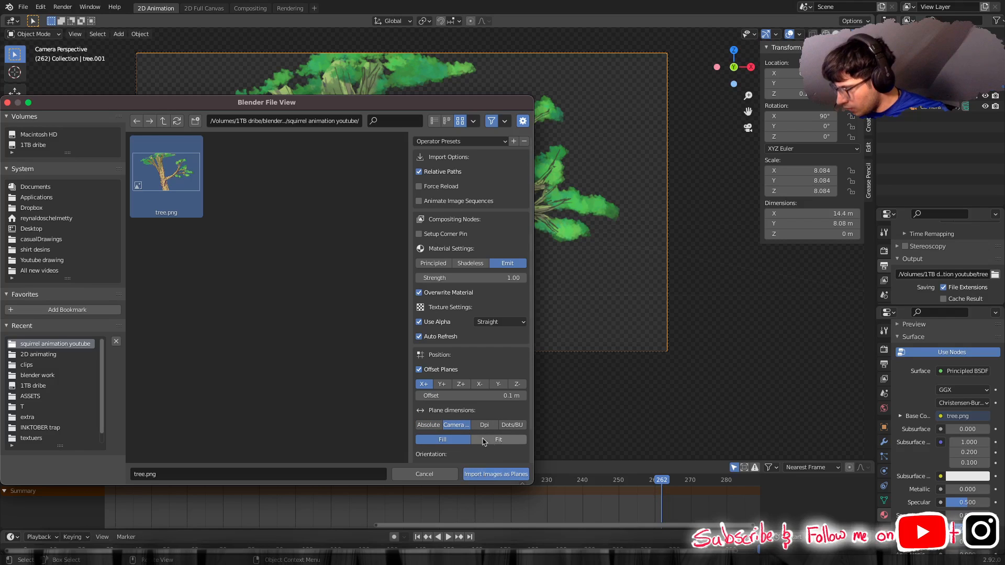
left_click(494, 475)
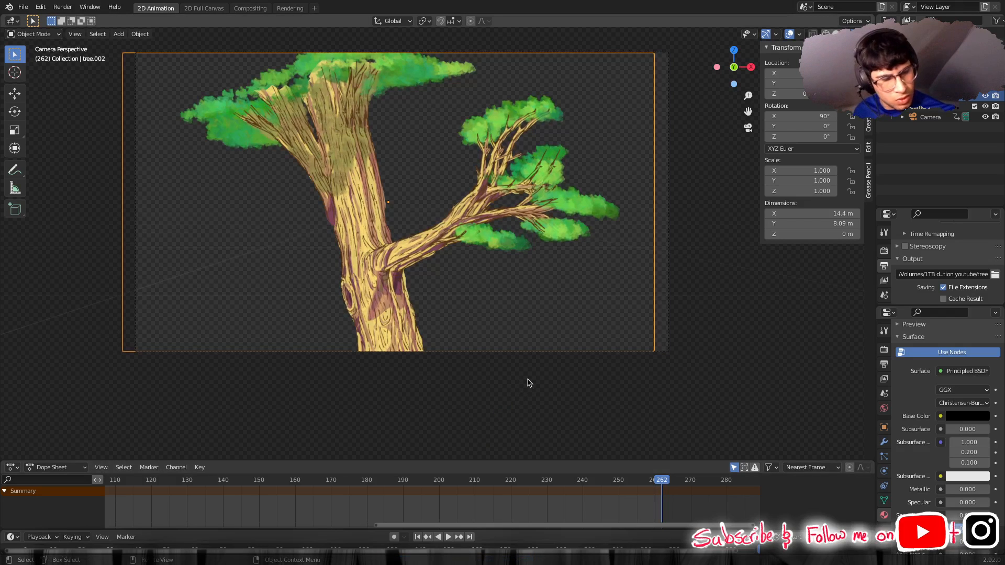
Move the tree.002 image plane about 0.35 m along X so its edges line up with the camera frame.
key("g")
key("x")
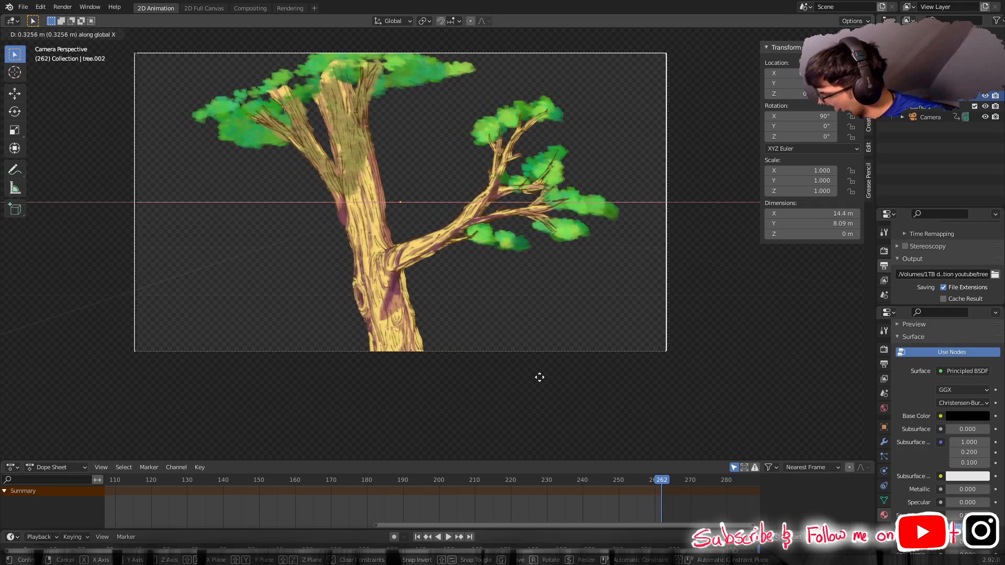
left_click(541, 378)
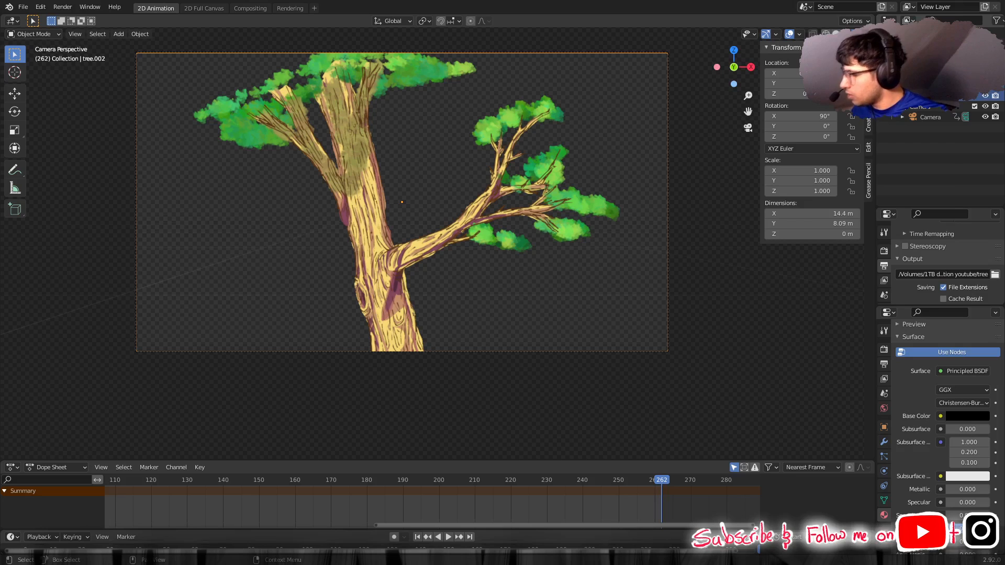
Create a new collection named tree and move the tree.001 and tree.002 image planes into it.
right_click(928, 121)
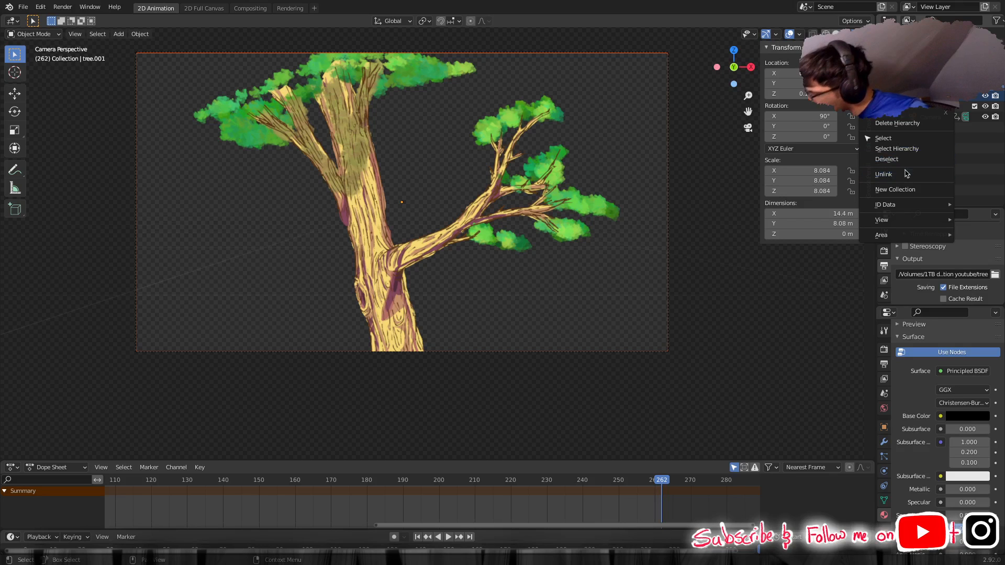
left_click(900, 191)
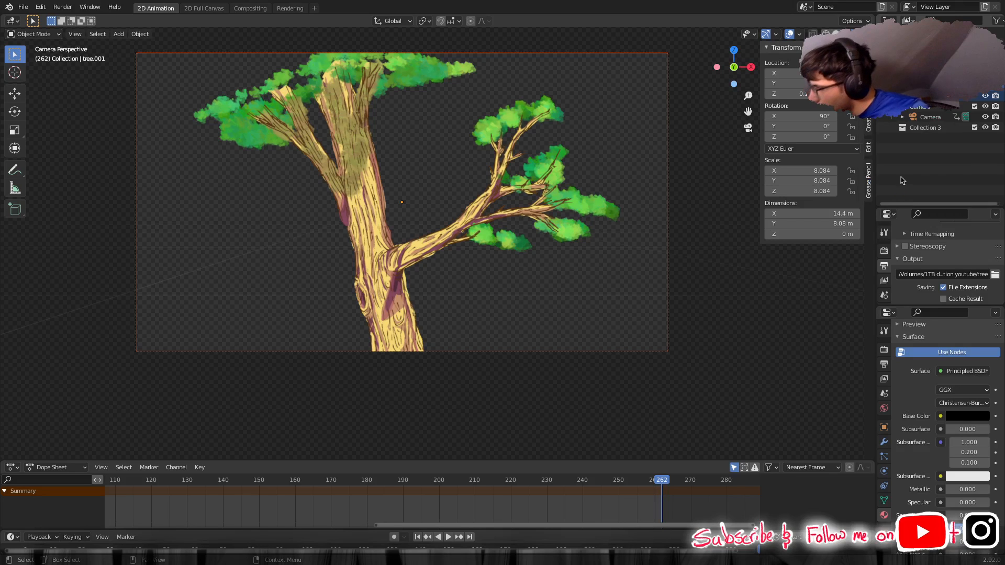
double_click(929, 129)
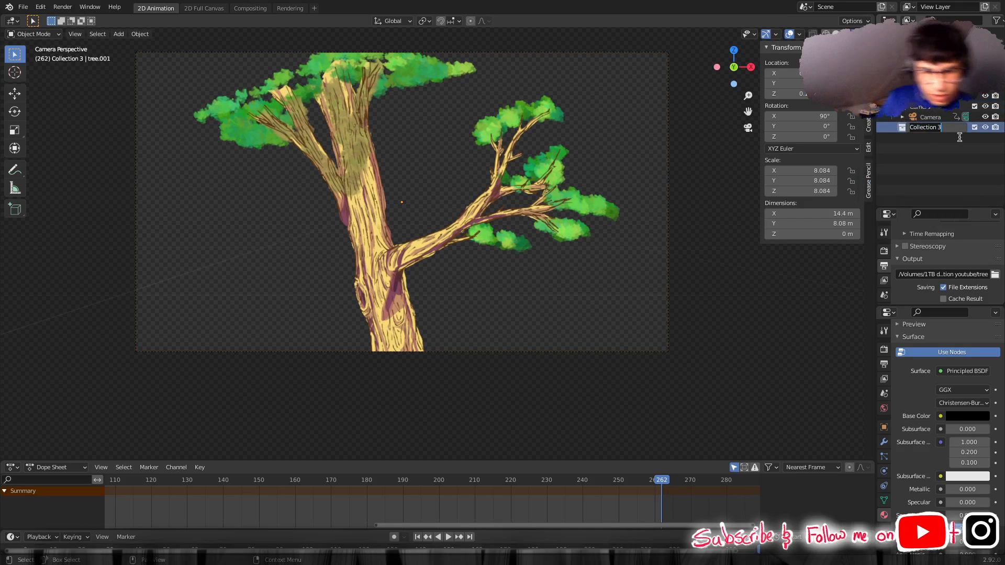
type("tree")
key("Return")
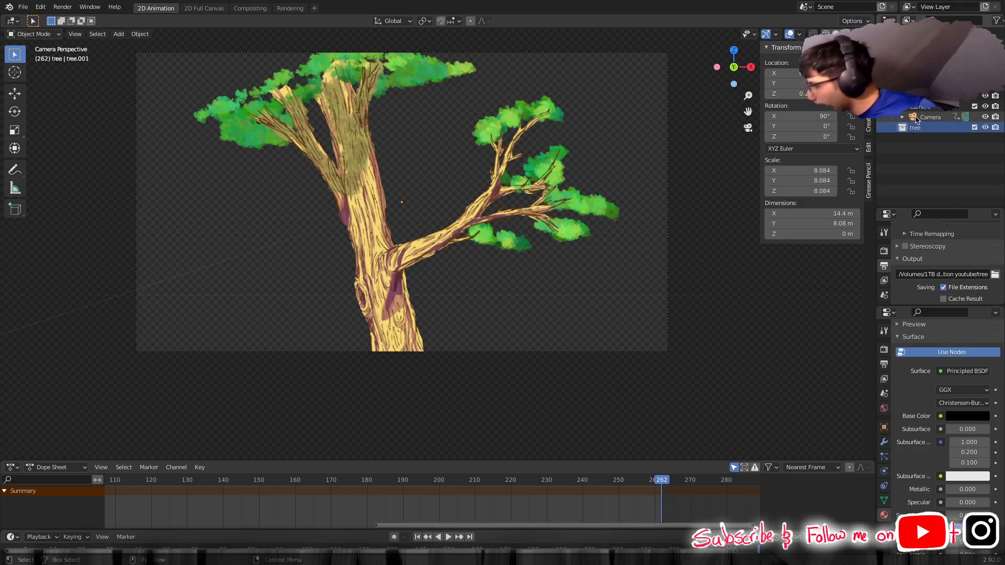
left_click(934, 96)
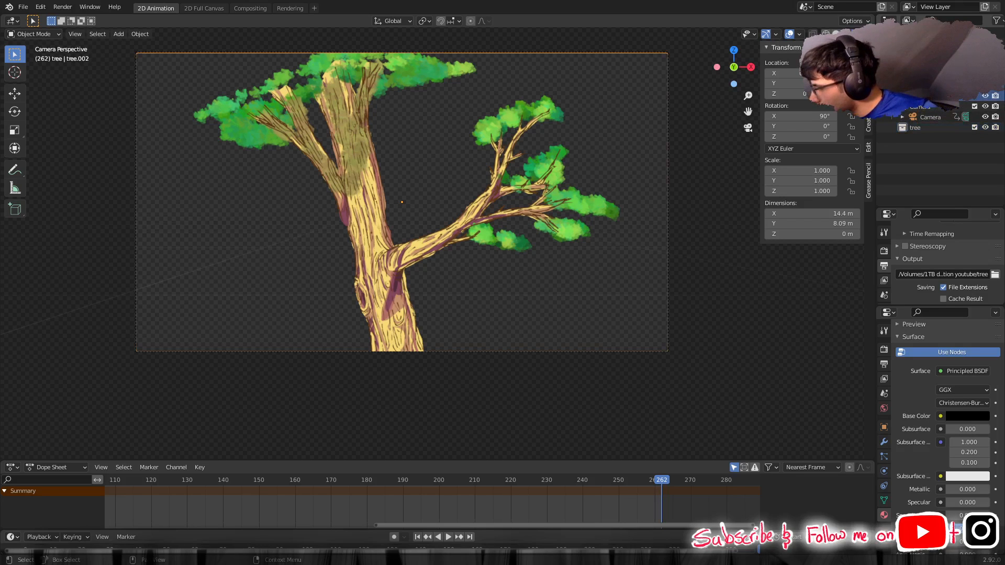
left_click_drag(935, 96, 932, 128)
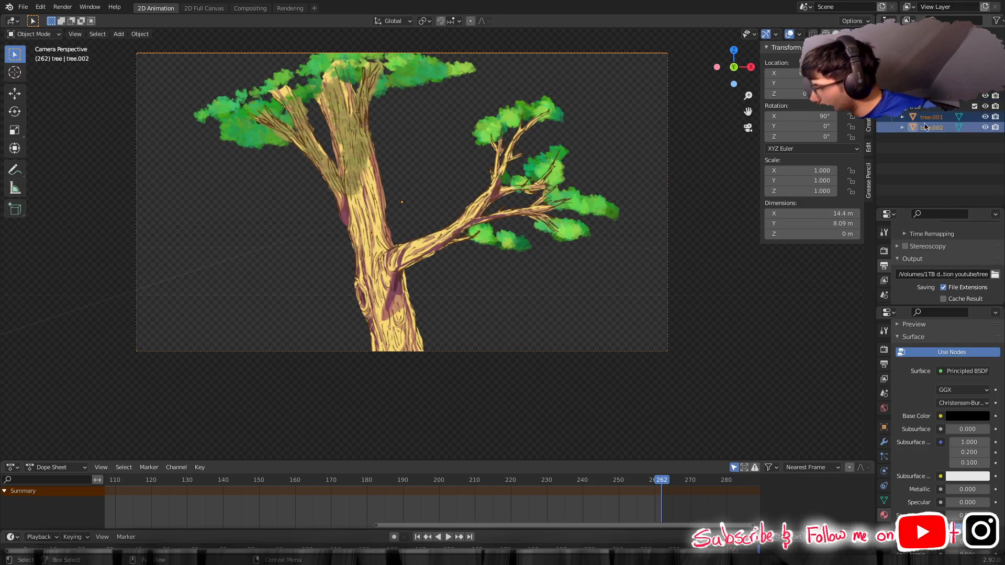
Toggle the tree collection's viewport visibility off and on to check the image planes inside it.
left_click(986, 107)
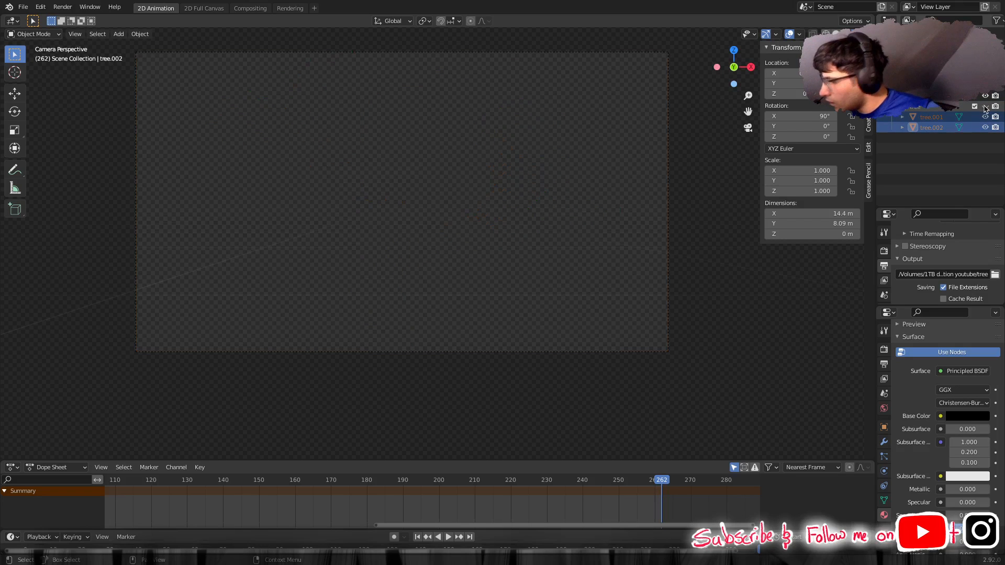
left_click(986, 107)
left_click(986, 107)
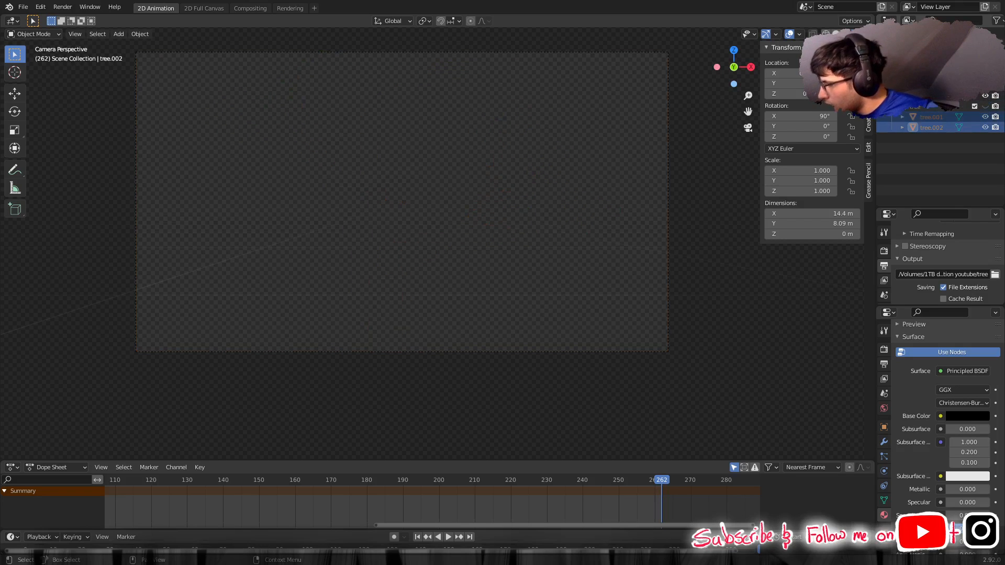
left_click(986, 107)
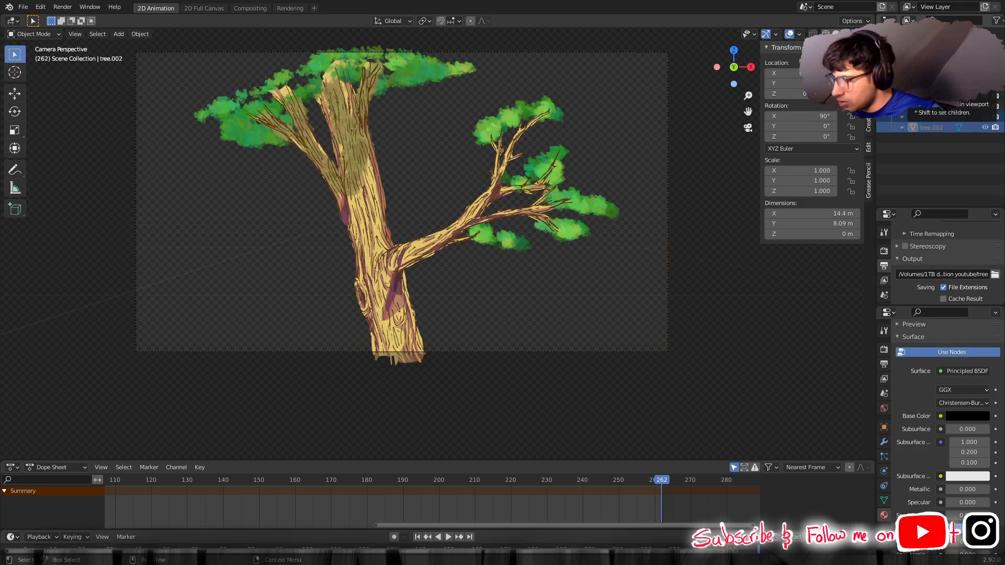
left_click(986, 107)
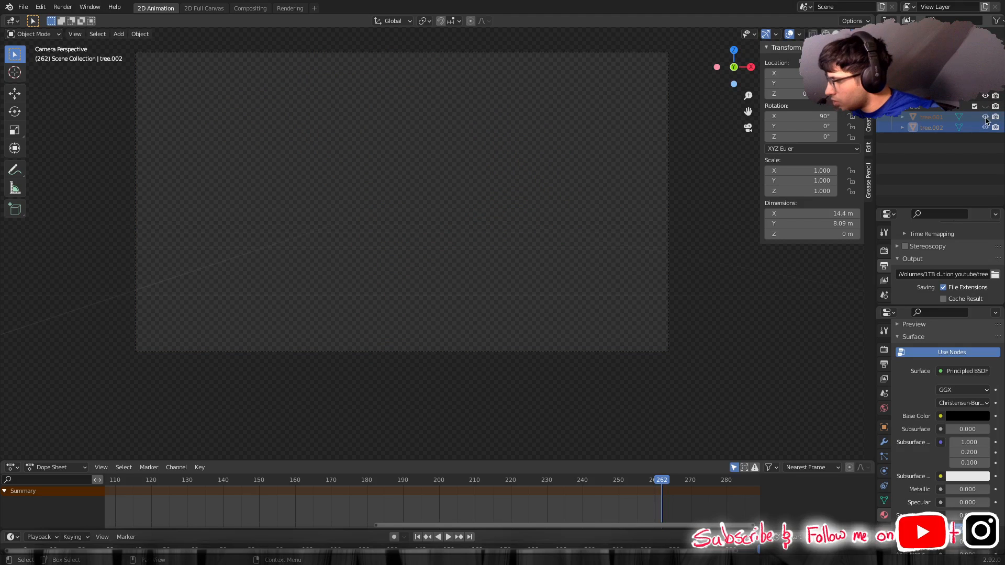
left_click(986, 107)
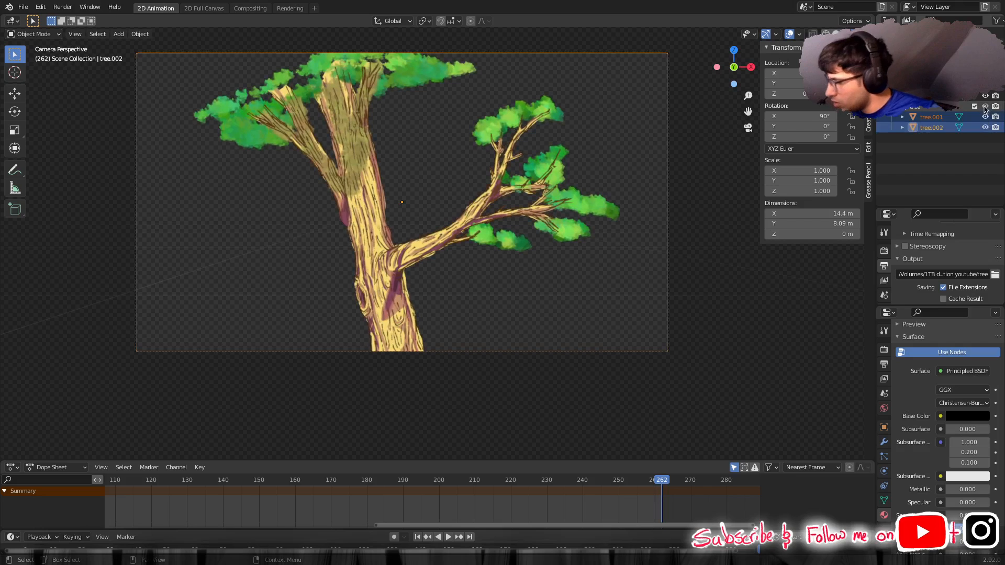
Toggle the original tree's viewport visibility repeatedly to compare its outline with the aligned image planes.
left_click(986, 85)
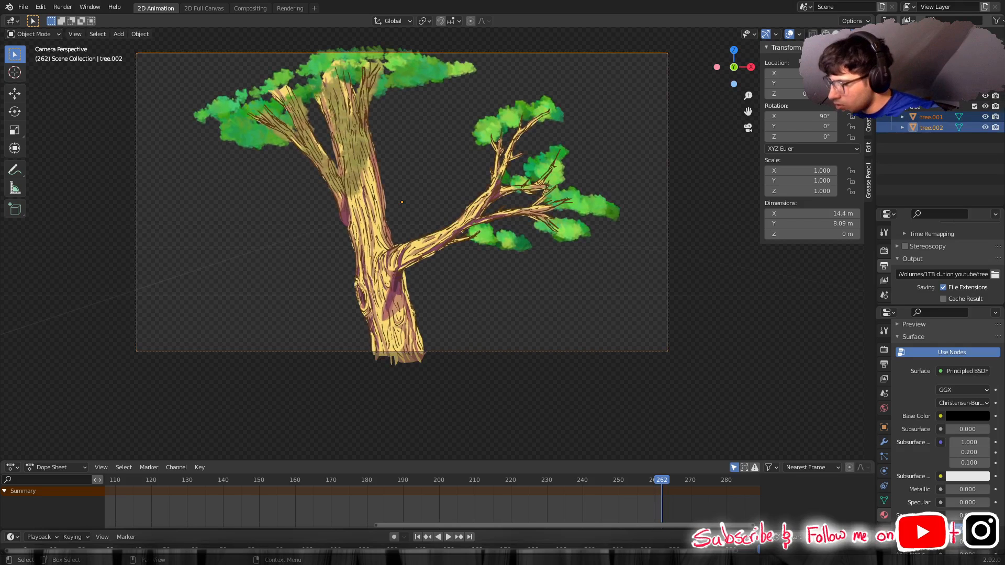
left_click(986, 85)
left_click(985, 85)
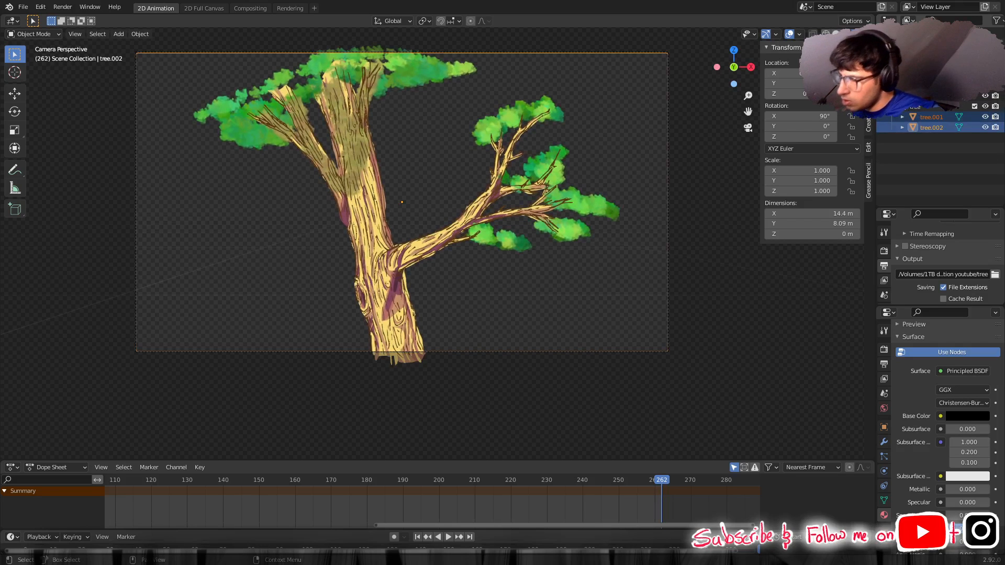
left_click(985, 85)
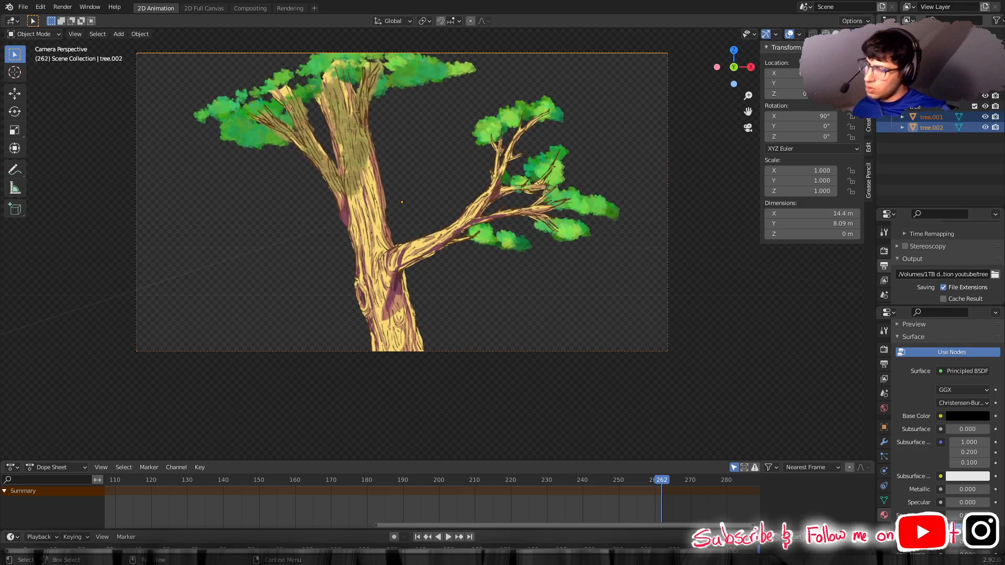
left_click(986, 85)
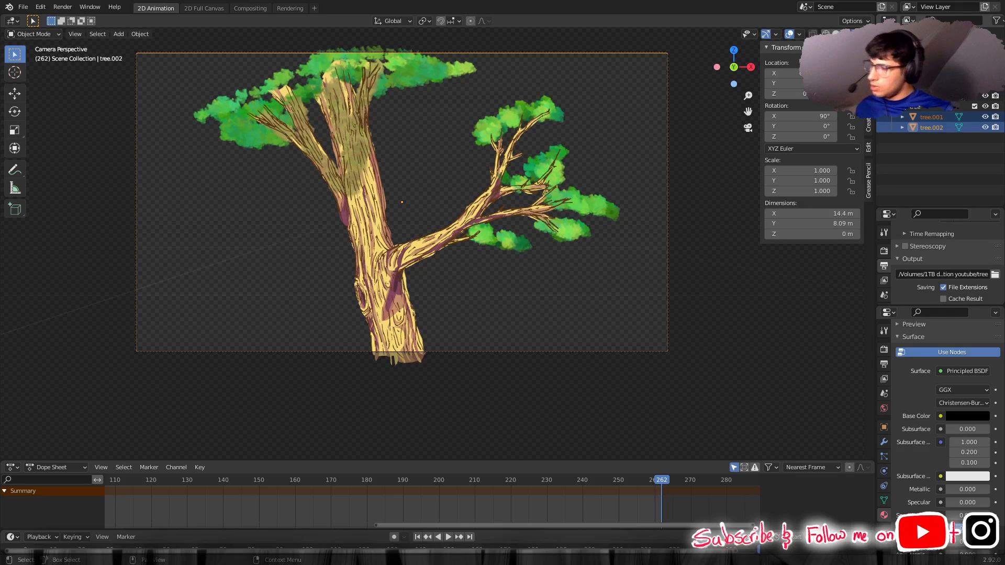
left_click(986, 84)
left_click(986, 85)
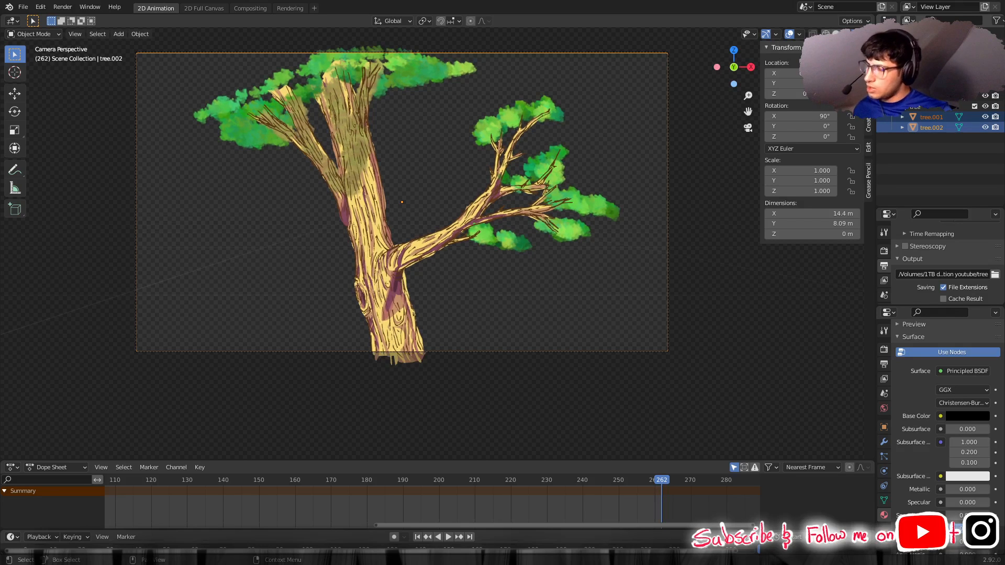
left_click(986, 85)
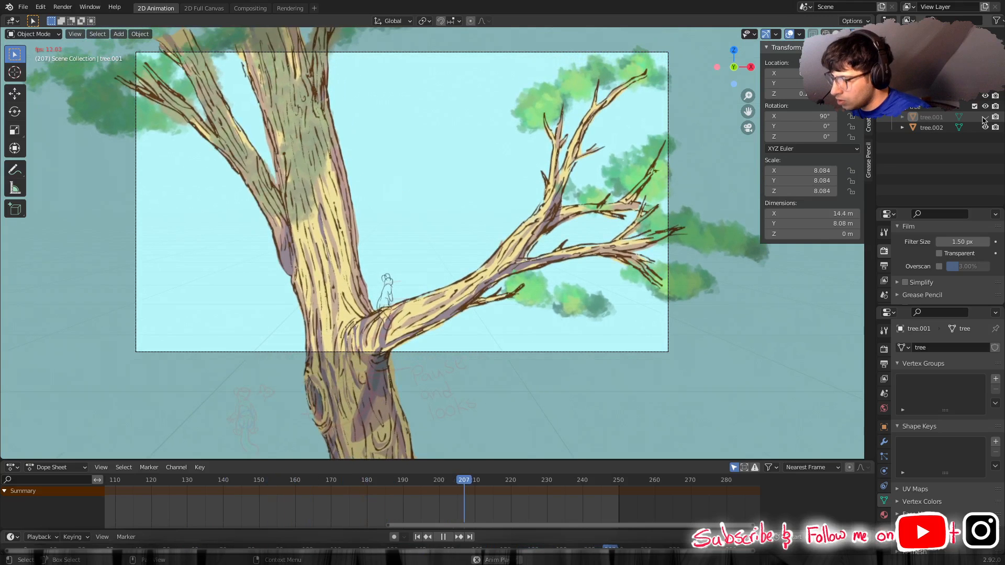
Stop the playback and scrub the animation back to frame 132 to examine the tree around the squirrel's branch.
left_click(445, 538)
left_click(449, 481)
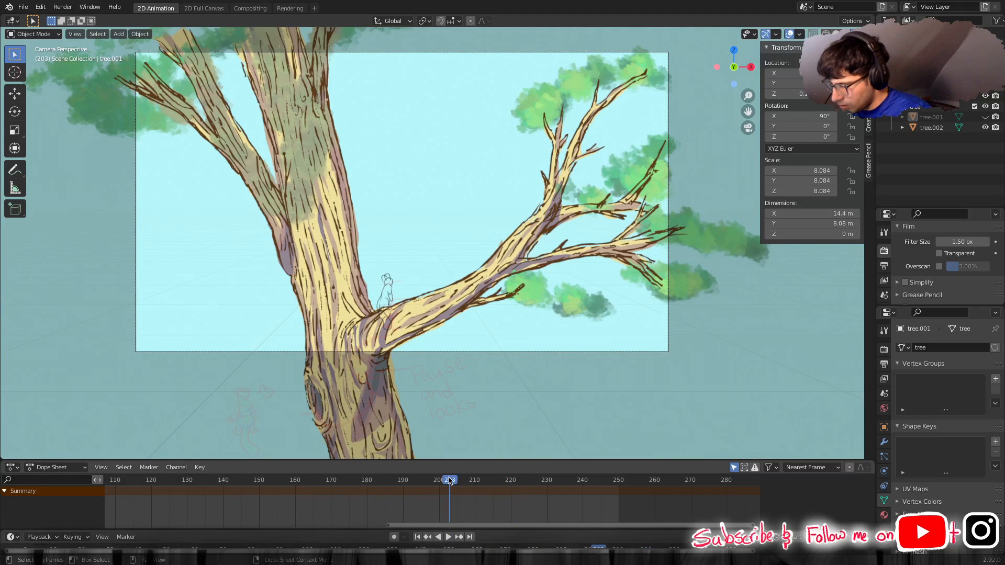
left_click(317, 481)
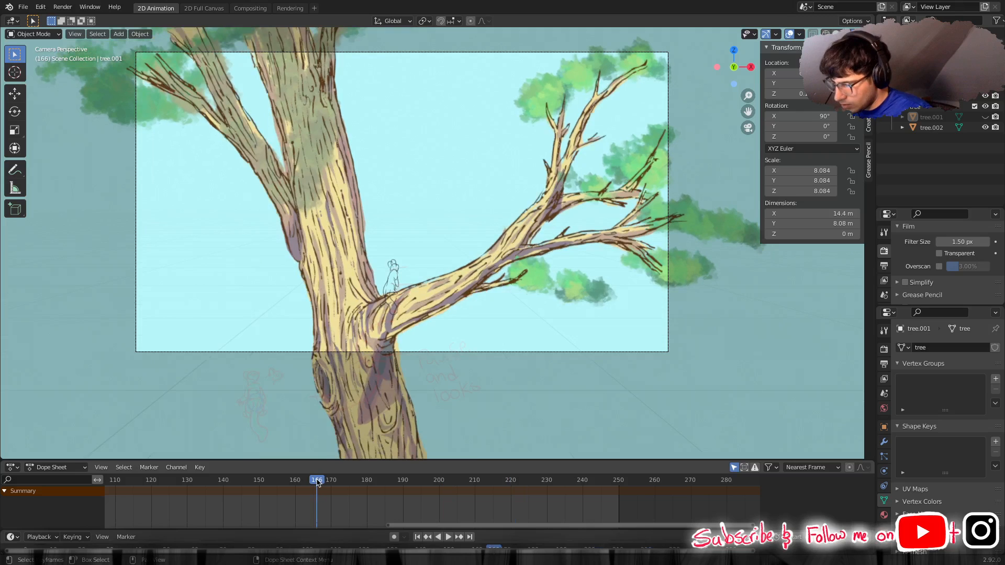
left_click(268, 480)
key("space")
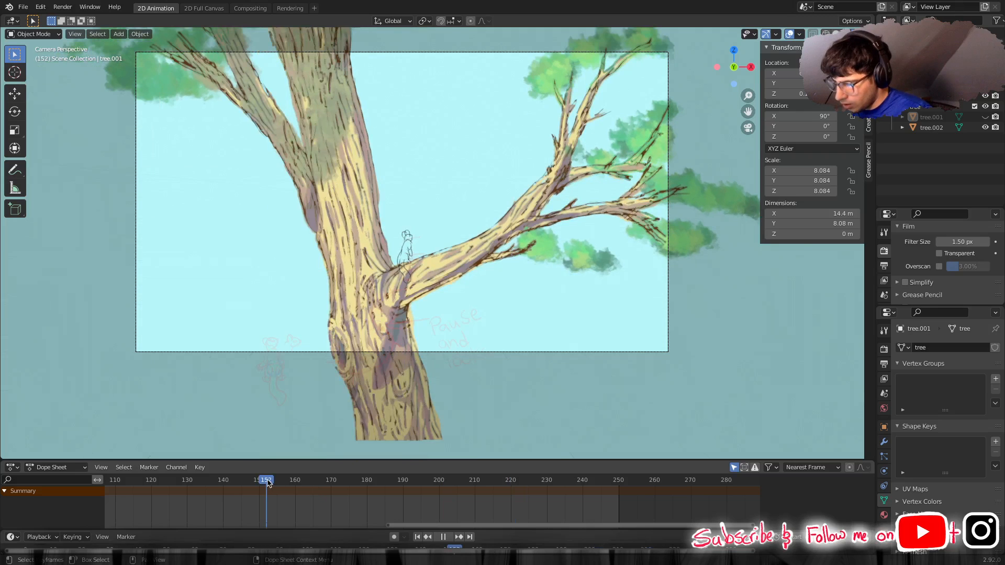
key("space")
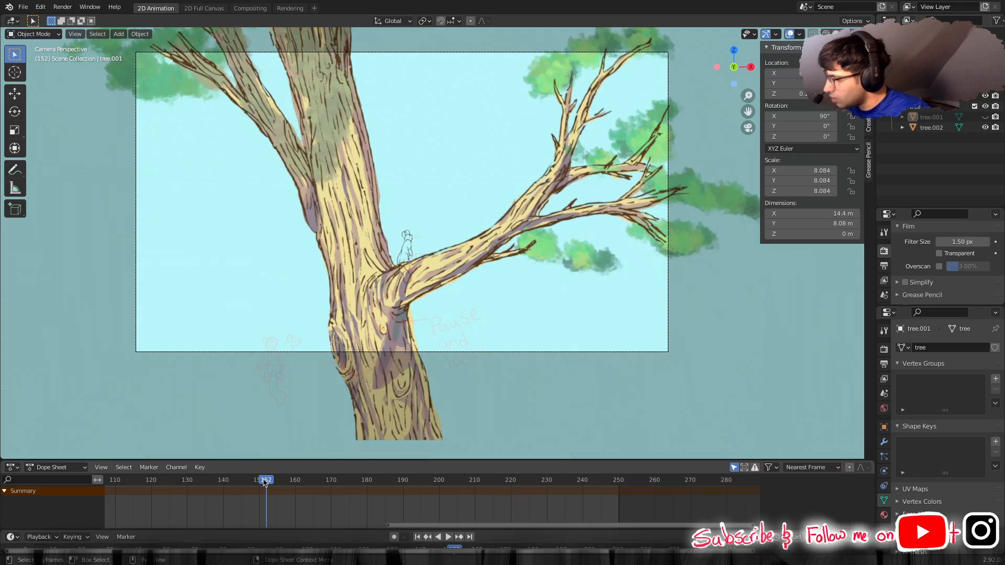
left_click_drag(258, 482, 193, 483)
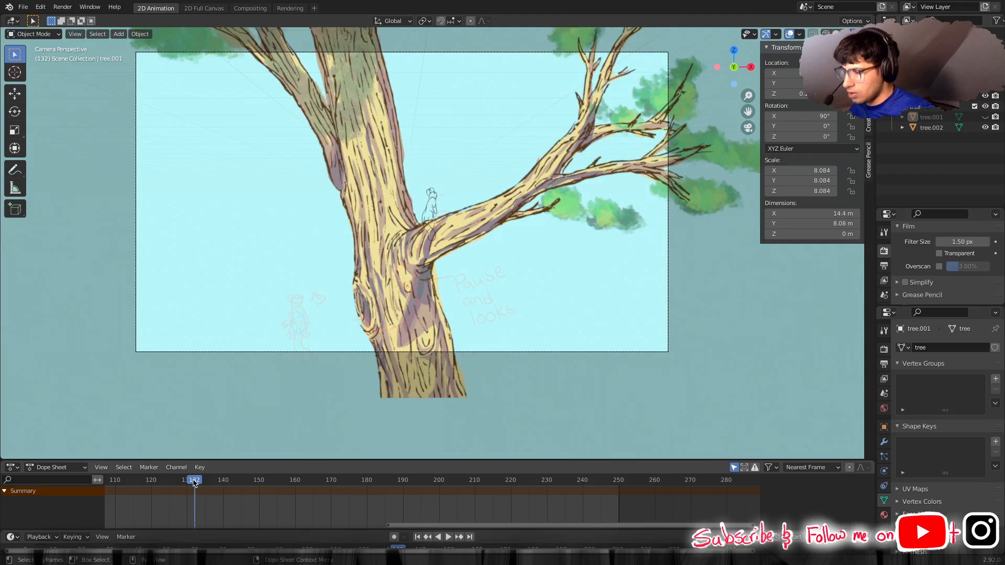
scroll(350, 367, "up", 2)
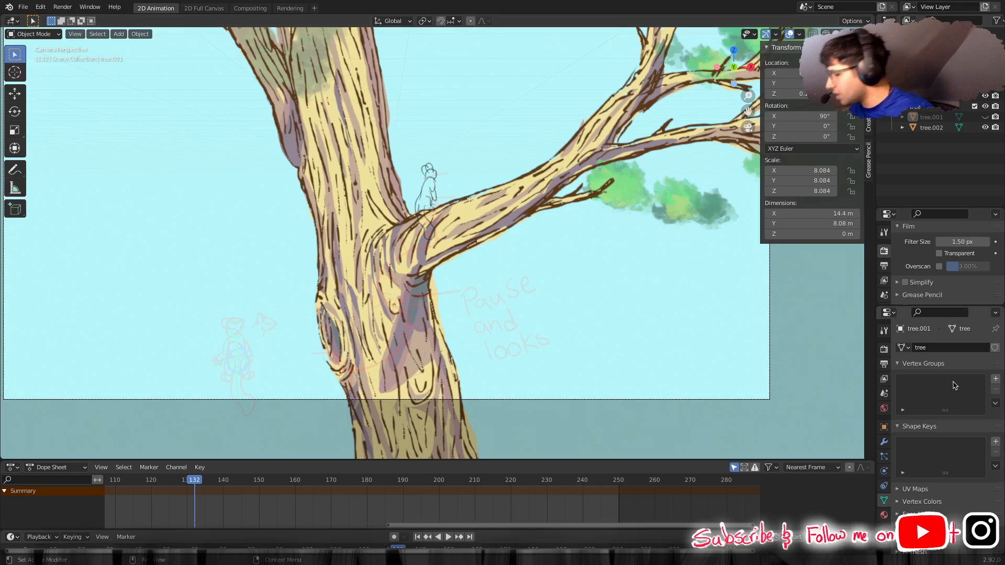
Set Roughness to 0 in the tree.001 plane's material, with Metallic and Specular at 0 as well.
left_click(884, 515)
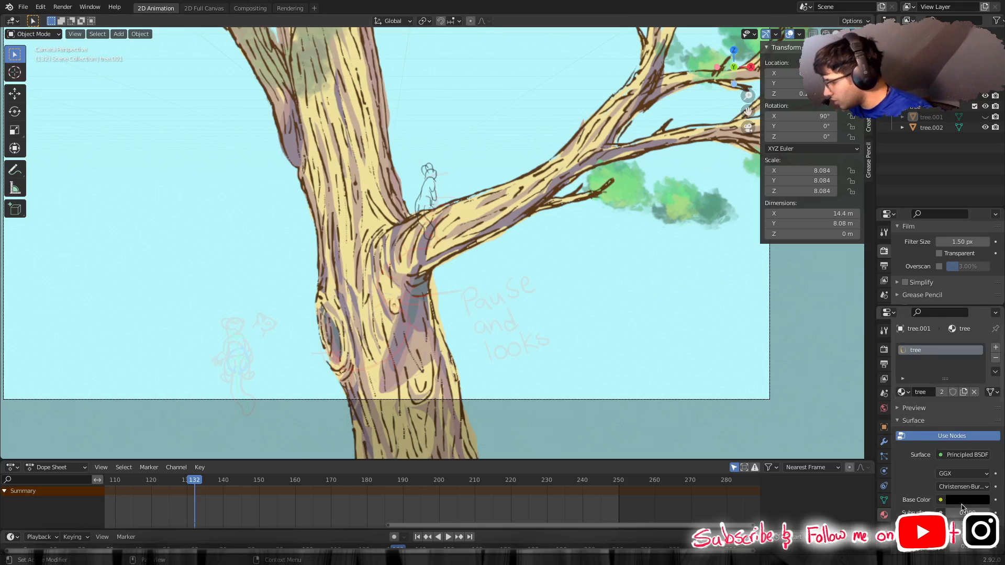
scroll(964, 503, "down", 7)
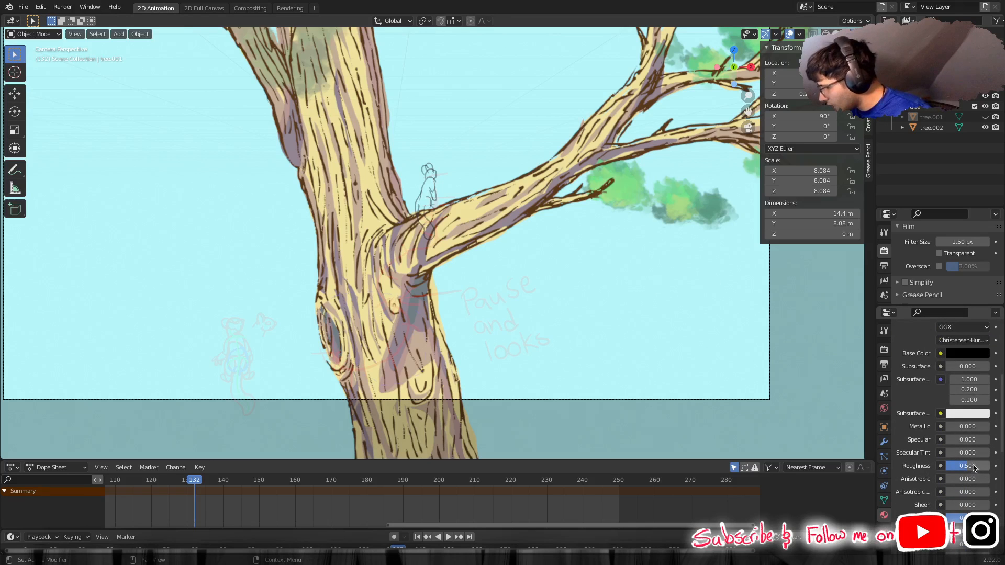
left_click_drag(970, 468, 949, 468)
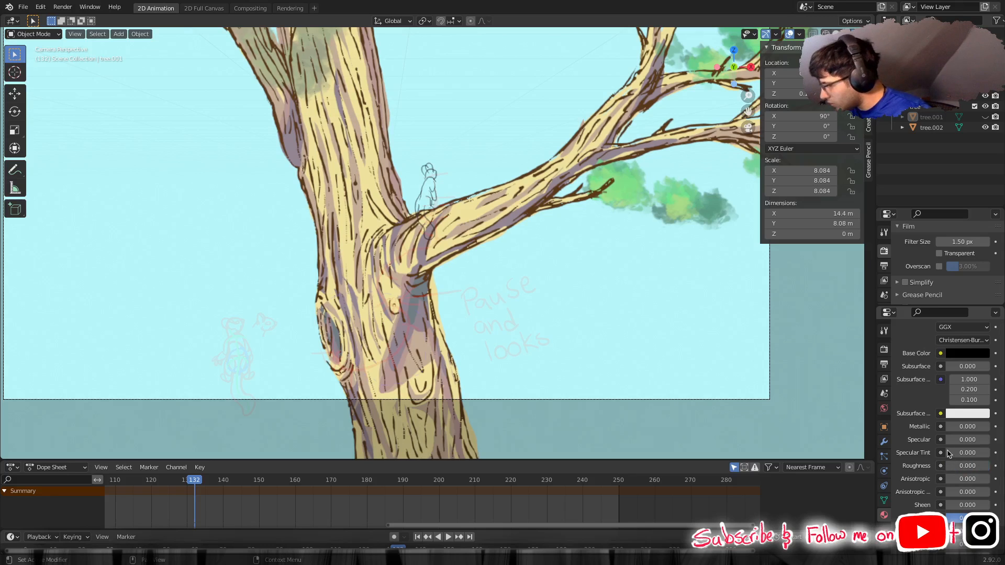
mouse_move(954, 427)
left_mouse_down()
mouse_move(989, 427)
mouse_move(949, 427)
mouse_move(985, 442)
mouse_move(948, 442)
left_mouse_up()
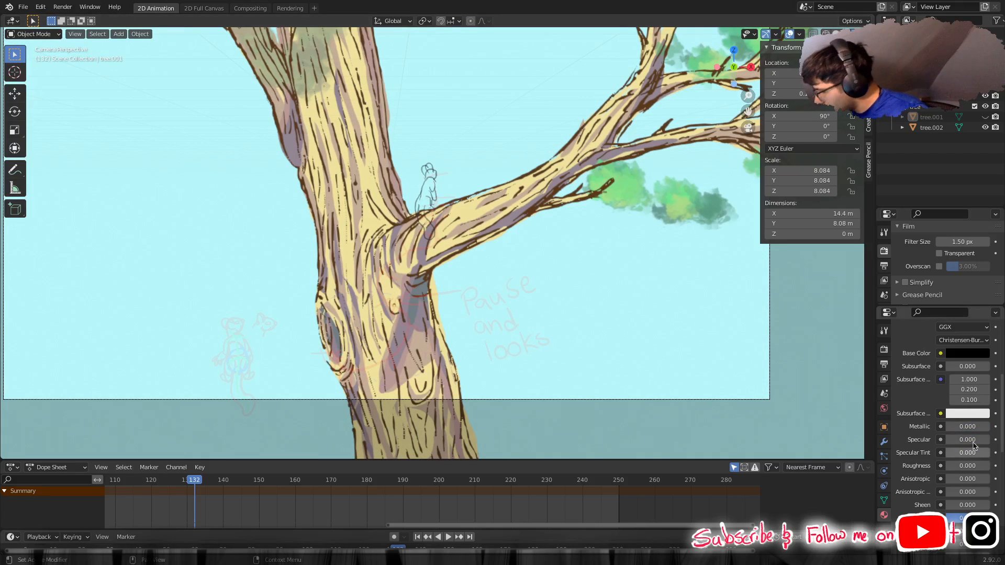
Set the Subsurface Color of the tree material to black.
left_click(973, 415)
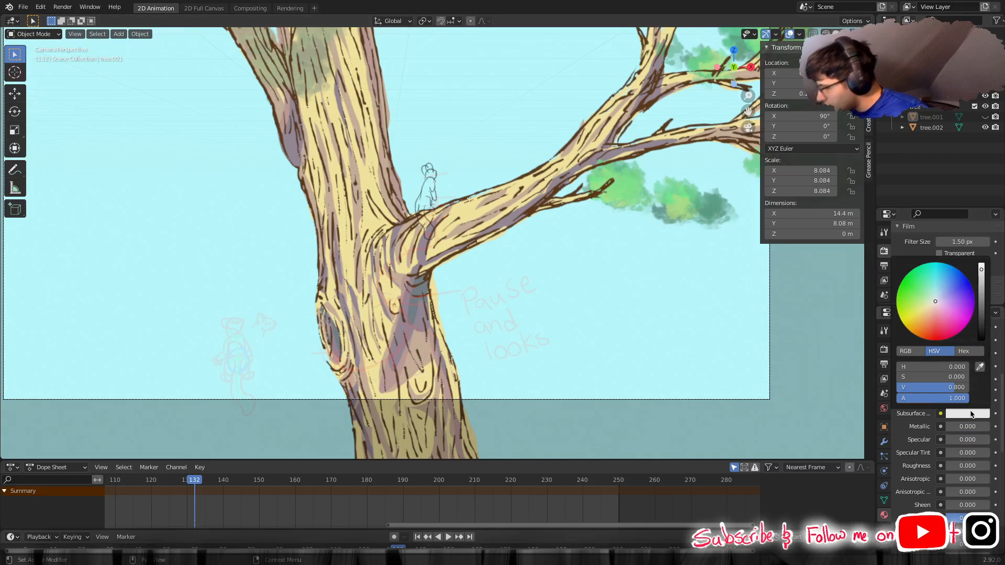
left_click(982, 318)
left_click_drag(982, 318, 981, 339)
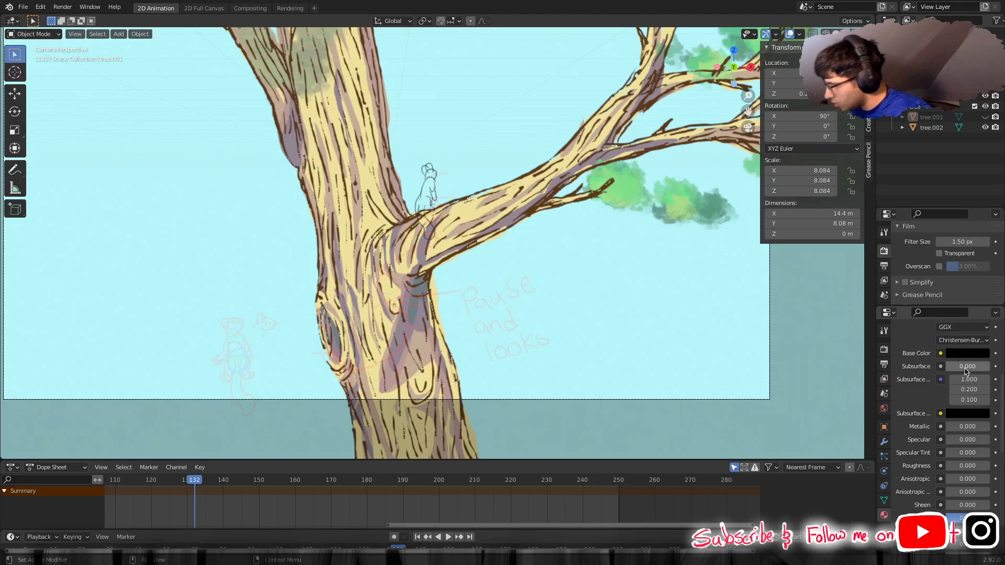
Set all three Subsurface Radius values of the tree.001 plane's material to 0.
mouse_move(967, 371)
left_mouse_down()
mouse_move(977, 371)
mouse_move(966, 371)
left_mouse_up()
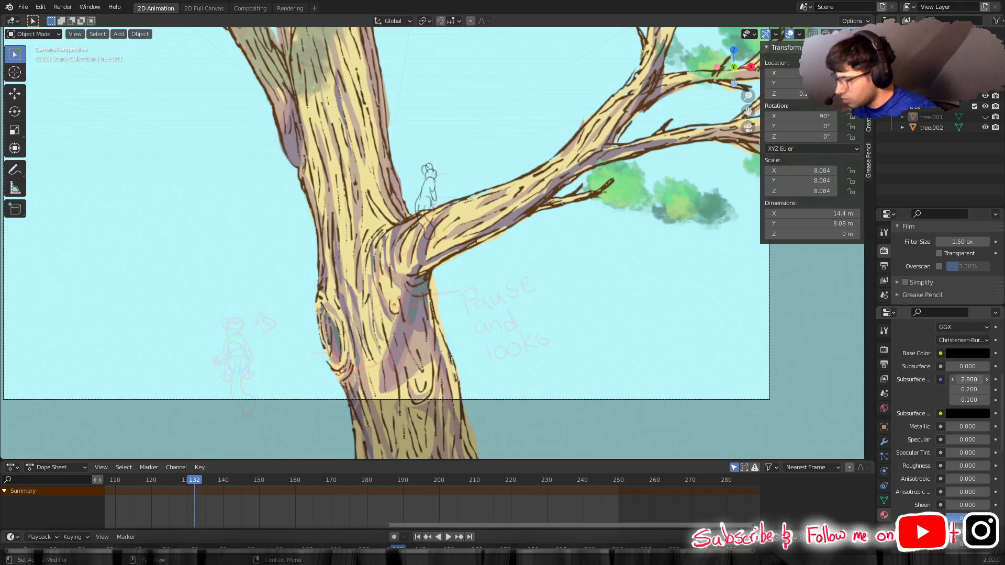
left_click_drag(969, 380, 968, 381)
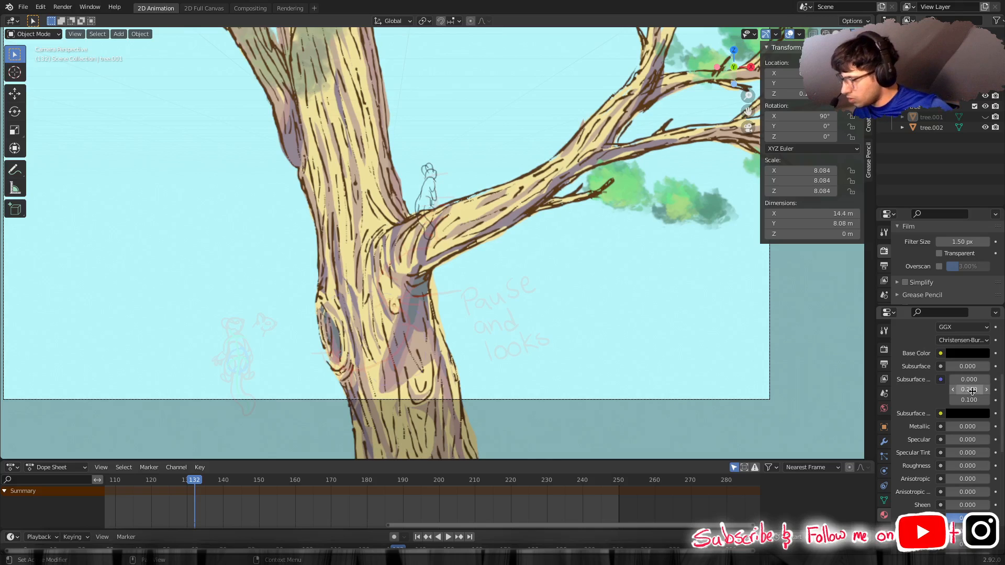
left_click(971, 401)
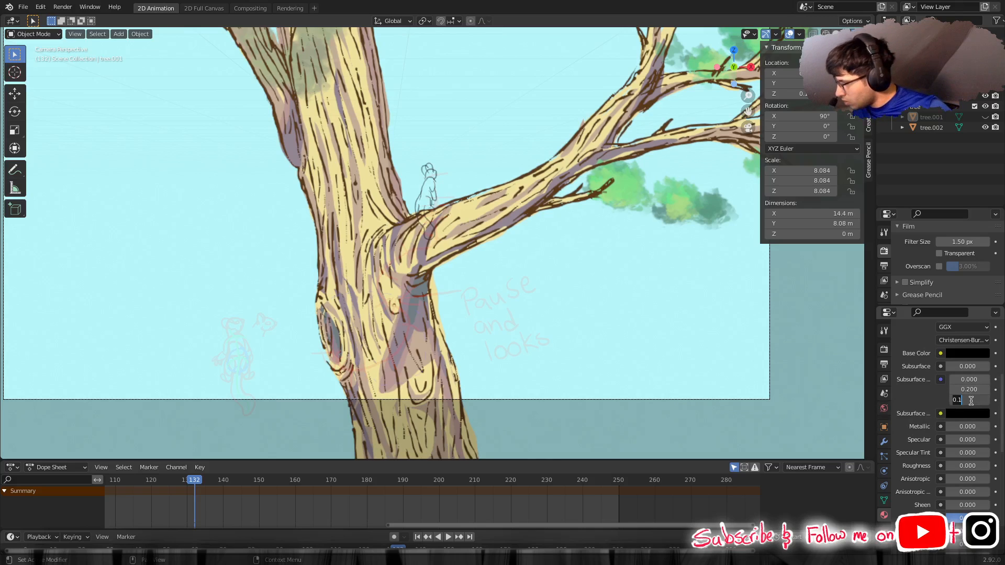
type("000")
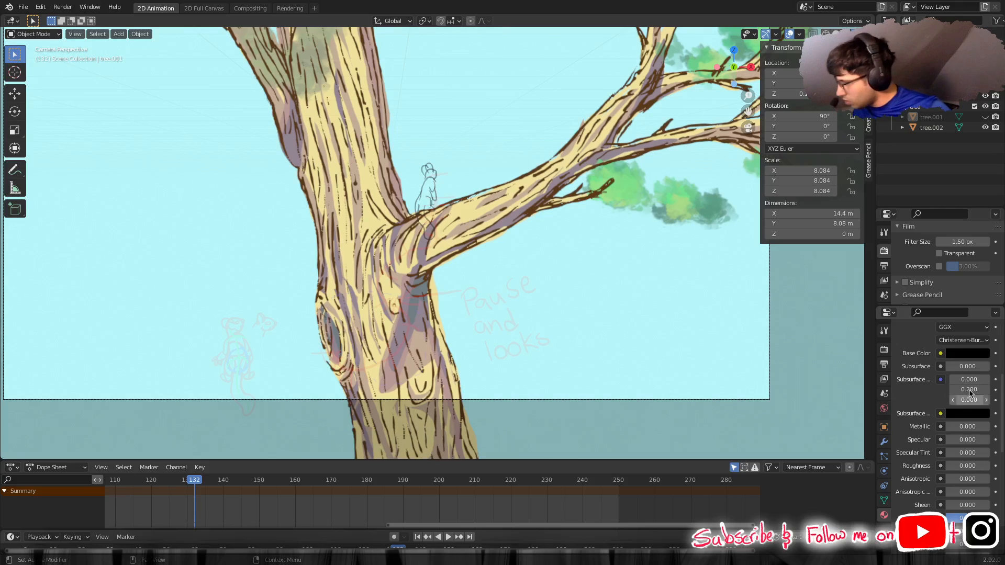
left_click(974, 391)
type("0")
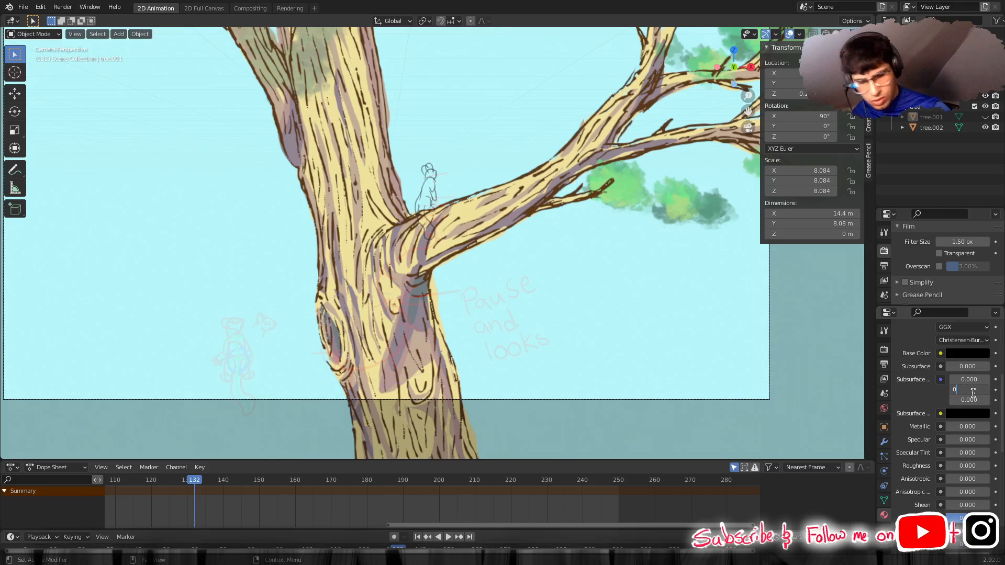
key("Return")
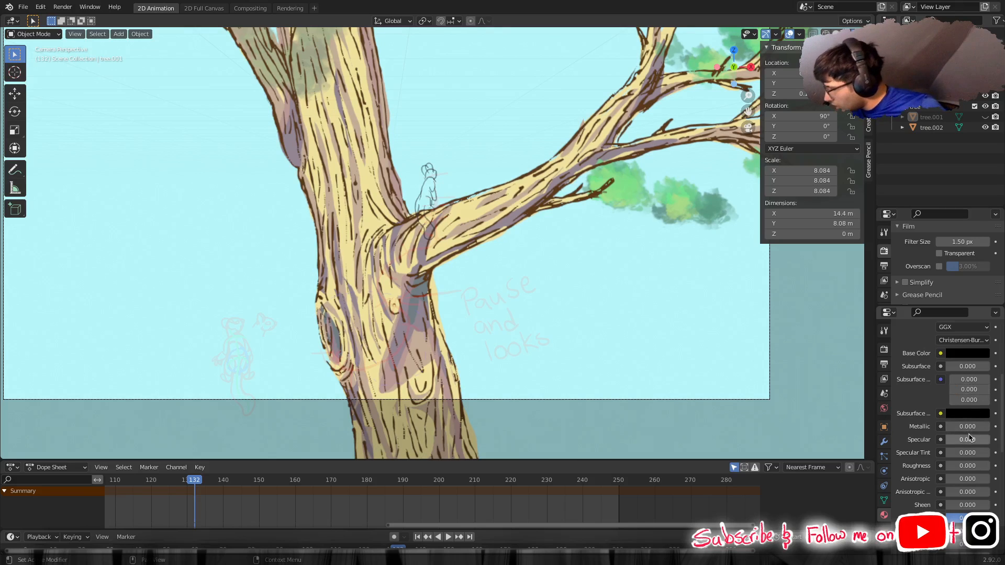
Set Sheen Tint and Clearcoat Roughness to 0 in the tree plane's material.
scroll(968, 437, "down", 4)
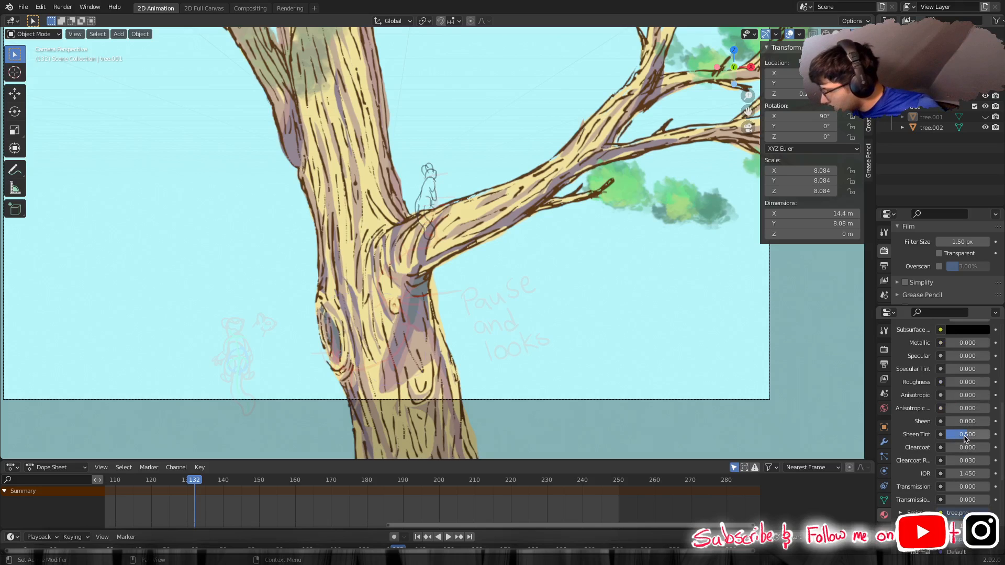
left_click_drag(968, 435, 946, 434)
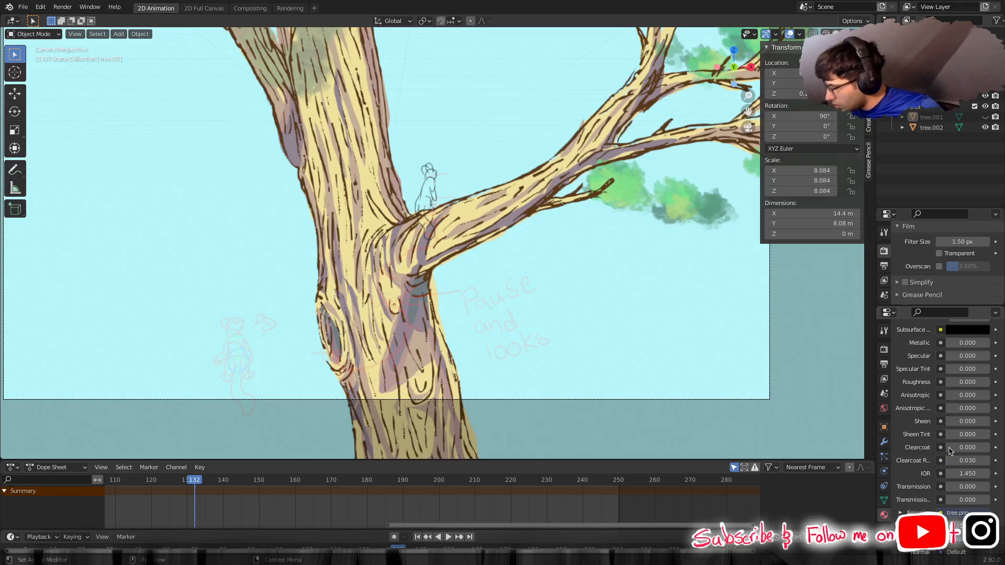
left_click_drag(950, 464, 949, 464)
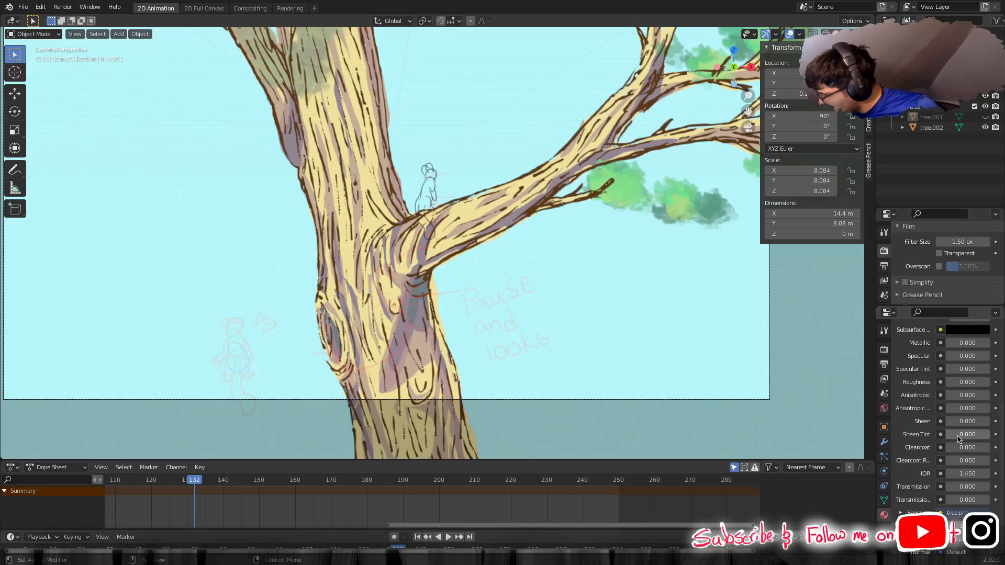
mouse_move(959, 439)
left_mouse_down()
mouse_move(1003, 439)
mouse_move(956, 439)
left_mouse_up()
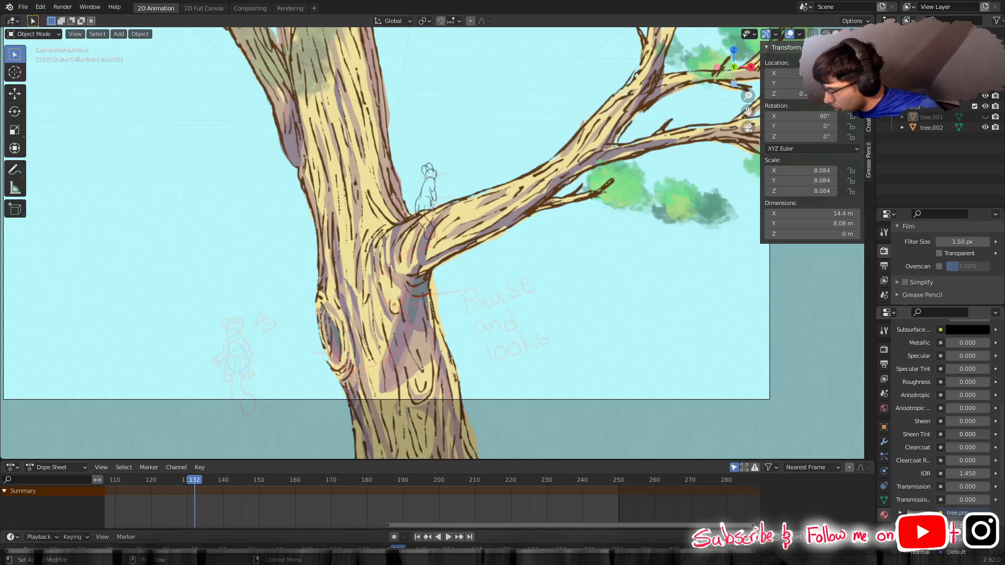
Try an Emission Strength of 1.4 on the tree material and reset it to 1.
scroll(940, 445, "down", 3)
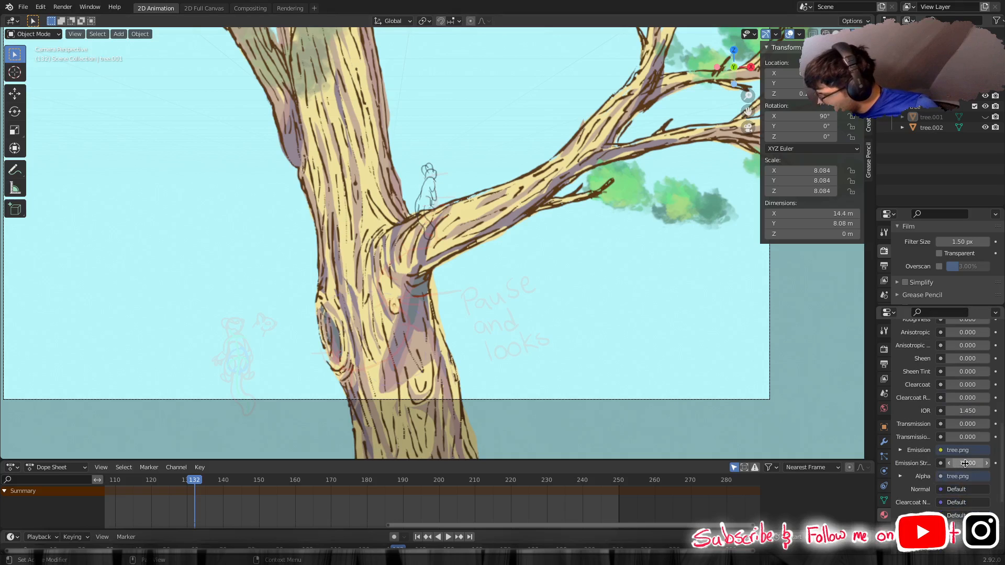
mouse_move(965, 463)
left_mouse_down()
mouse_move(942, 464)
mouse_move(988, 463)
mouse_move(966, 464)
left_mouse_up()
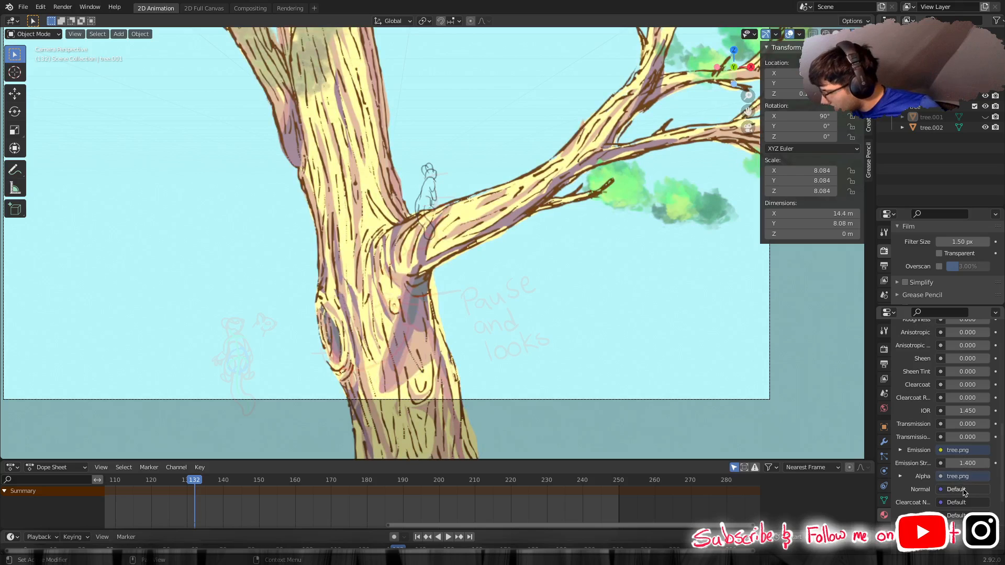
left_click(967, 463)
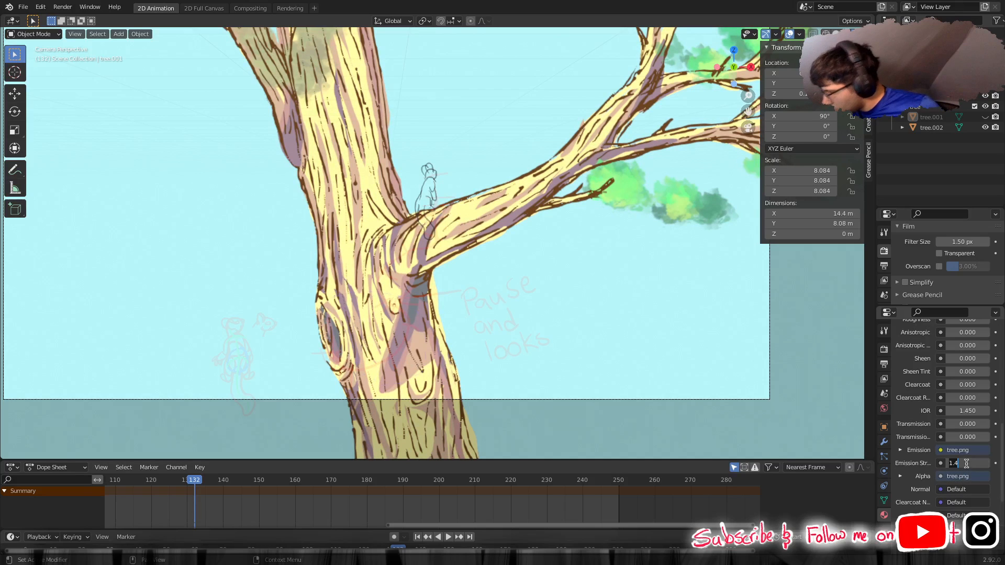
type("1")
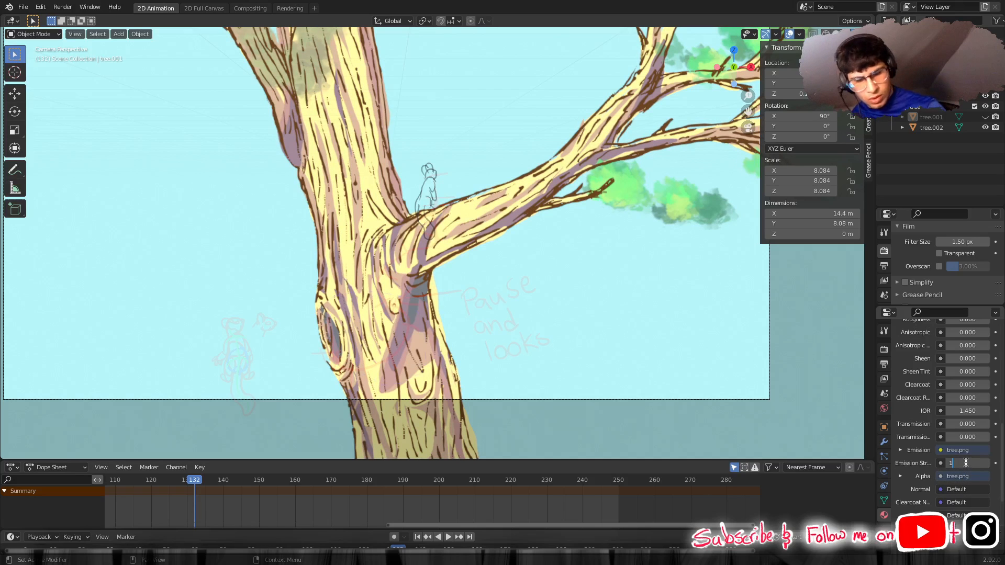
key("Return")
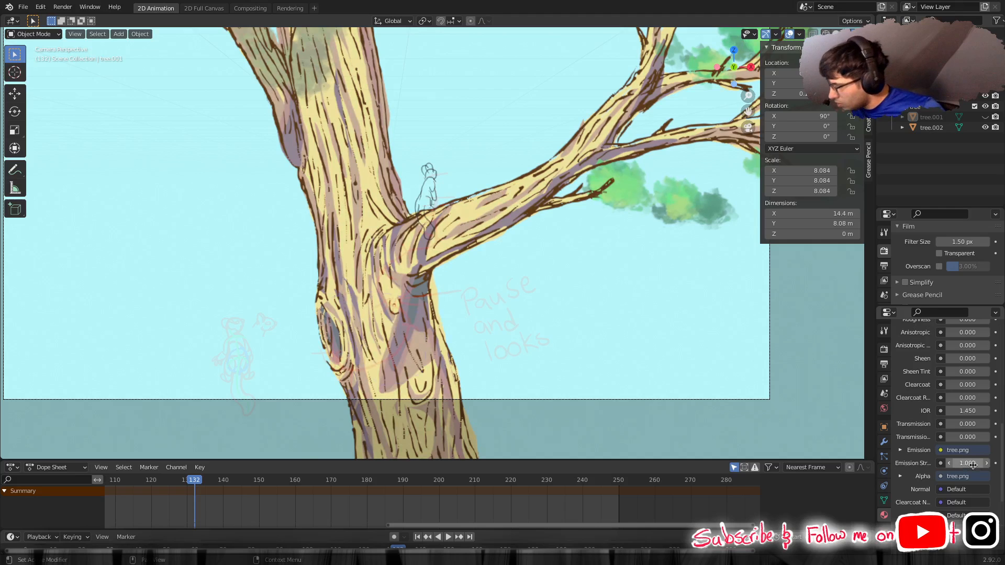
Raise the tree material's Emission Strength to 1.7 in small increments.
left_click(987, 463)
left_click(988, 463)
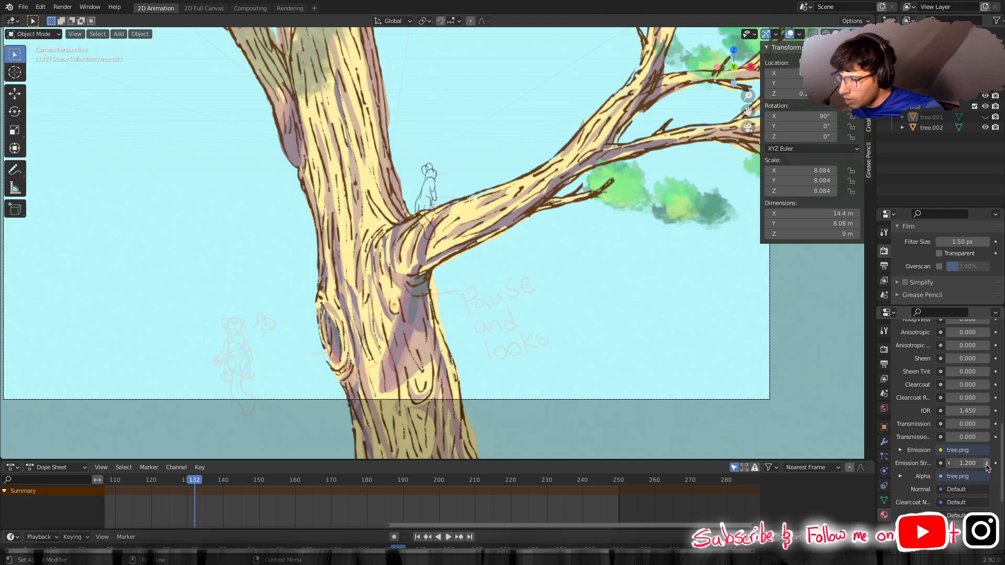
left_click(988, 463)
left_click(987, 463)
left_click(987, 464)
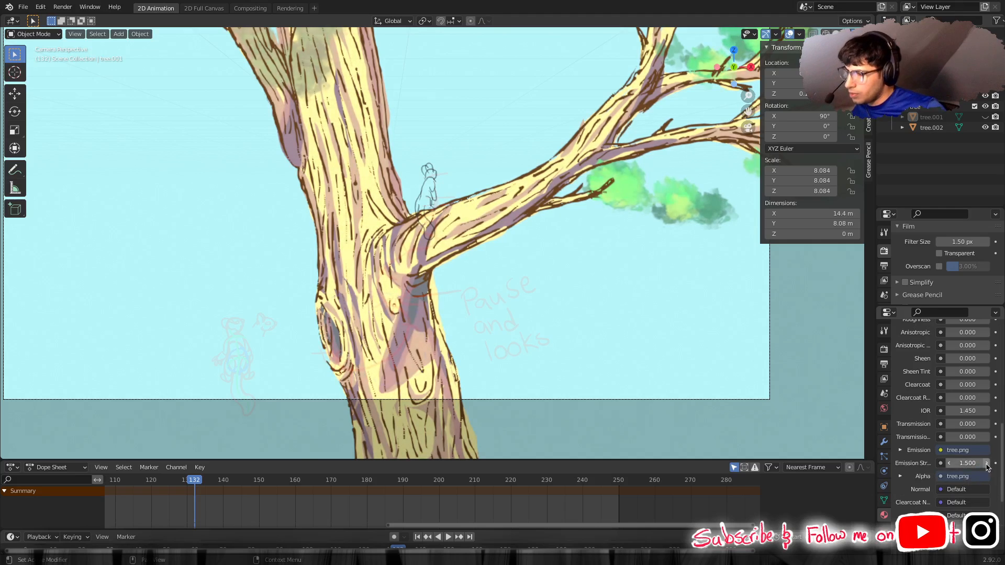
left_click(987, 463)
left_click(987, 464)
scroll(602, 346, "down", 4)
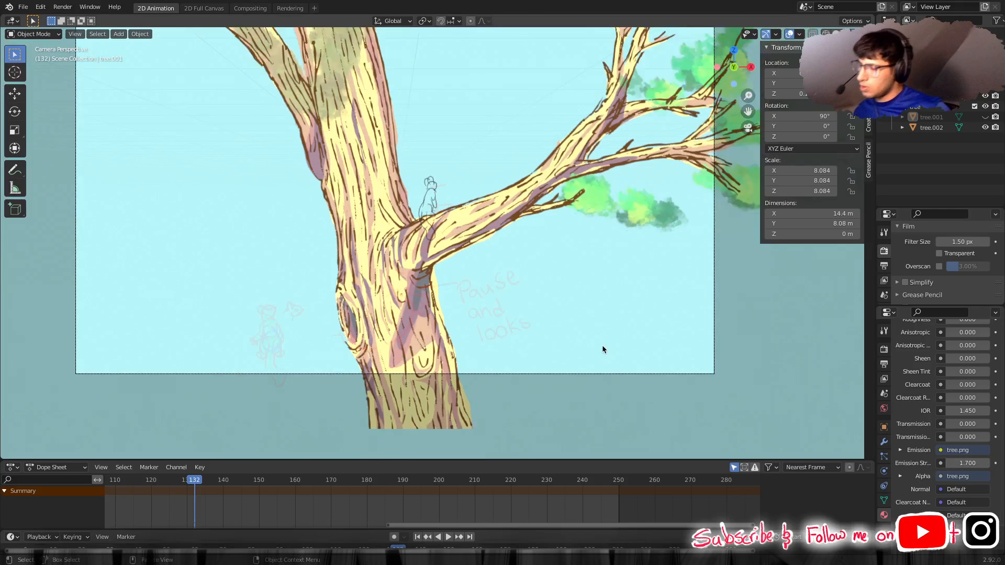
scroll(601, 347, "up", 3)
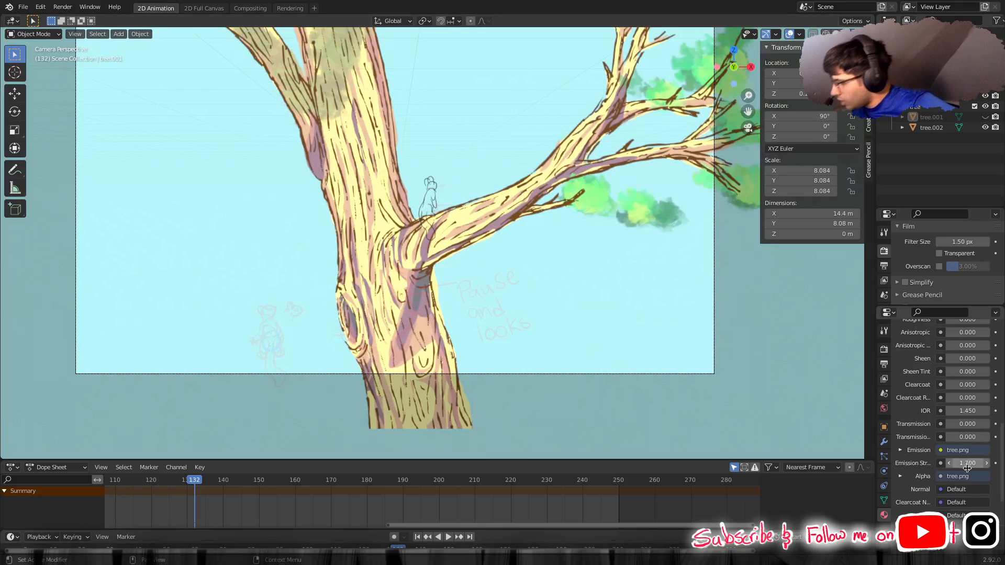
Try a Toon BSDF as the tree material's Volume shader and undo it.
scroll(967, 472, "down", 3)
scroll(968, 480, "down", 1)
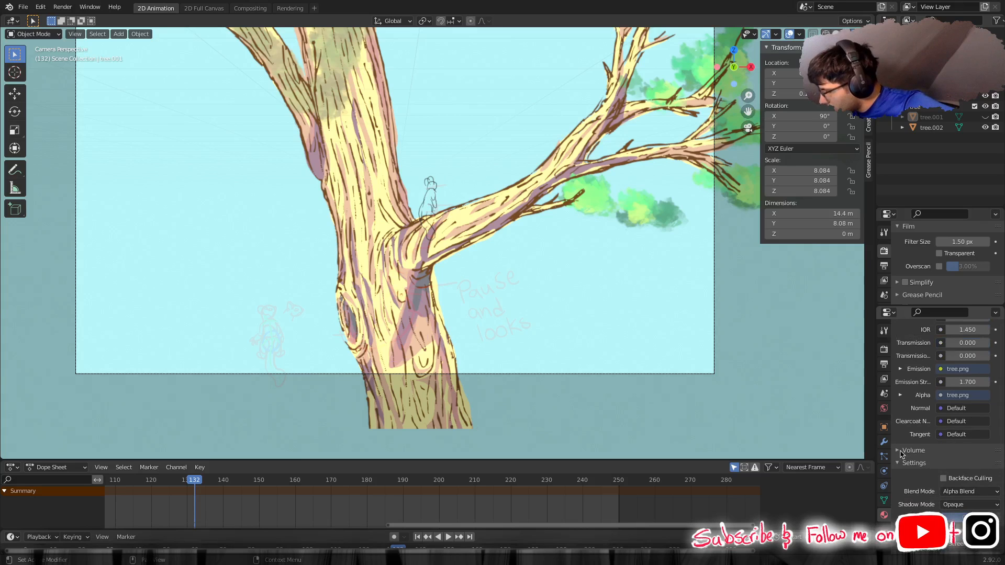
left_click(901, 452)
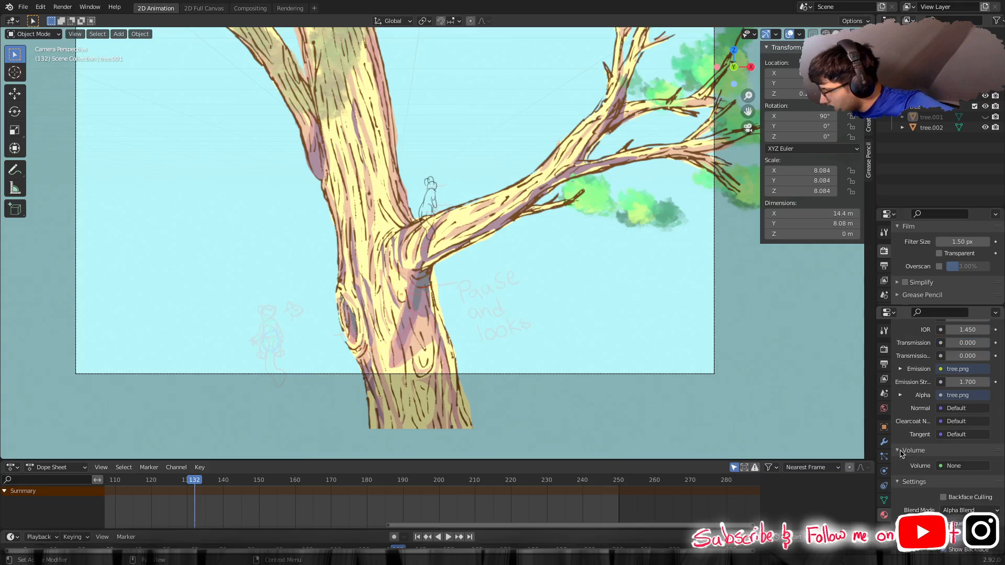
left_click(961, 466)
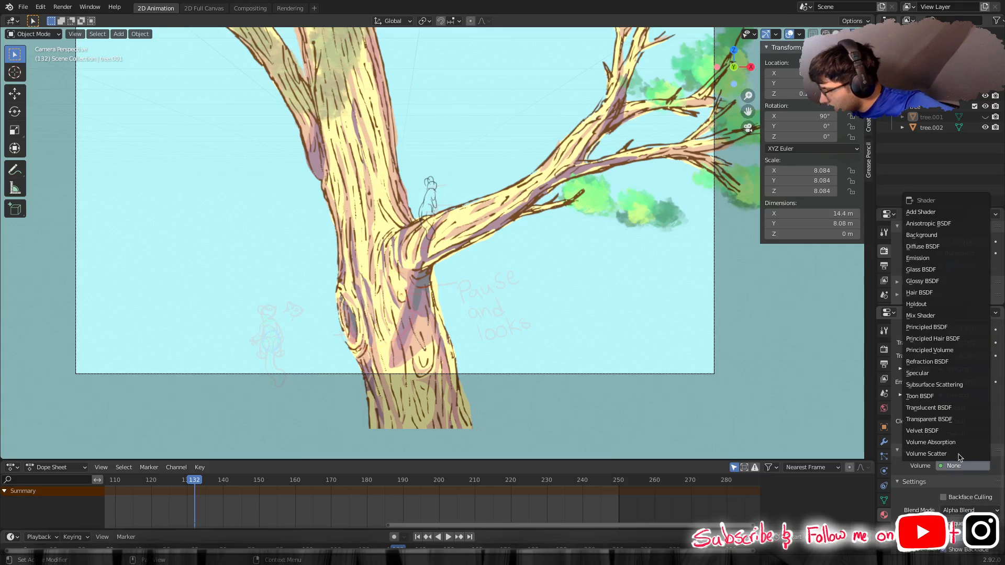
left_click(937, 396)
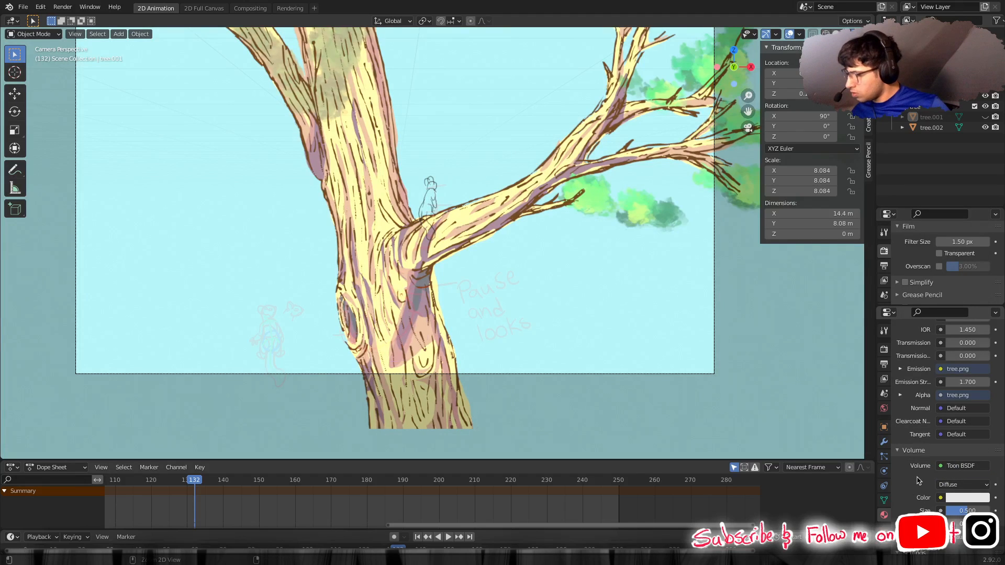
key("ctrl+z")
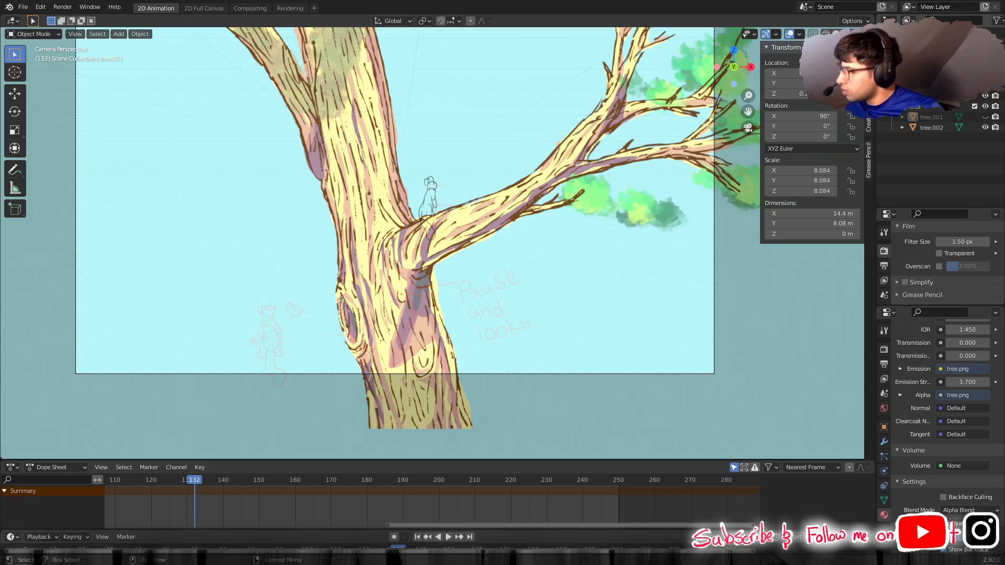
Delete the original Grease Pencil tree object from the scene.
left_click(924, 96)
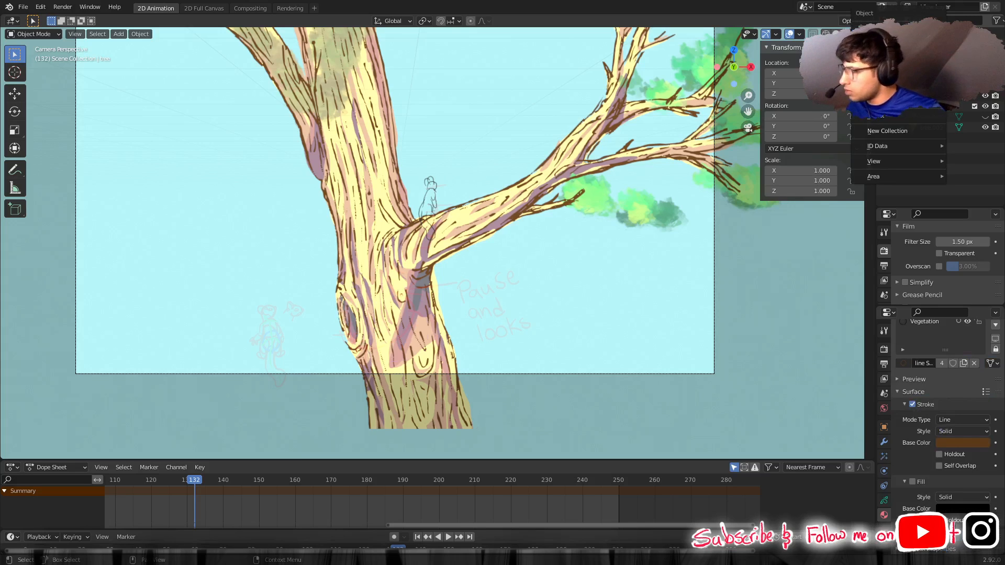
left_click(880, 53)
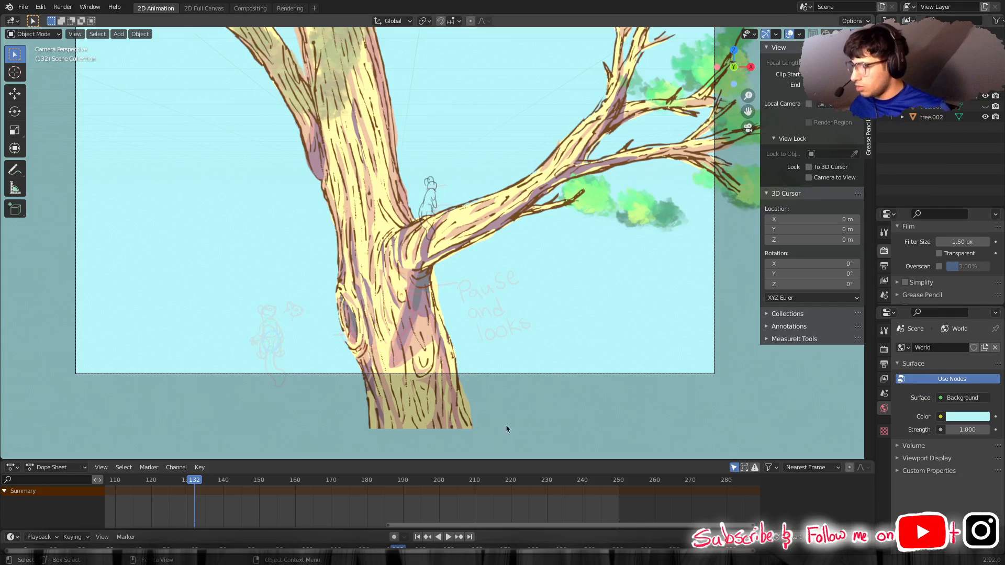
Play the animation from the current frame and from the start to check the tree planes, and return to frame 1.
left_click(448, 538)
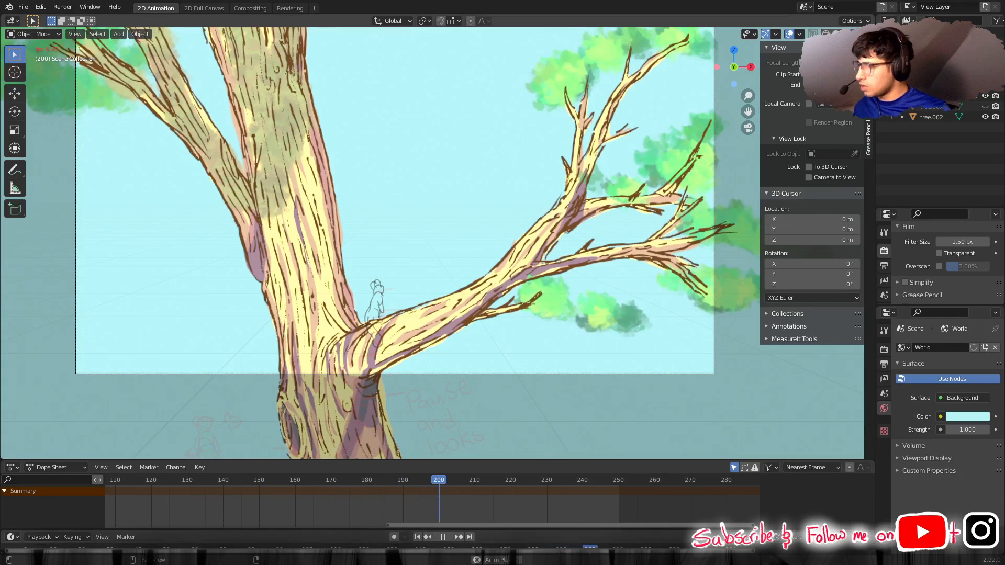
left_click(418, 537)
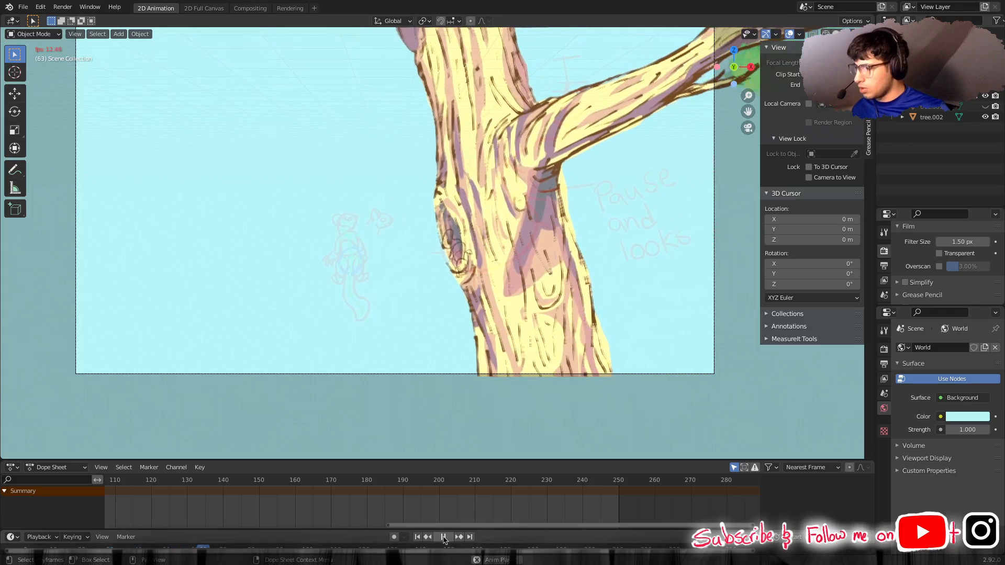
left_click(443, 538)
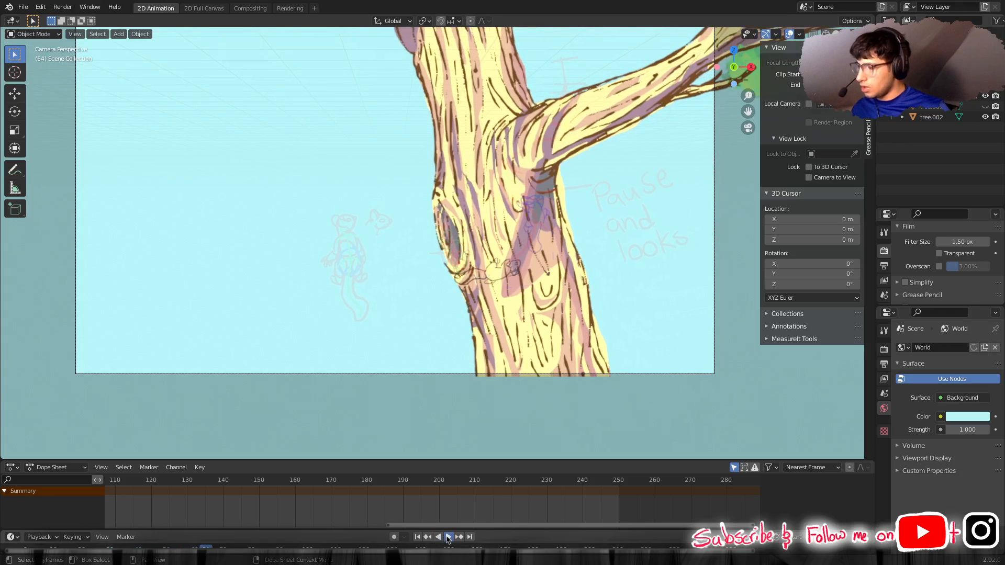
left_click(448, 537)
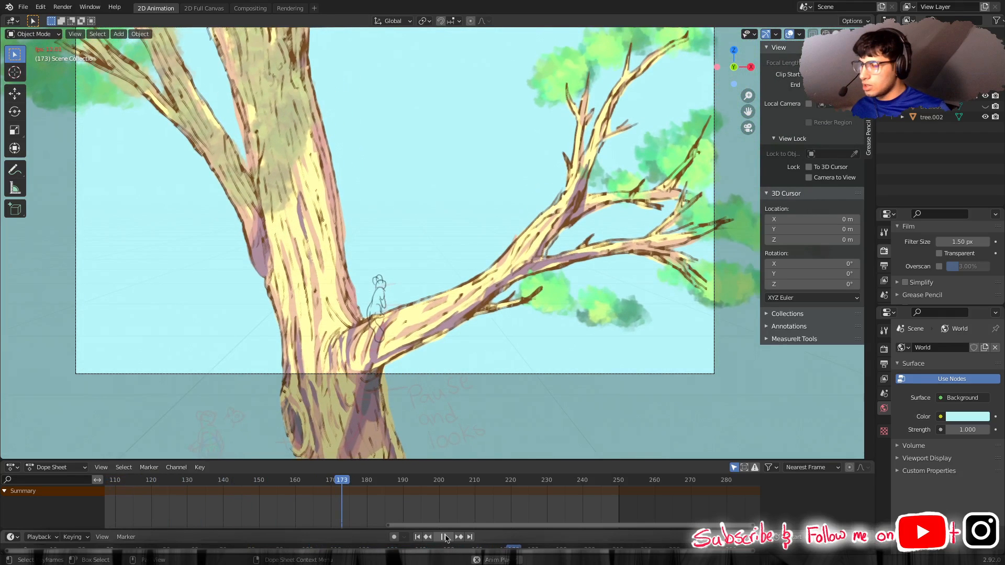
left_click(445, 538)
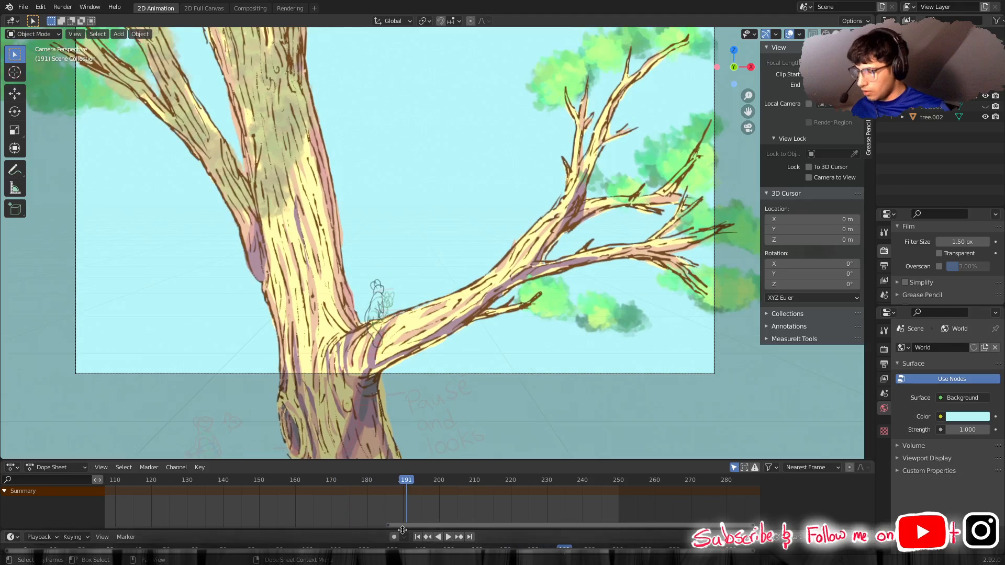
left_click(417, 537)
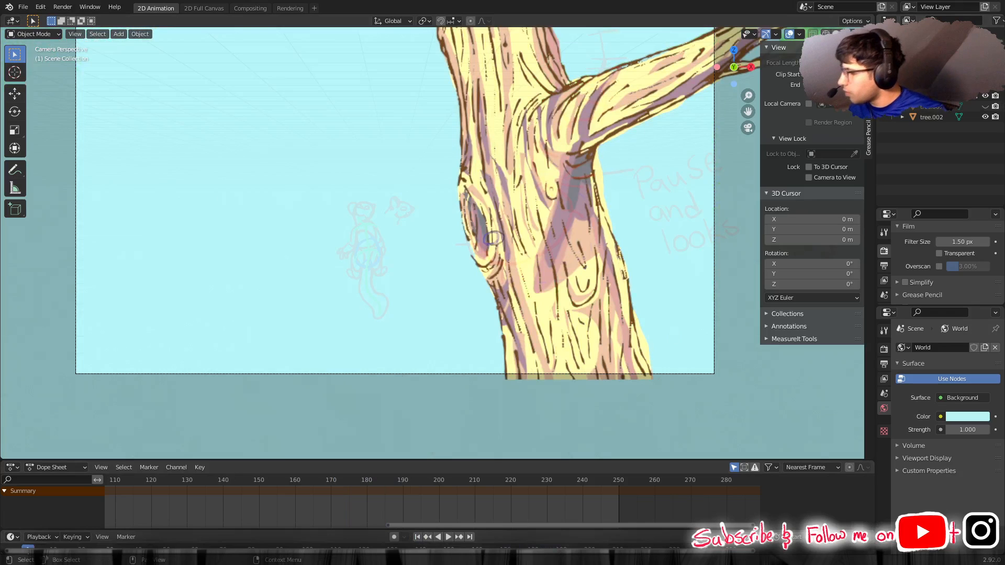
Make the grass visible in the viewport and select it outside the camera view.
left_click(986, 74)
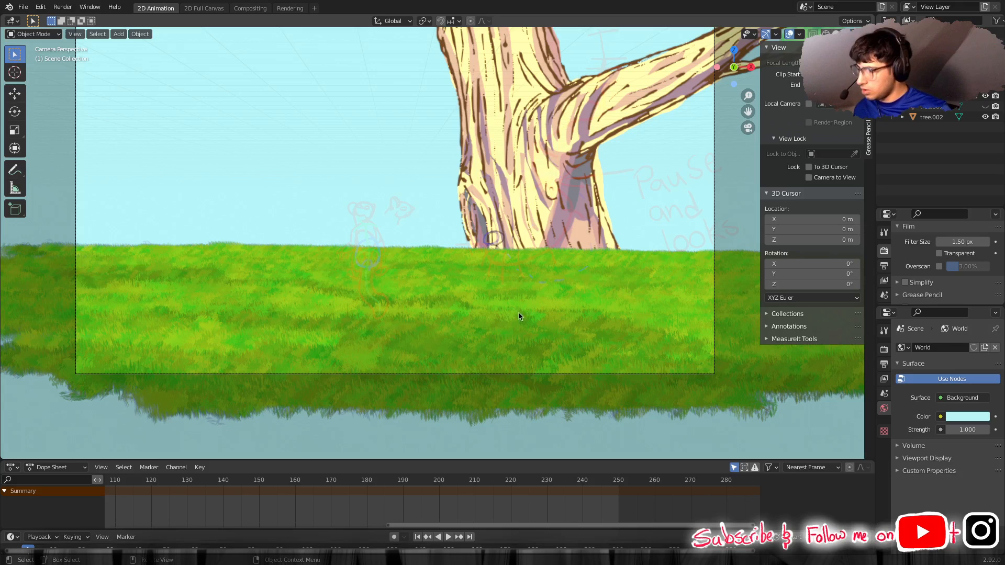
middle_click_drag(545, 306, 469, 292)
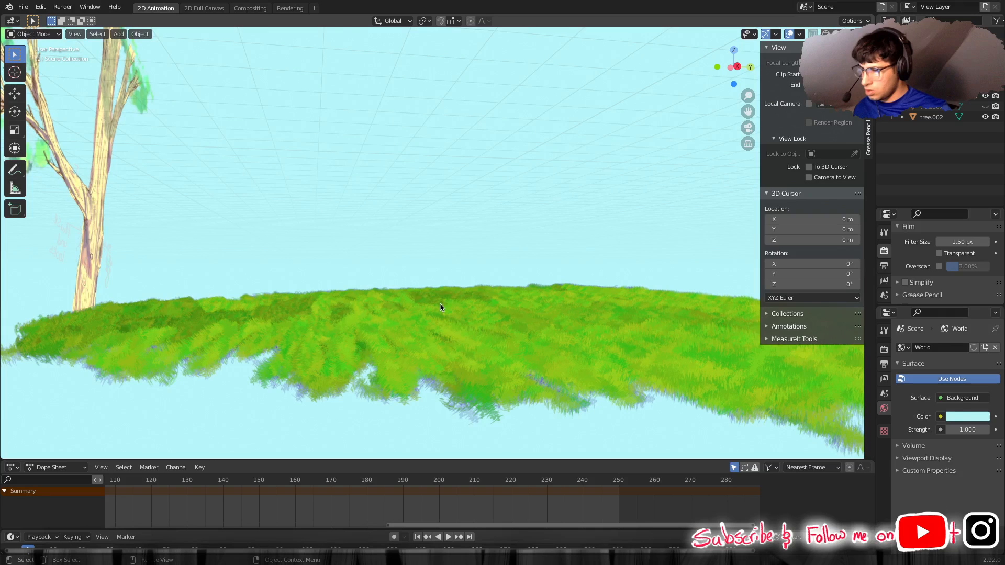
left_click(440, 304)
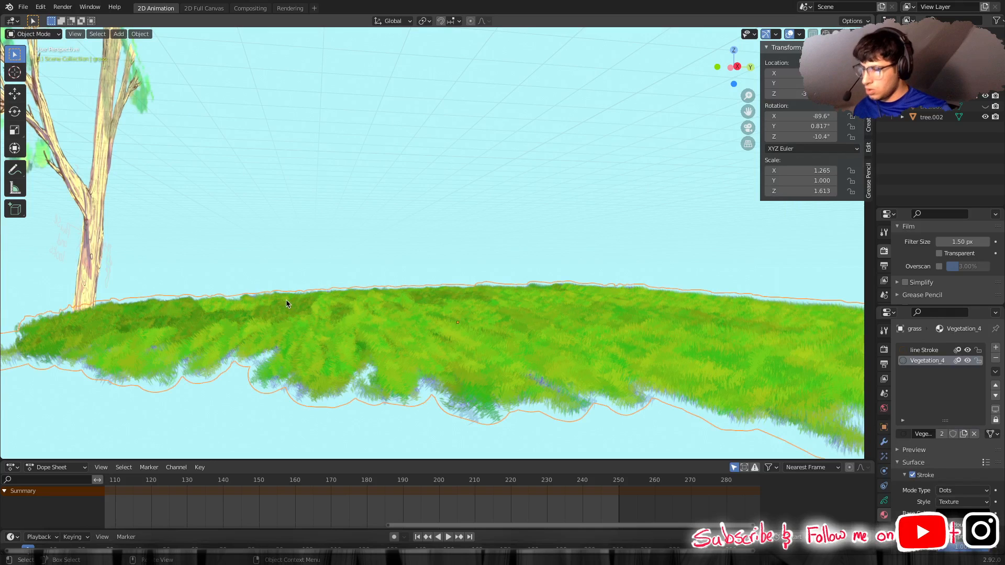
Lower the grass object along the global Z axis and check it against the tree through the camera.
scroll(102, 325, "down", 5)
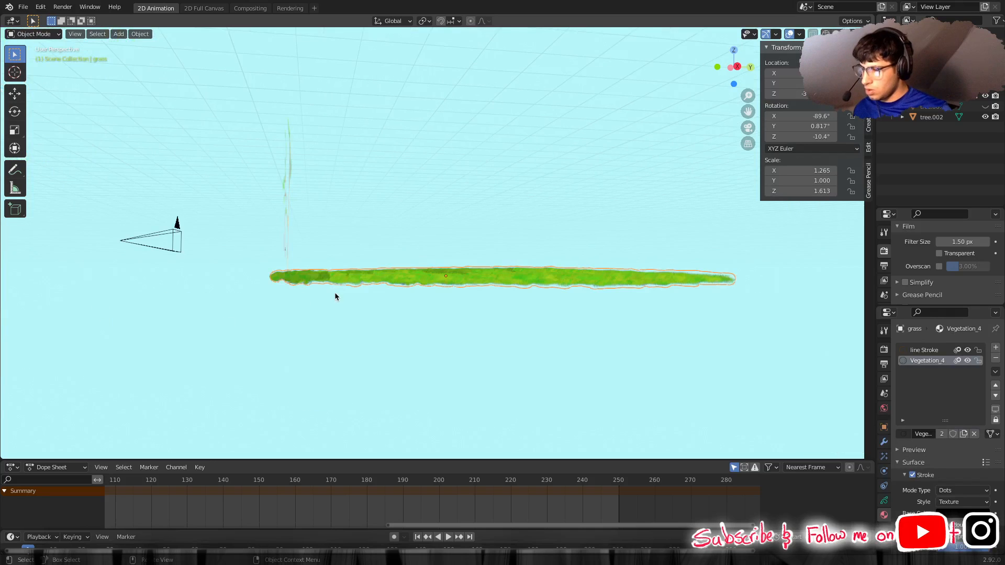
mouse_move(354, 299)
middle_mouse_down()
mouse_move(361, 308)
mouse_move(339, 310)
mouse_move(348, 288)
middle_mouse_up()
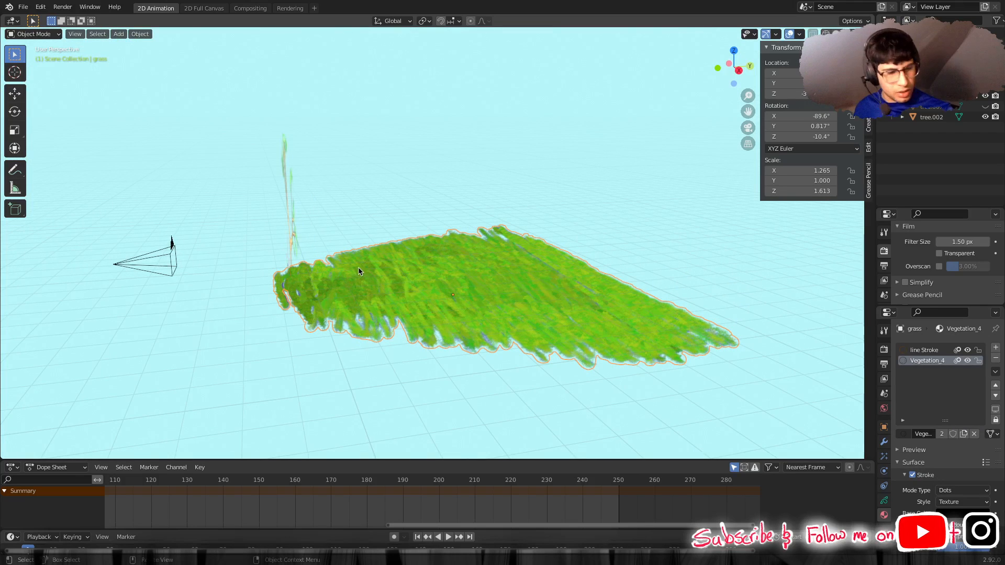
key("g")
key("z")
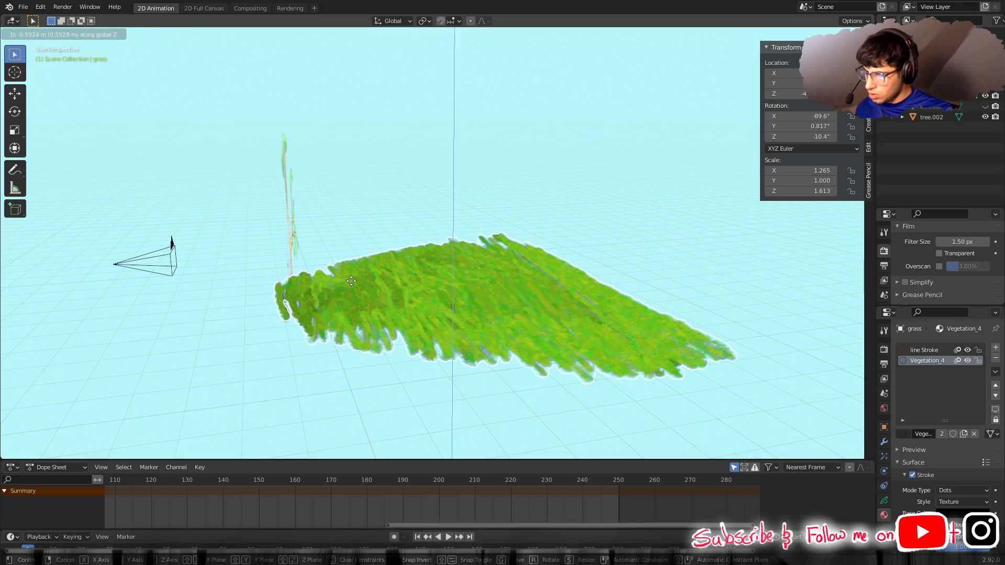
left_click(350, 289)
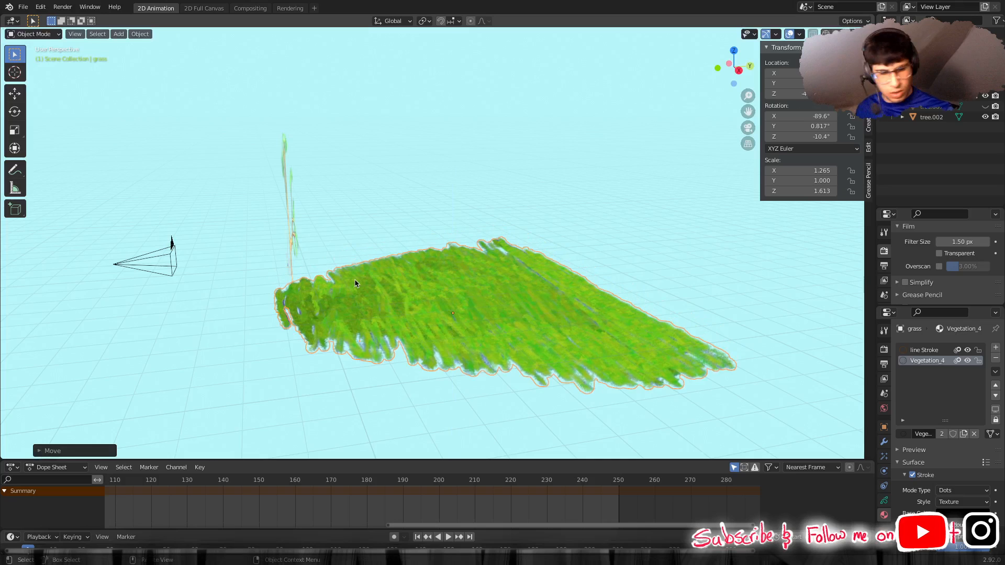
key("KP_0")
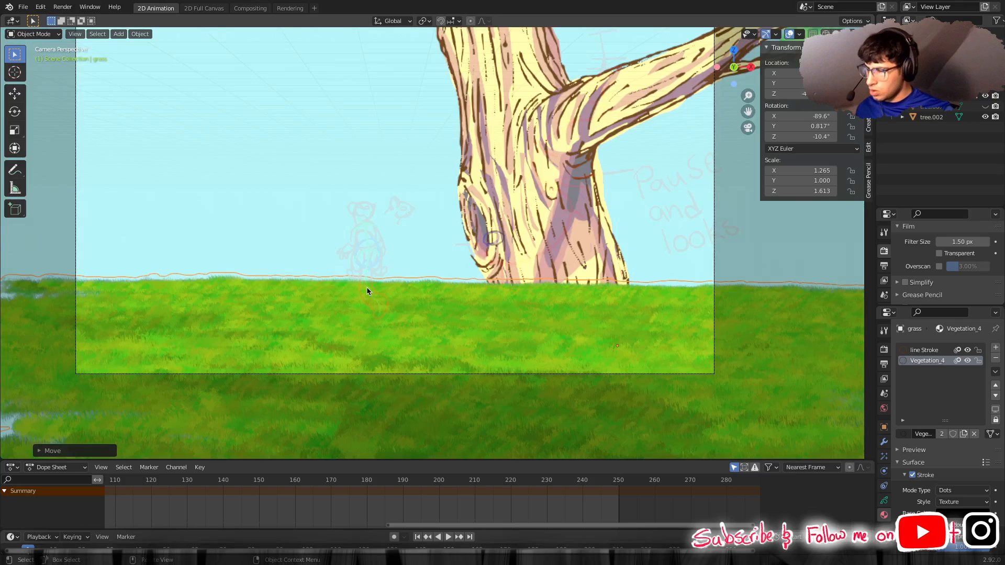
middle_click_drag(366, 288, 415, 256)
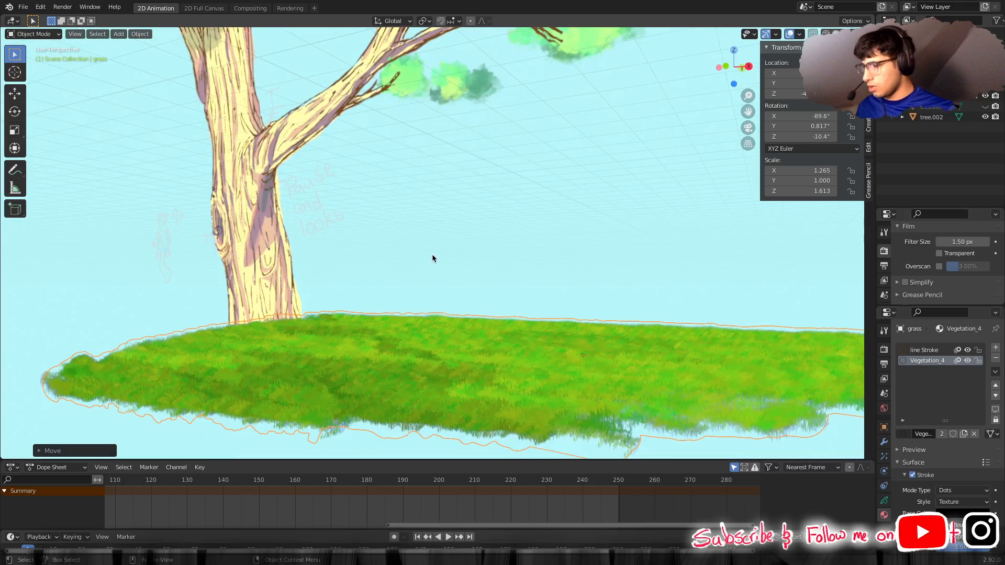
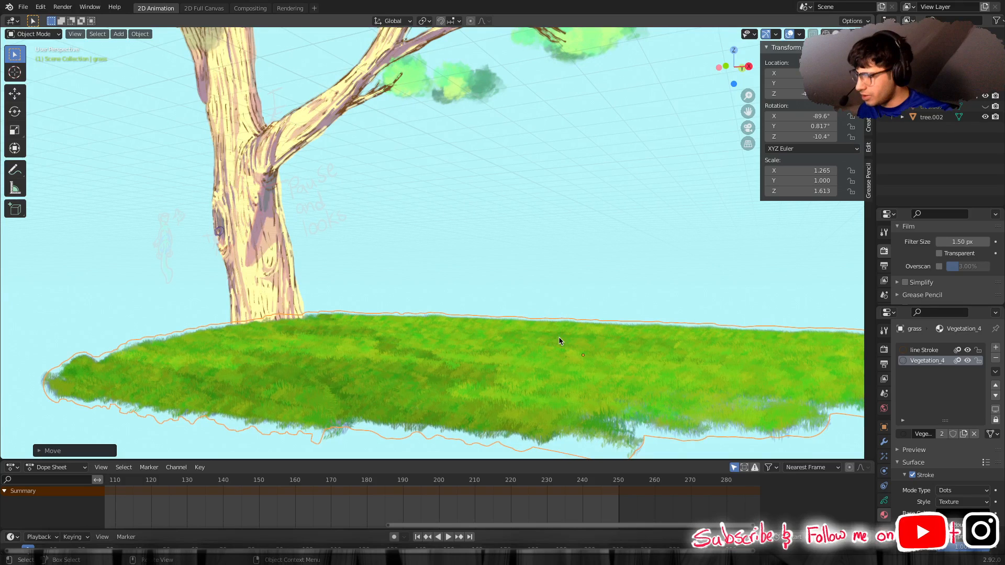
key("KP_0")
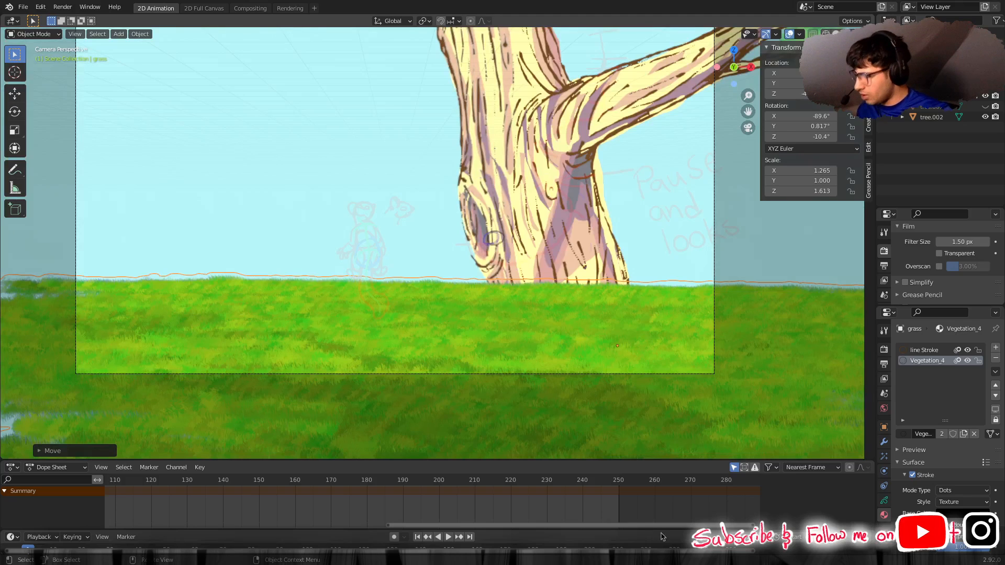
Check the grass through the camera at frames 260 and 270, and hide the grass object.
left_click(655, 481)
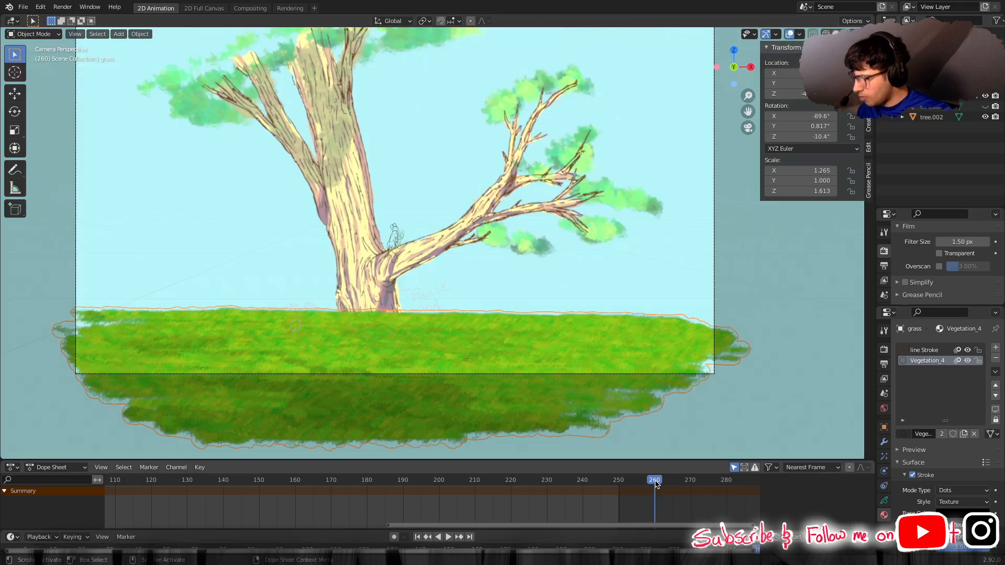
scroll(439, 315, "down", 3)
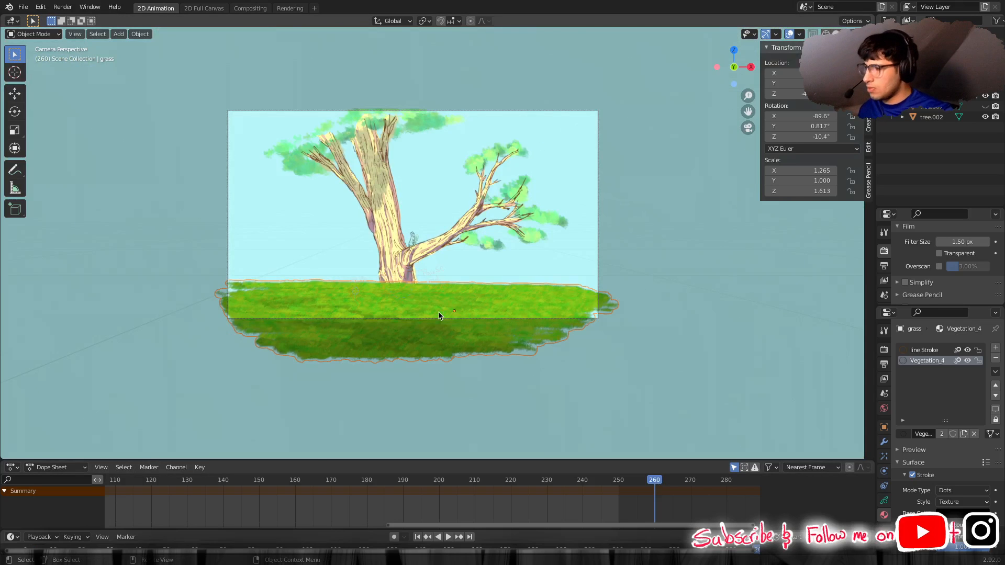
left_click(691, 482)
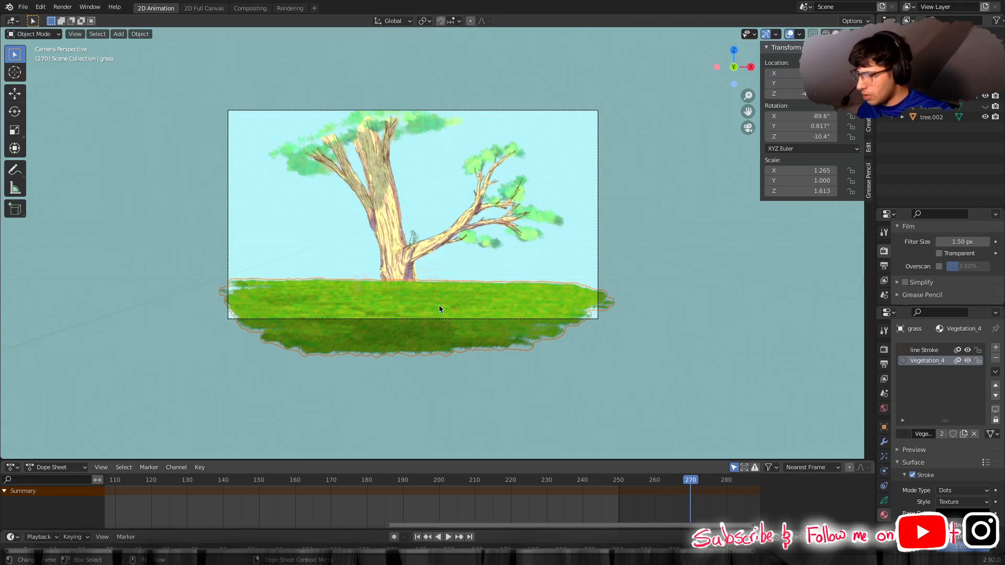
scroll(439, 309, "up", 2)
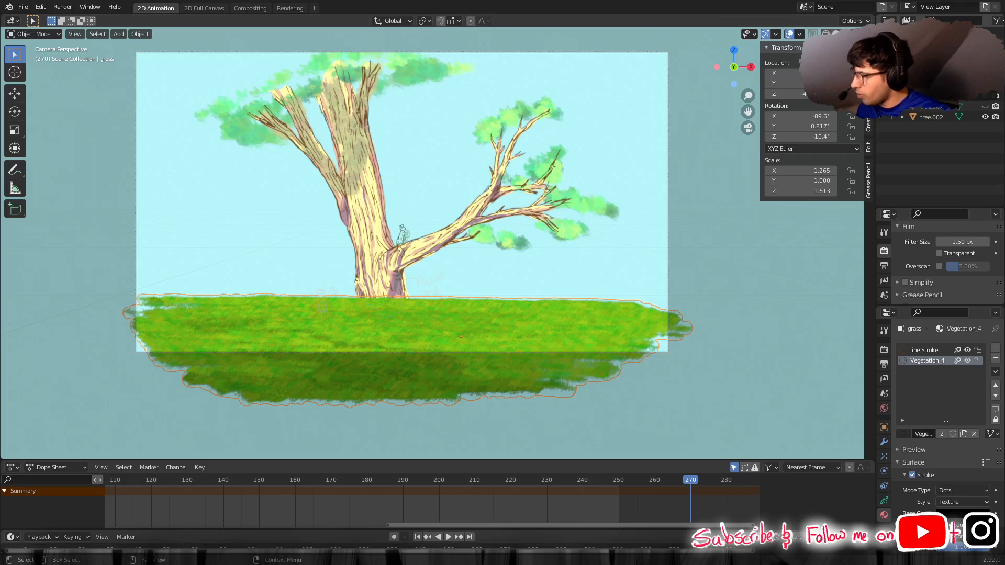
key("h")
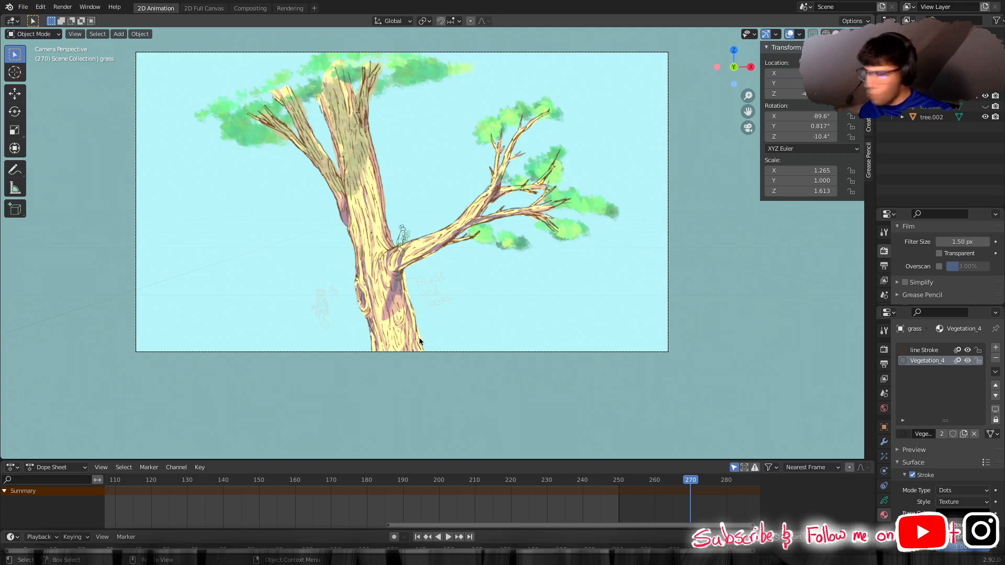
Start an Images as Planes import with Offset Planes off, plane dimensions set to Fit, and a Shadeless material.
key("shift+a")
mouse_move(423, 337)
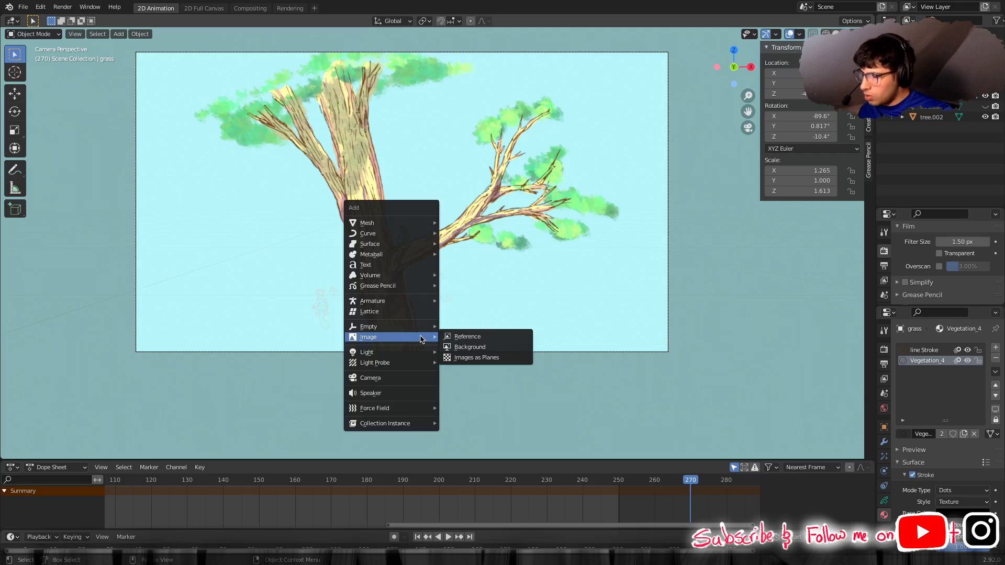
left_click(477, 358)
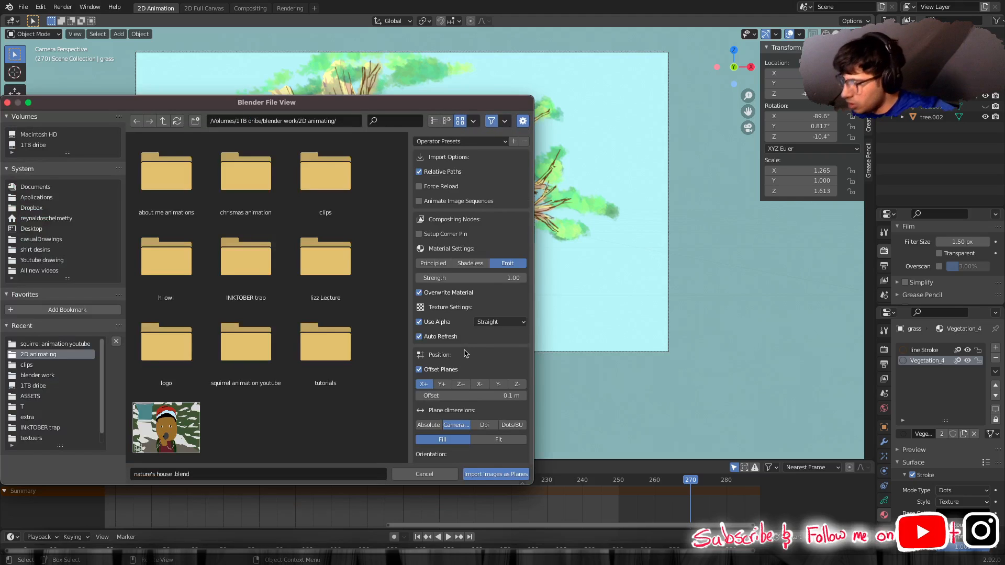
scroll(463, 355, "down", 1)
scroll(462, 356, "down", 1)
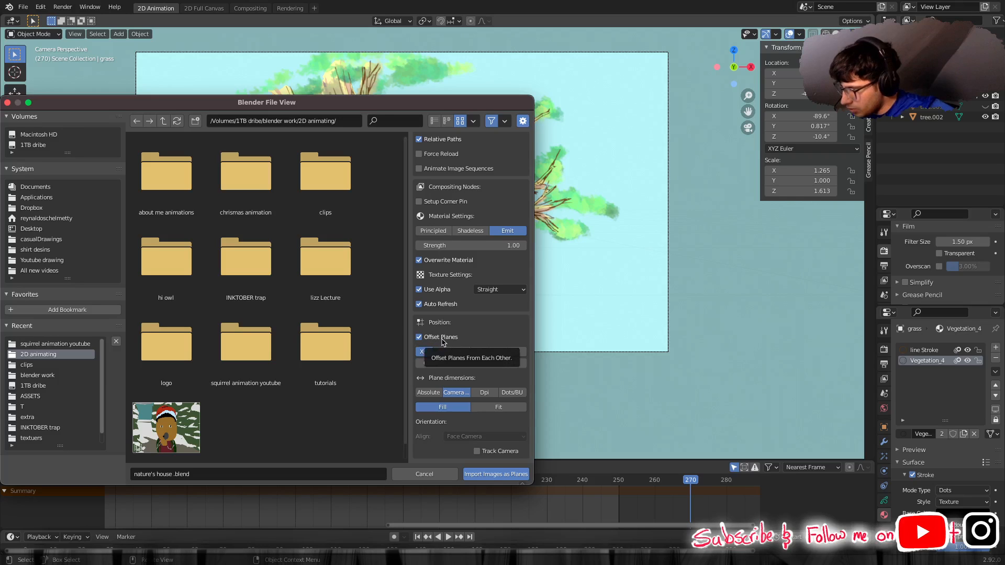
left_click(420, 338)
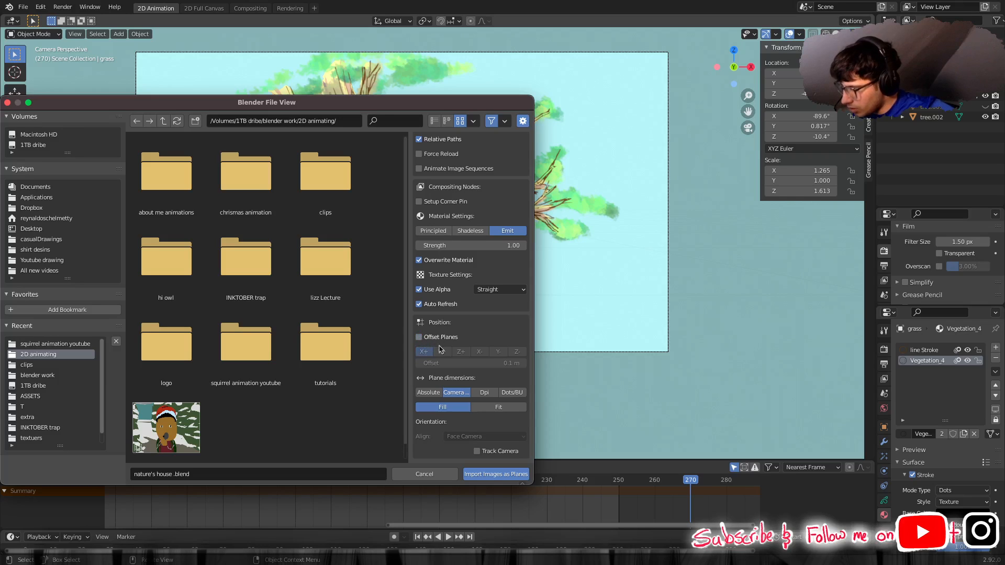
left_click(498, 409)
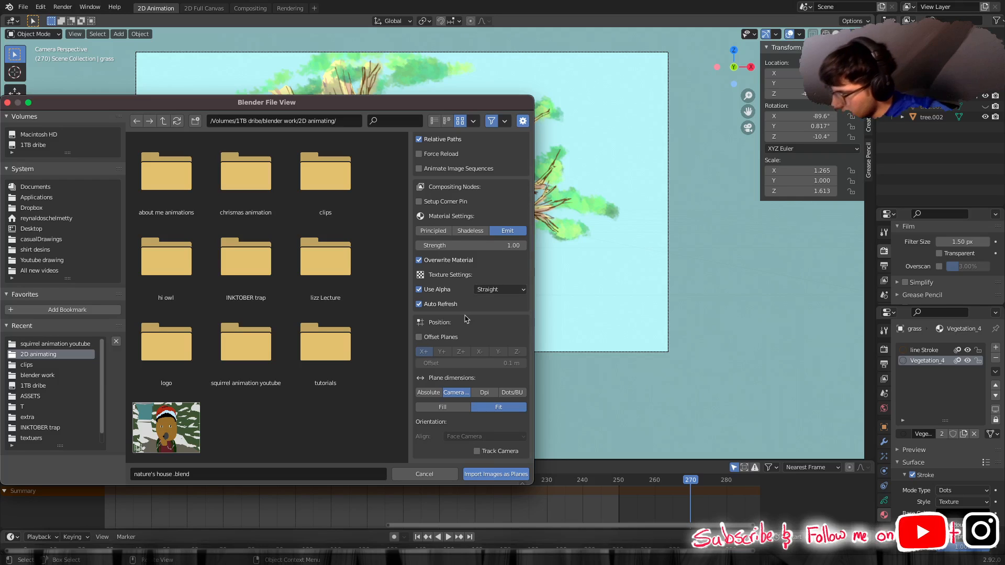
left_click(472, 232)
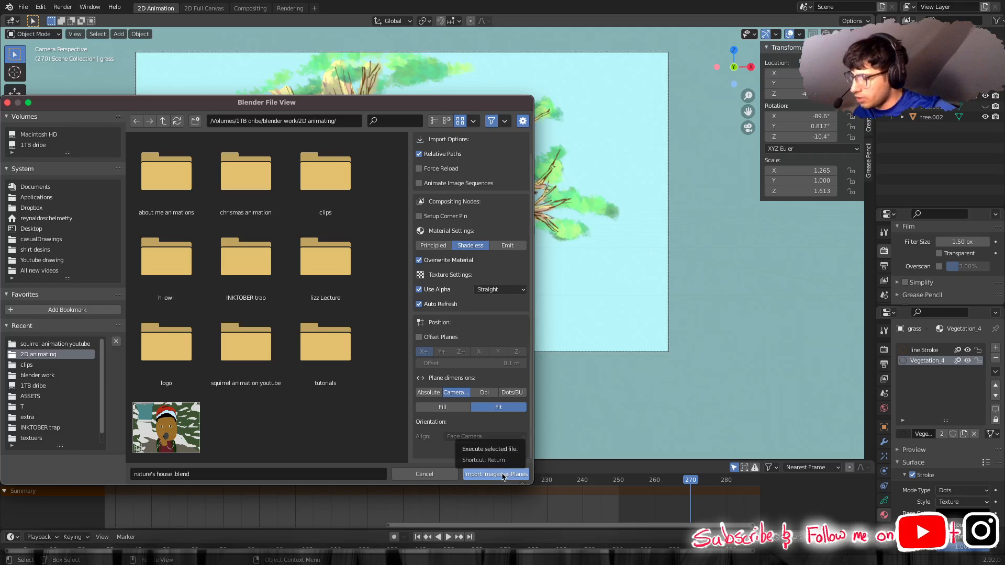
Import tree.png from the squirrel animation youtube folder as an image plane.
left_click(232, 344)
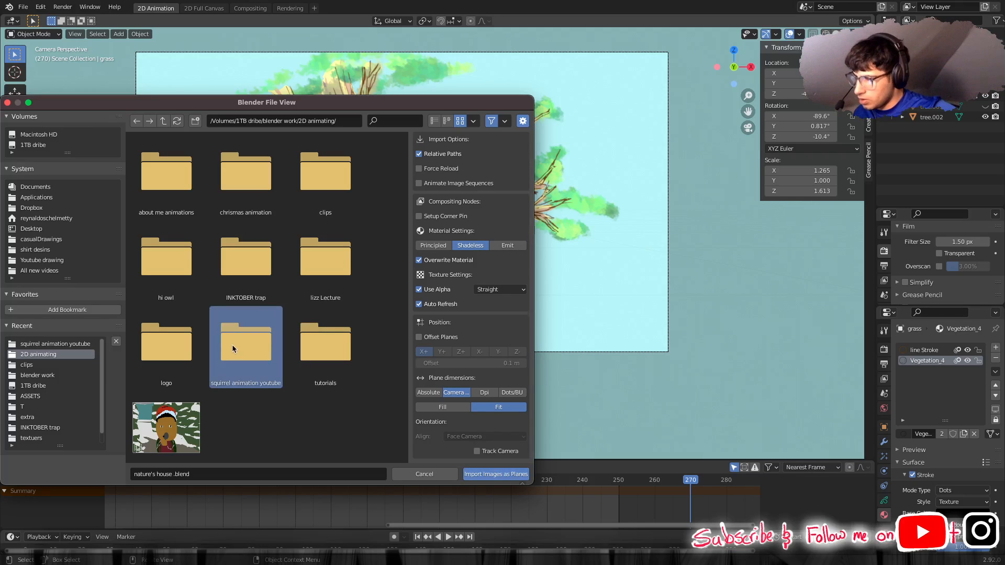
double_click(231, 344)
left_click(174, 186)
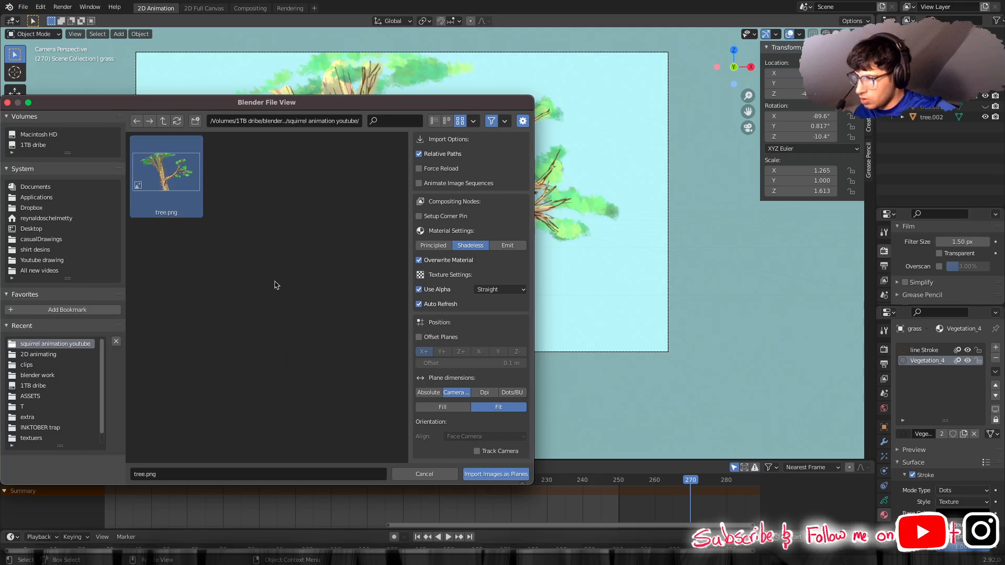
left_click(506, 474)
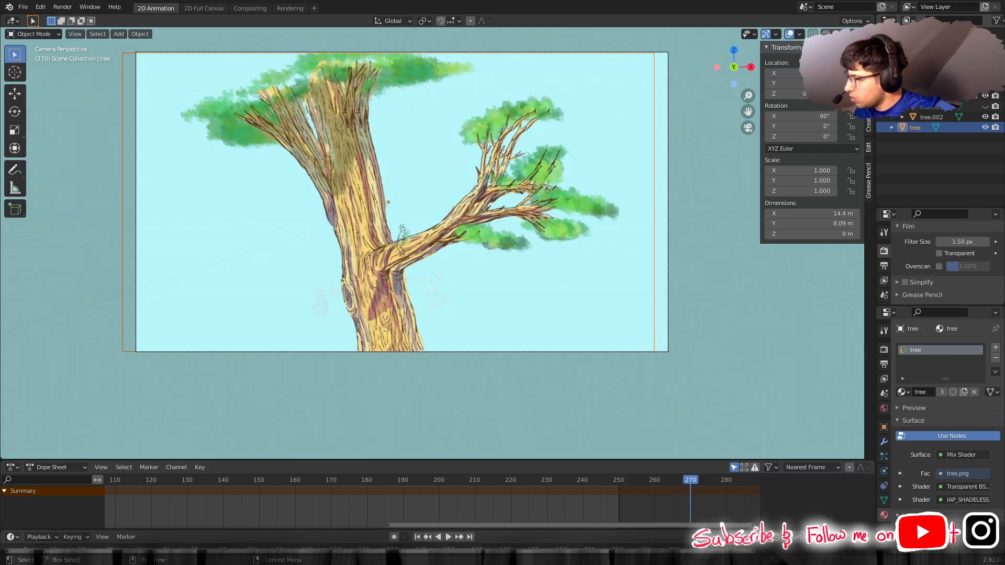
Compare the new tree plane with tree.002, unhide tree.001, and move the new plane into their collection.
left_click(984, 117)
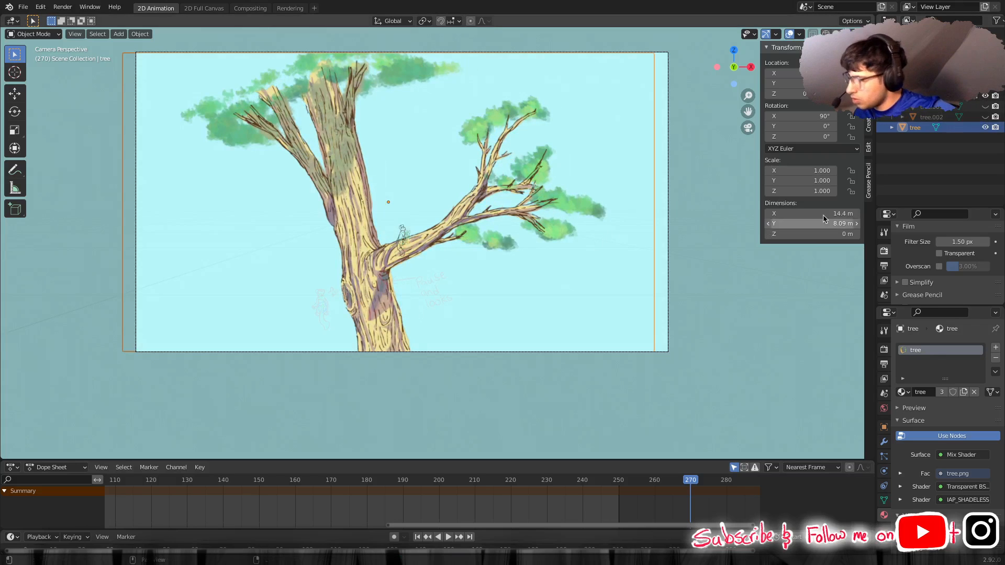
left_click(983, 118)
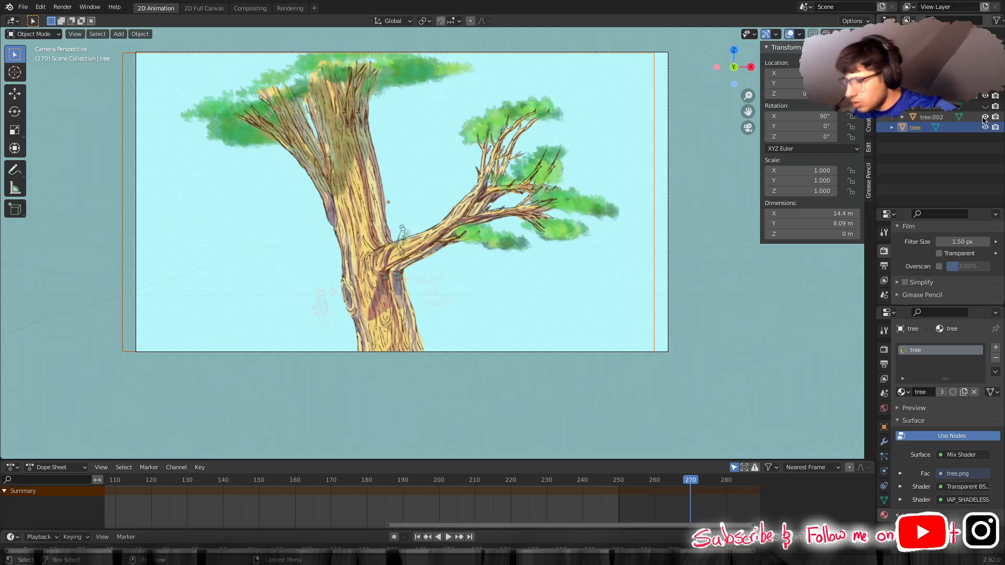
scroll(398, 325, "up", 4)
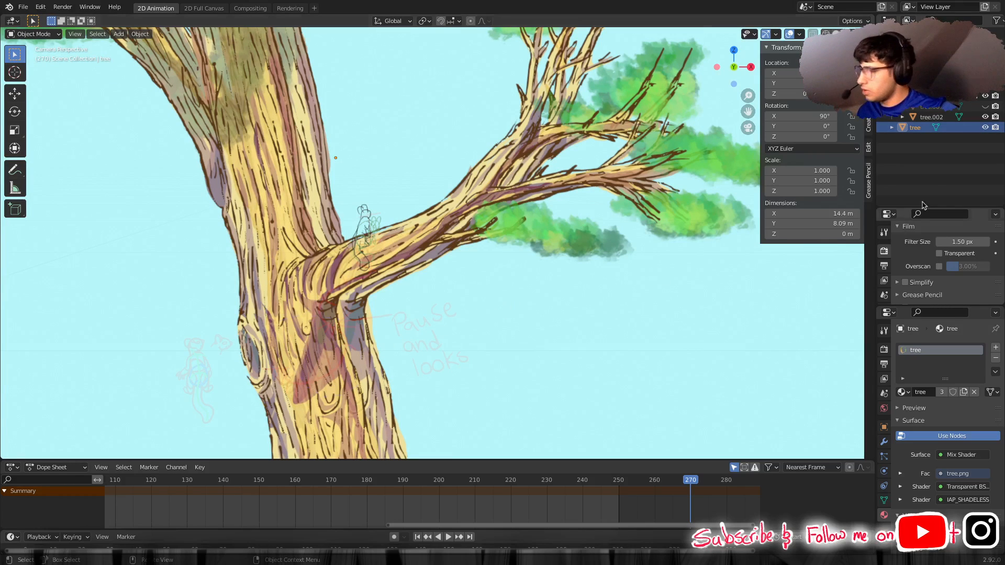
left_click(986, 107)
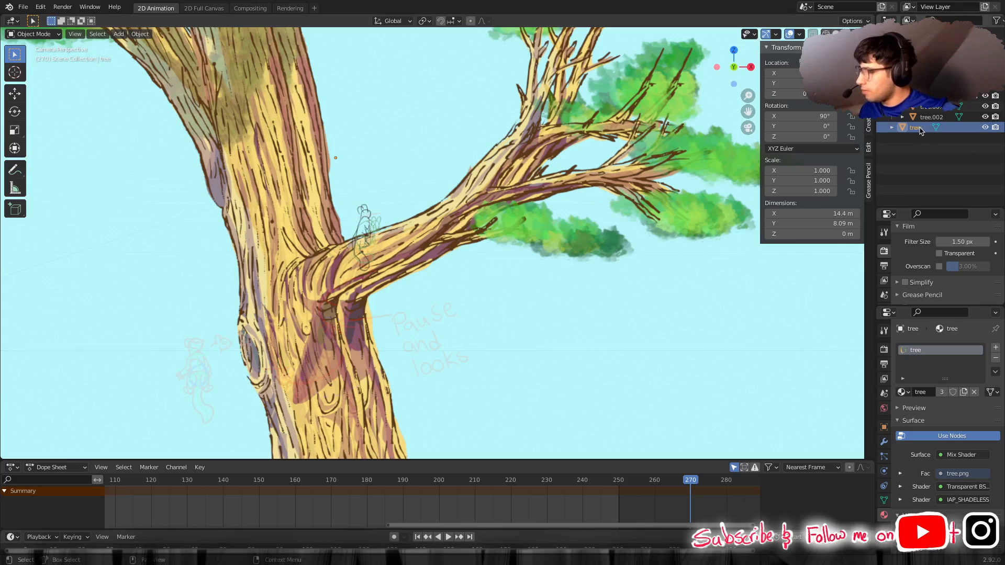
left_click_drag(921, 130, 925, 97)
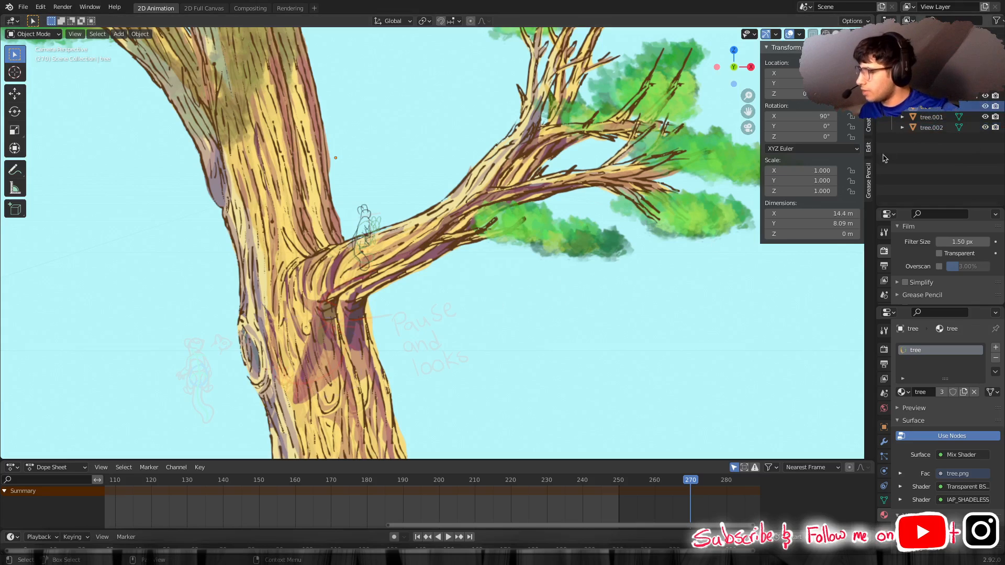
Copy tree.001's Z location of 0.120071 m to the new tree plane.
left_click(932, 117)
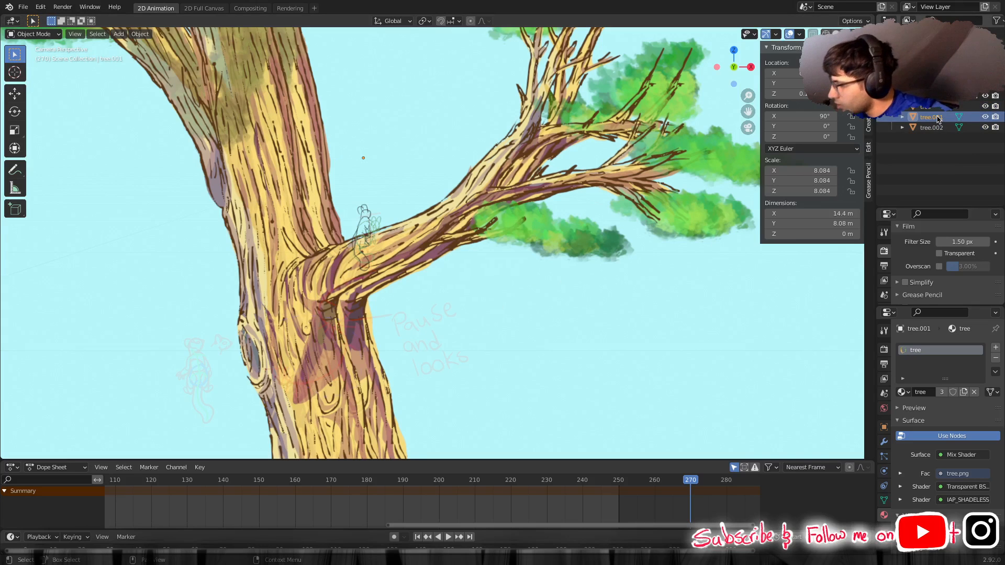
left_click(813, 94)
key("ctrl+c")
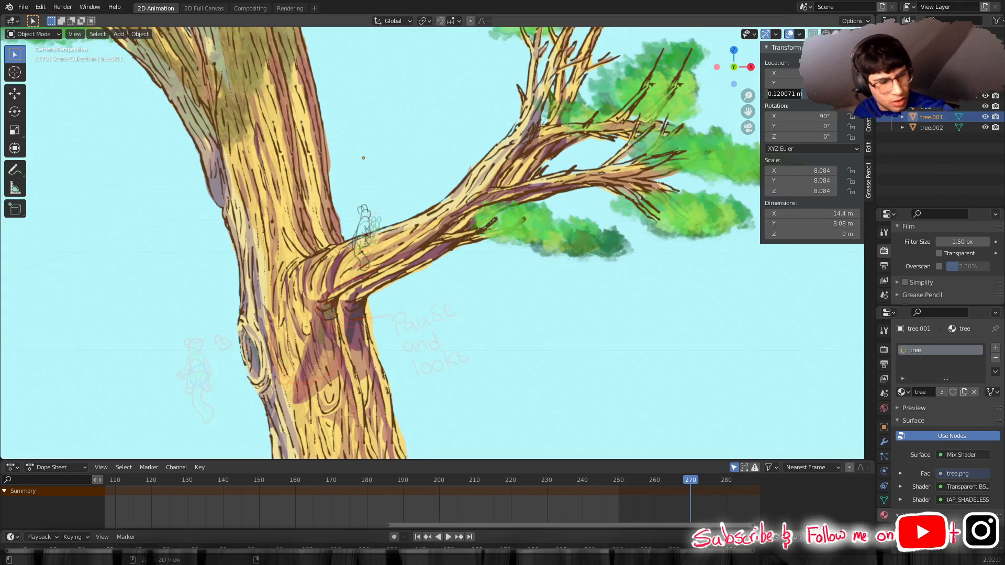
key("Return")
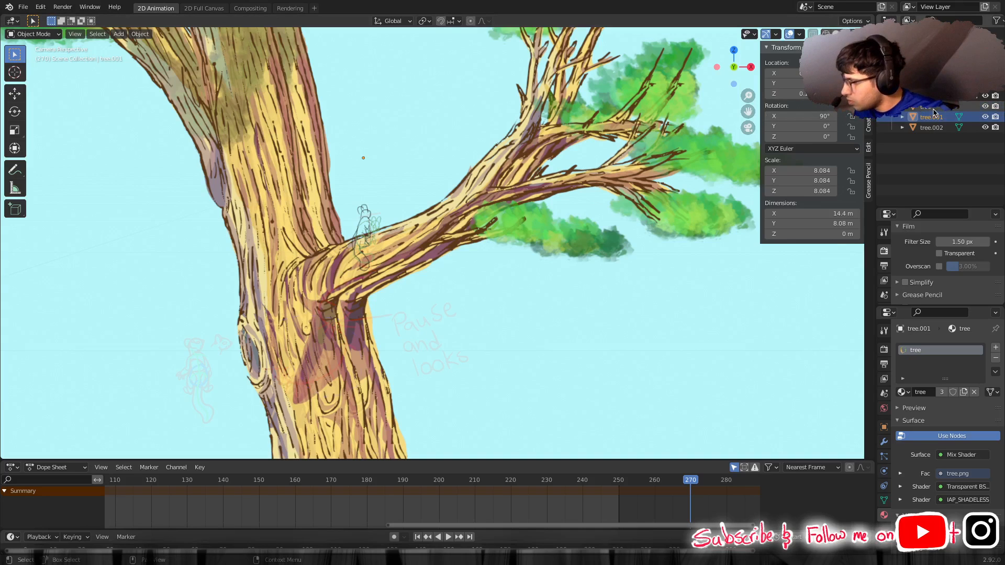
left_click(934, 109)
left_click(784, 93)
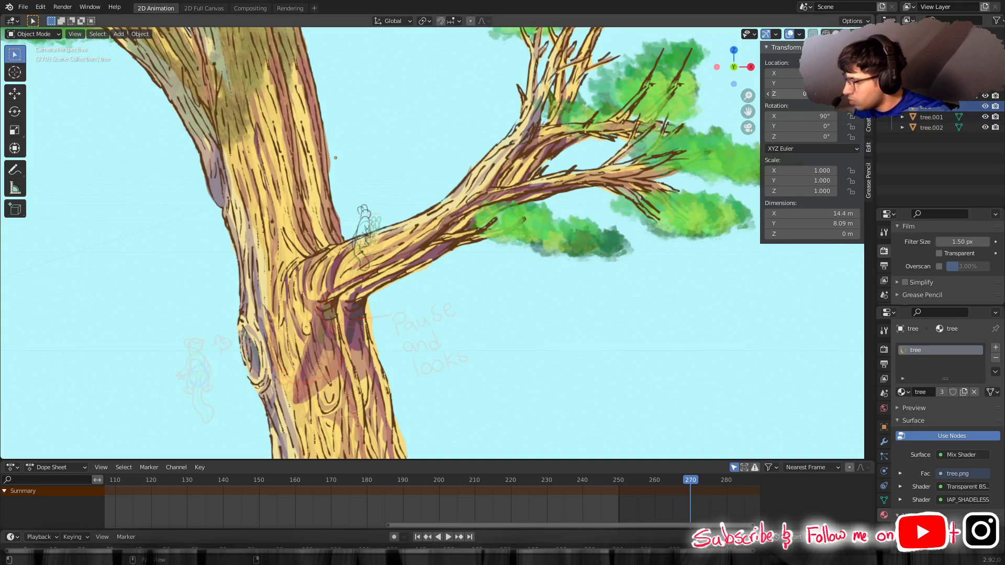
key("ctrl+v")
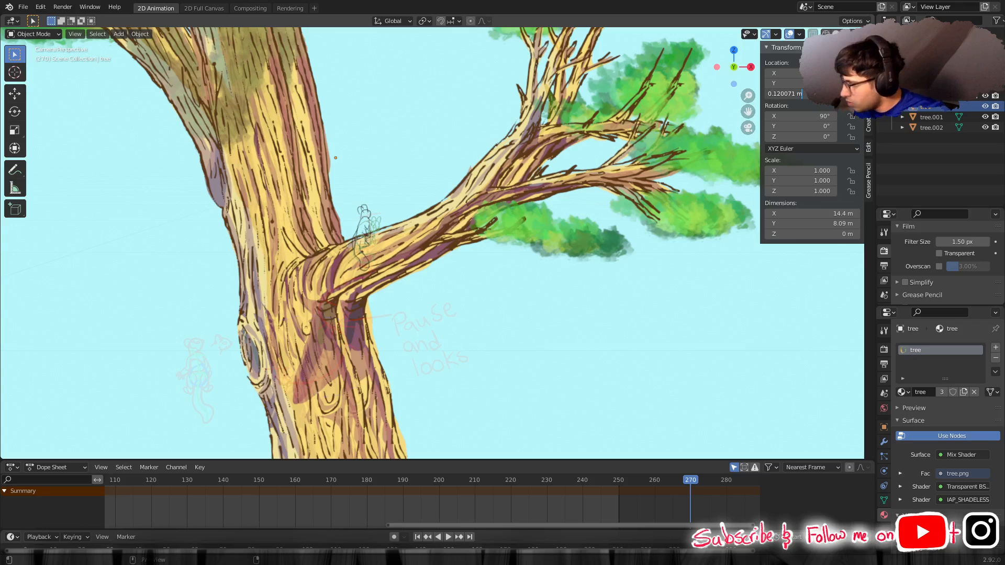
key("Return")
Copy tree.002's X location of 0.368043 m to the new tree plane.
left_click(933, 127)
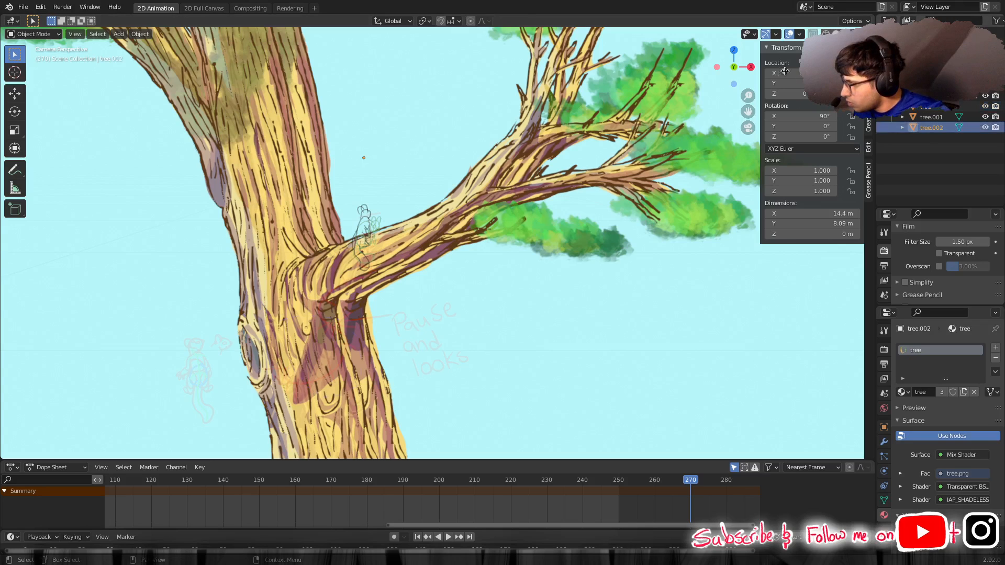
left_click(784, 73)
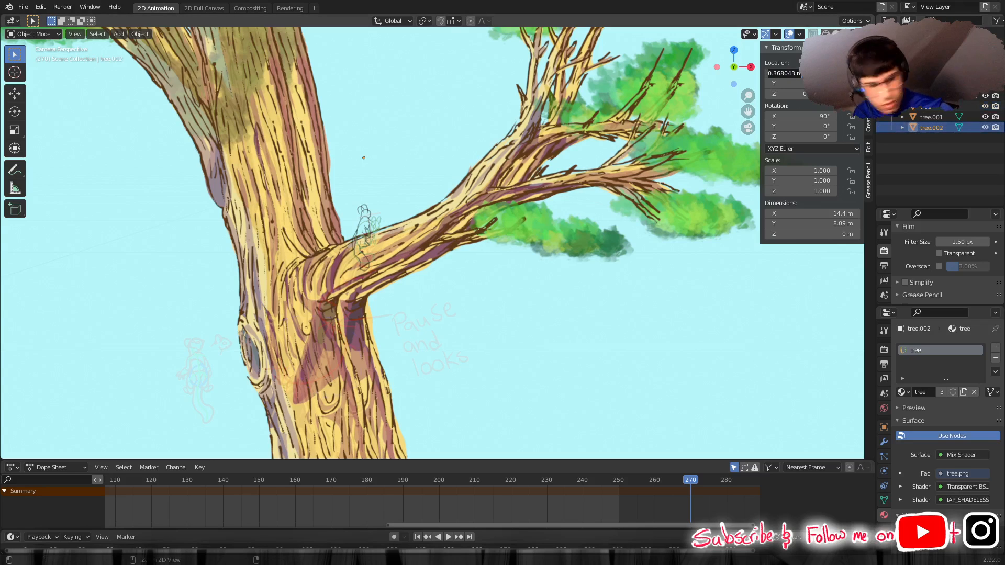
left_click(943, 111)
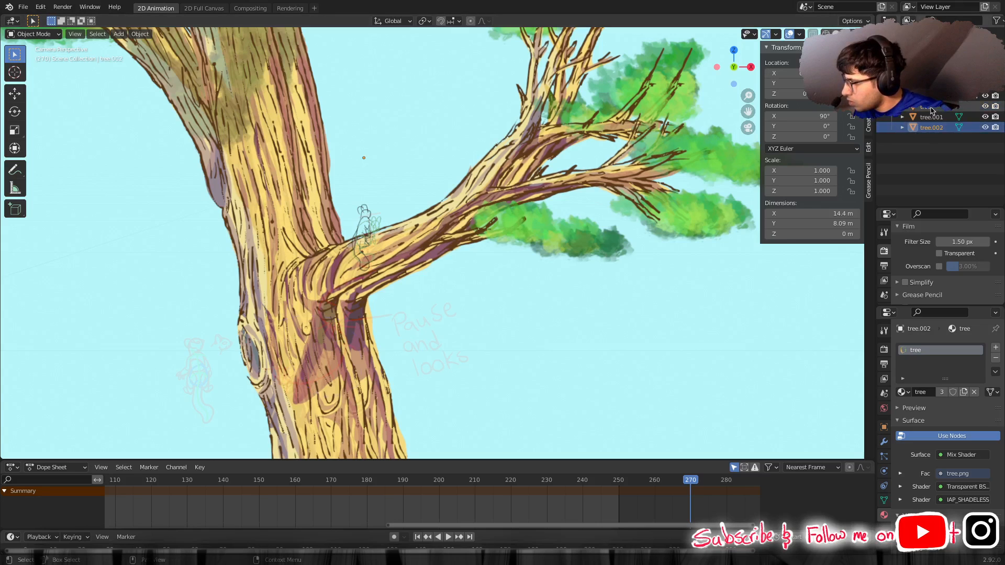
left_click(943, 108)
left_click(797, 75)
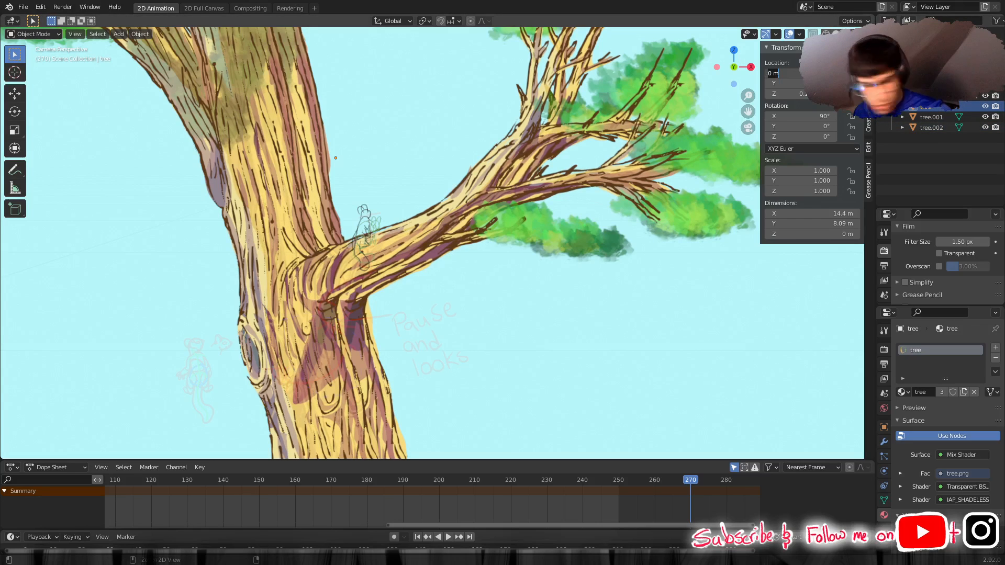
key("Return")
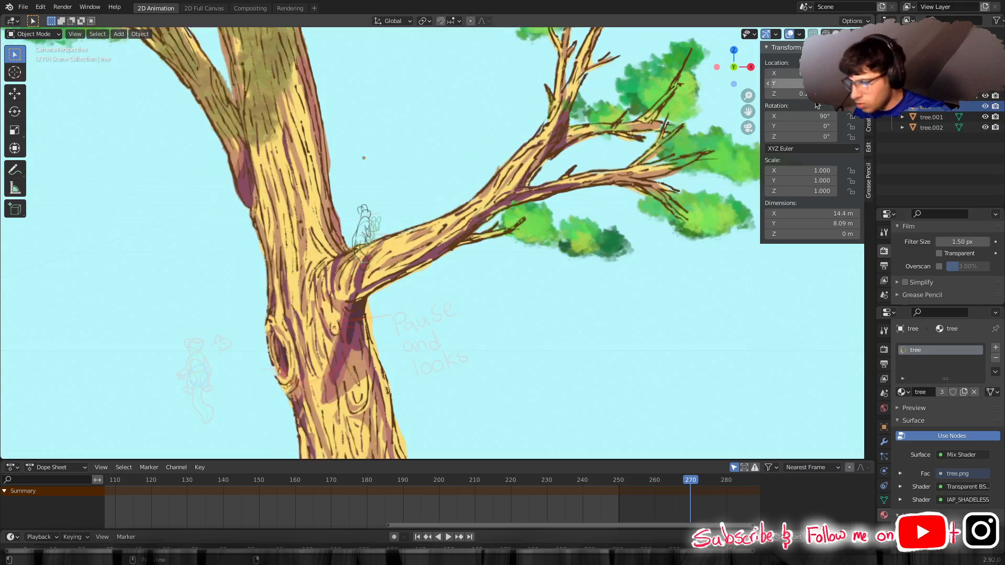
Play the animation from frame 1 with pauses to check the tree plane against the squirrel sketch, and return to frame 1.
scroll(465, 276, "down", 6)
scroll(464, 275, "up", 4)
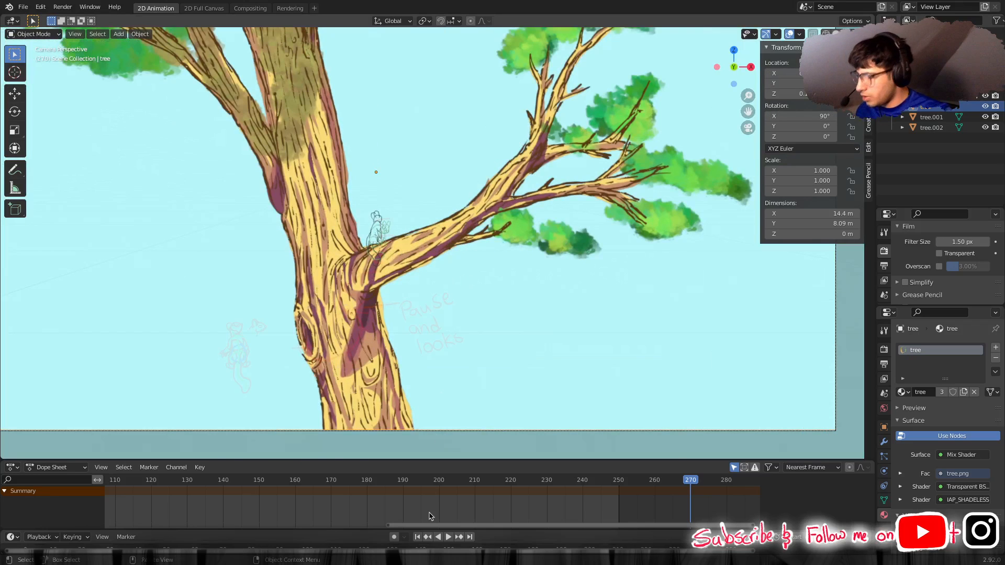
left_click(417, 537)
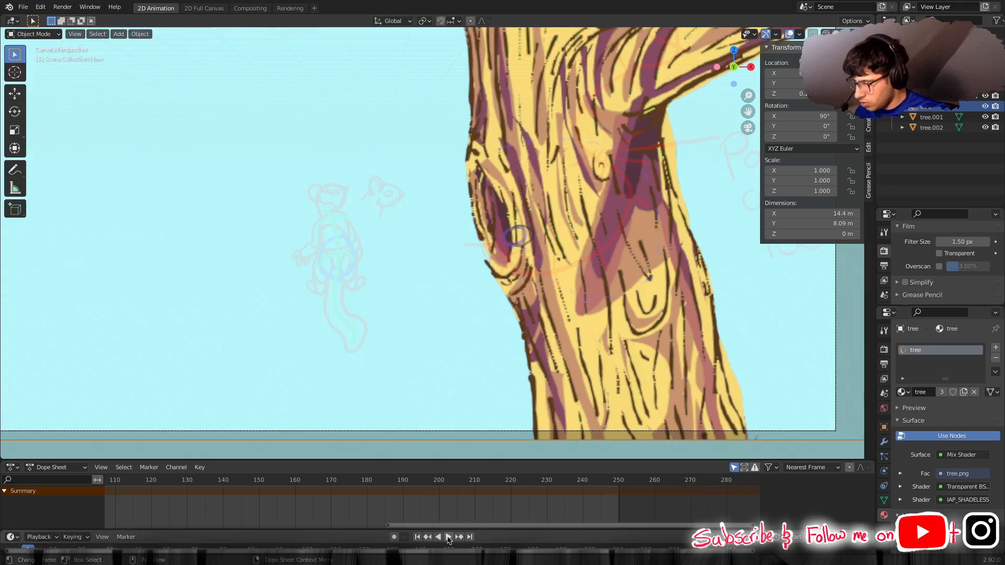
left_click(448, 539)
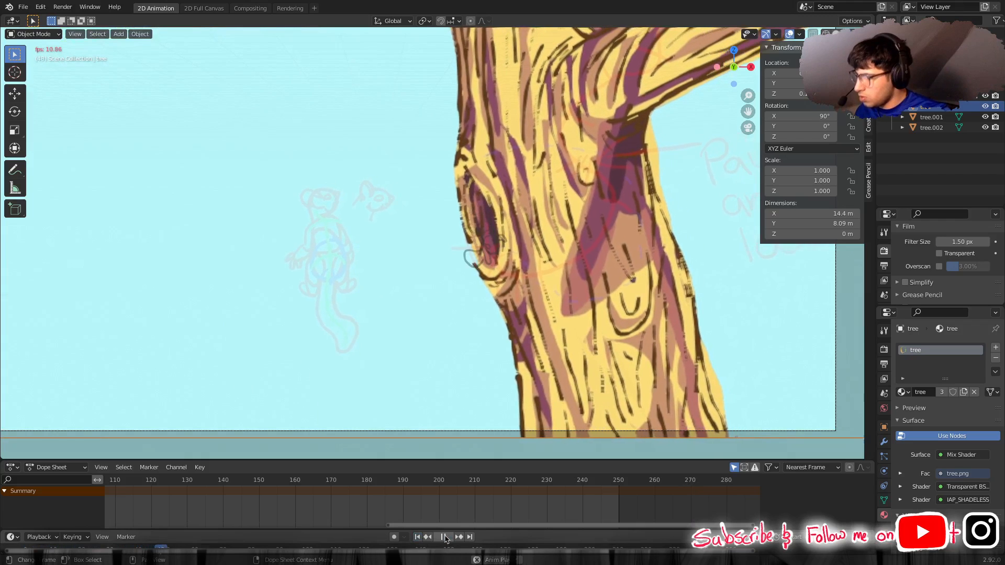
left_click(444, 537)
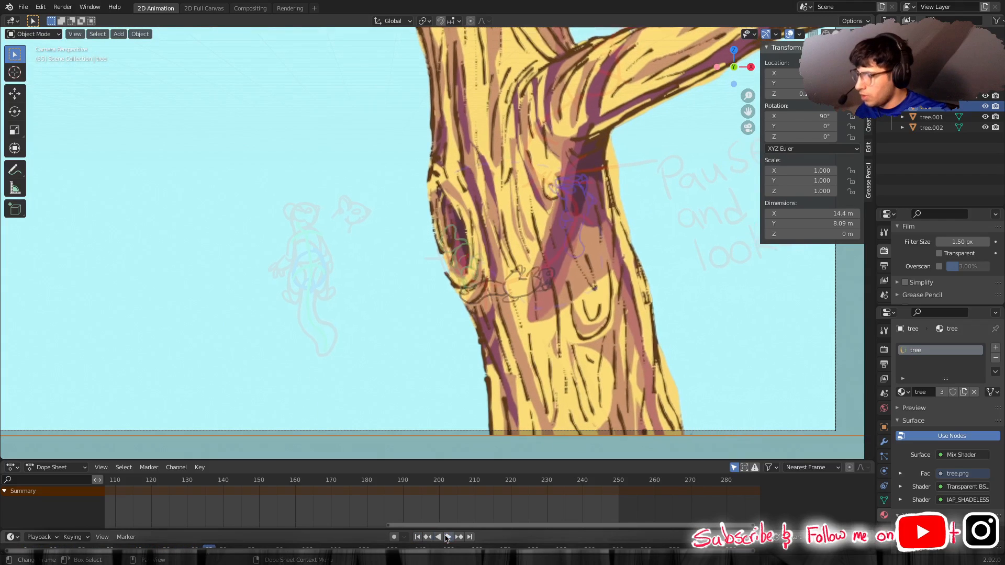
left_click(447, 538)
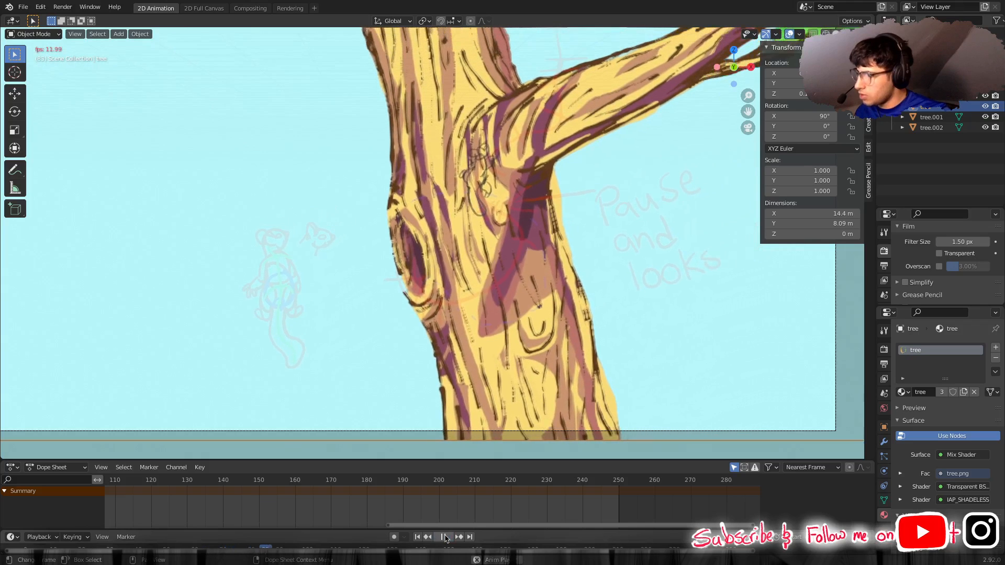
left_click(445, 538)
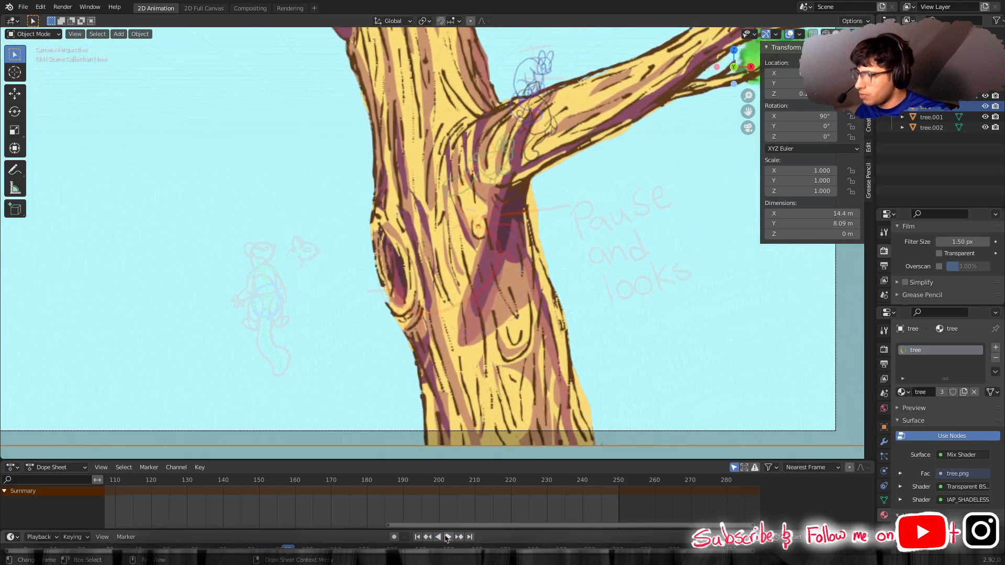
left_click(446, 538)
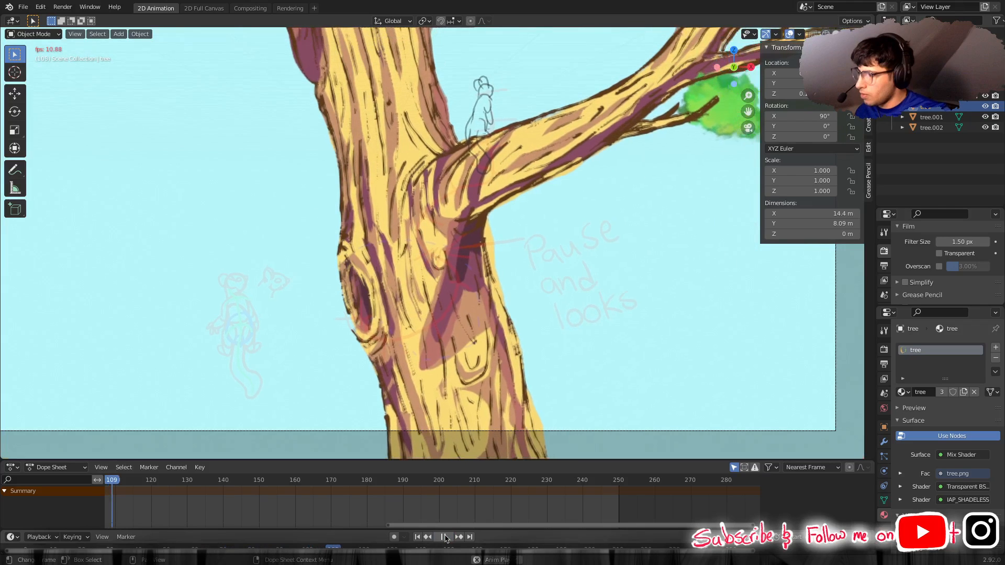
left_click(444, 538)
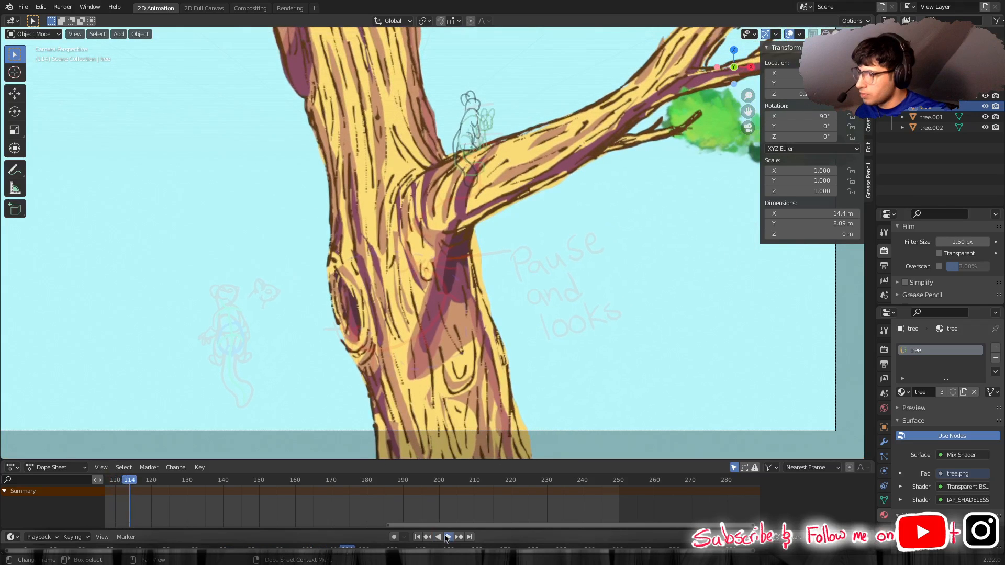
left_click(447, 538)
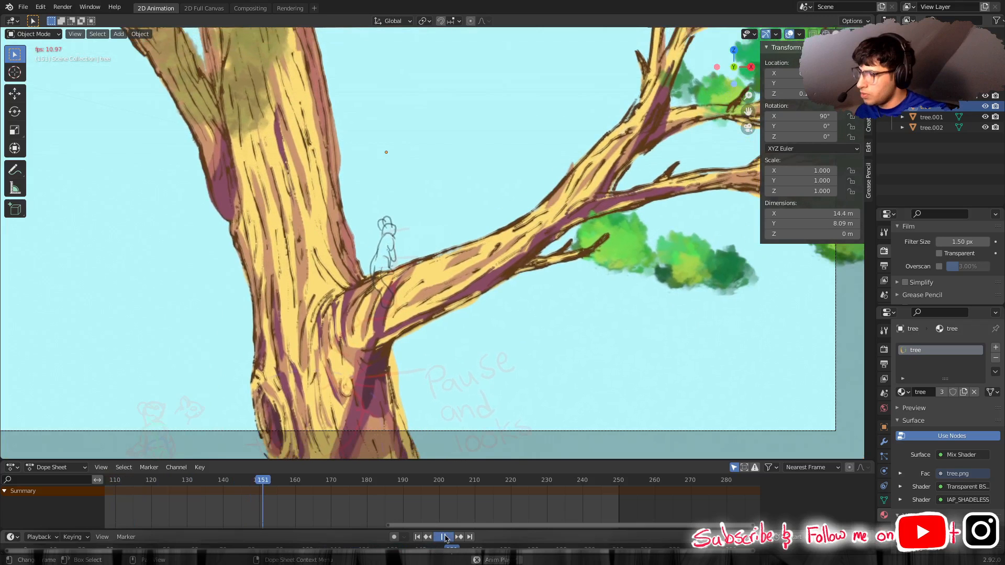
left_click(446, 538)
left_click(446, 538)
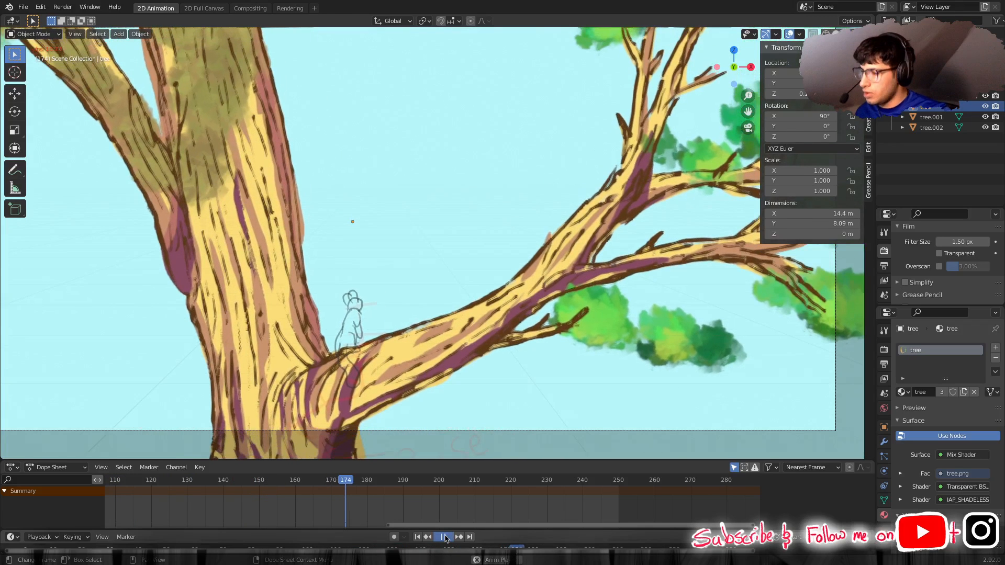
left_click(445, 538)
left_click(417, 537)
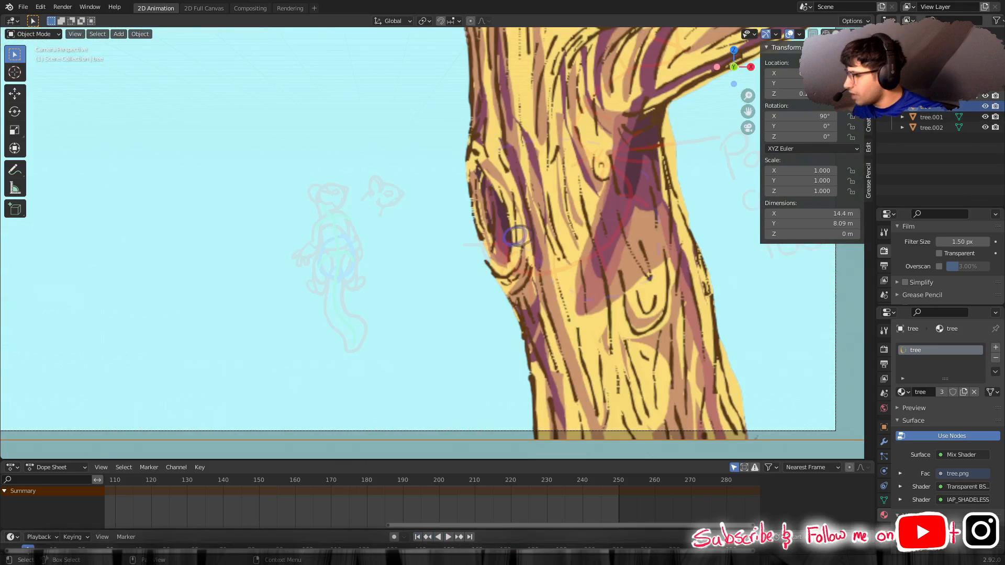
Disable the grass object's Noise modifier for both the render and the viewport display.
left_click(892, 96)
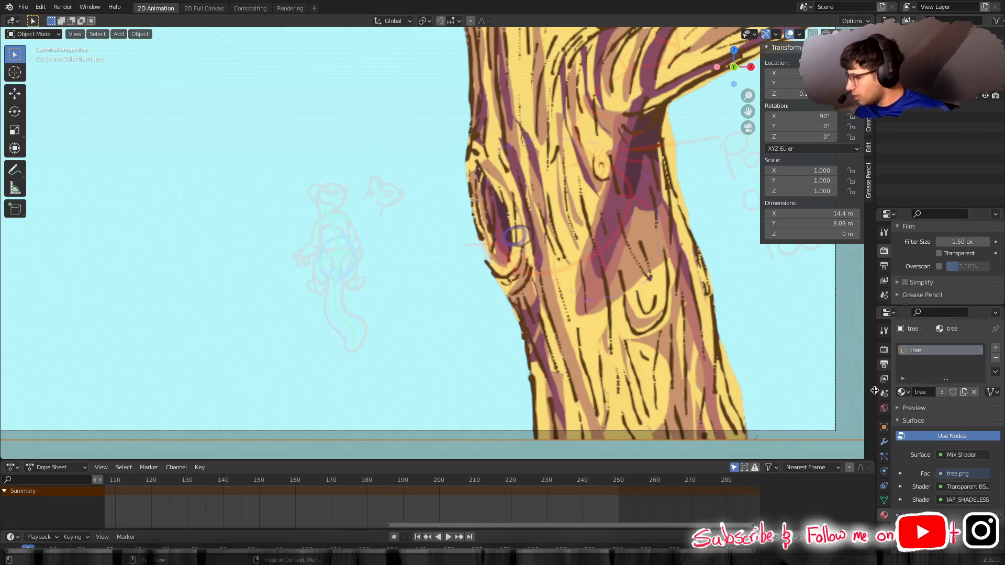
left_click(913, 74)
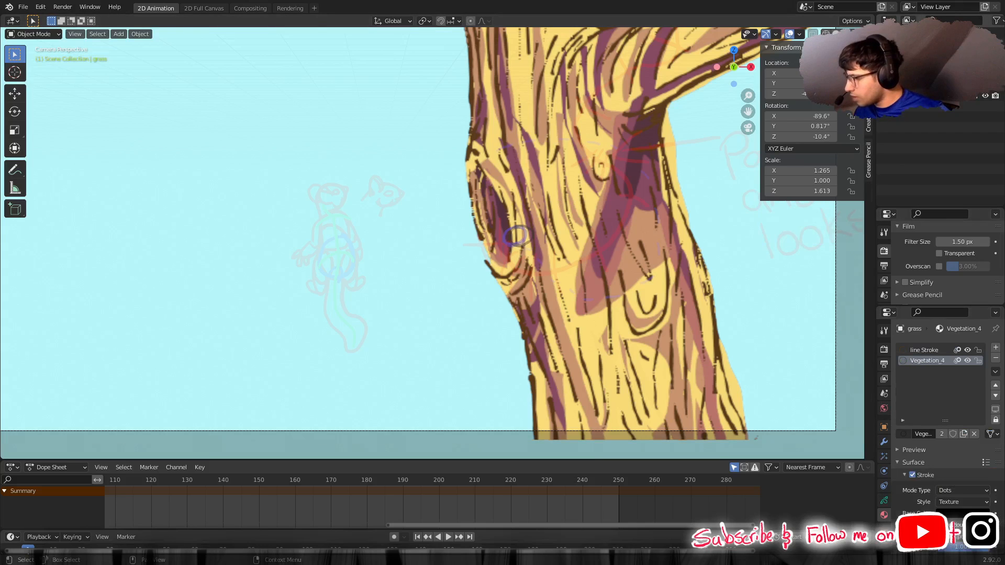
left_click(885, 443)
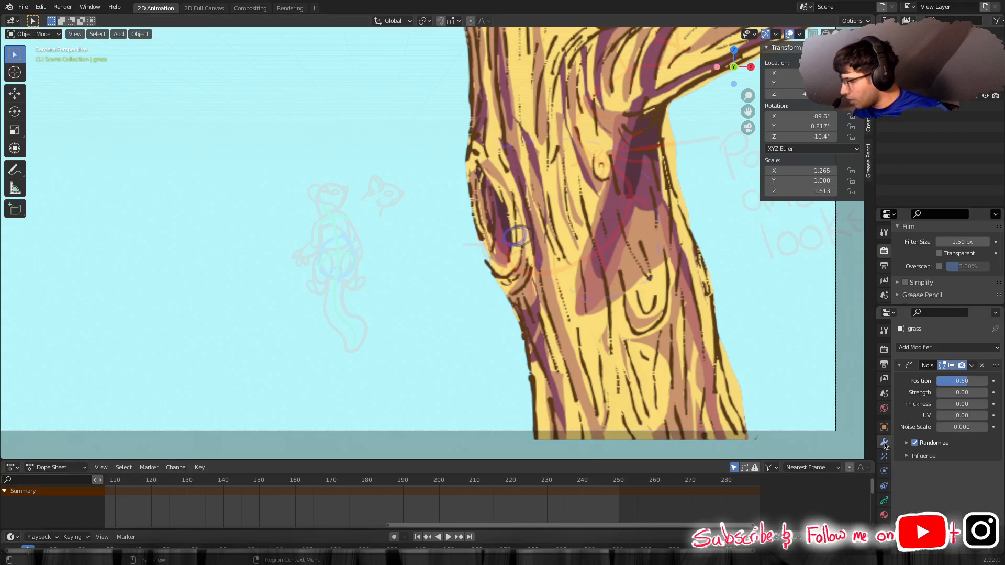
left_click(962, 366)
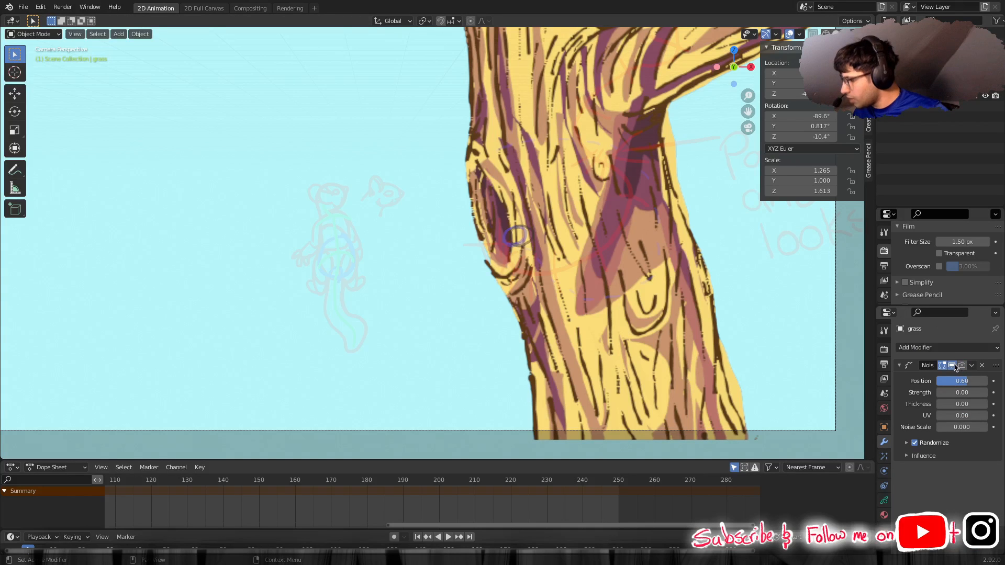
left_click(953, 366)
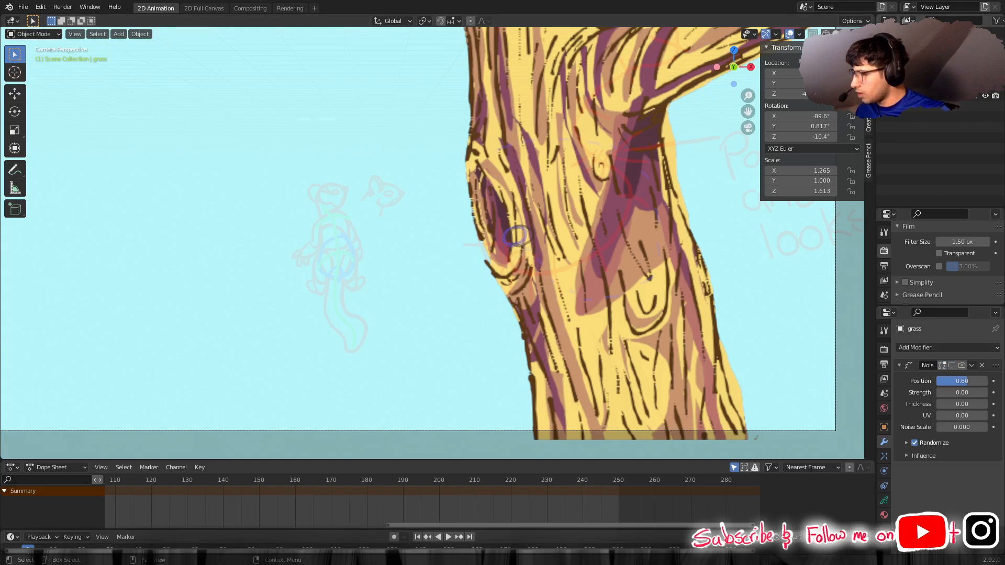
Toggle the grass's visibility to check it under the tree, leaving both the grass and the tree planes hidden.
left_click(986, 76)
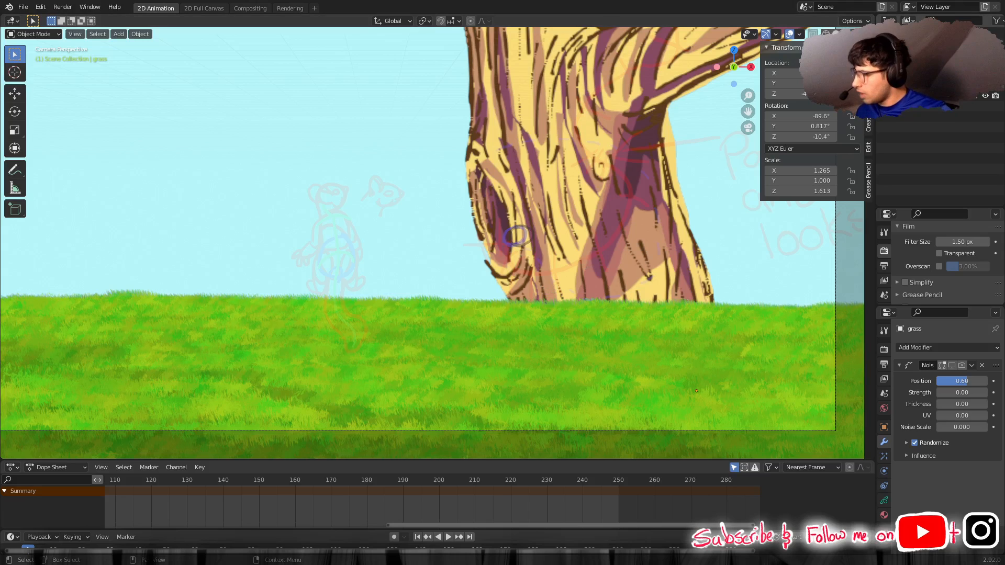
key("h")
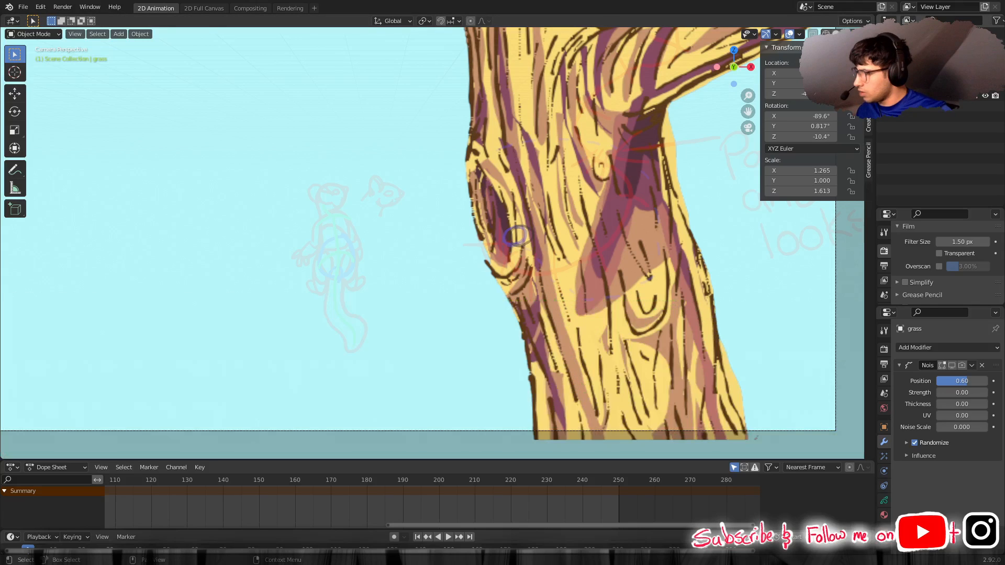
key("h")
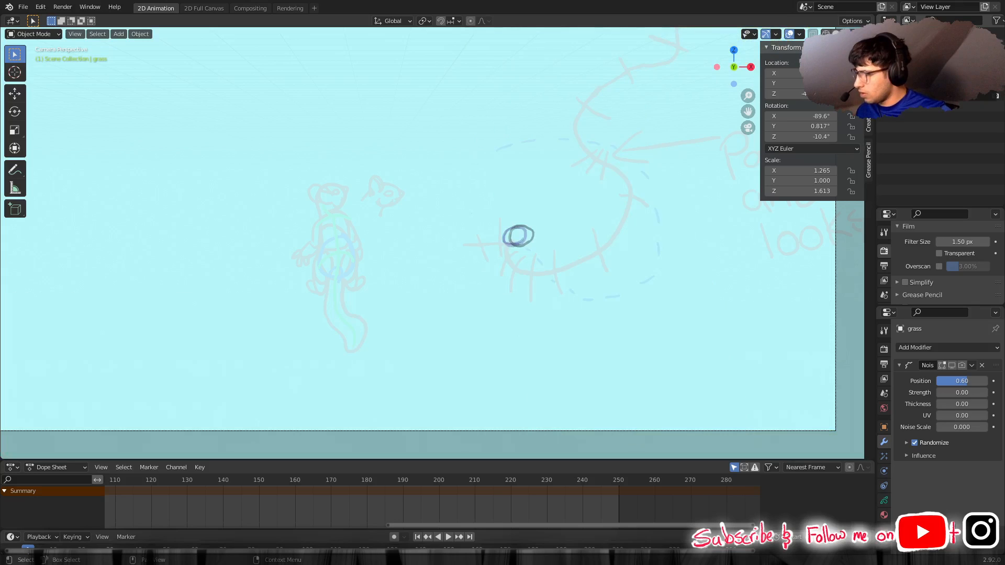
key("alt+h")
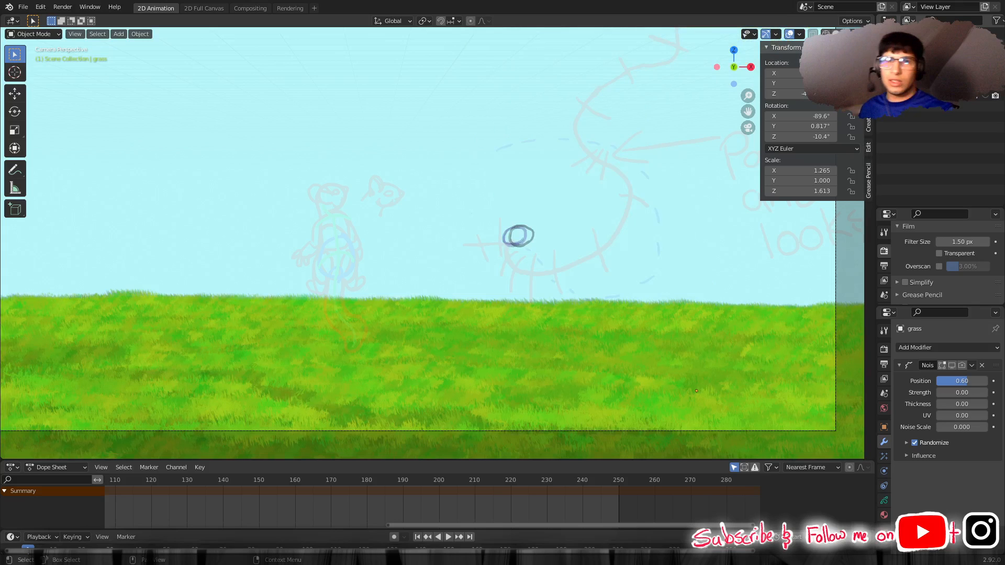
key("h")
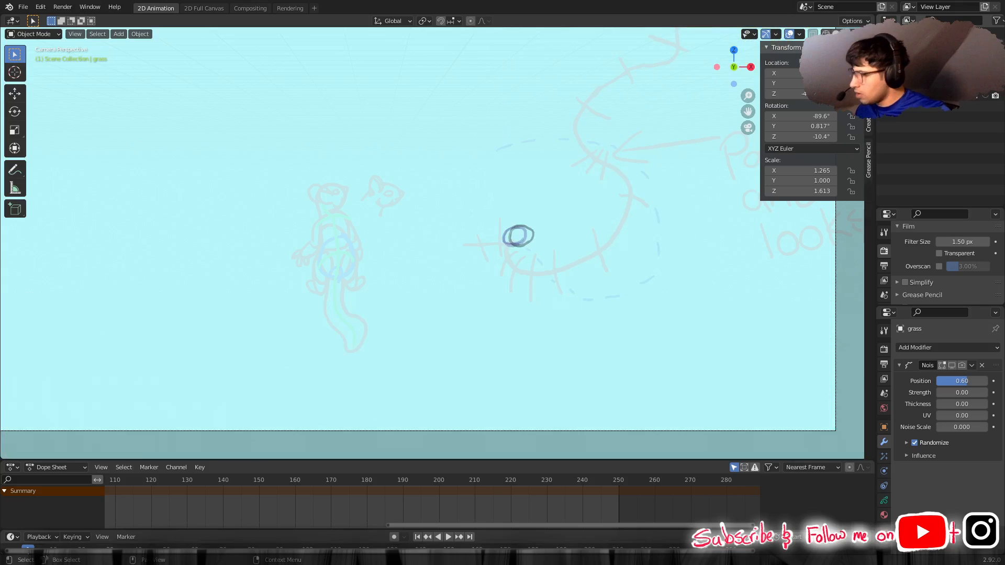
Leave the camera view, select the camera and set the current frame to its last keyframe at frame 262.
middle_click_drag(611, 240, 485, 285)
scroll(608, 251, "down", 6)
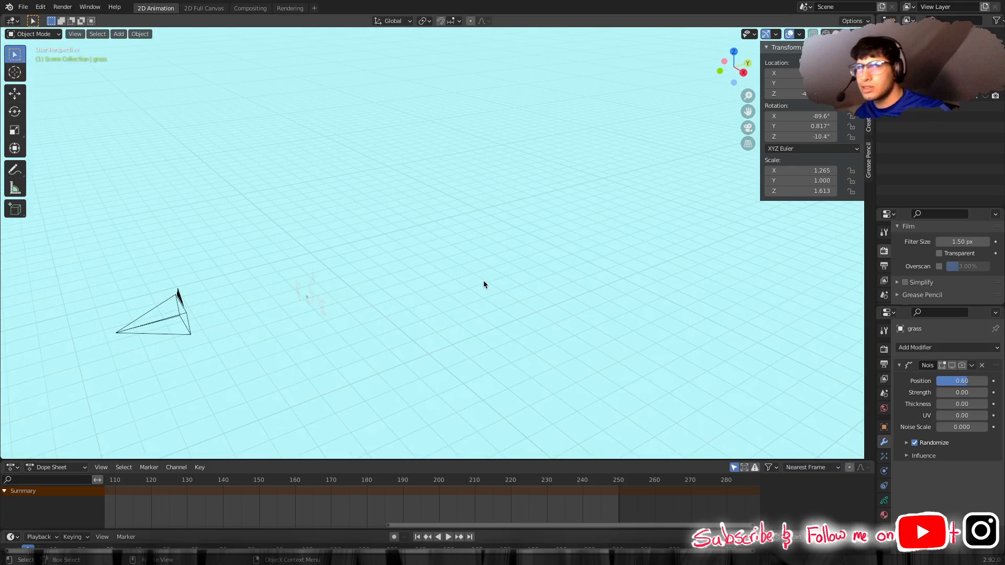
mouse_move(351, 312)
middle_mouse_down()
mouse_move(318, 317)
mouse_move(330, 312)
middle_mouse_up()
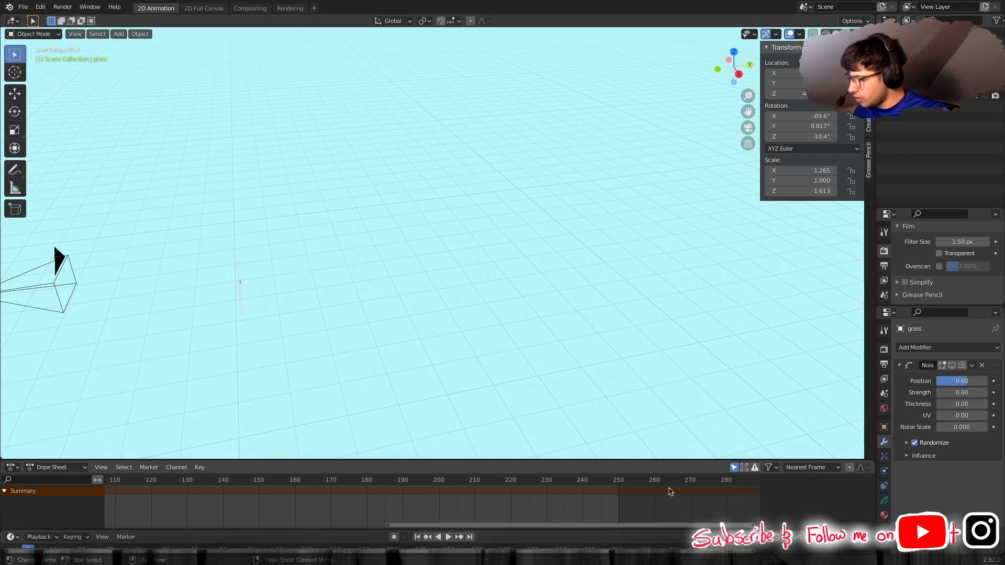
left_click(65, 257)
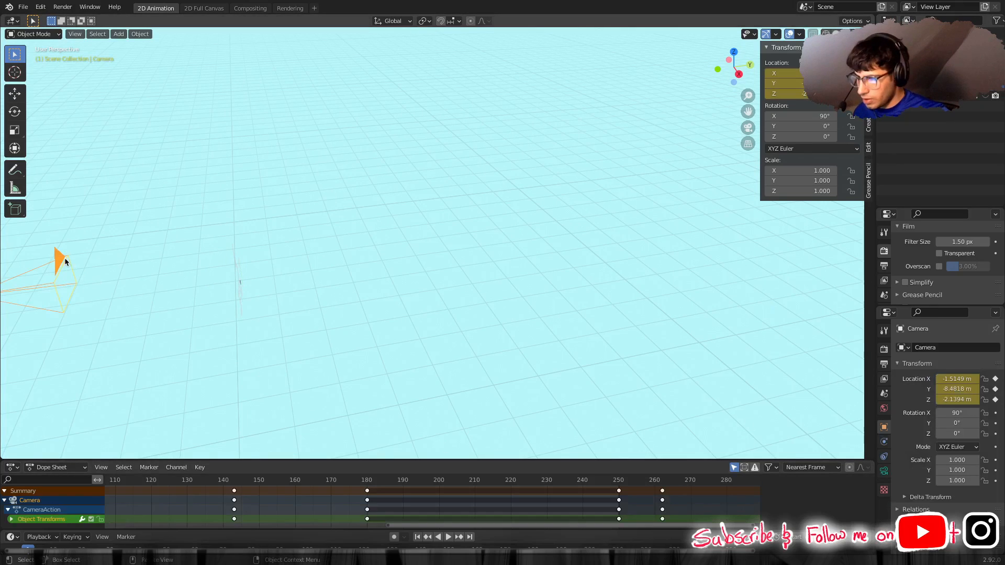
left_click(663, 481)
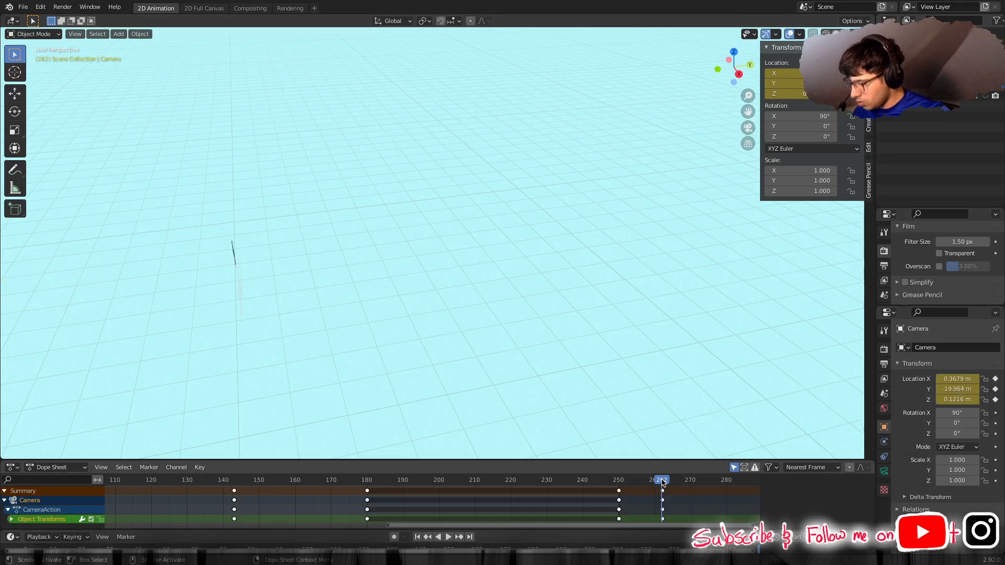
left_click(666, 481)
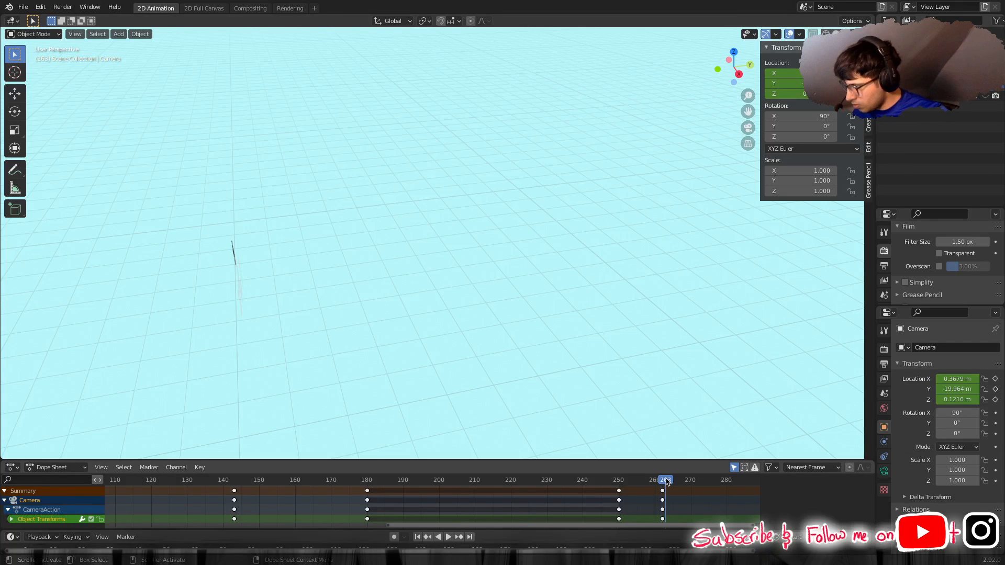
key("Left")
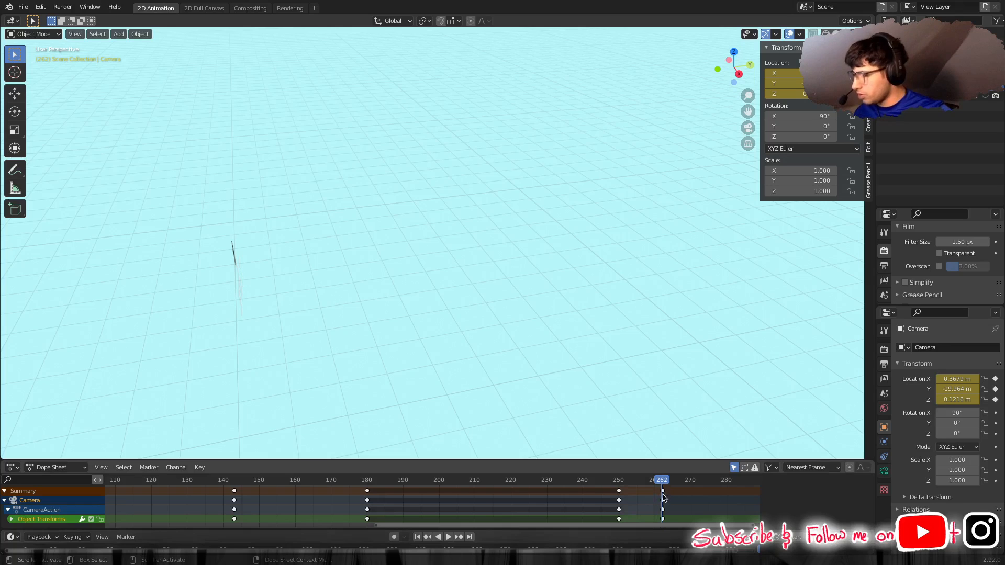
Examine the camera's keyframes in the Dope Sheet from frame 180 up to the last one at frame 262.
scroll(663, 496, "up", 1)
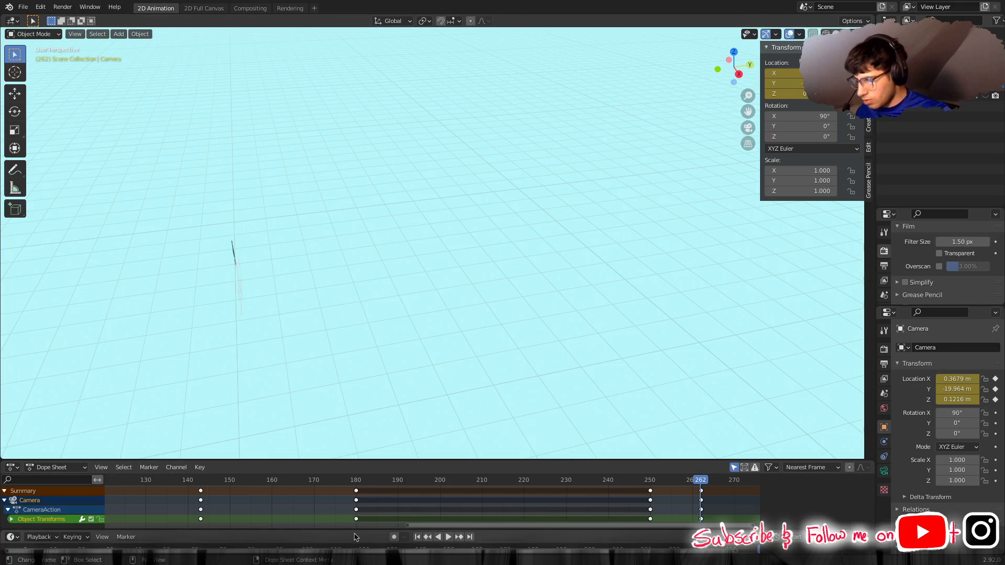
mouse_move(357, 528)
left_mouse_down()
mouse_move(359, 508)
mouse_move(360, 526)
left_mouse_up()
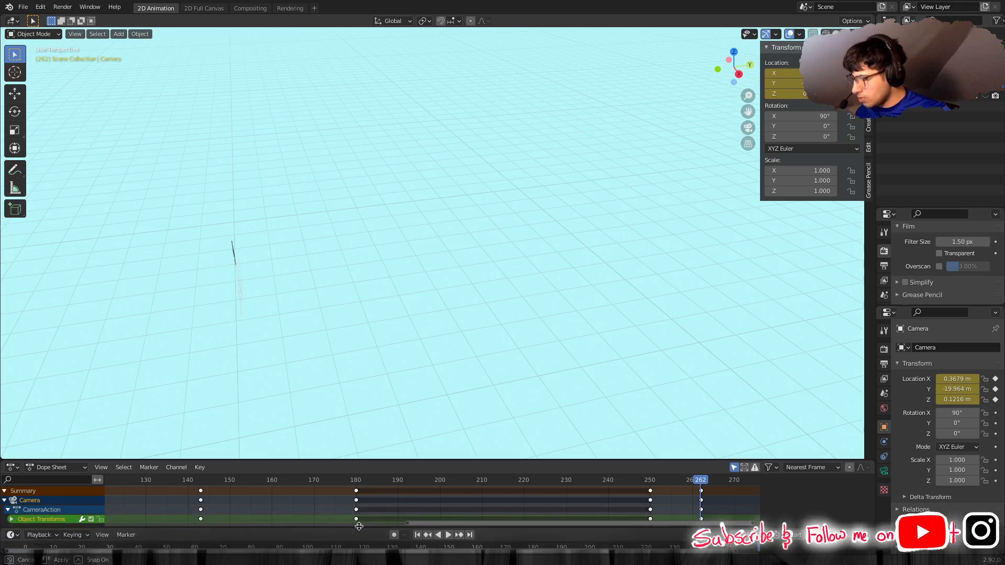
key("Home")
scroll(708, 511, "up", 2)
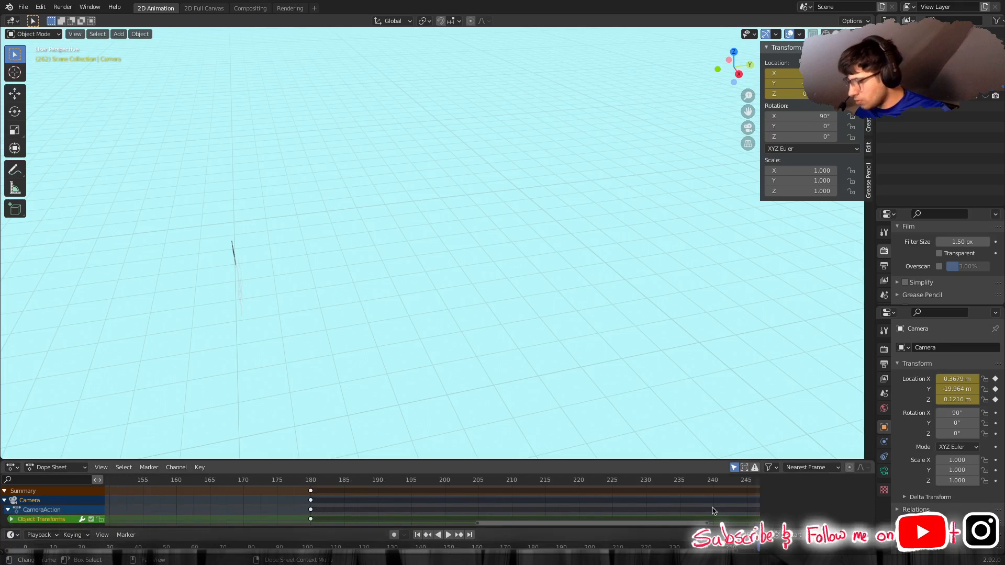
middle_click_drag(708, 511, 578, 499)
scroll(578, 499, "up", 1)
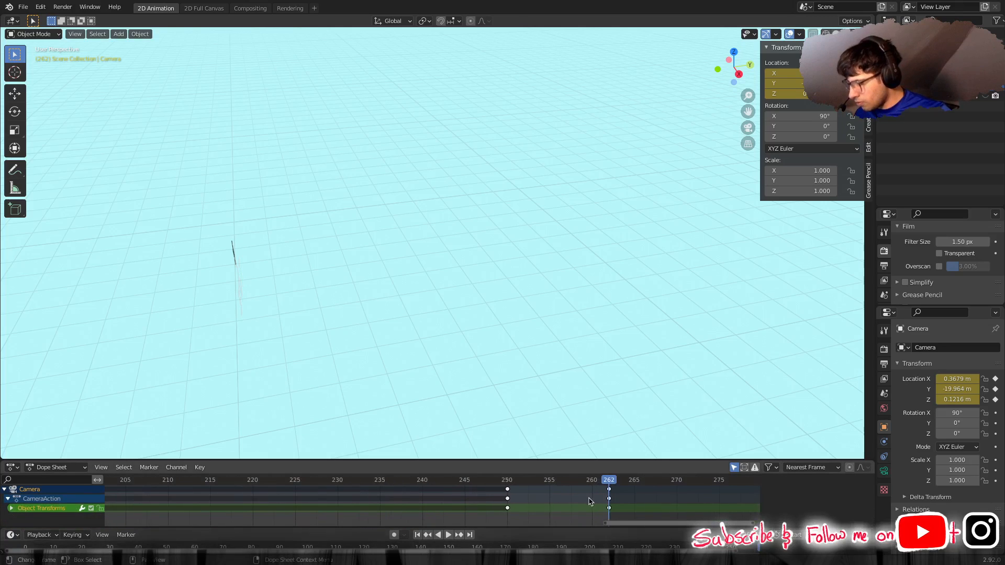
Show the grass to check it from the top and through the camera at frame 262, and hide it again.
mouse_move(309, 315)
middle_mouse_down()
mouse_move(328, 312)
mouse_move(321, 317)
middle_mouse_up()
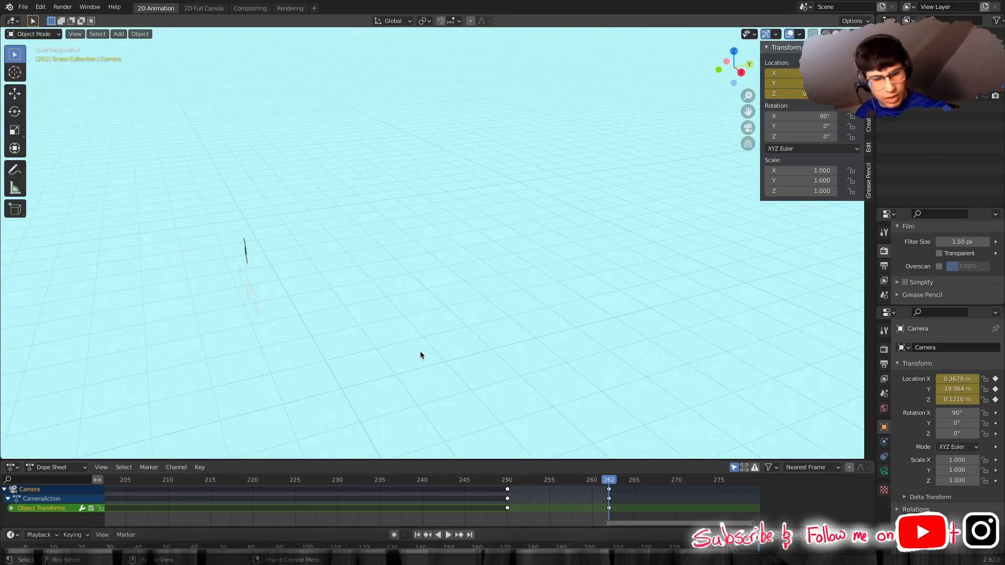
key("KP_7")
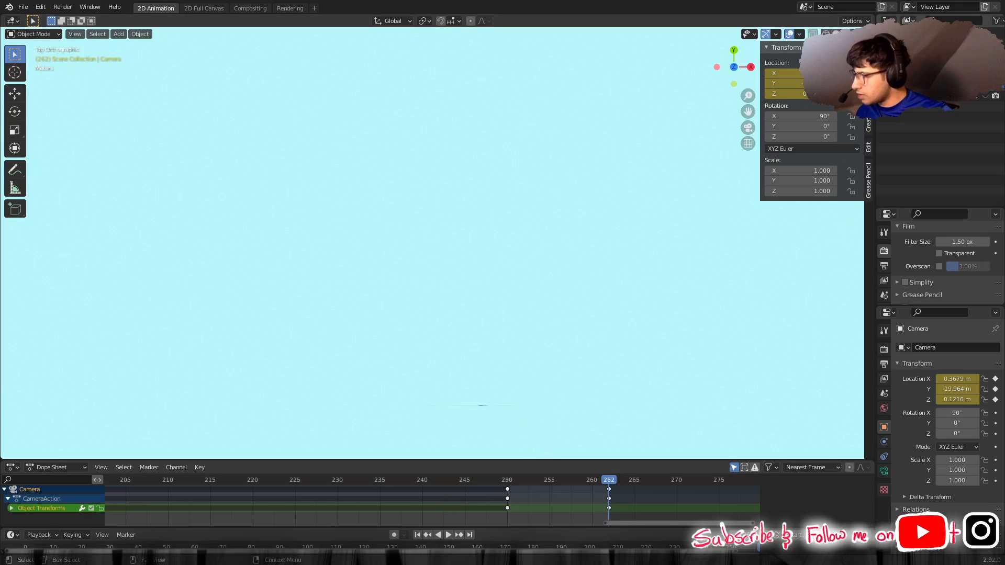
left_click(985, 86)
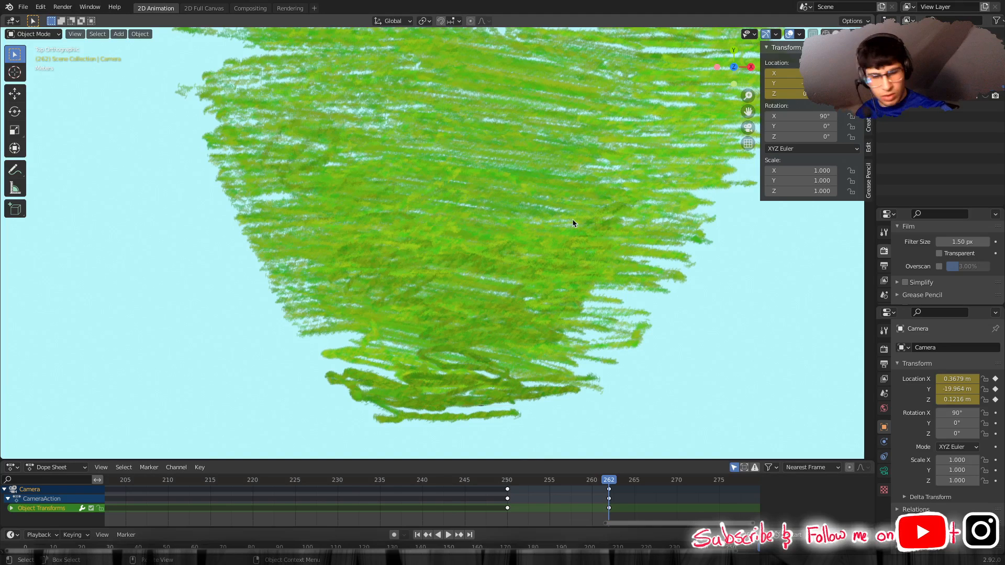
key("KP_0")
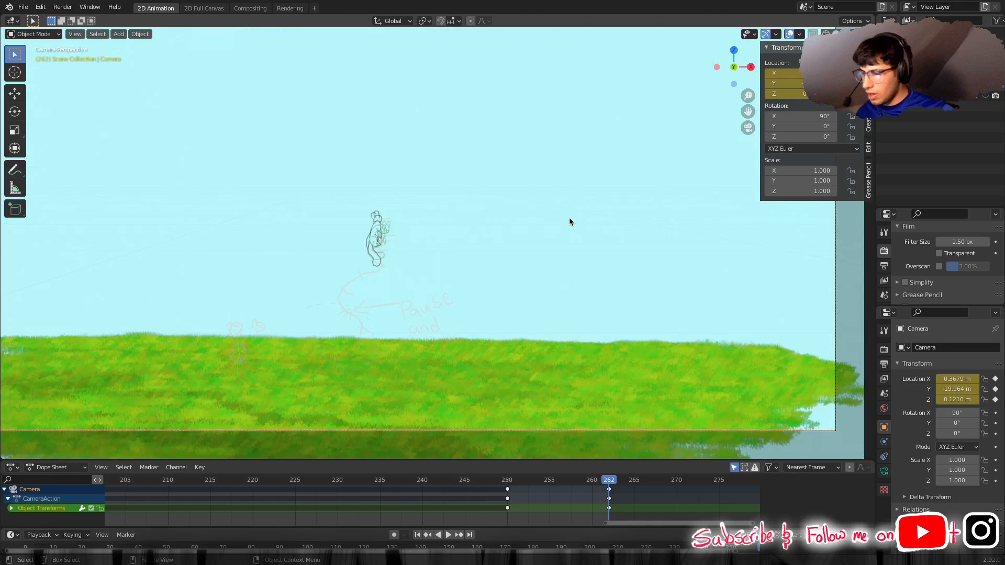
key("ctrl+z")
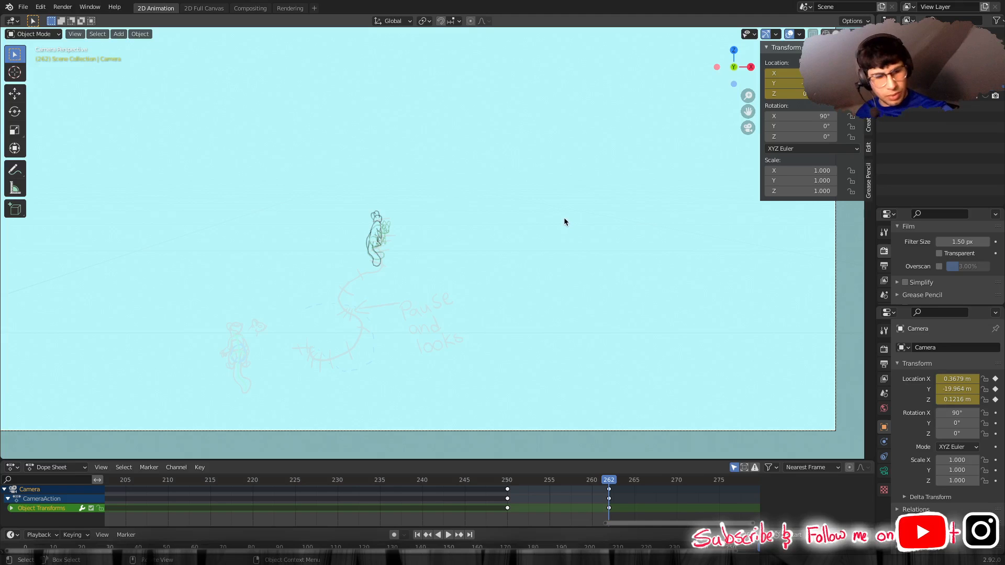
Compare the scene from the top and through the camera at frame 262, ending in the top orthographic view.
key("KP_7")
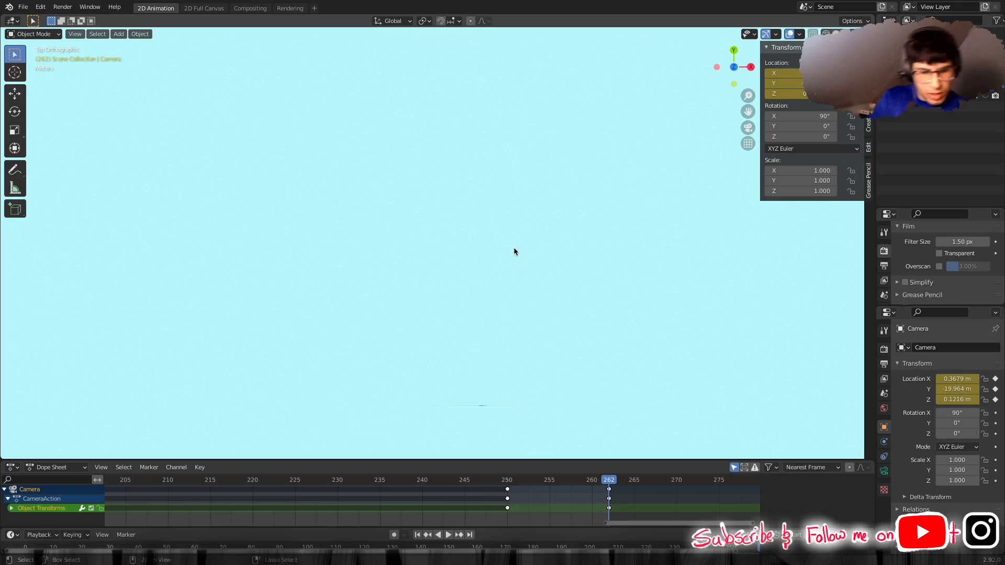
key("KP_0")
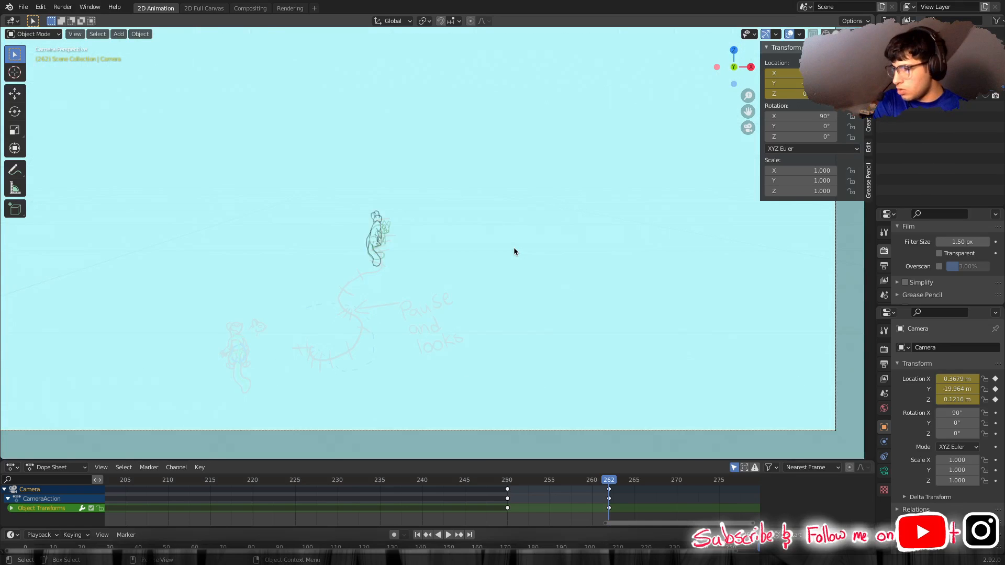
key("KP_7")
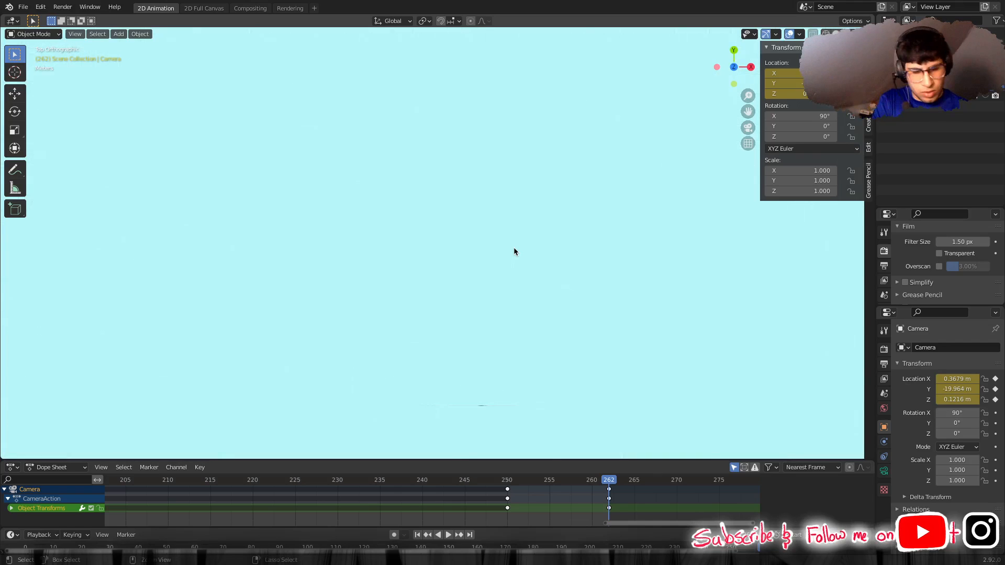
key("KP_0")
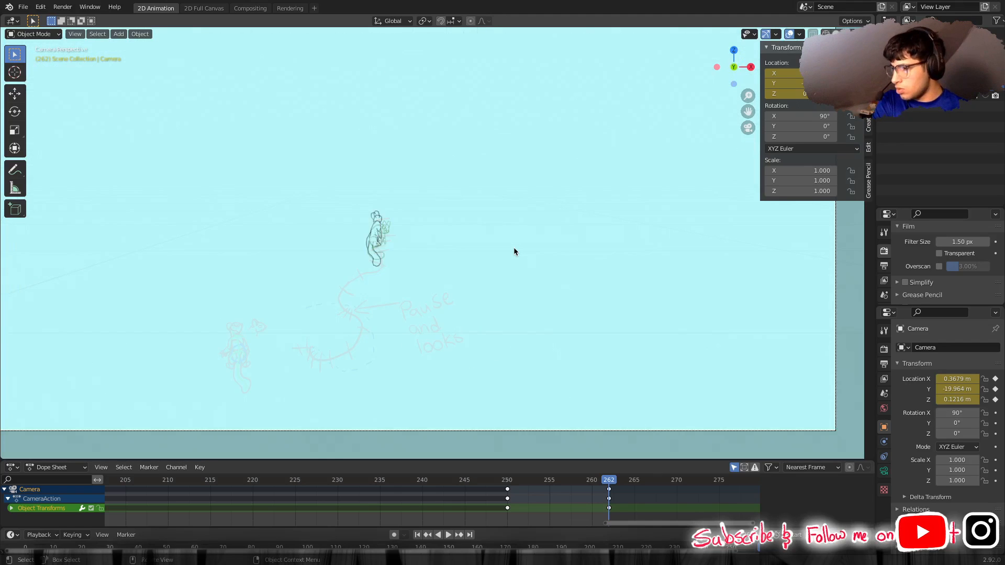
key("KP_7")
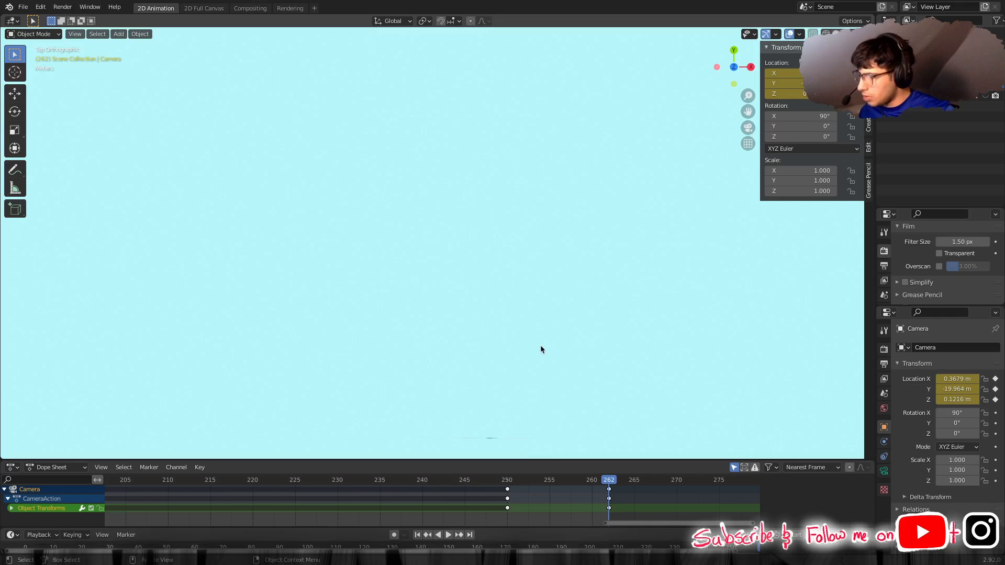
Look through the scene camera and lock the camera to the view.
scroll(541, 349, "up", 3)
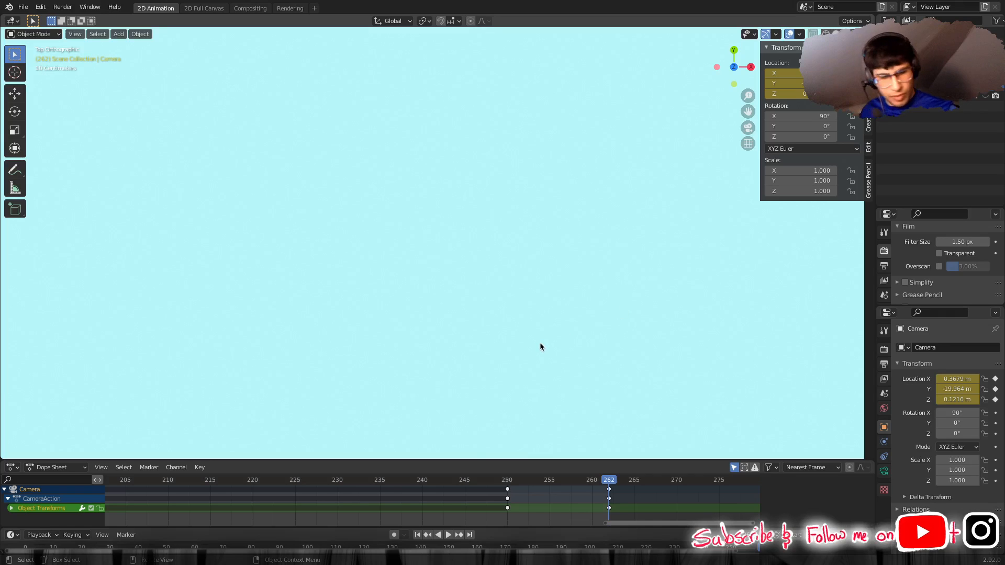
key("KP_0")
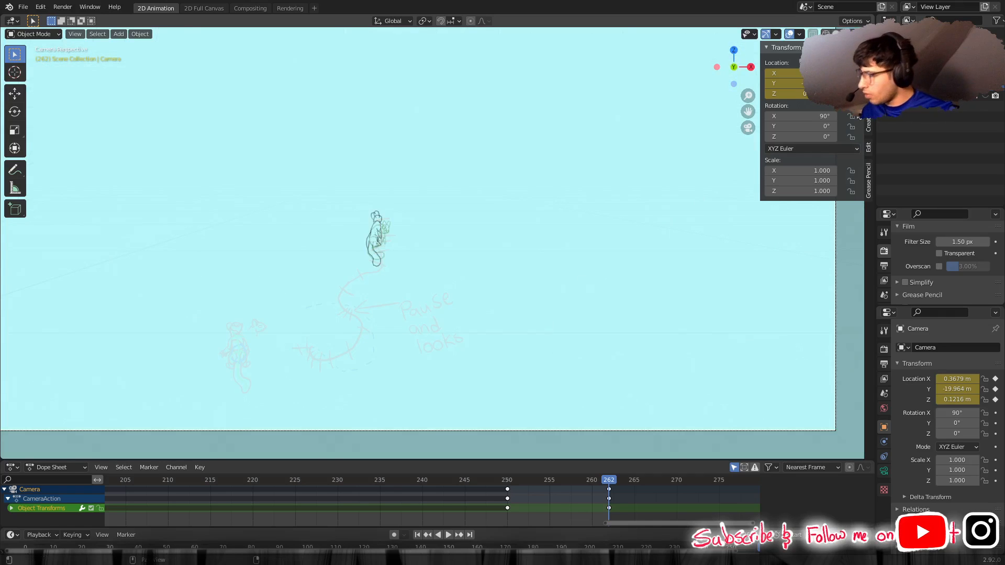
left_click(868, 95)
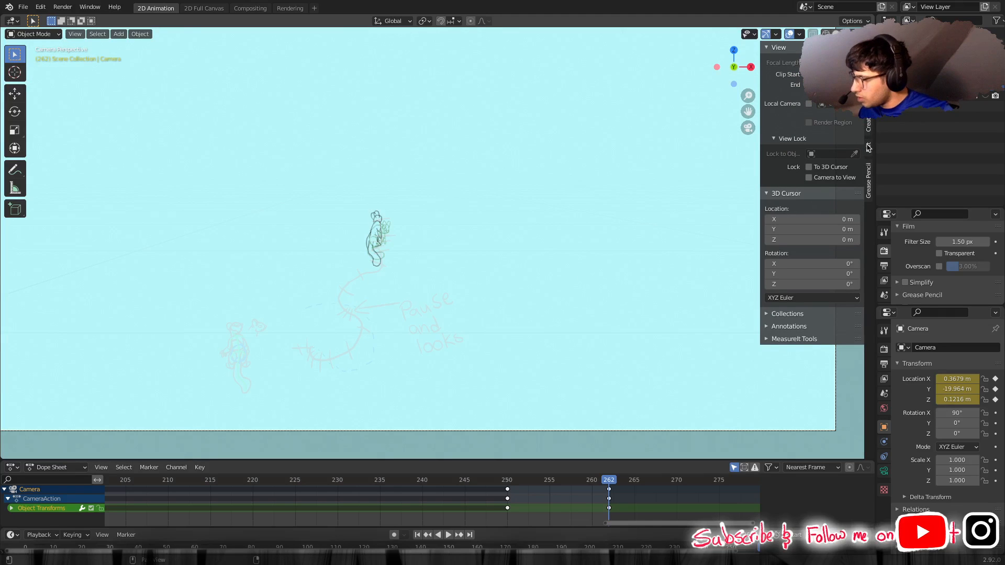
left_click(809, 178)
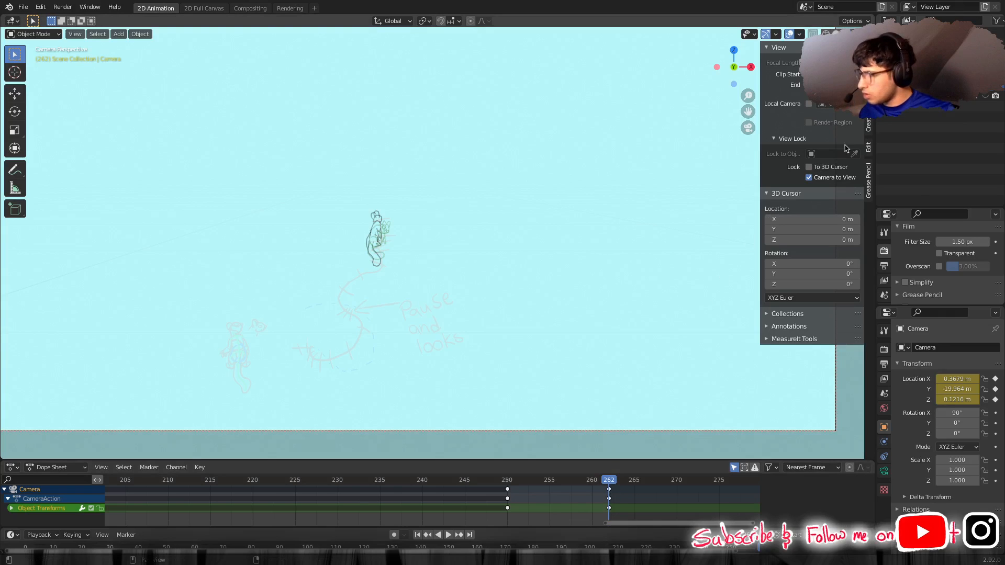
Clear the camera's location and rotation at frame 262 so it sits at the origin, facing straight down.
left_click(869, 52)
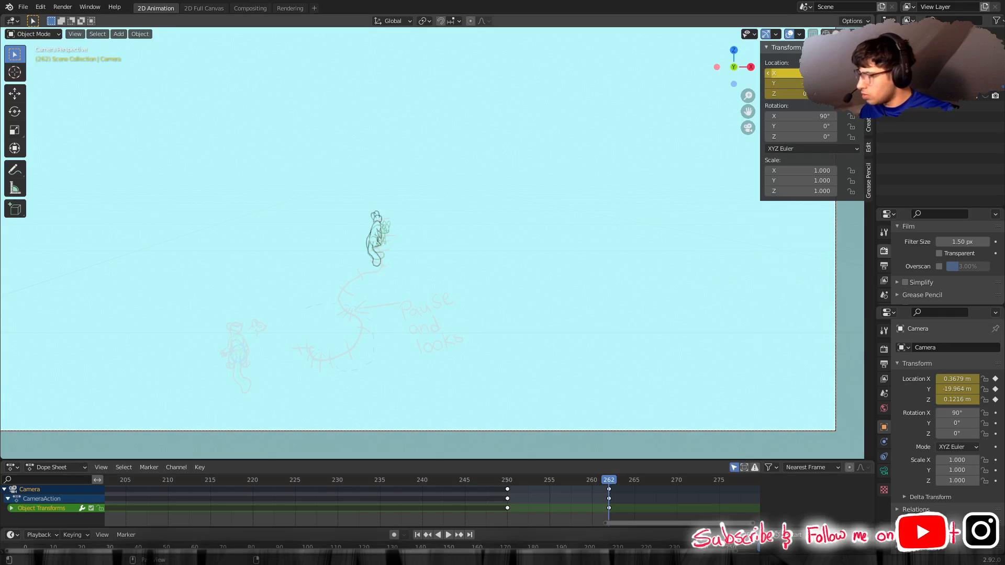
left_click(807, 73)
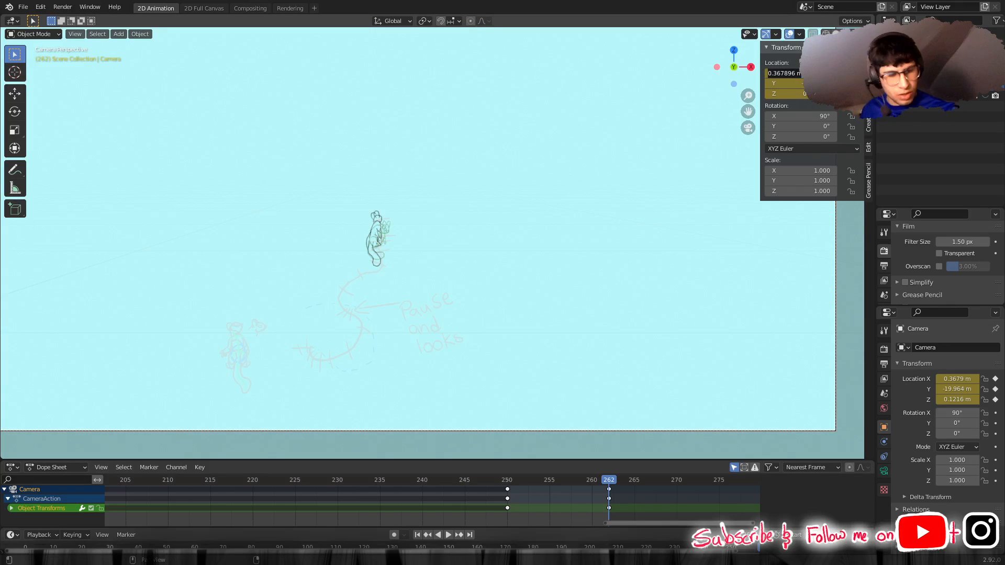
left_click(596, 218)
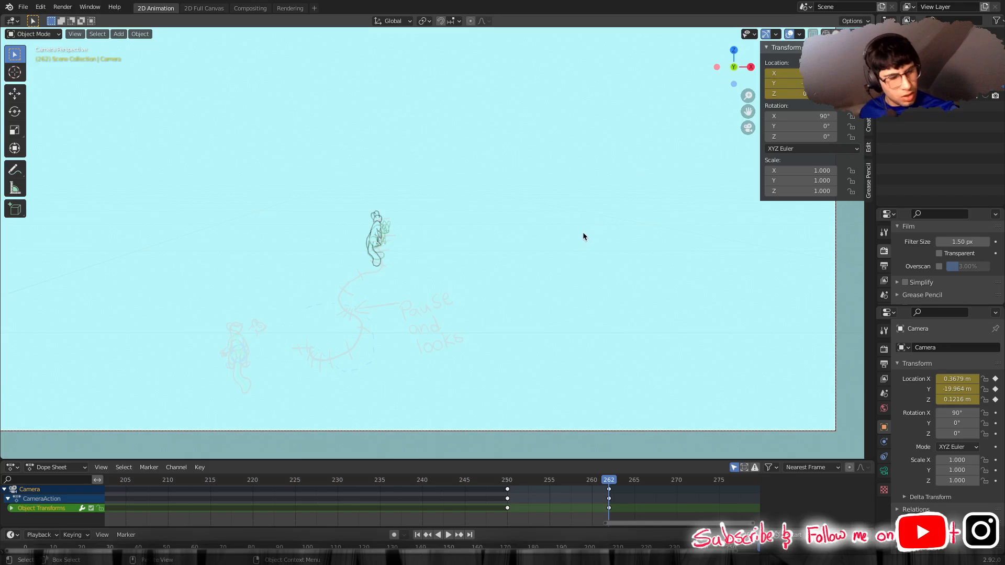
key("alt+g")
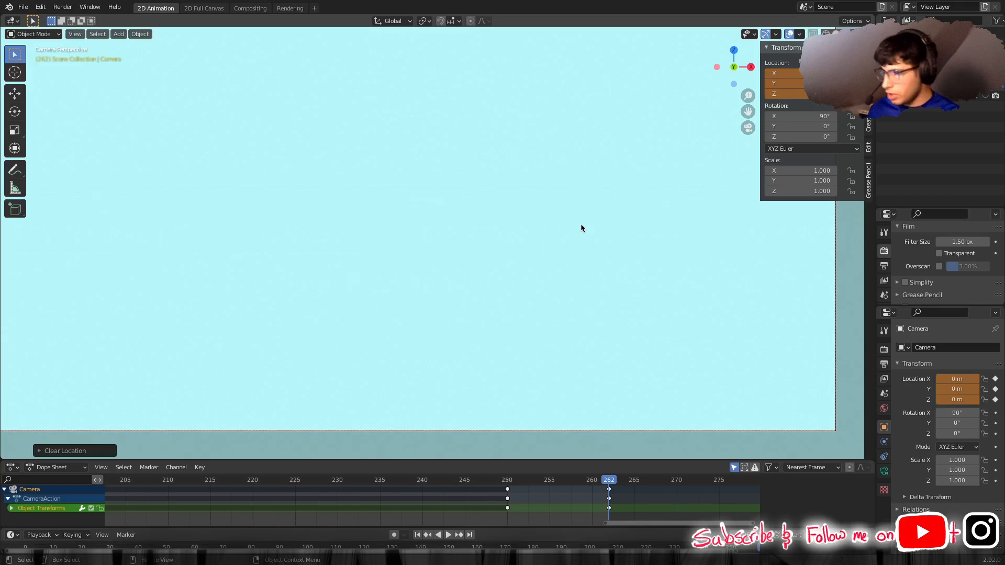
key("alt+r")
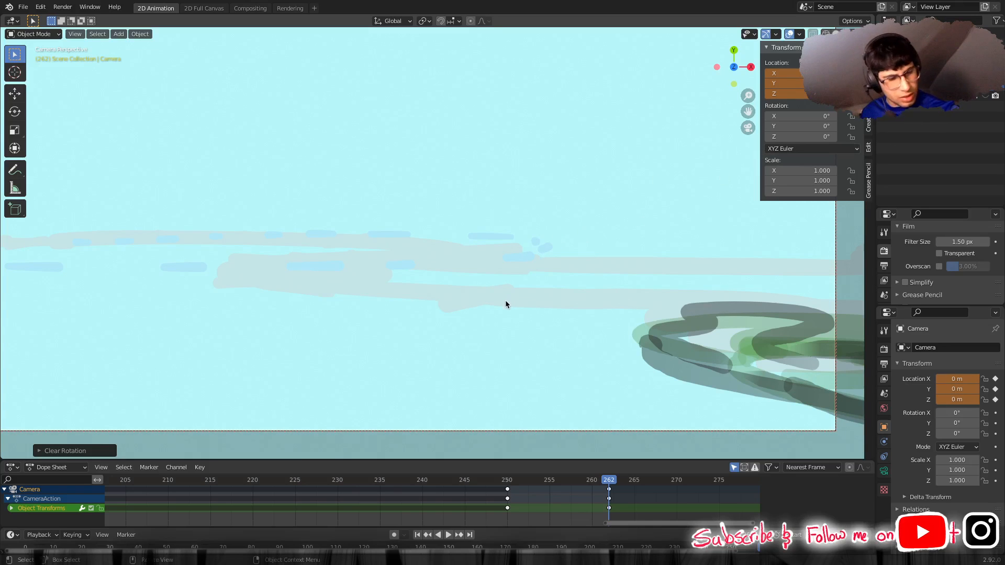
key("alt+a")
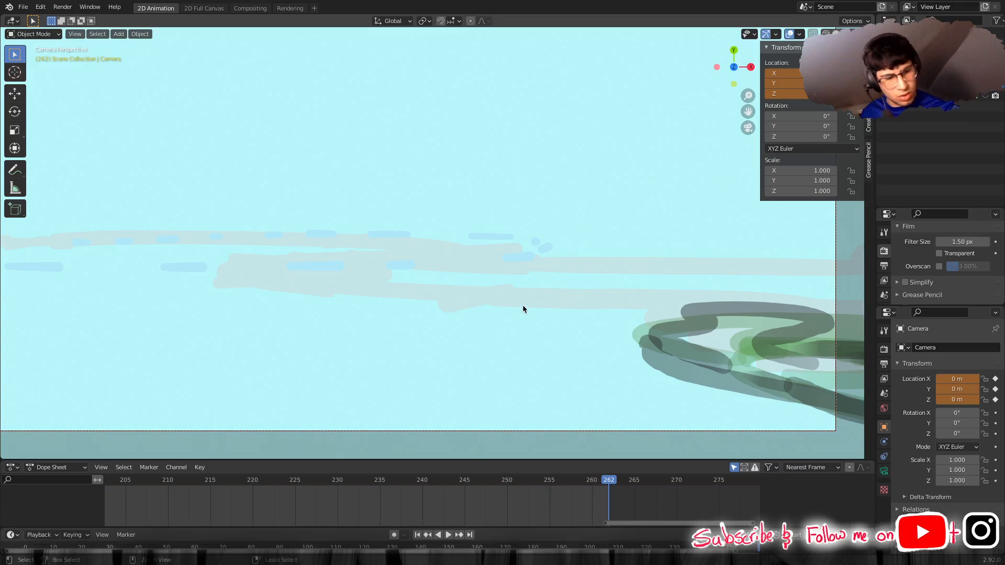
key("ctrl+z")
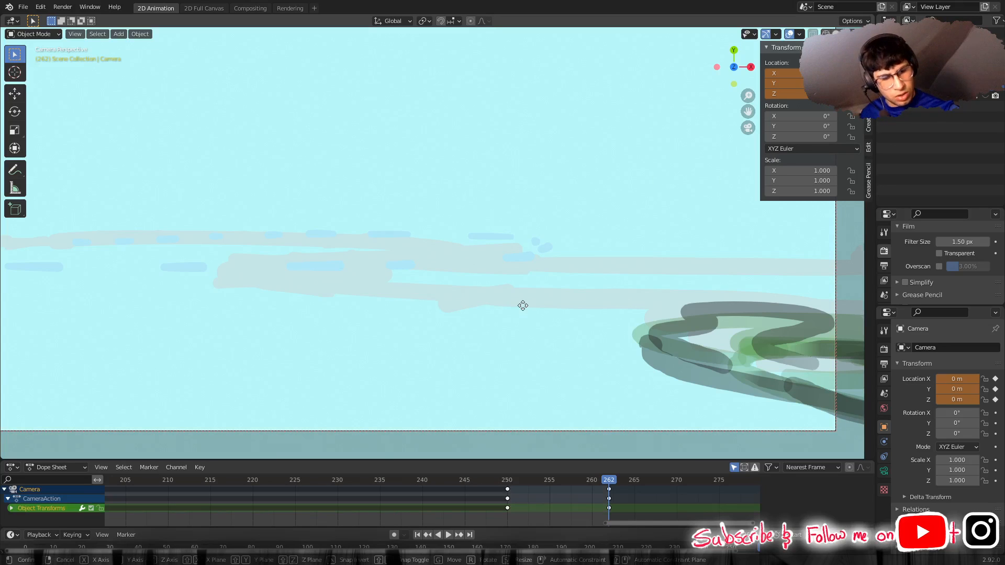
key("g")
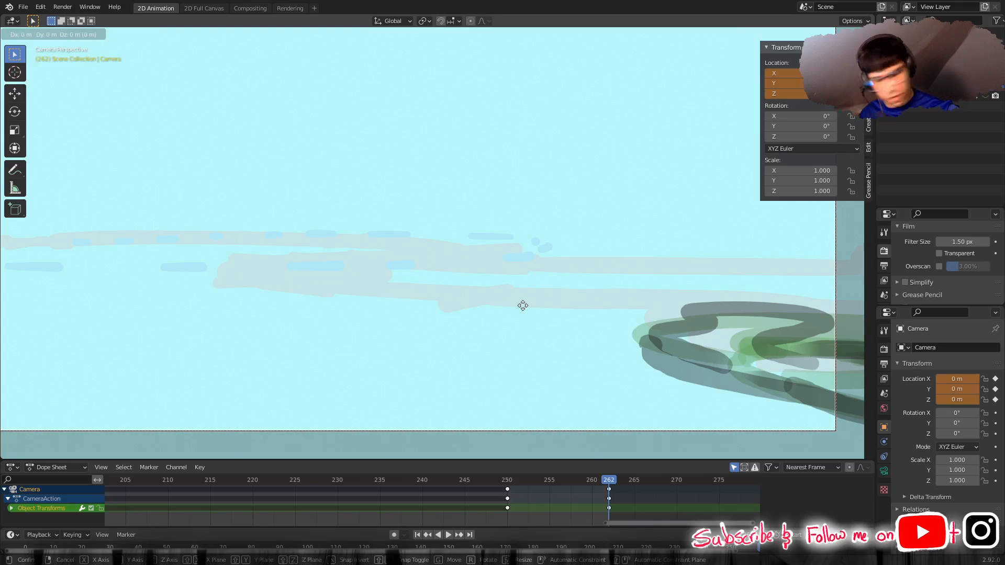
key("z")
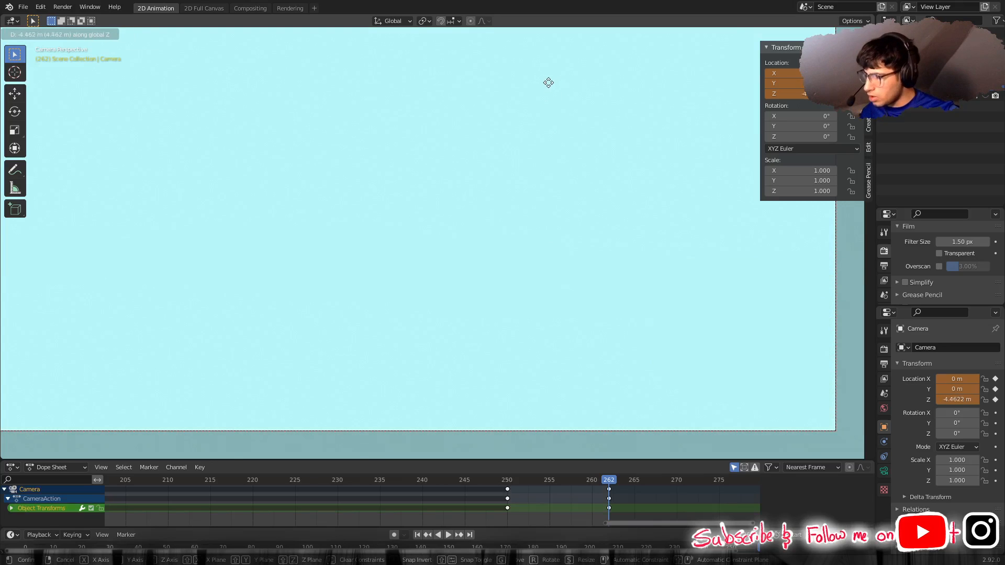
key("Escape")
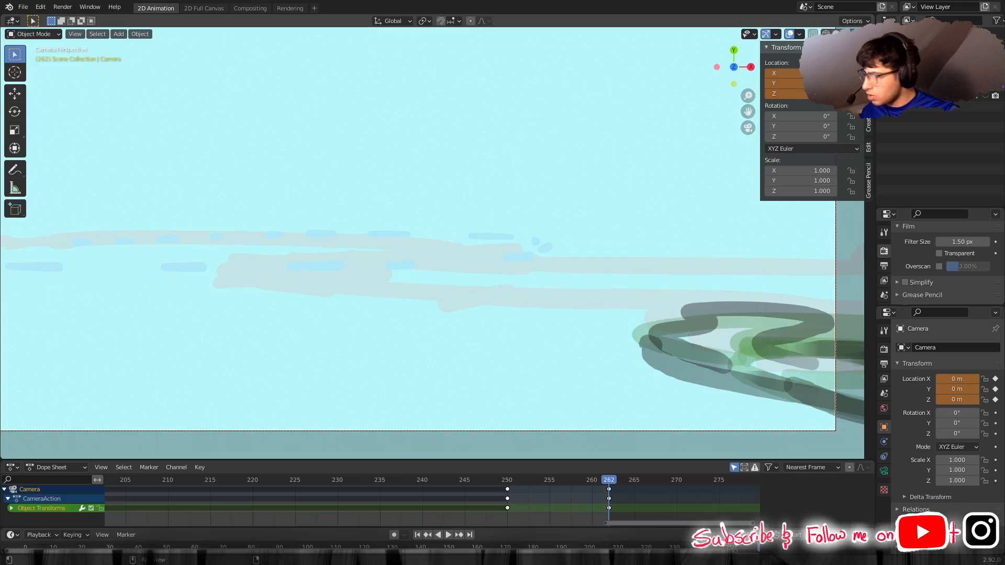
Unlock the camera from the view and show the painted grass in an angled user perspective.
left_click(869, 102)
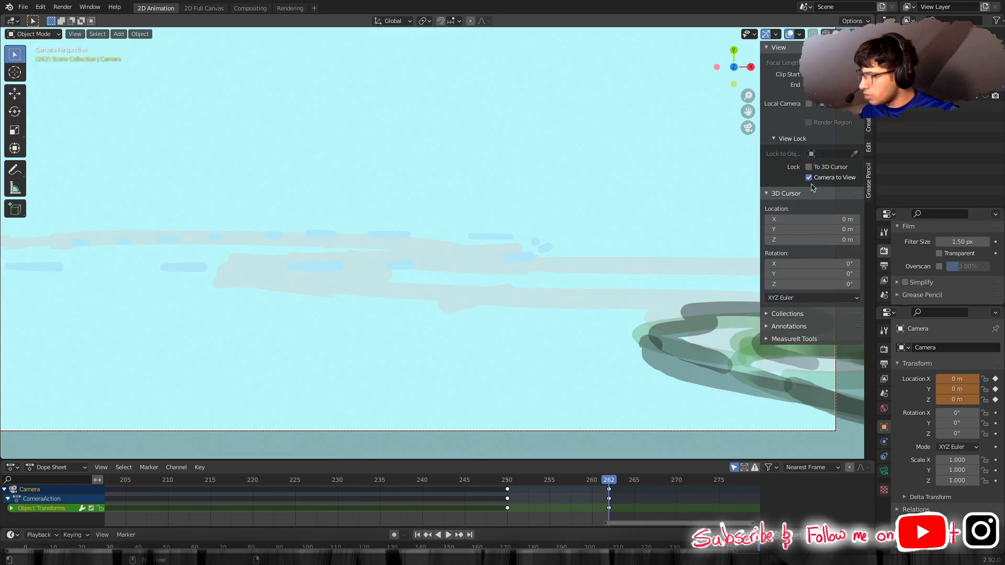
middle_click_drag(715, 262, 573, 235)
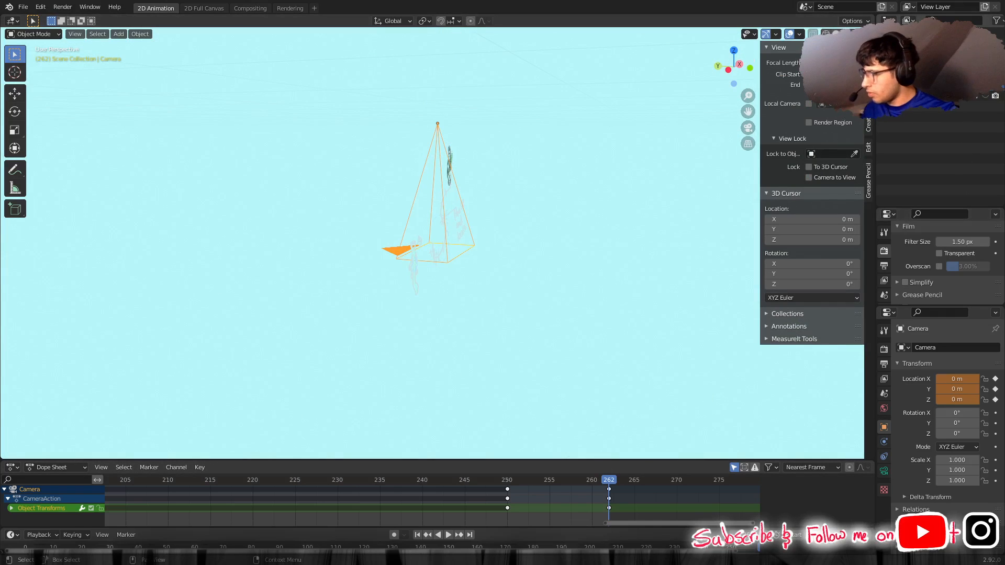
left_click(986, 75)
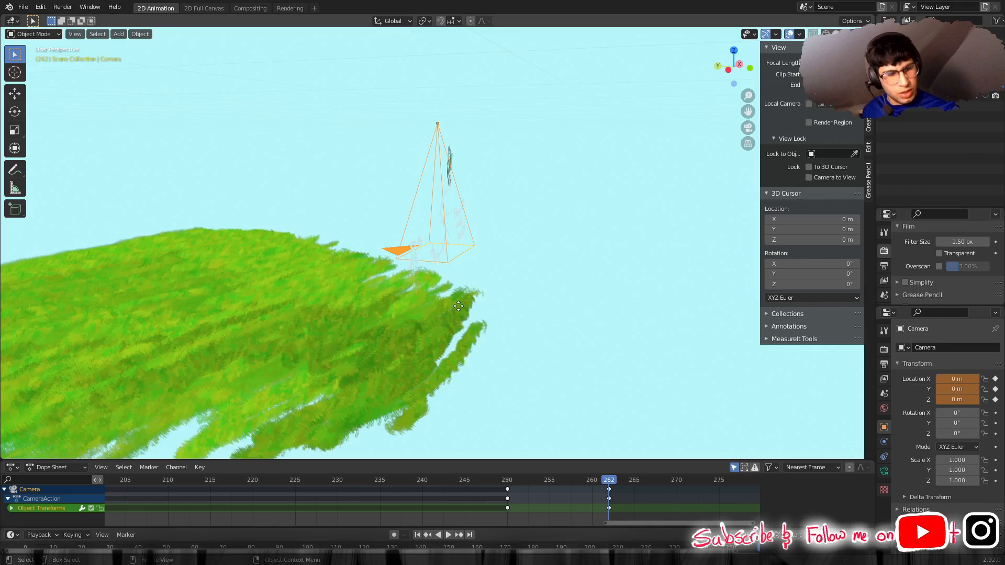
Raise the camera about 5.13 m along the global Z axis and check the grass framing through it.
key("g")
key("z")
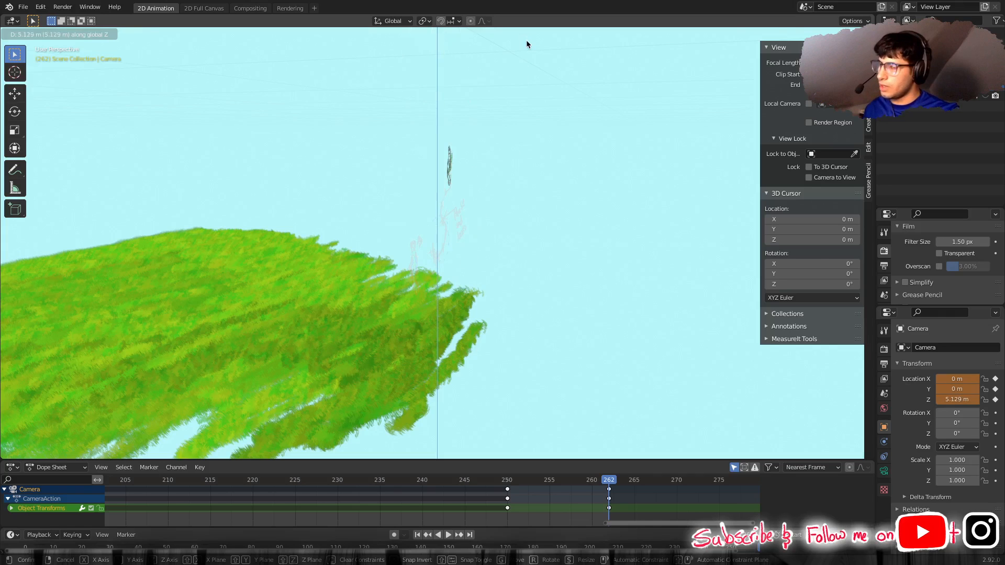
left_click(527, 41)
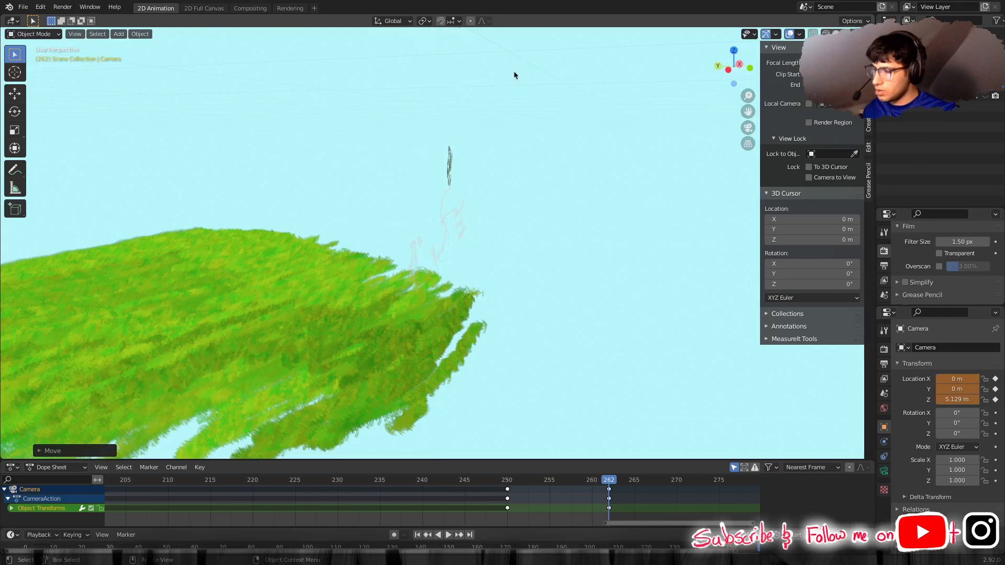
key("KP_0")
scroll(488, 152, "down", 3)
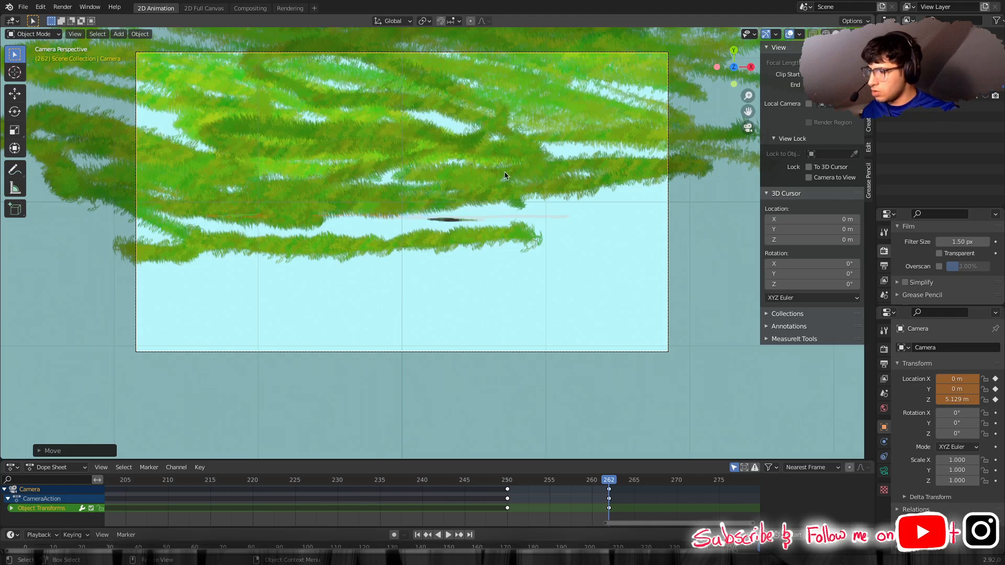
scroll(585, 211, "up", 1)
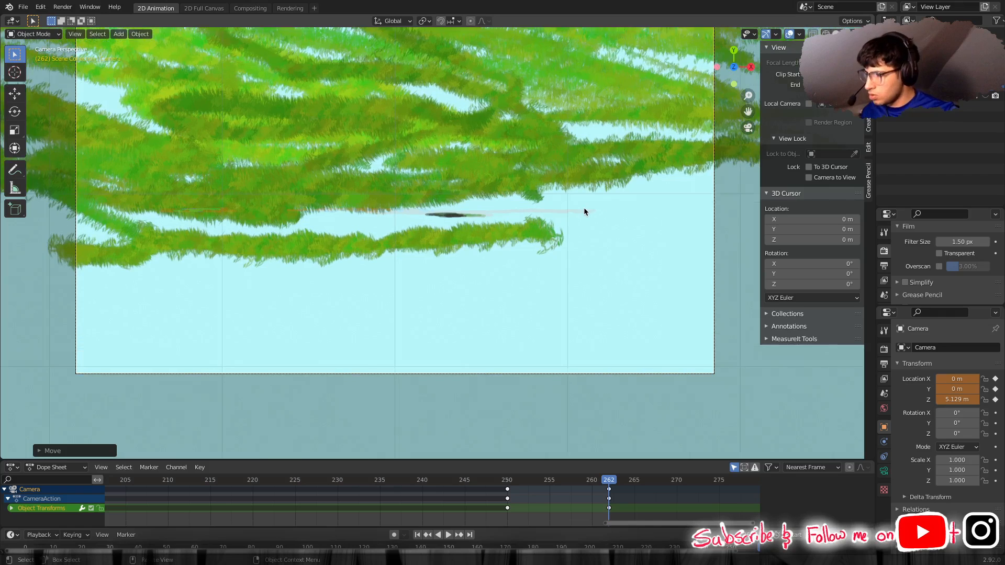
scroll(584, 207, "up", 1)
middle_click_drag(577, 204, 592, 256, "shift")
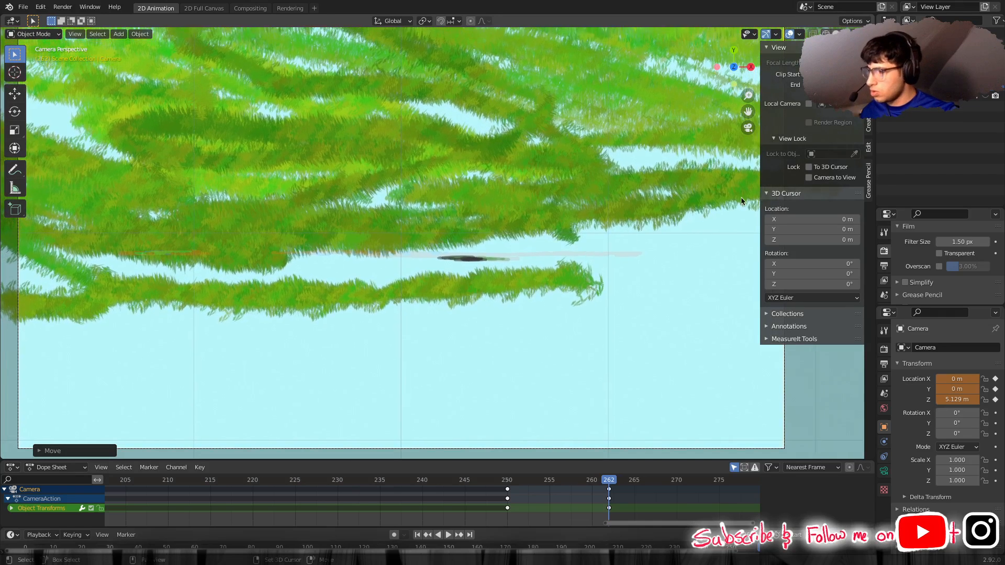
Lock the camera to the view and reframe the grass from above, placing the camera at about Y 5.55 m and Z 25.06 m.
left_click(814, 178)
scroll(474, 213, "down", 1)
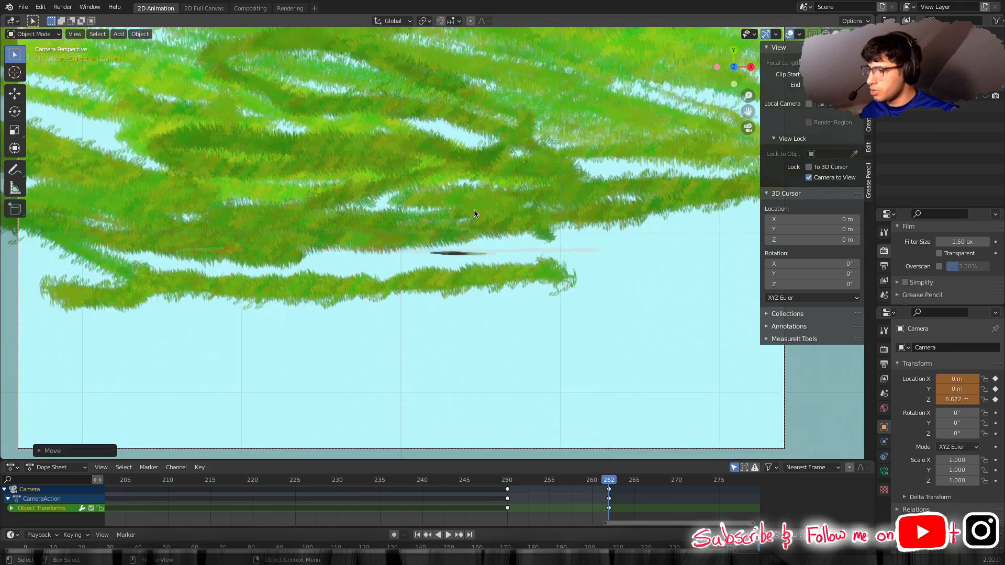
scroll(474, 213, "down", 3)
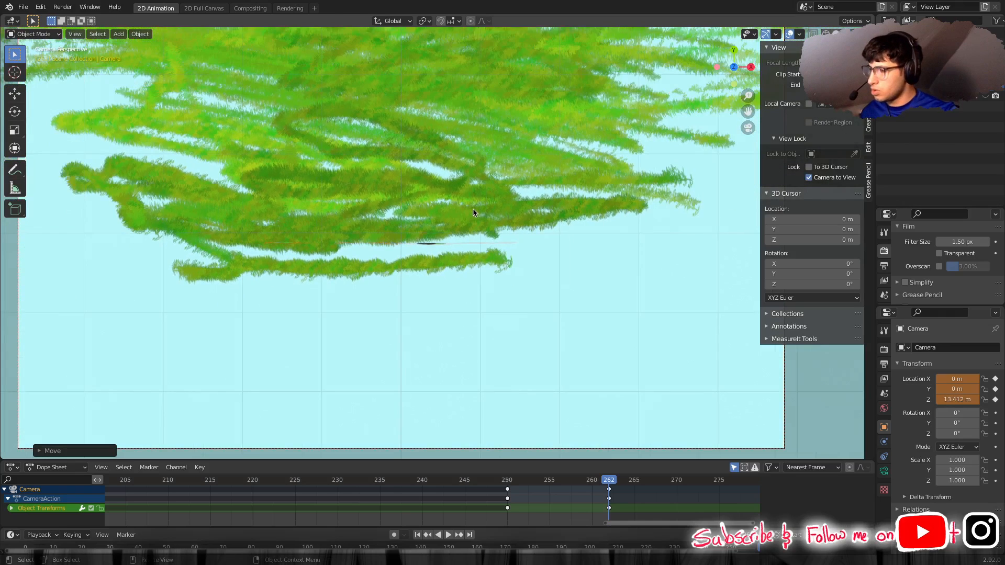
scroll(472, 212, "down", 2)
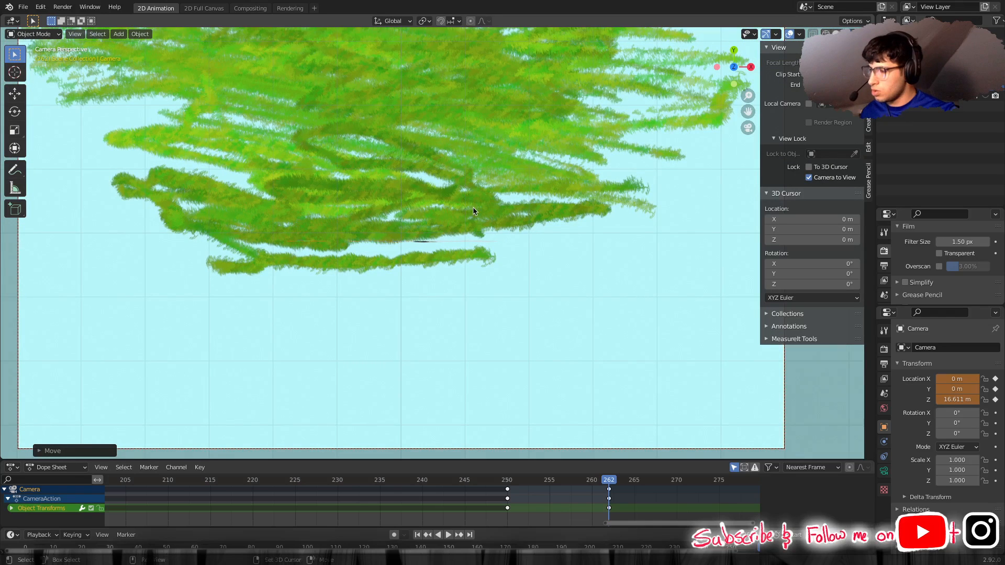
middle_click_drag(474, 214, 474, 419, "shift")
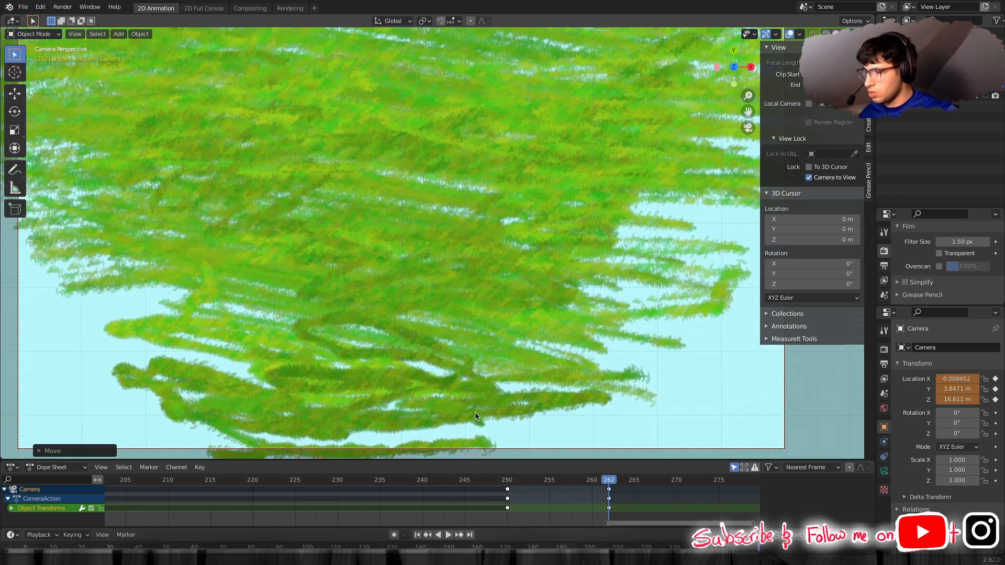
scroll(477, 382, "down", 3)
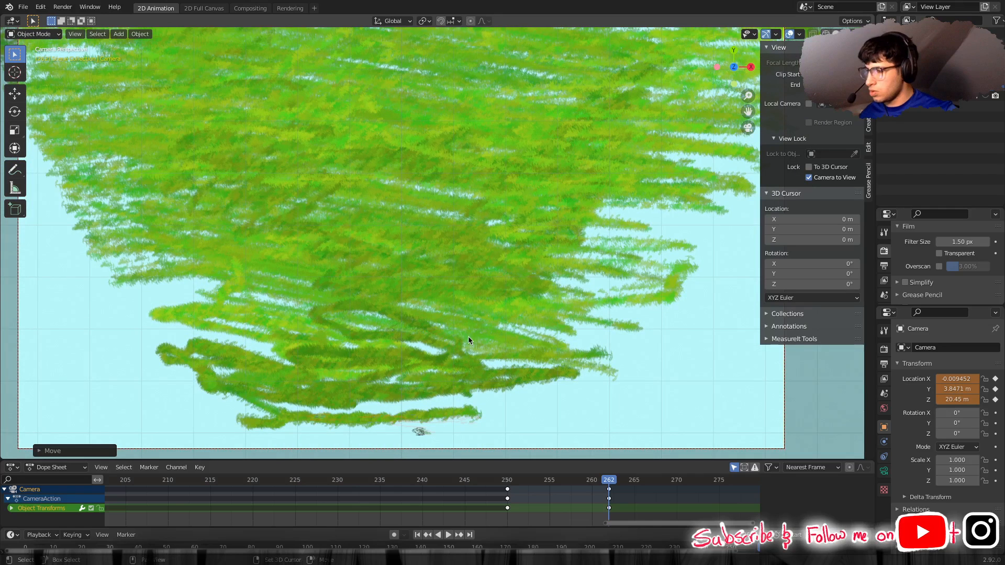
middle_click_drag(469, 336, 467, 379, "shift")
scroll(468, 369, "down", 3)
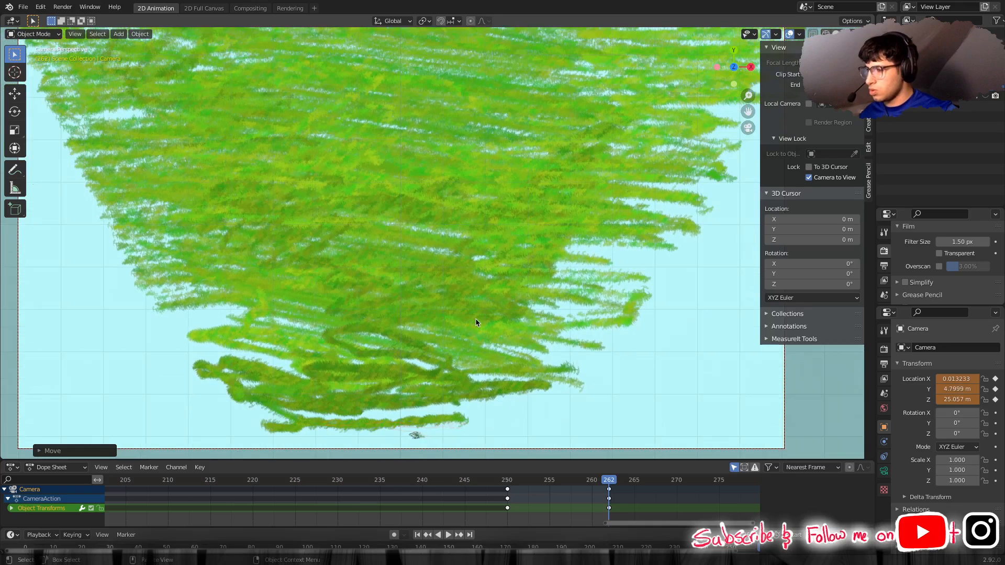
middle_click_drag(475, 321, 480, 349, "shift")
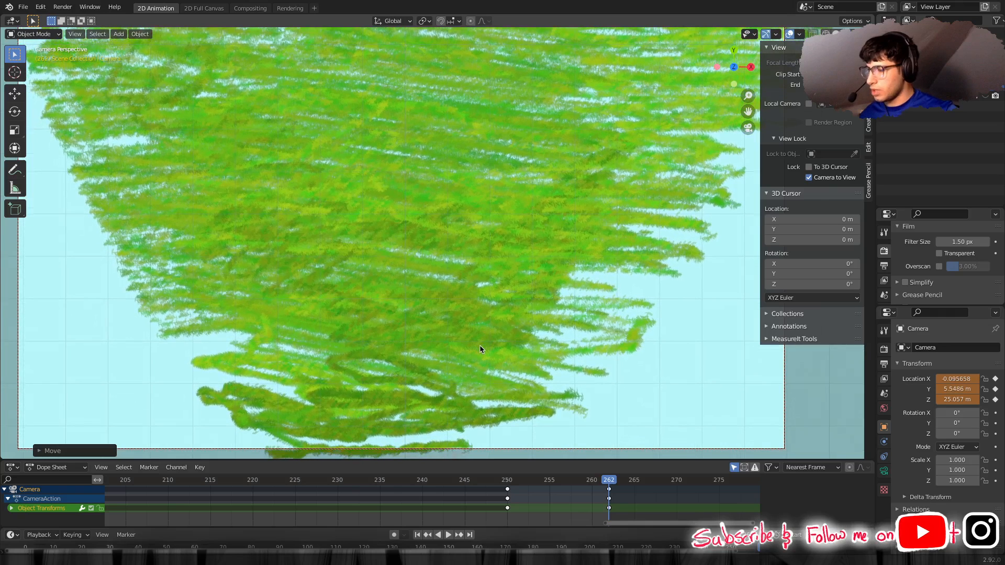
Unlock the camera from the view and hide the painted grass.
left_click(809, 178)
scroll(498, 247, "down", 5)
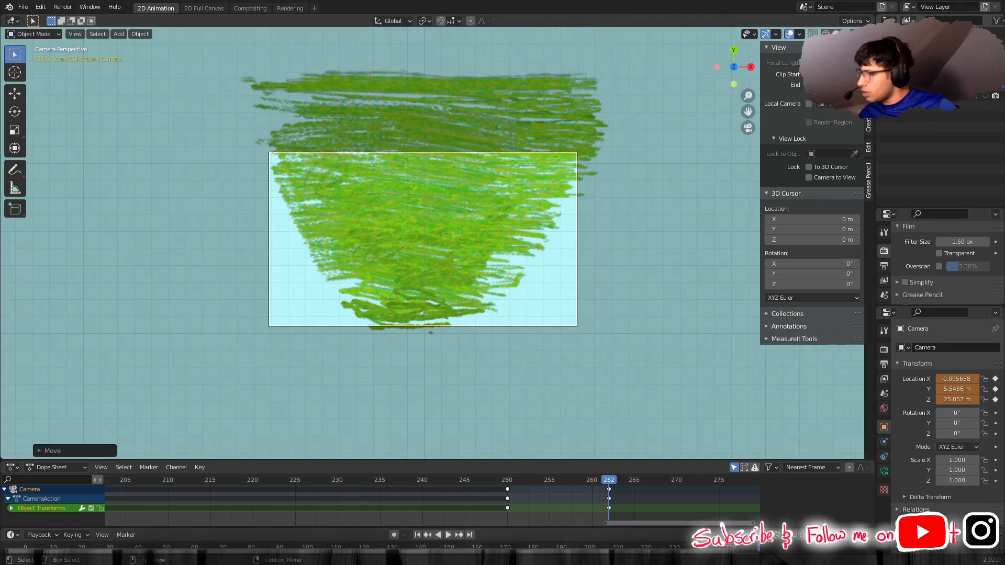
left_click(986, 96)
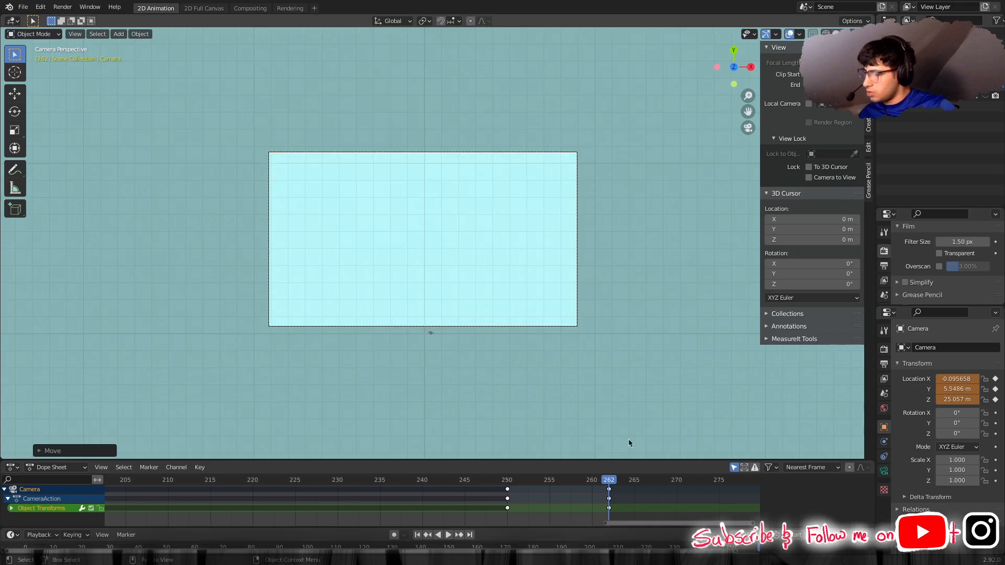
Switch to SketchBook and add a new layer, with the layer editor moved clear of the Color Editor.
mouse_move(314, 560)
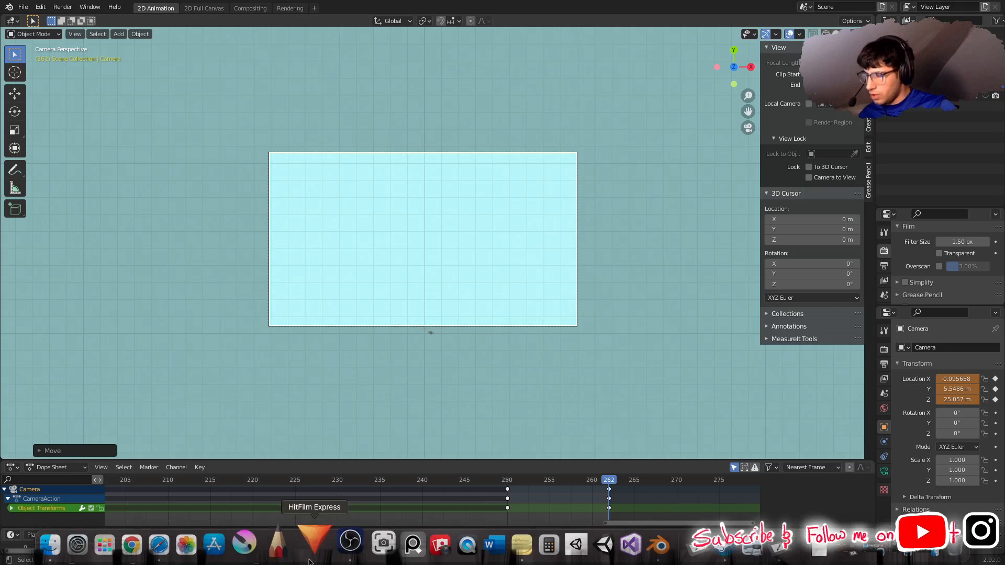
left_click(288, 551)
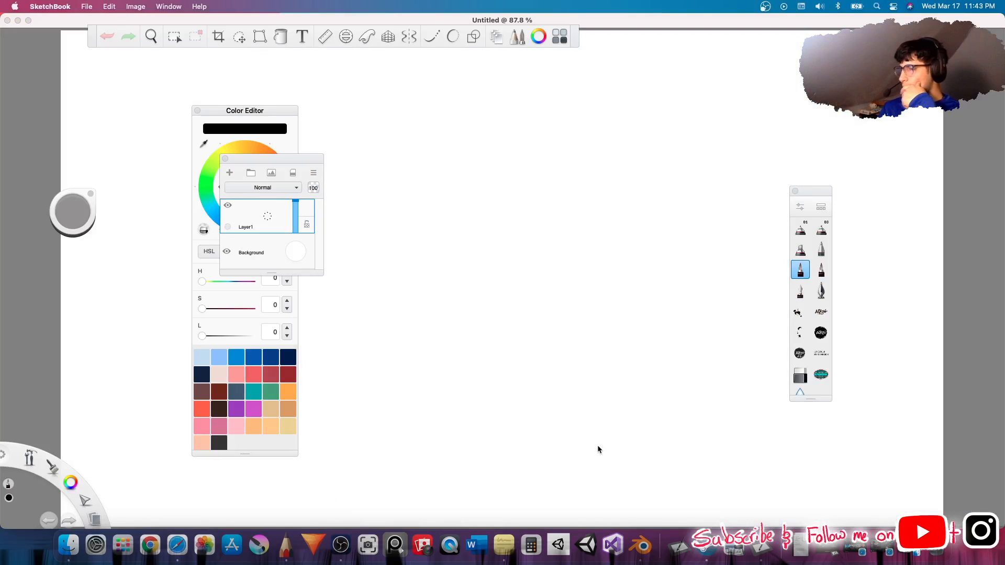
mouse_move(312, 160)
left_mouse_down()
mouse_move(794, 116)
mouse_move(971, 142)
left_mouse_up()
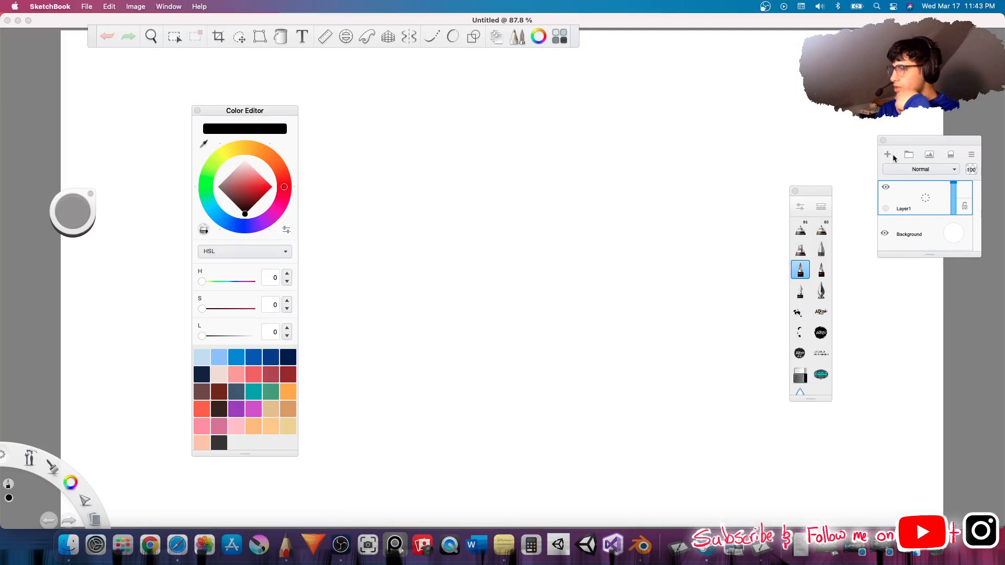
left_click(889, 154)
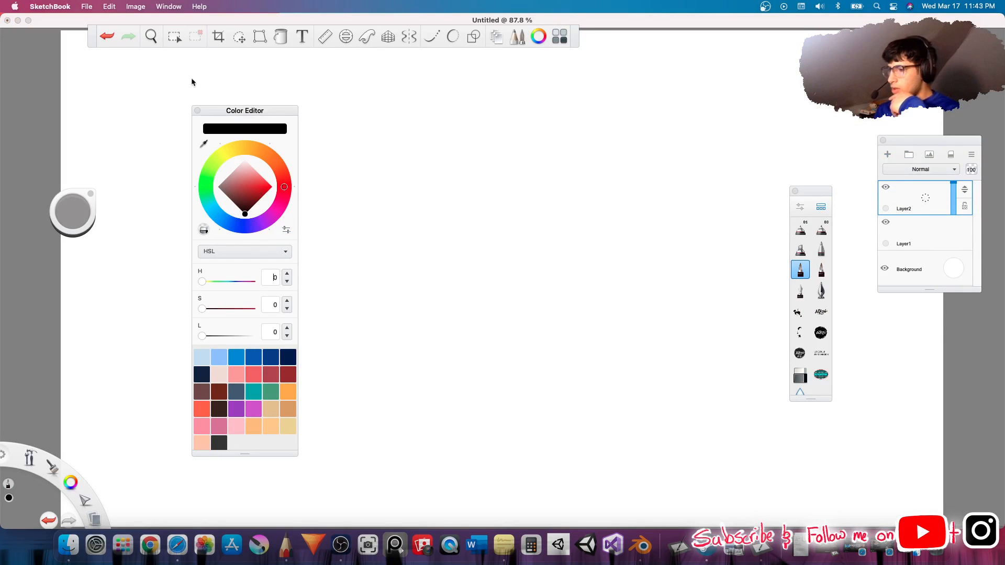
Move the Color Editor aside and switch it from HSL to Randomize with a hue variation of 8.
left_click_drag(223, 111, 90, 98)
left_click(74, 179)
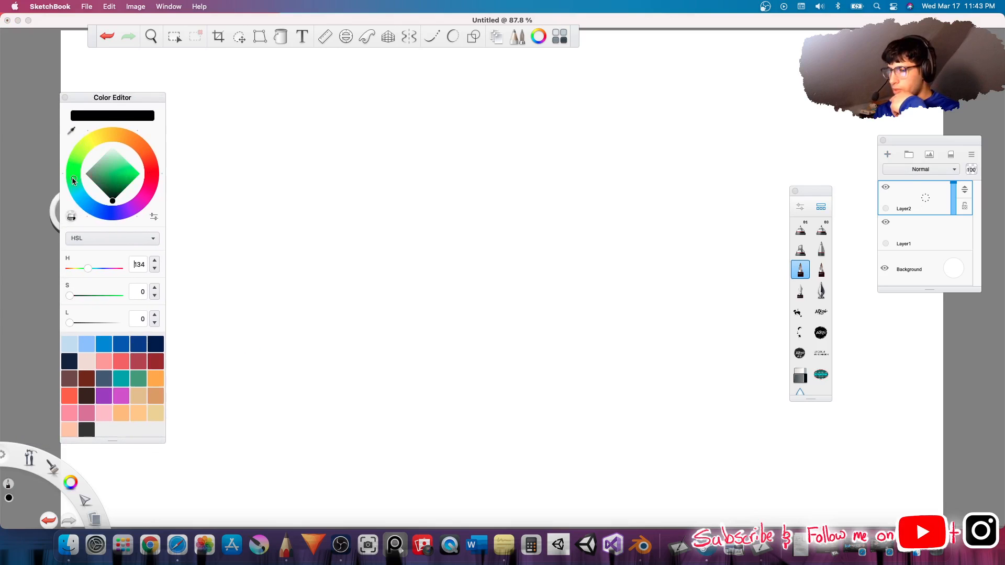
left_click(115, 239)
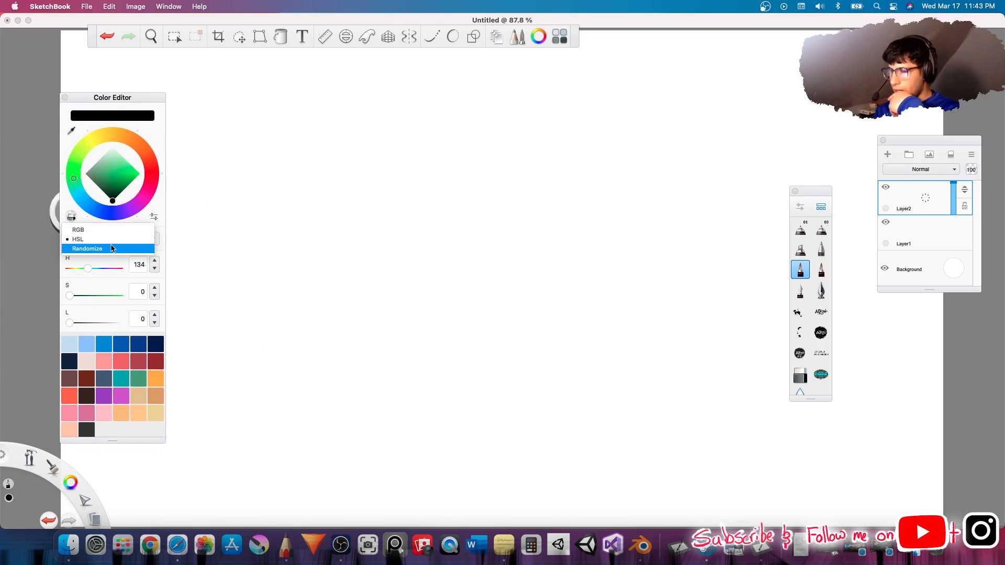
left_click(110, 248)
left_click(110, 244)
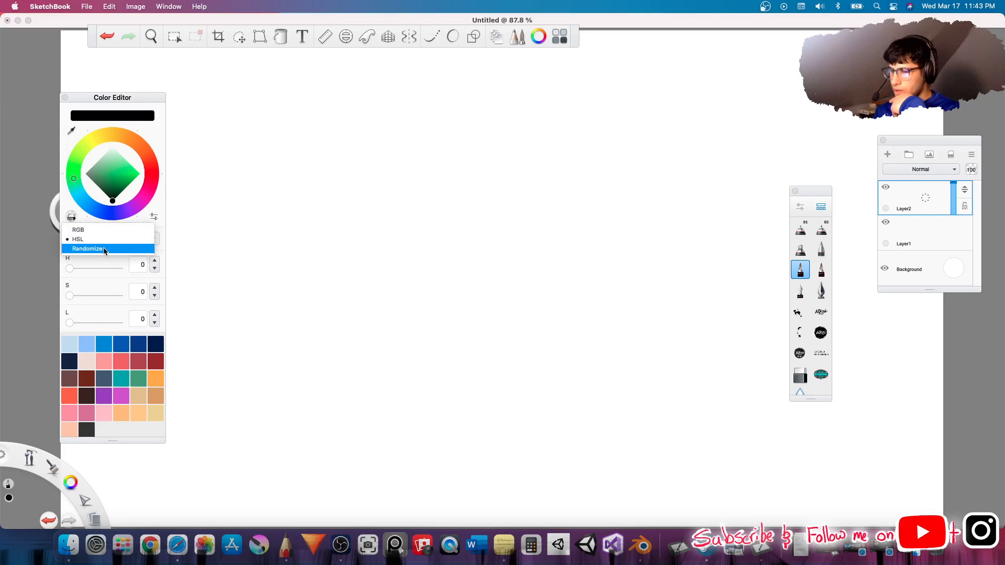
left_click(74, 271)
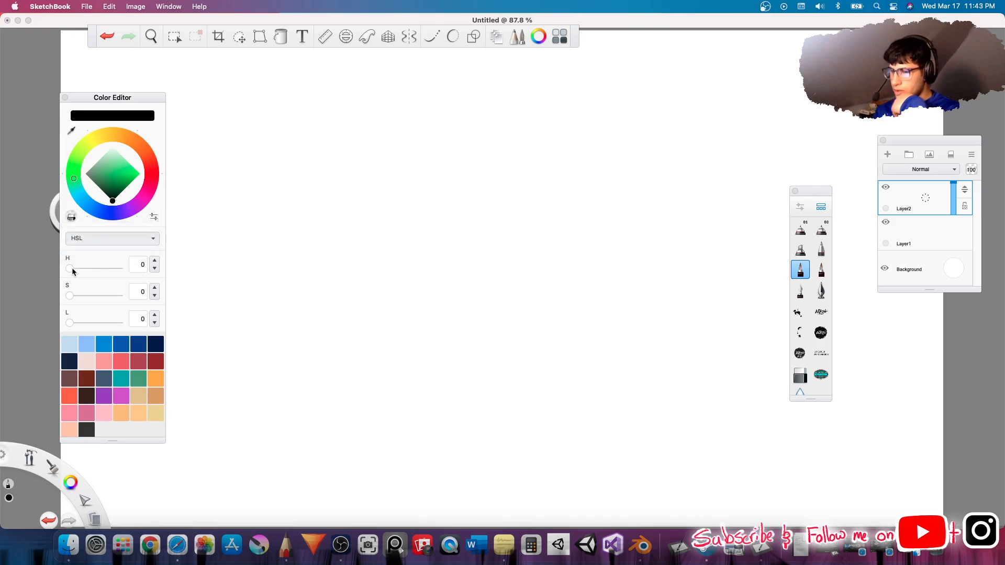
left_click(72, 269)
left_click_drag(71, 269, 75, 270)
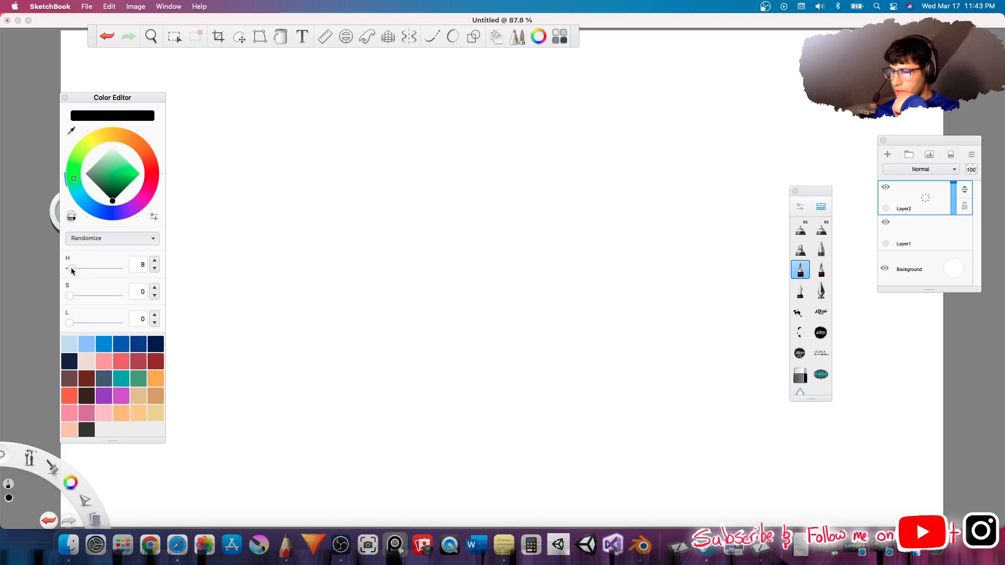
Pick a medium green as the brush color and set its hue randomization to 4.
left_click_drag(74, 173, 78, 169)
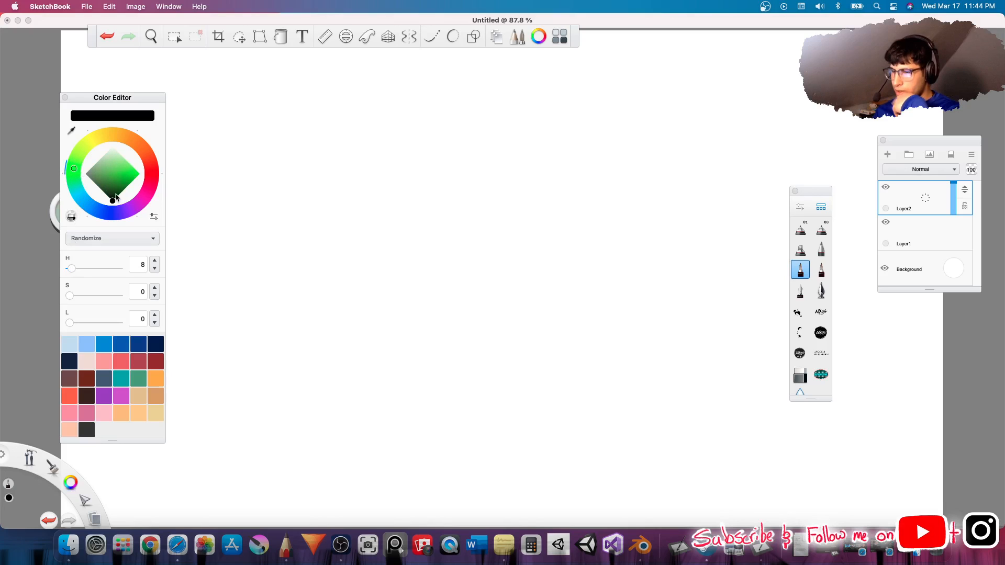
left_click_drag(116, 198, 117, 177)
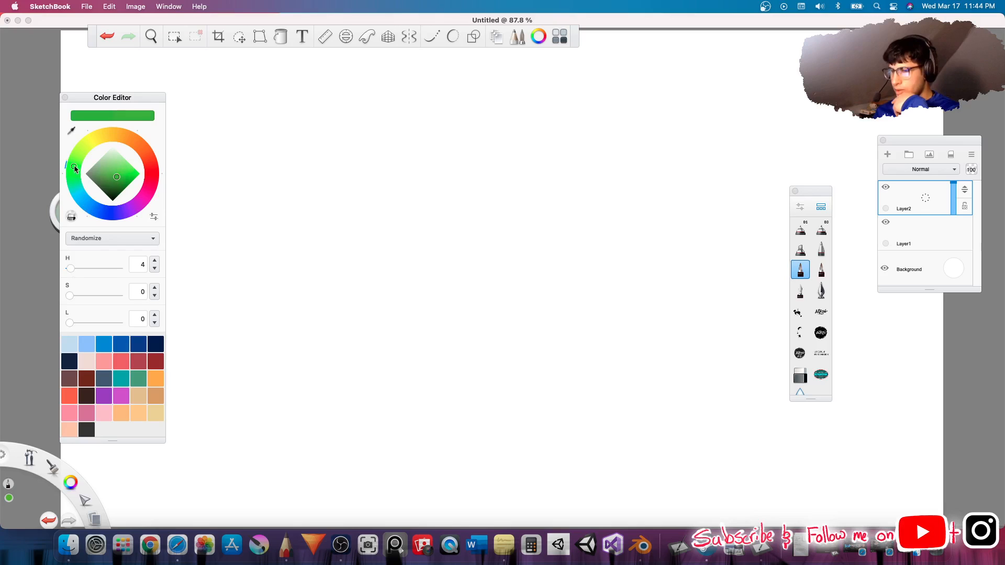
left_click_drag(73, 165, 74, 162)
Arrange the Color Editor and brush puck beside the canvas so that the whole canvas is clear.
scroll(460, 383, "down", 5)
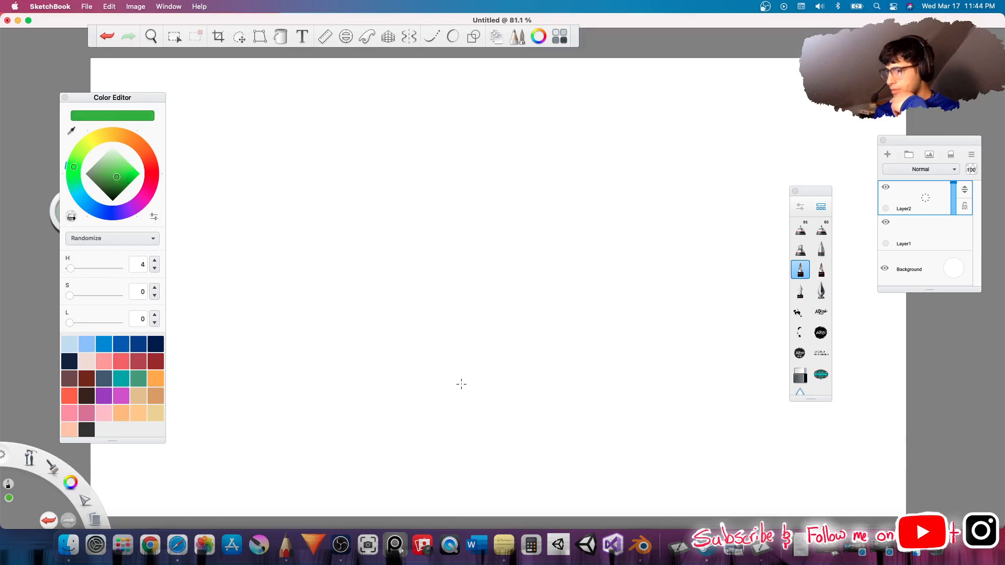
scroll(459, 383, "down", 2)
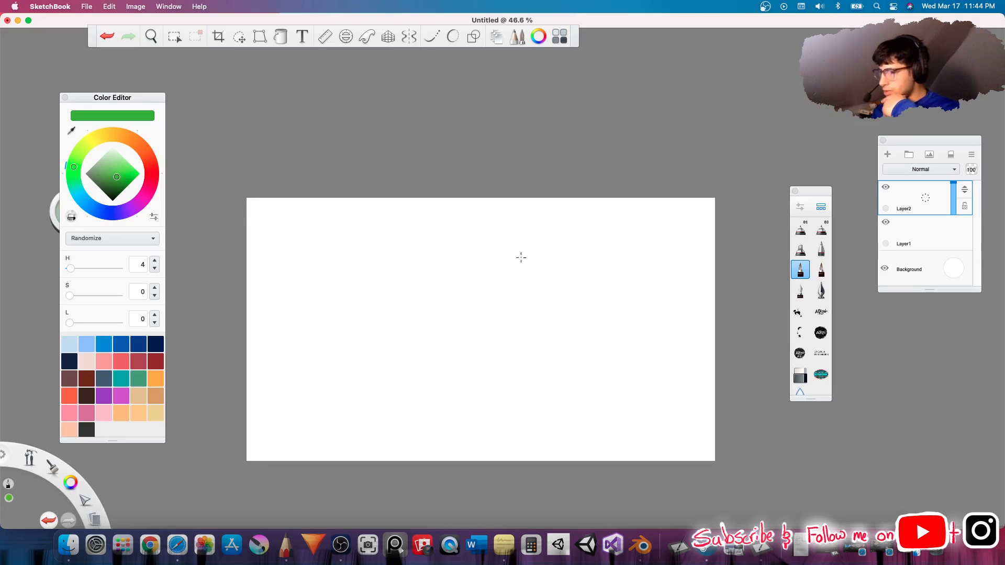
left_click(149, 104)
left_click_drag(149, 104, 212, 103)
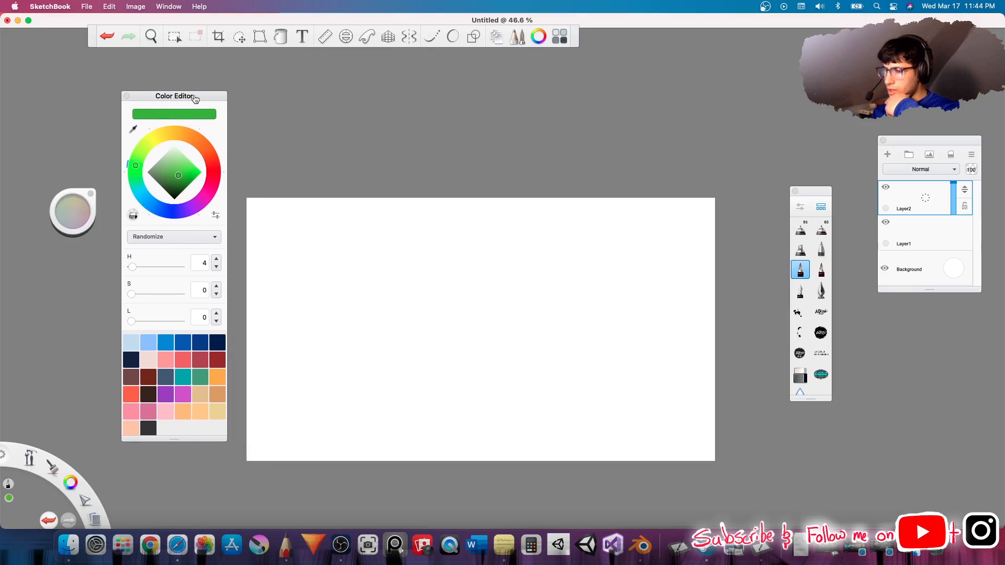
left_click_drag(79, 193, 81, 141)
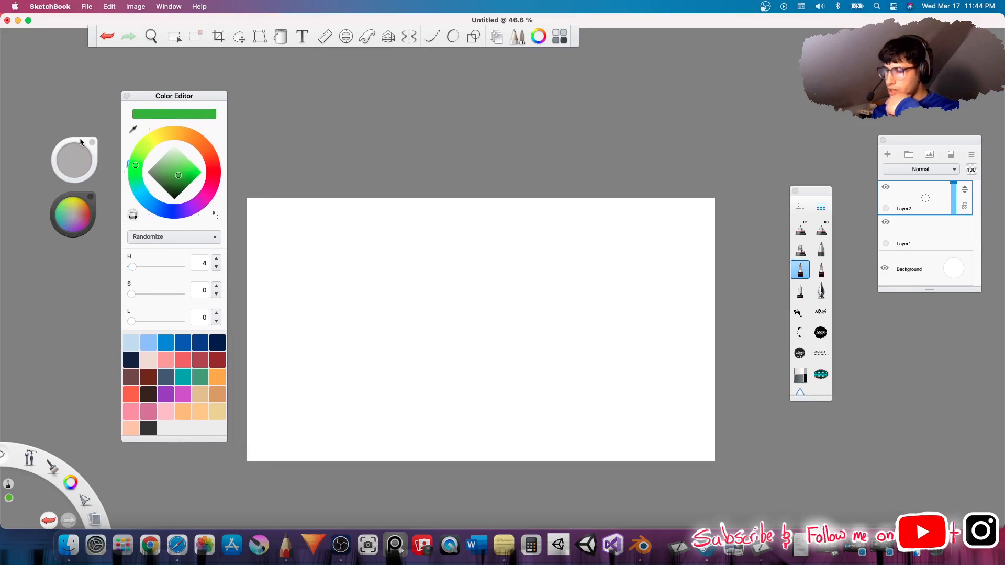
Choose the Rock Detail 6 brush from Jason's Free Fantasy Art Set and paint green texture over the whole canvas on Layer2.
left_click(821, 207)
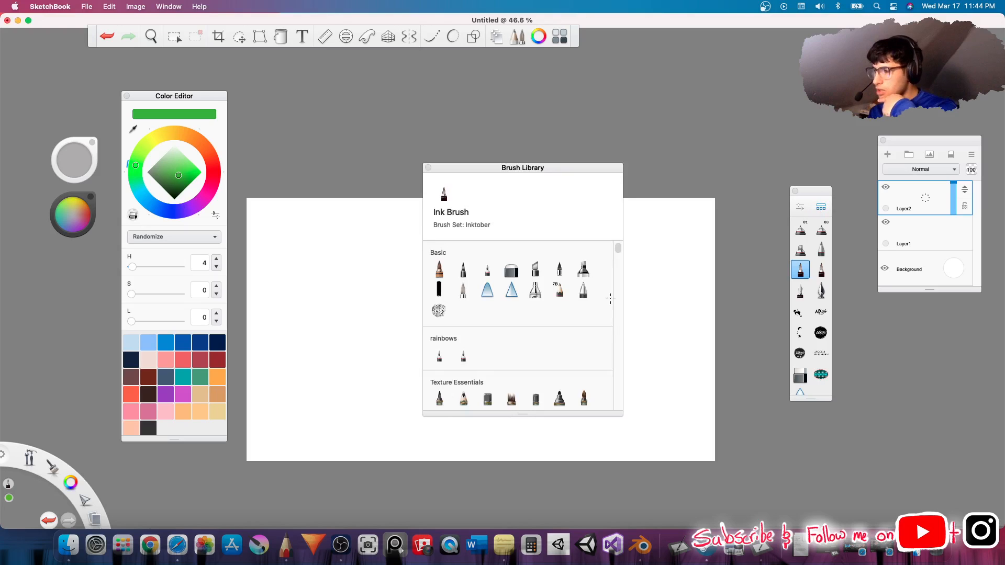
scroll(610, 299, "down", 15)
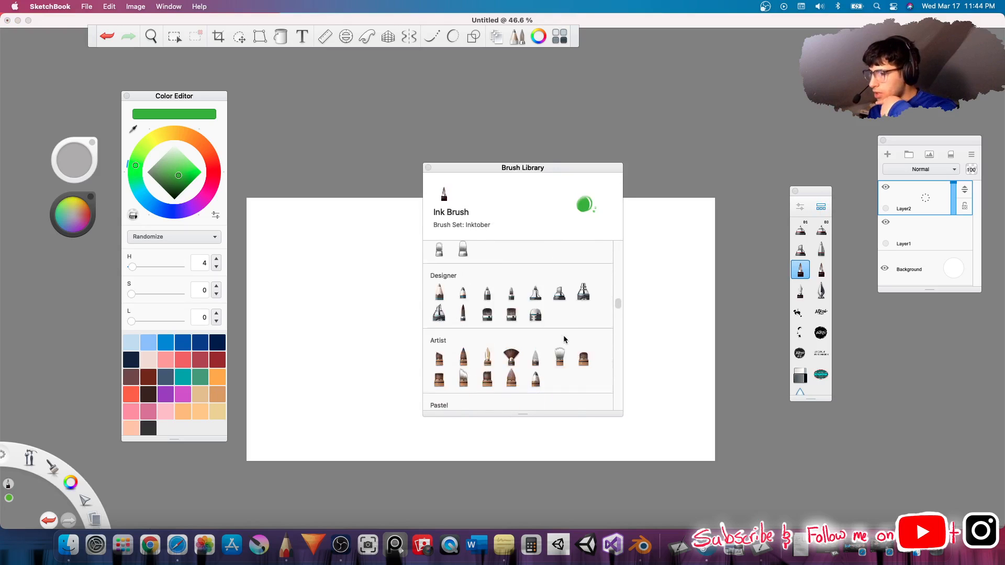
scroll(563, 341, "down", 15)
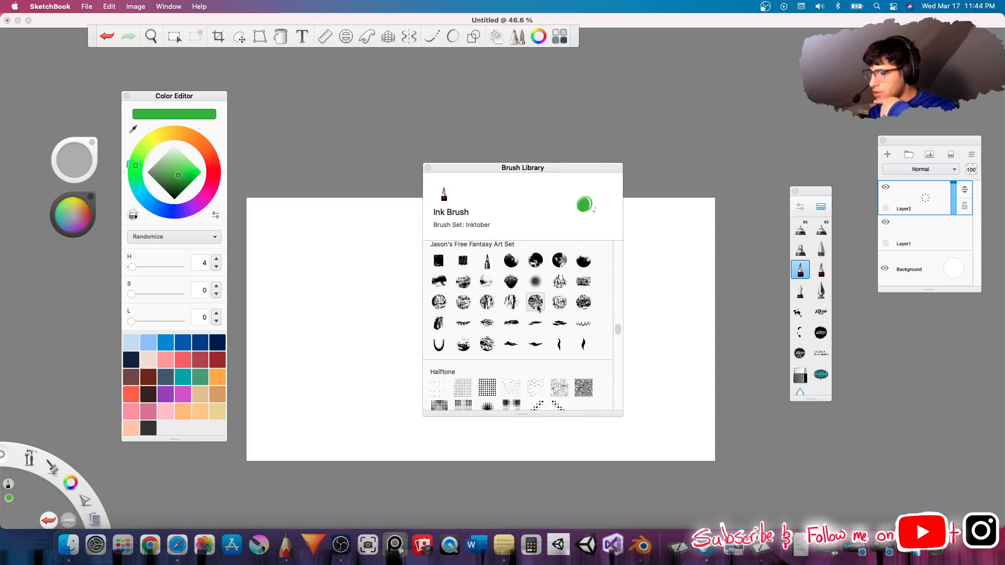
left_click(537, 307)
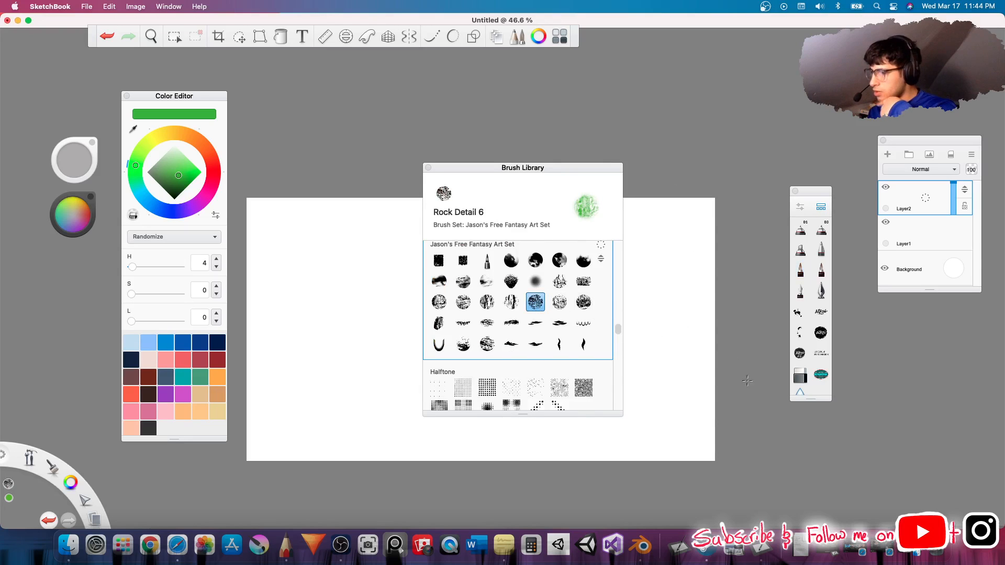
mouse_move(747, 381)
left_mouse_down()
mouse_move(472, 445)
mouse_move(85, 400)
mouse_move(41, 341)
mouse_move(248, 301)
mouse_move(733, 251)
mouse_move(314, 210)
mouse_move(236, 220)
mouse_move(385, 390)
mouse_move(498, 472)
mouse_move(697, 450)
left_mouse_up()
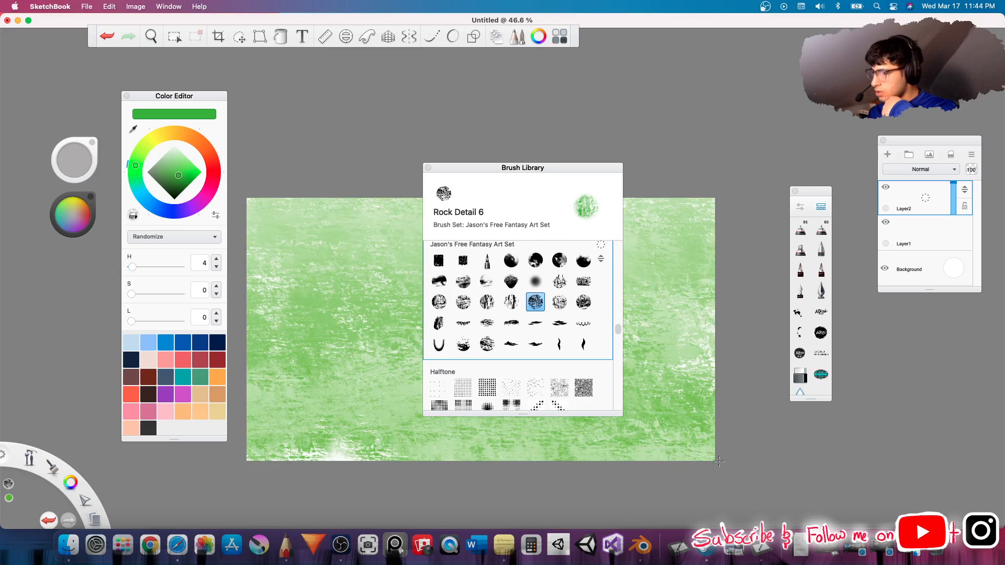
Try greens for the Background layer color and settle on a dark brown.
left_click(955, 273)
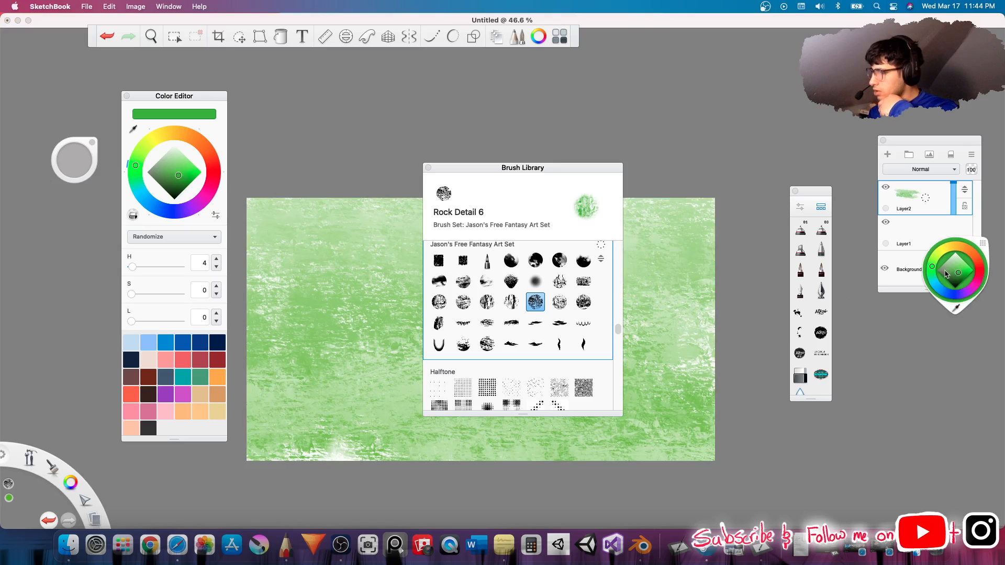
left_click(959, 274)
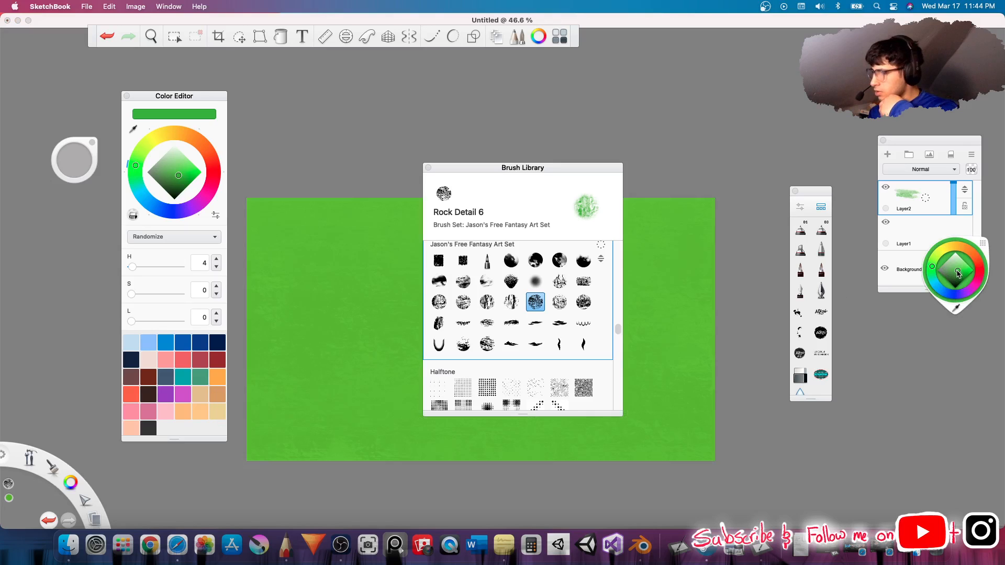
left_click(822, 290)
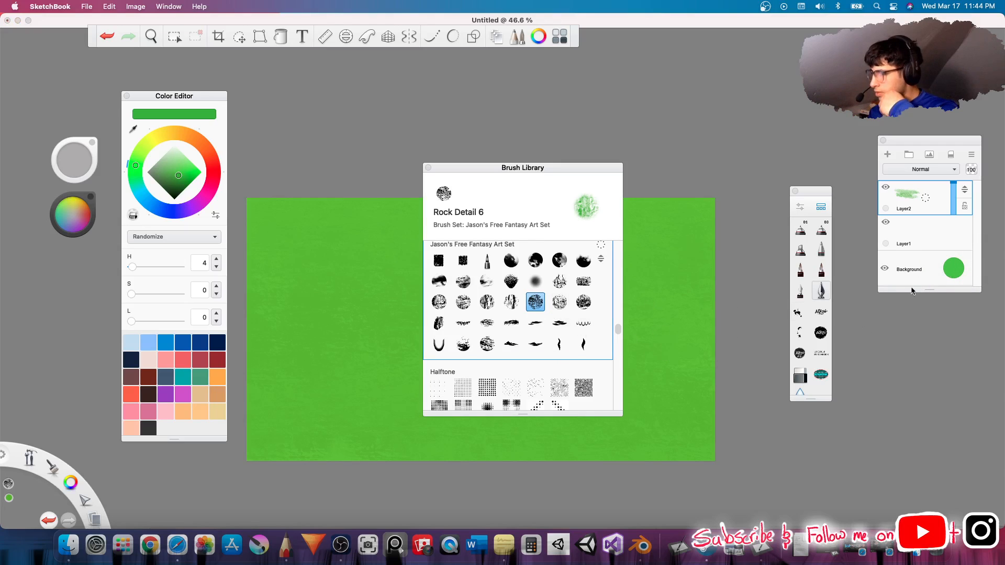
left_click(954, 268)
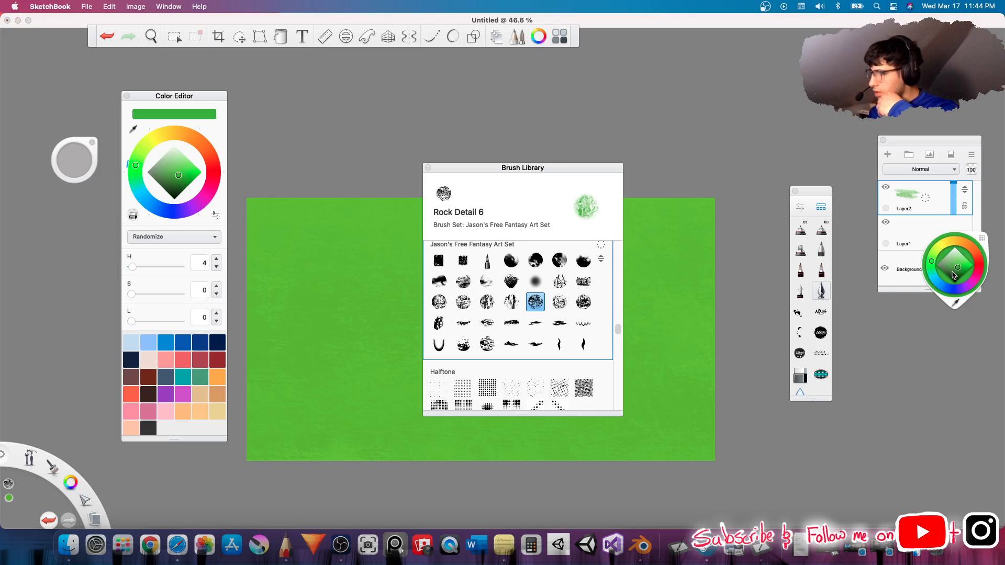
left_click(954, 273)
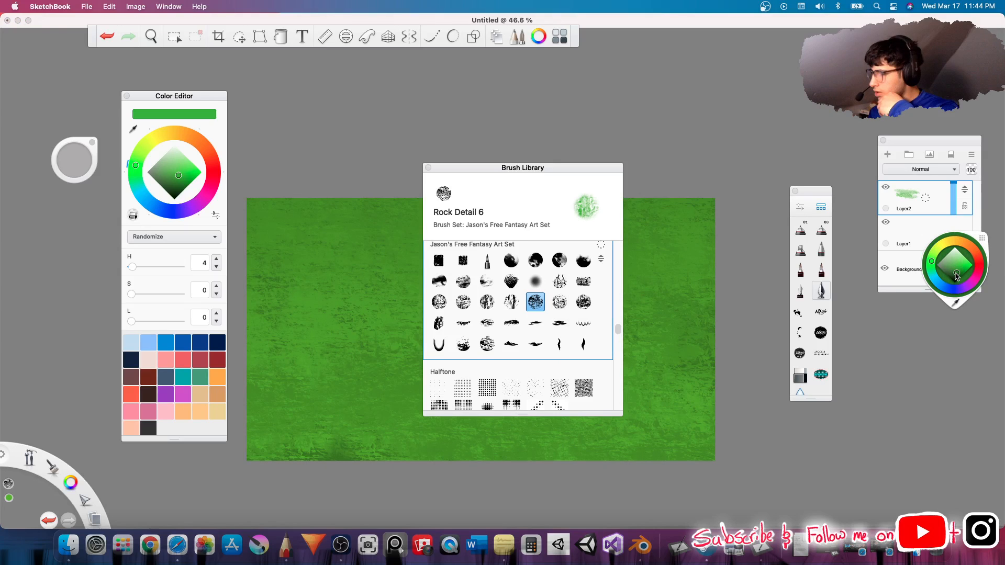
left_click(969, 246)
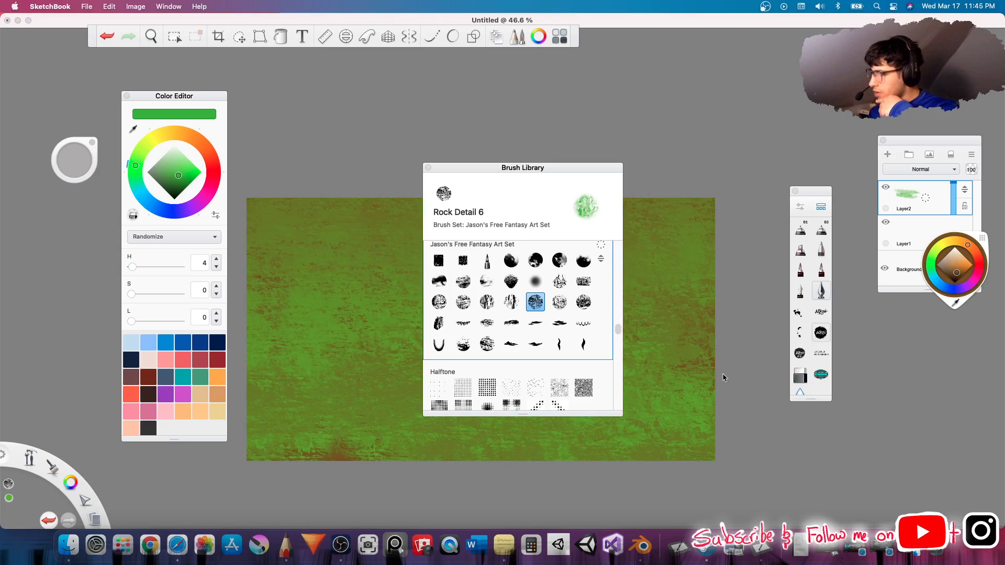
Move the Brush Library off the middle of the canvas and paint more green texture over the center, leaving brown corners.
left_click(515, 185)
mouse_move(533, 168)
left_mouse_down()
mouse_move(696, 100)
mouse_move(744, 62)
left_mouse_up()
mouse_move(566, 389)
left_mouse_down()
mouse_move(649, 343)
mouse_move(304, 324)
mouse_move(540, 241)
mouse_move(293, 388)
mouse_move(478, 398)
mouse_move(518, 432)
mouse_move(618, 445)
mouse_move(375, 451)
mouse_move(538, 411)
left_mouse_up()
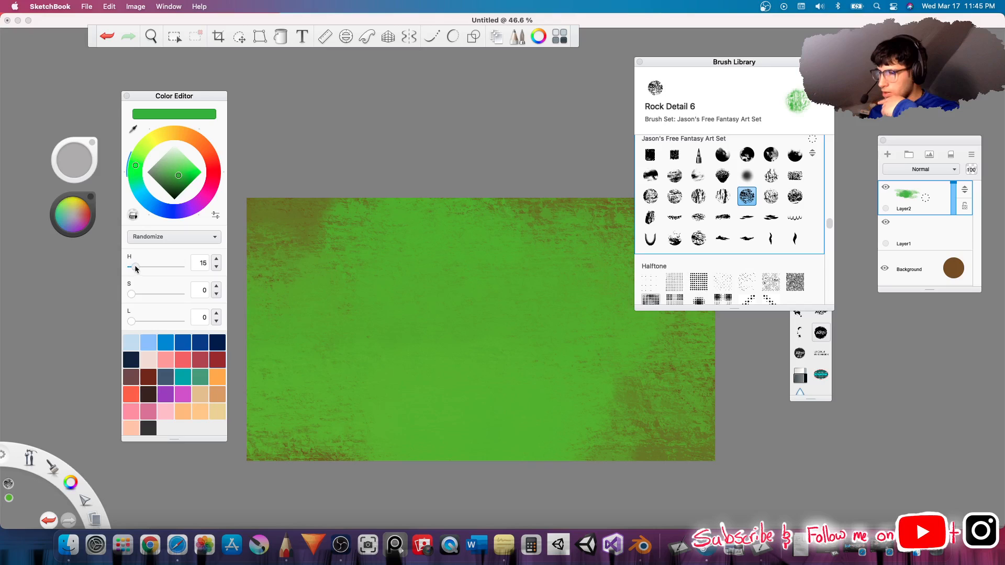
Pick a lighter green with a hue randomization of 15 and brush it over the center and toward the canvas edges.
left_click(180, 172)
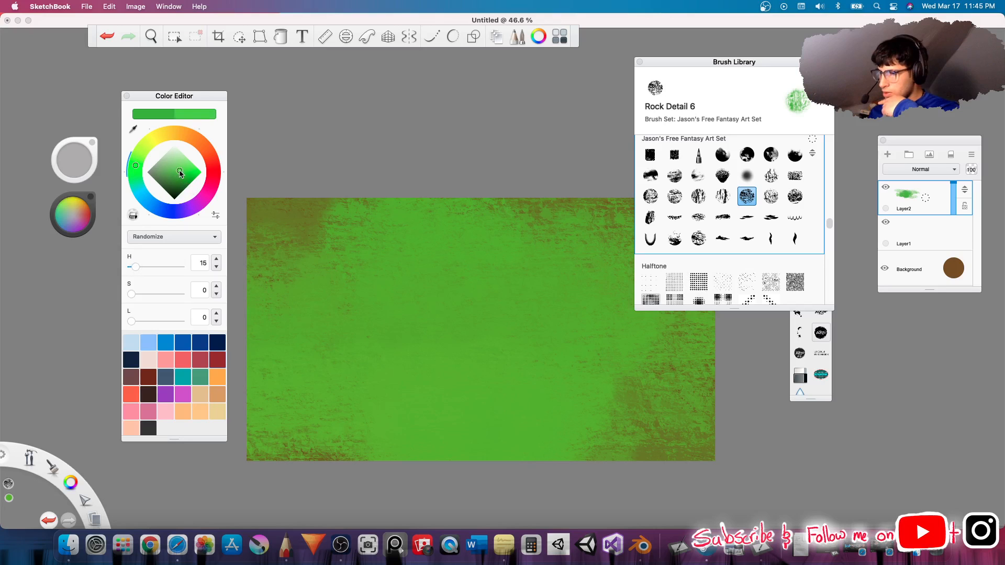
mouse_move(571, 398)
left_mouse_down()
mouse_move(350, 383)
mouse_move(503, 225)
mouse_move(450, 220)
mouse_move(560, 302)
mouse_move(645, 338)
left_mouse_up()
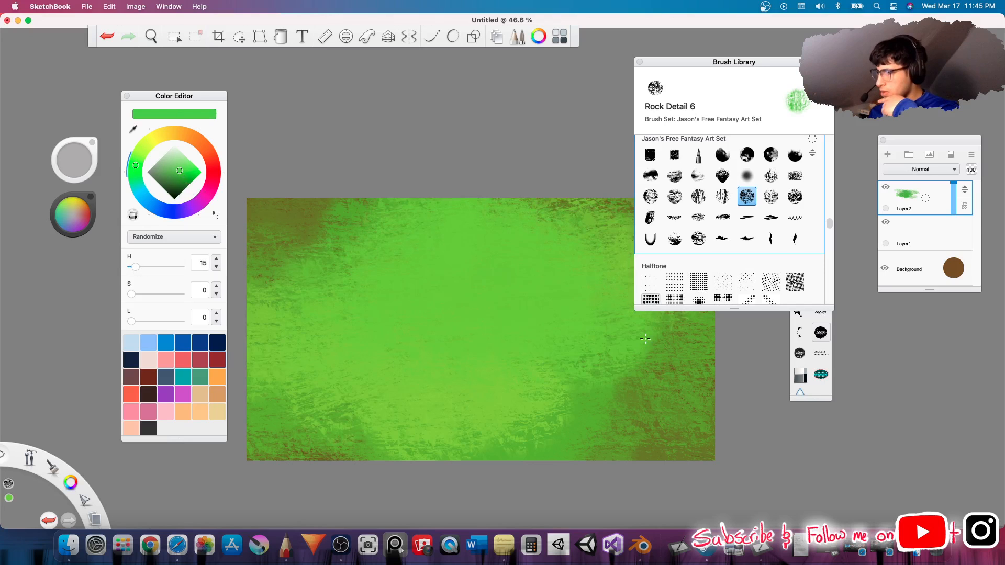
left_click_drag(612, 384, 707, 314)
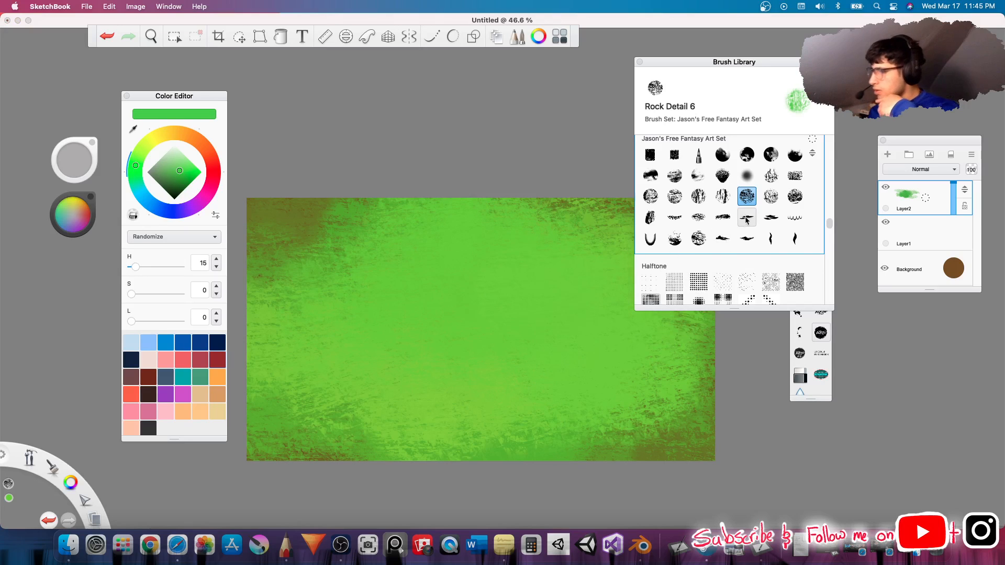
Browse the brush sets, choose Rock Blocker from Jason's Free Fantasy Art Set and paint green over the lower center.
scroll(725, 204, "down", 5)
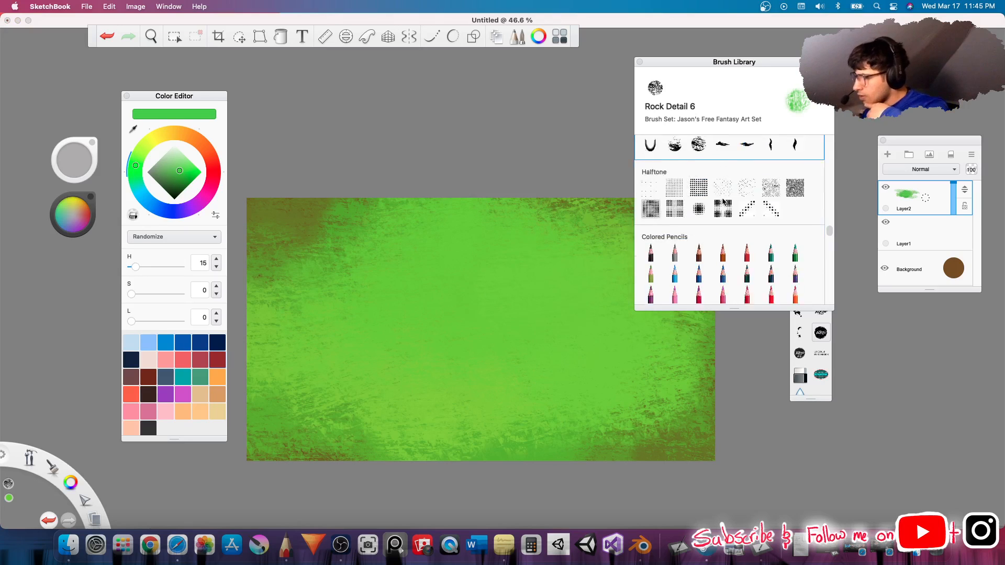
scroll(746, 222, "down", 10)
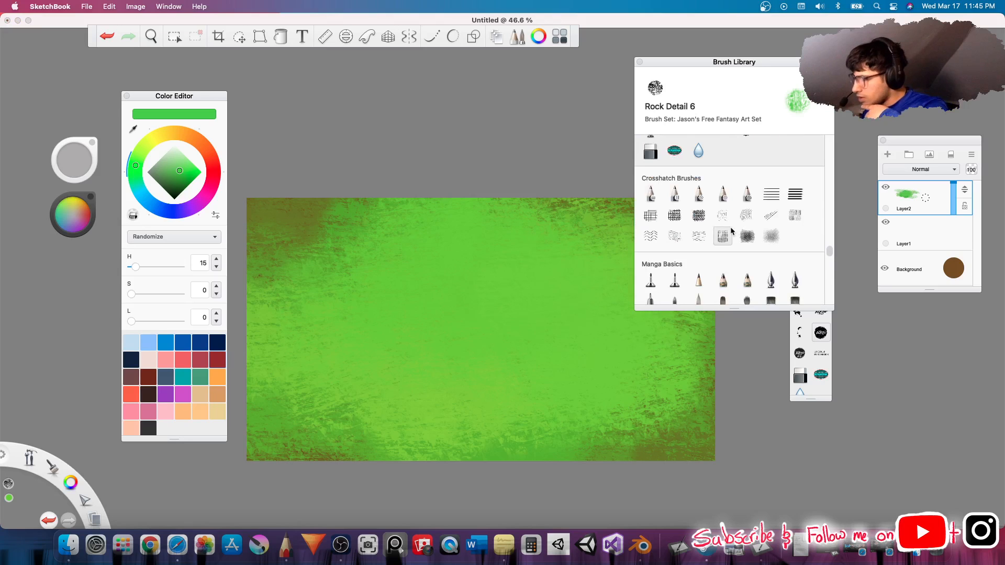
scroll(734, 237, "down", 6)
scroll(731, 231, "up", 7)
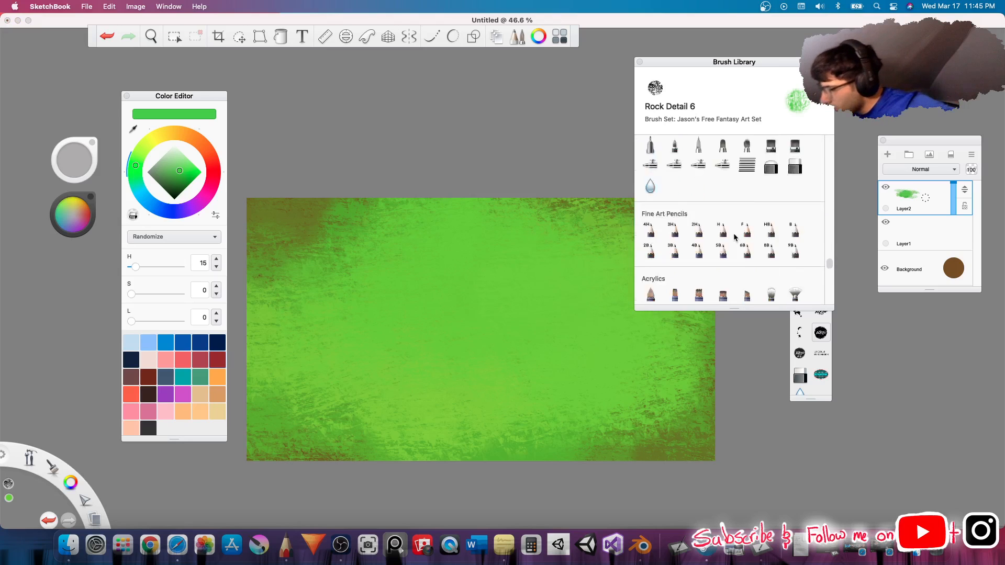
scroll(728, 220, "up", 8)
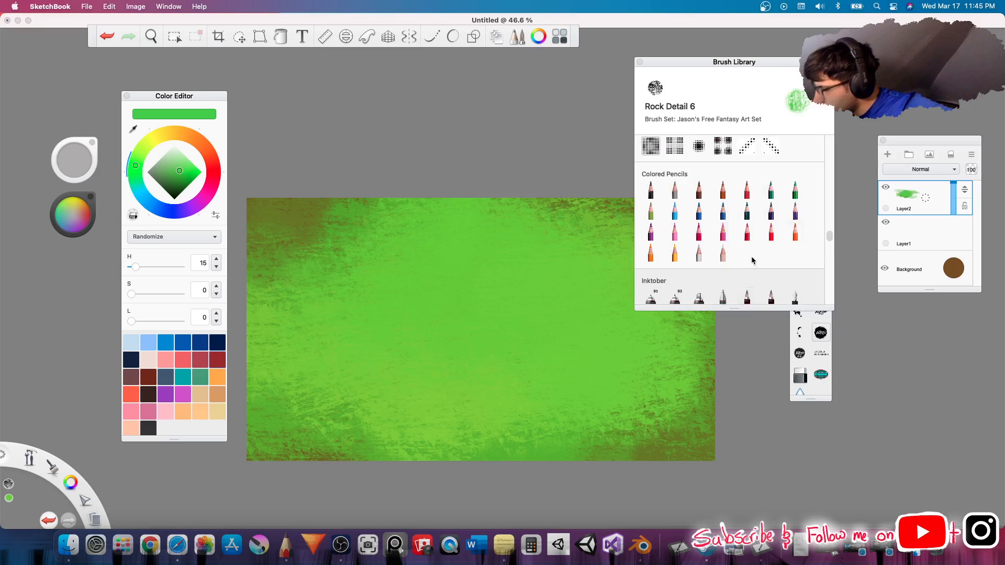
scroll(720, 211, "up", 3)
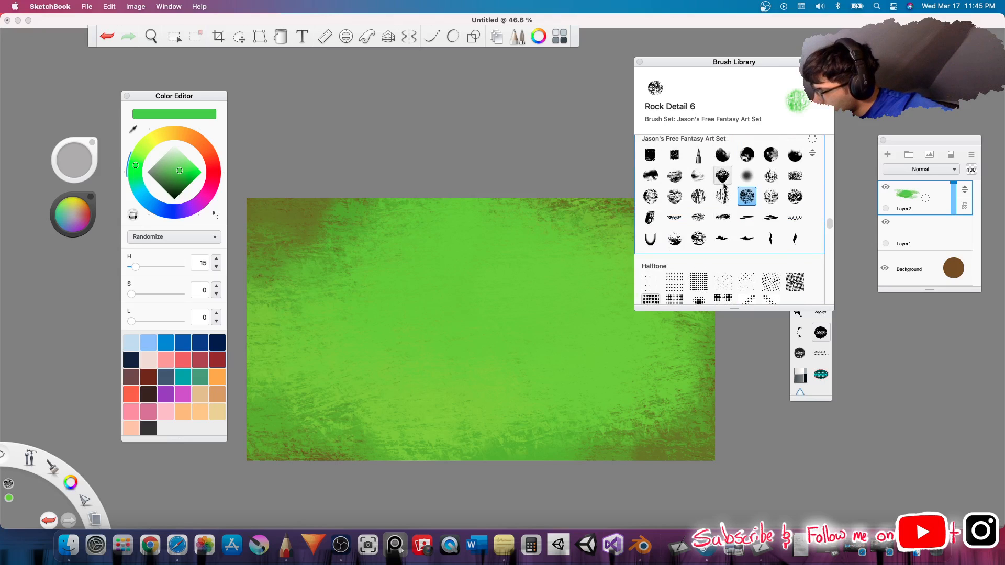
left_click(722, 176)
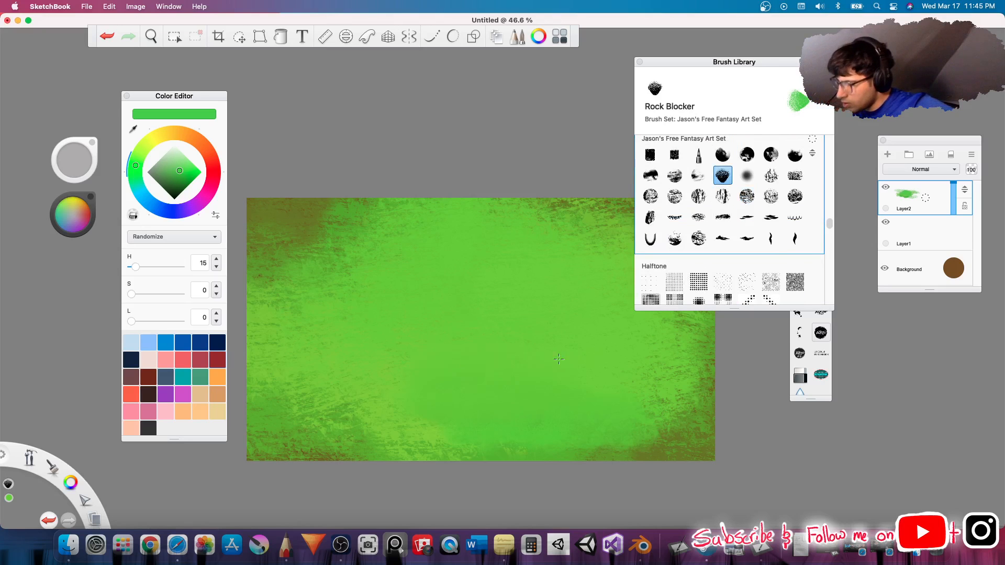
left_click_drag(468, 314, 527, 316)
left_click_drag(459, 228, 558, 214)
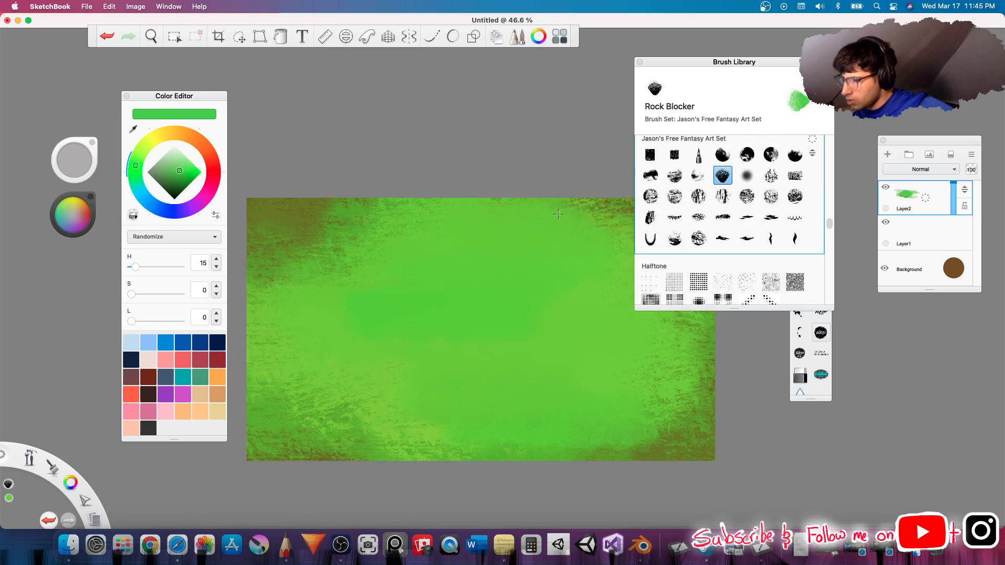
key("super+z")
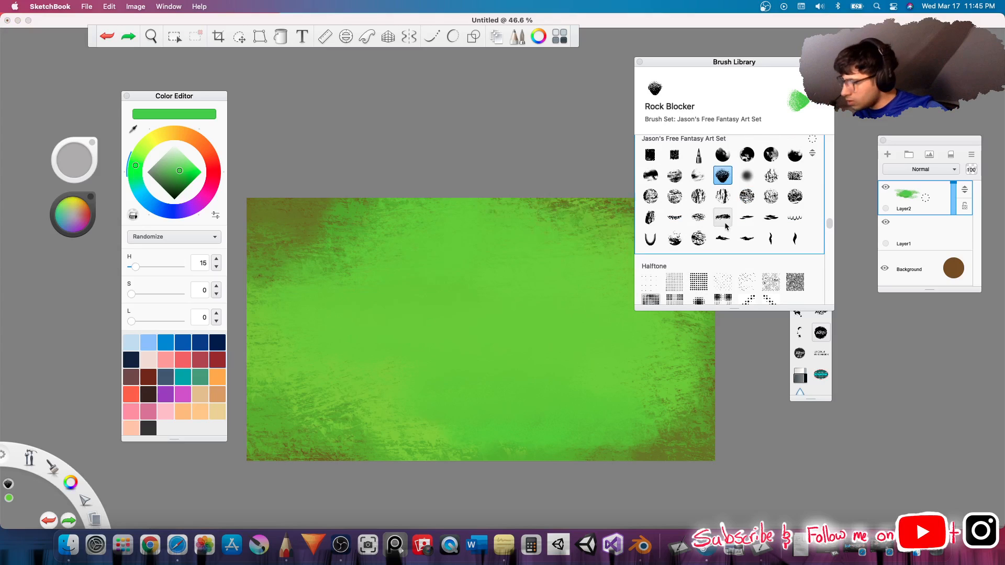
Try the Distant Detail 3 brush across the lower canvas, and undo that stroke together with the preceding lower-center paint.
left_click(728, 221)
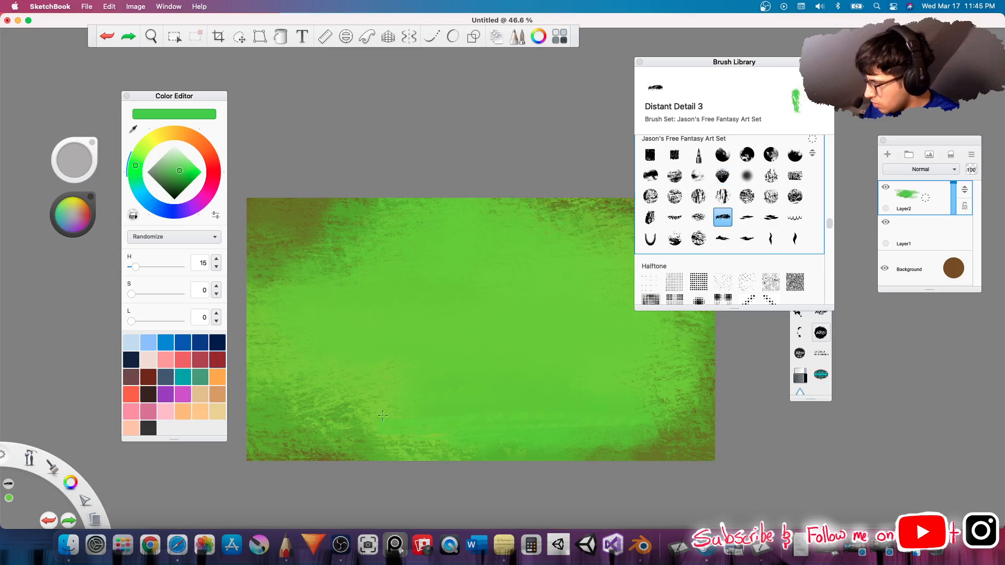
mouse_move(383, 415)
left_mouse_down()
mouse_move(681, 416)
mouse_move(613, 372)
left_mouse_up()
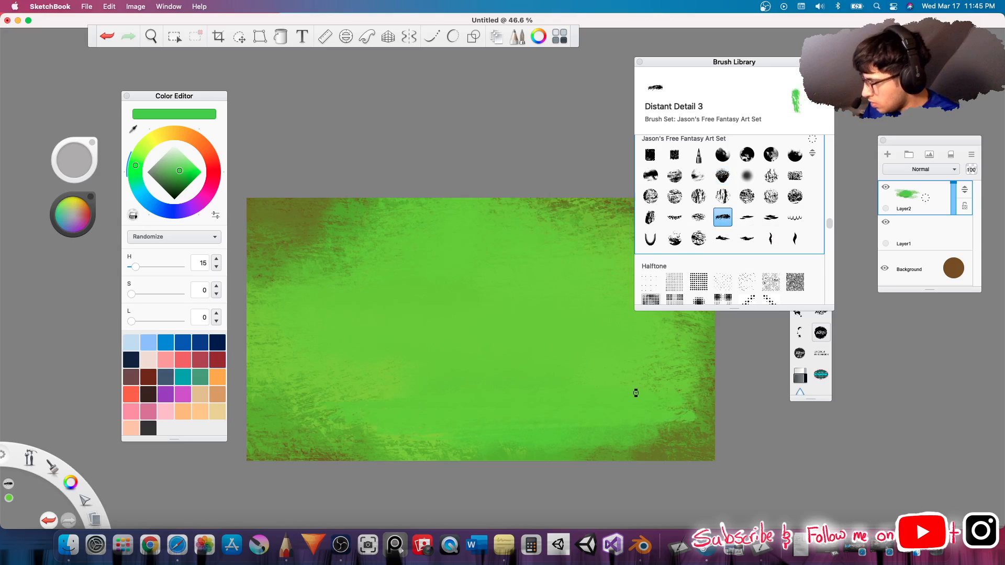
key("super+z")
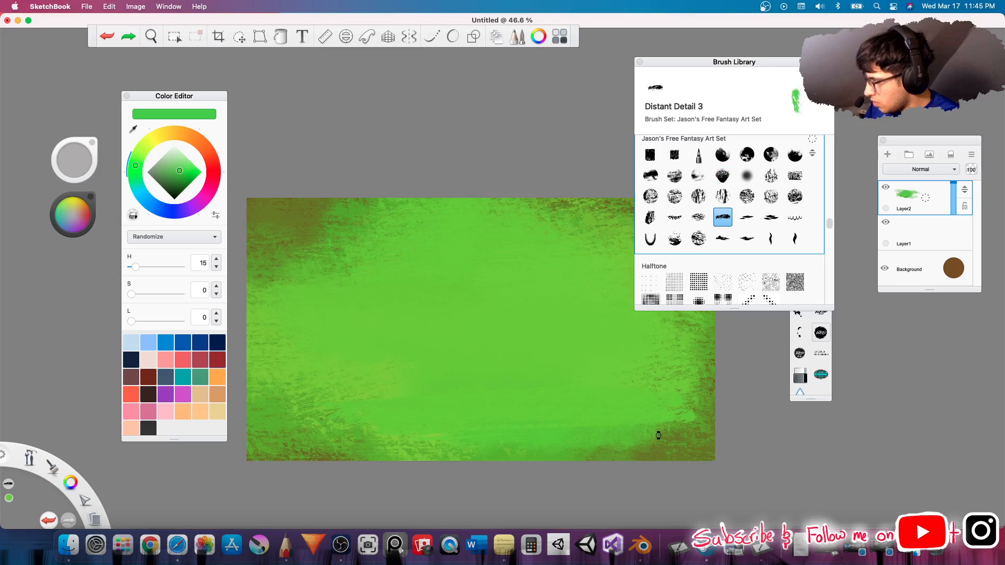
key("super+z")
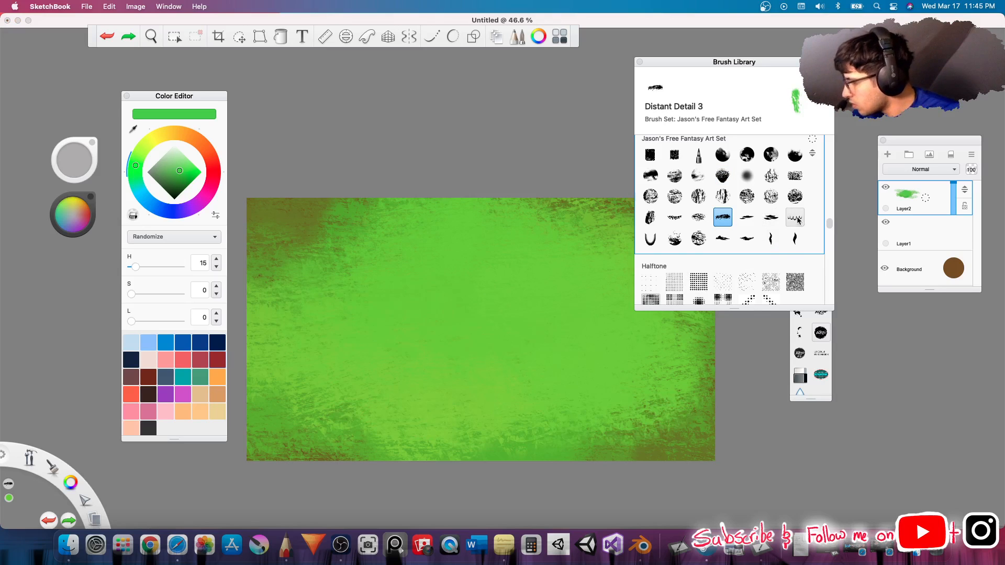
Choose the Rock Detail 8 brush, pick a darker green and paint horizontal bands across the middle and lower canvas.
left_click(795, 196)
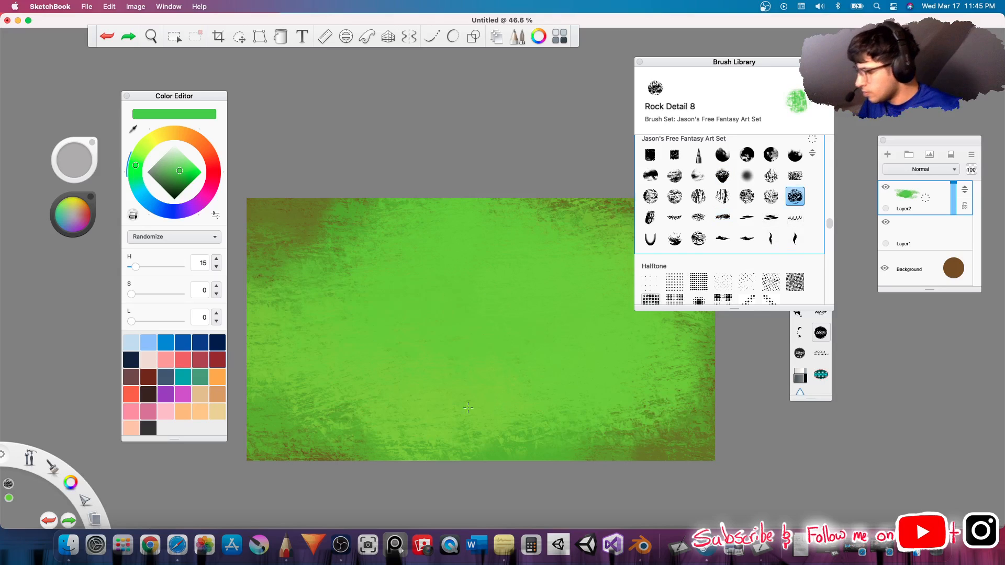
left_click(398, 396)
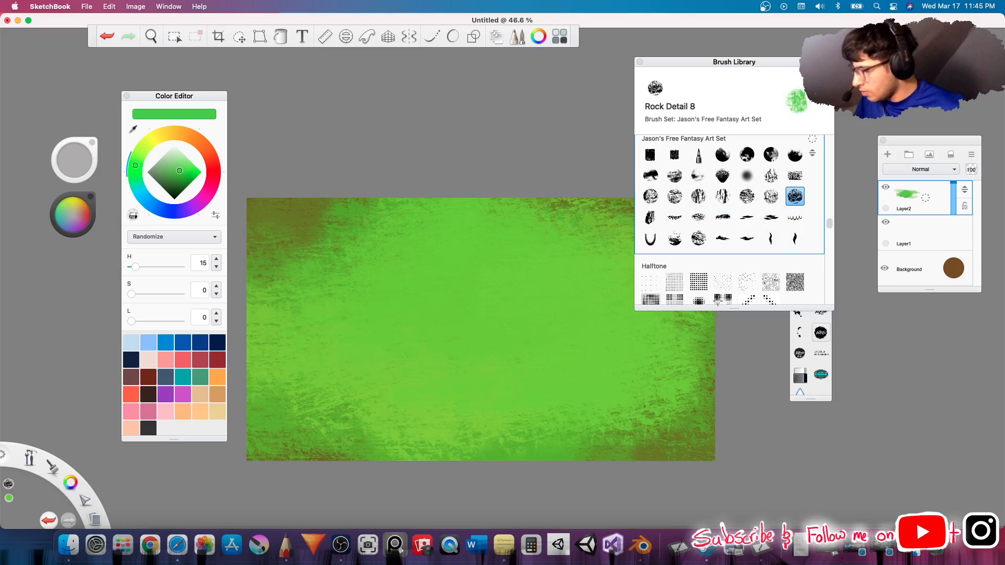
left_click(178, 180)
mouse_move(417, 428)
left_mouse_down()
mouse_move(631, 416)
mouse_move(399, 401)
mouse_move(657, 386)
mouse_move(314, 361)
mouse_move(393, 338)
mouse_move(299, 313)
mouse_move(322, 300)
left_mouse_up()
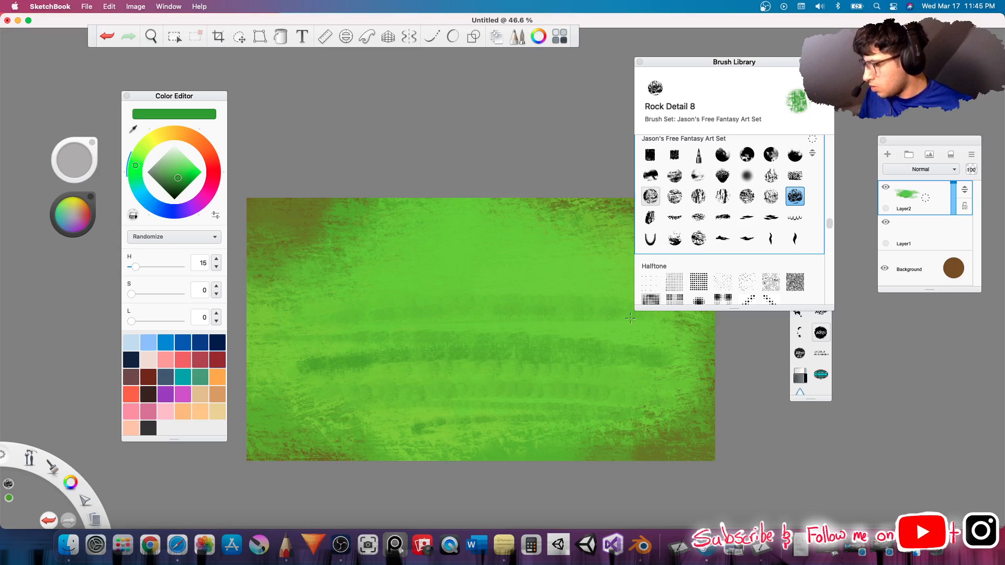
key("super+z")
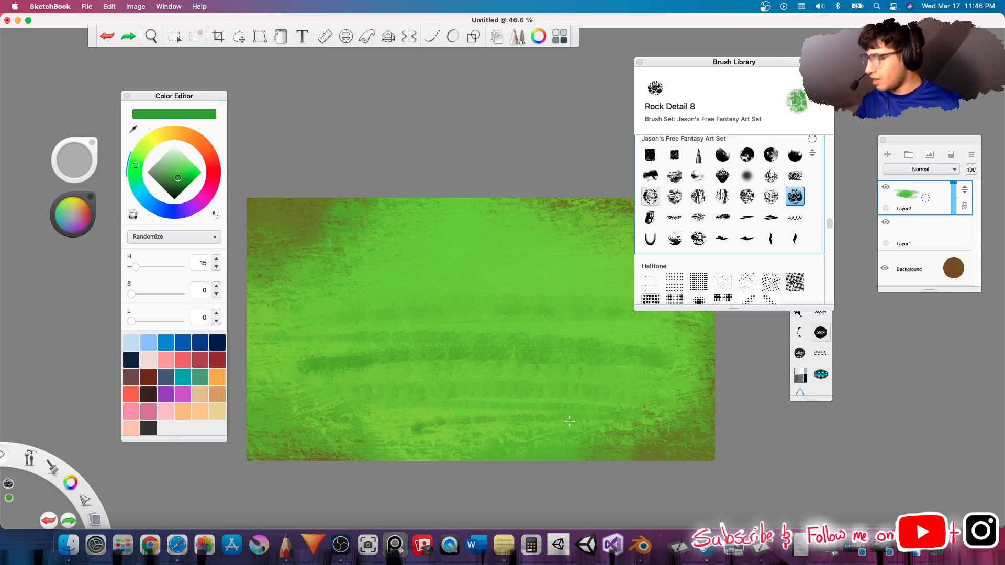
key("e")
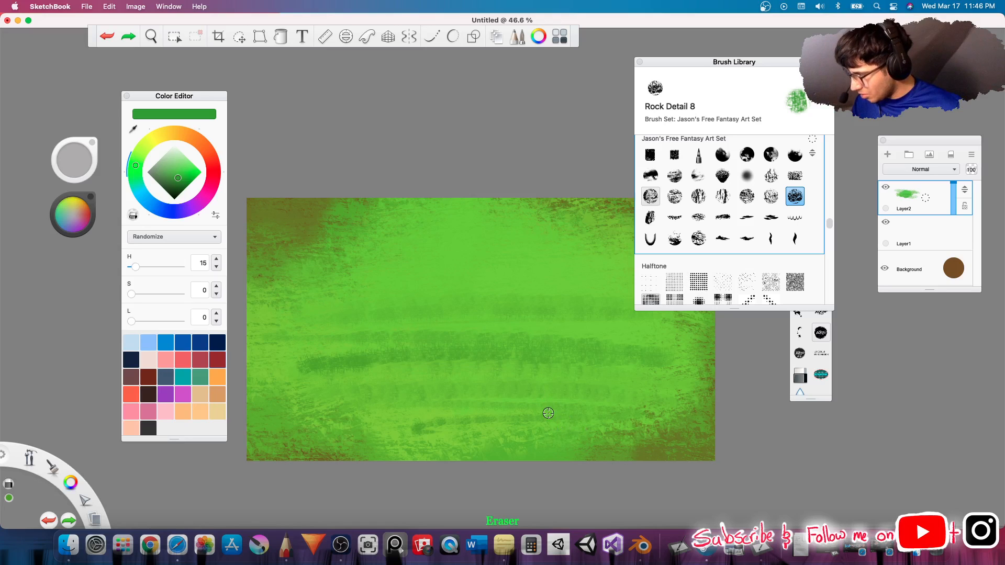
key("e")
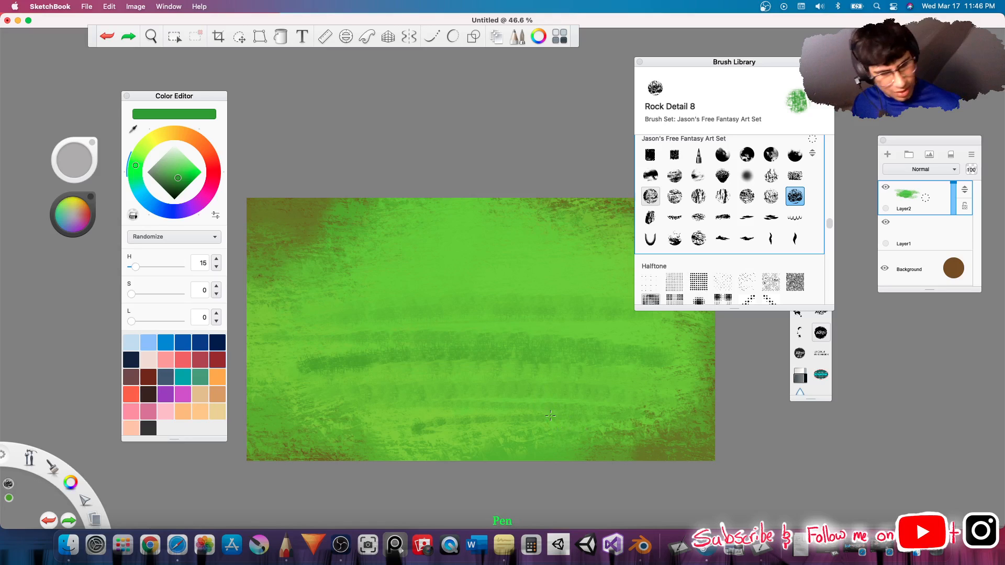
Move the Brush Library clear of the canvas, choose Abstract 2 from the Shape set and cover the canvas with horizontal green strokes.
key("space")
mouse_move(555, 429)
left_mouse_down()
mouse_move(619, 435)
mouse_move(611, 462)
mouse_move(556, 442)
mouse_move(579, 461)
mouse_move(553, 450)
left_mouse_up()
left_click_drag(757, 63, 799, 51)
left_click_drag(872, 213, 872, 177)
scroll(872, 178, "down", 2)
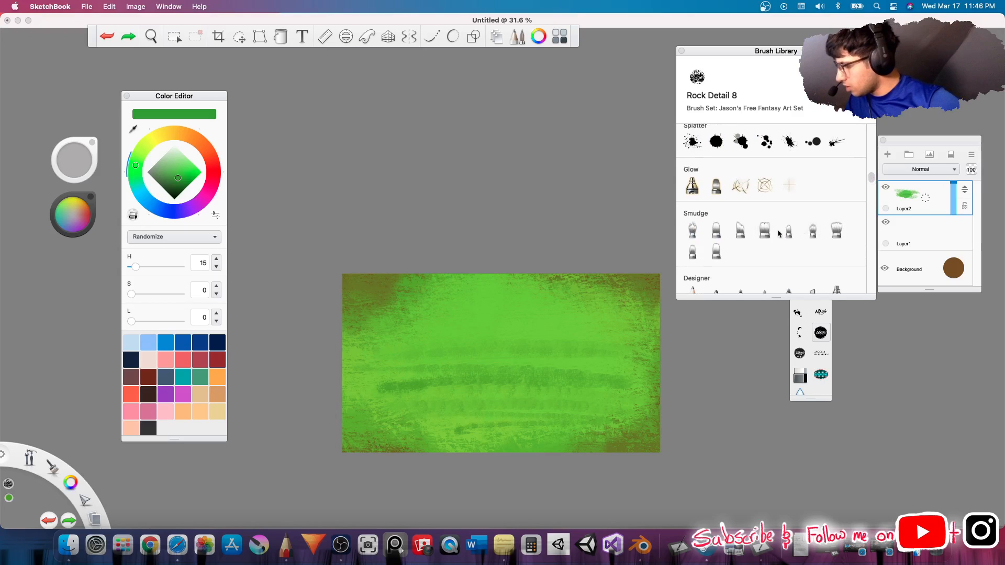
scroll(874, 191, "up", 5)
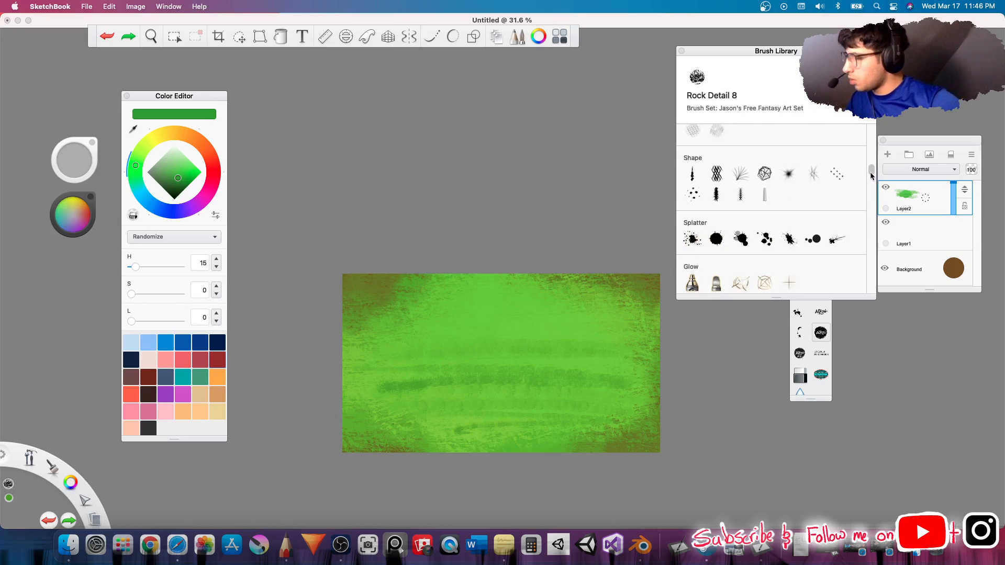
left_click(716, 194)
mouse_move(591, 443)
left_mouse_down()
mouse_move(495, 444)
mouse_move(424, 428)
mouse_move(571, 421)
mouse_move(351, 411)
mouse_move(636, 393)
mouse_move(466, 371)
mouse_move(375, 373)
mouse_move(597, 335)
mouse_move(367, 327)
mouse_move(481, 313)
mouse_move(377, 298)
mouse_move(450, 283)
mouse_move(382, 277)
mouse_move(582, 303)
mouse_move(445, 324)
mouse_move(437, 348)
mouse_move(628, 363)
mouse_move(564, 411)
mouse_move(571, 436)
left_mouse_up()
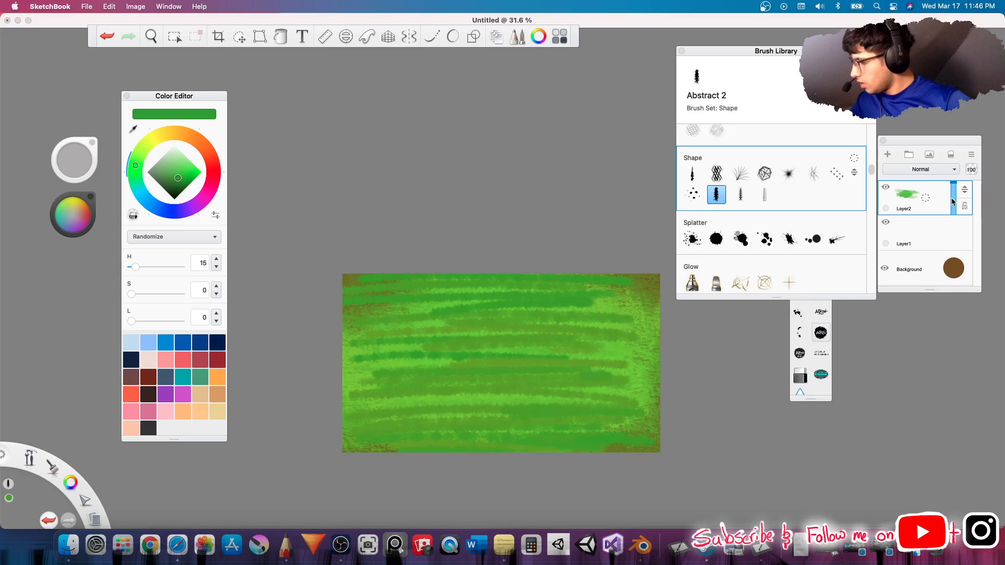
Lower Layer2's opacity to about 58 and add a new layer above it.
left_click_drag(952, 202, 954, 200)
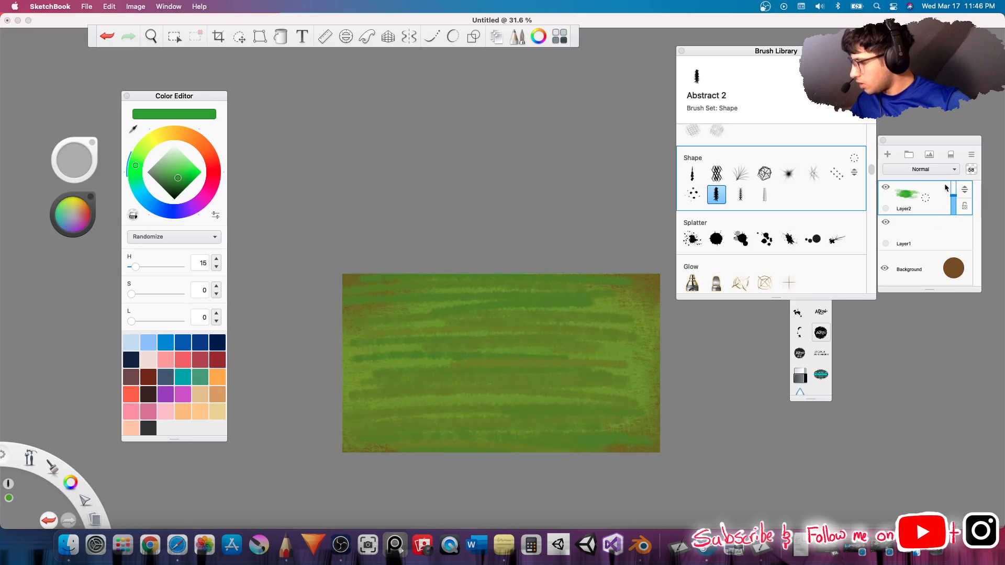
left_click(887, 154)
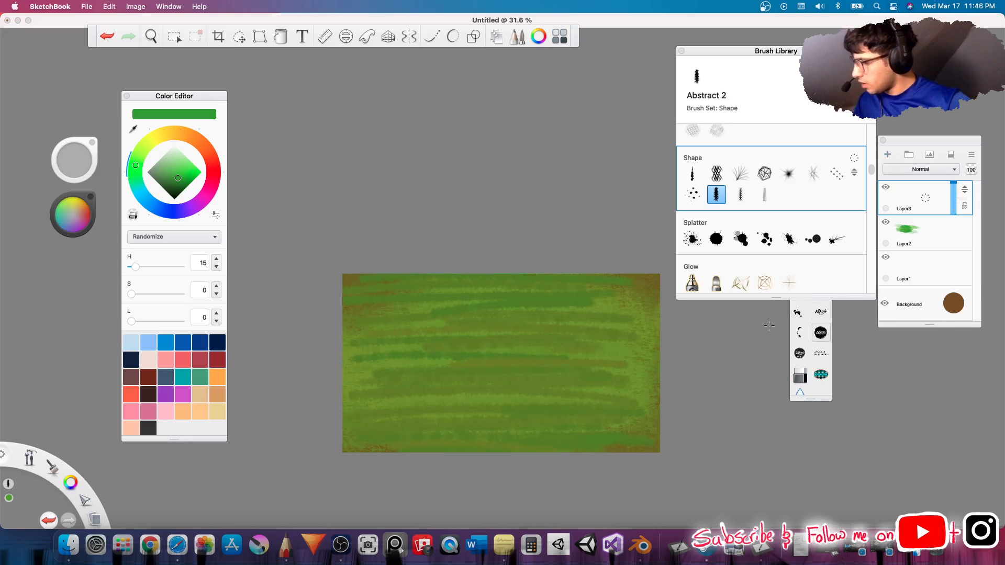
Paint horizontal green Abstract 2 strokes over the whole canvas on the new layer, leaving brown showing near the edges.
mouse_move(561, 428)
left_mouse_down()
mouse_move(429, 436)
mouse_move(618, 408)
left_mouse_up()
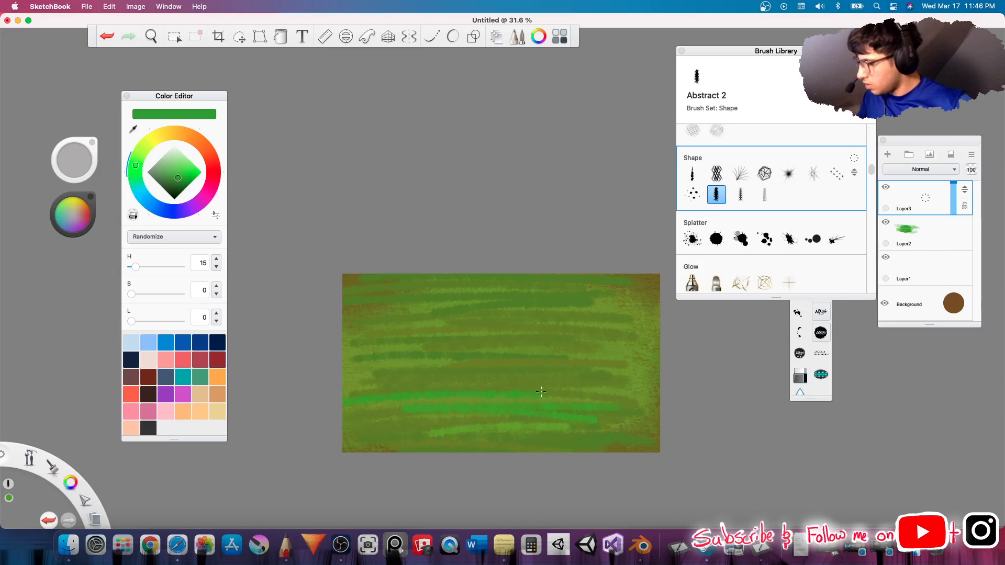
left_click_drag(541, 392, 576, 390)
left_click_drag(490, 374, 602, 378)
mouse_move(396, 356)
left_mouse_down()
mouse_move(571, 358)
mouse_move(429, 338)
left_mouse_up()
left_click_drag(445, 335, 548, 330)
left_click_drag(610, 316, 344, 325)
left_click_drag(487, 314, 665, 314)
mouse_move(632, 316)
left_mouse_down()
mouse_move(400, 308)
mouse_move(637, 297)
left_mouse_up()
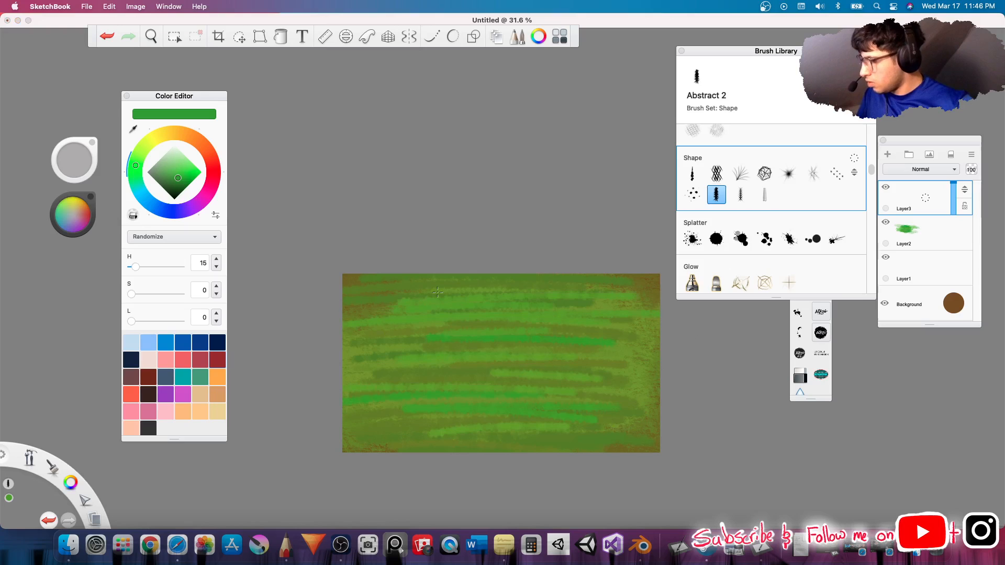
mouse_move(437, 292)
left_mouse_down()
mouse_move(584, 280)
mouse_move(329, 275)
mouse_move(614, 279)
left_mouse_up()
mouse_move(528, 286)
left_mouse_down()
mouse_move(360, 286)
mouse_move(654, 298)
mouse_move(343, 303)
left_mouse_up()
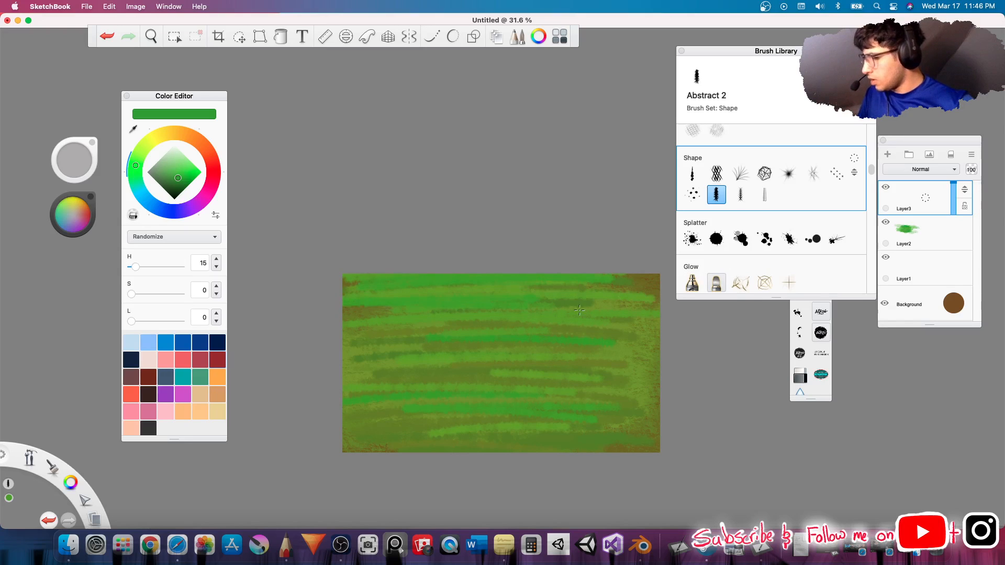
mouse_move(455, 313)
left_mouse_down()
mouse_move(534, 326)
mouse_move(370, 347)
mouse_move(378, 370)
mouse_move(607, 372)
mouse_move(486, 391)
mouse_move(421, 421)
mouse_move(578, 451)
mouse_move(445, 441)
mouse_move(625, 429)
mouse_move(379, 421)
mouse_move(610, 415)
left_mouse_up()
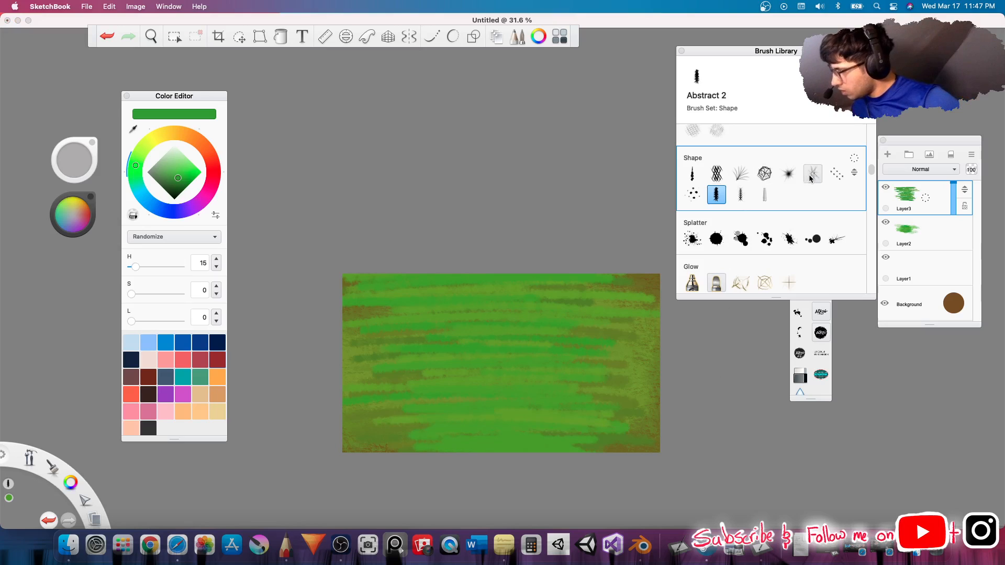
Choose the Dry Ink brush from the Shape set, pick a dark green and draw thin horizontal lines all over the grass.
left_click(699, 196)
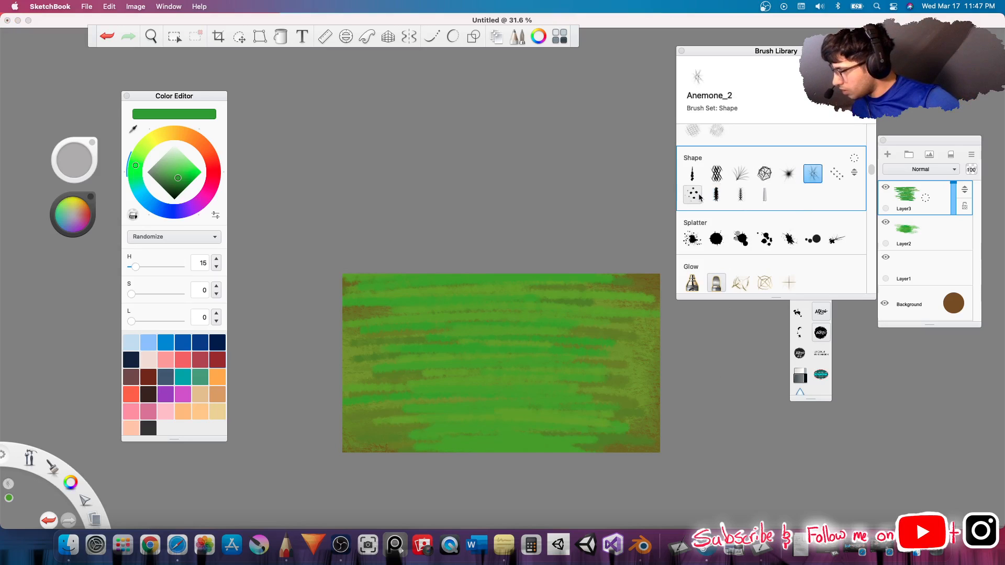
left_click(693, 175)
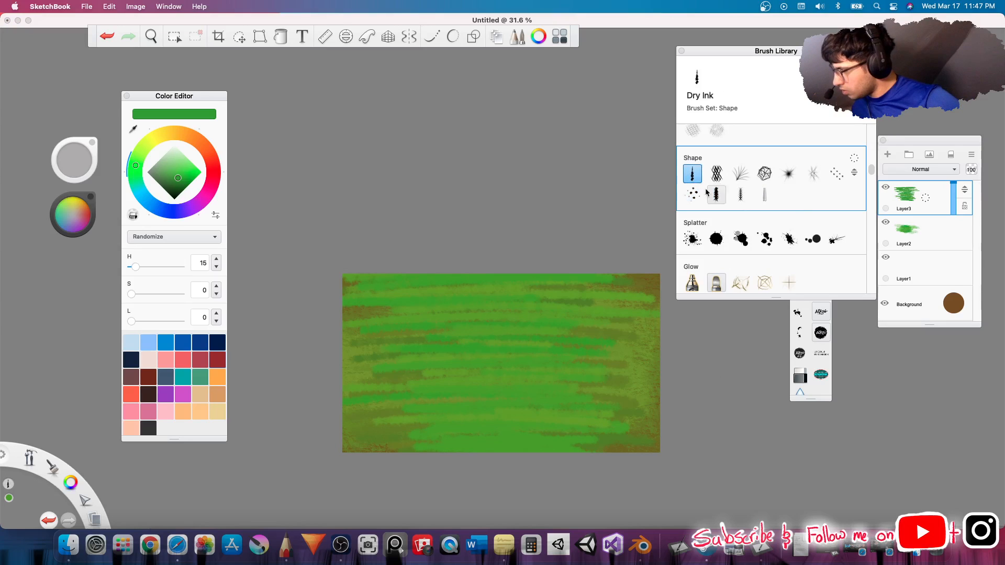
left_click(178, 187)
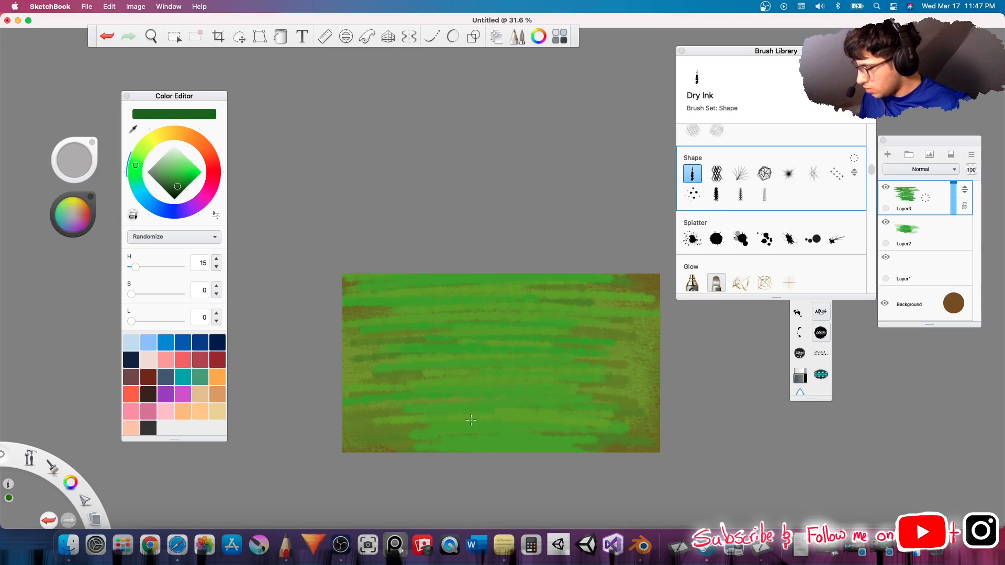
mouse_move(478, 394)
left_mouse_down()
mouse_move(410, 397)
mouse_move(592, 399)
left_mouse_up()
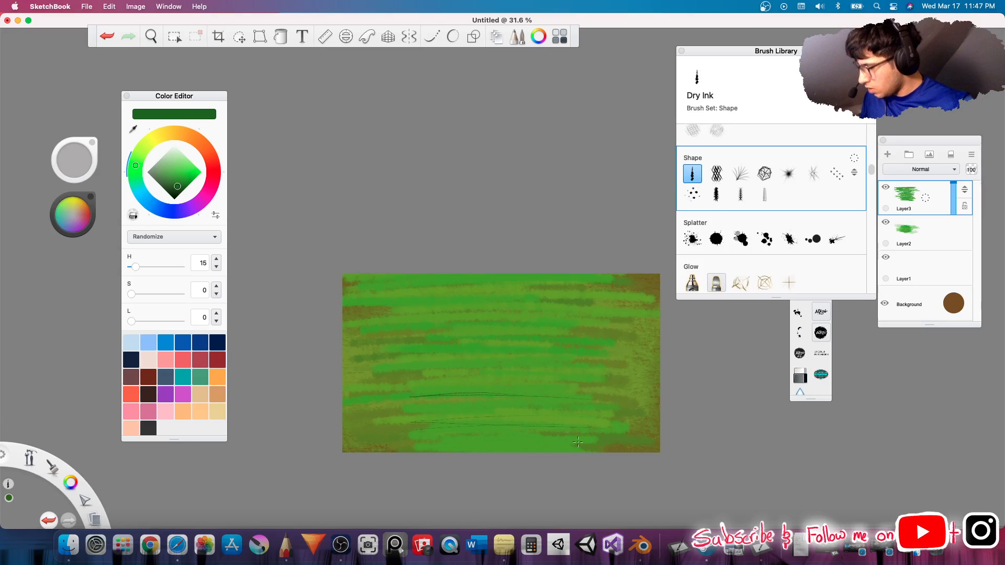
mouse_move(578, 443)
left_mouse_down()
mouse_move(408, 434)
mouse_move(586, 419)
mouse_move(367, 406)
mouse_move(638, 363)
mouse_move(358, 356)
mouse_move(434, 344)
mouse_move(359, 335)
mouse_move(618, 323)
mouse_move(641, 309)
mouse_move(425, 299)
mouse_move(576, 289)
mouse_move(599, 273)
left_mouse_up()
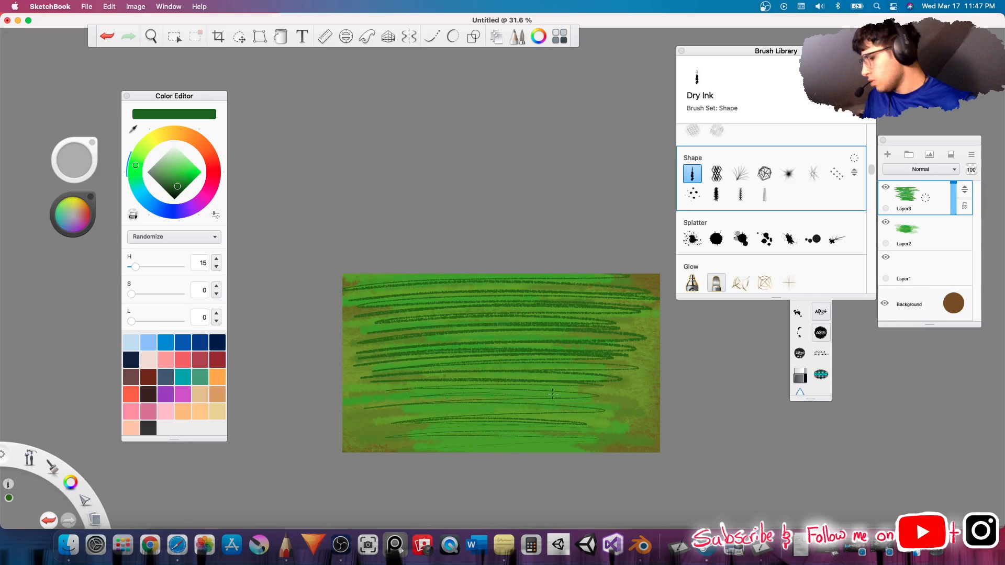
mouse_move(552, 390)
left_mouse_down()
mouse_move(618, 391)
mouse_move(404, 401)
mouse_move(576, 418)
mouse_move(597, 428)
mouse_move(590, 453)
left_mouse_up()
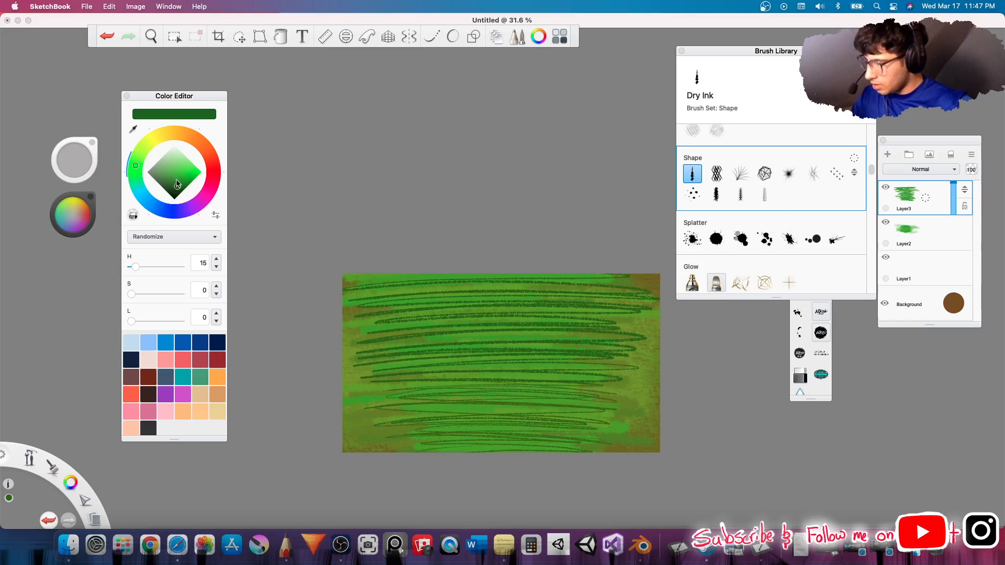
Pick a light green and draw horizontal Dry Ink highlight lines across the grass.
left_click_drag(178, 185, 176, 177)
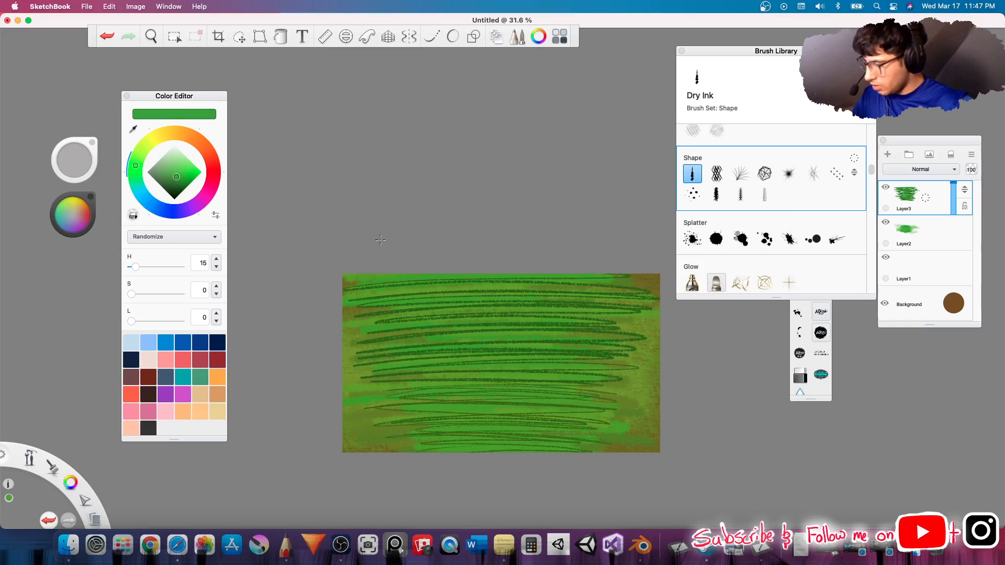
left_click(184, 163)
mouse_move(564, 449)
left_mouse_down()
mouse_move(550, 434)
mouse_move(451, 429)
mouse_move(634, 413)
mouse_move(351, 404)
mouse_move(582, 396)
mouse_move(399, 382)
mouse_move(356, 369)
mouse_move(644, 357)
mouse_move(503, 348)
mouse_move(495, 325)
mouse_move(356, 314)
mouse_move(629, 303)
mouse_move(348, 293)
mouse_move(443, 276)
mouse_move(655, 278)
left_mouse_up()
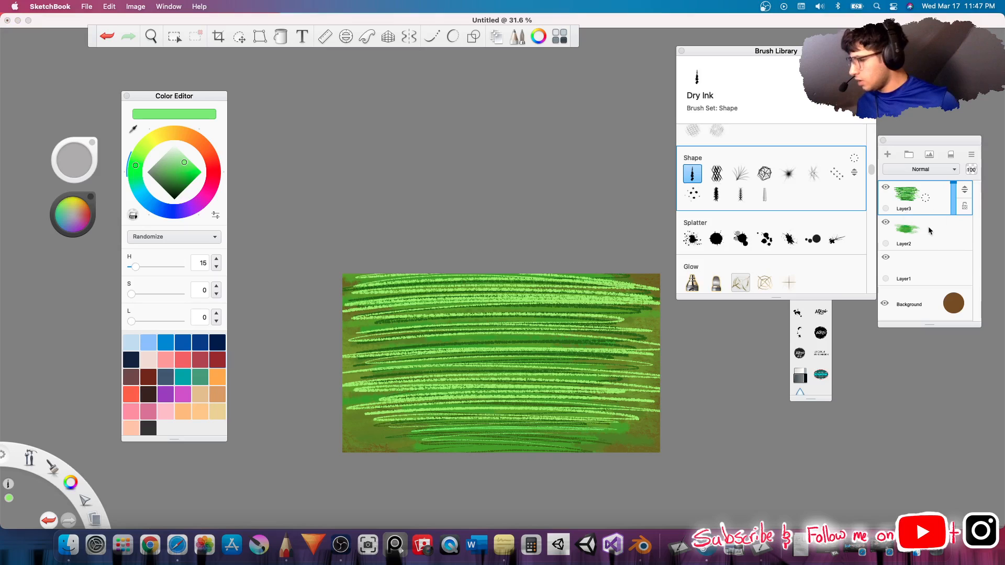
Group Layer1, Layer2 and Layer3, collapse the group and close the Brush Library.
left_click(928, 275, "shift")
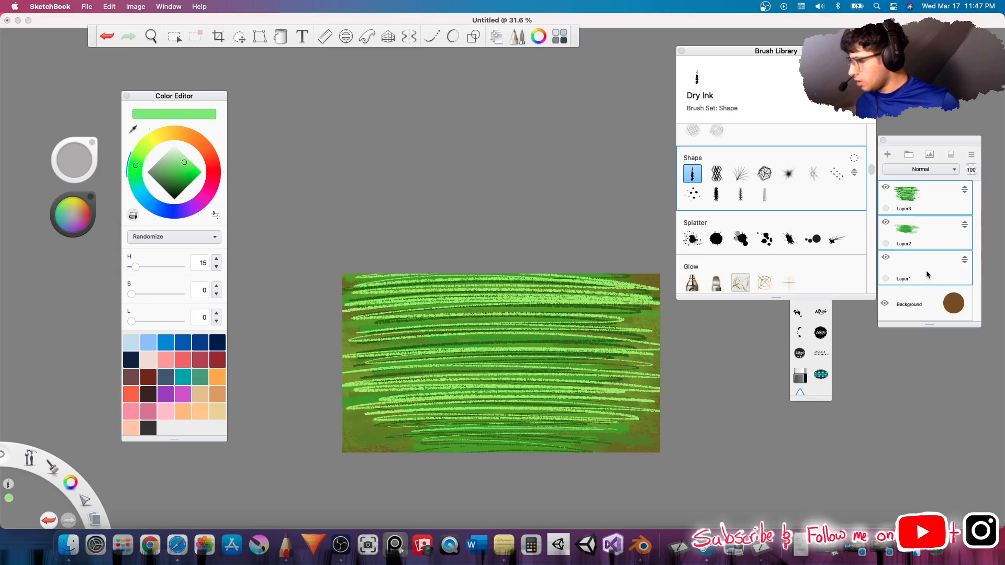
left_click(972, 154)
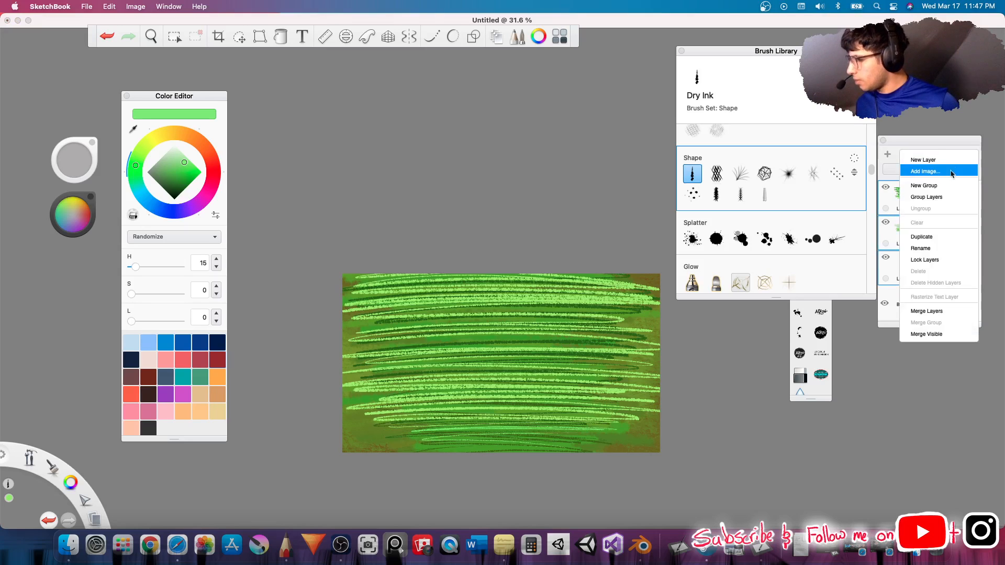
left_click(937, 202)
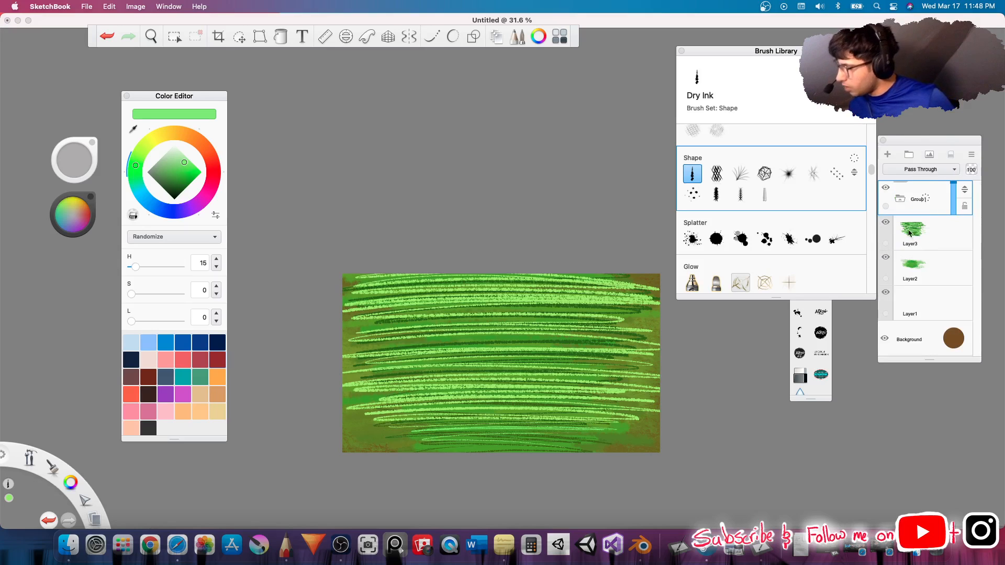
left_click(900, 199)
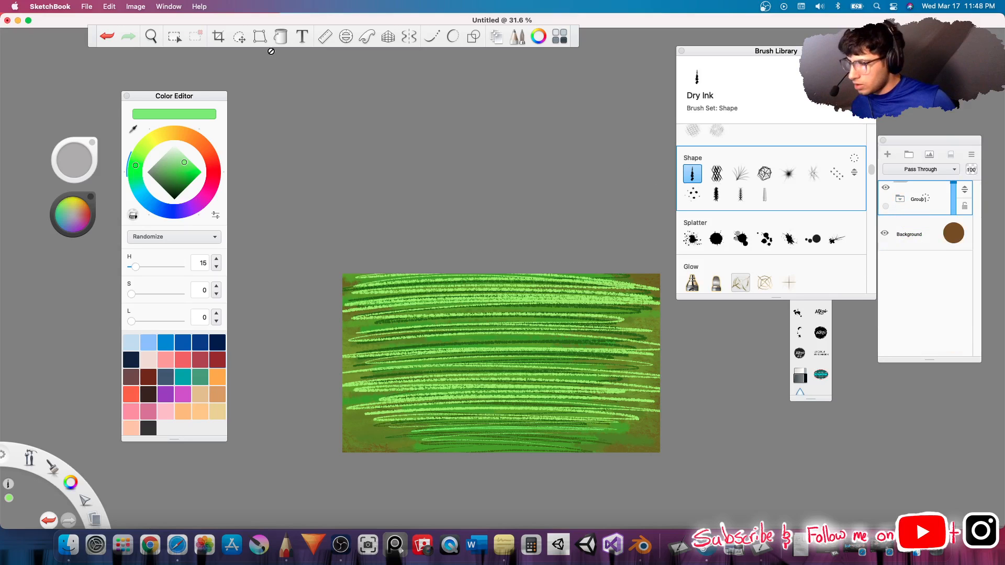
left_click(682, 51)
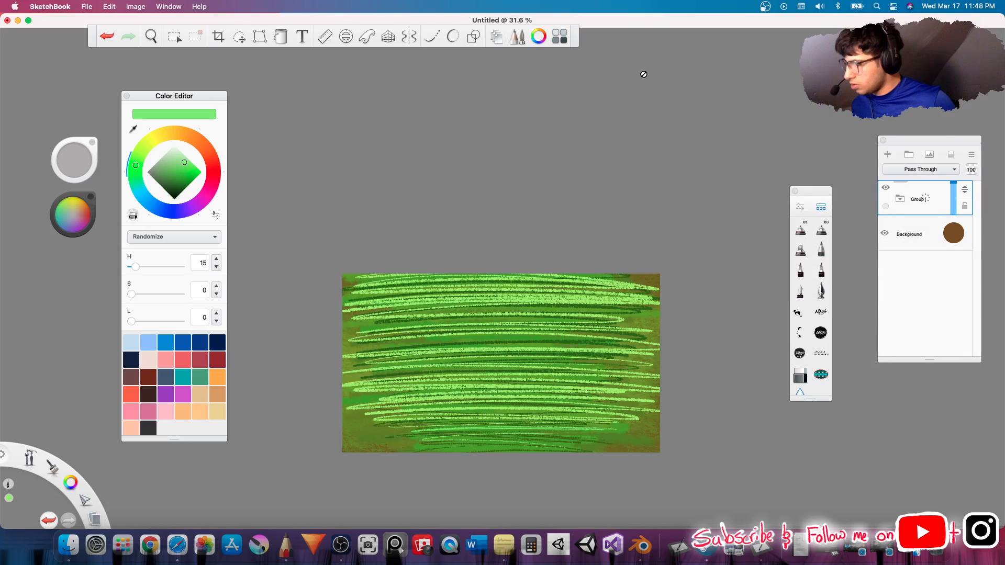
Try to distort the grouped grass layers by lowering the group's upper edge over the brown background.
left_click(259, 39)
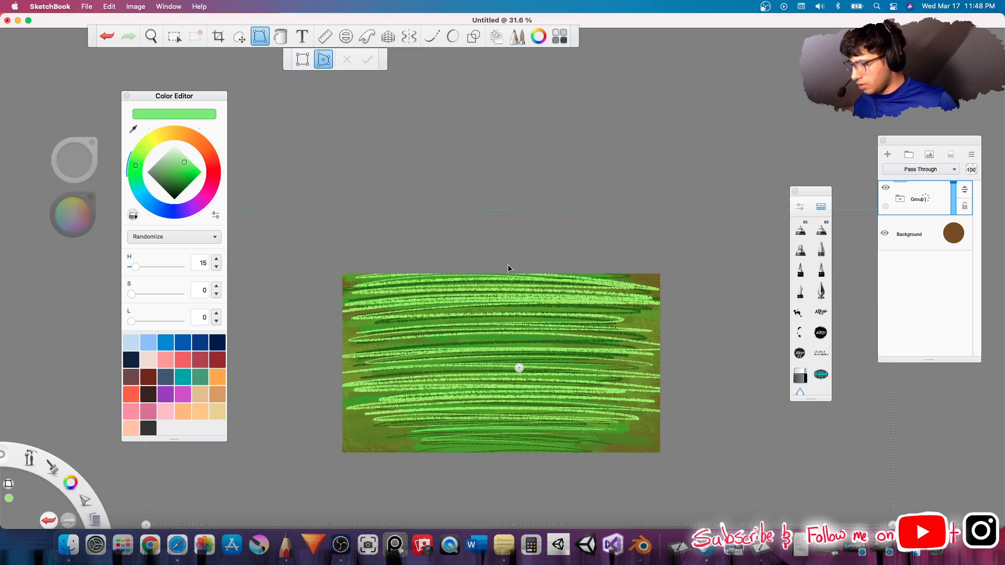
mouse_move(507, 275)
left_mouse_down()
mouse_move(507, 285)
mouse_move(511, 272)
left_mouse_up()
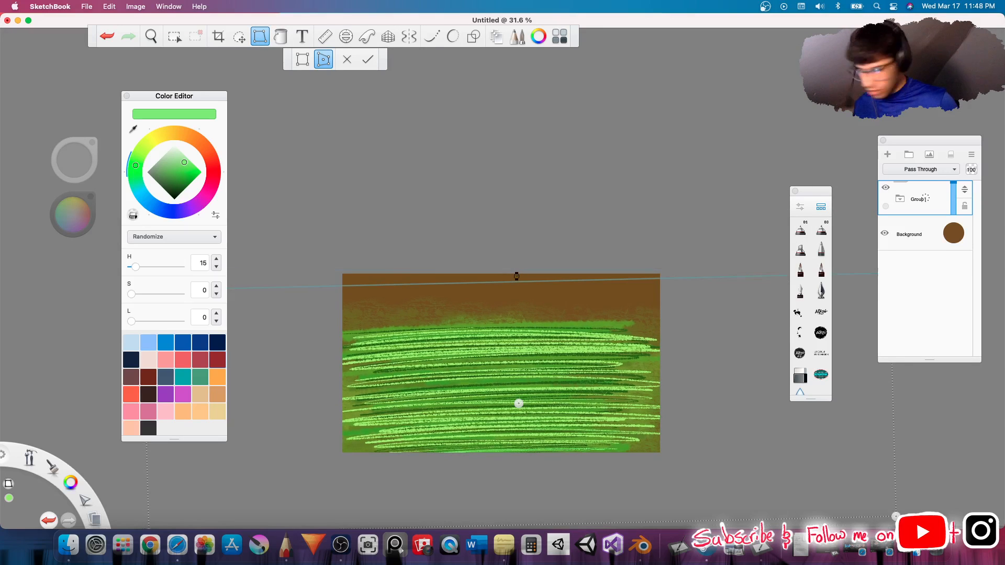
key("super+z")
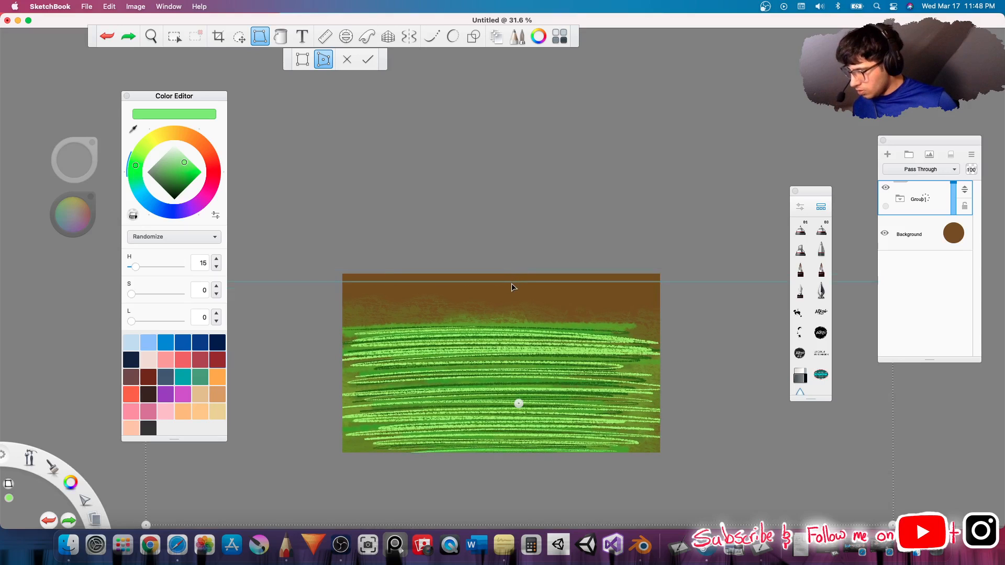
scroll(511, 284, "down", 6)
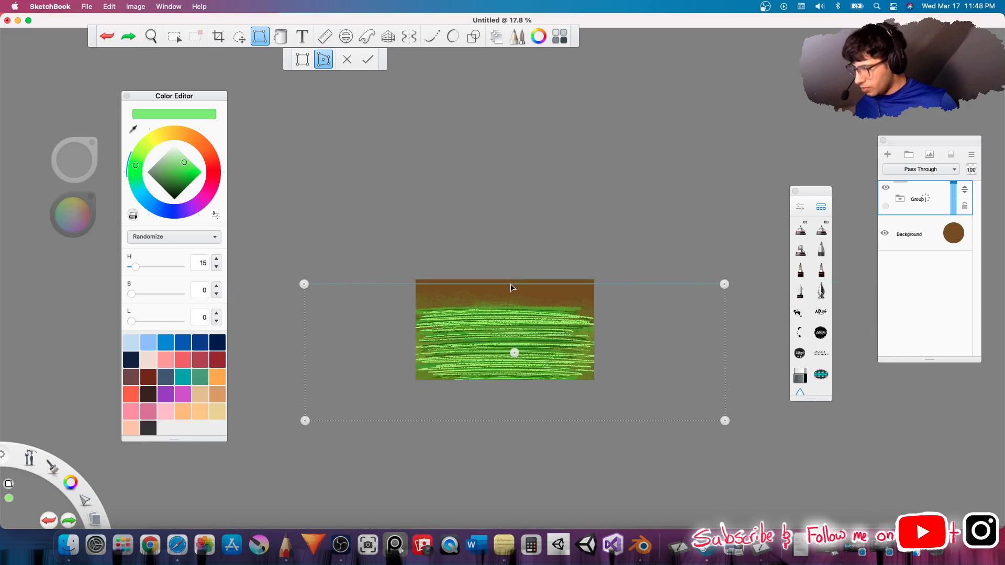
Try to squash the grass group vertically into the lower third of the canvas and narrow its width.
left_click(303, 59)
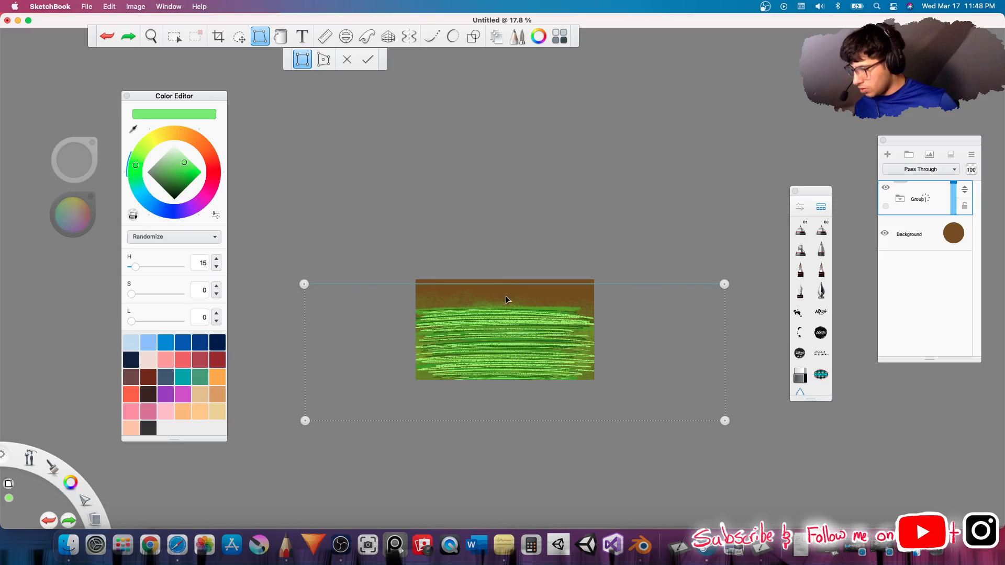
left_click_drag(506, 319, 508, 342)
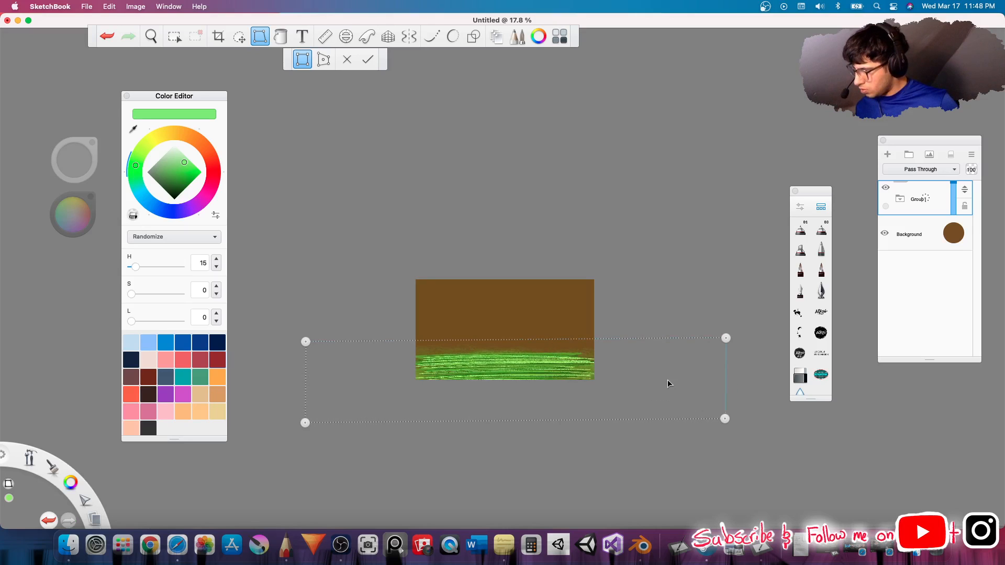
left_click_drag(668, 384, 555, 369)
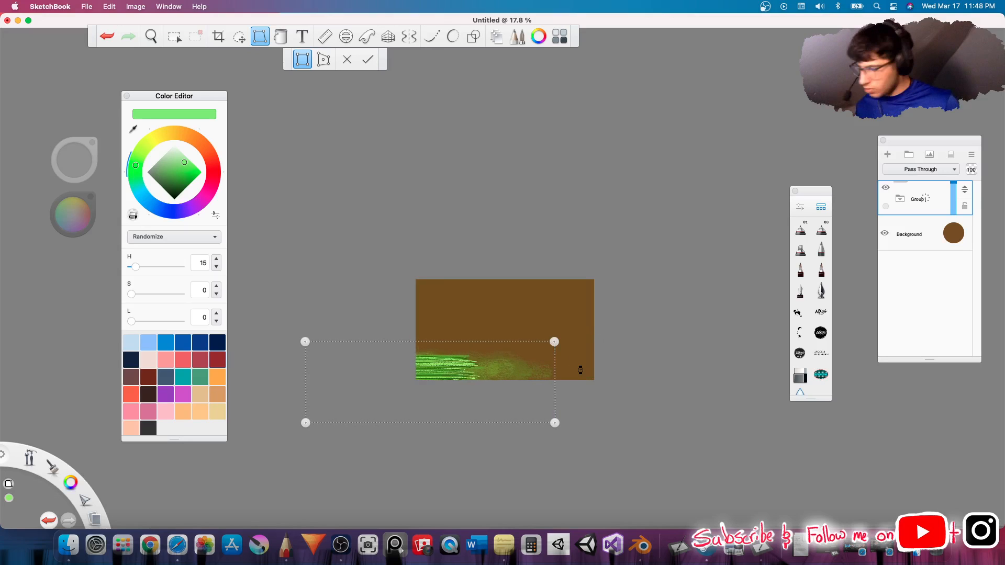
key("super+z")
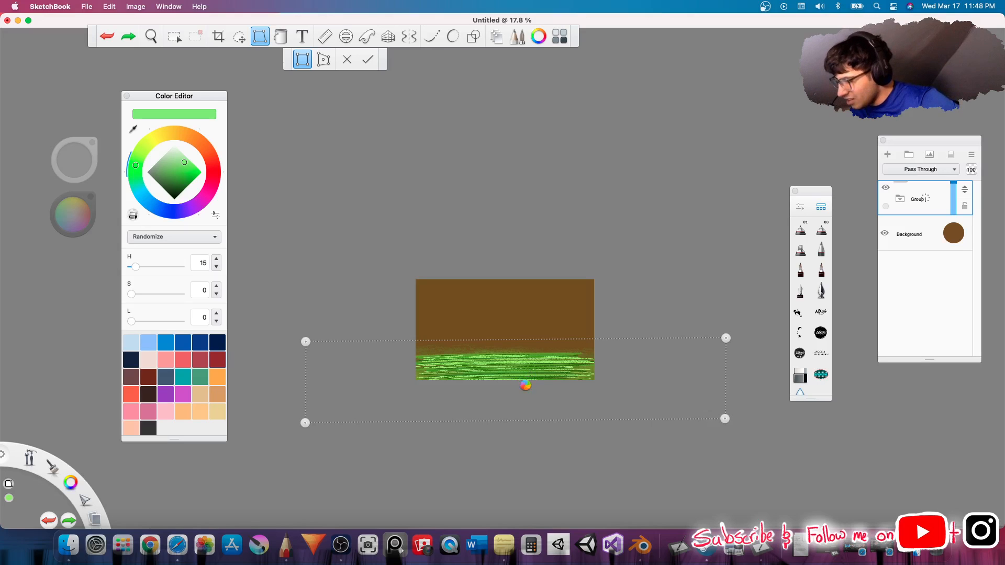
scroll(521, 385, "up", 5)
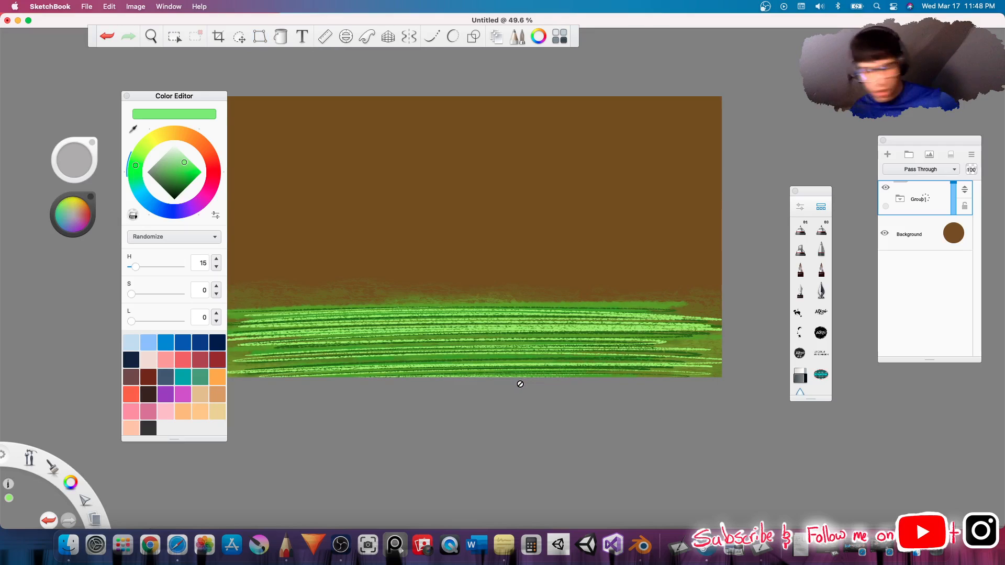
Undo the transform, grouping and highlight strokes, and remove the grass painting so only an empty Layer1 remains above the background.
key("x")
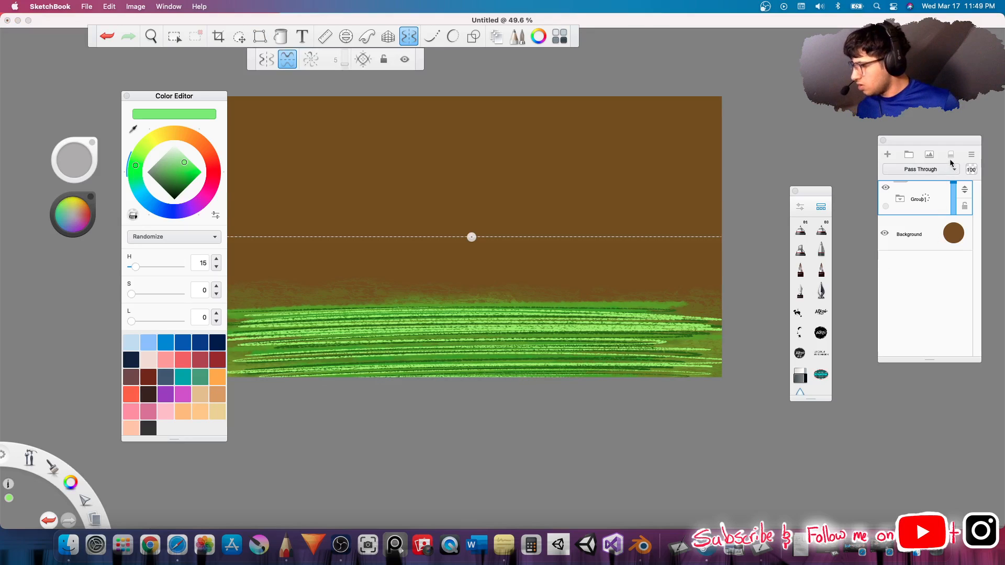
key("super+z")
key("super+z")
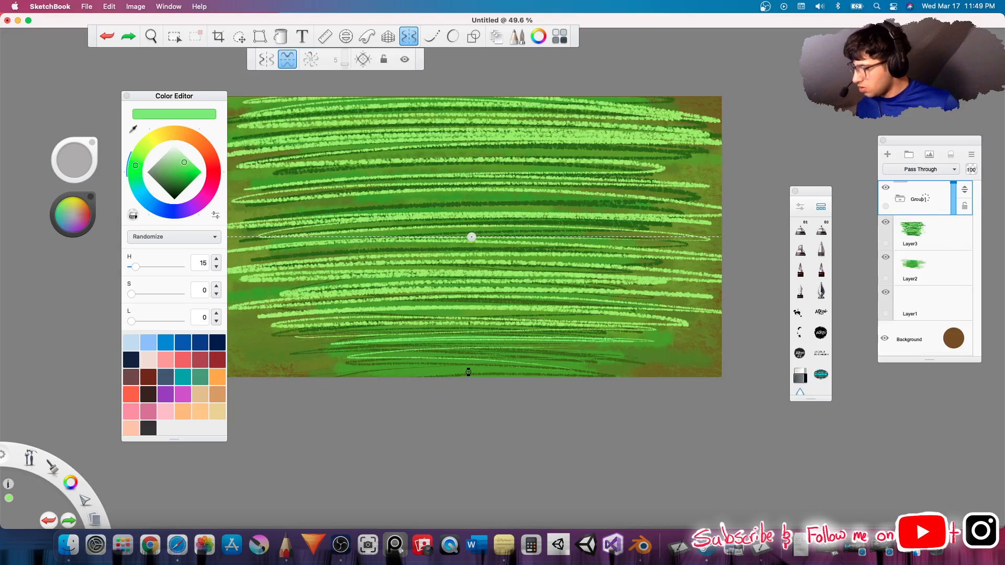
key("super+z")
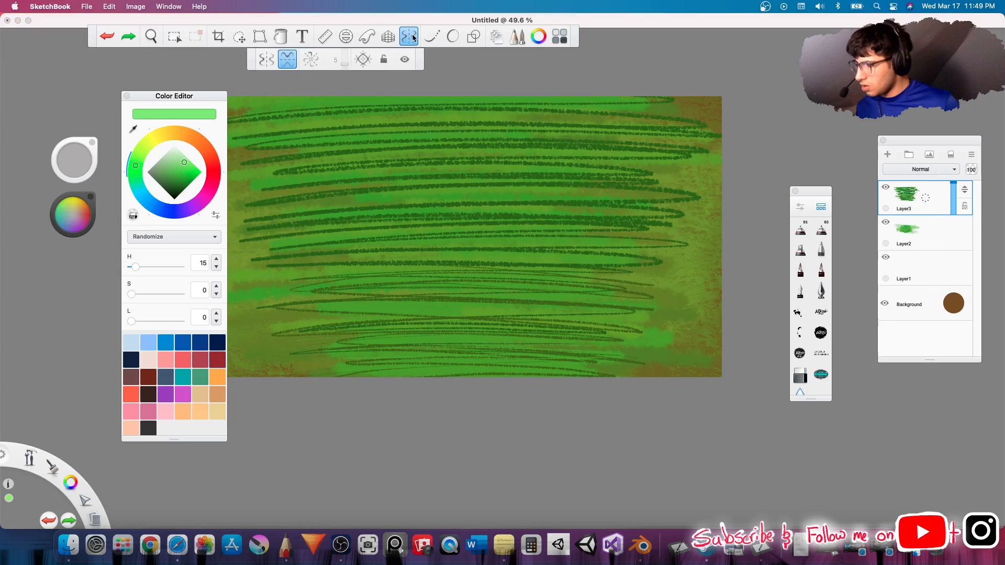
key("x")
left_click_drag(935, 202, 961, 184)
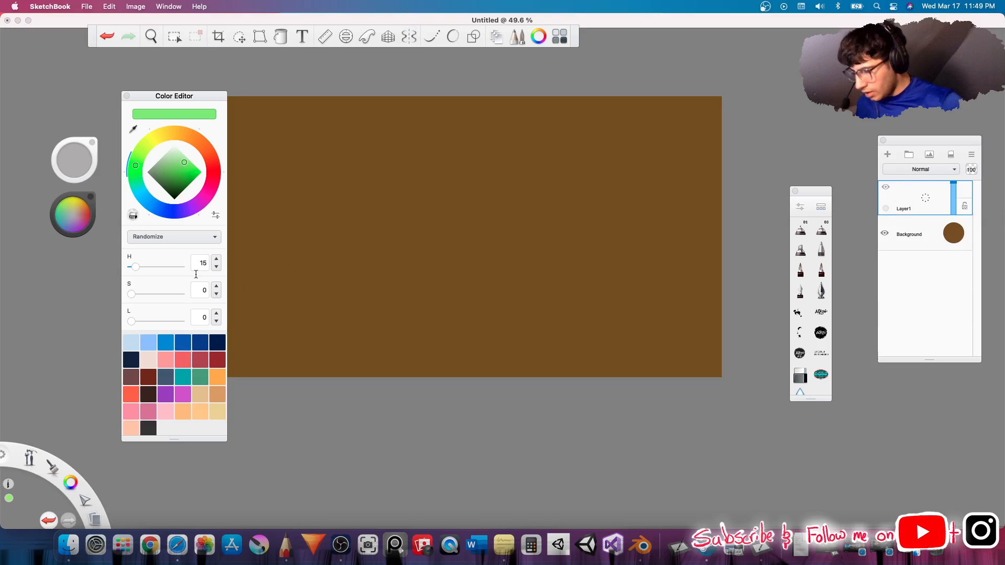
Switch the Color Editor to RGB sliders and change the background colour to black.
left_click(154, 238)
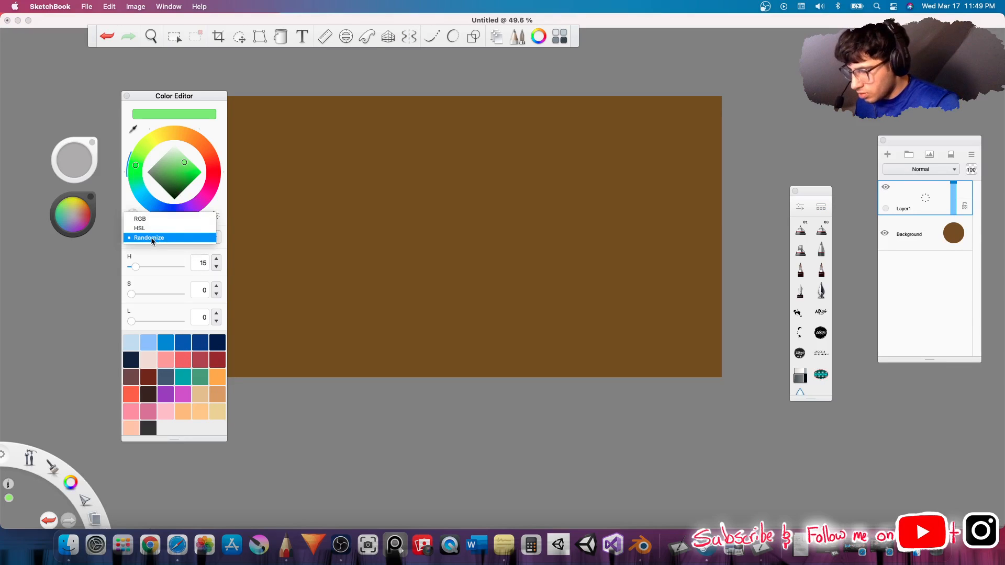
left_click(155, 221)
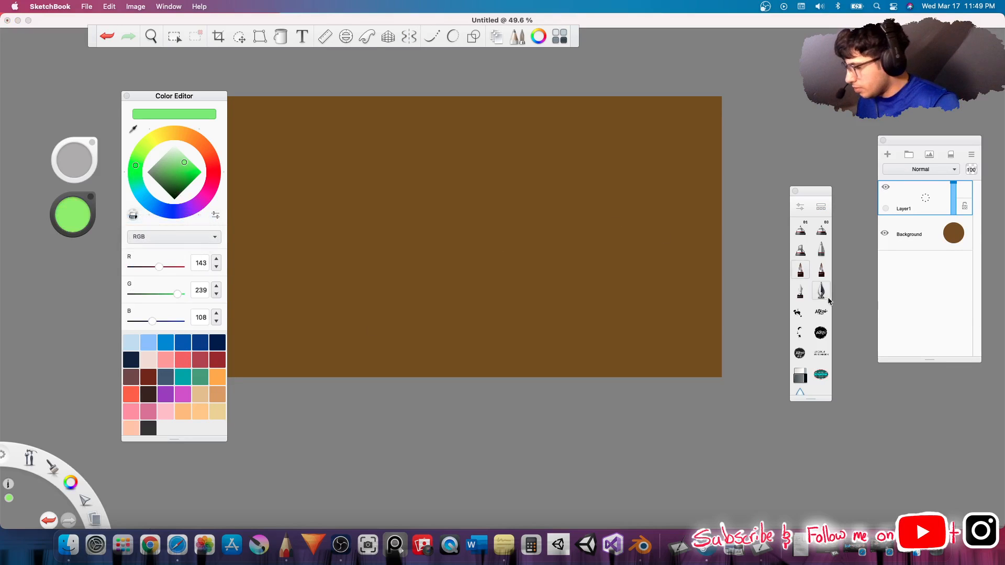
left_click(954, 235)
left_click(954, 241)
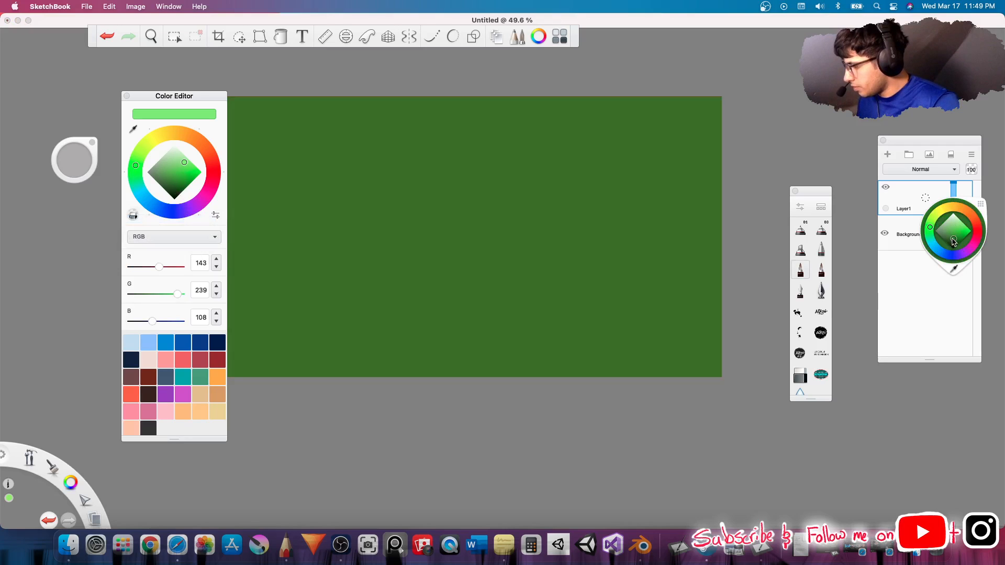
left_click_drag(954, 244, 953, 250)
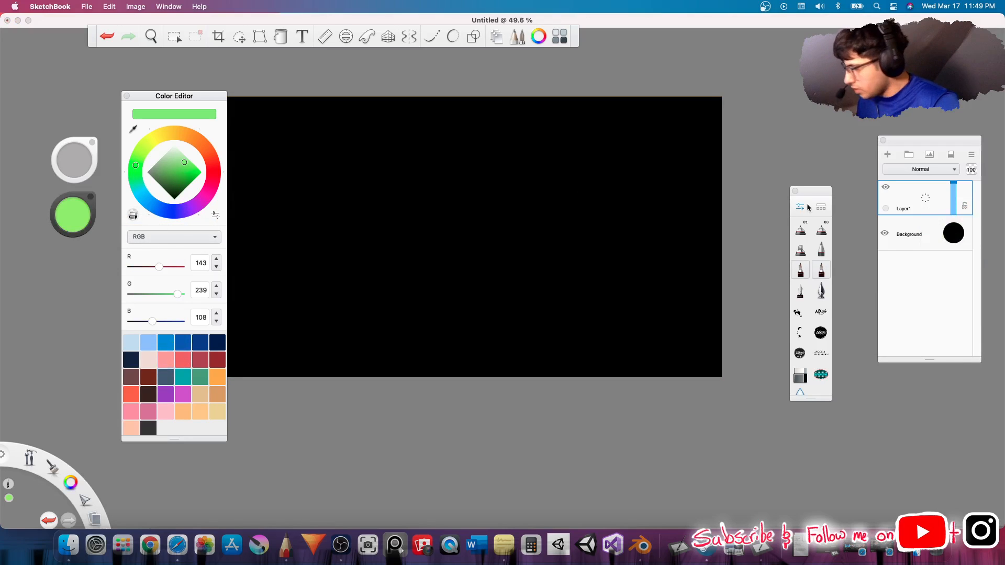
Open the Brush Library and browse the brush sets around Shape, Splatter and Glow.
left_click(825, 208)
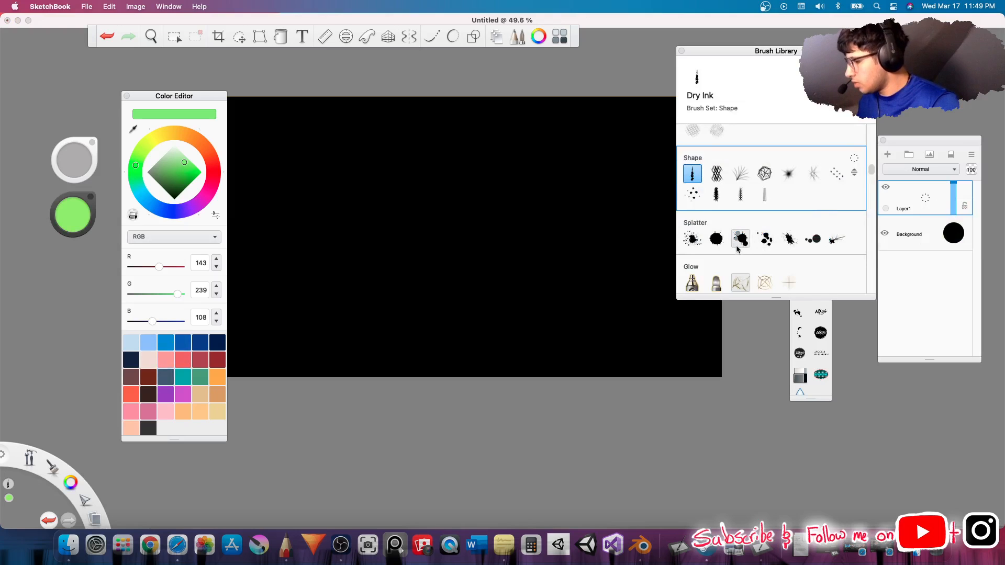
scroll(774, 262, "down", 5)
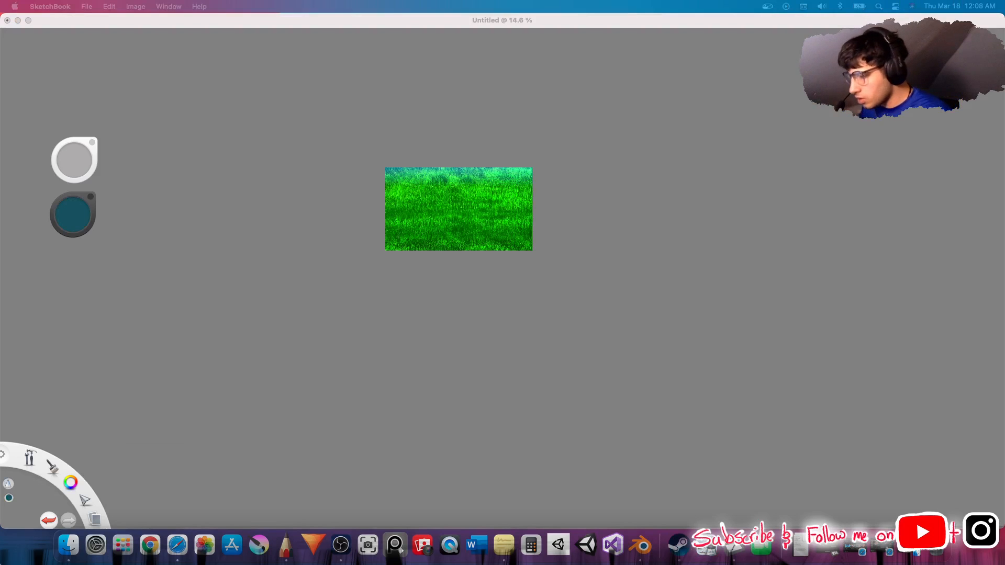
Bring SketchBook to the front, move the brush palette clear of the canvas and examine the grass painting up close and whole.
left_click(346, 343)
scroll(440, 291, "up", 3)
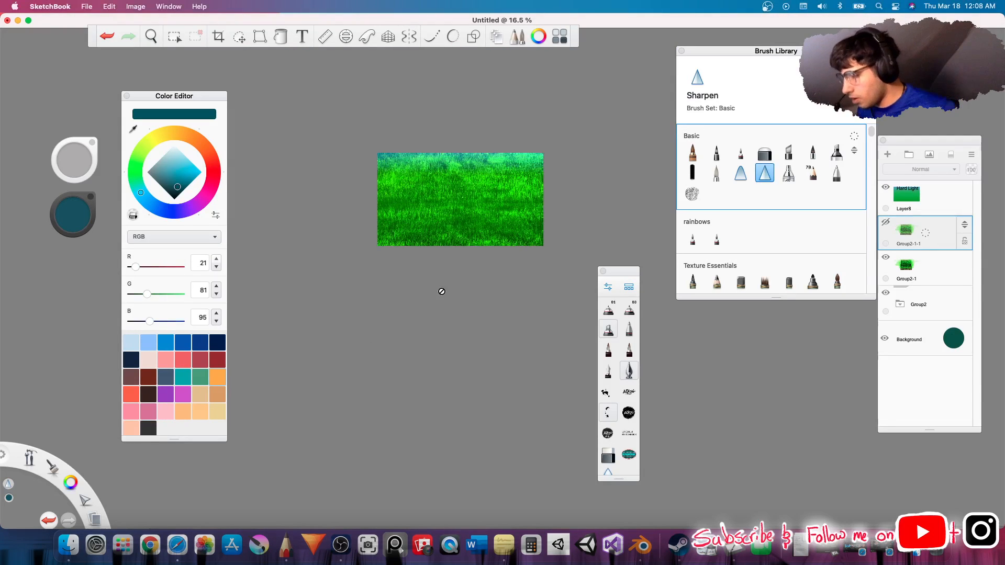
scroll(443, 291, "up", 1)
scroll(407, 289, "up", 2)
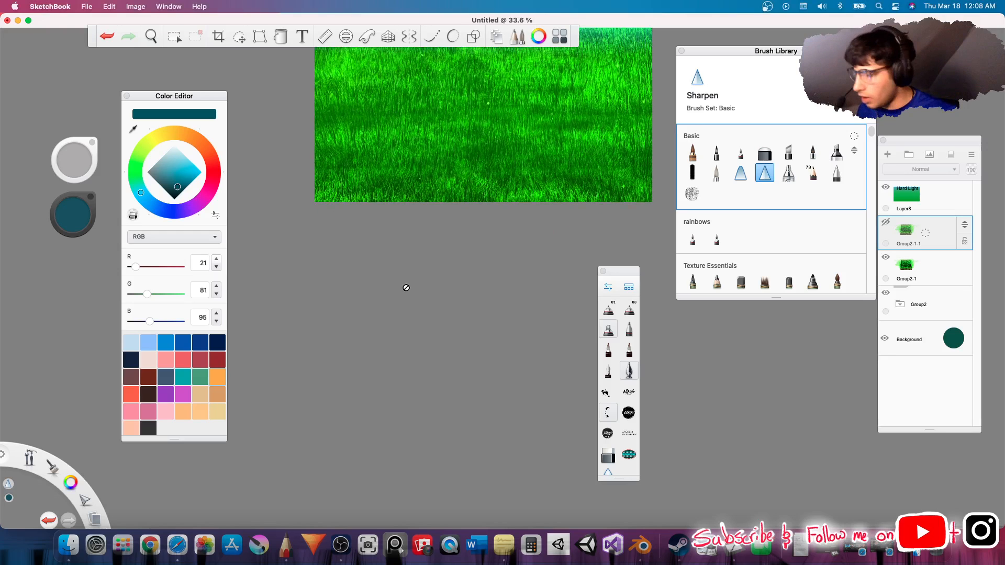
key("space")
mouse_move(480, 307)
left_mouse_down()
mouse_move(471, 401)
mouse_move(443, 418)
mouse_move(438, 407)
left_mouse_up()
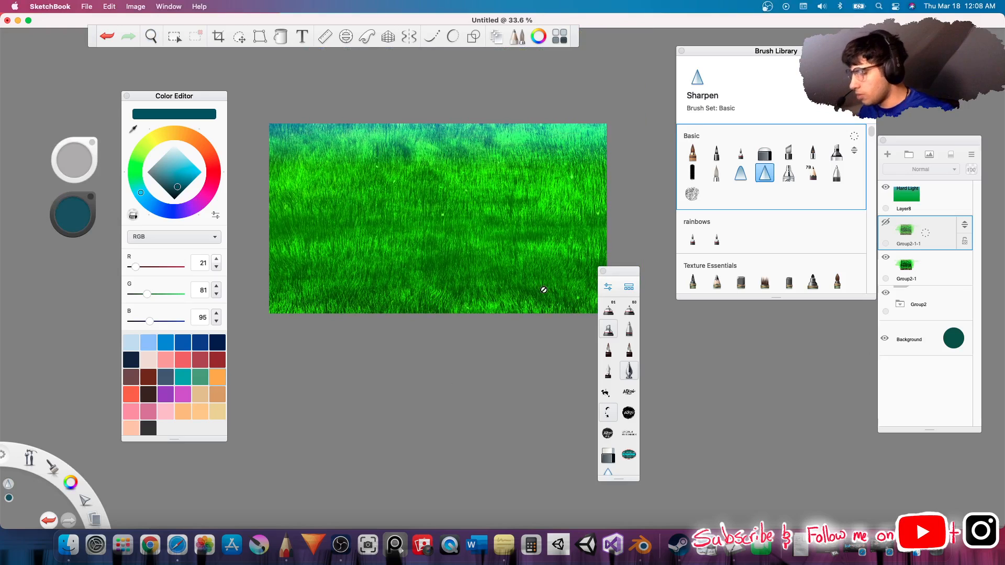
left_click_drag(635, 270, 661, 271)
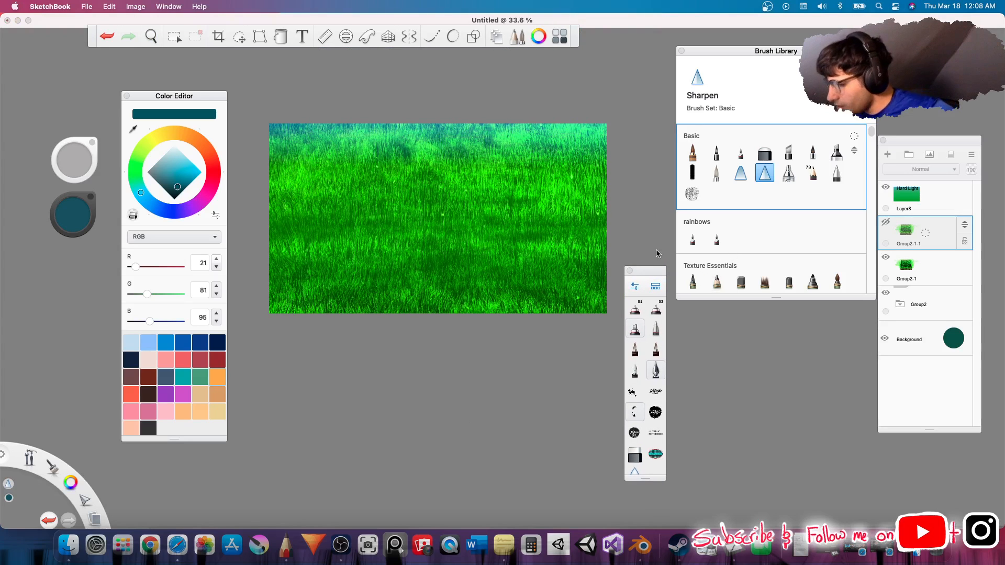
scroll(581, 252, "up", 5)
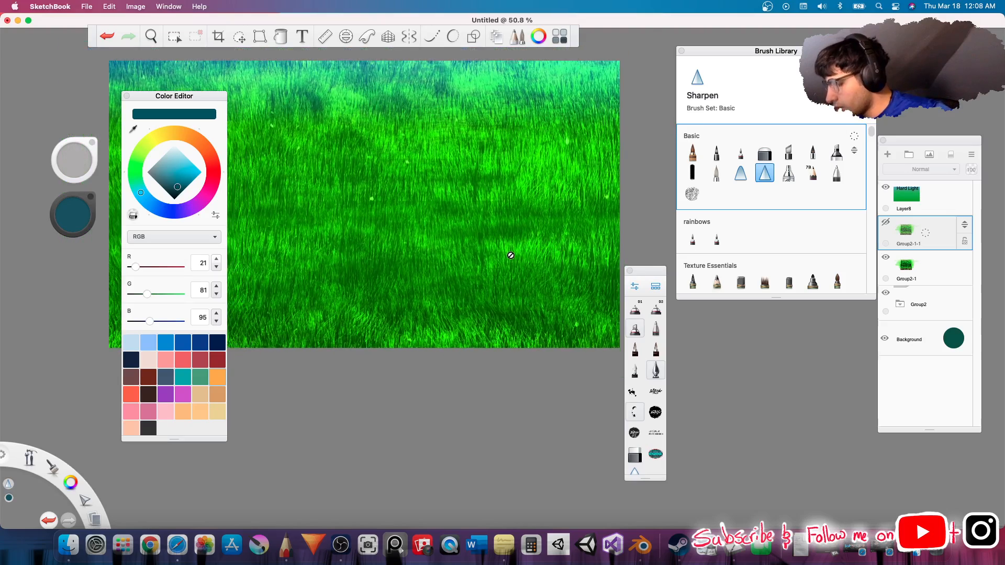
scroll(511, 256, "down", 3)
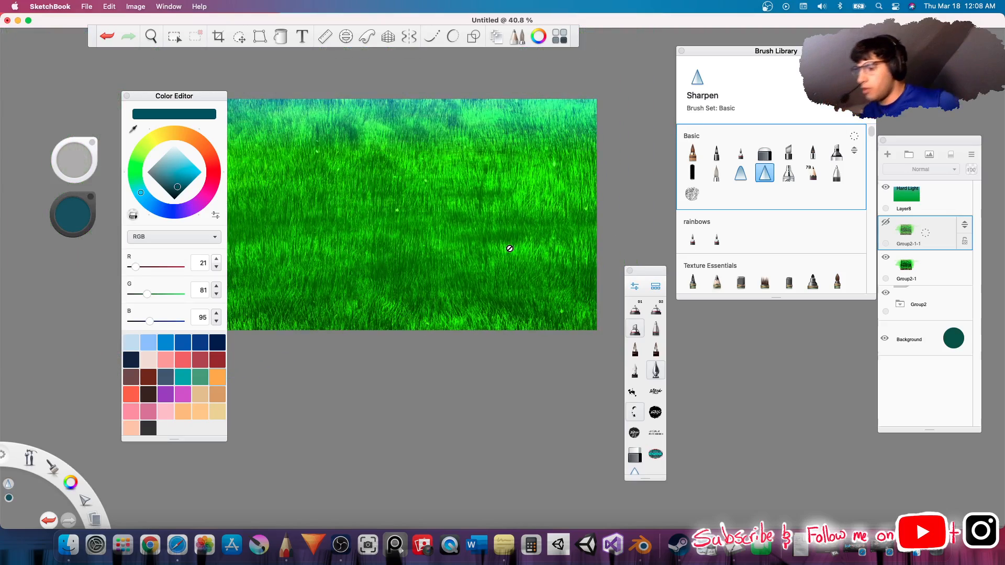
scroll(510, 249, "down", 2)
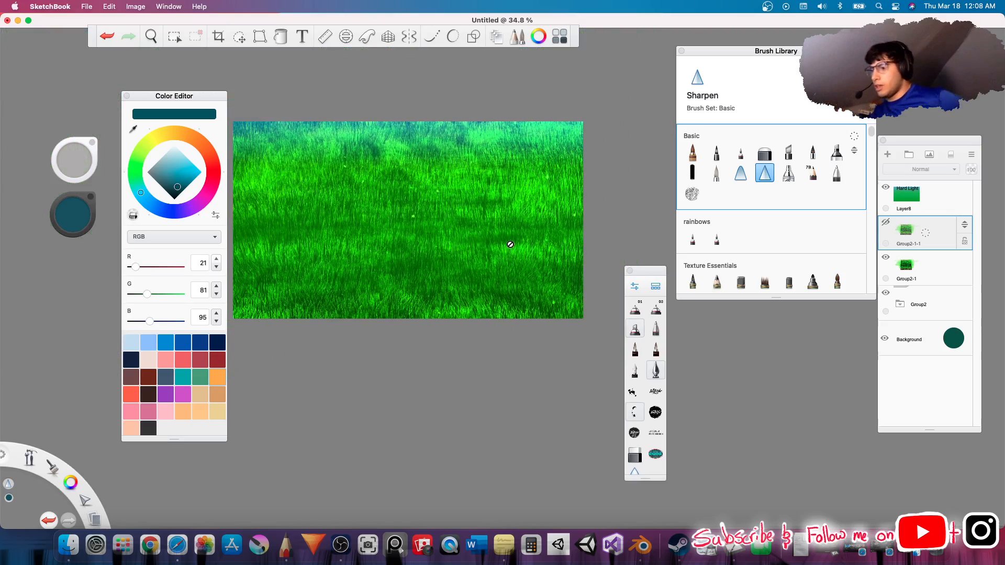
Compare the painting with and without the Hard Light layer, and expand Group2 to review its layers before collapsing it.
left_click(885, 189)
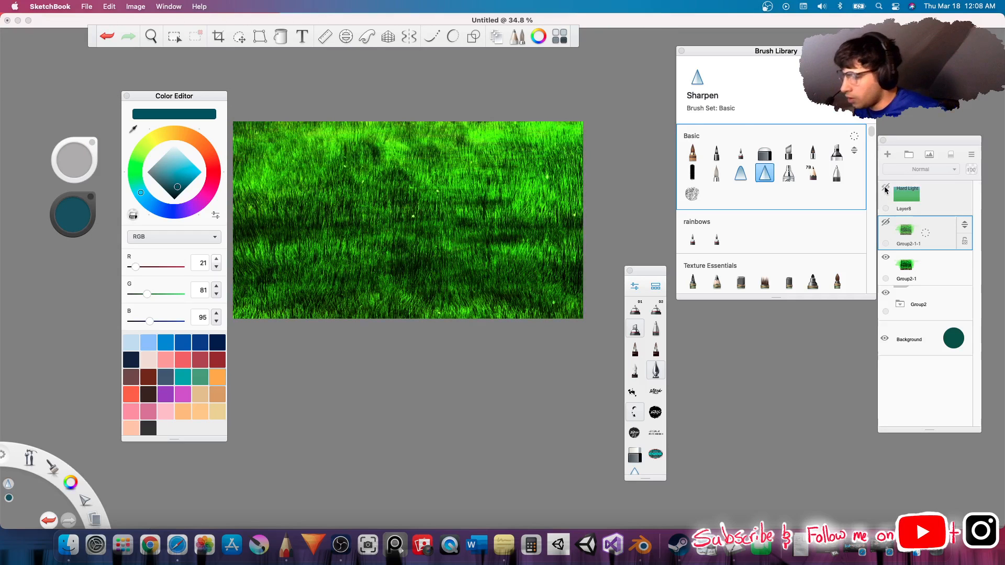
left_click(886, 189)
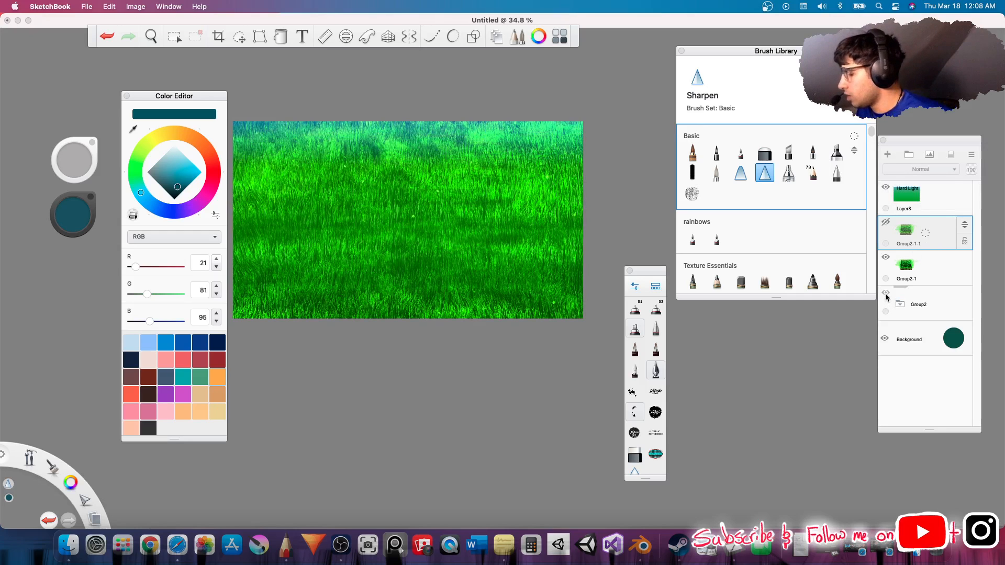
left_click(905, 307)
scroll(926, 350, "down", 3)
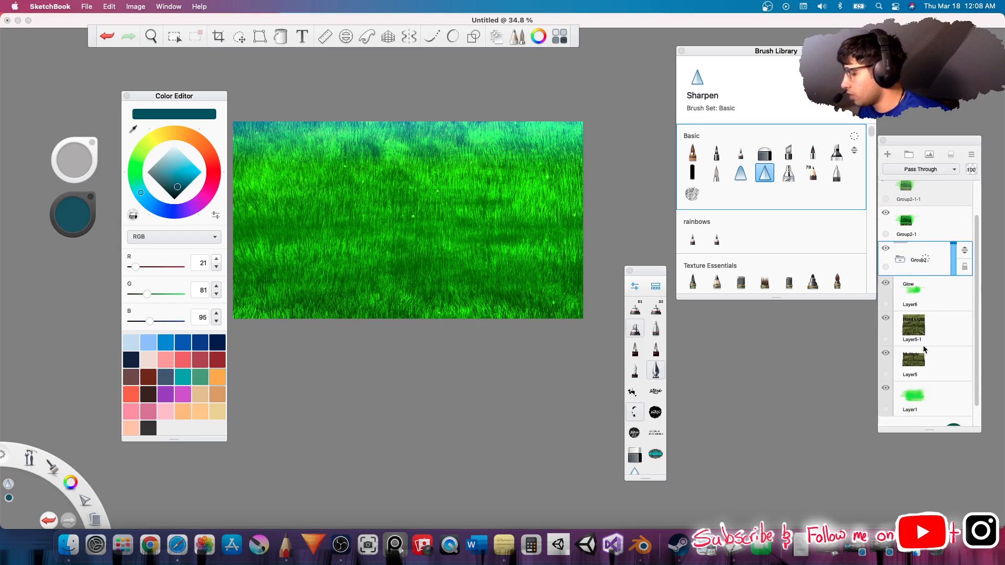
left_click(905, 235)
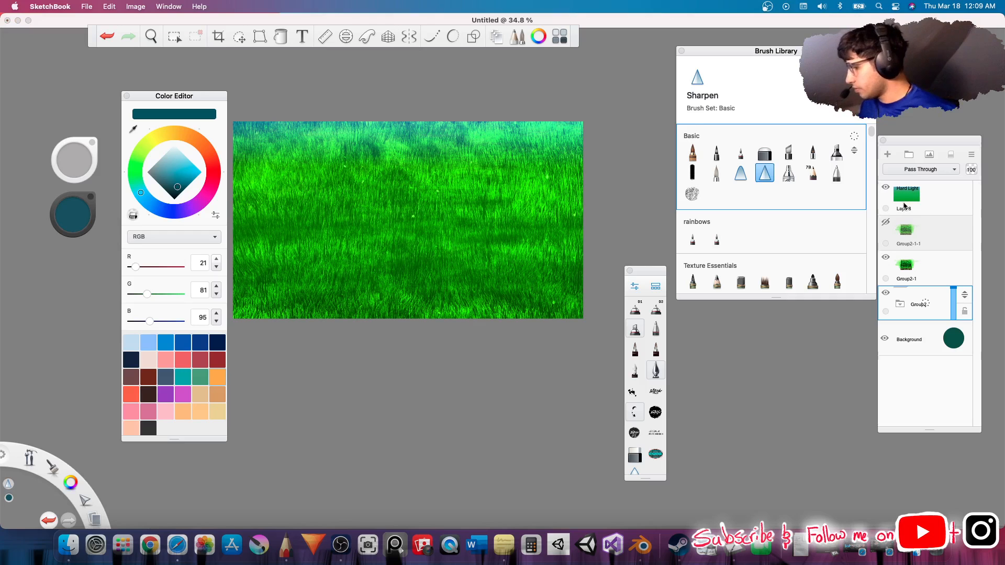
Toggle the Group2-1-1 layer's visibility repeatedly to compare the grass with and without it, ending with the layer hidden.
left_click(884, 222)
left_click(885, 222)
left_click(884, 223)
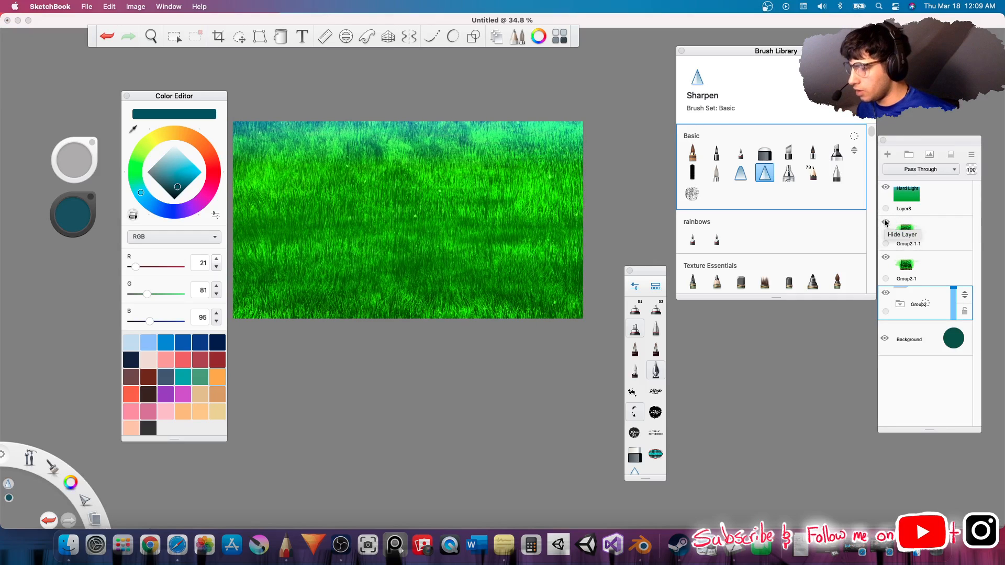
left_click(885, 223)
left_click(884, 222)
left_click(885, 222)
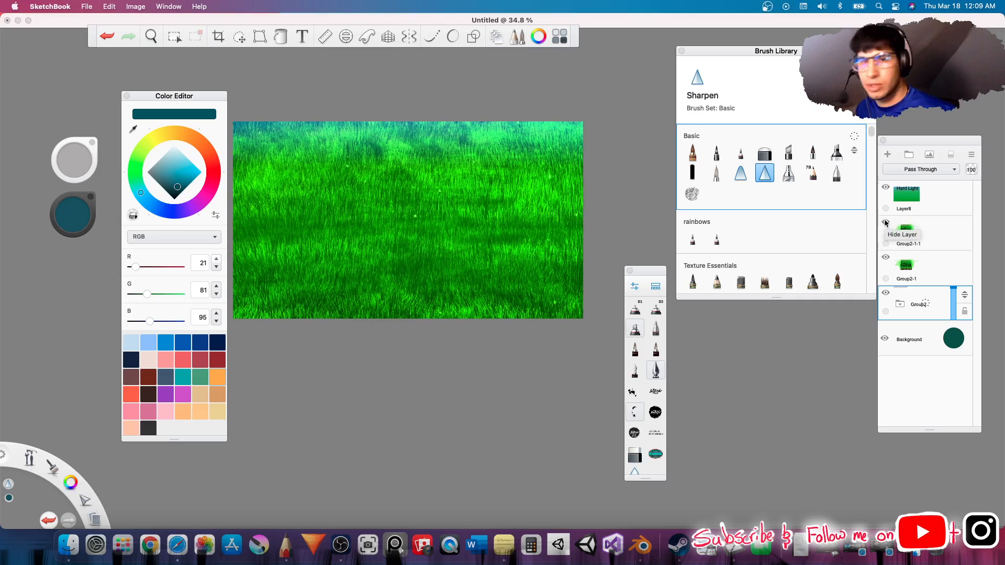
left_click(884, 223)
left_click(885, 222)
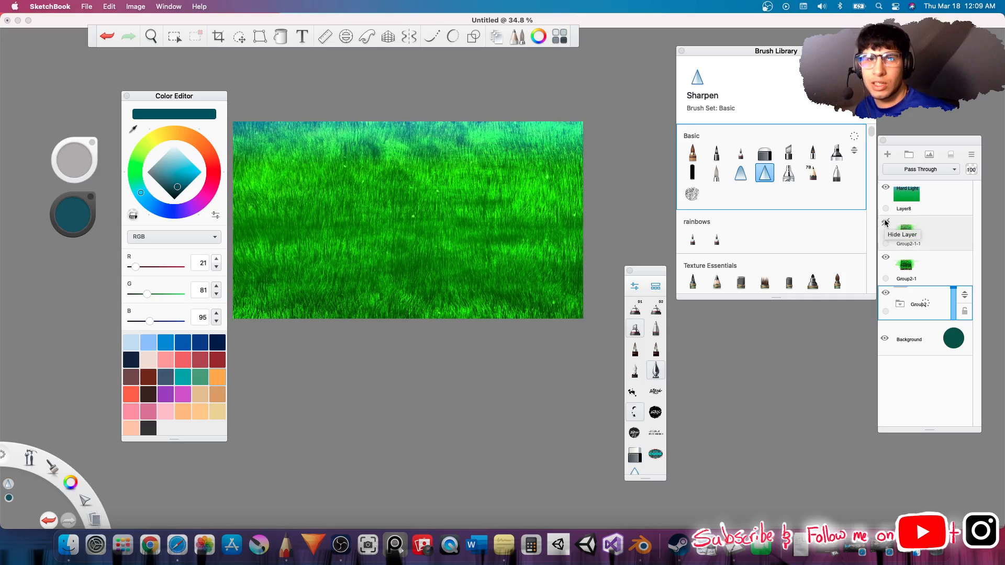
left_click(885, 222)
left_click(885, 223)
left_click(885, 223)
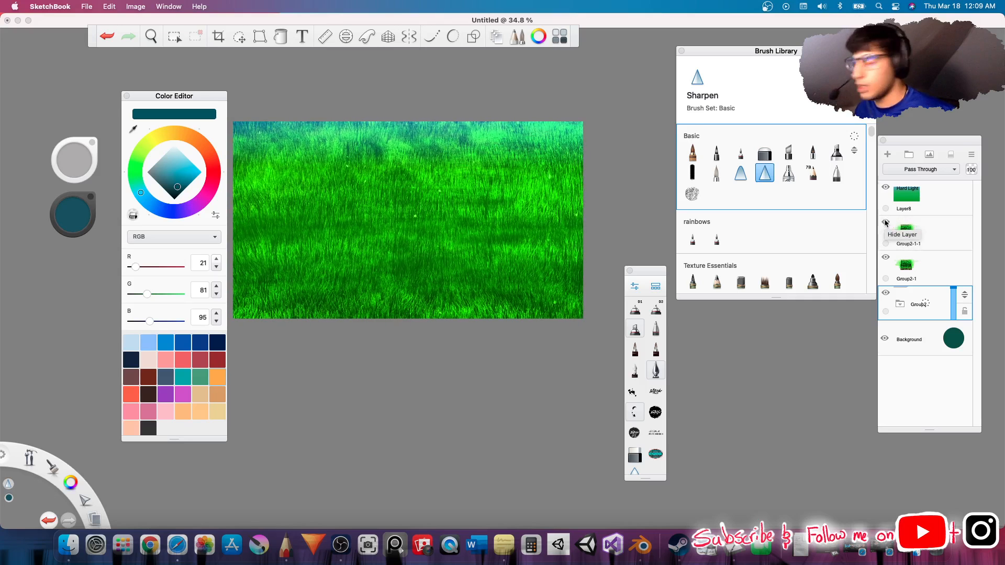
left_click(885, 223)
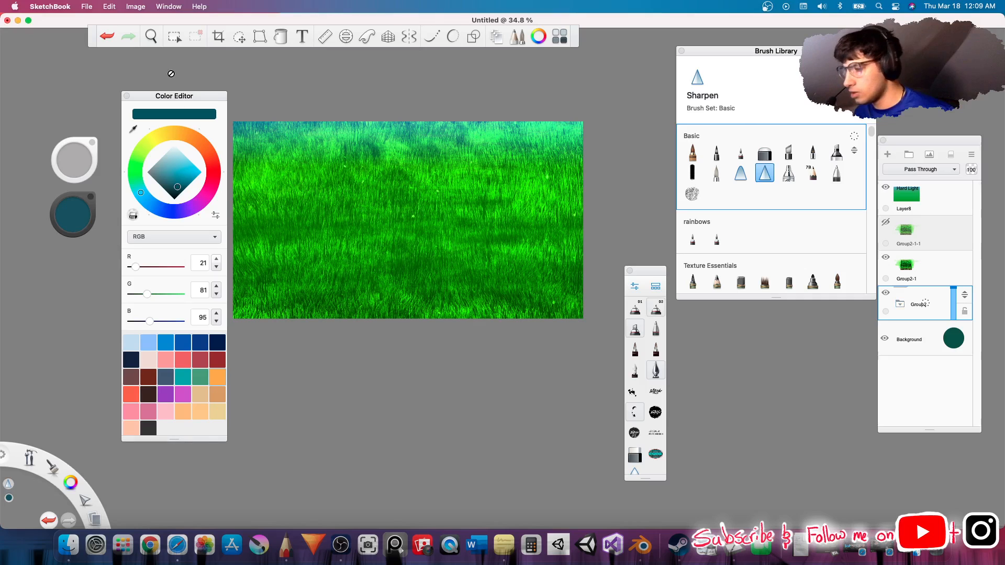
Hide the Group2 layer group so it is left out of the exported grass image.
left_click(87, 7)
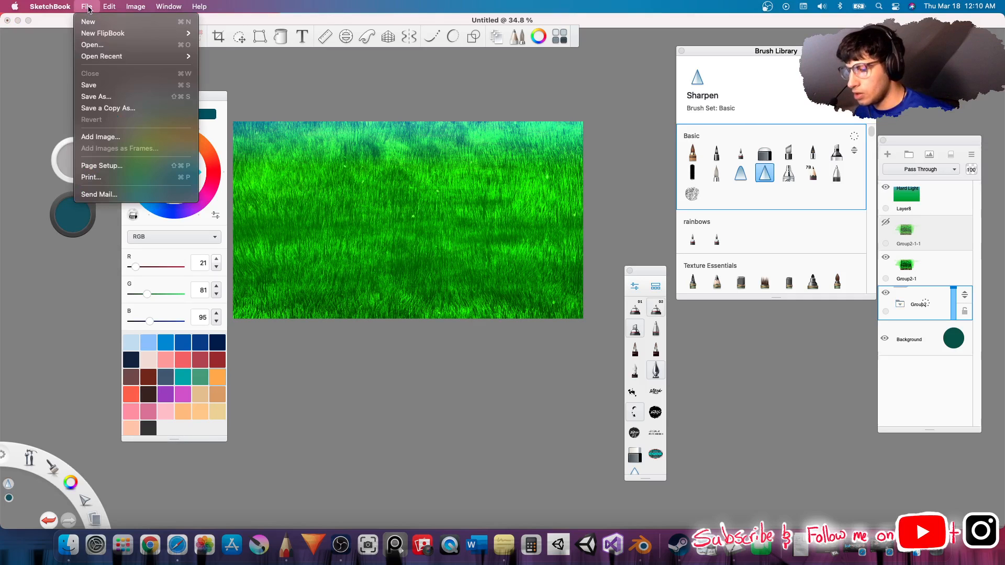
left_click(934, 260)
left_click(886, 293)
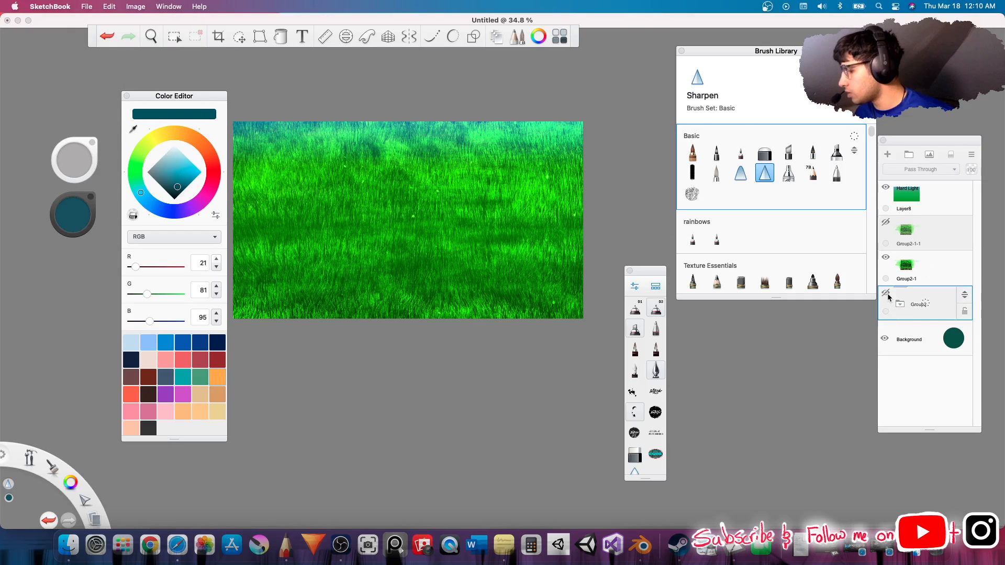
Start saving the painting as a new file in the squirrel animation youtube folder, under blender work and 2D animating on the 1TB dribe drive.
left_click(87, 7)
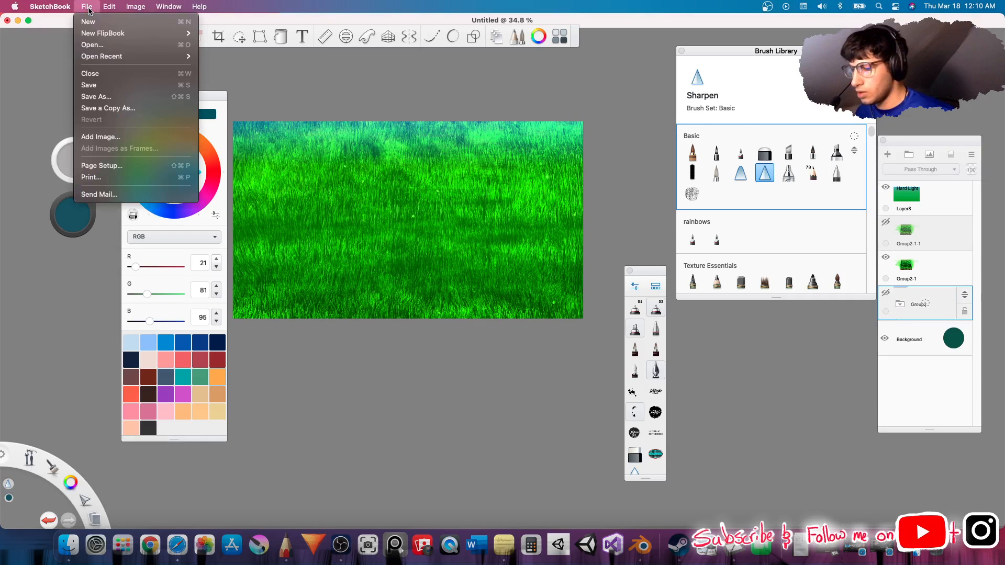
left_click(125, 97)
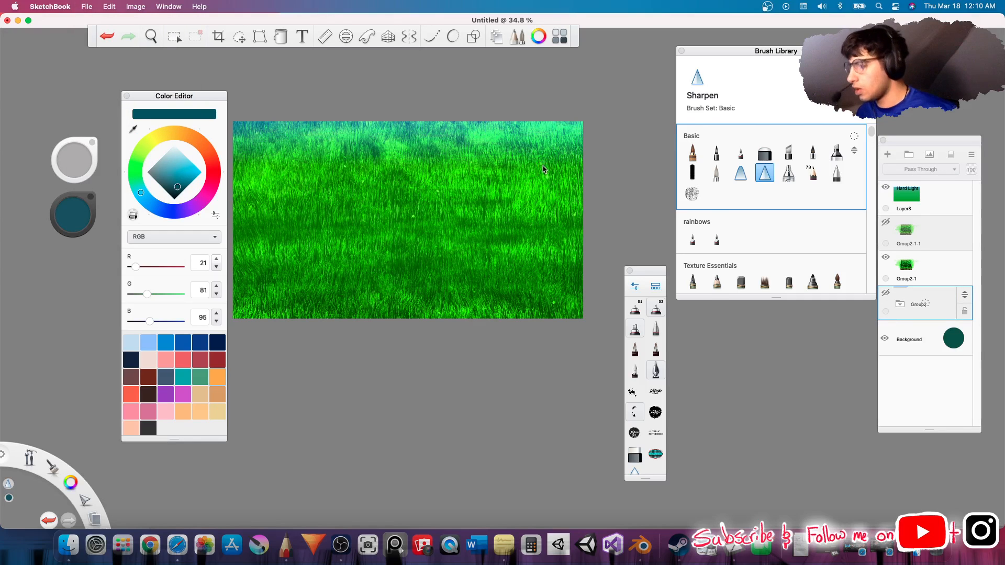
left_click(536, 148)
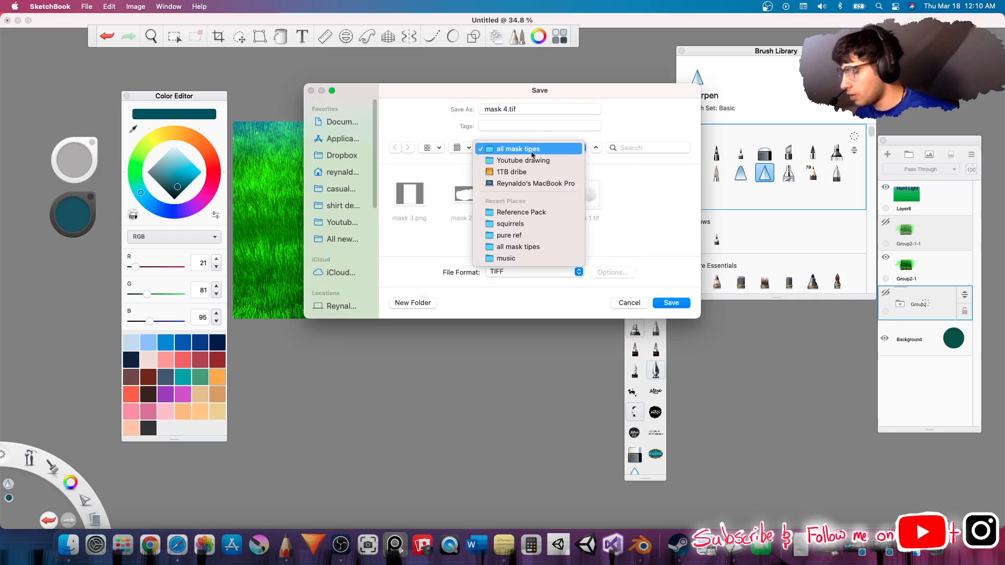
left_click(514, 211)
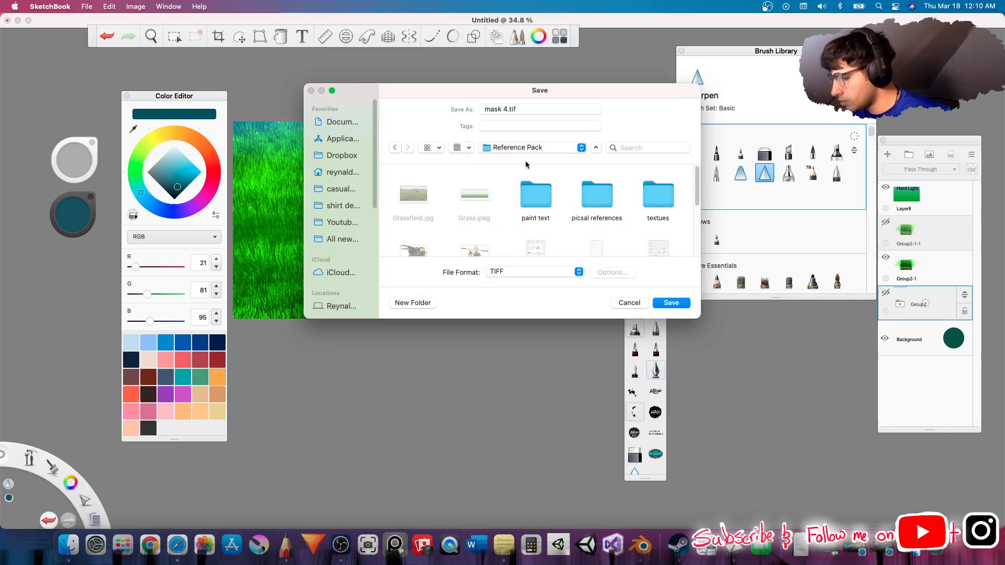
left_click(530, 148)
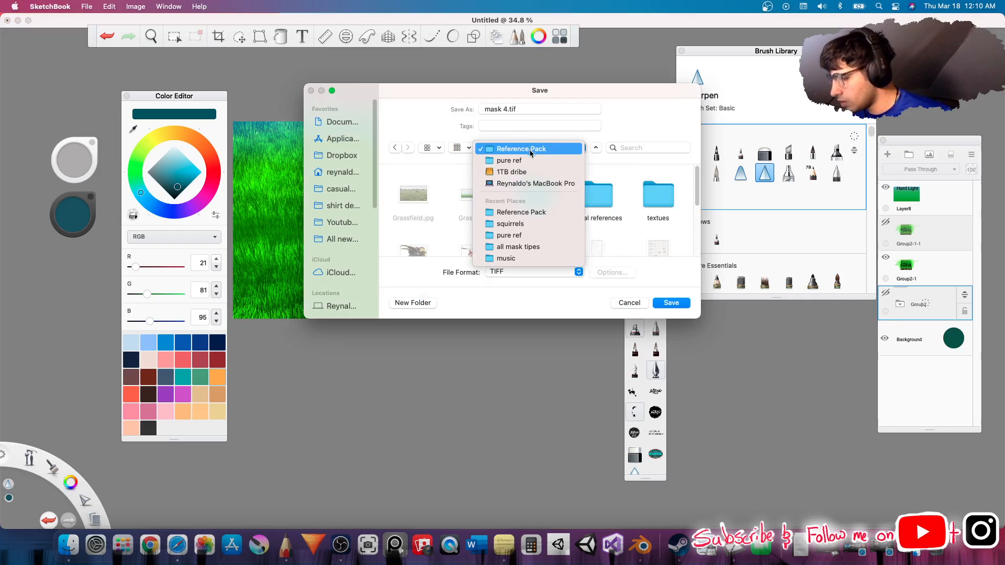
left_click(522, 226)
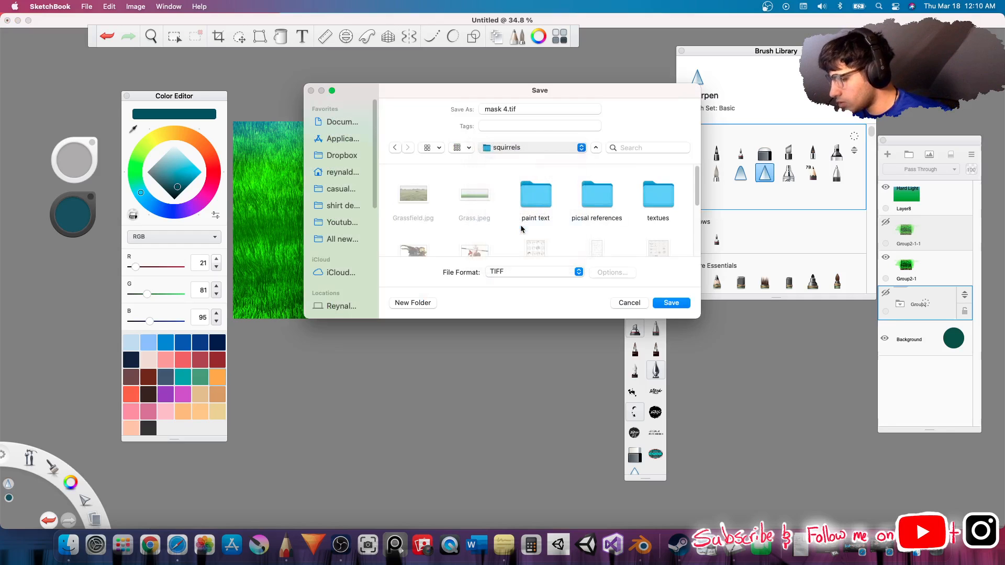
left_click(536, 148)
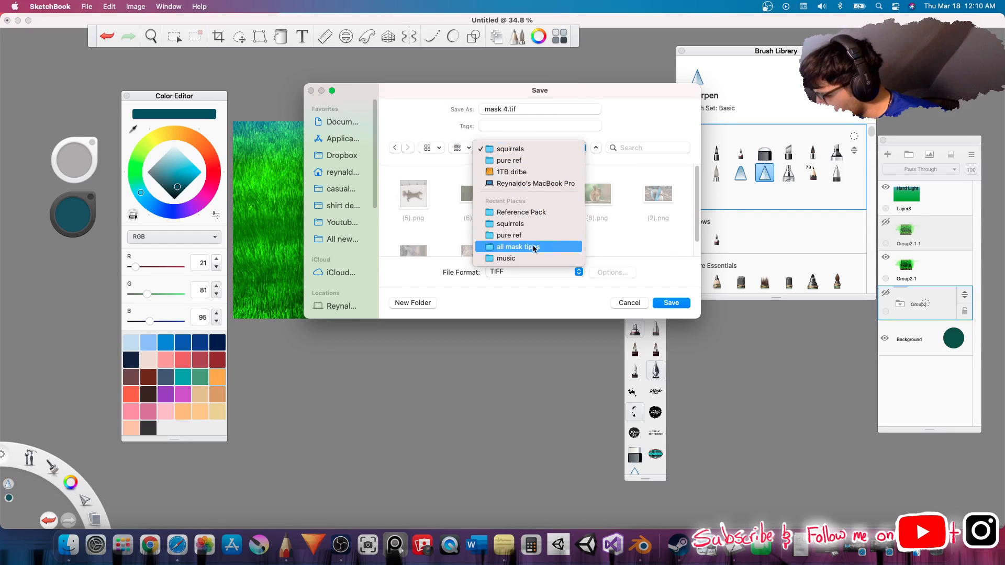
left_click(526, 170)
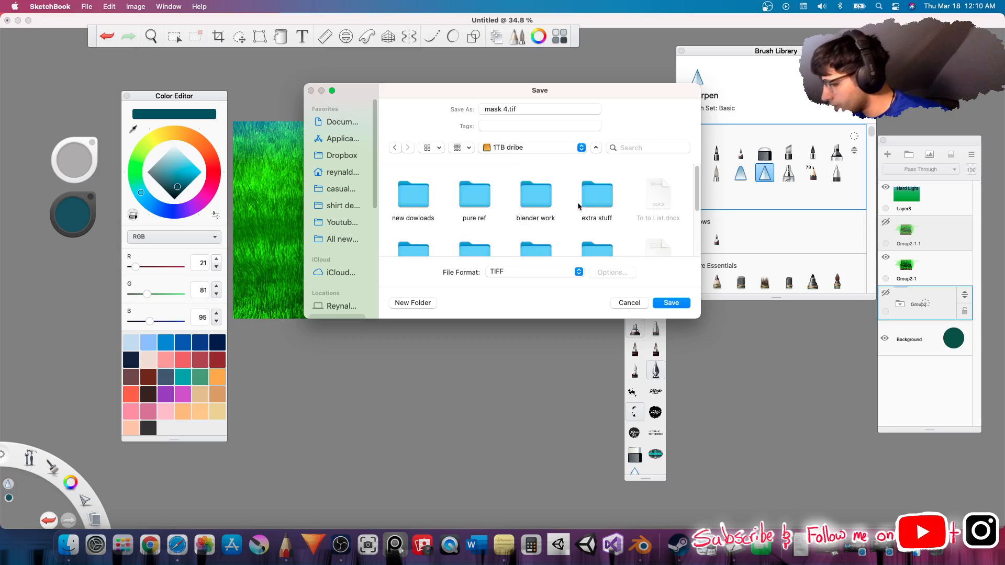
double_click(538, 196)
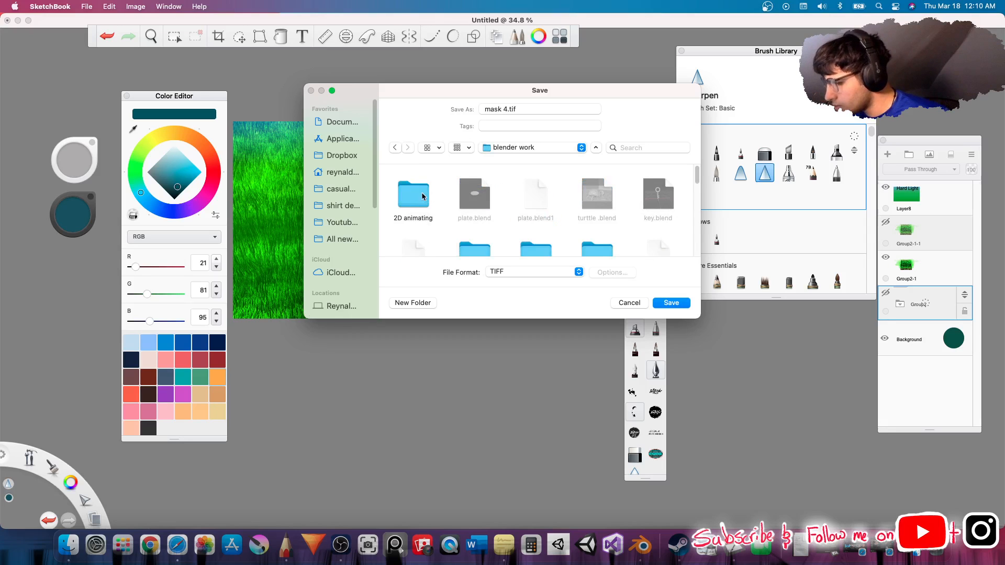
double_click(422, 195)
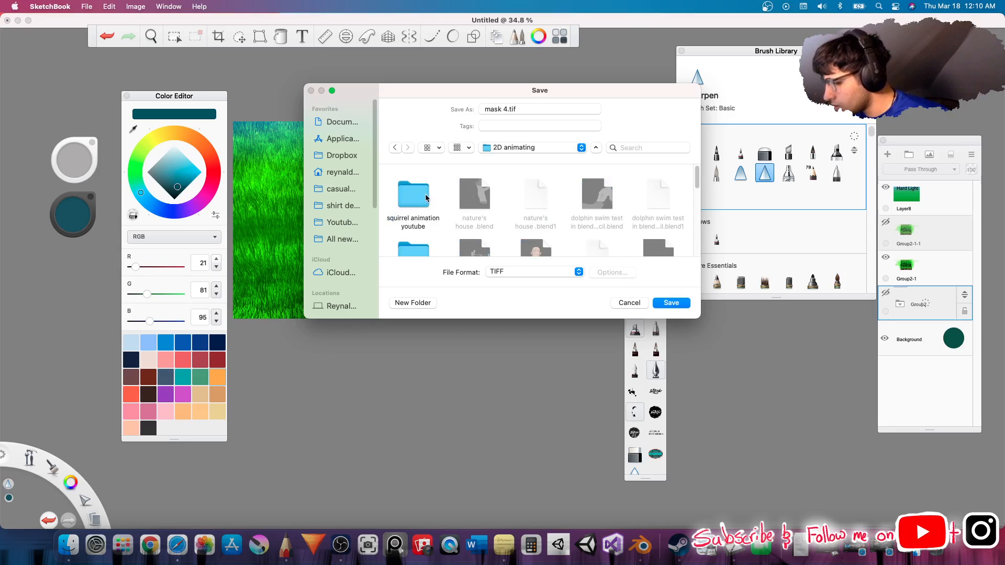
double_click(414, 194)
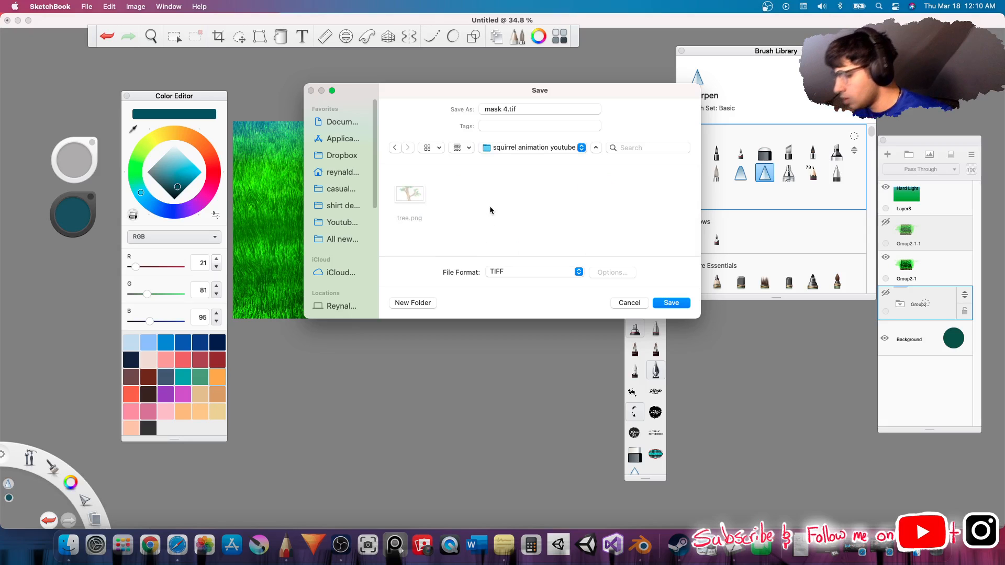
Save the painting in JPEG format as grass frame1, accepting that its layers are merged in the file.
left_click(524, 271)
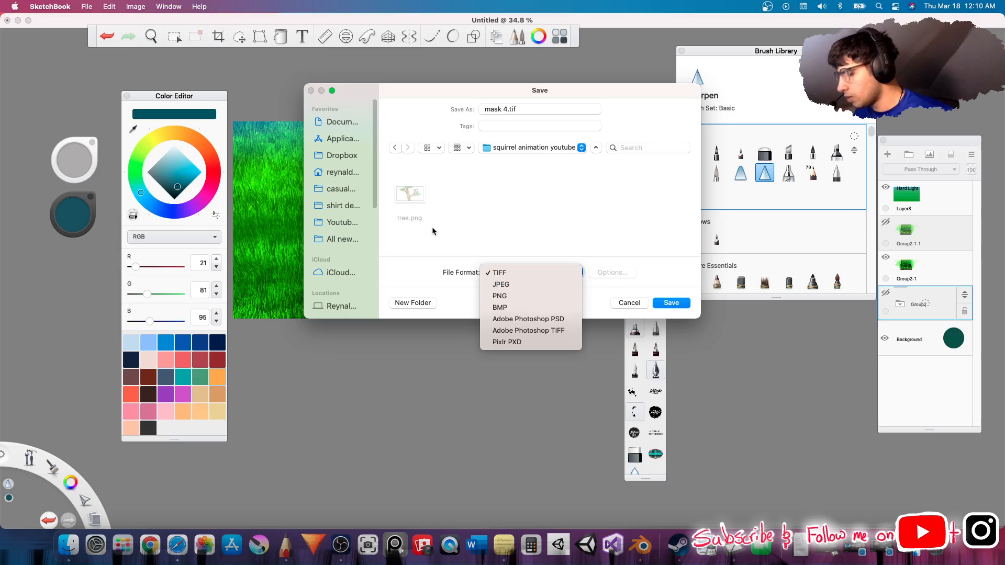
left_click(506, 285)
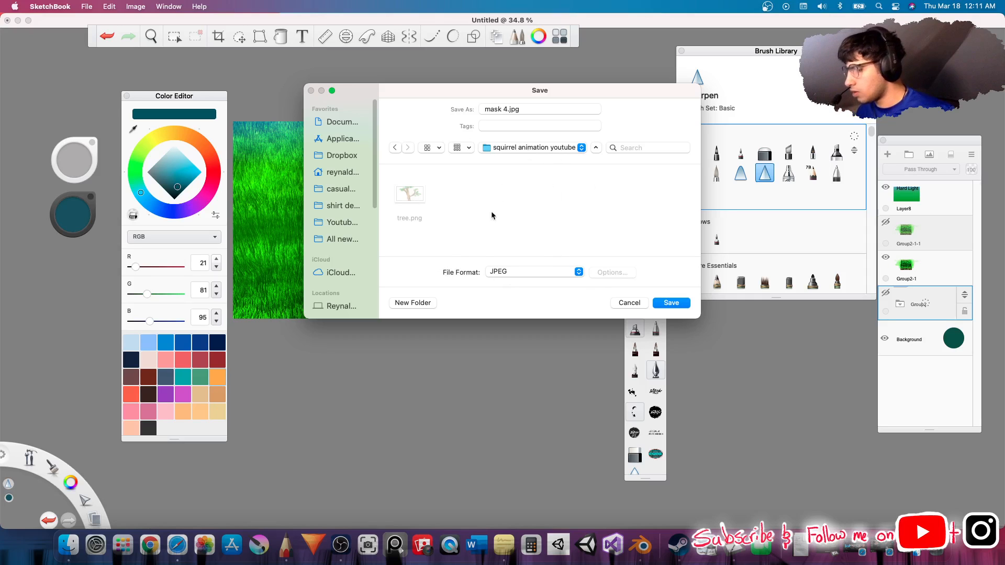
left_click(504, 109)
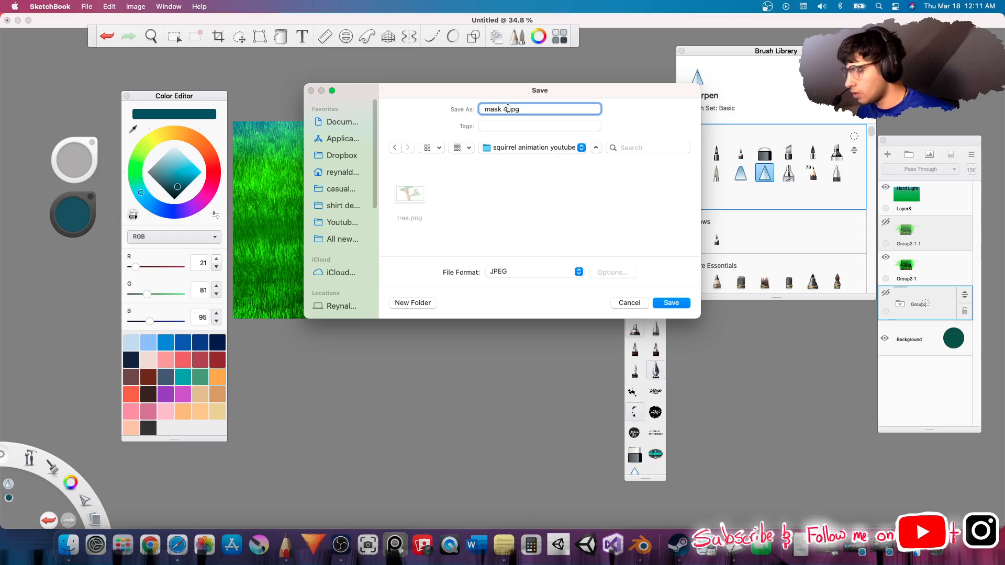
left_click_drag(508, 108, 420, 111)
key("BackSpace")
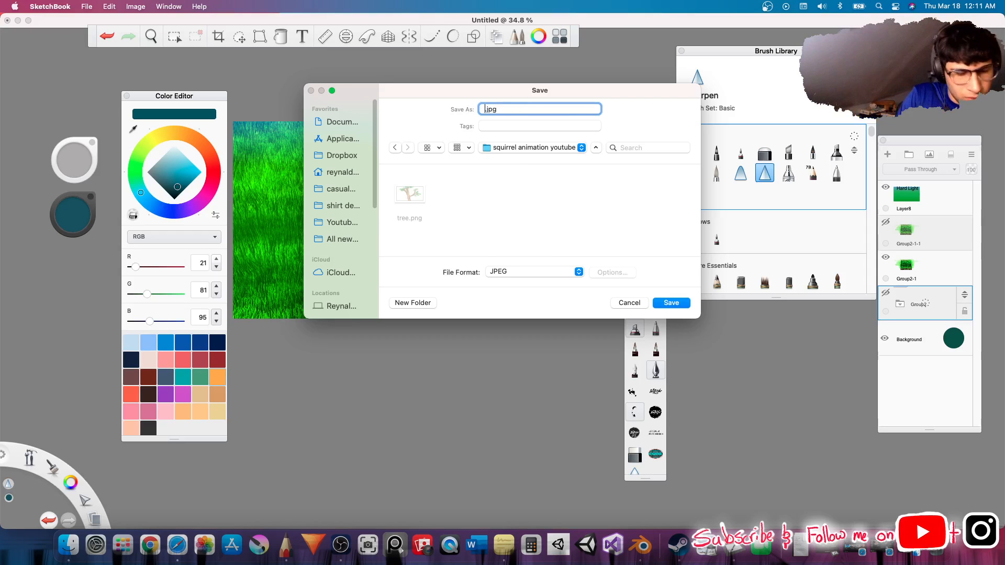
type("gras")
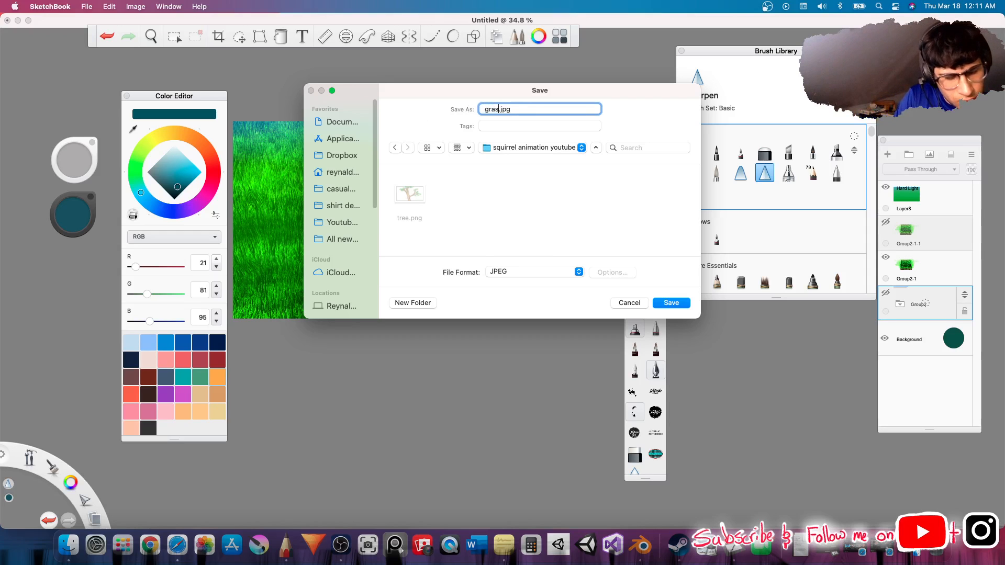
type("s fr")
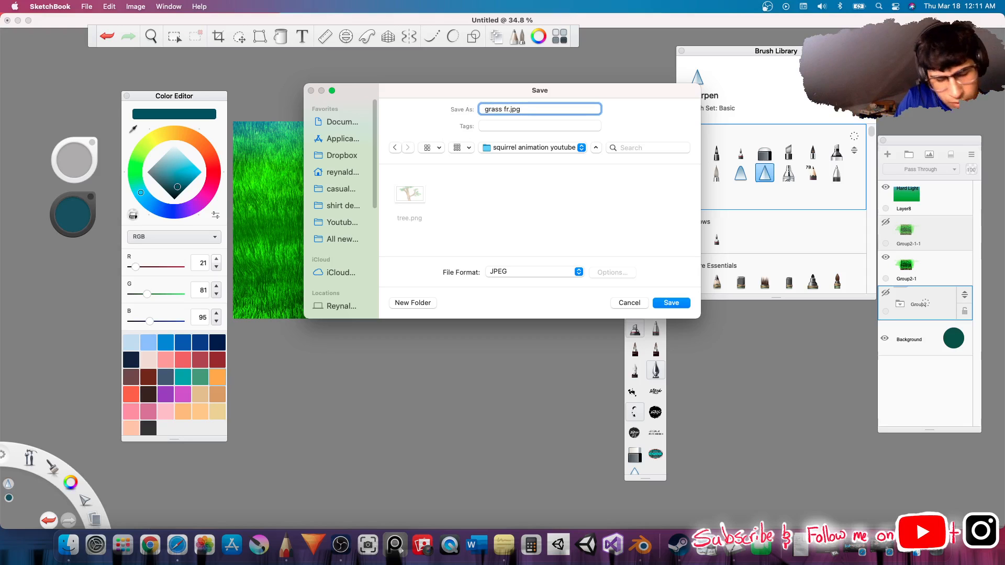
key("BackSpace")
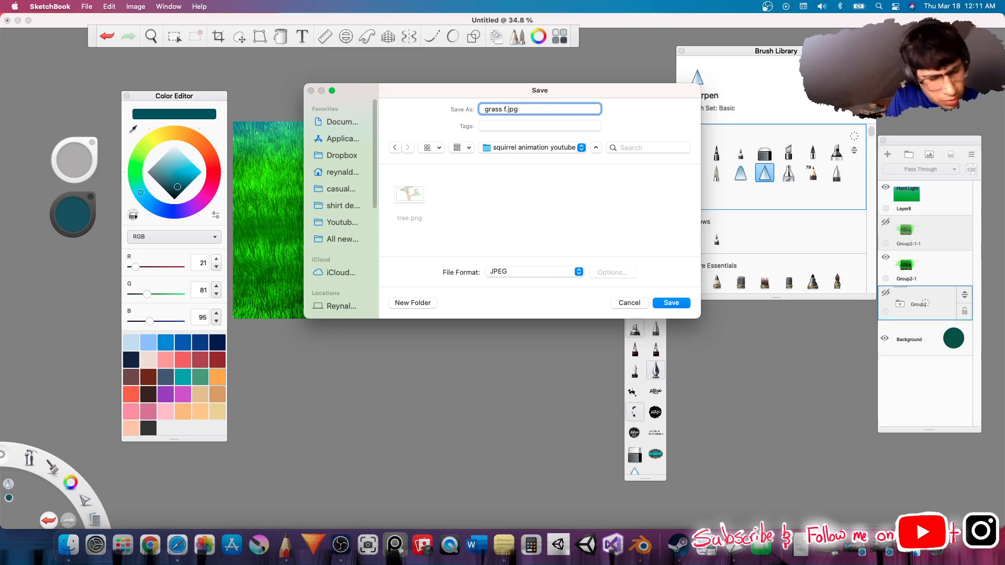
type("rame")
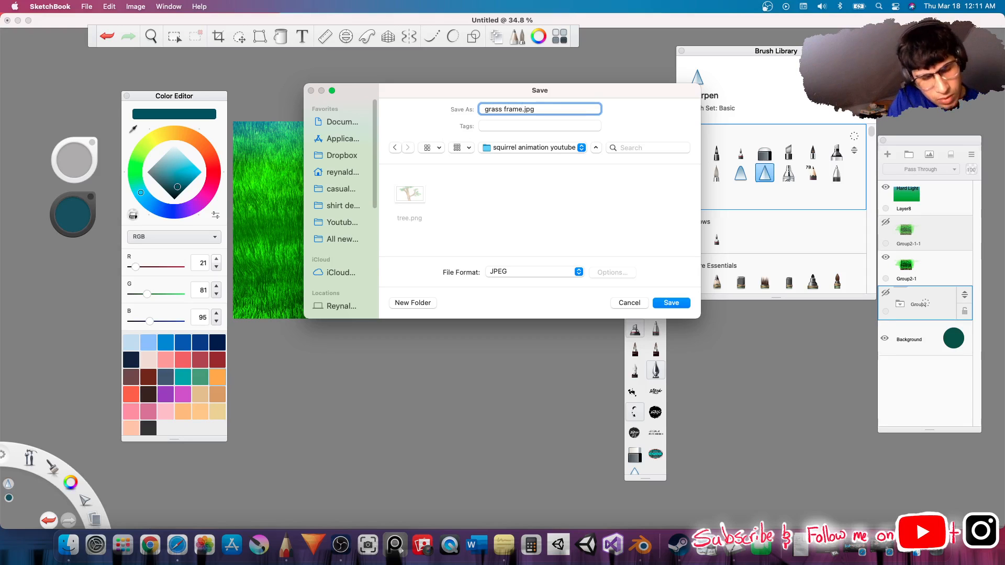
type("1")
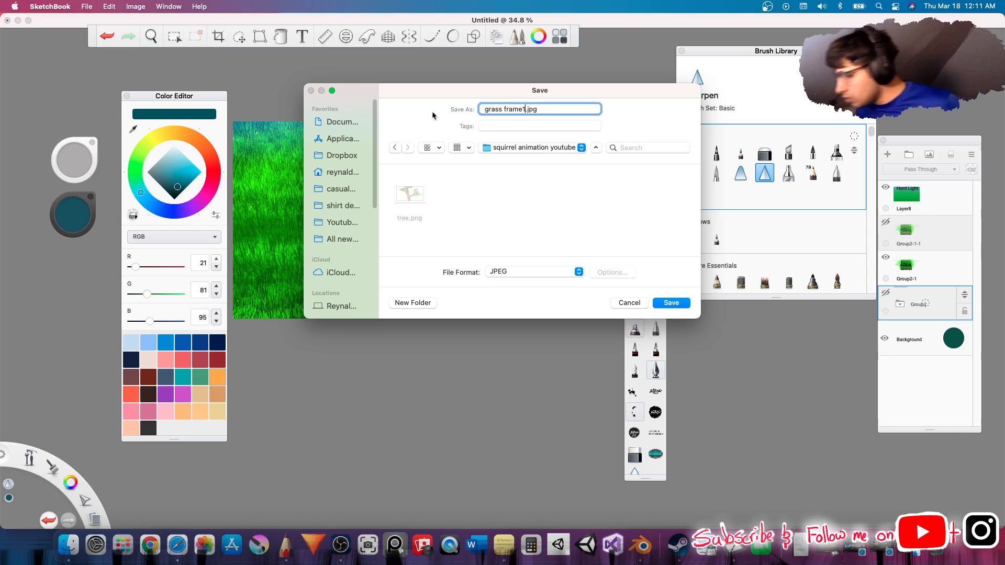
left_click(666, 303)
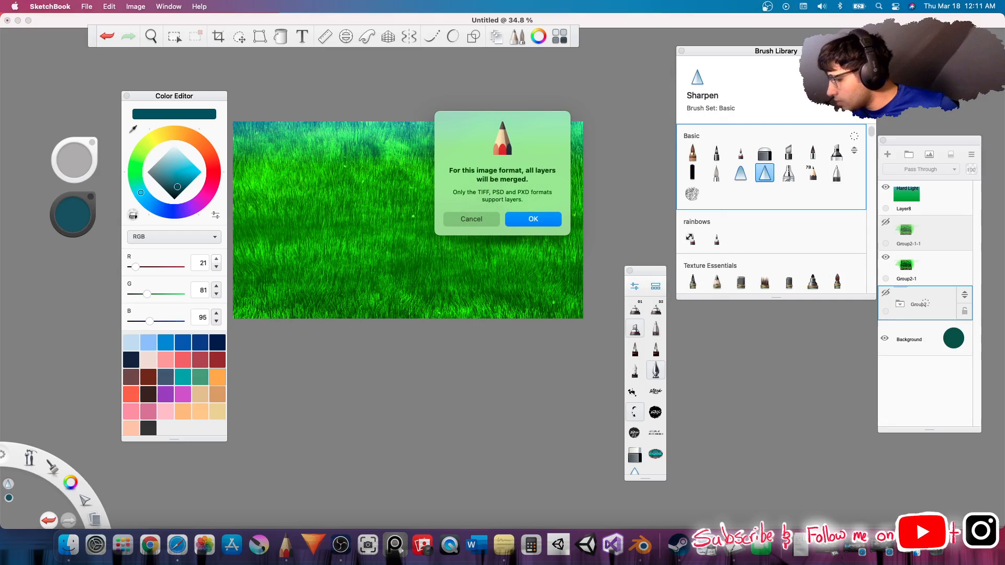
left_click(535, 222)
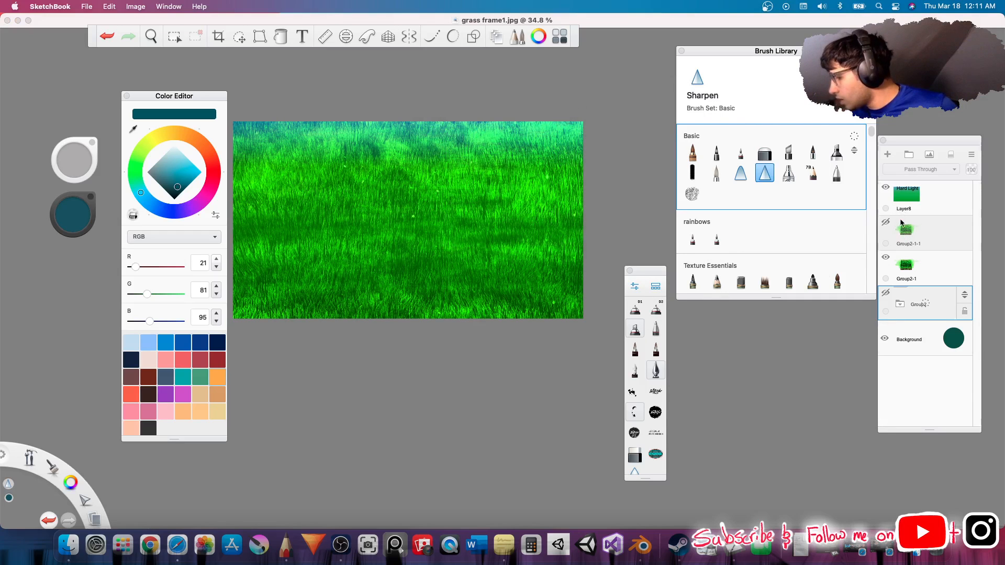
Hide the Group2-1 layer, show Group2-1-1 instead, and save this version as the JPEG grass frame2 in the same folder.
left_click(886, 256)
left_click(886, 223)
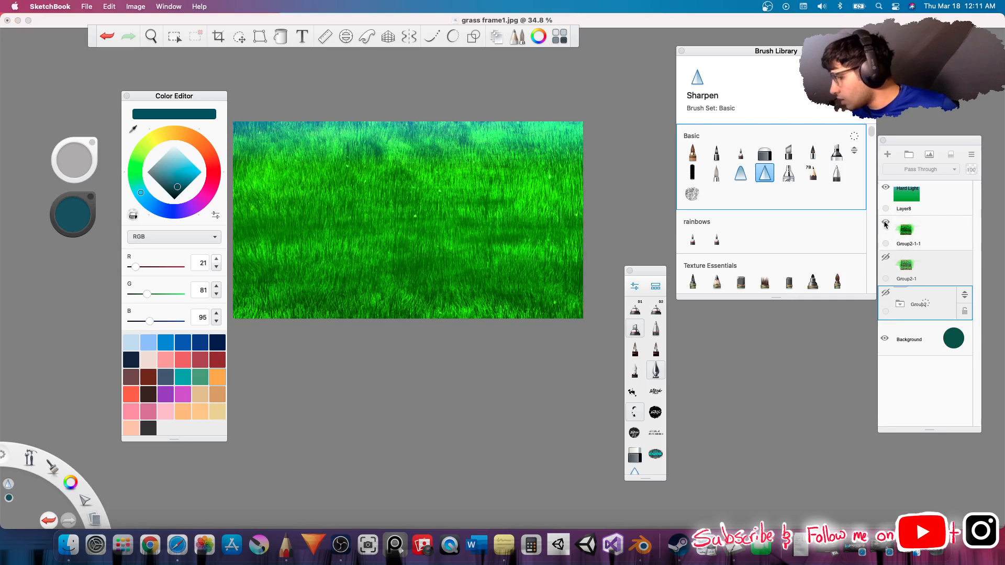
left_click(86, 6)
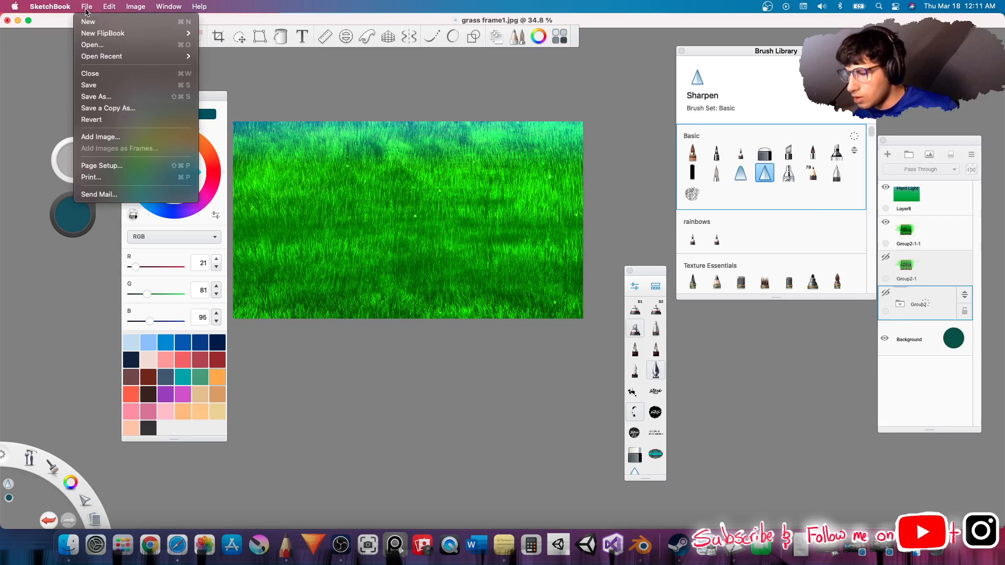
left_click(112, 96)
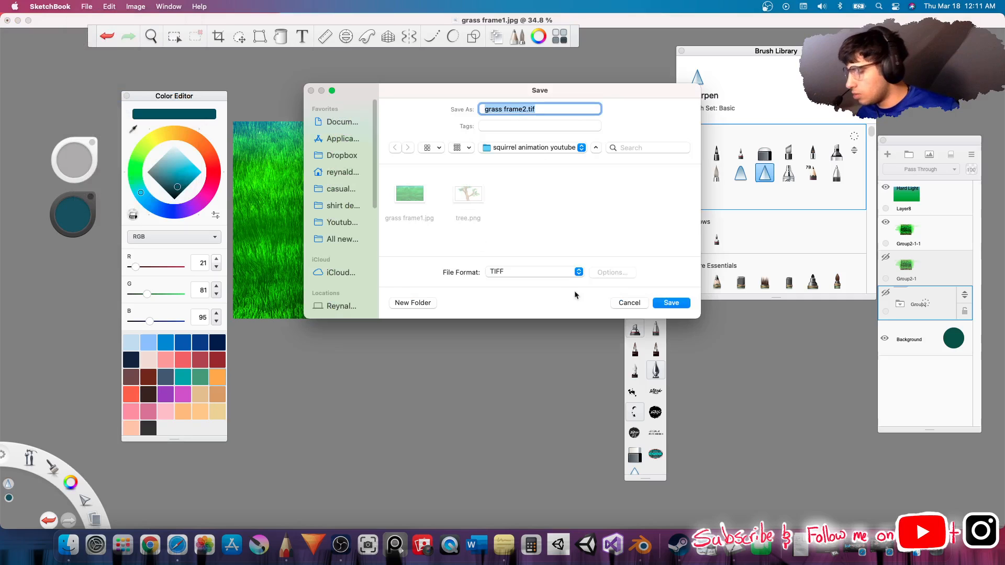
left_click(555, 271)
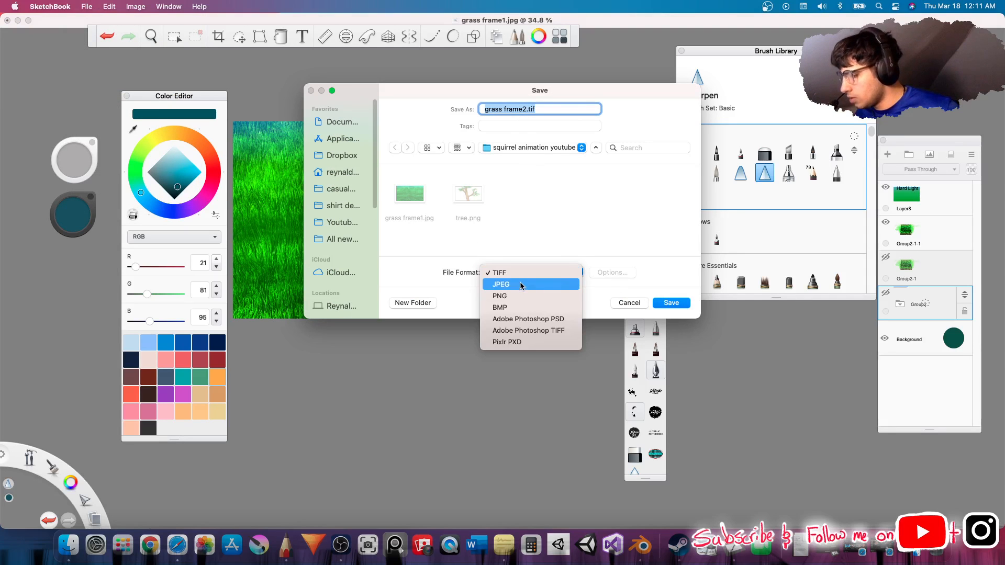
left_click(521, 285)
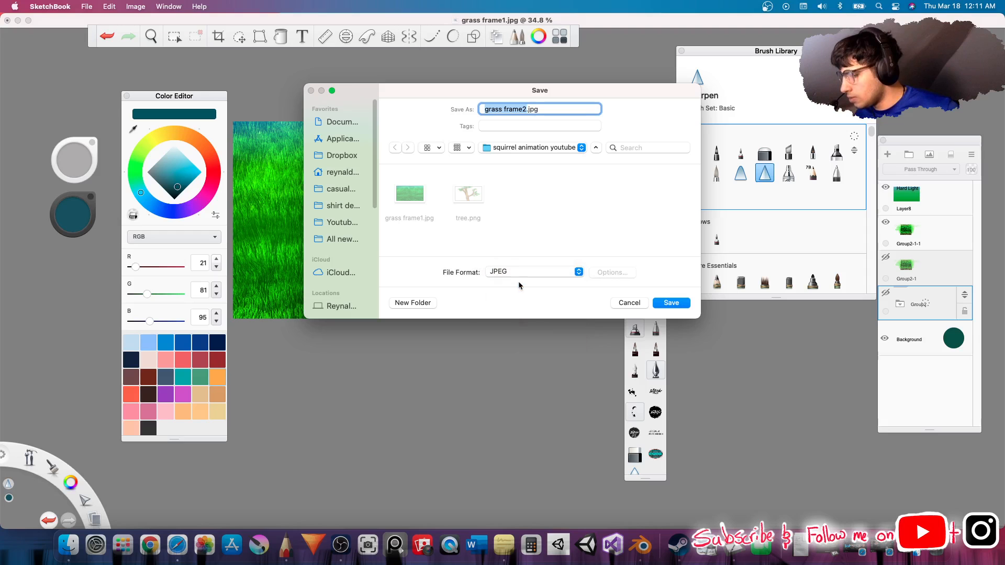
left_click(674, 305)
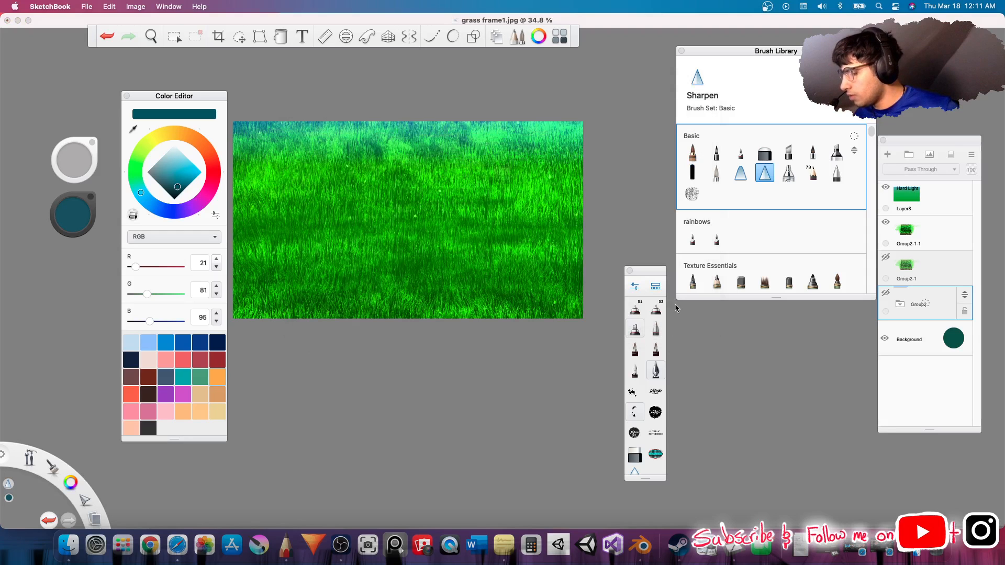
left_click(534, 220)
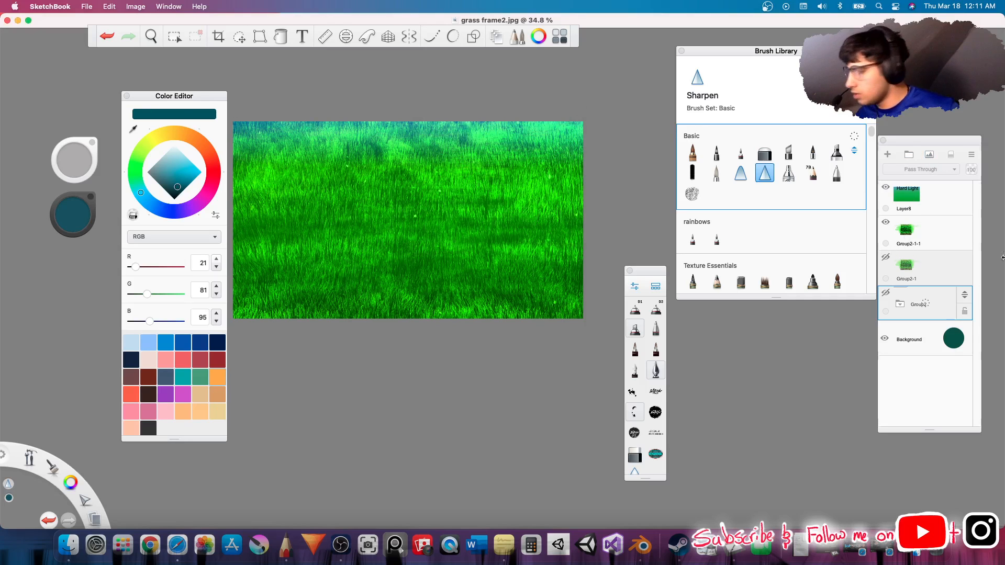
Save the layered painting as the TIFF file grass frames work in the squirrel animation youtube folder, then close it.
left_click(87, 7)
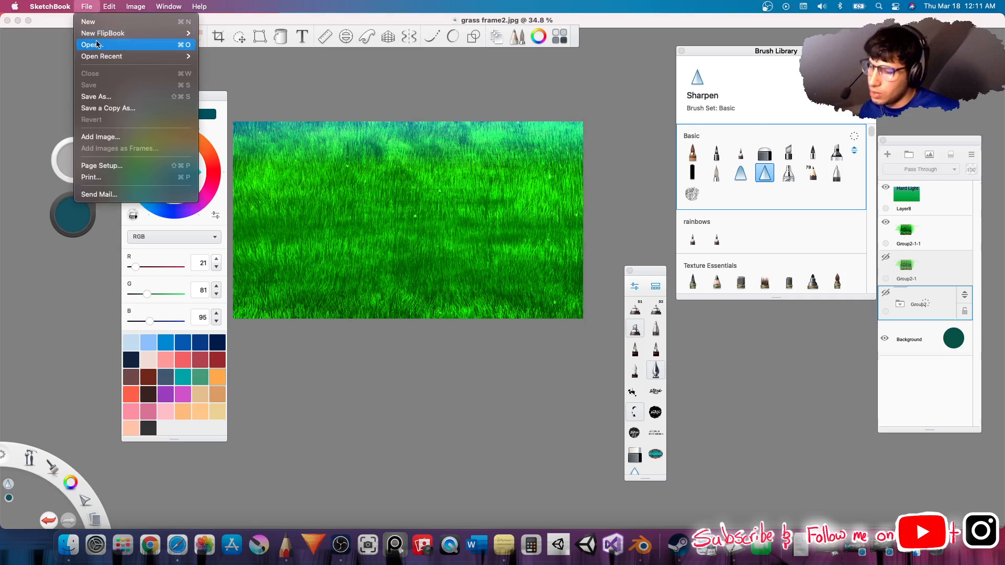
left_click(98, 97)
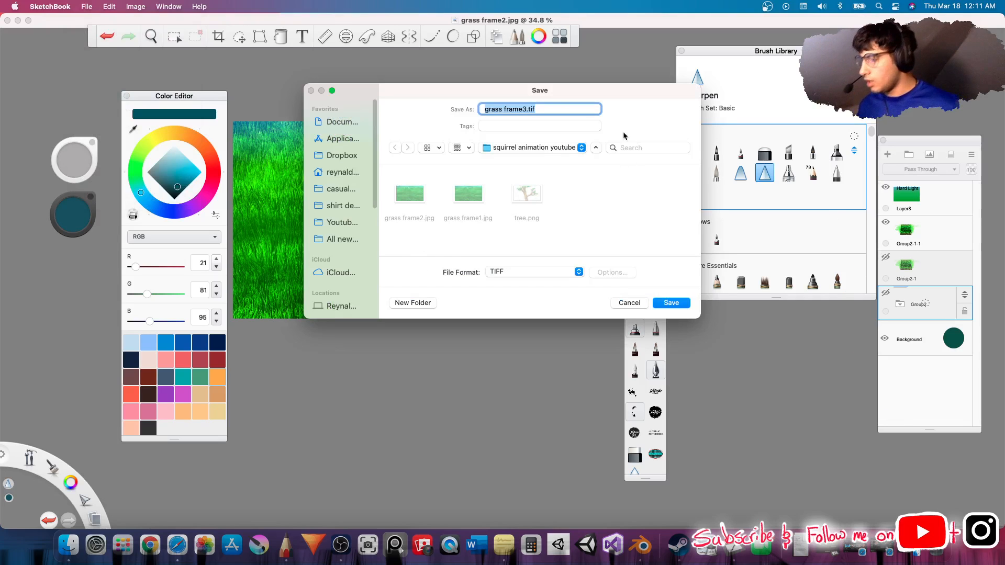
left_click(526, 109)
key("BackSpace")
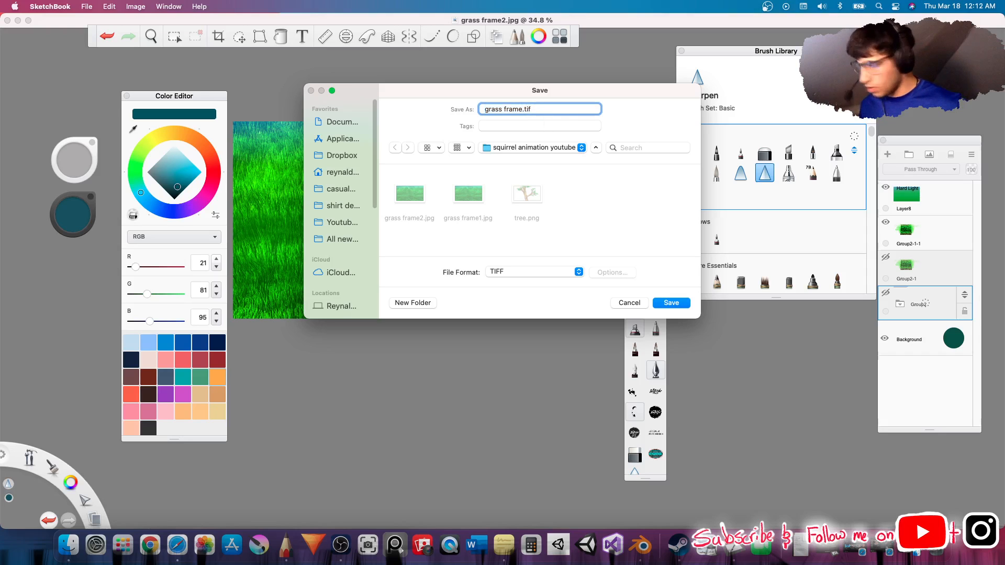
type("s")
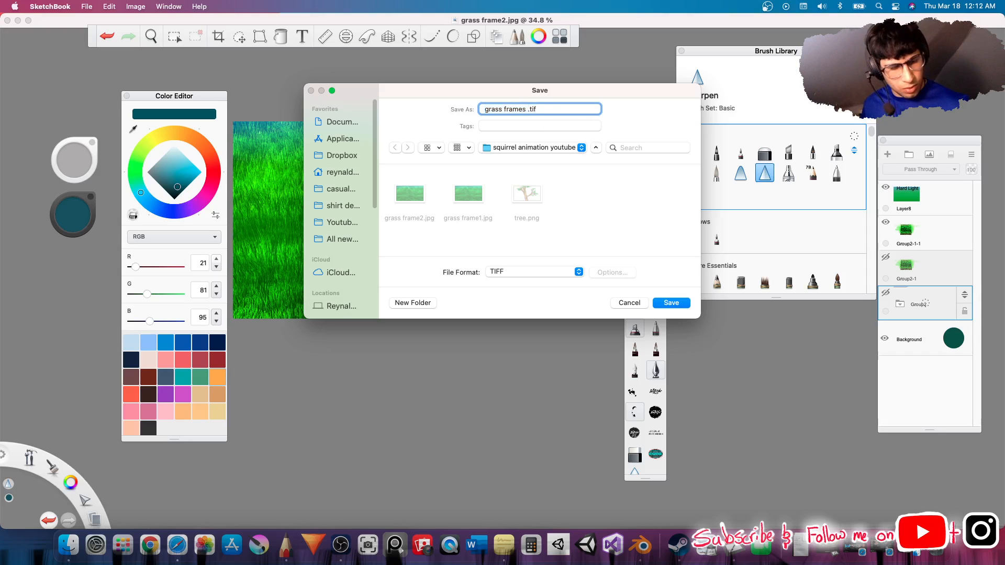
type(" work")
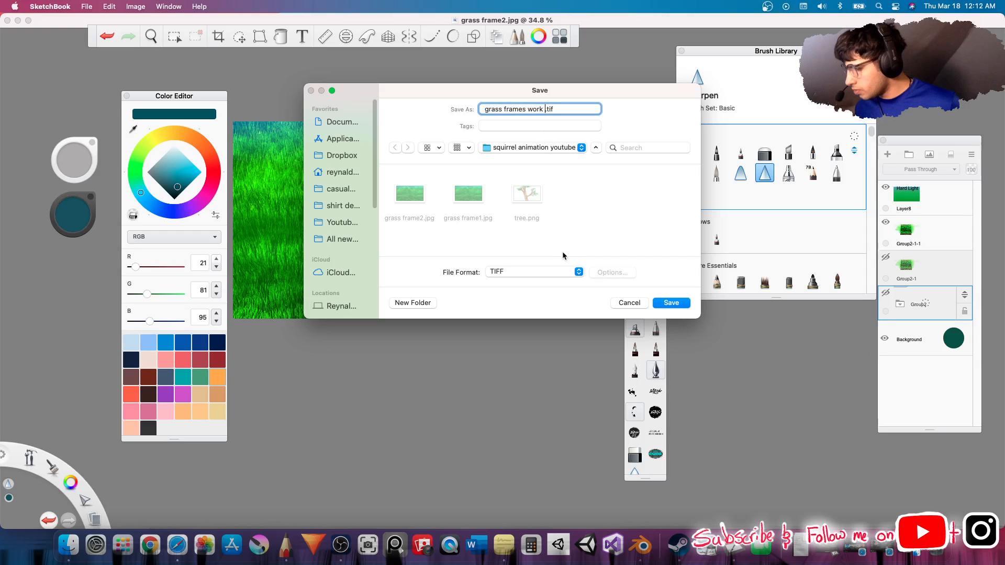
left_click(670, 304)
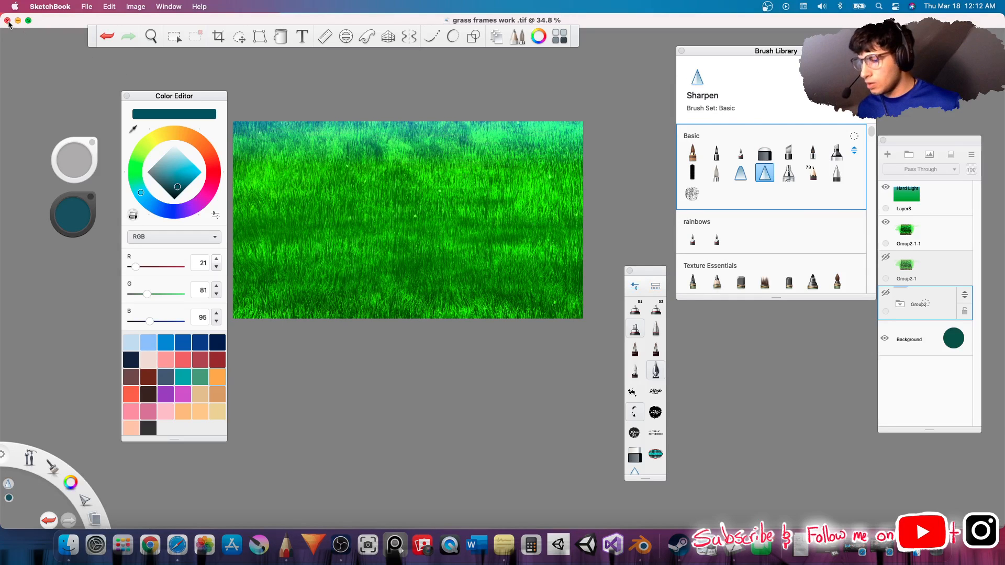
left_click(7, 20)
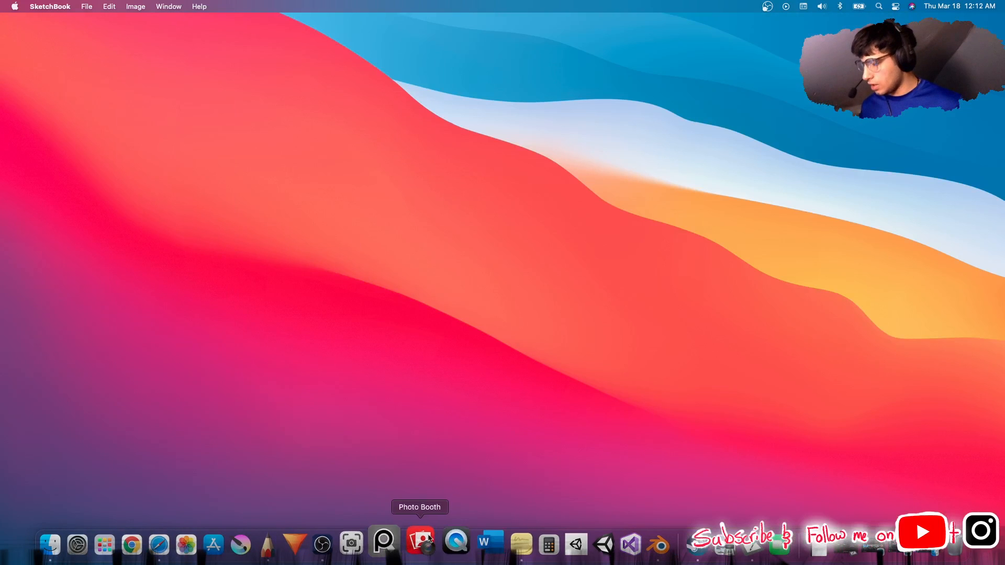
Switch to Blender and return the animation to its first frame.
left_click(643, 541)
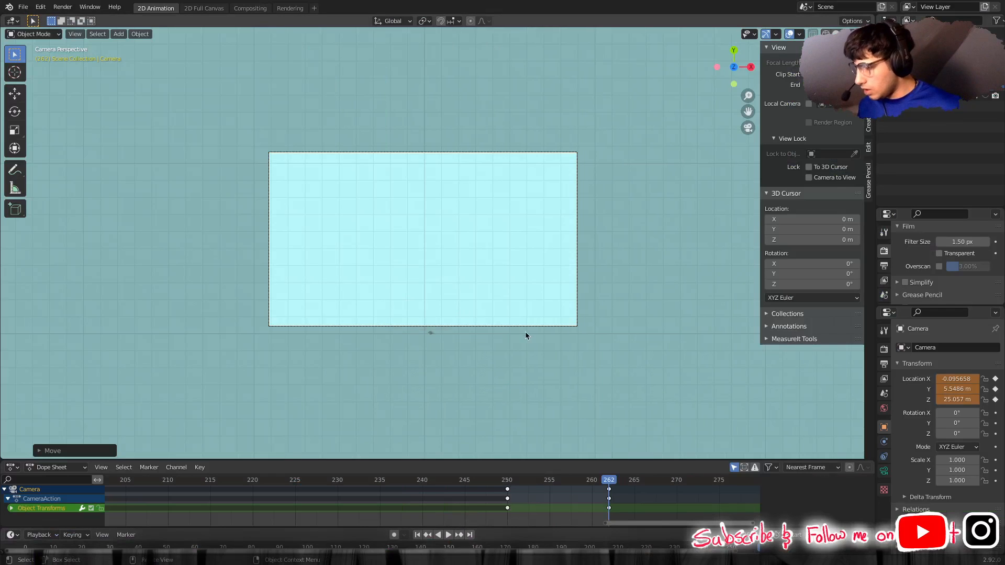
middle_click_drag(523, 339, 513, 376)
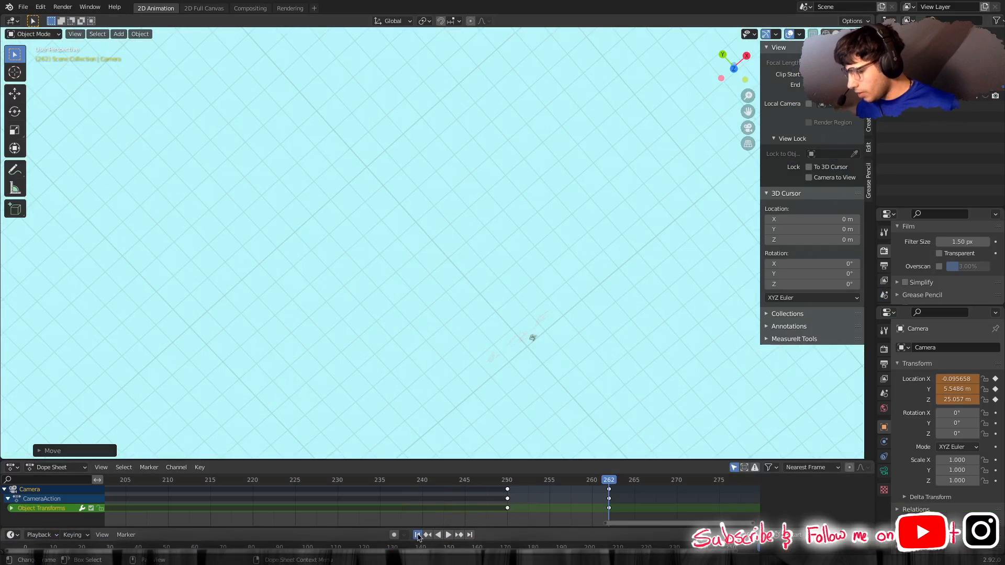
left_click(419, 535)
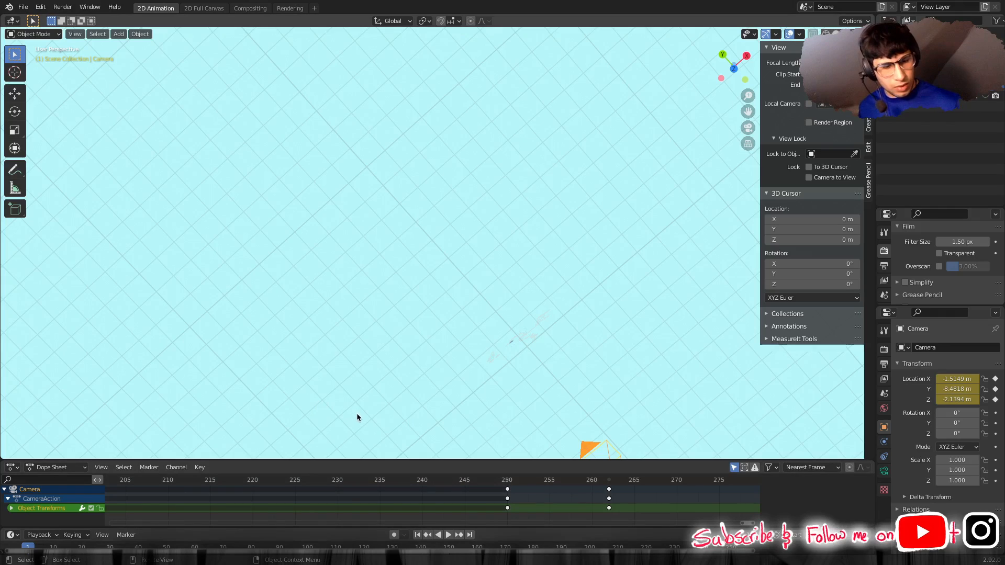
Start importing an image as a plane, choosing the squirrel animation youtube folder inside 2D animating as the source.
key("shift+a")
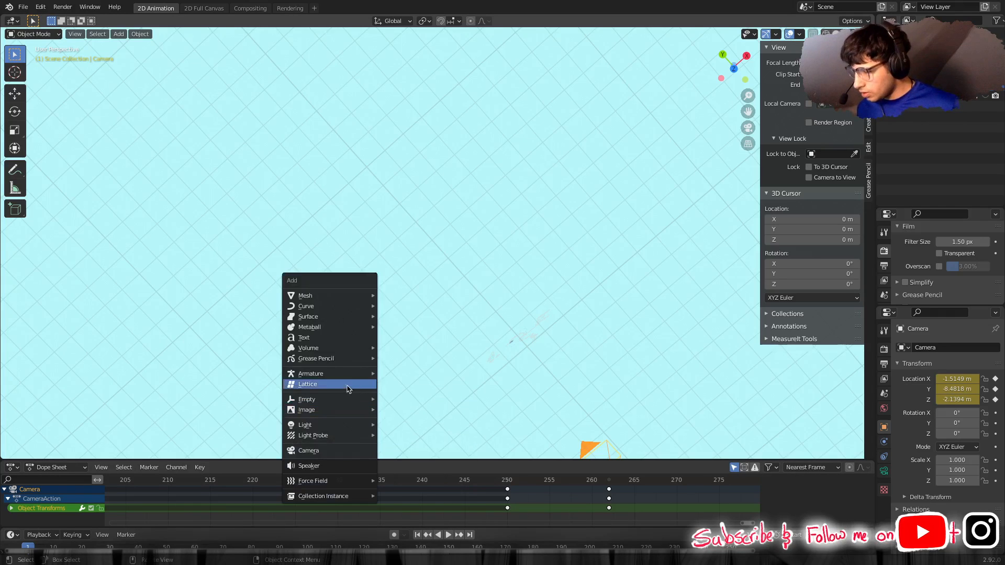
mouse_move(324, 411)
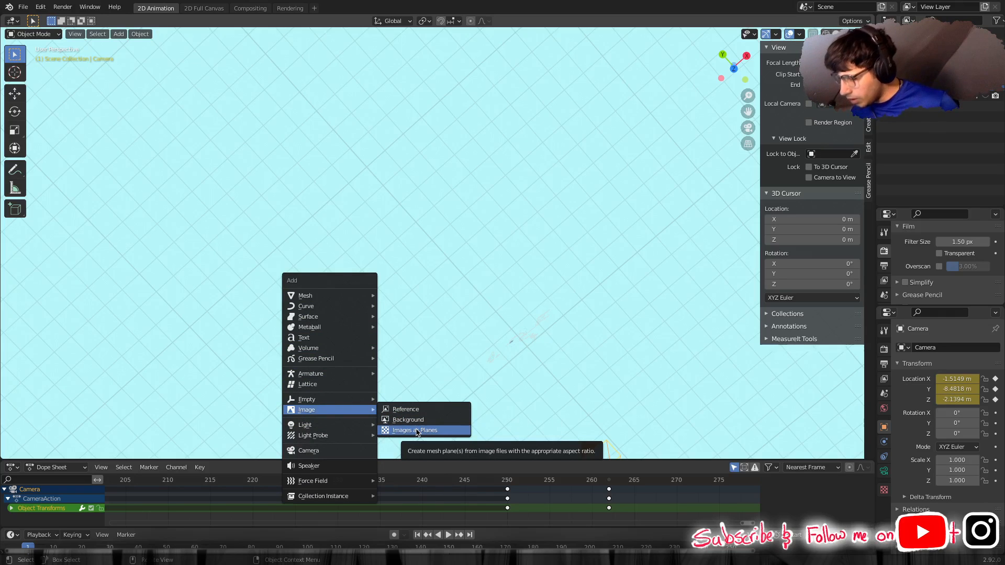
left_click(418, 430)
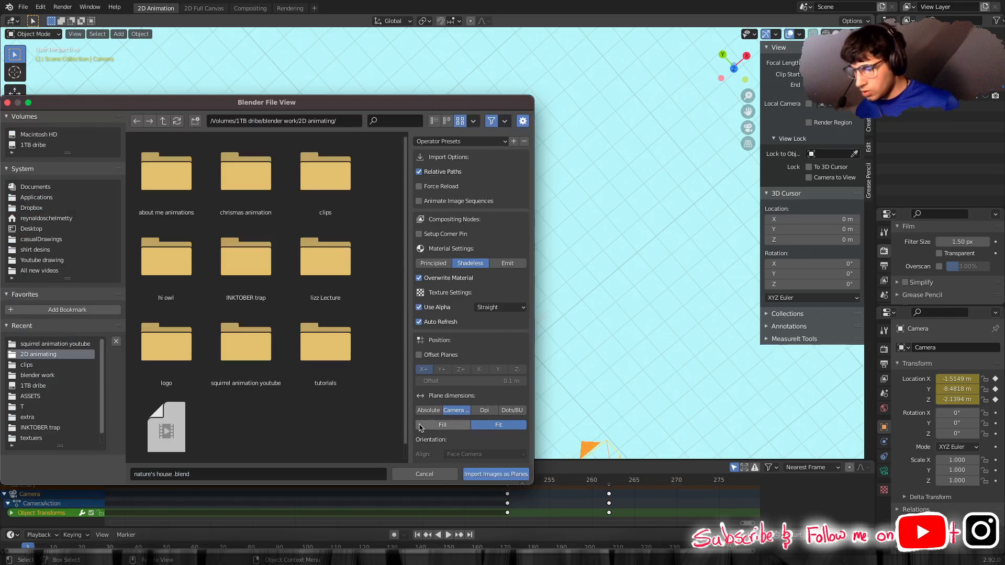
left_click(243, 340)
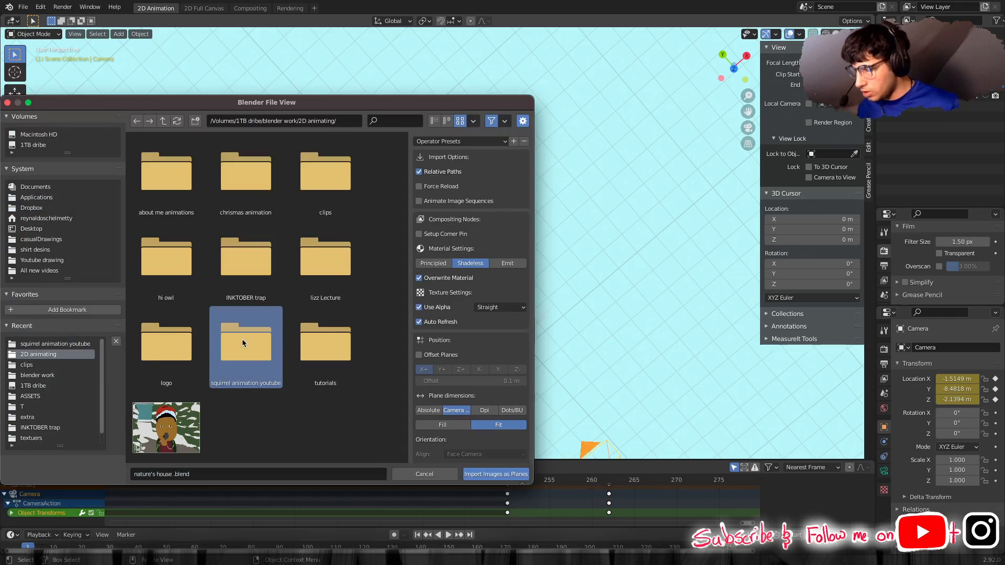
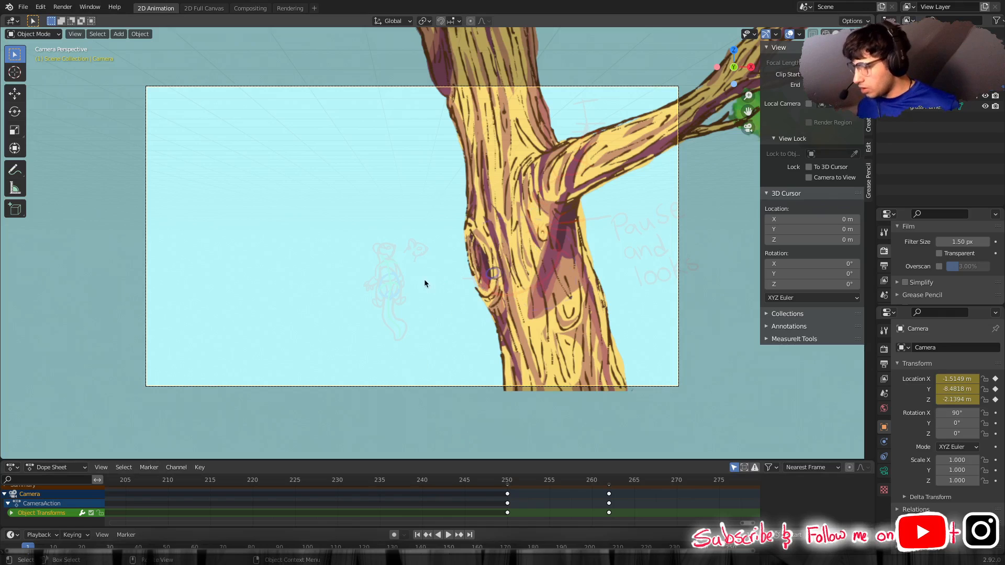
Clear the location of the grass frame1 plane near the camera so that it sits at the world origin.
left_click(339, 246)
middle_click_drag(488, 375, 462, 378)
scroll(463, 378, "down", 10)
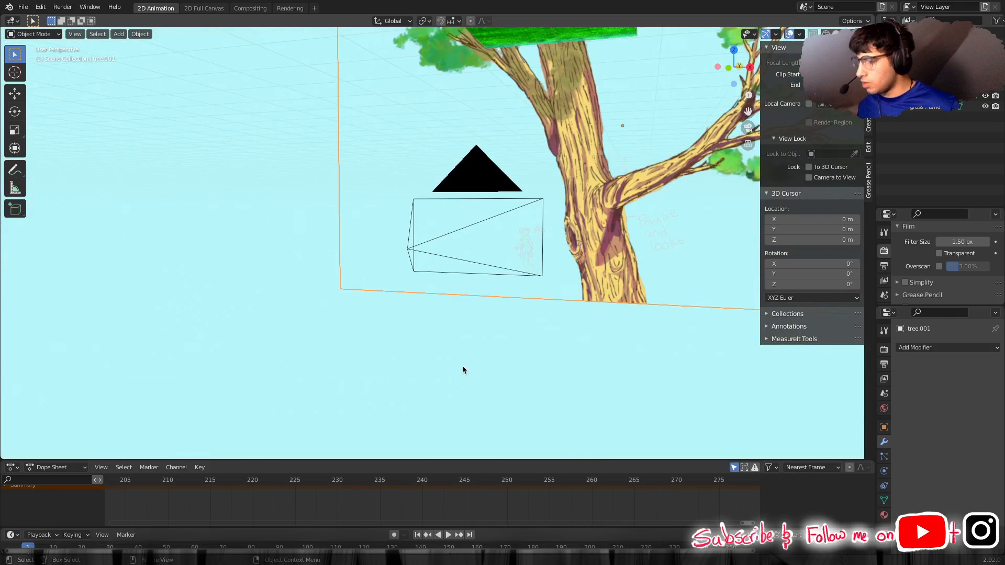
scroll(495, 283, "down", 4)
middle_click_drag(504, 271, 468, 306)
scroll(506, 240, "down", 2)
scroll(502, 237, "up", 3)
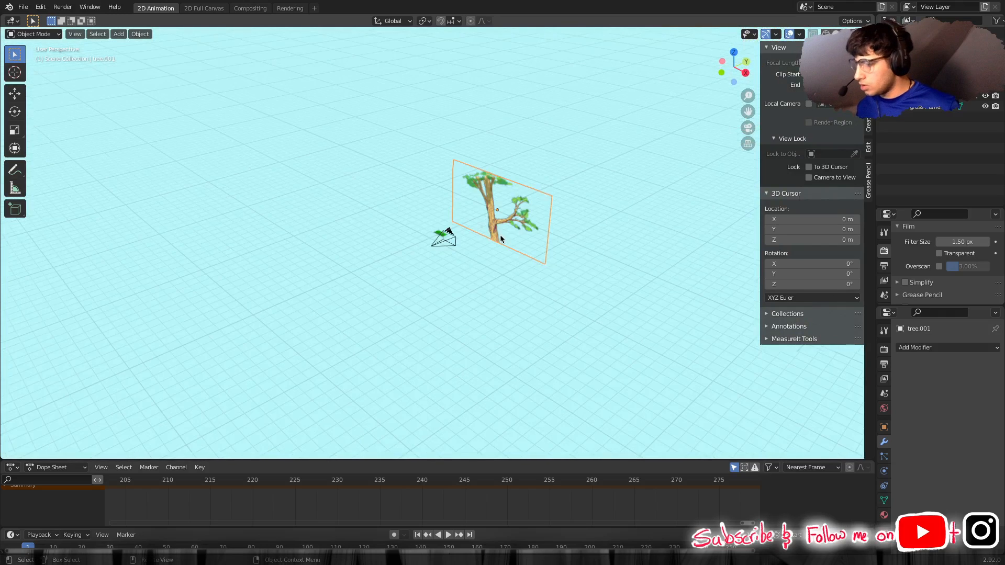
scroll(425, 247, "up", 5)
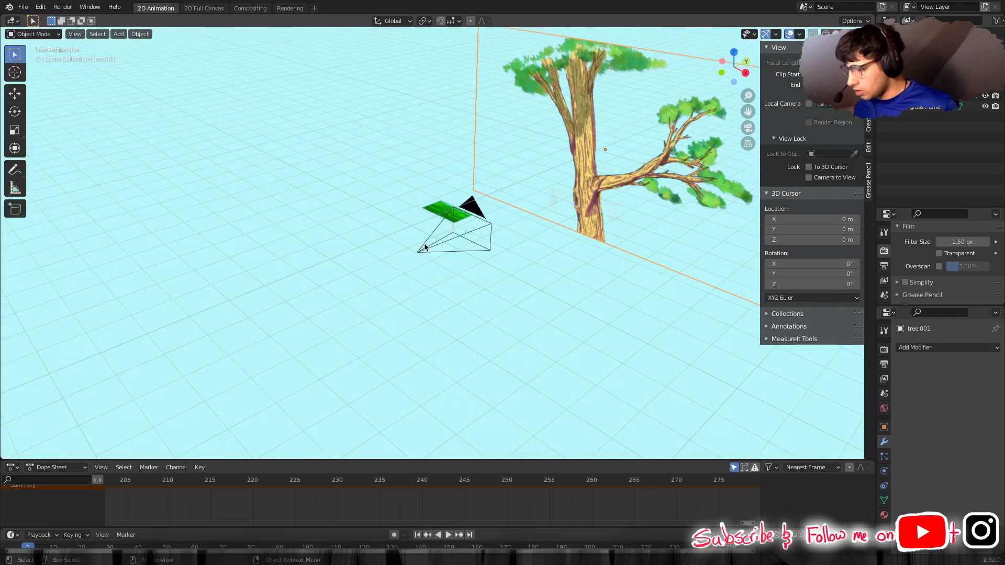
left_click(438, 211)
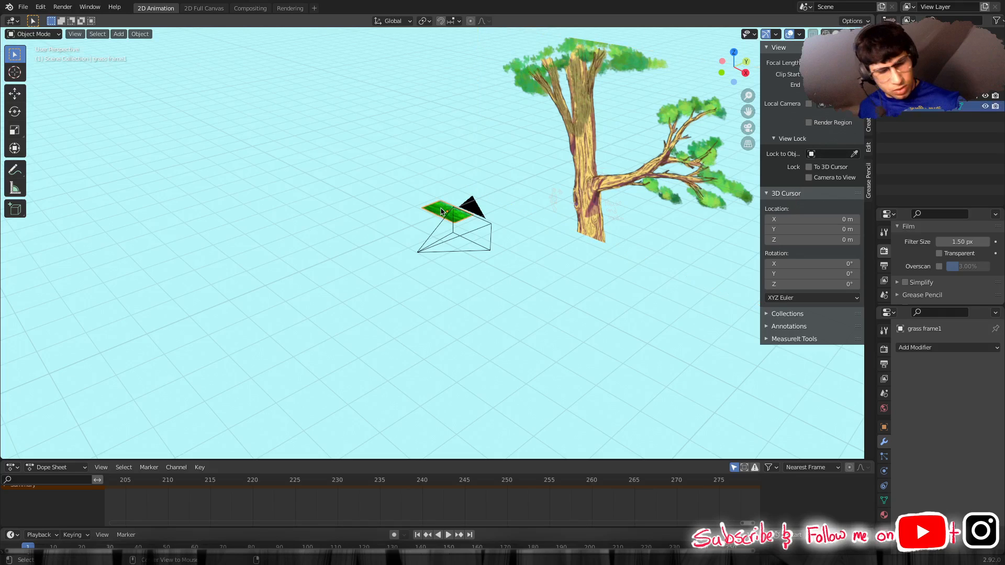
key("alt+g")
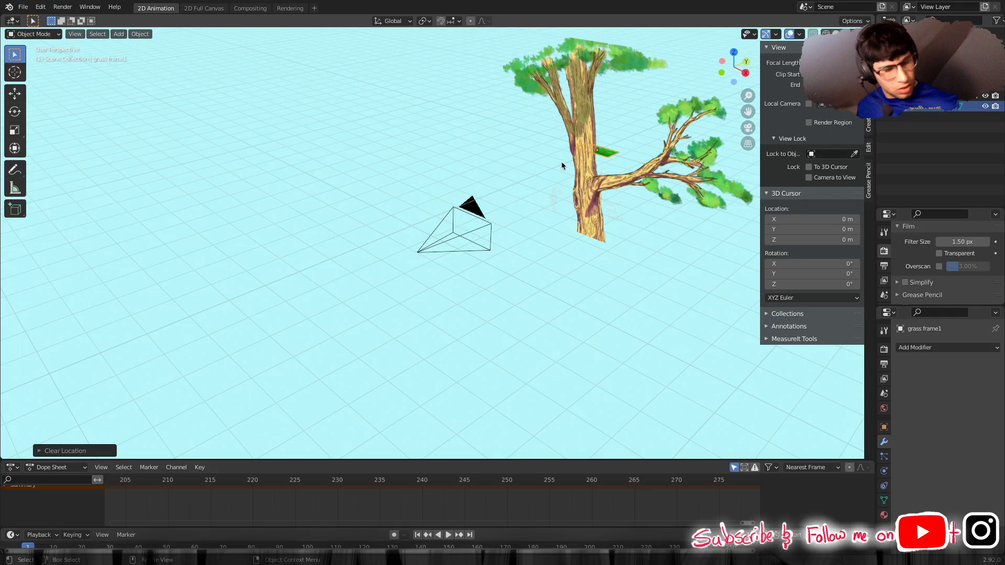
Scale up the grass plane until it spreads well beyond the tree trunk, and lower it about 1.9 m along Z.
key("s")
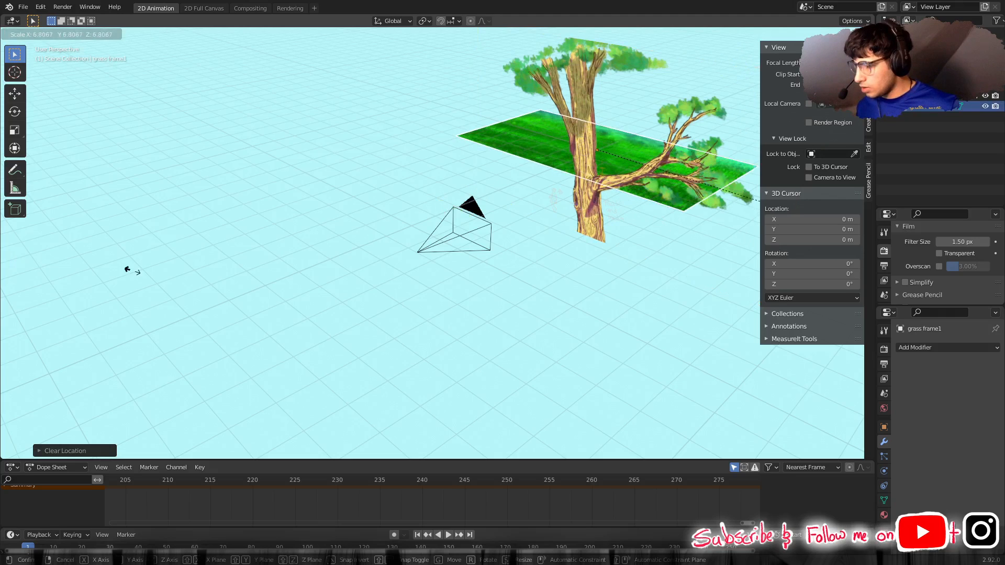
left_click(232, 276)
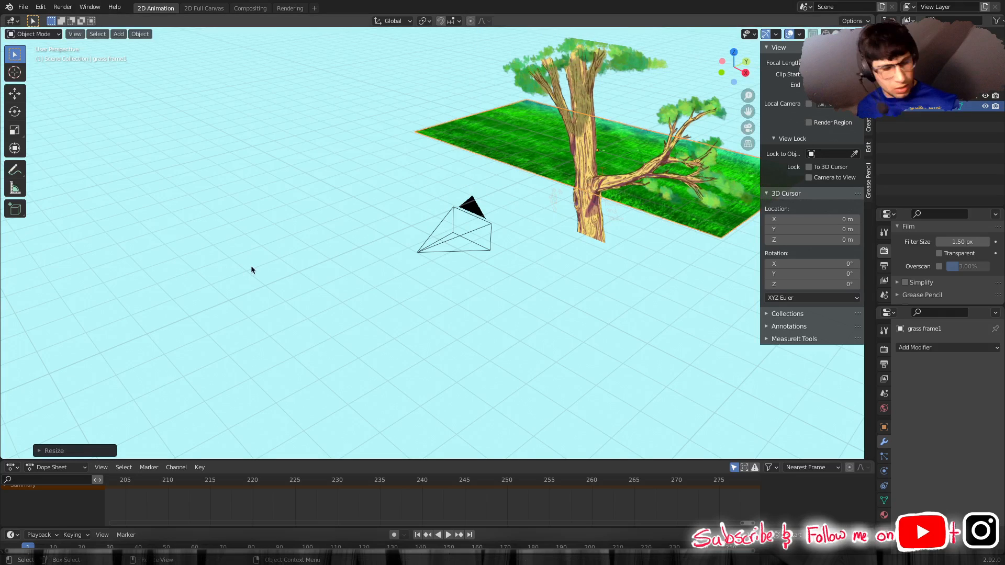
key("g")
key("z")
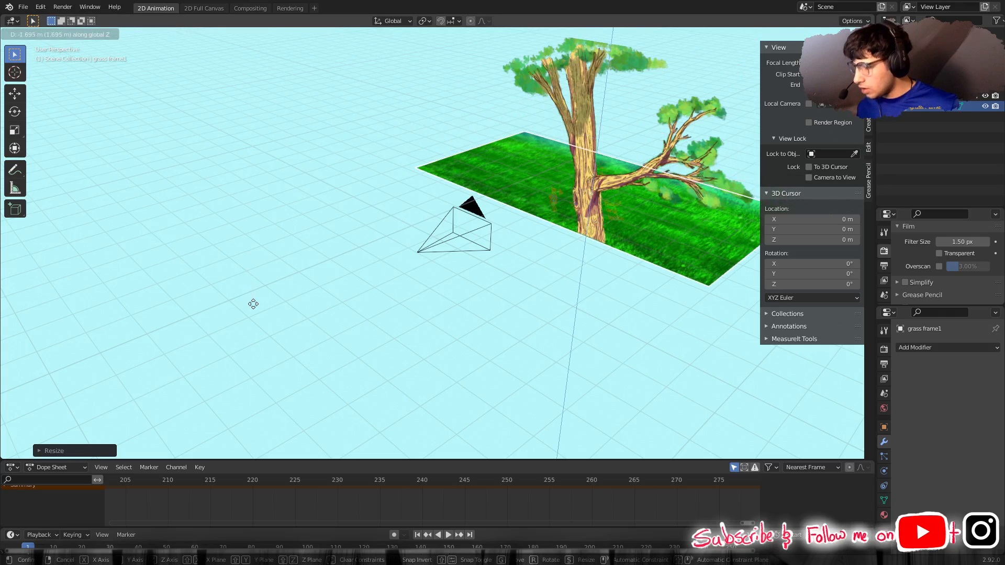
left_click(252, 306)
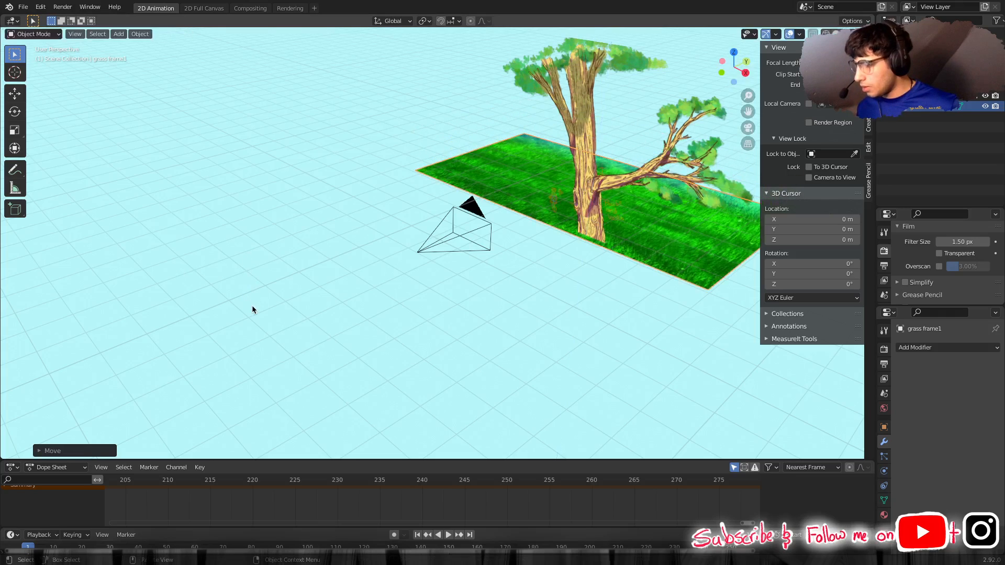
In the camera view, lower the grass plane about another 1.5 m along Z so it fills the lower part of the frame.
middle_click_drag(421, 298, 497, 306)
left_click(478, 313)
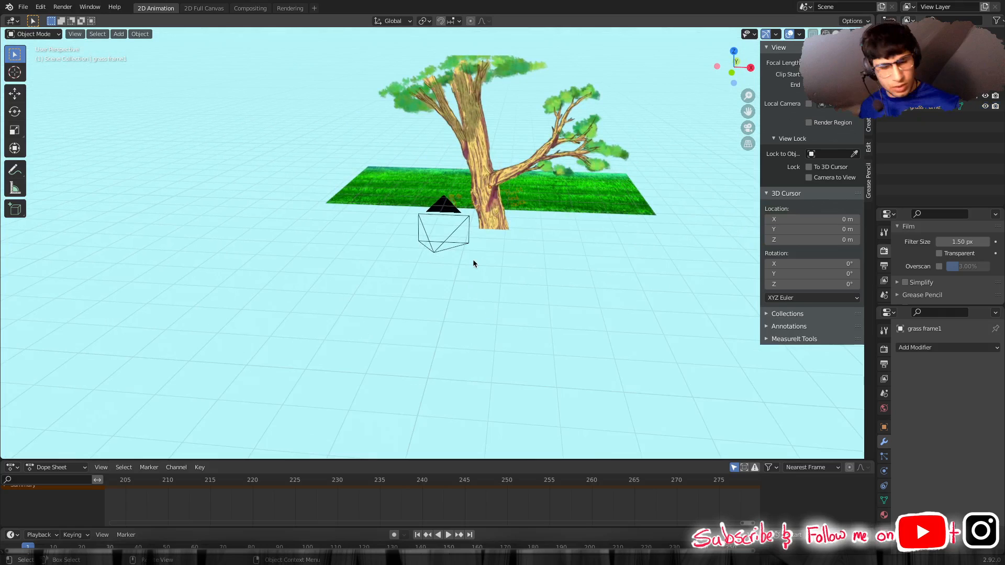
key("KP_0")
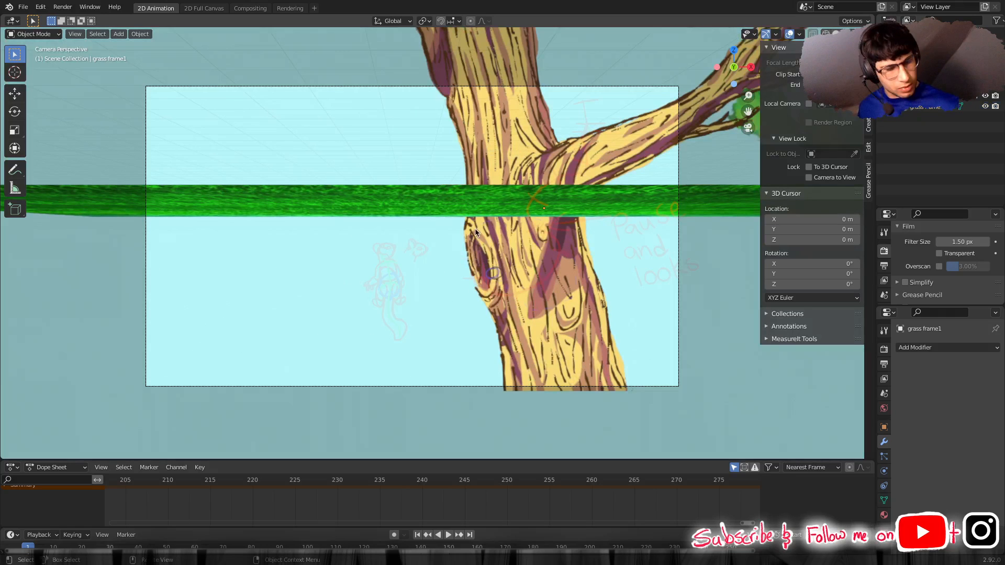
key("z")
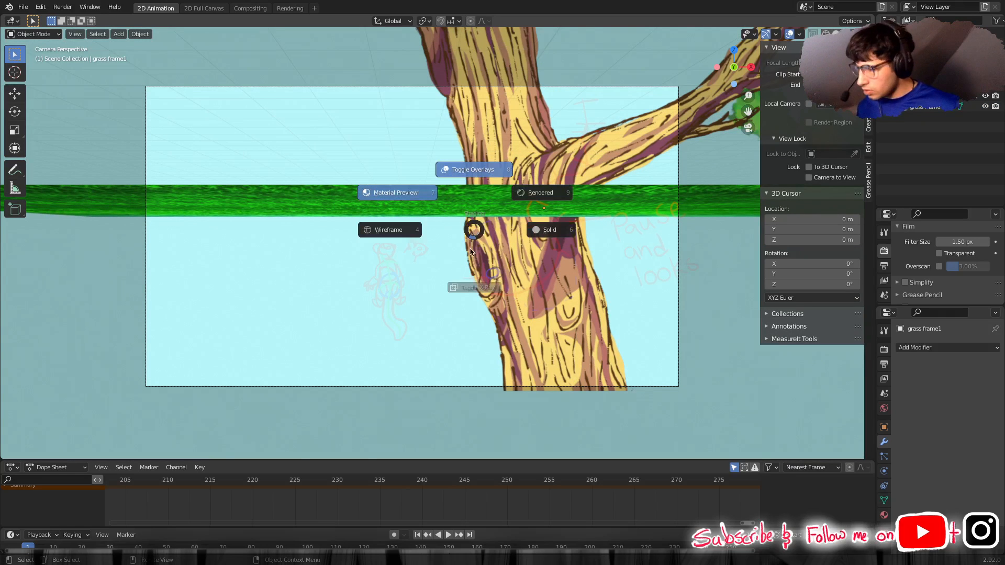
left_click(474, 234)
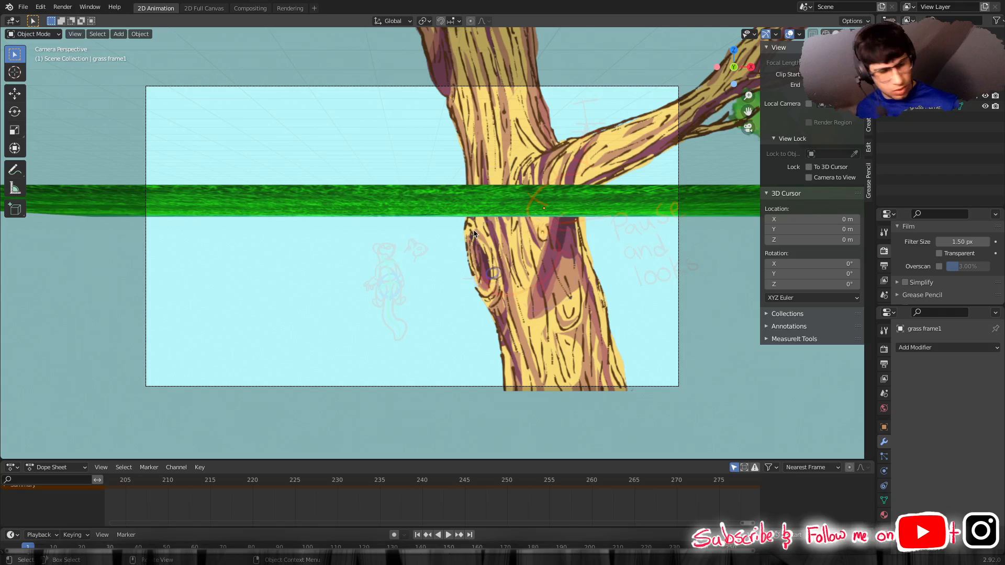
key("z")
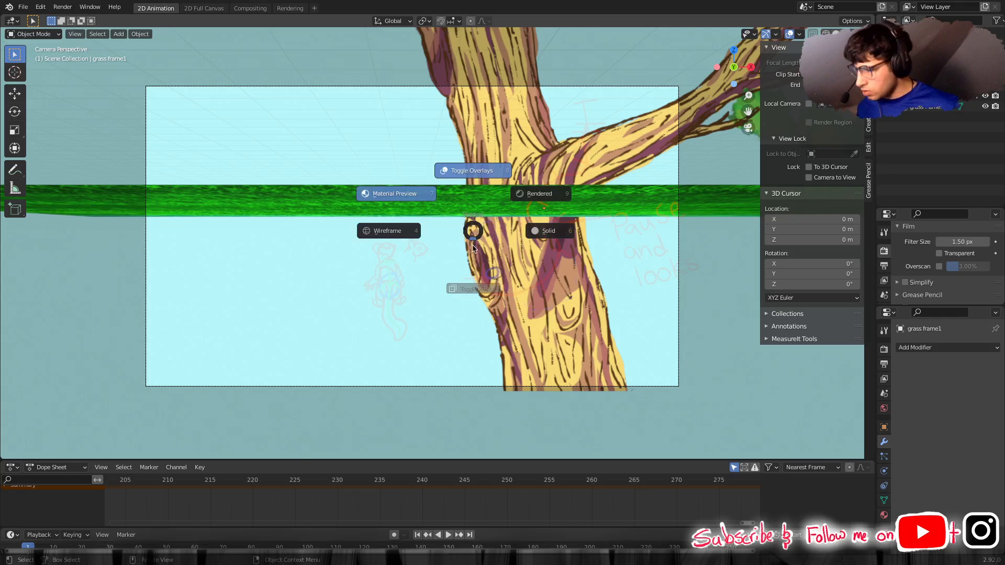
left_click(445, 199)
key("g")
key("z")
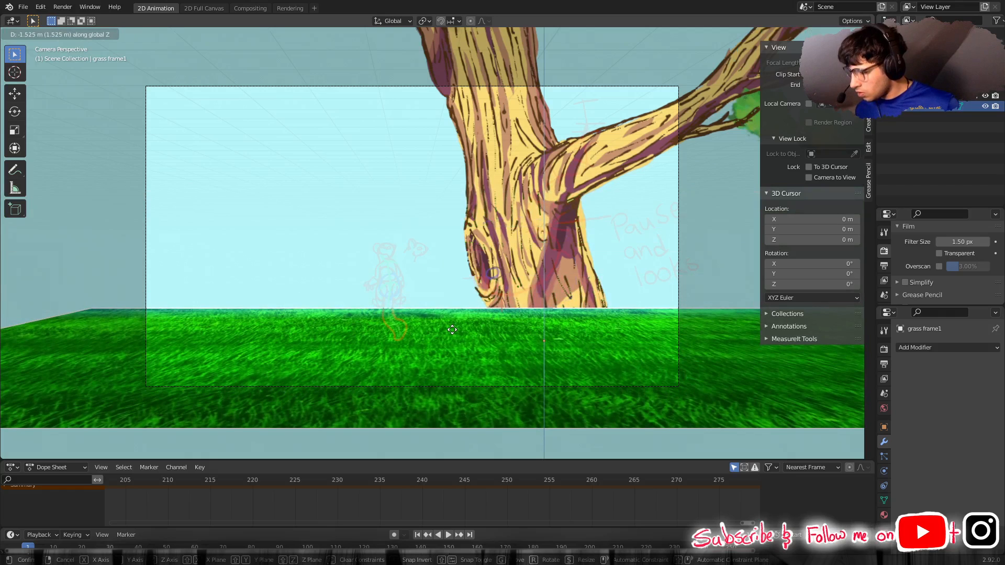
left_click(452, 329)
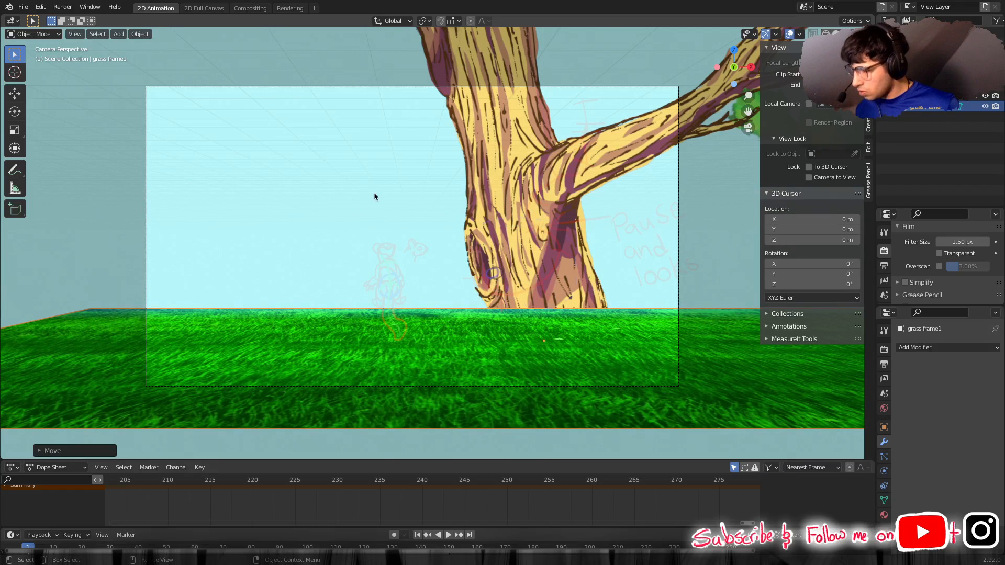
Move the grass frame1 plane about 2.5 m along Y so its front edge reaches the base of the tree trunk.
left_click(512, 272)
middle_click_drag(506, 272, 484, 272)
scroll(482, 270, "down", 2)
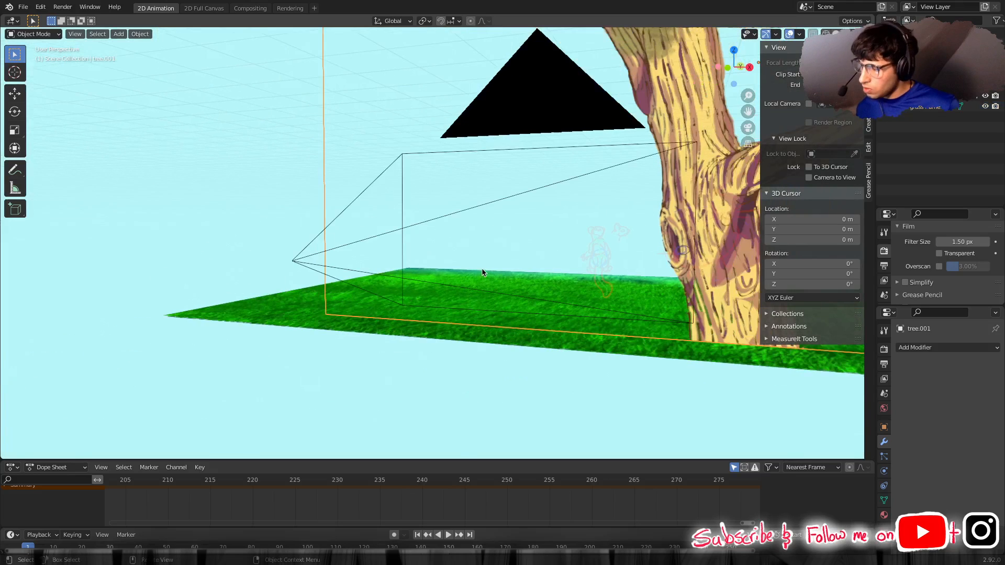
scroll(487, 271, "down", 4)
middle_click_drag(567, 277, 126, 299)
middle_click_drag(547, 292, 218, 287, "shift")
scroll(287, 272, "down", 4)
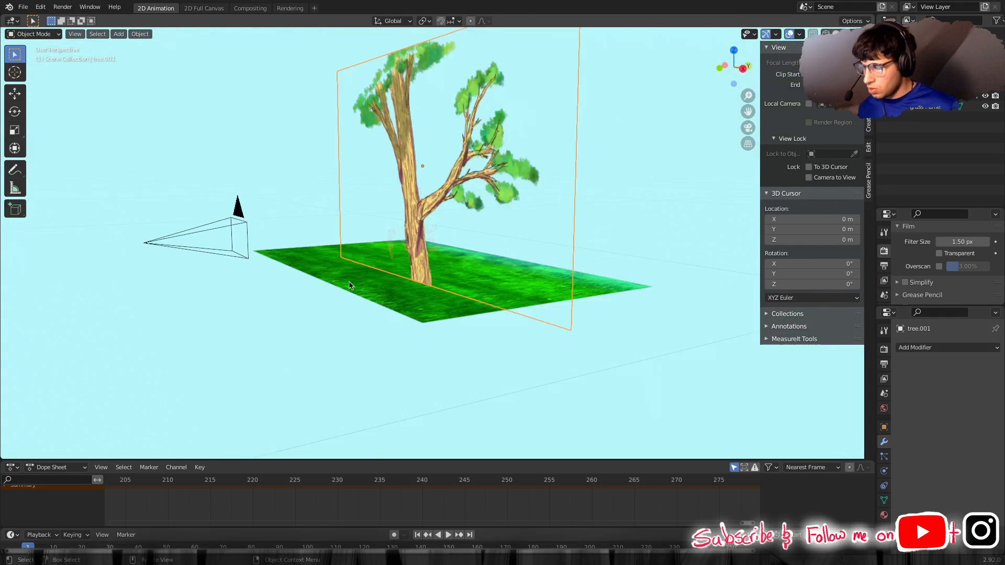
left_click(376, 300)
key("g")
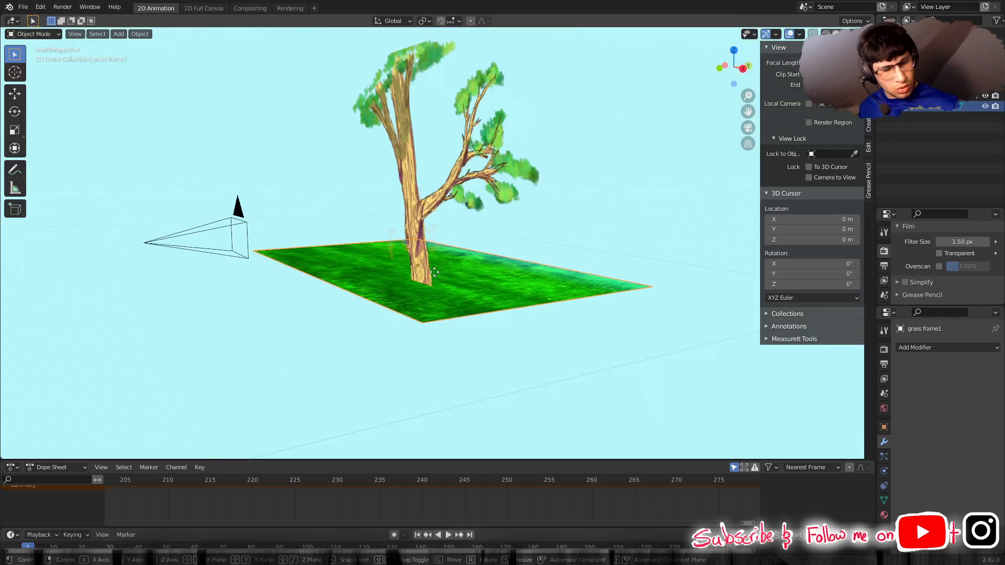
key("y")
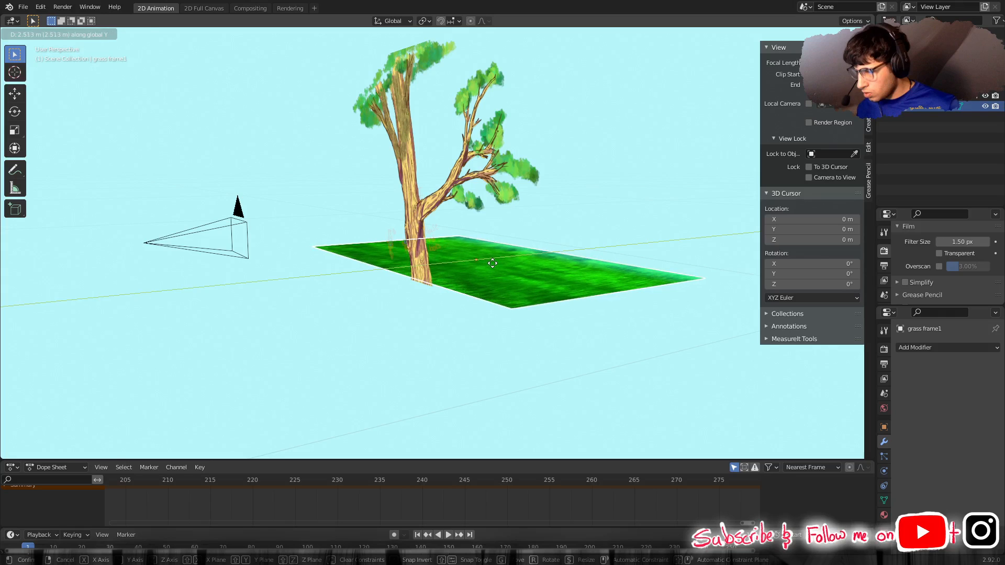
left_click(492, 264)
In the camera view, lower the grass plane about 0.4 m along Z to cover the lower edge of the frame.
key("KP_0")
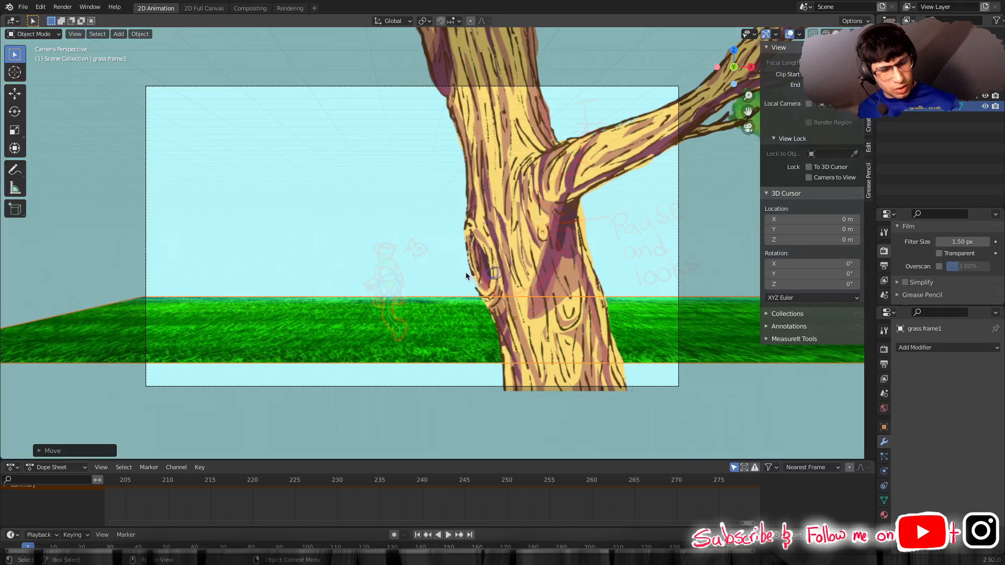
key("g")
key("z")
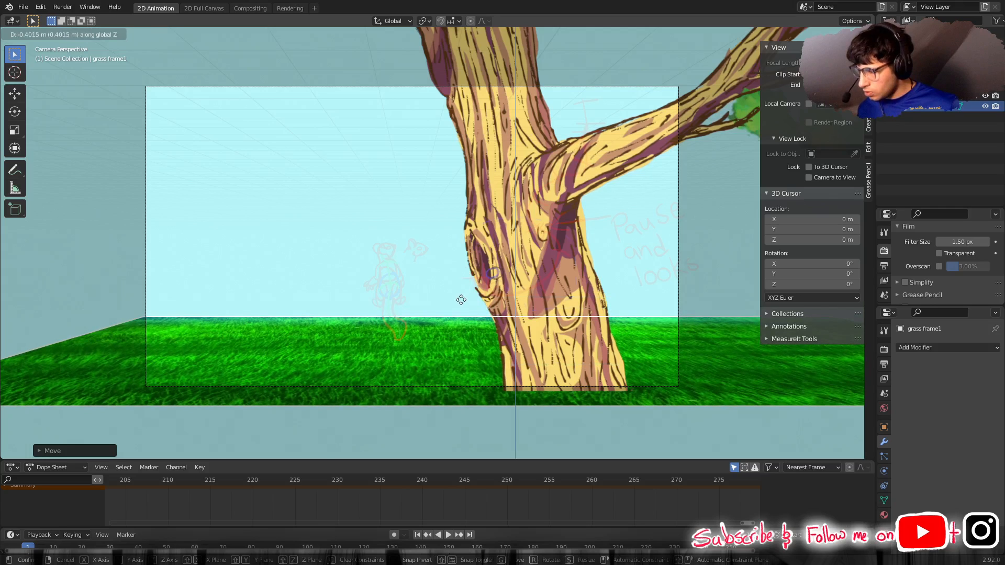
left_click(461, 299)
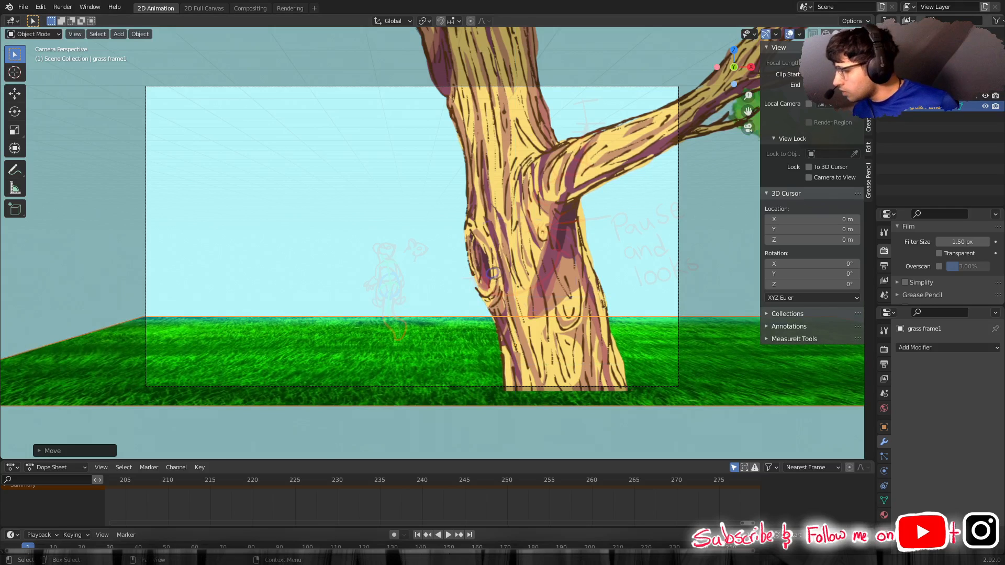
Tilt the grass plane about 6.65° around the X axis so it fills more of the camera frame.
left_click(985, 85)
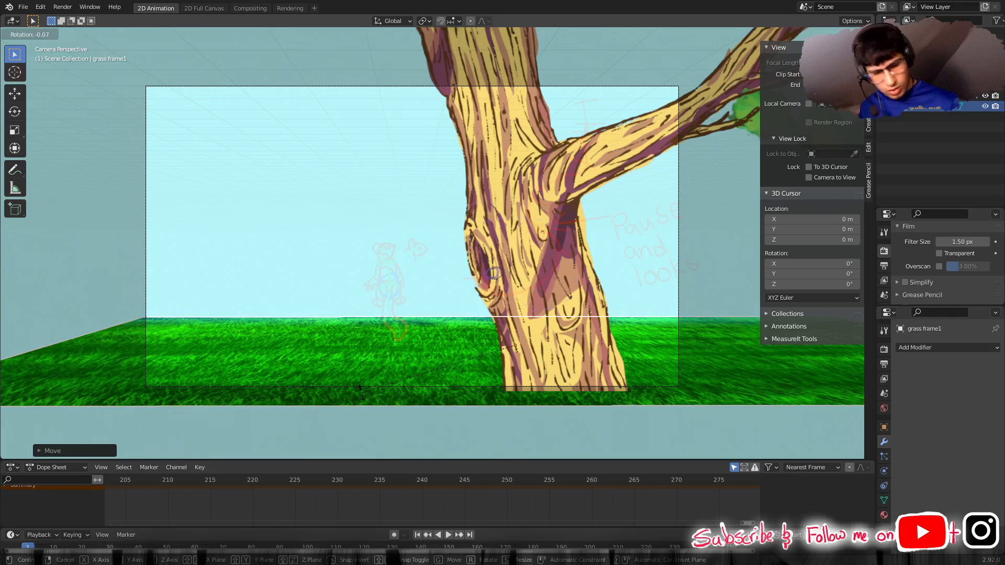
key("r")
key("x")
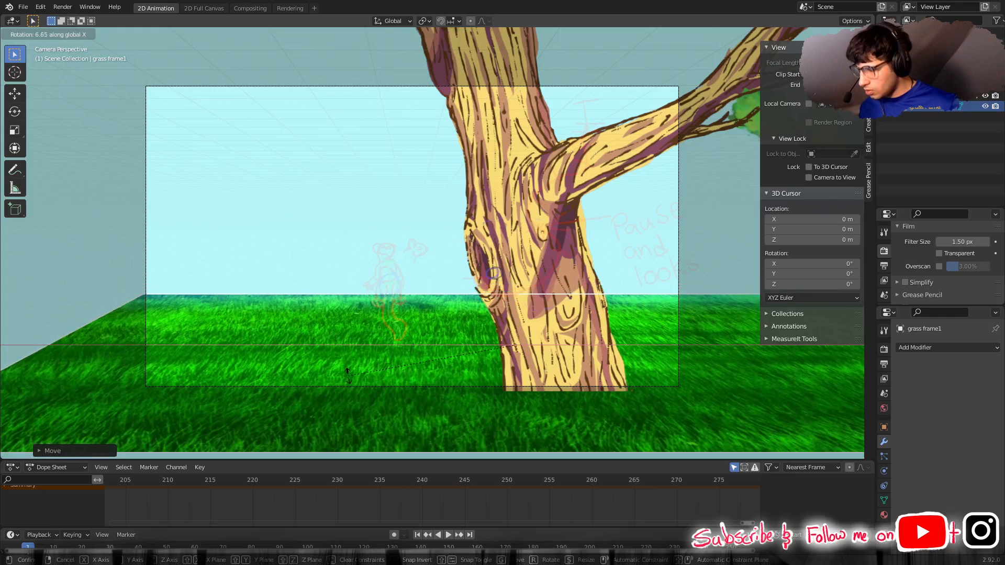
left_click(348, 375)
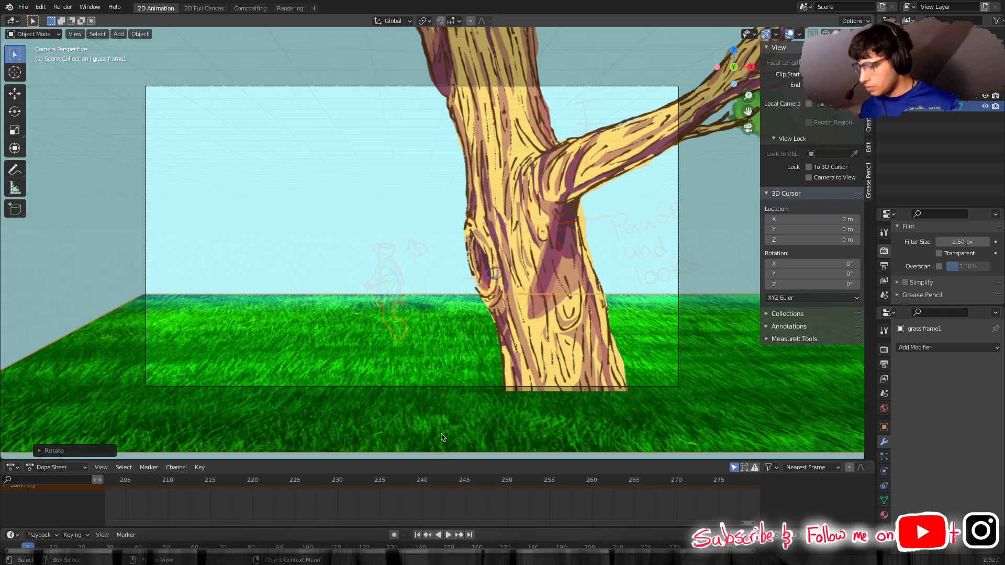
Scrub through and play the animation to check the grass plane during the camera move, and return to the first frame.
mouse_move(299, 482)
left_mouse_down()
mouse_move(318, 483)
mouse_move(294, 484)
left_mouse_up()
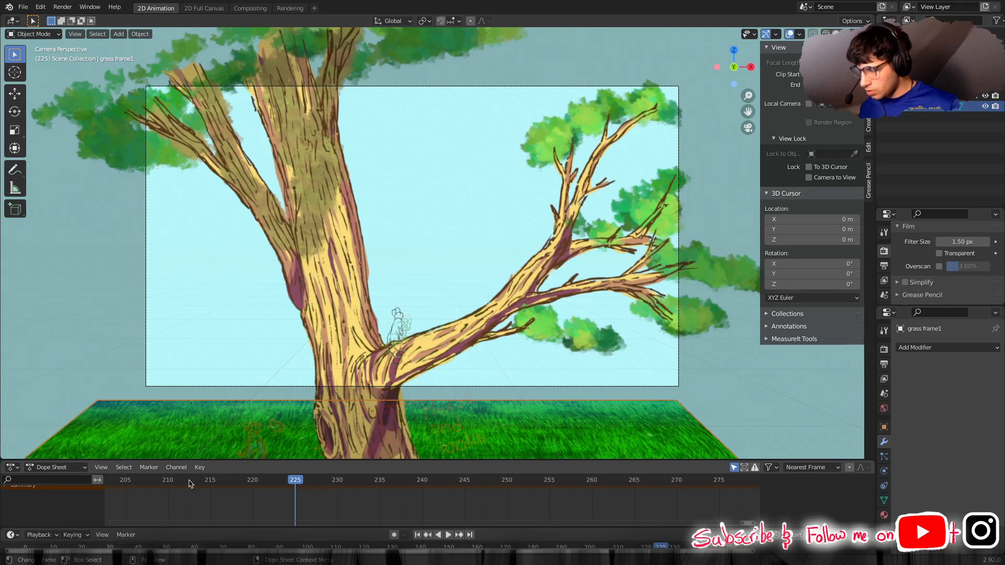
left_click(126, 483)
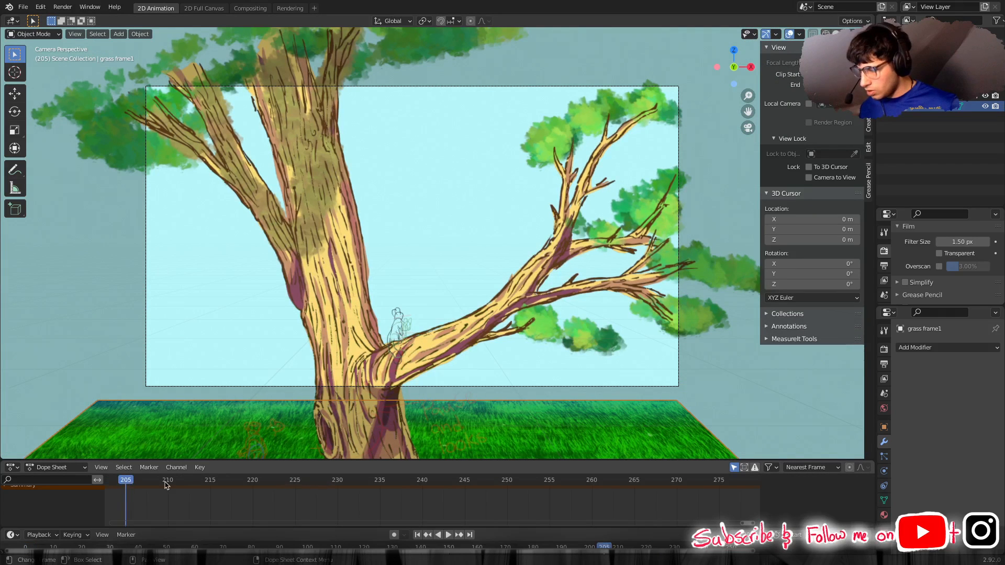
left_click(194, 482)
left_click_drag(182, 482, 142, 486)
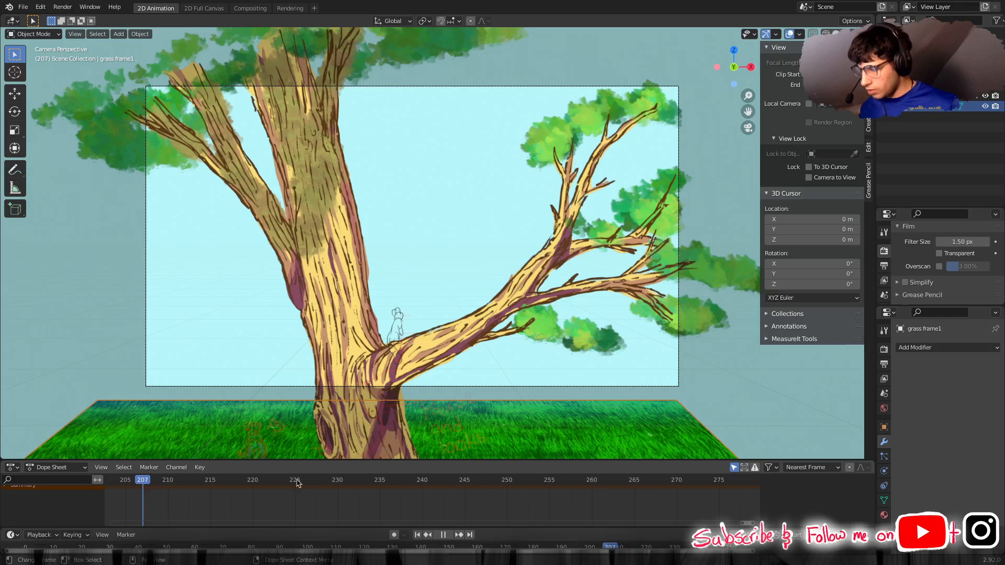
middle_click_drag(249, 489, 617, 501)
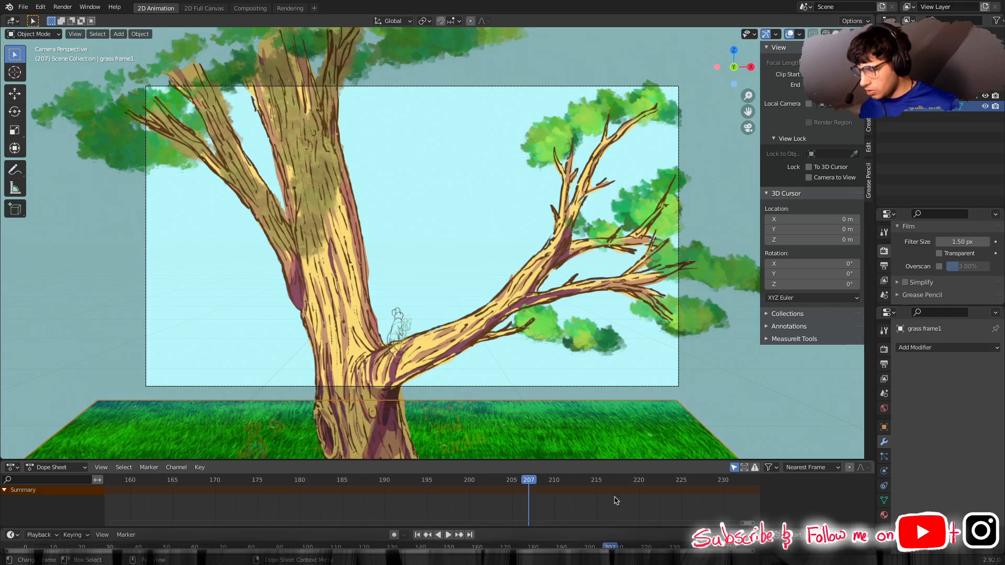
left_click(269, 480)
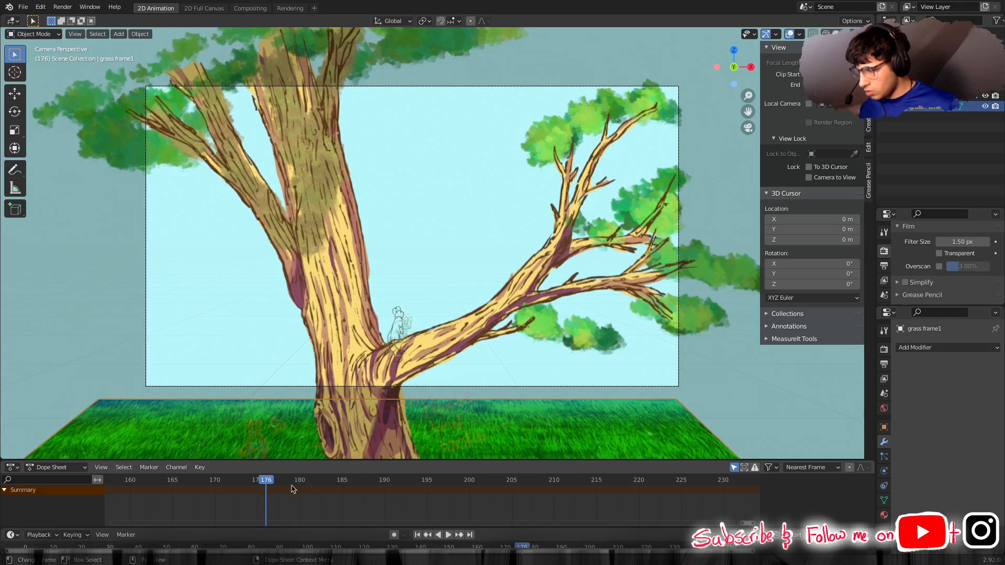
left_click(418, 535)
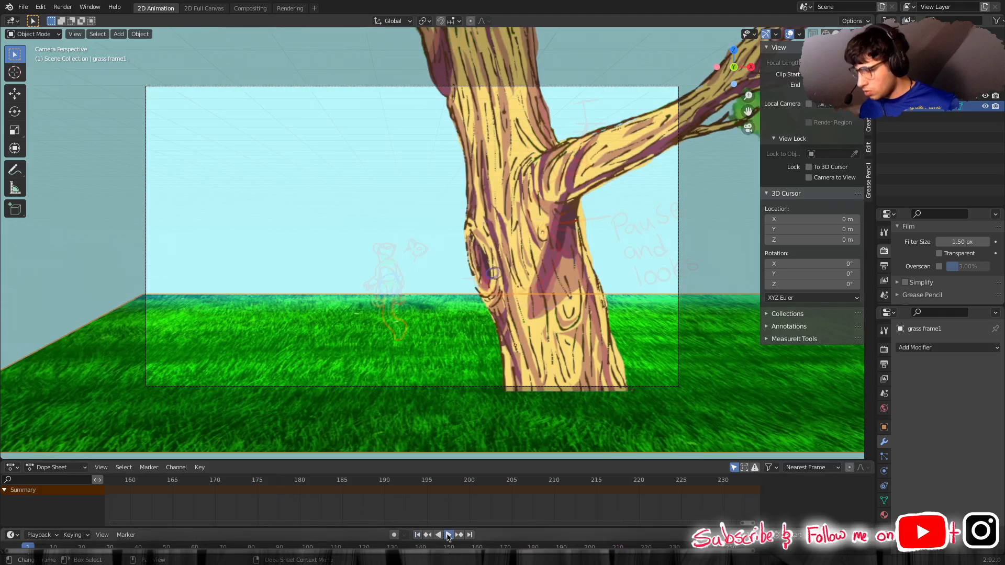
left_click(448, 535)
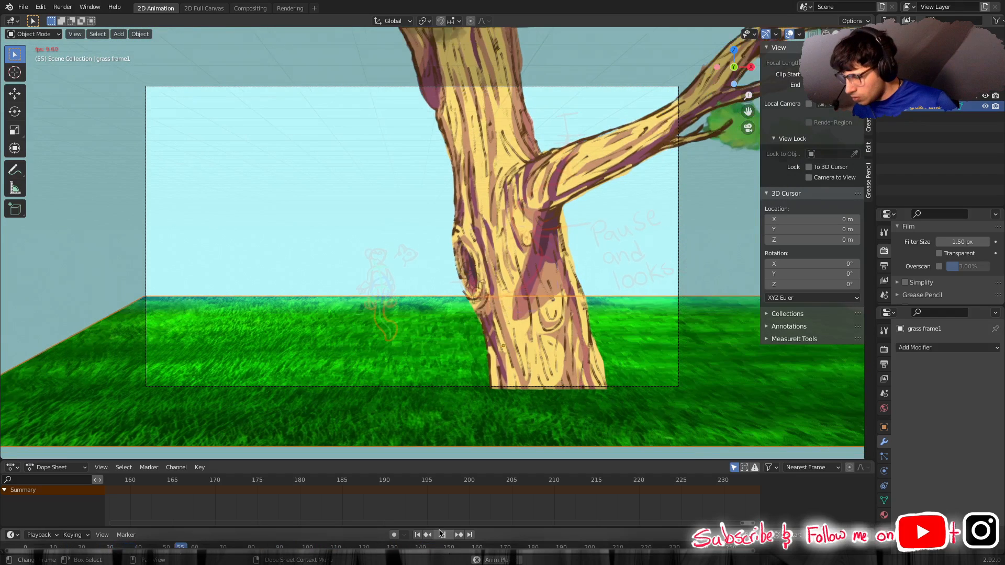
left_click(442, 535)
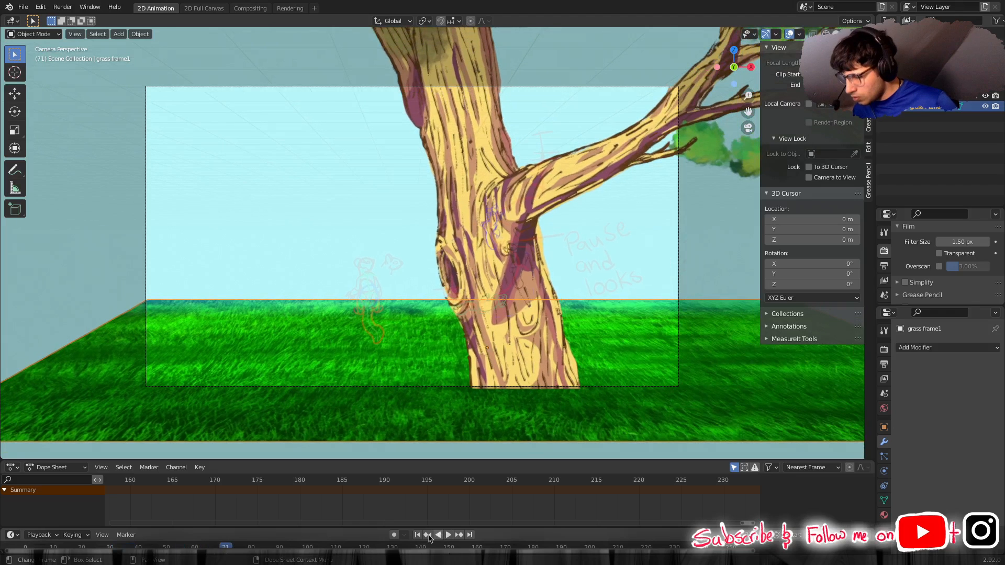
left_click(417, 535)
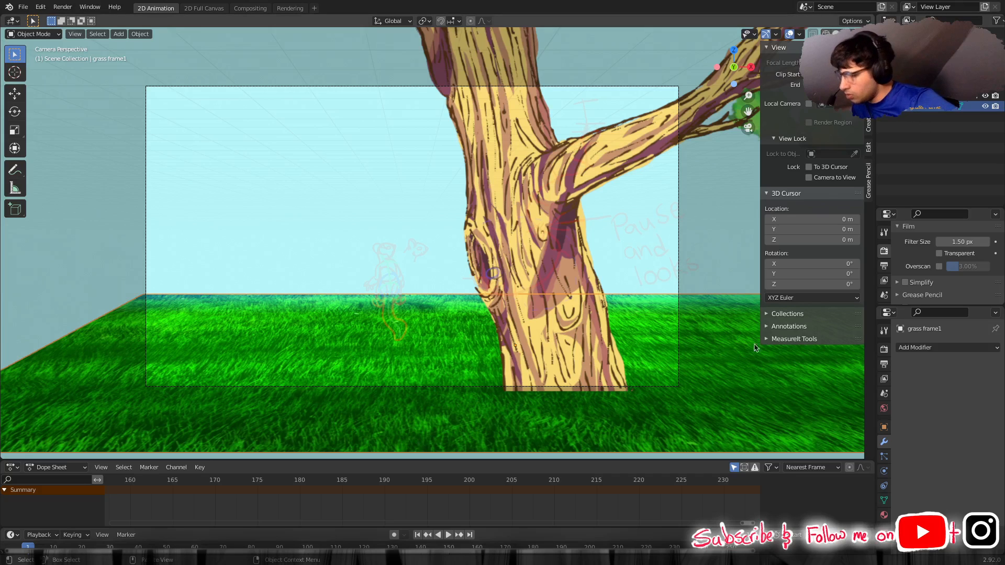
Delete the grass frame1 plane from the scene.
left_click(885, 500)
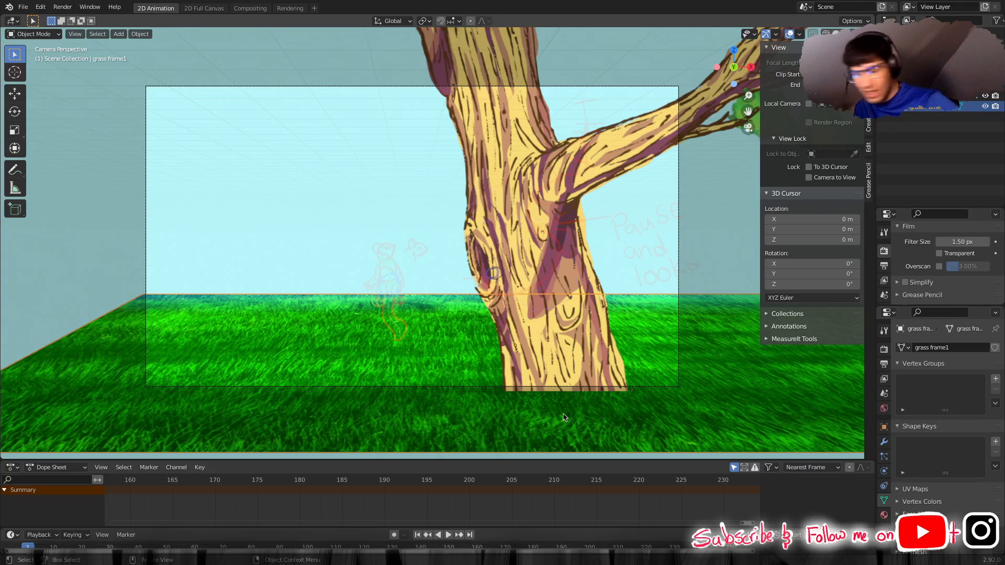
key("x")
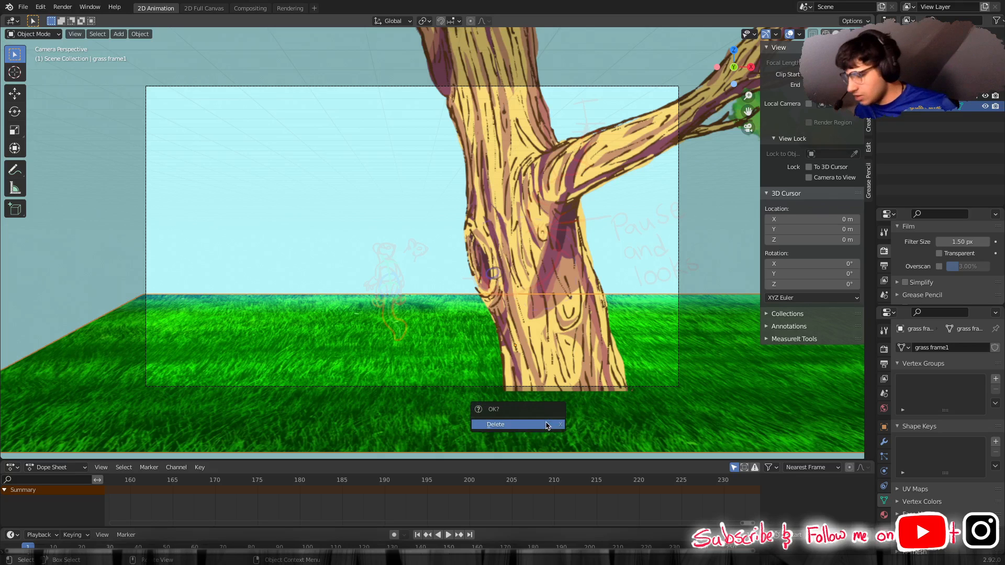
left_click(547, 425)
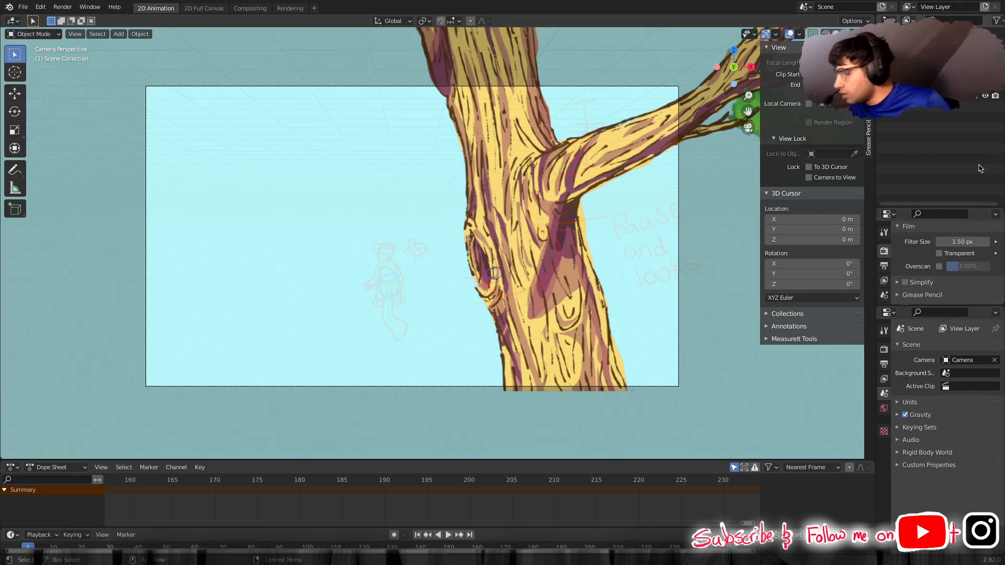
left_click(984, 98)
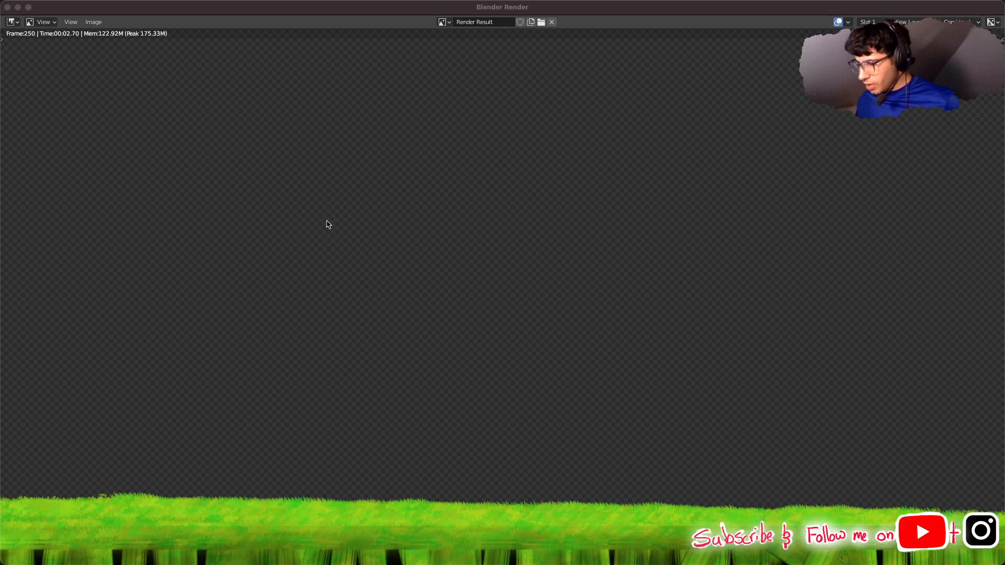
Close the render result and examine the grass object's visibility and viewport display settings.
left_click(6, 8)
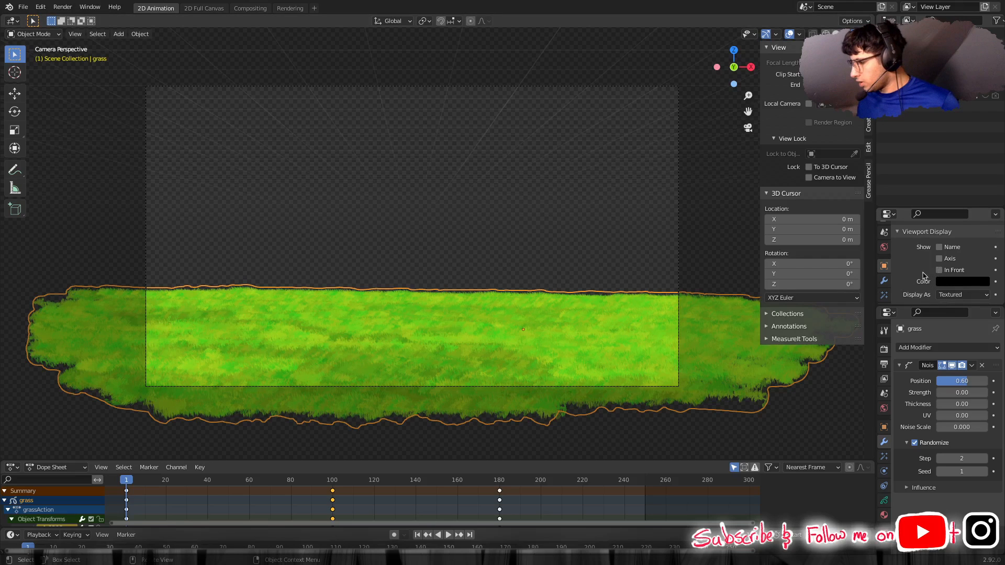
scroll(924, 275, "down", 2)
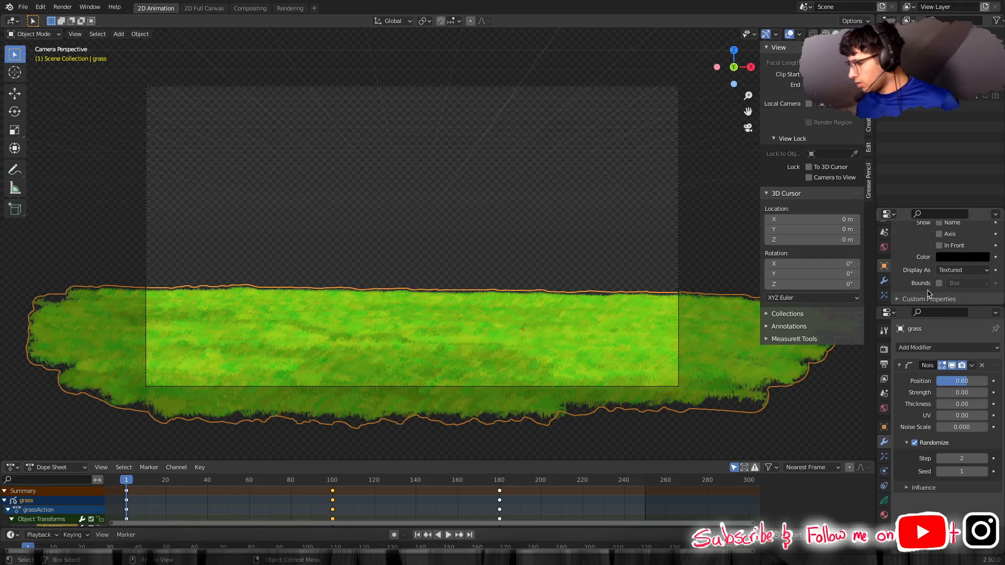
scroll(940, 278, "up", 5)
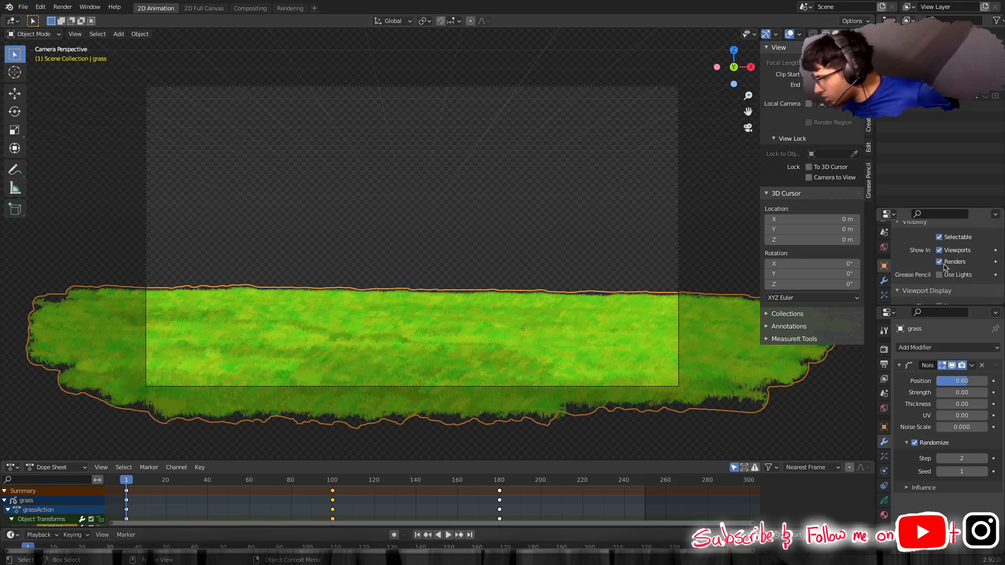
scroll(940, 259, "up", 5)
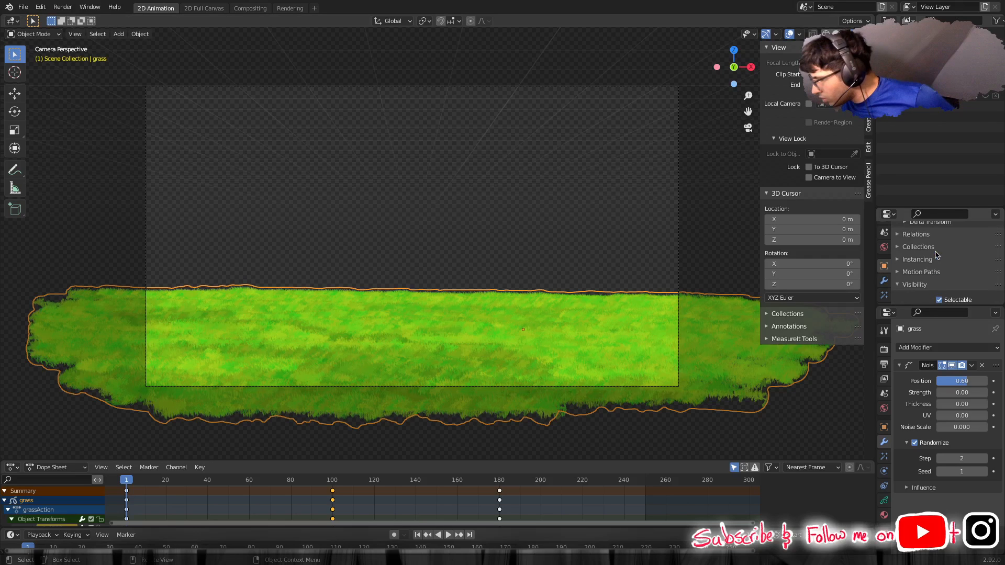
scroll(937, 258, "down", 5)
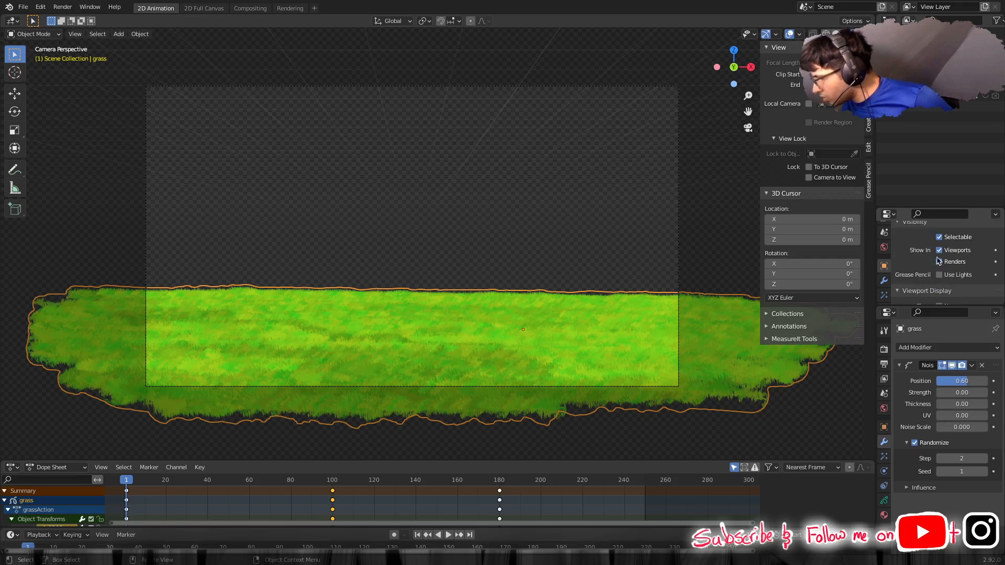
scroll(929, 270, "down", 5)
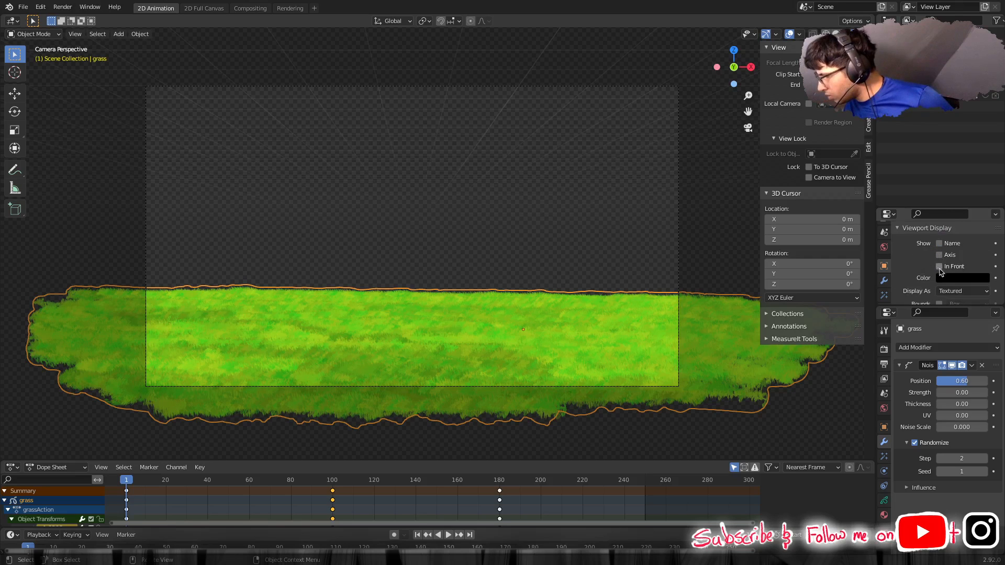
scroll(940, 269, "up", 3)
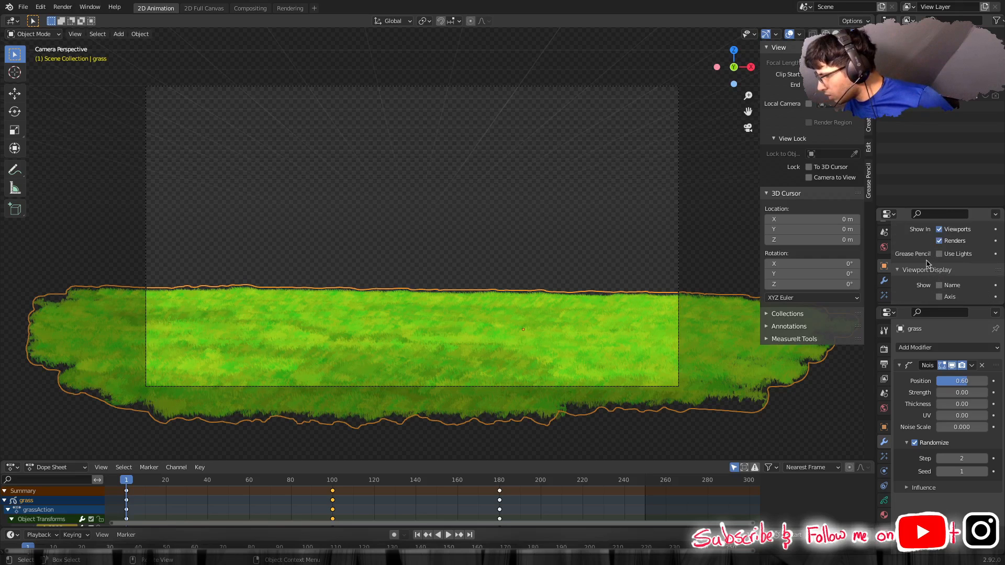
scroll(927, 264, "up", 5)
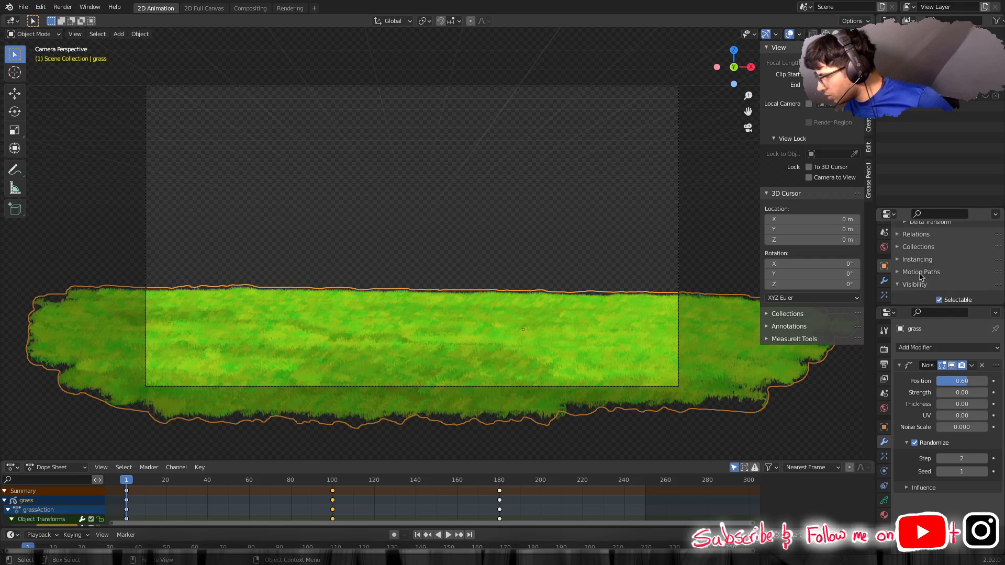
scroll(923, 277, "down", 5)
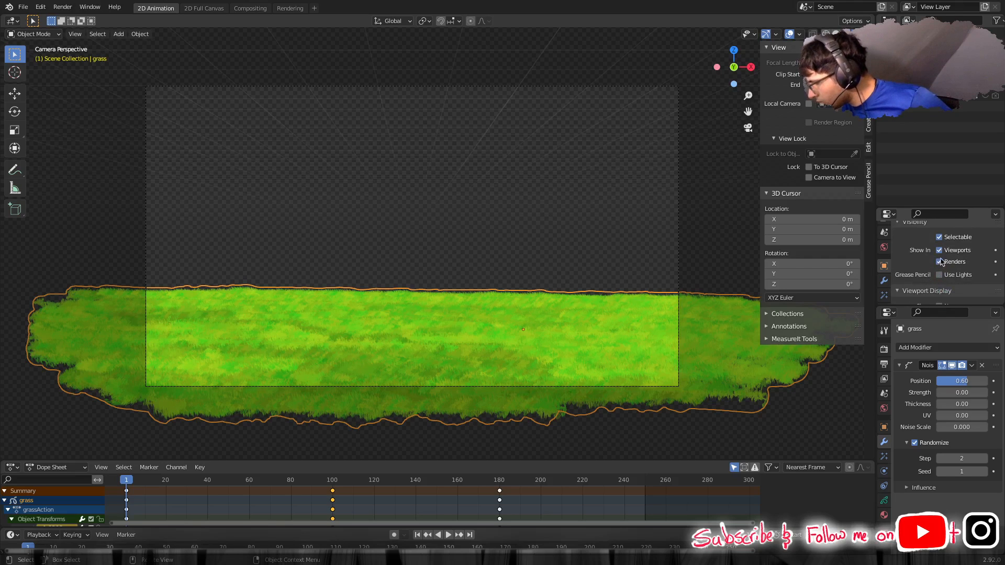
scroll(936, 268, "down", 3)
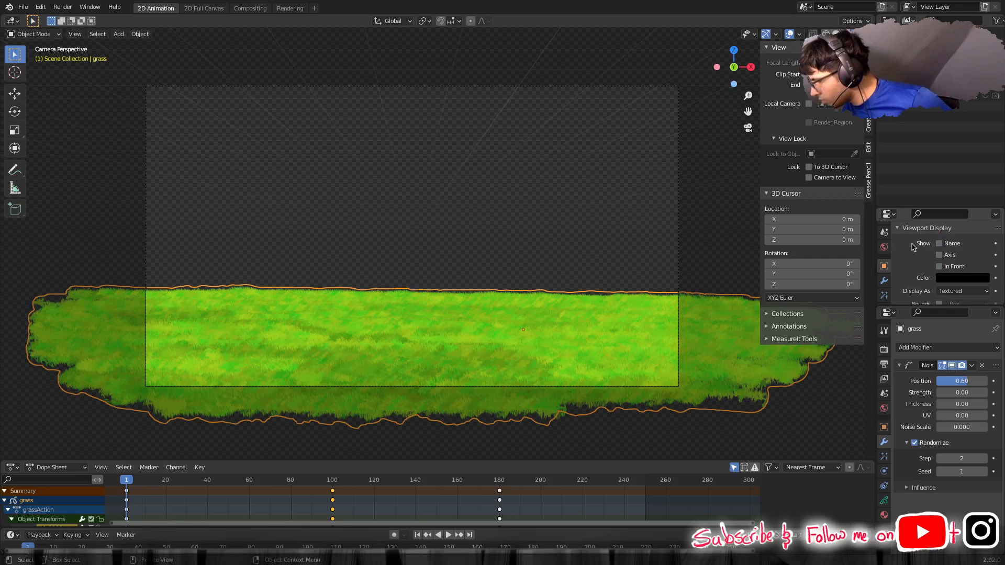
left_click(900, 234)
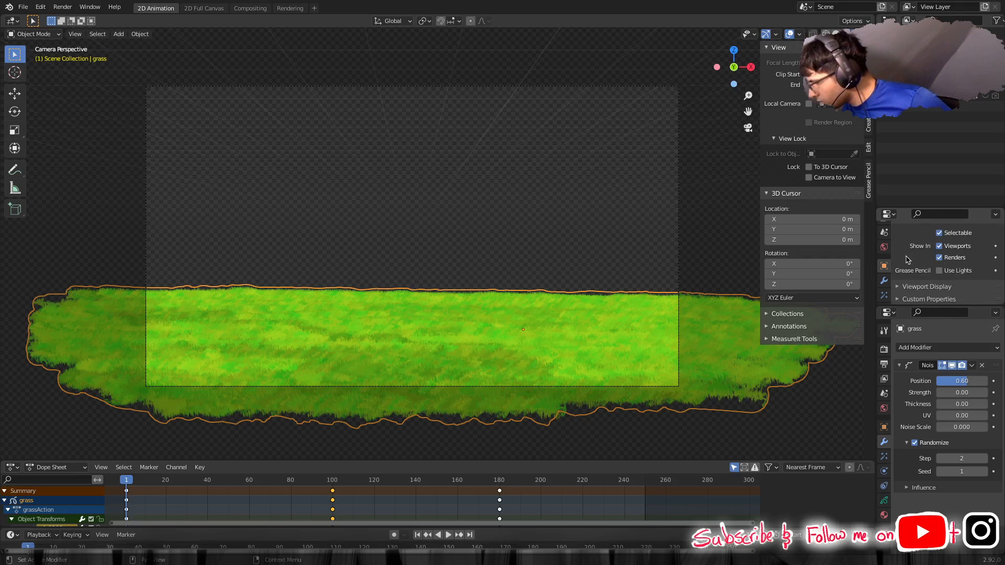
scroll(912, 272, "up", 3)
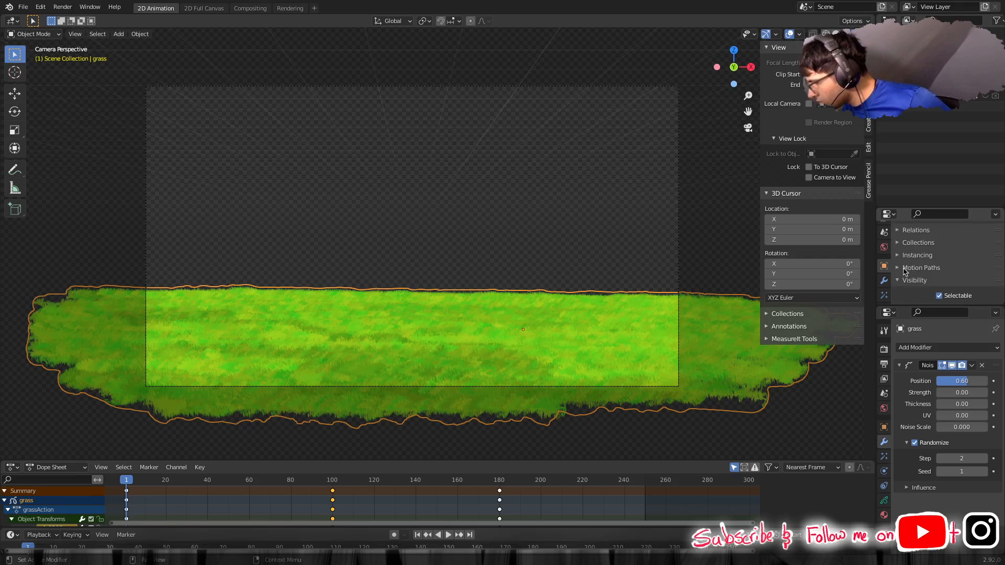
Hide the grass object in both renders and viewports through its visibility settings.
scroll(909, 255, "up", 2)
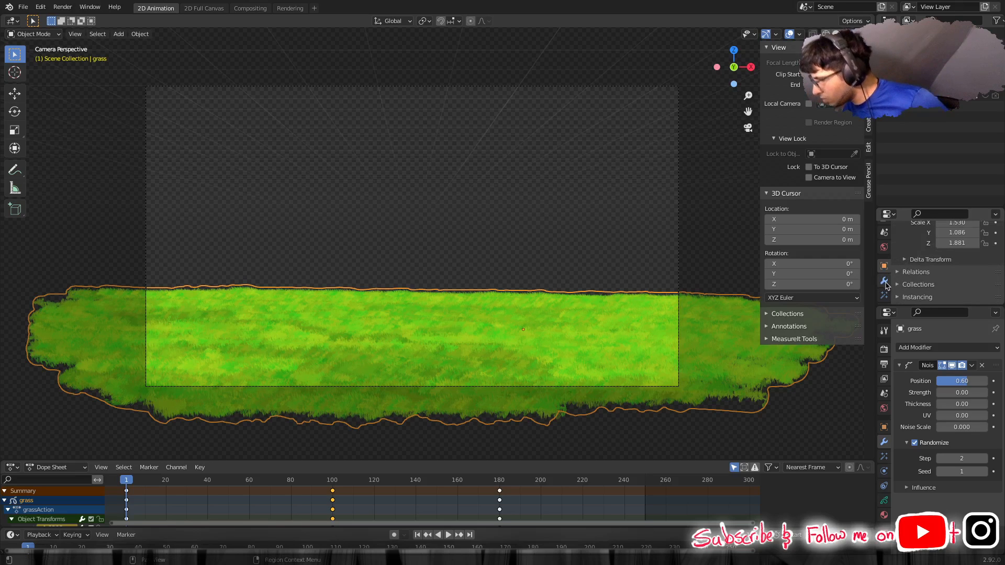
scroll(889, 267, "up", 3)
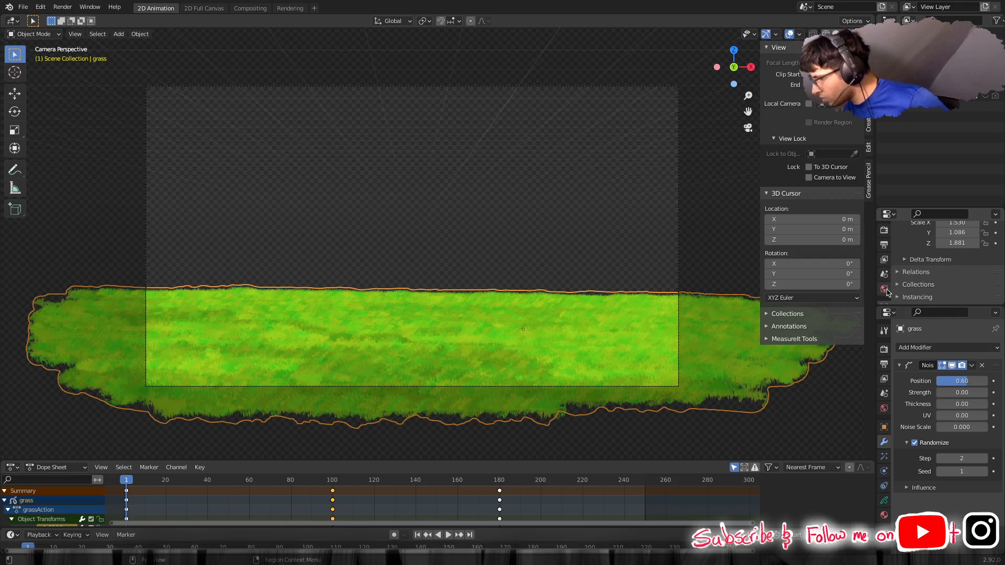
scroll(929, 281, "down", 4)
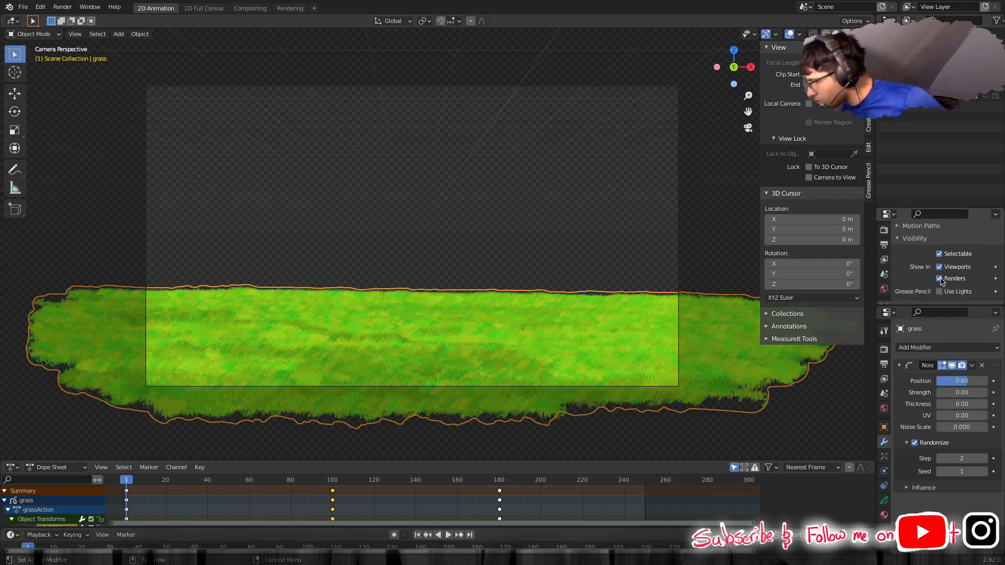
left_click(940, 279)
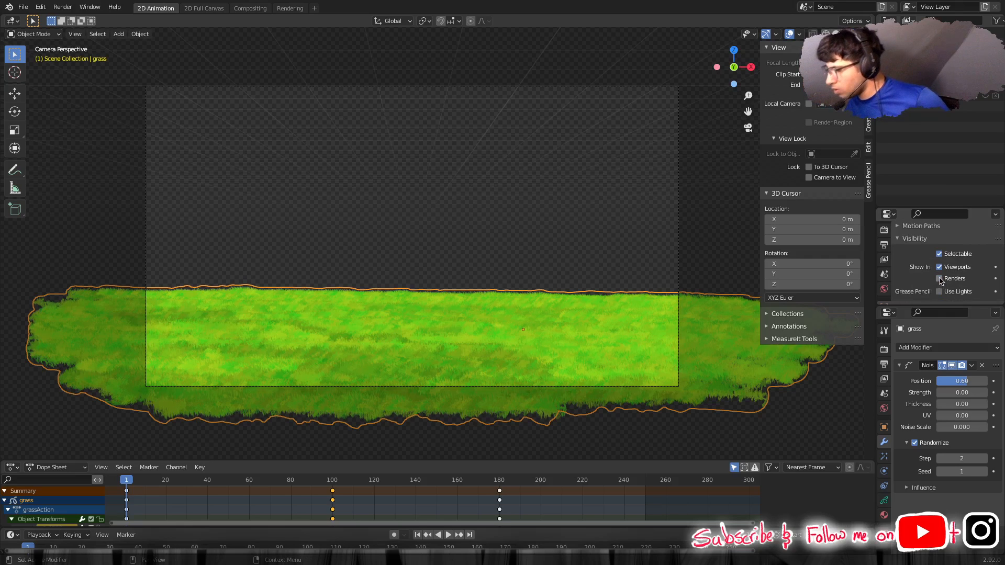
left_click(940, 268)
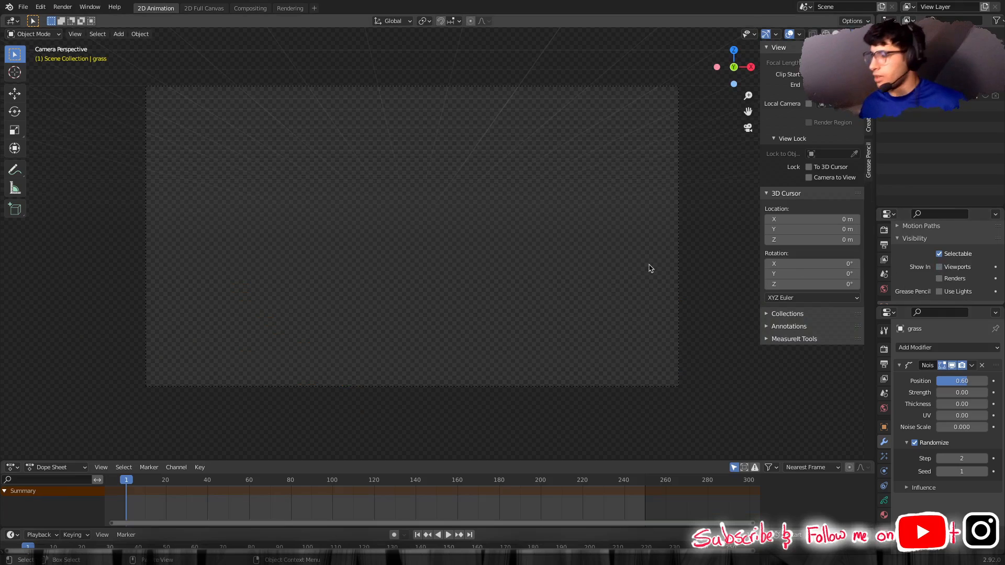
View the rendered grass animation in the animation player and close the player.
left_click(61, 7)
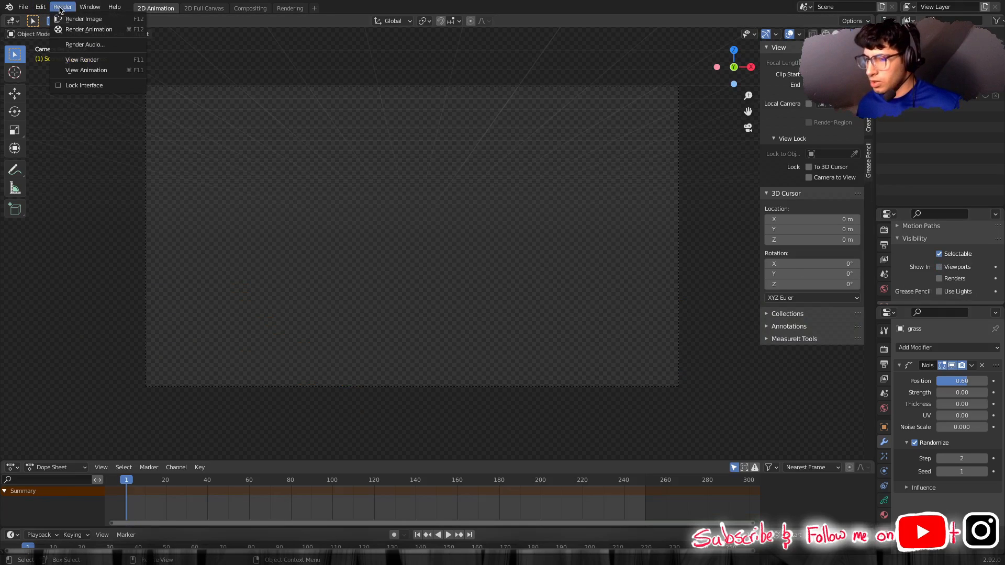
left_click(98, 75)
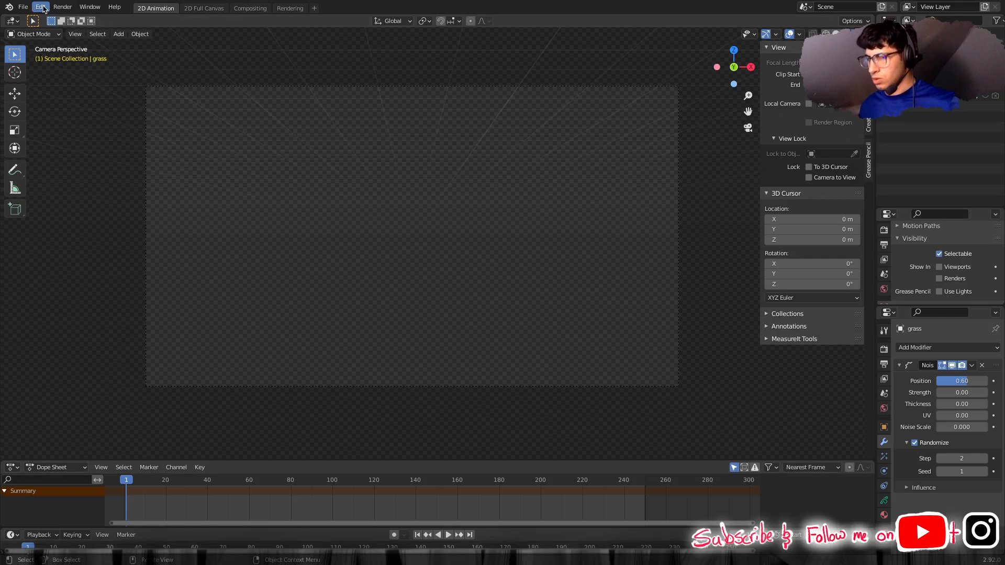
left_click(62, 6)
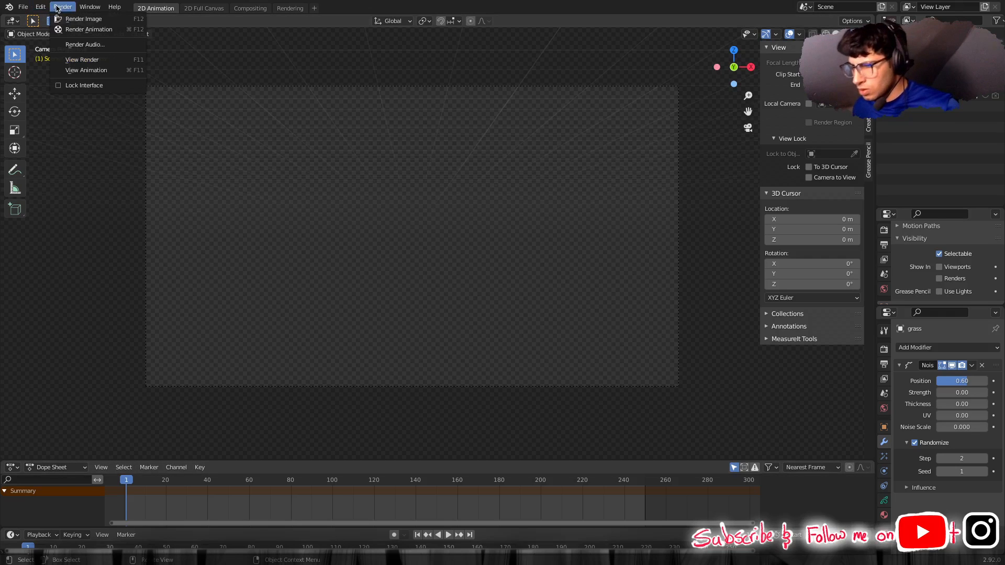
left_click(89, 73)
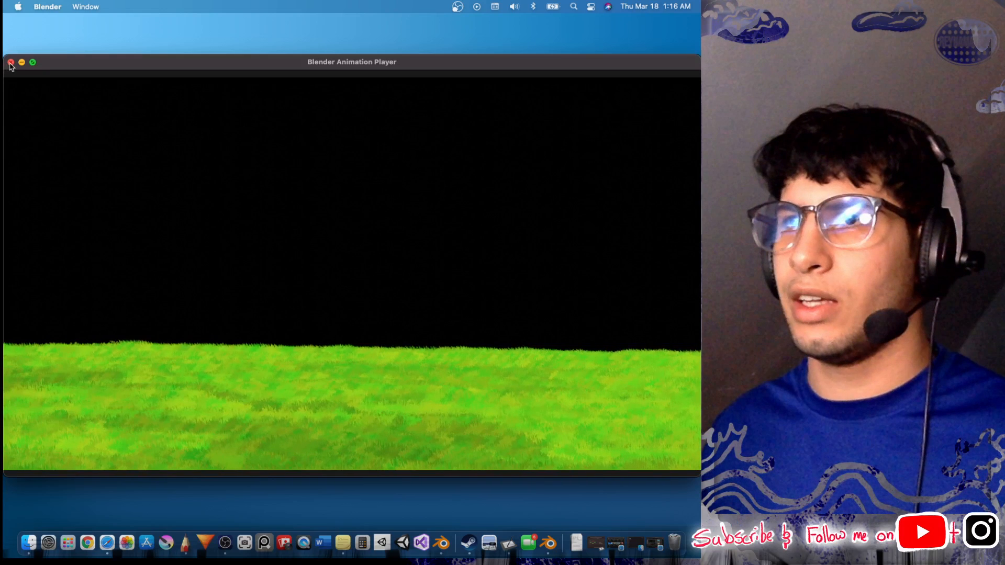
left_click(10, 62)
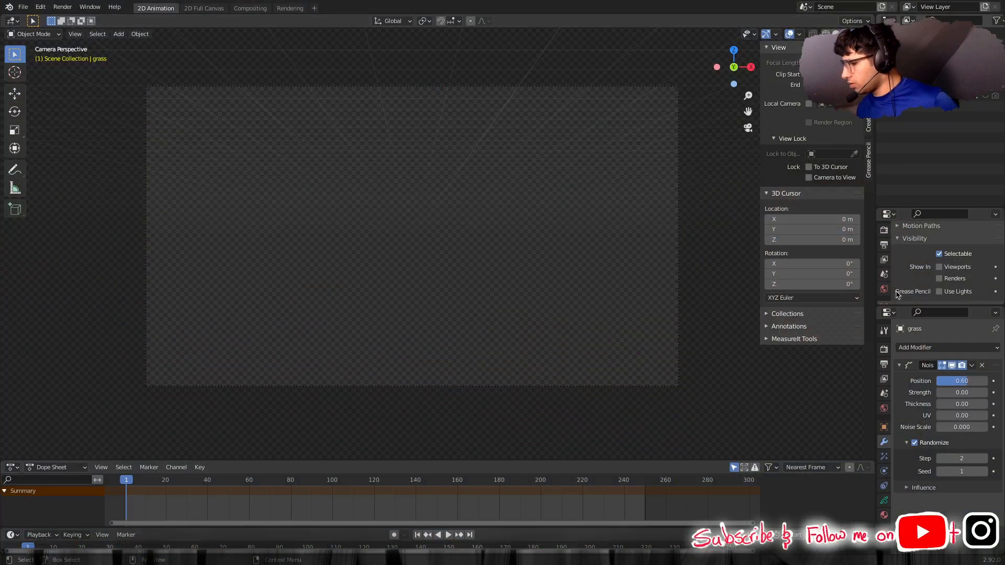
Examine the scene's output path, file format and encoding settings, and open the render settings.
left_click(885, 244)
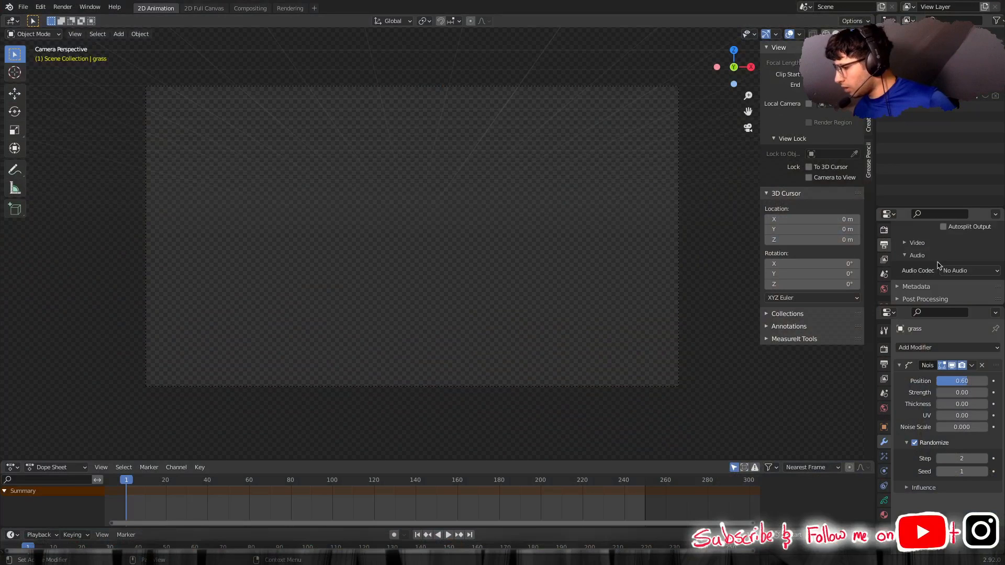
scroll(939, 268, "up", 3)
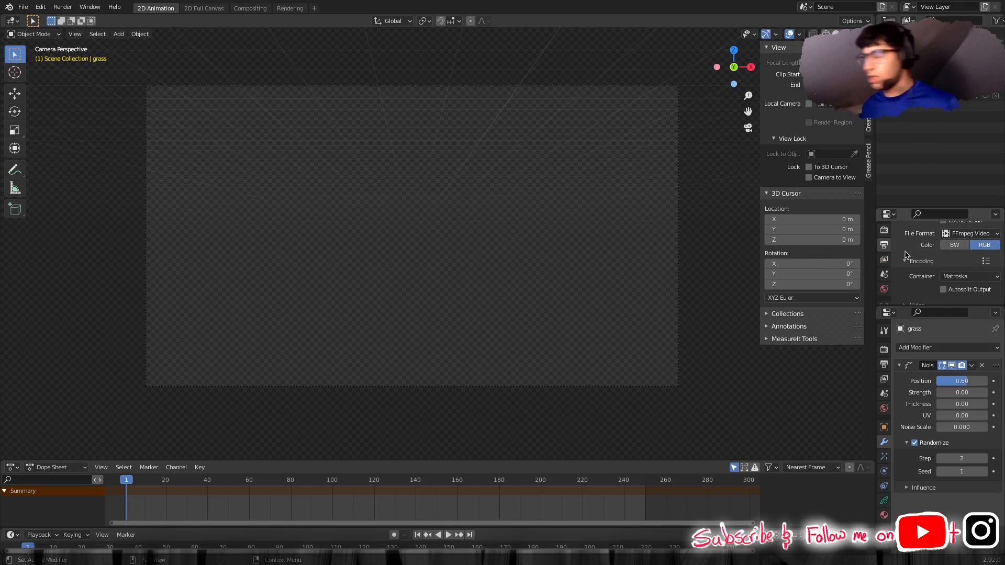
scroll(901, 252, "up", 2)
scroll(889, 244, "up", 1)
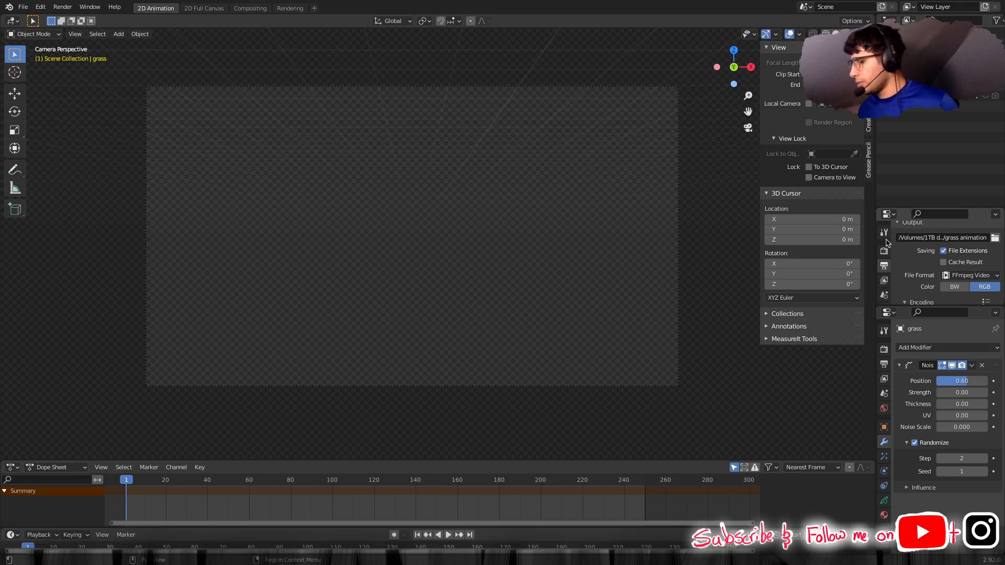
left_click(885, 251)
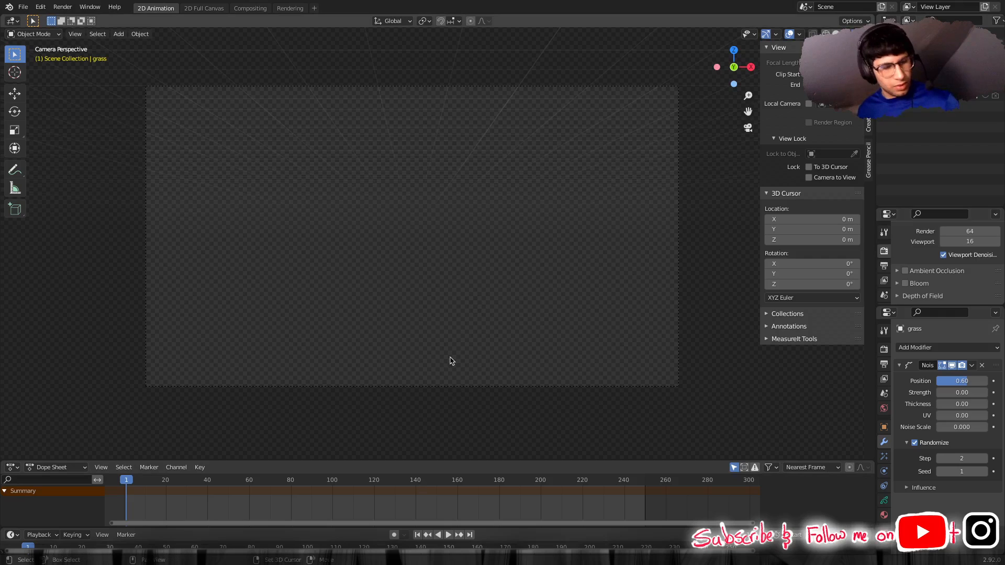
Import grass animation0001-0250.mkv from the squirrel animation youtube folder as an image plane.
key("shift+a")
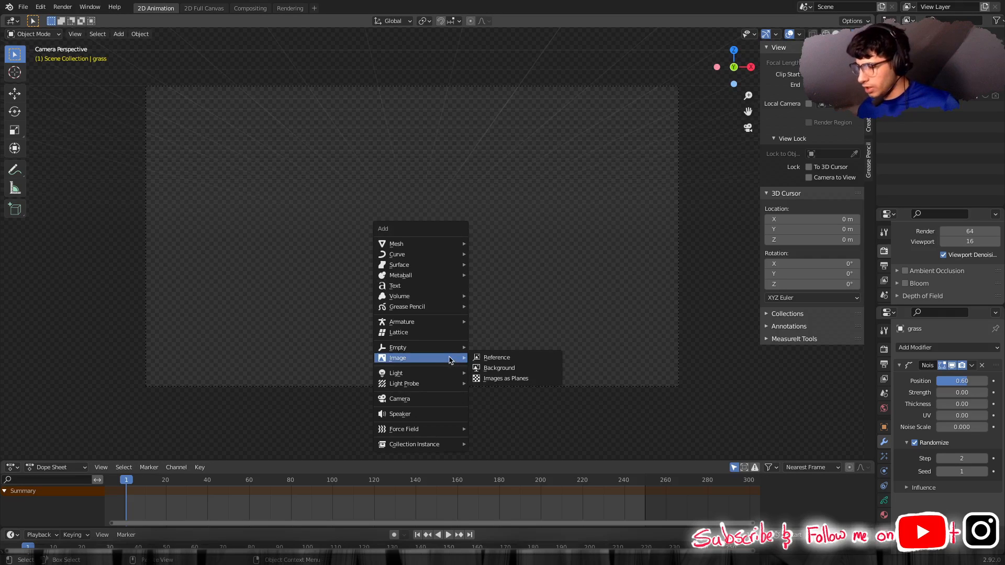
left_click(498, 380)
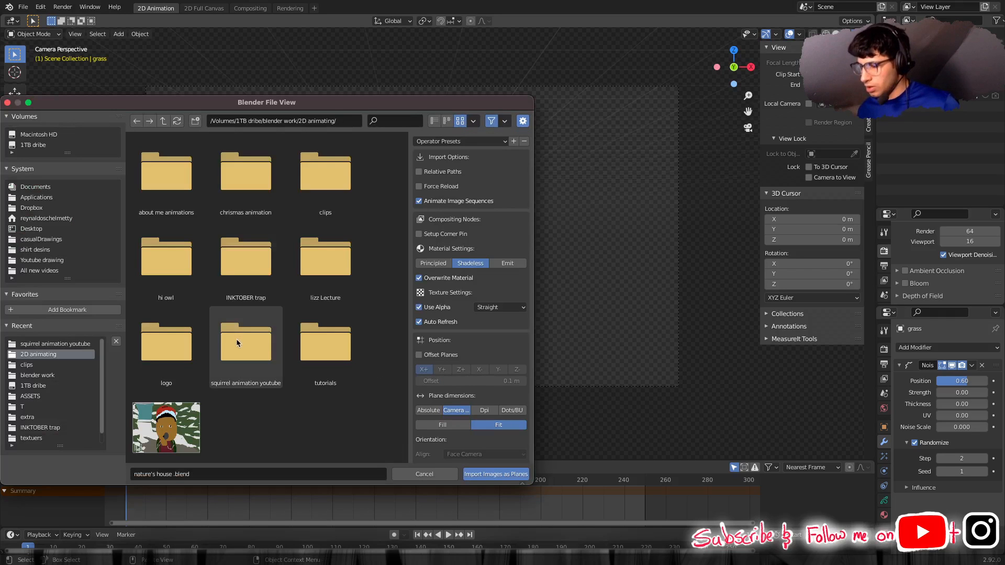
left_click(237, 344)
double_click(238, 338)
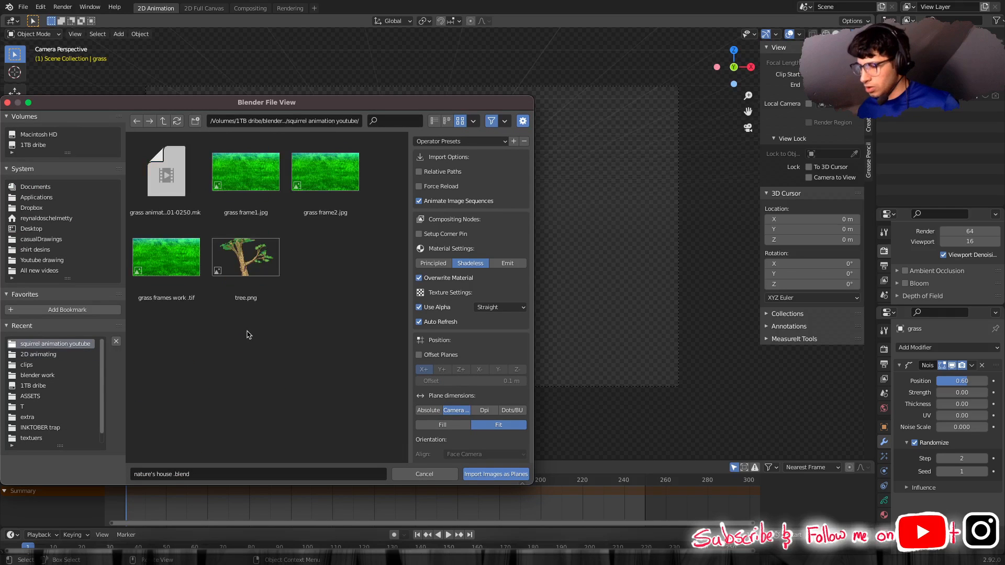
left_click(178, 187)
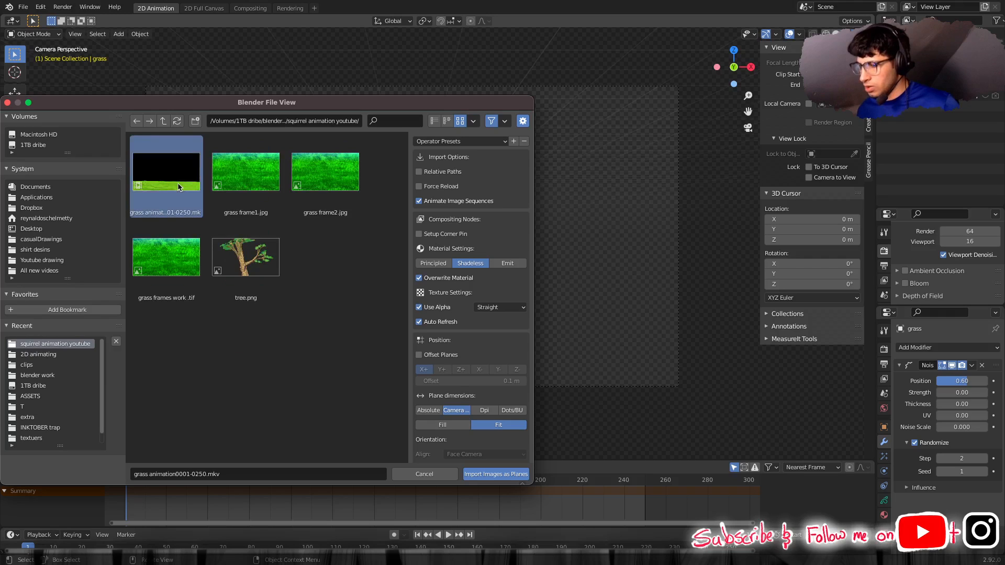
left_click(487, 475)
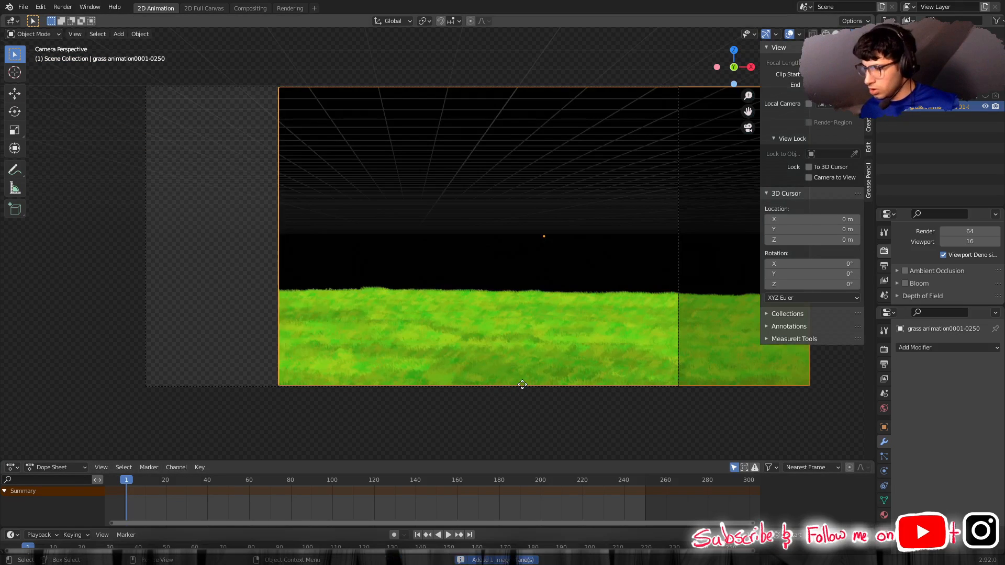
Try to reposition the imported grass video plane along the X axis, including with a move value of 0.
key("g")
key("x")
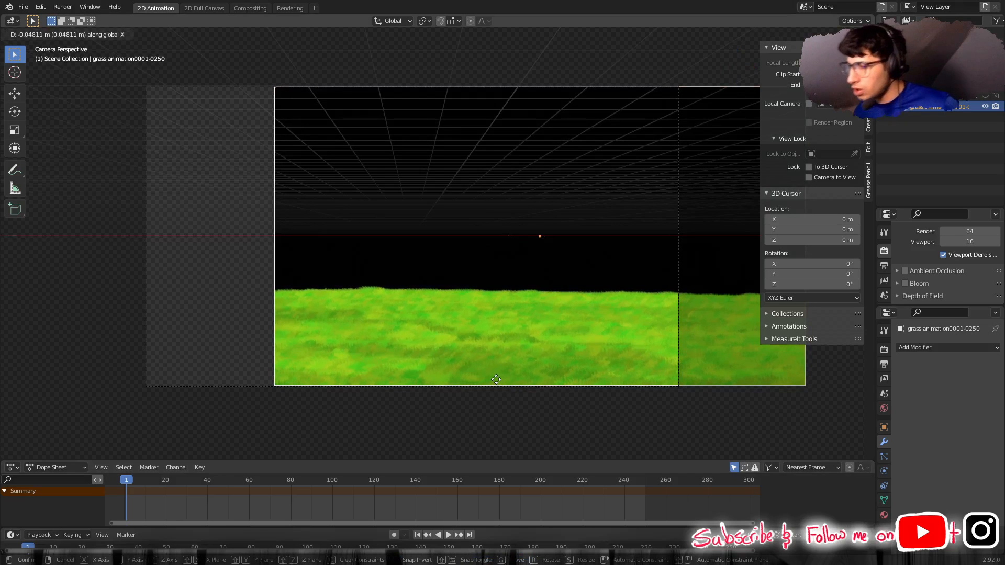
right_click(477, 378)
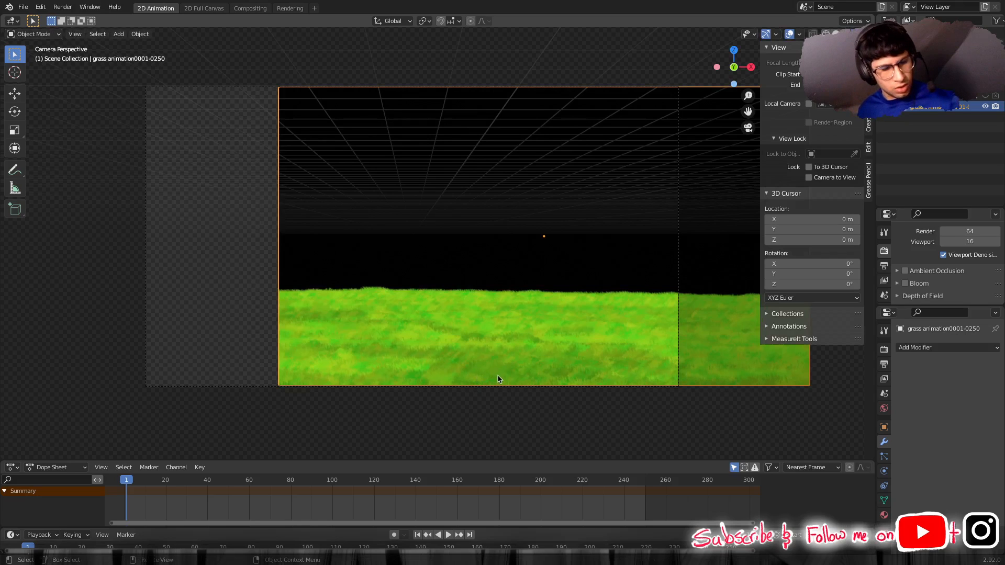
key("g")
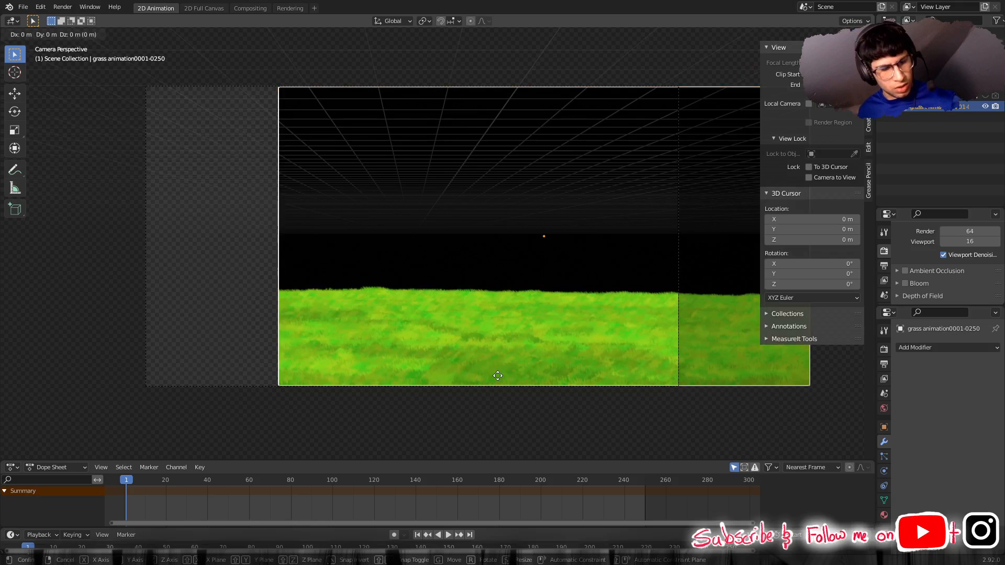
type("x")
type("0")
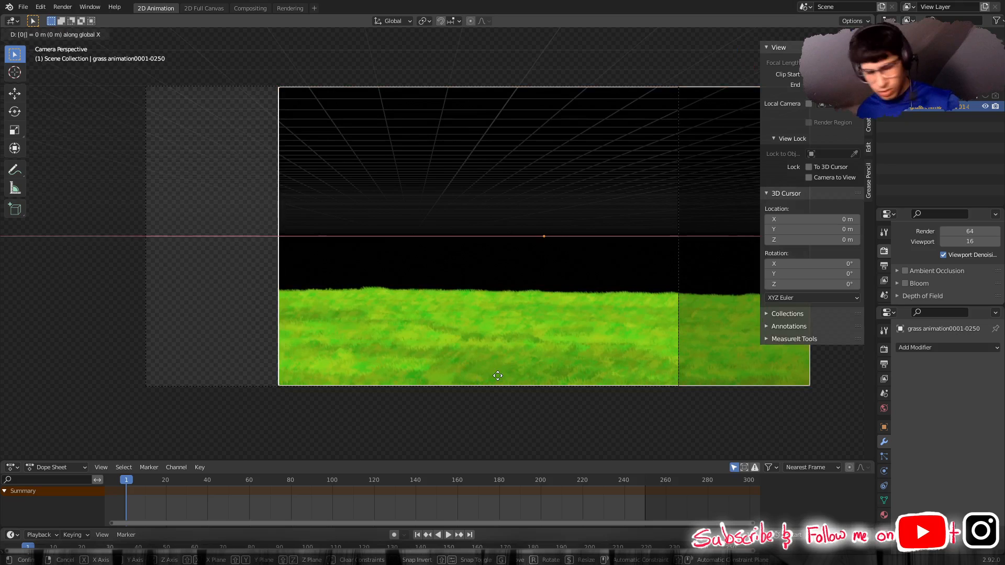
key("Return")
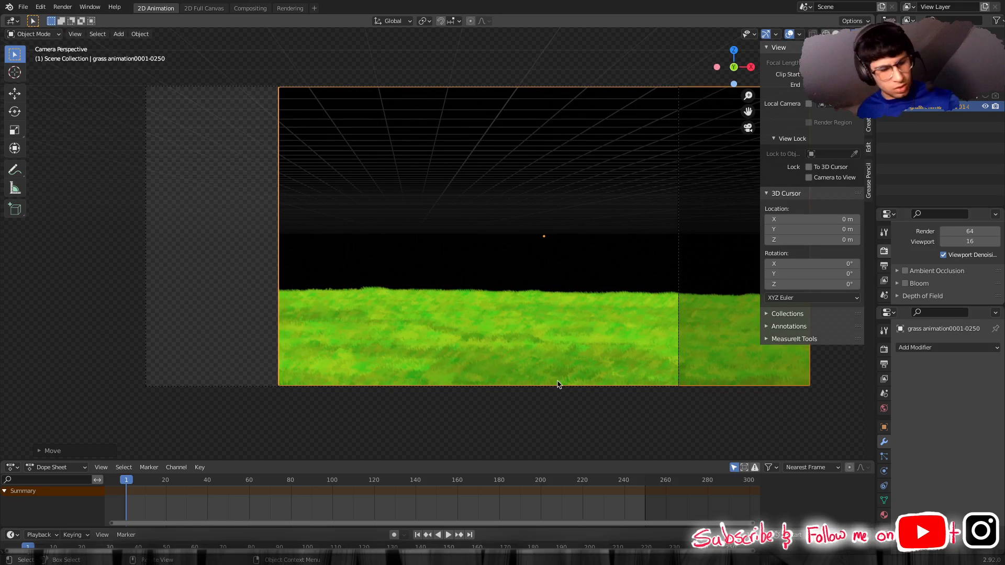
key("g")
key("x")
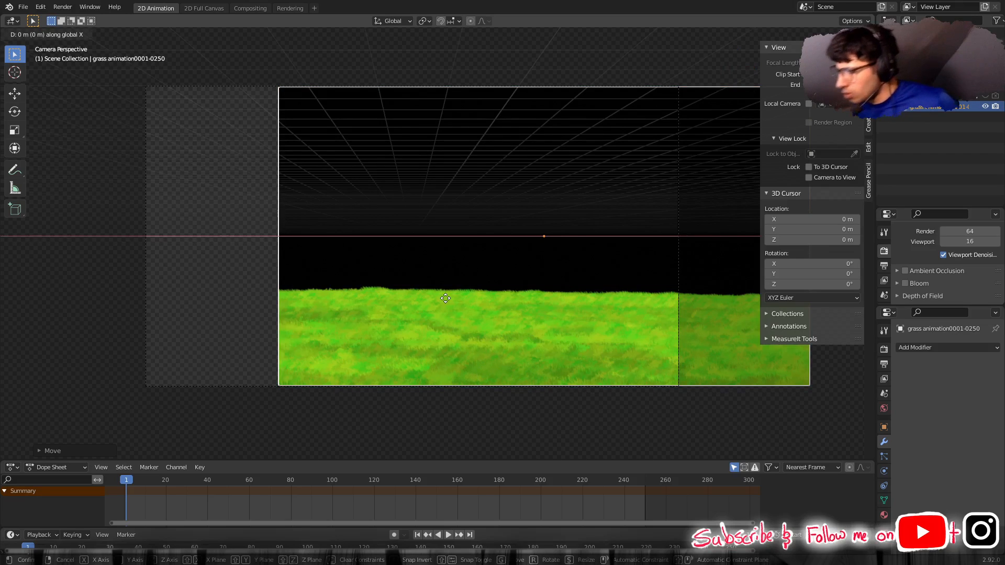
left_click(441, 246)
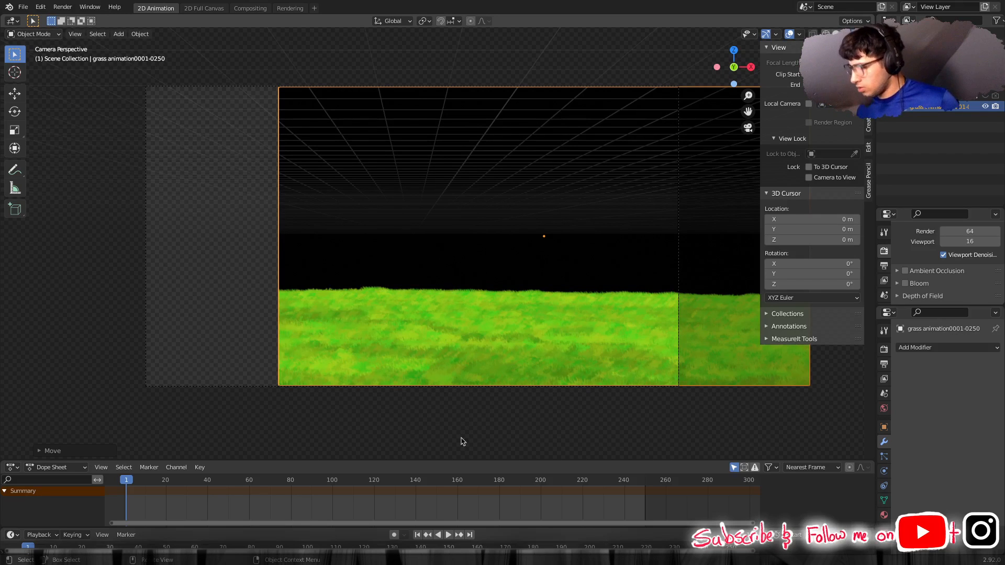
Preview the grass video plane's playback and add a Shading workspace for its material nodes.
left_click(448, 535)
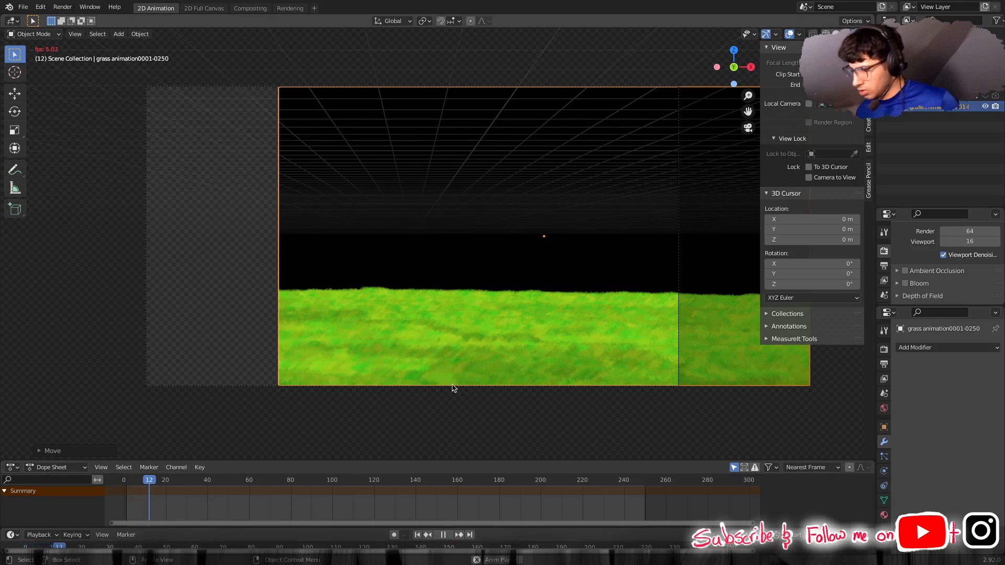
left_click(442, 535)
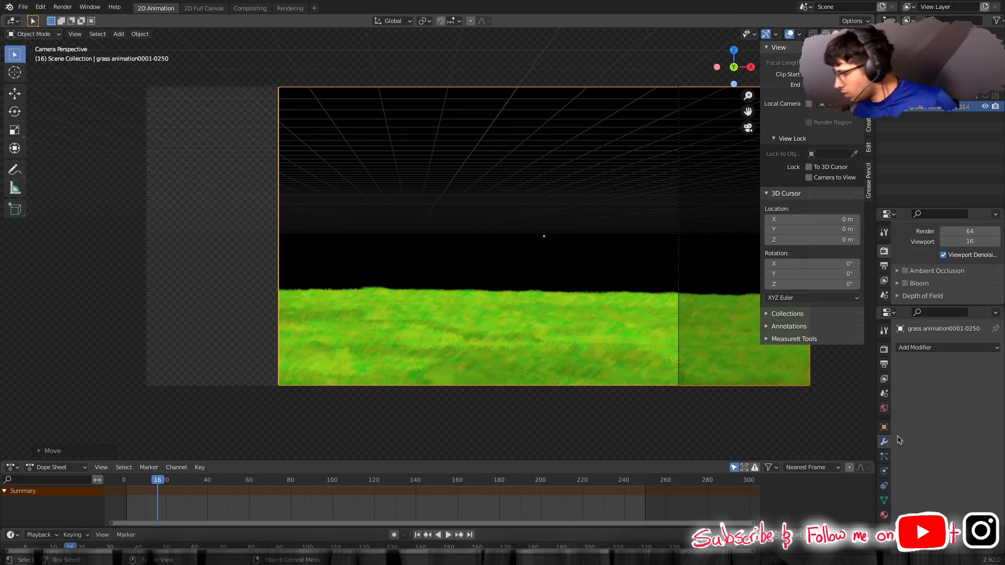
left_click(884, 515)
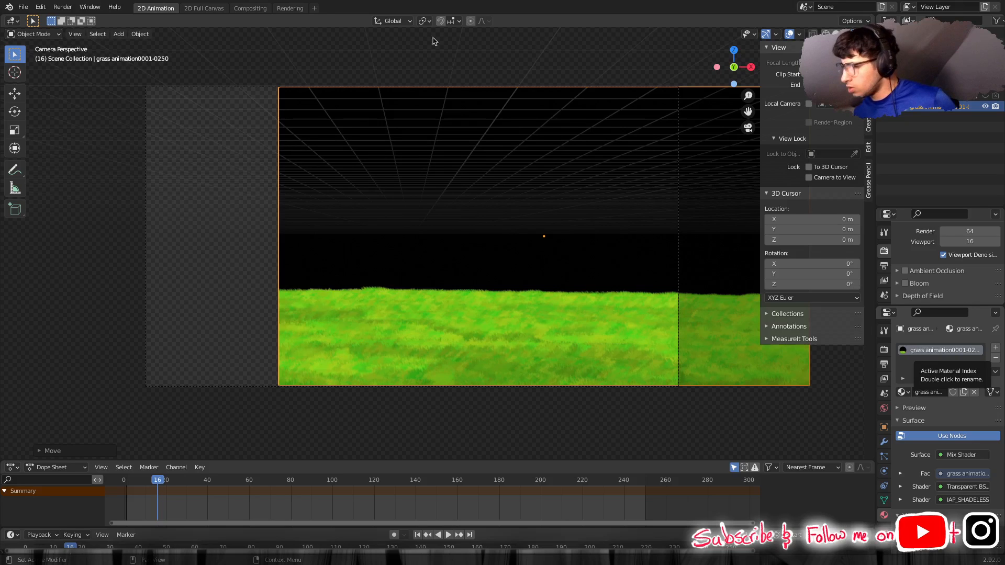
left_click(314, 8)
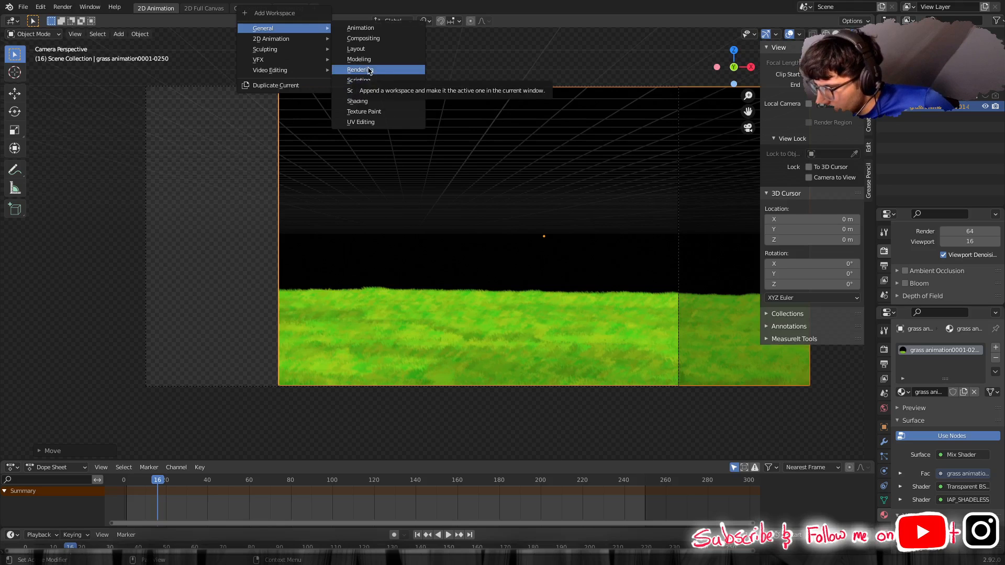
left_click(359, 102)
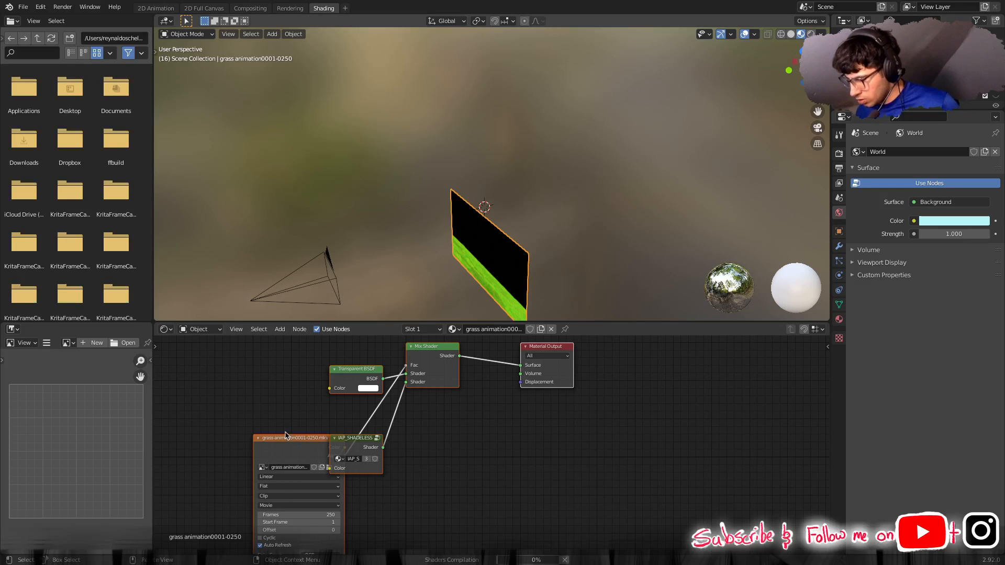
Spread out the grass video texture, Transparent BSDF and Mix Shader nodes so their links are easy to read.
left_click_drag(281, 438, 227, 387)
left_click(339, 365)
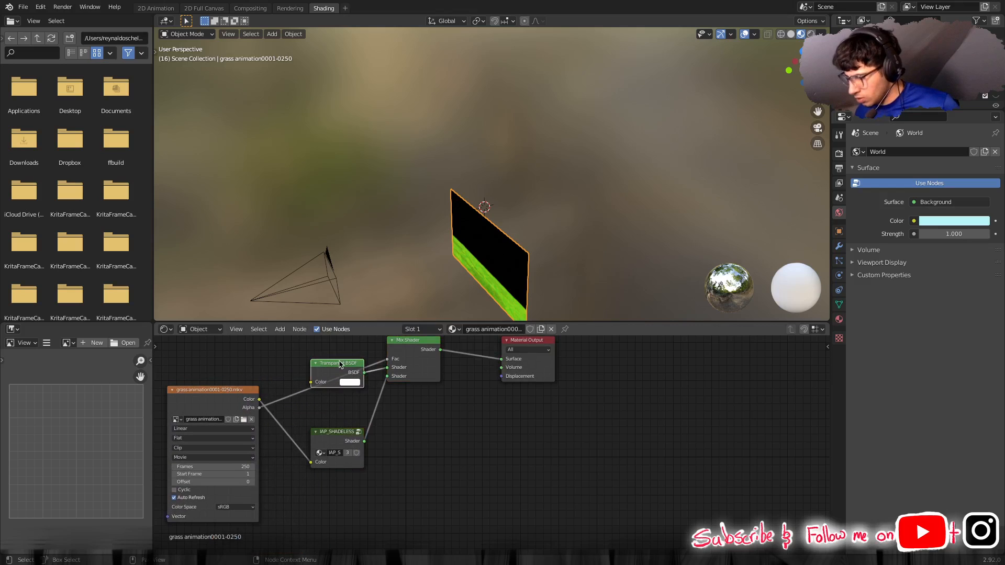
left_click_drag(339, 366, 344, 387)
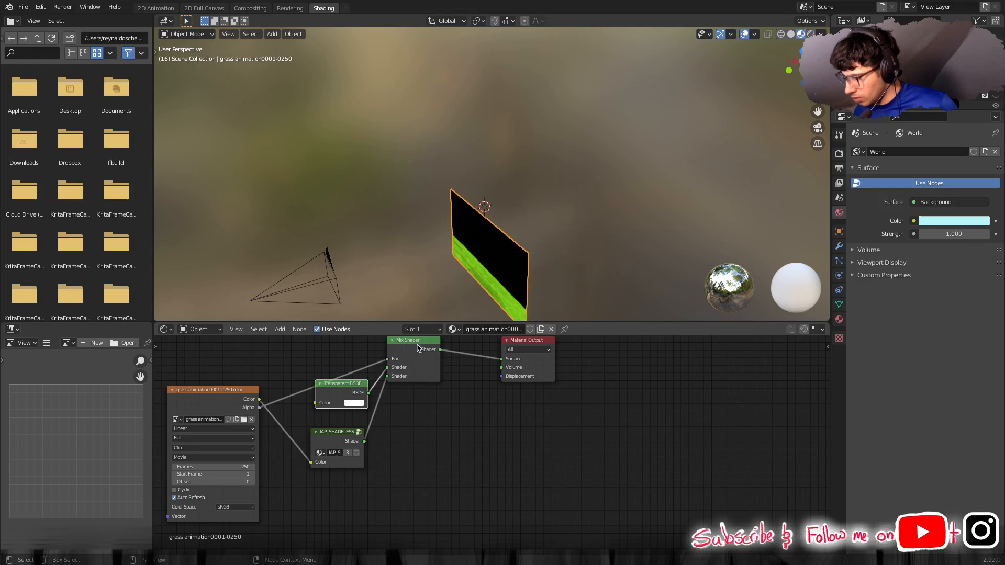
left_click_drag(417, 344, 420, 352)
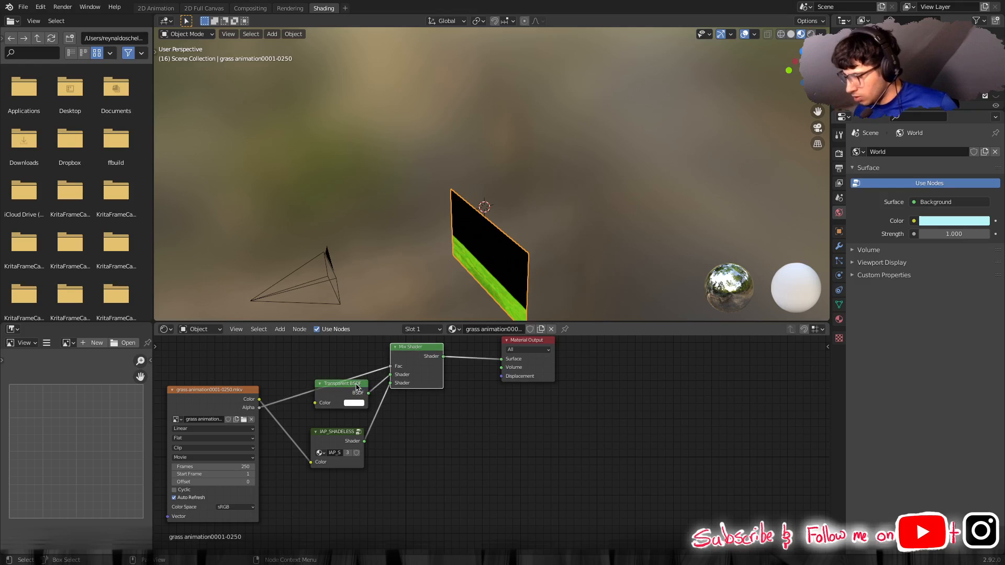
left_click(356, 387)
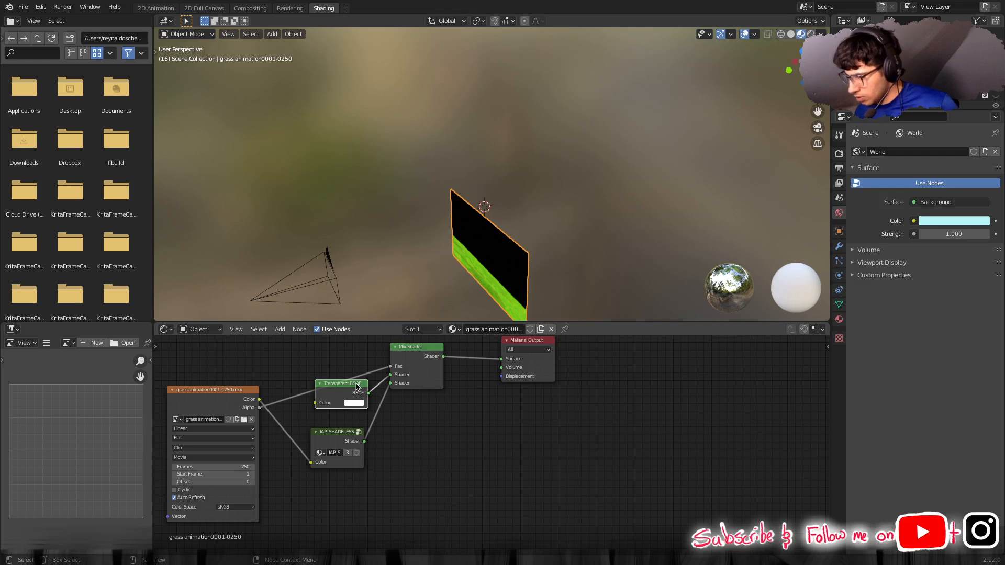
Delete the IAP_SHADELESS, Mix Shader and Transparent BSDF nodes from the grass plane's material.
left_click(316, 433)
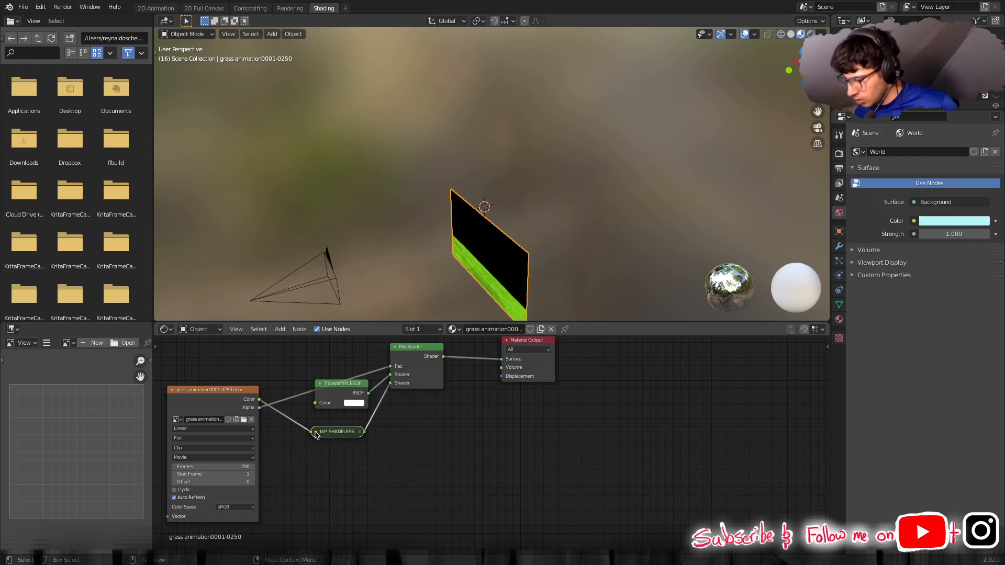
left_click(316, 433)
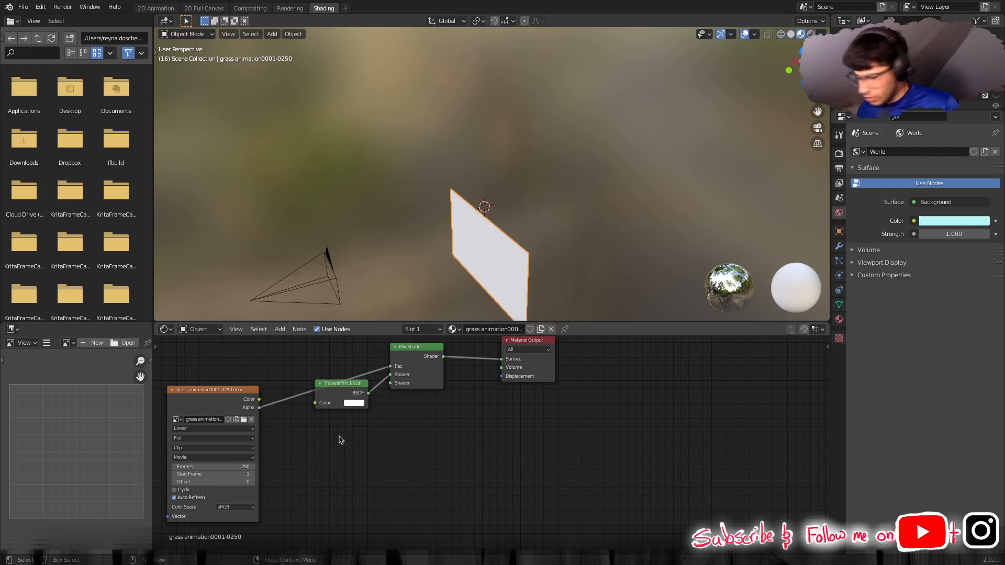
key("x")
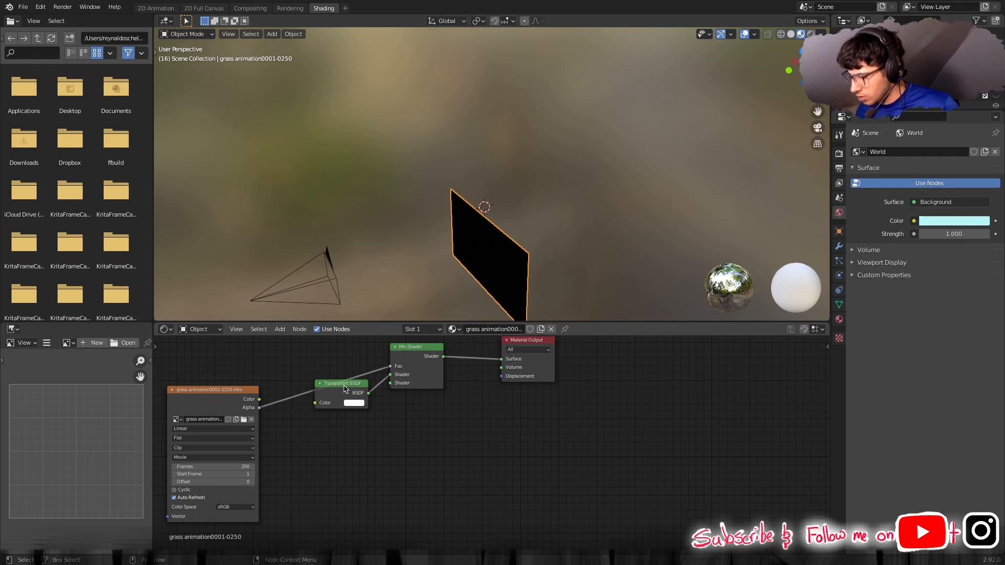
left_click(344, 389)
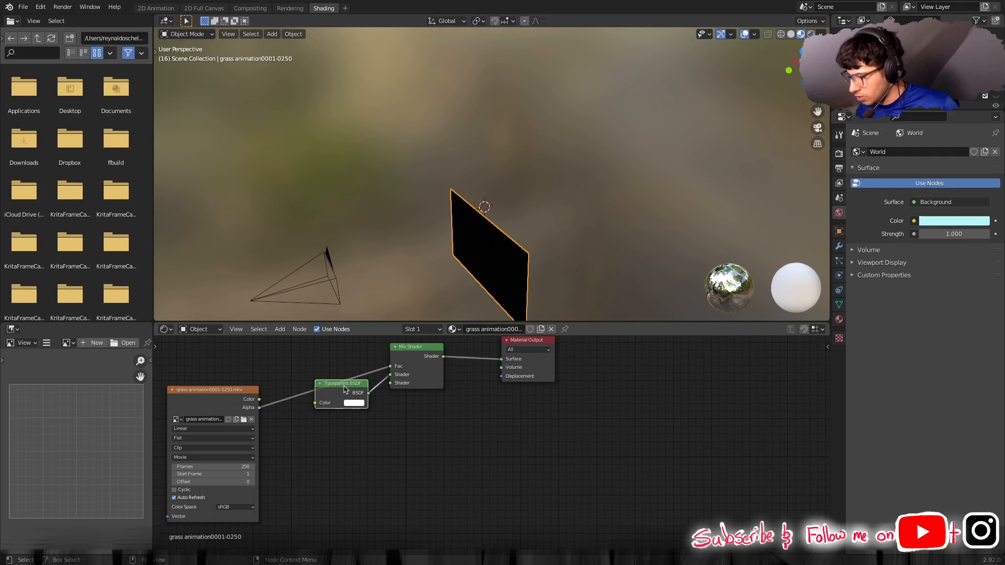
left_click(424, 375)
key("x")
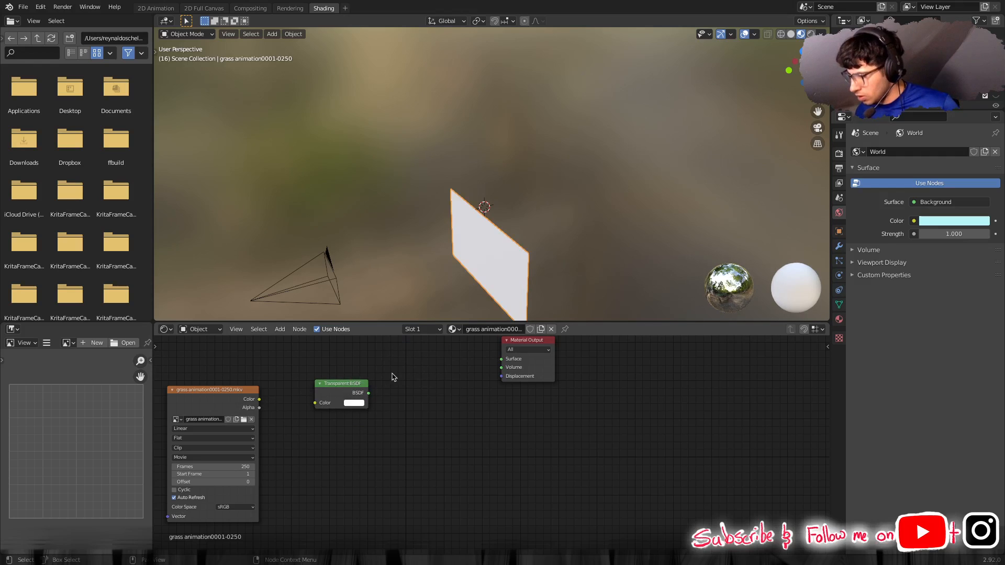
left_click_drag(326, 393, 369, 385)
key("x")
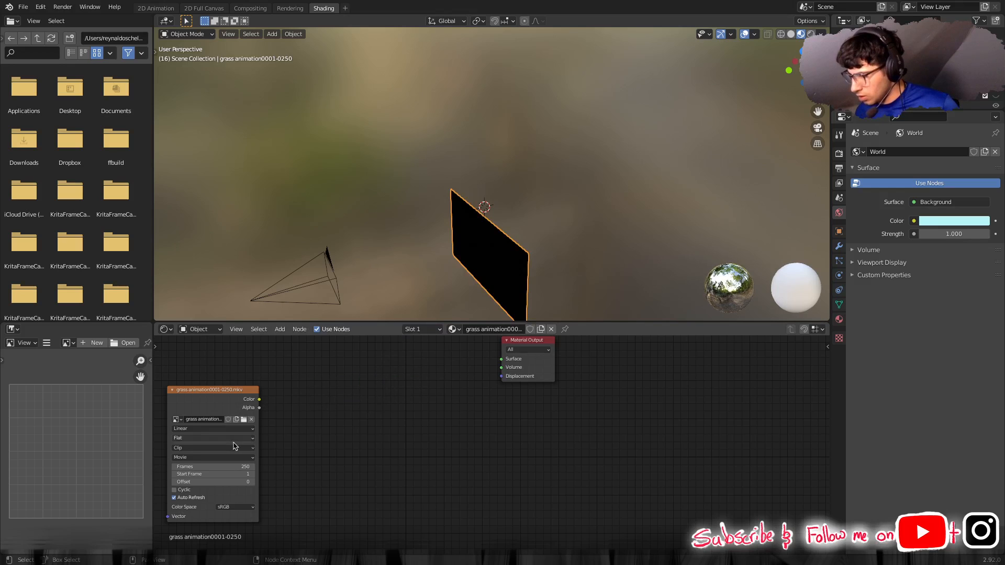
Add an Emission shader node to the grass plane's material.
key("shift+a")
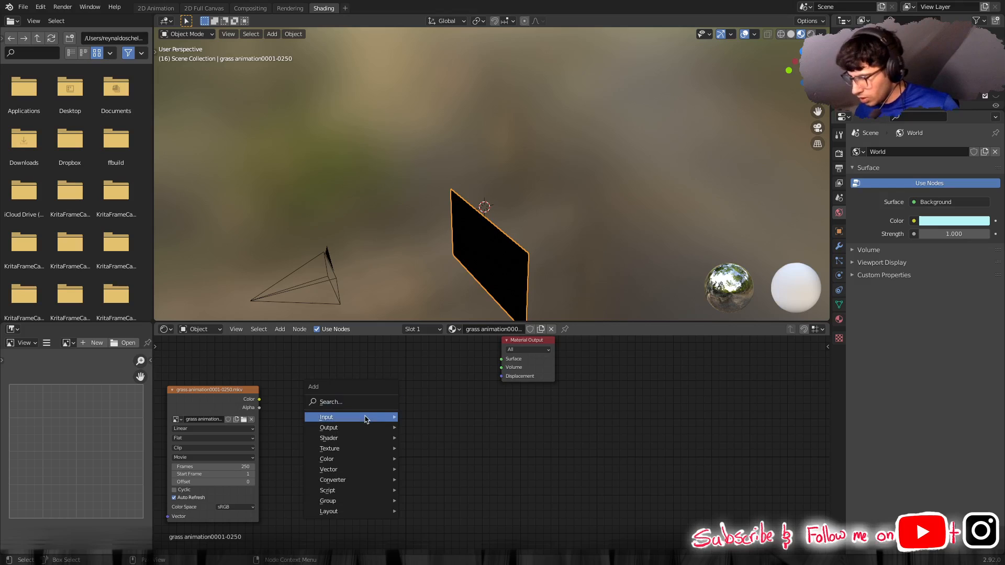
mouse_move(368, 411)
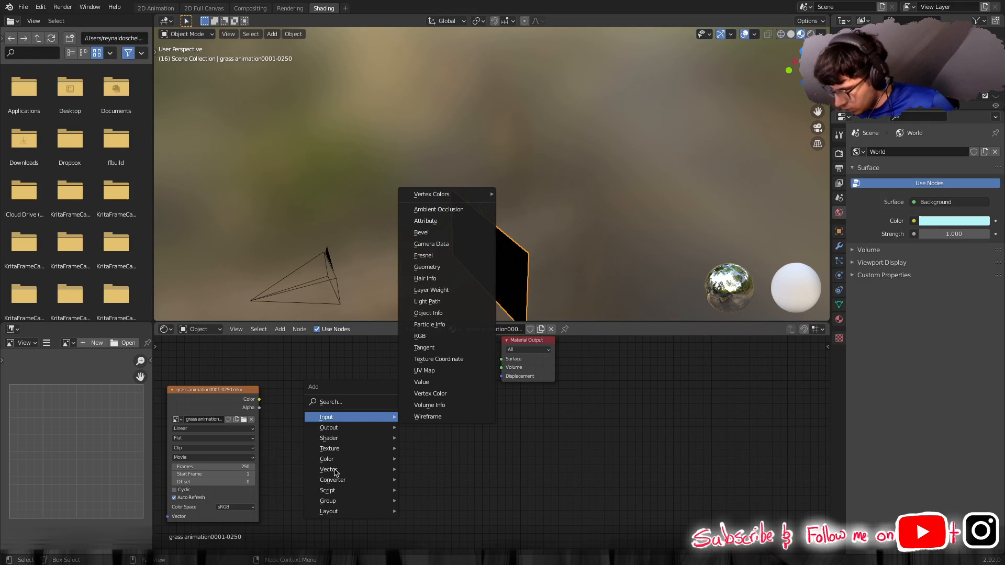
mouse_move(342, 465)
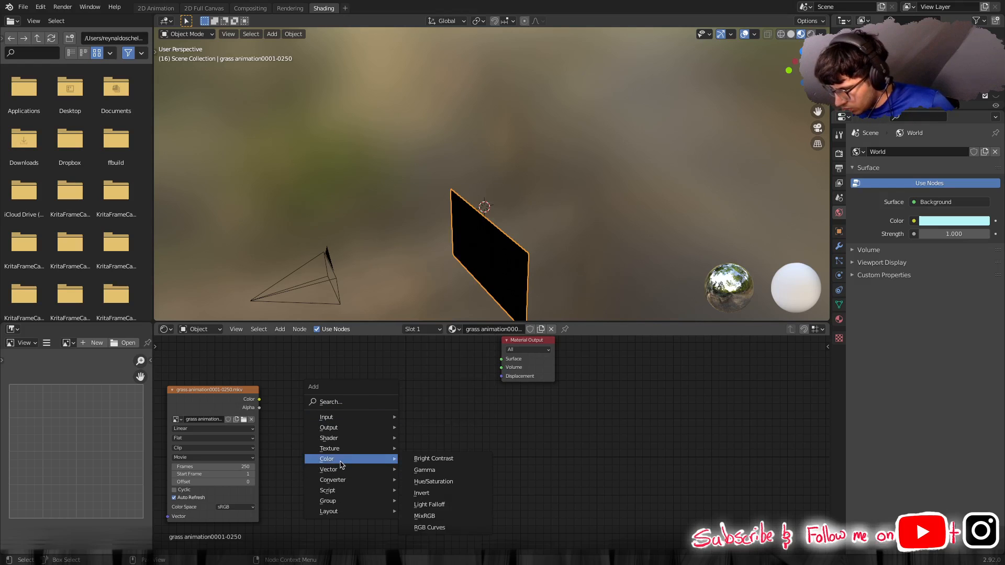
left_click(326, 438)
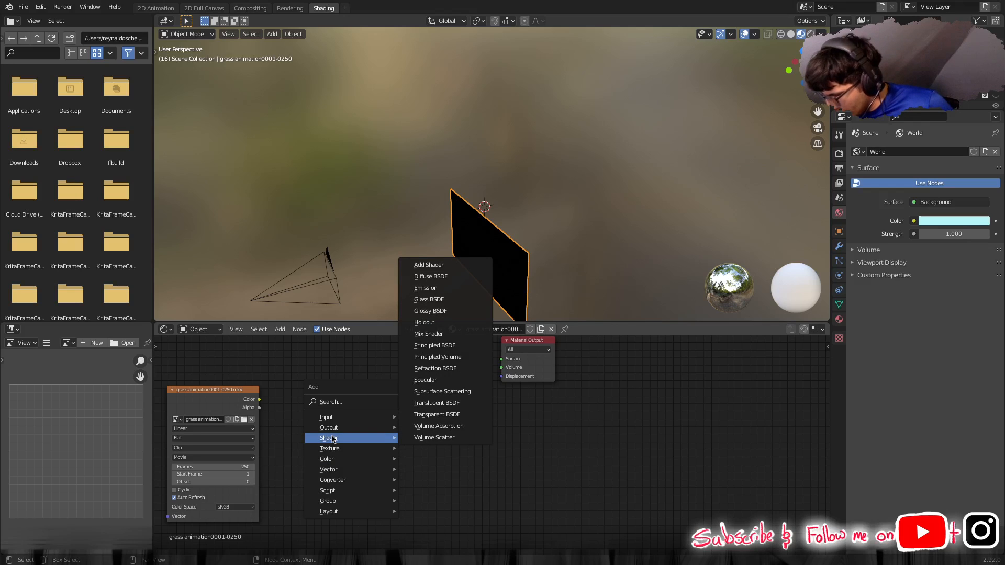
left_click(361, 403)
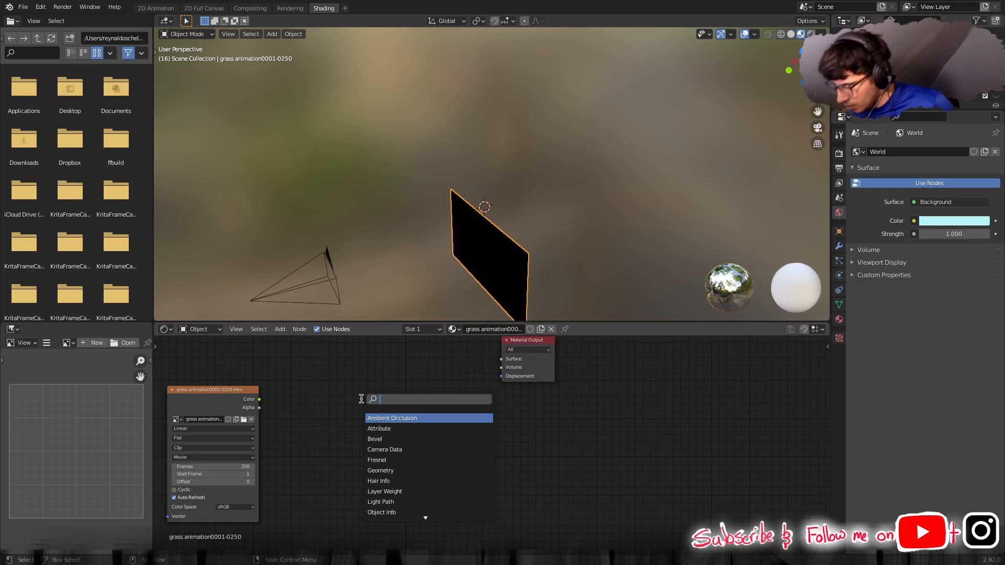
type("em")
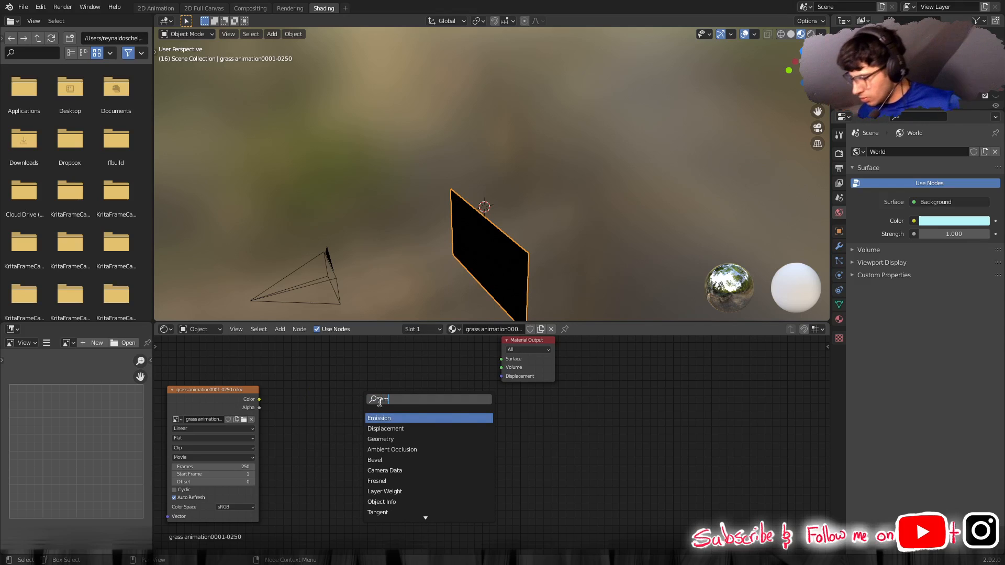
left_click(415, 417)
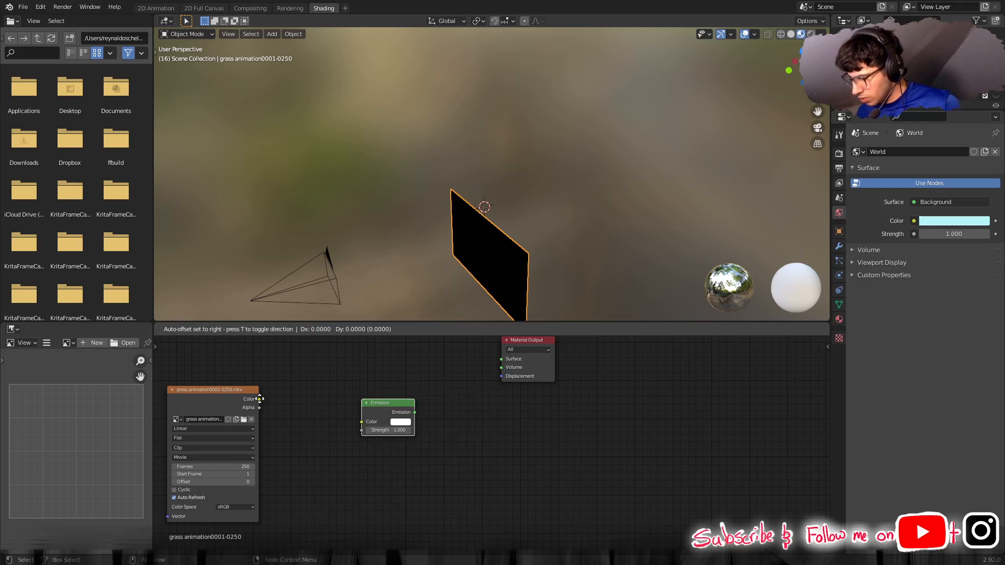
Place the Emission node mid-way, linking the grass video's Color to its Color input and its Emission output to the Material Output's Surface.
left_click_drag(259, 400, 360, 421)
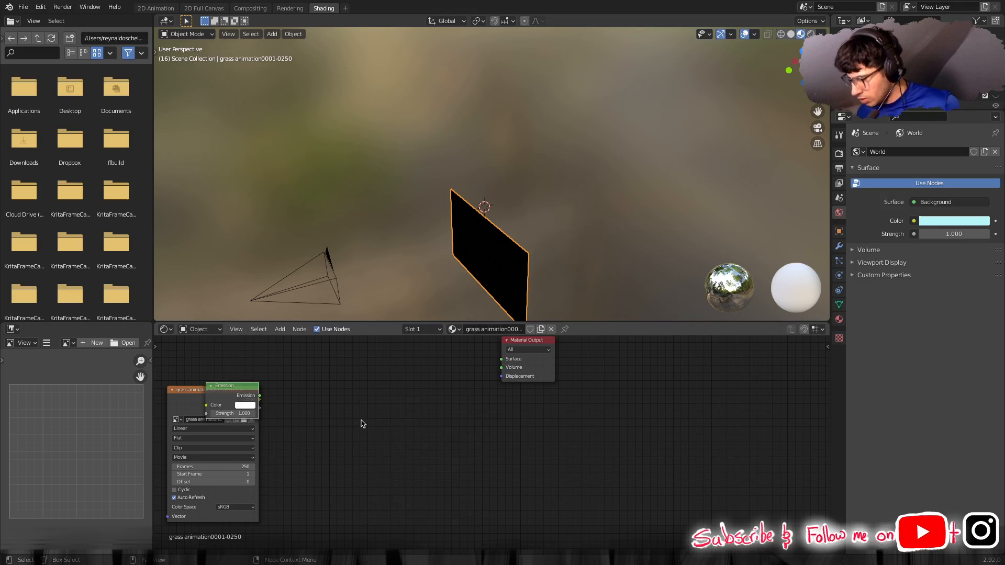
left_click_drag(220, 388, 348, 404)
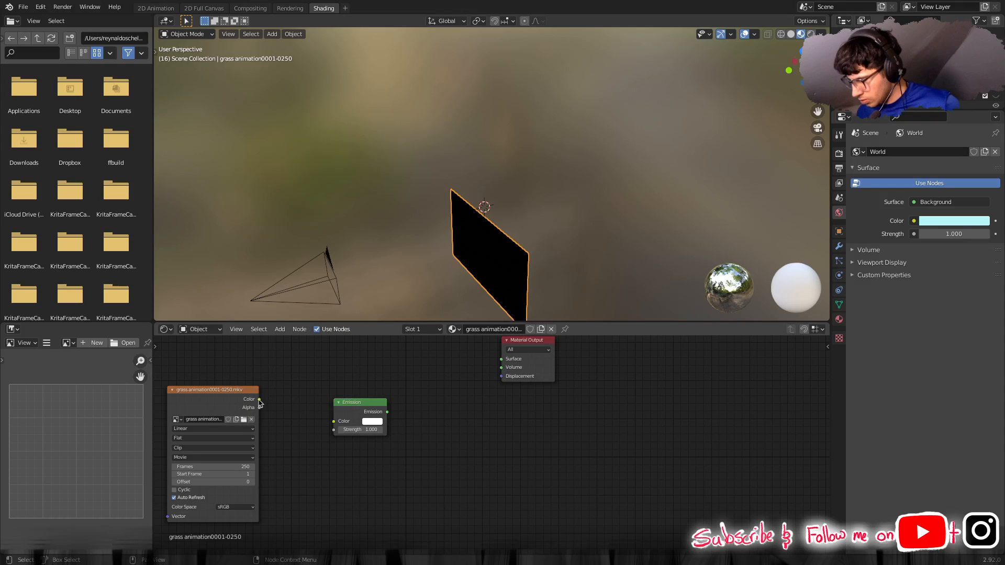
left_click_drag(259, 399, 501, 359)
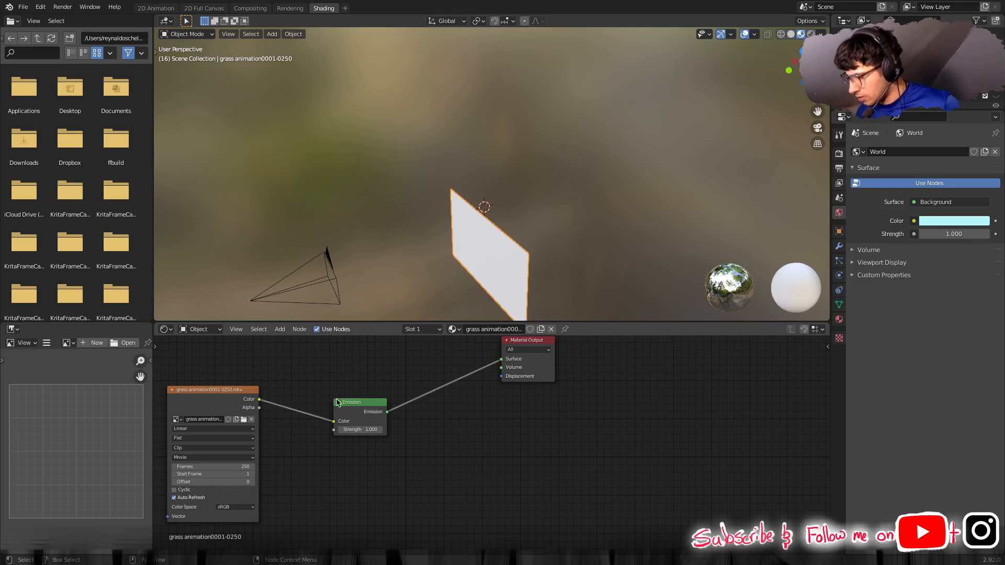
left_click_drag(361, 402, 393, 364)
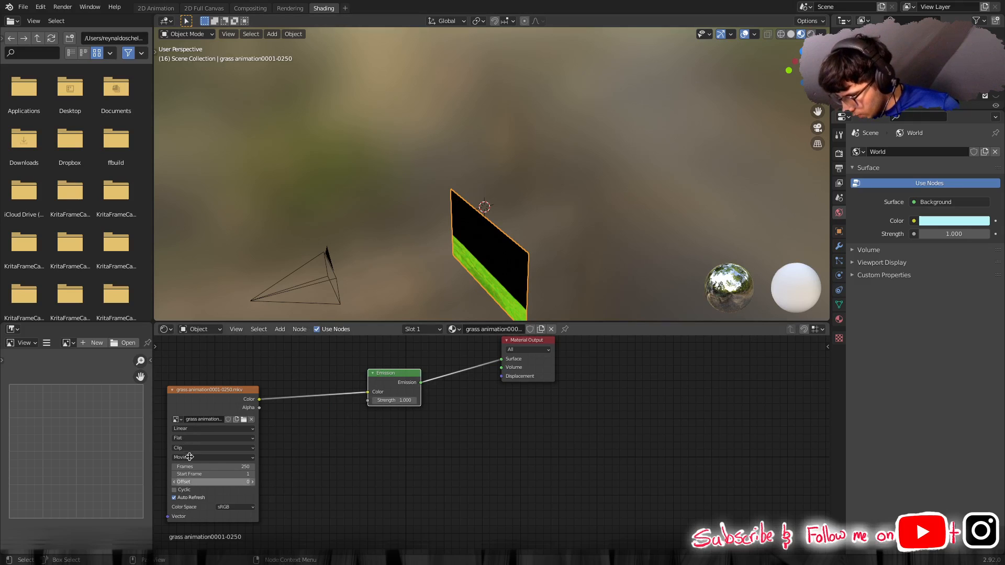
Add an Image Texture node between the video texture and the Emission node, and assign it grass animation0001-0250.mkv.
left_click(207, 391)
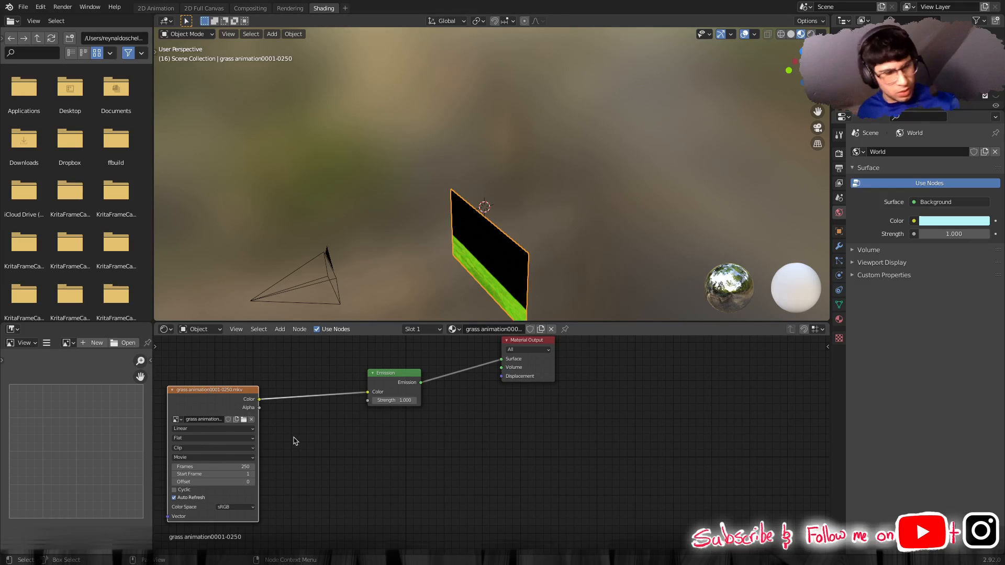
key("shift+a")
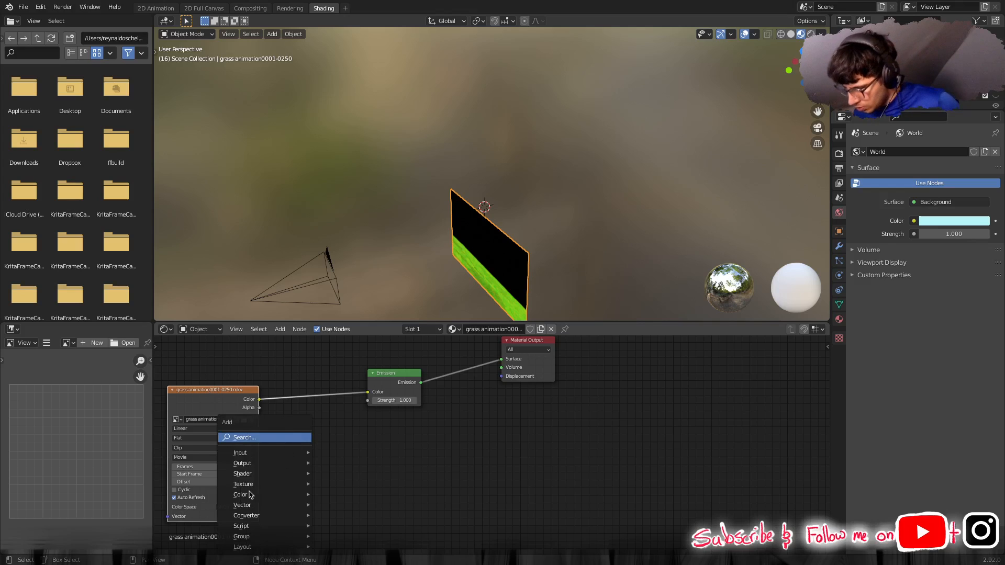
mouse_move(246, 487)
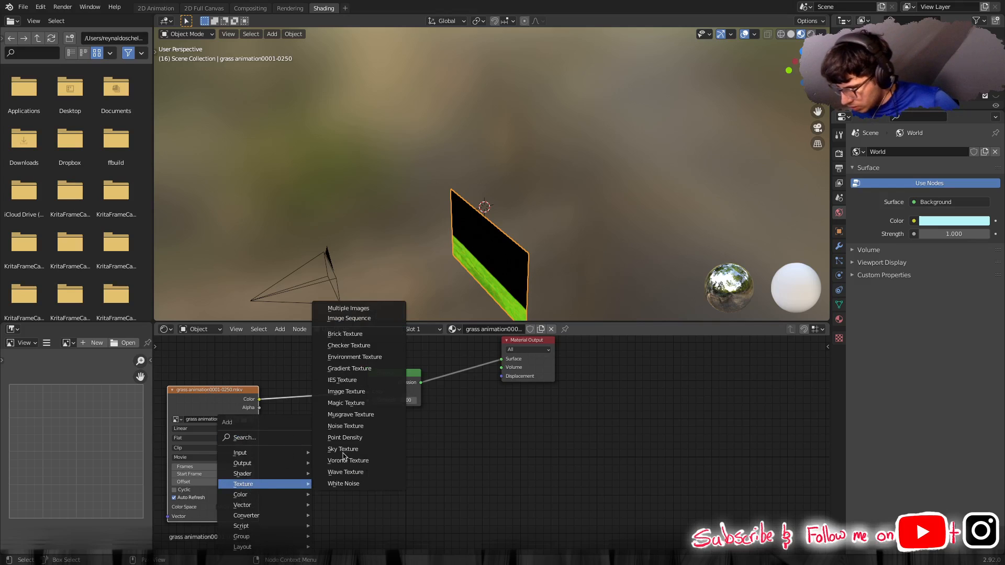
left_click(354, 393)
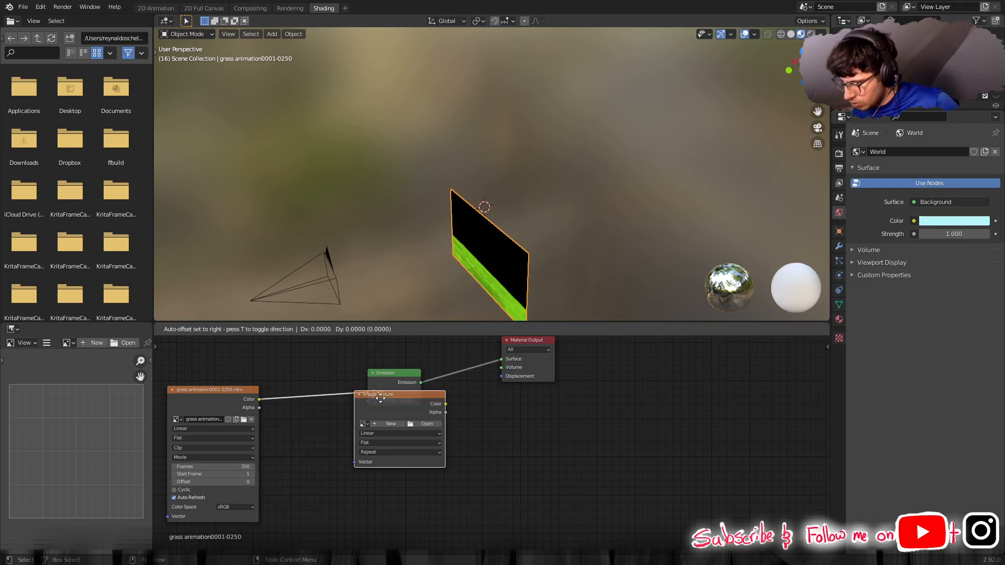
left_click(322, 447)
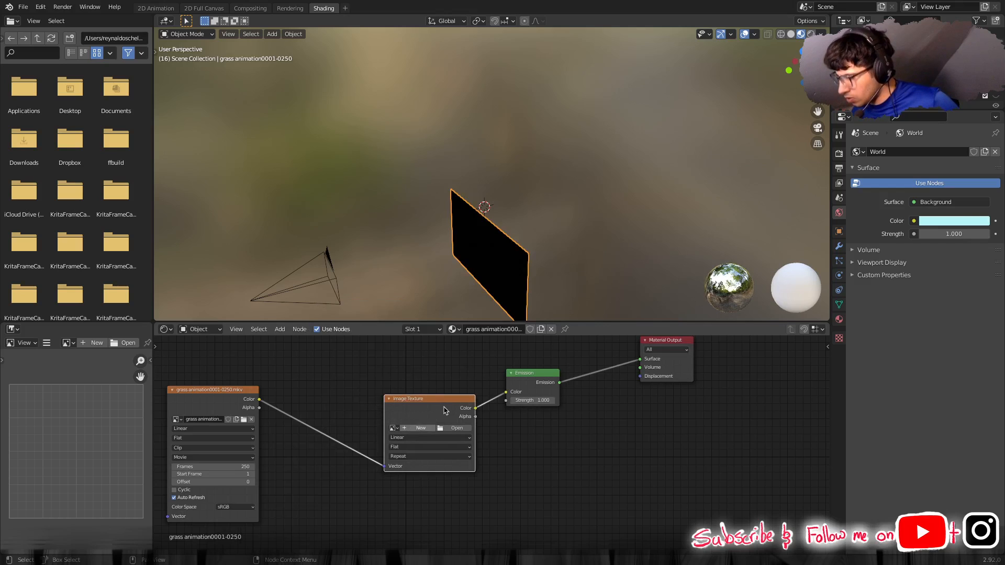
left_click(394, 429)
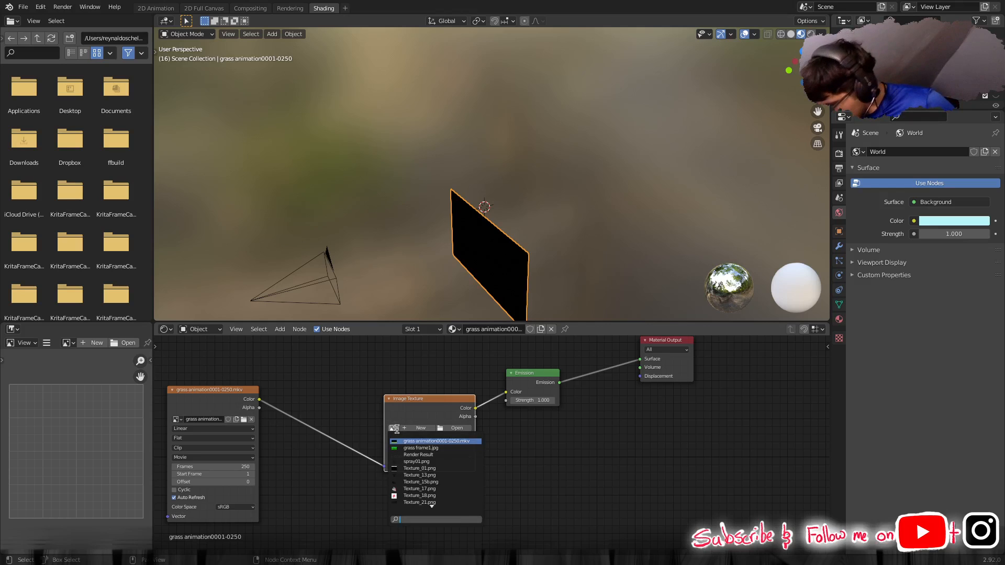
left_click(432, 441)
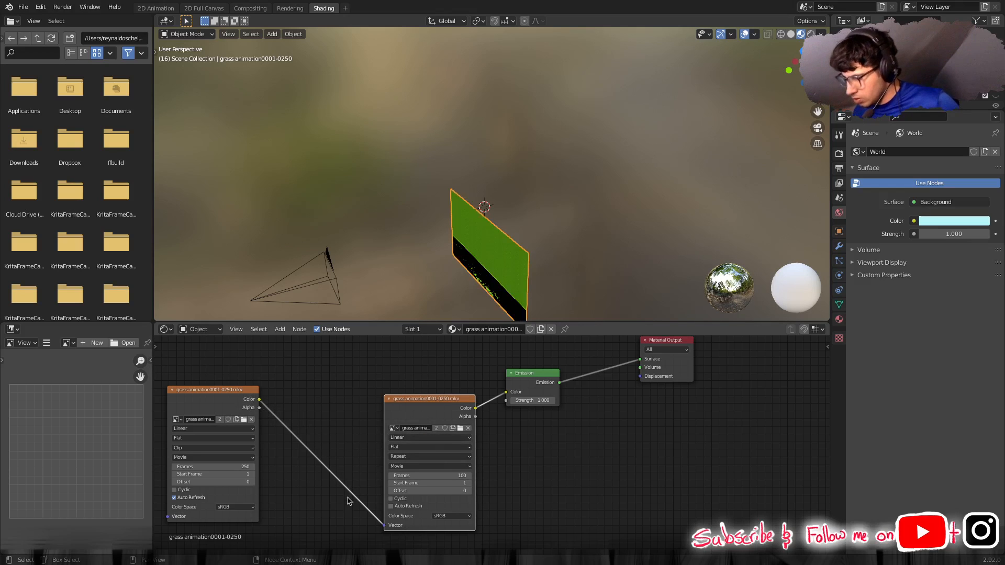
Unlink and delete the original grass video texture node, and reposition the new one farther from the Emission node.
left_click_drag(376, 529, 298, 487)
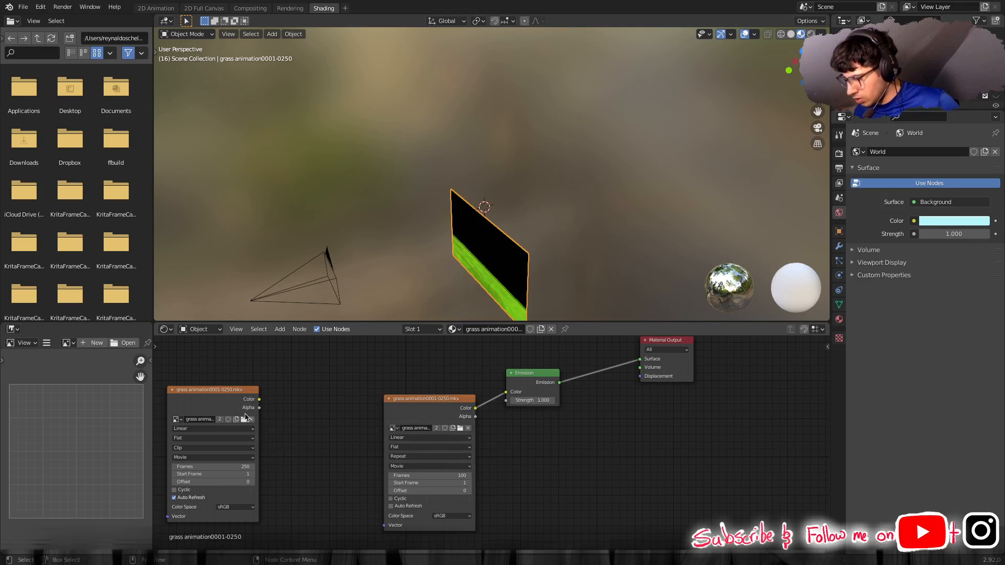
left_click(230, 398)
right_click(231, 398)
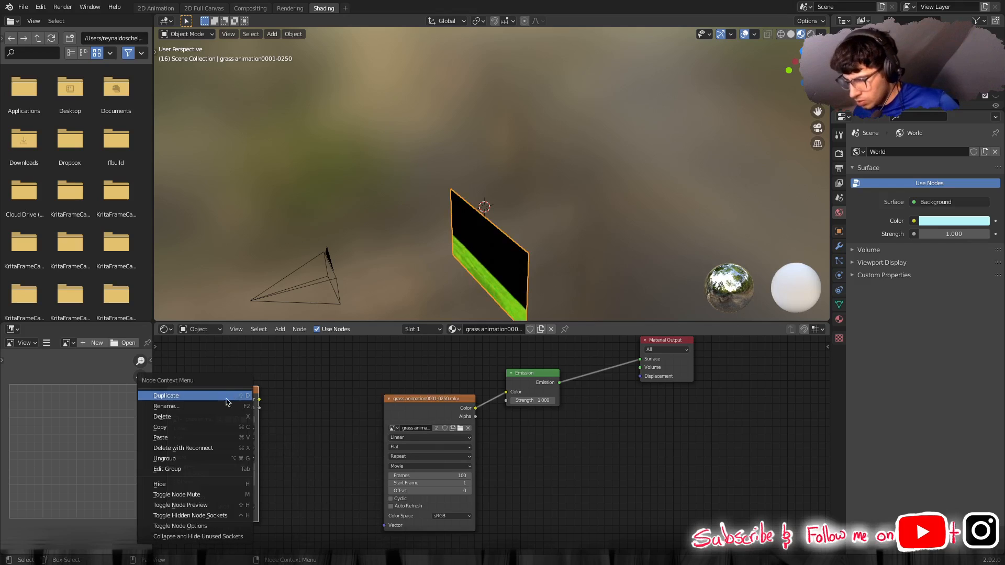
left_click(180, 422)
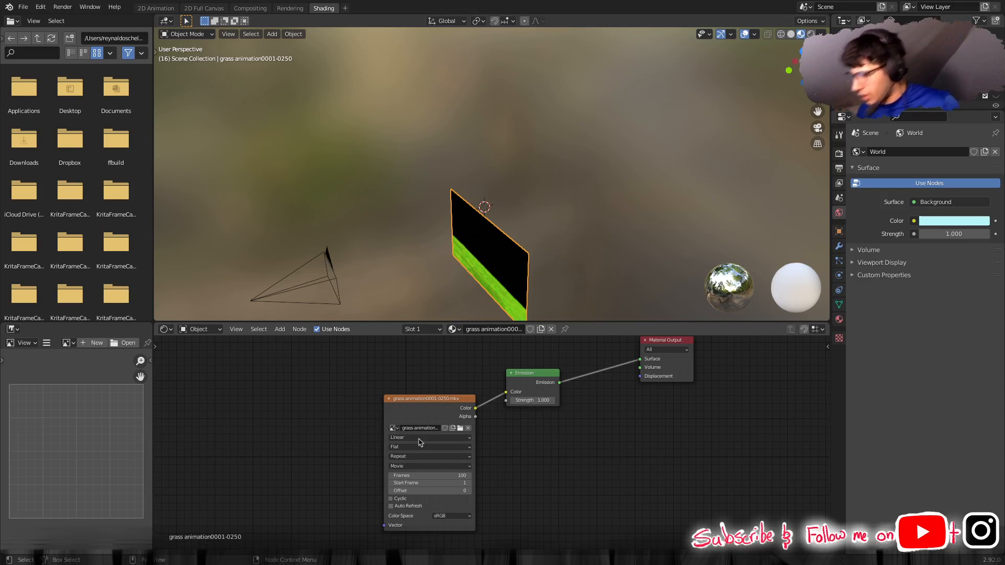
left_click_drag(429, 399, 374, 381)
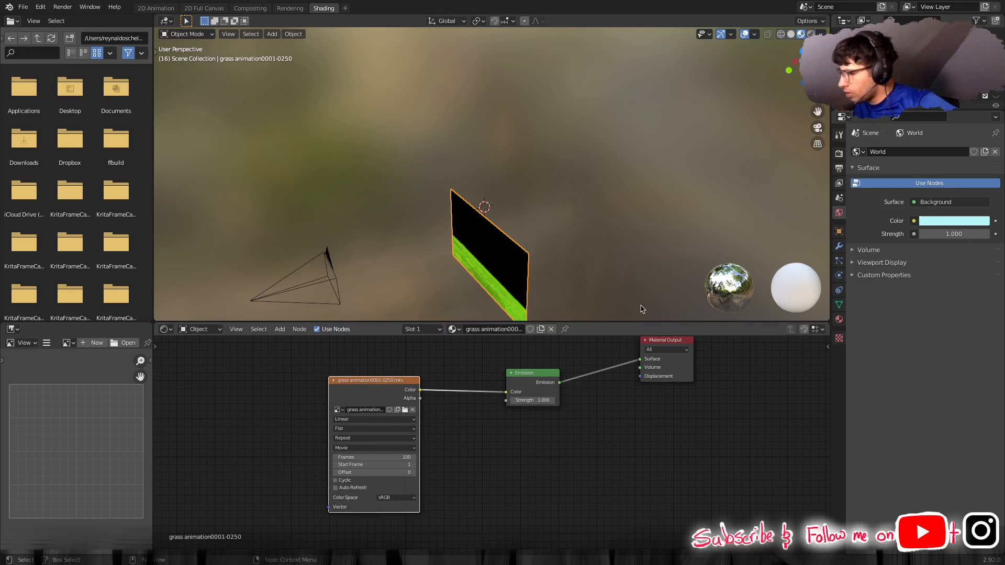
Check the render output's file format, and add a Transparent BSDF node beside the grass video texture.
left_click(840, 169)
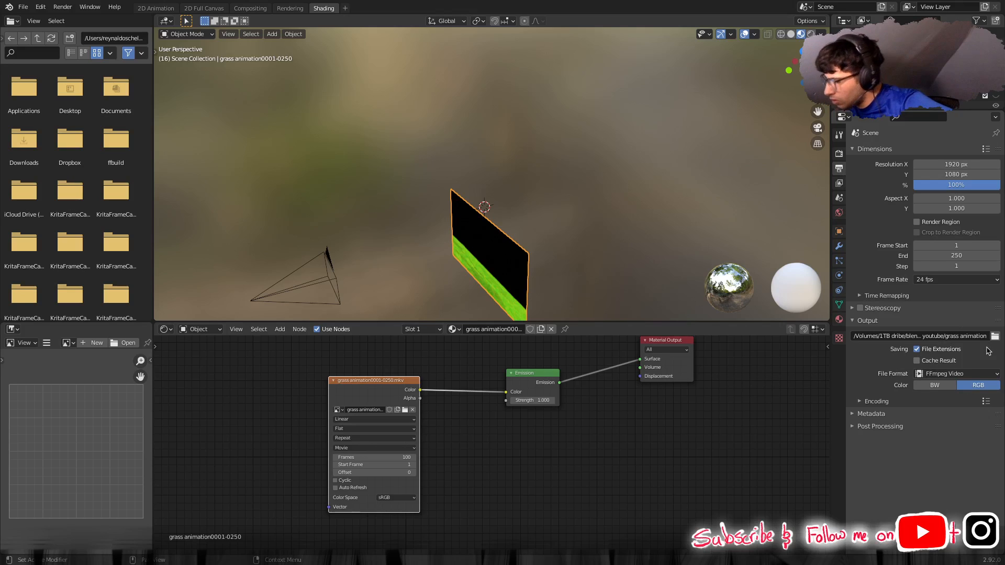
left_click(970, 375)
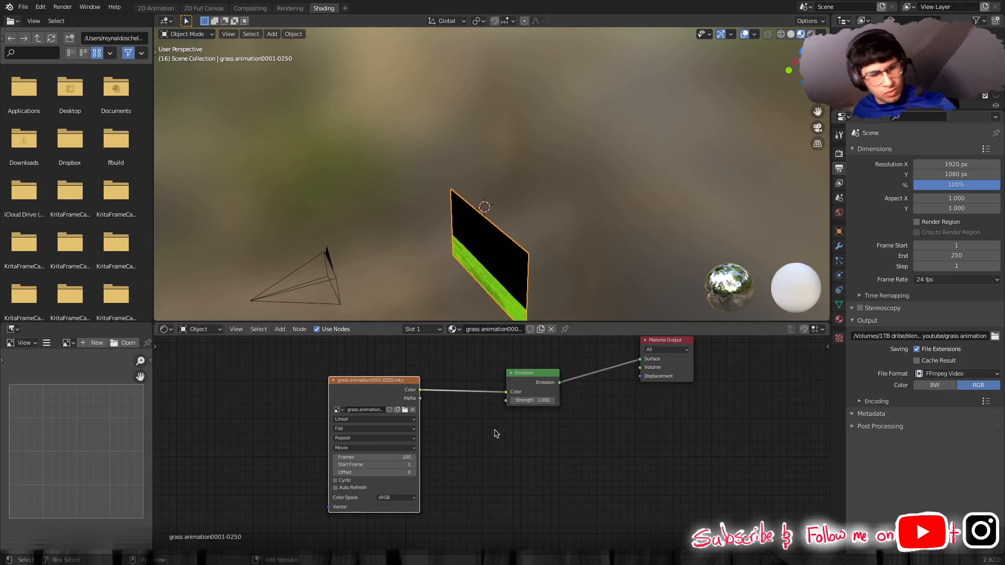
key("shift+a")
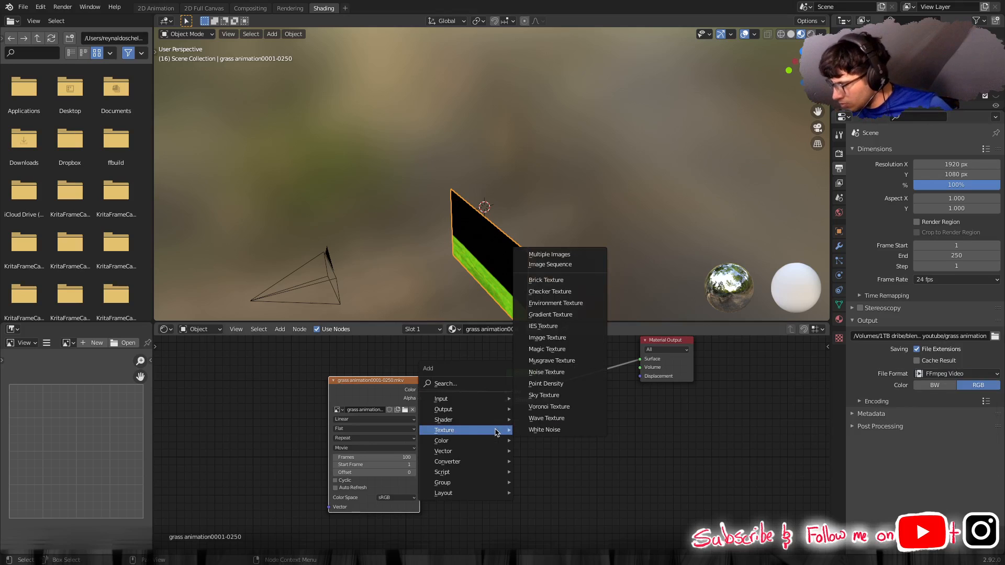
left_click(471, 384)
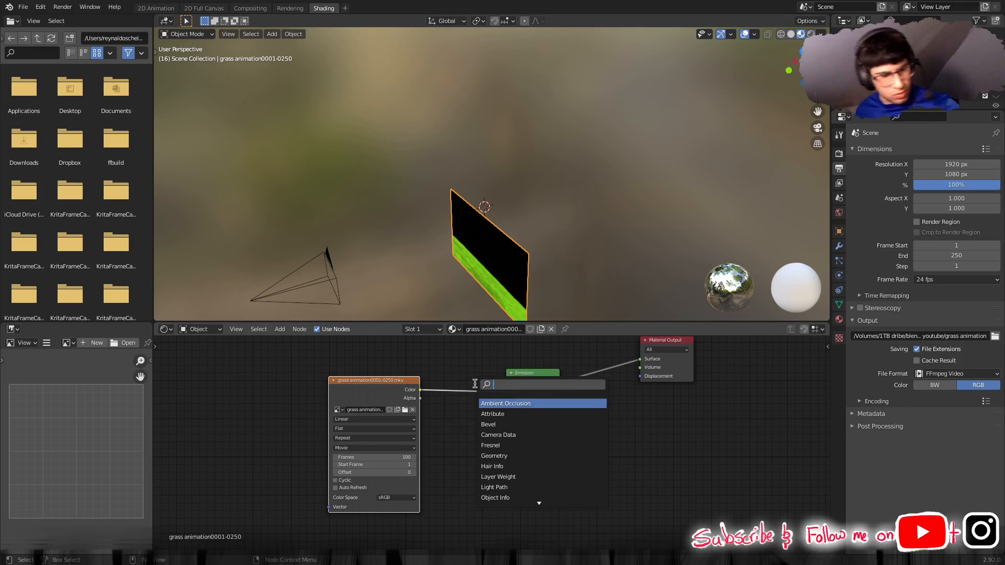
type("tr")
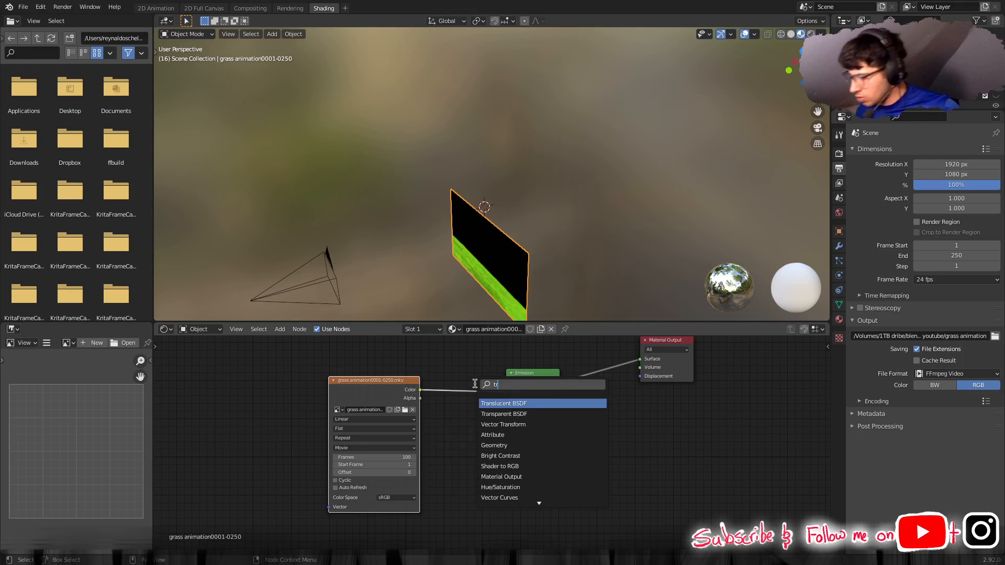
left_click(517, 413)
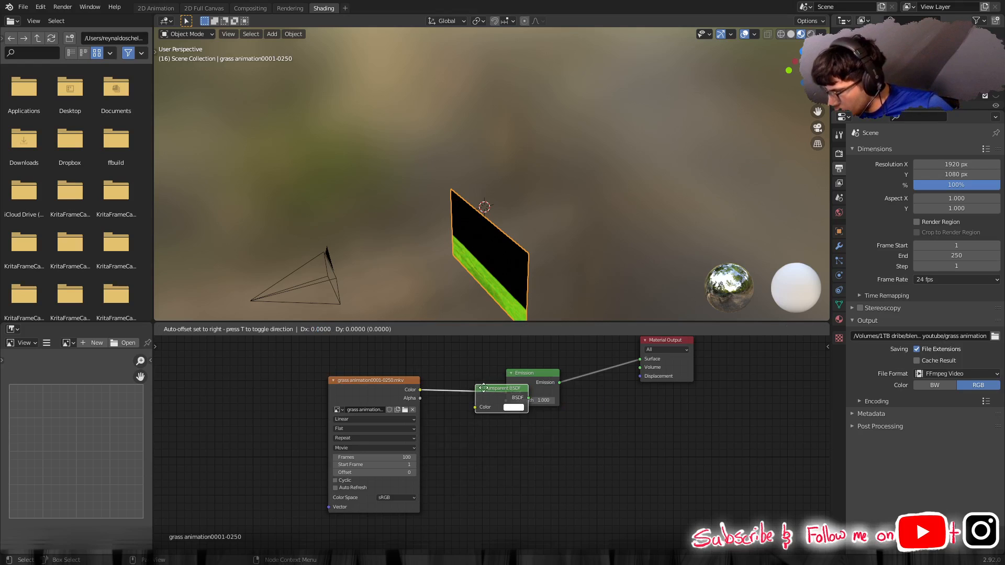
left_click(461, 387)
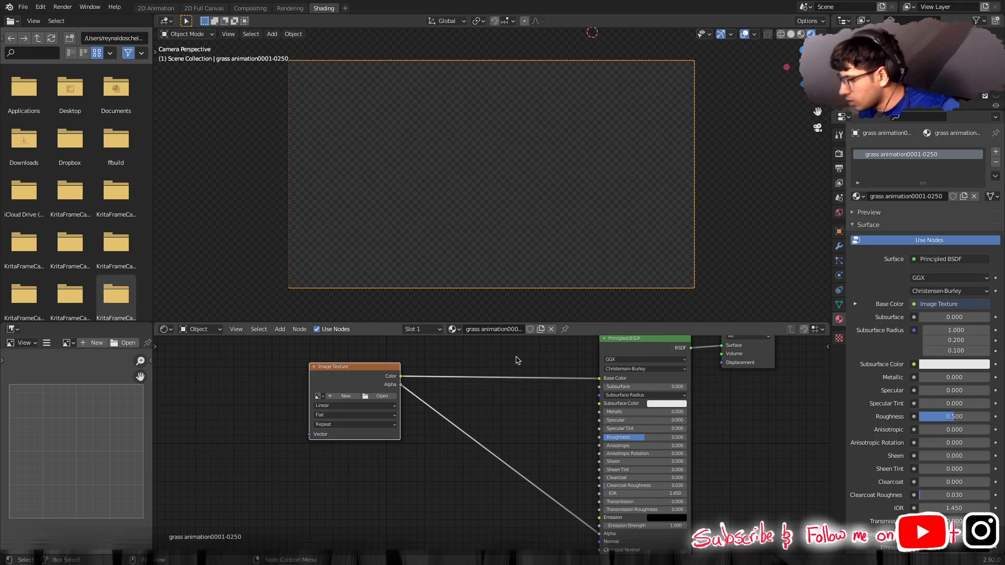
Move the Principled BSDF node closer to the Image Texture node.
scroll(539, 416, "down", 2)
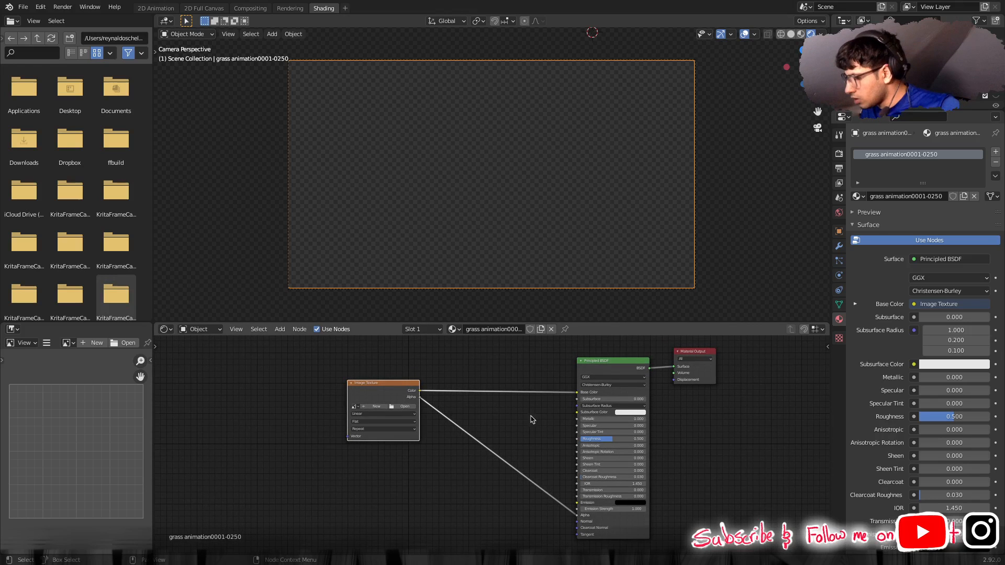
middle_click_drag(530, 416, 515, 419)
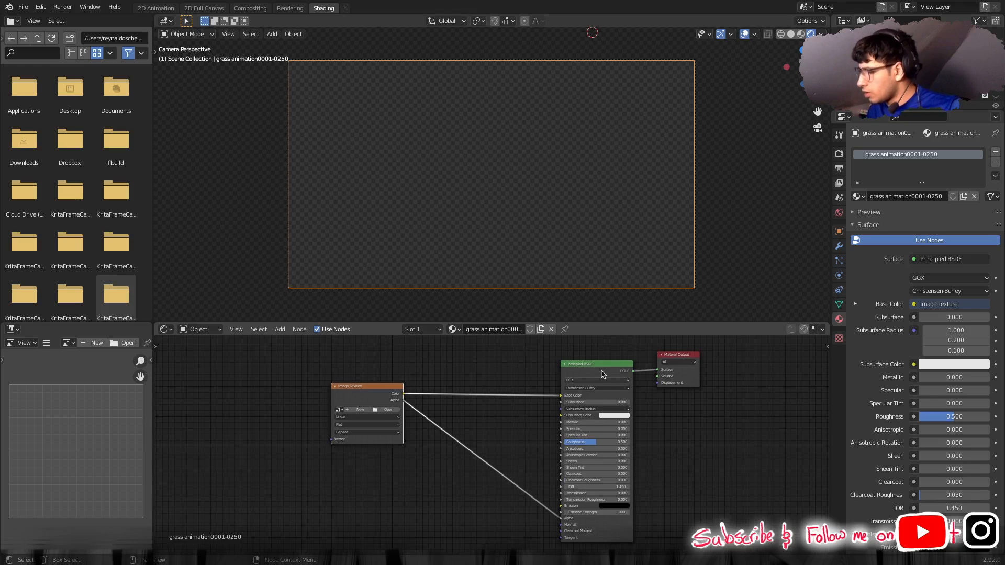
left_click_drag(598, 365, 560, 365)
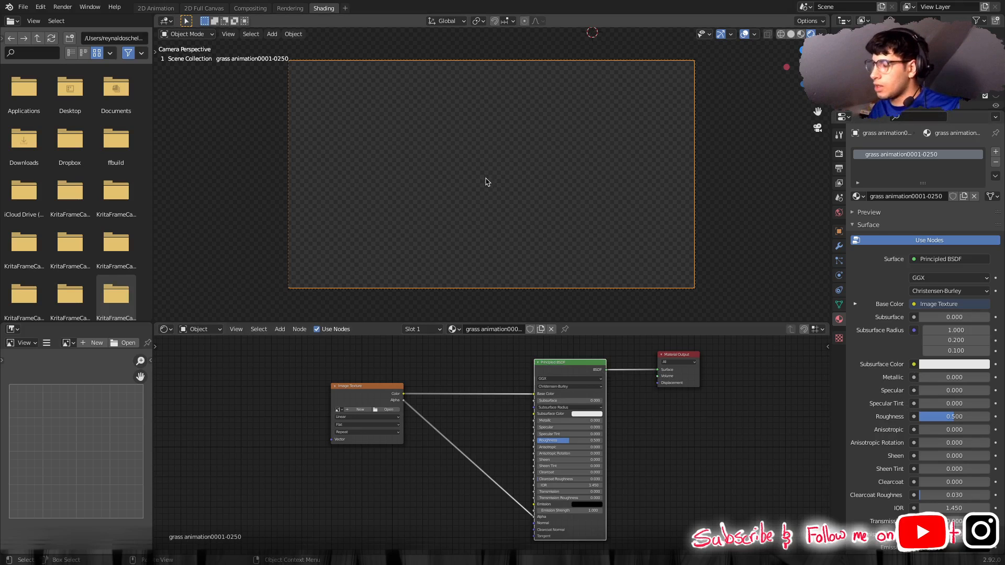
Start moving the grass plane relative to the camera.
middle_click_drag(552, 220, 477, 212)
scroll(476, 223, "down", 3)
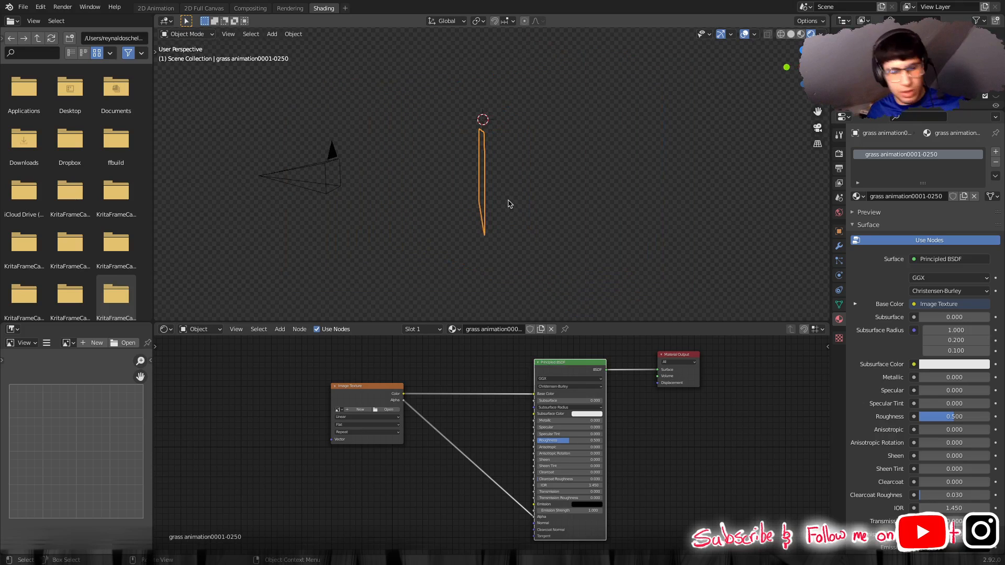
key("g")
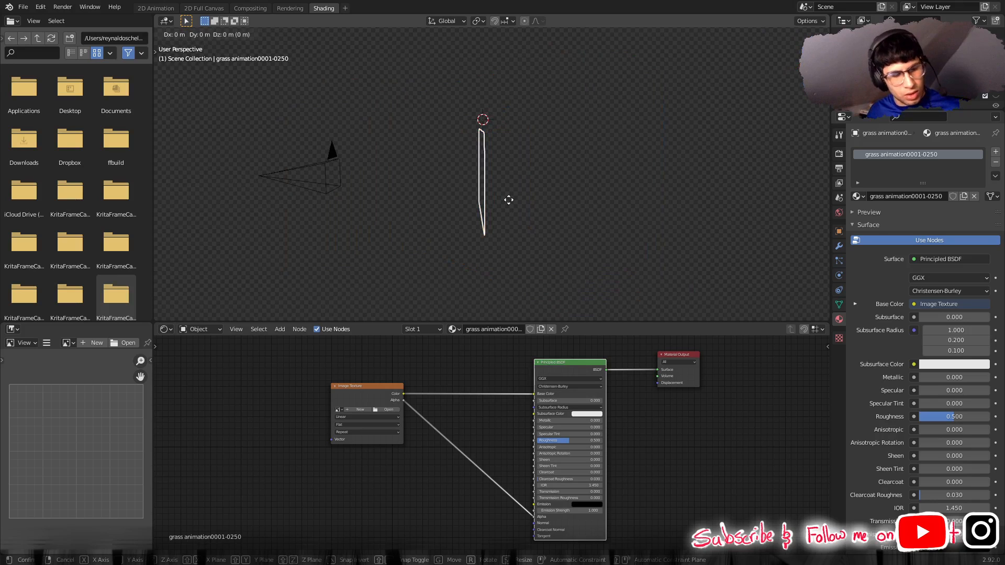
Move the grass animation plane slightly along the global Y axis, away from the camera.
key("x")
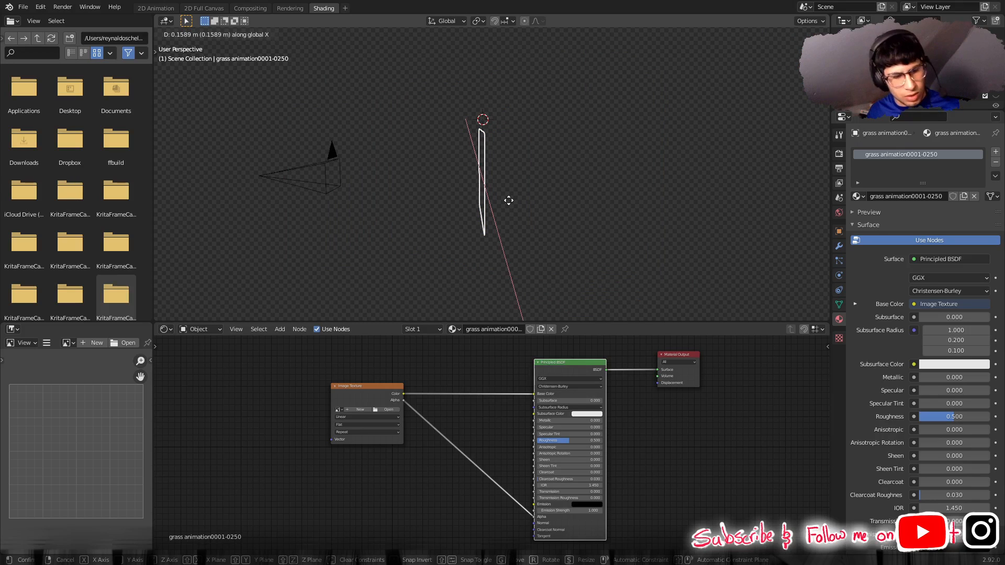
key("y")
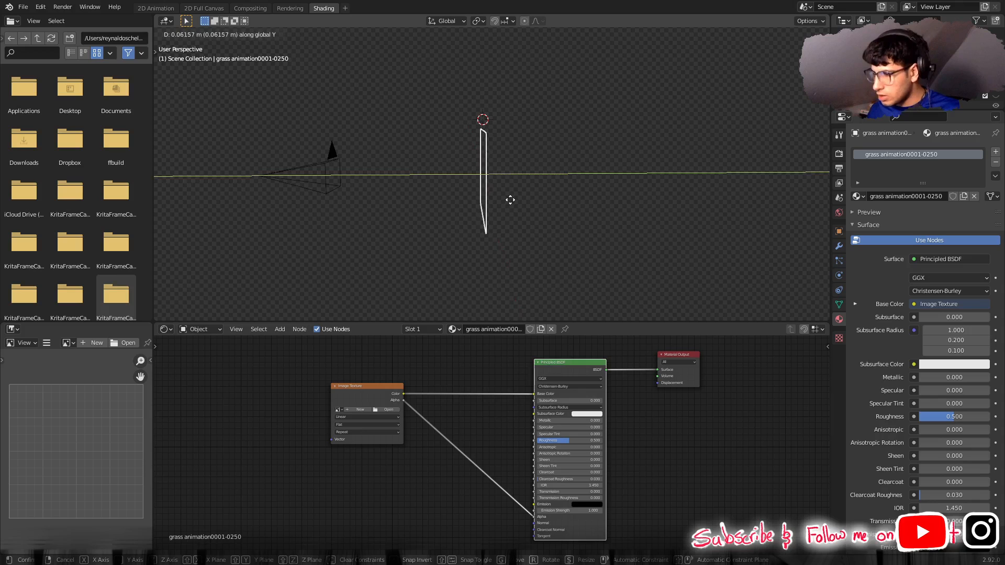
left_click(513, 199)
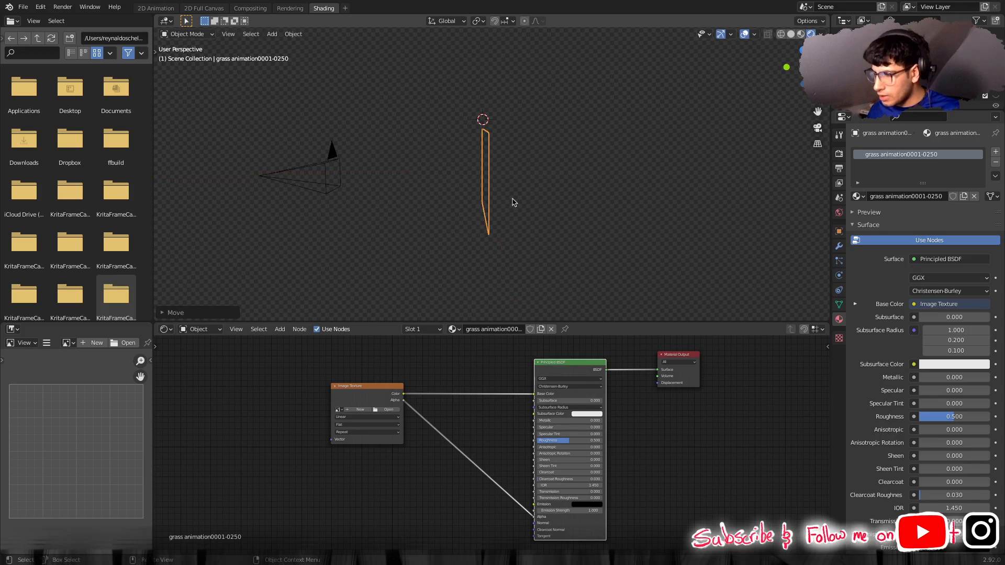
Scale the grass animation plane up slightly in camera view so that it just covers the whole camera frame.
key("KP_0")
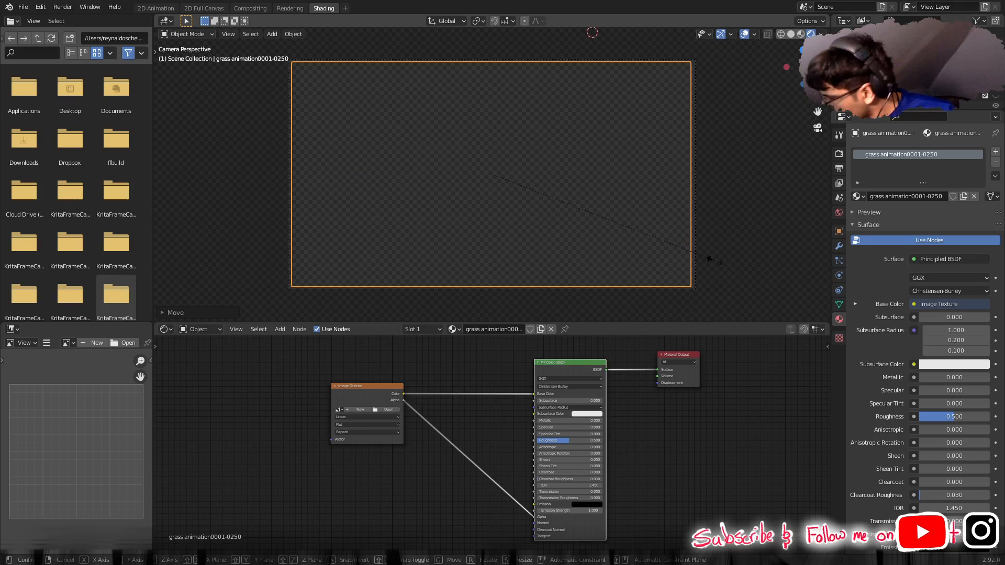
key("s")
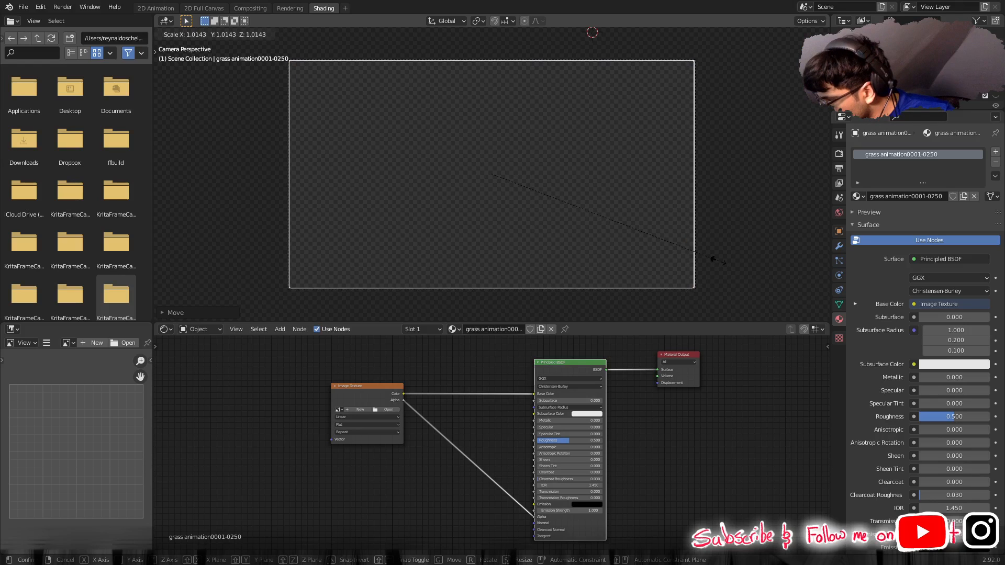
left_click(717, 261)
scroll(715, 271, "up", 2)
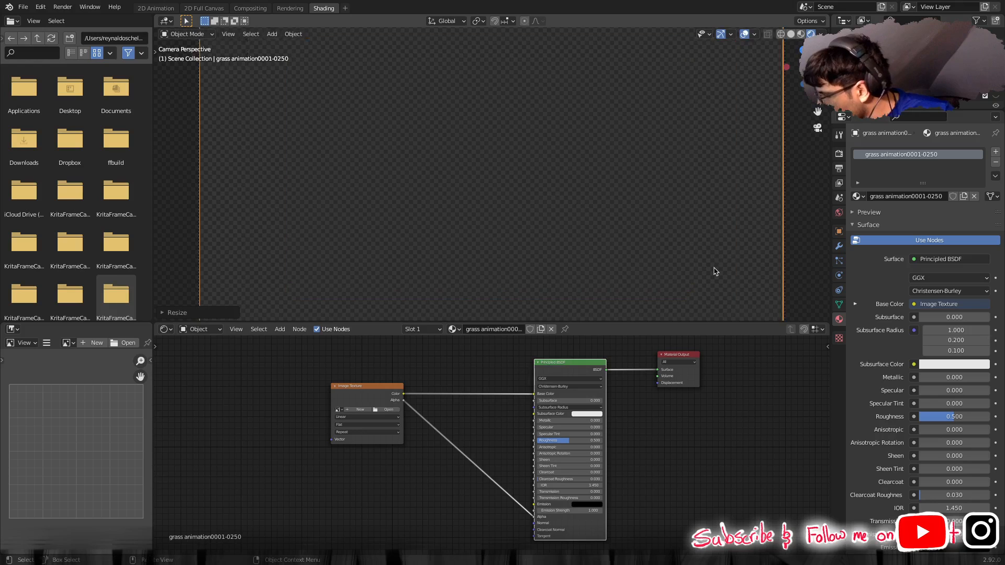
middle_click_drag(717, 267, 618, 263, "shift")
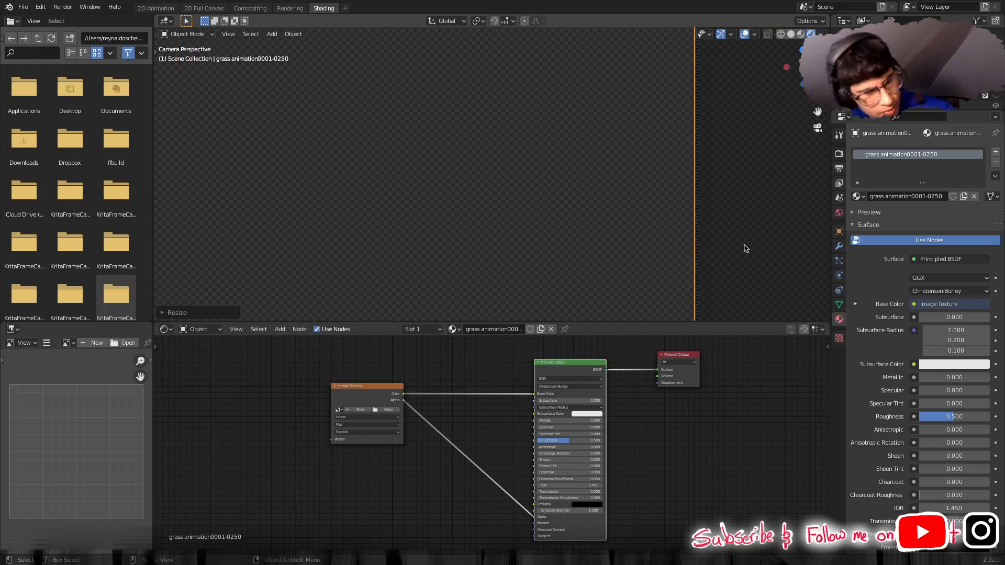
key("s")
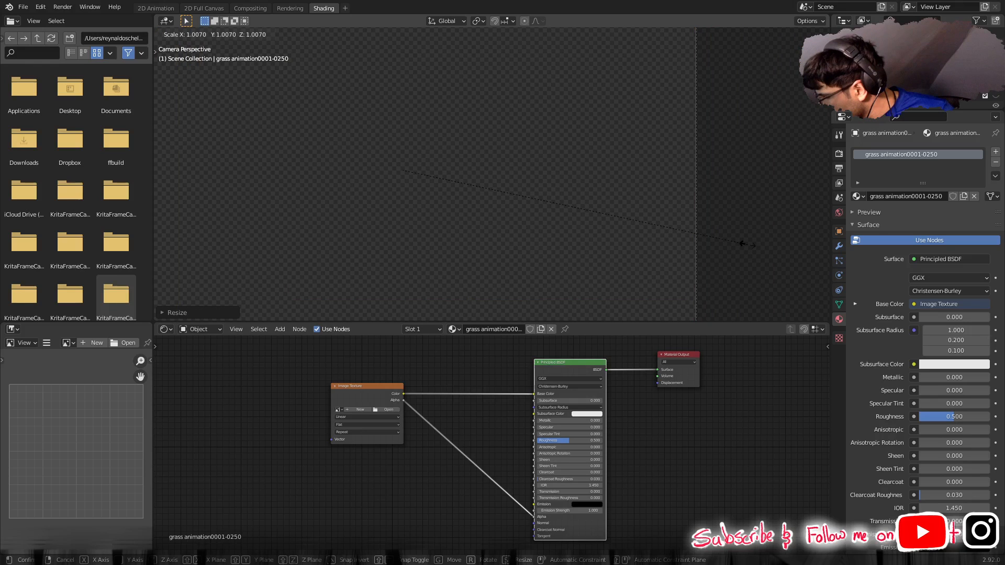
key("Escape")
key("Home")
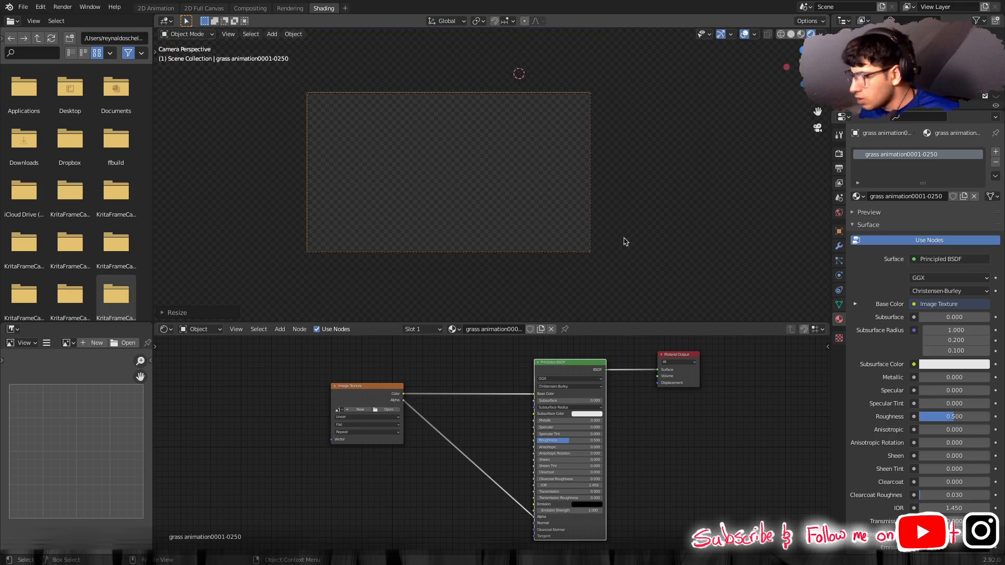
left_click(679, 222)
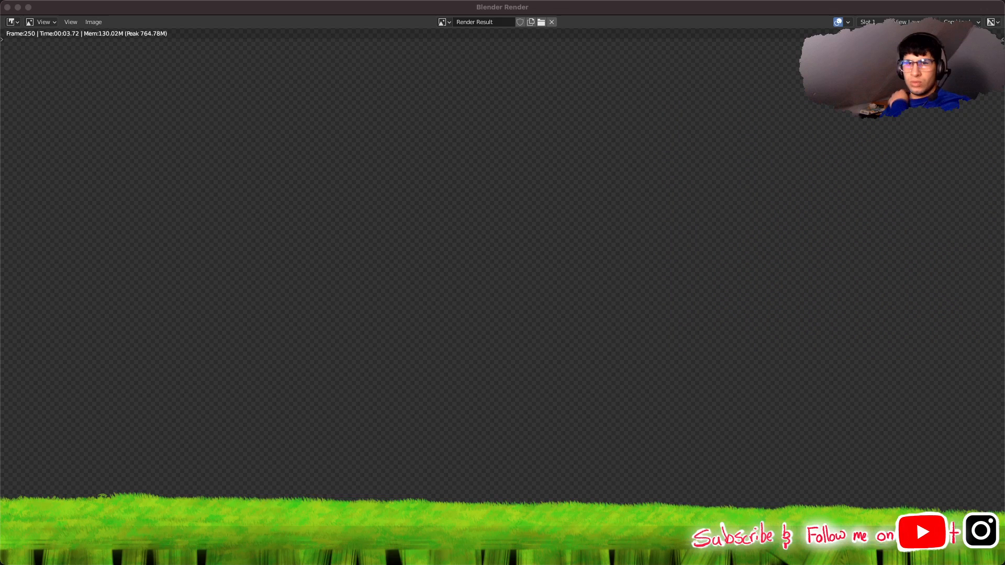
Close the finished grass render and hide the original grass object in the viewport.
left_click(257, 358)
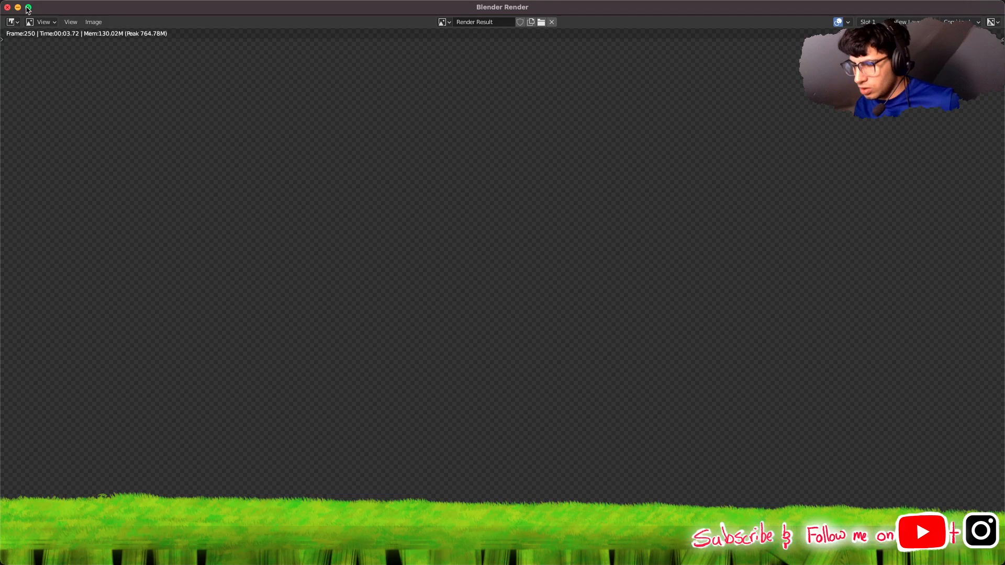
left_click(29, 8)
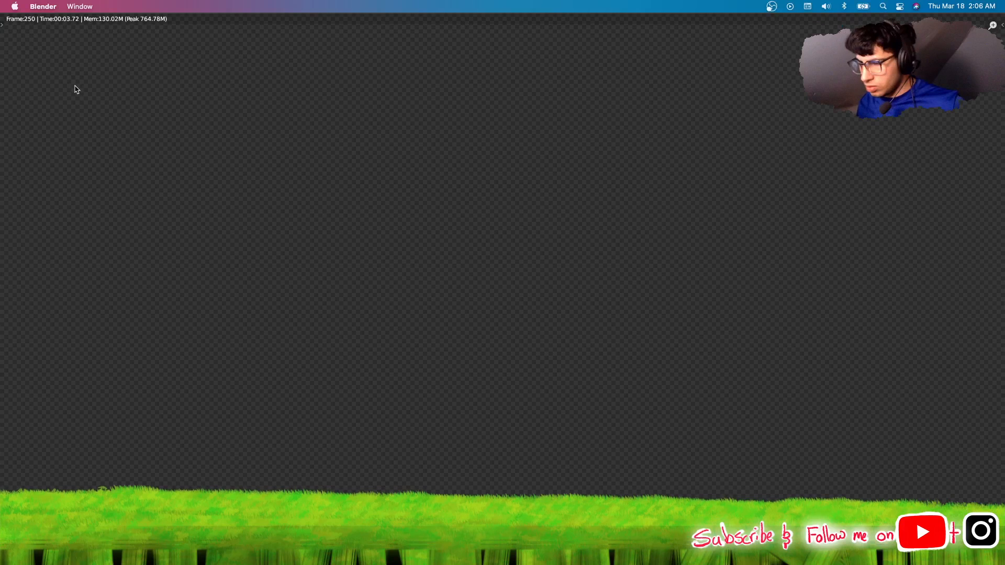
key("Escape")
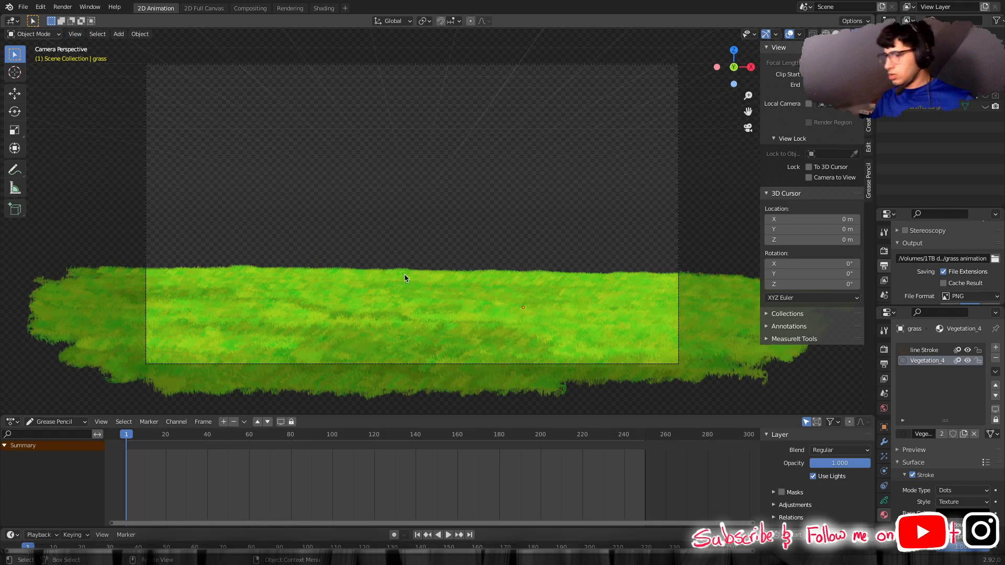
left_click(40, 8)
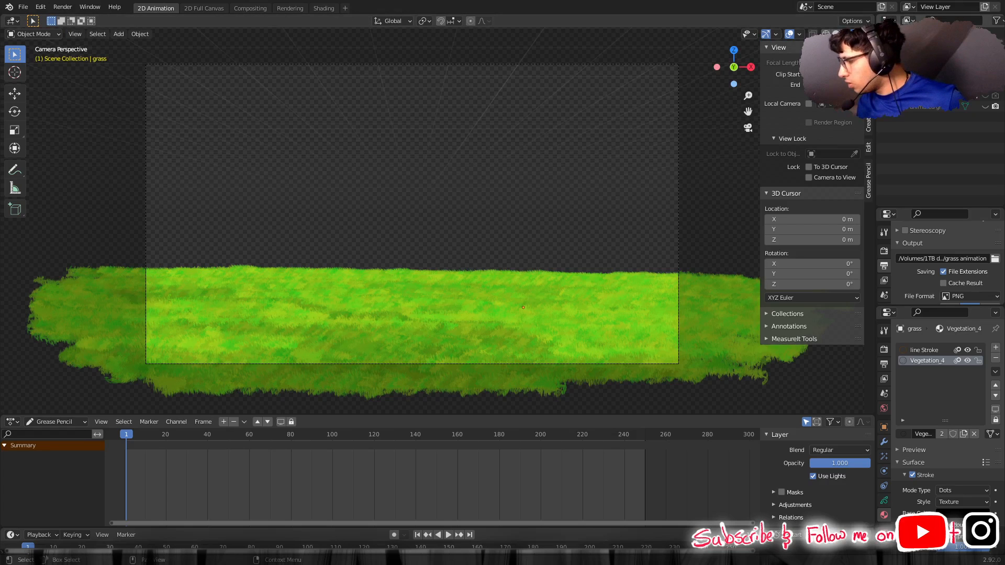
key("h")
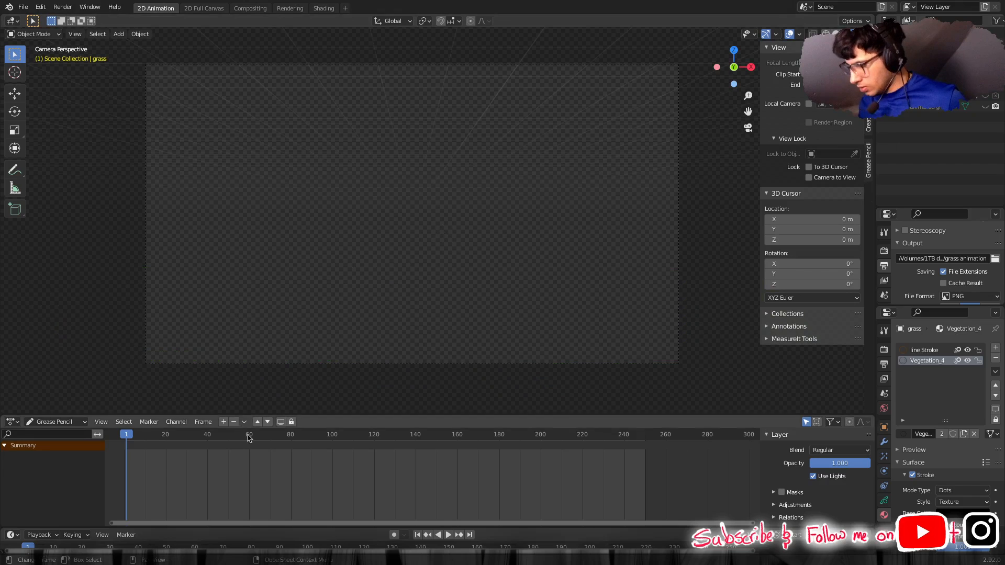
Load grass animation0001.png from the squirrel animation youtube/grass frames folder into the Image Texture node of the animated grass plane's material.
left_click(323, 8)
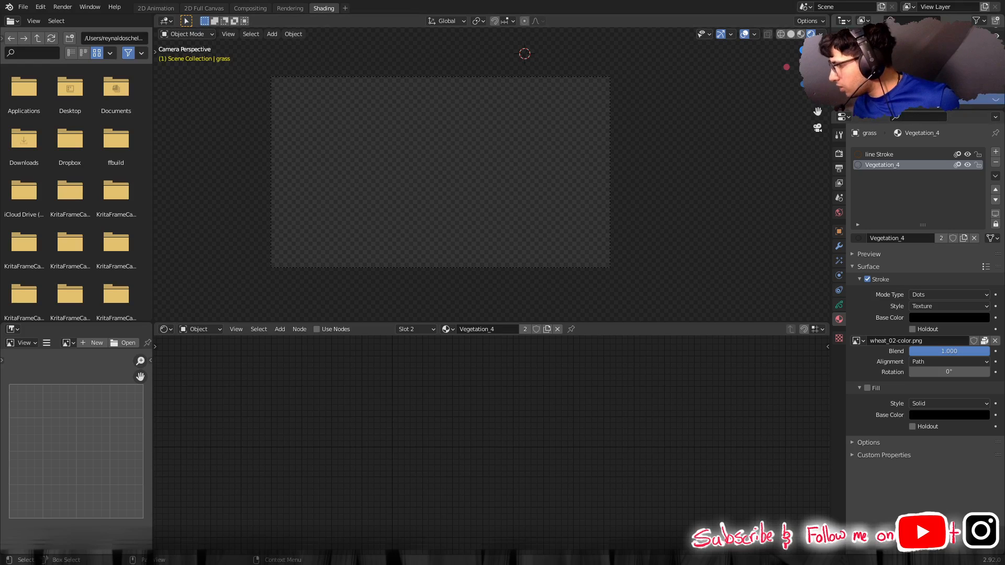
left_click(561, 175)
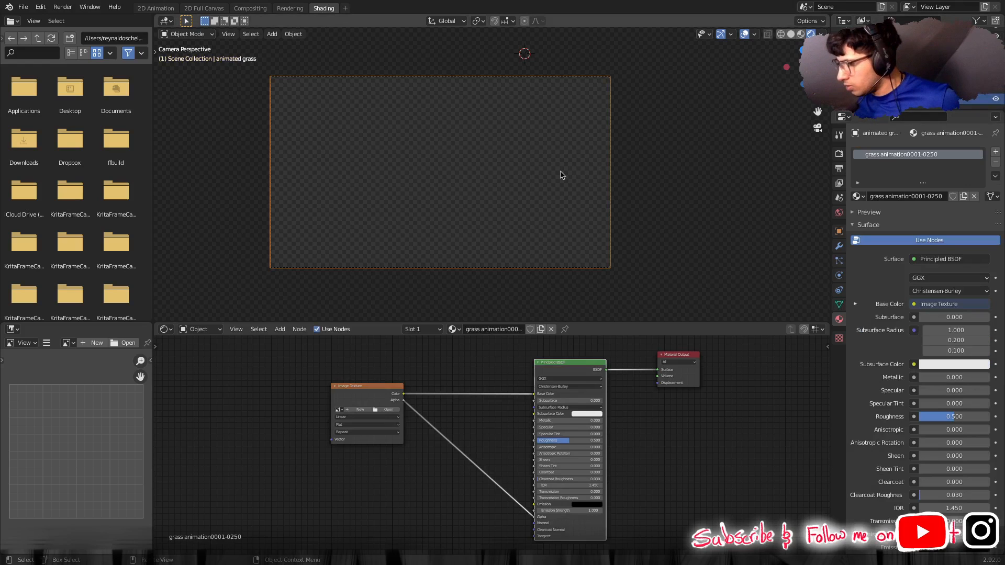
left_click(339, 410)
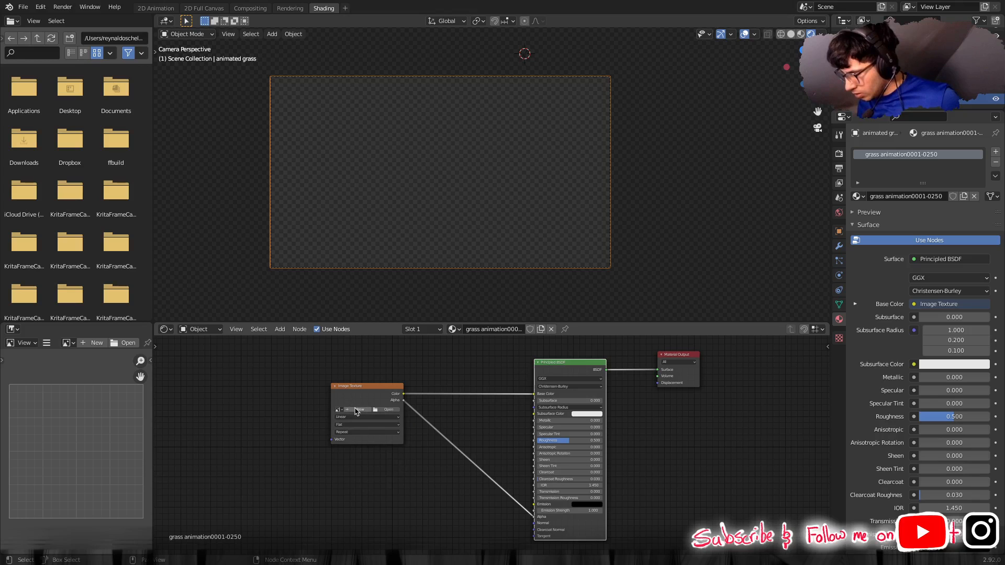
left_click(358, 411)
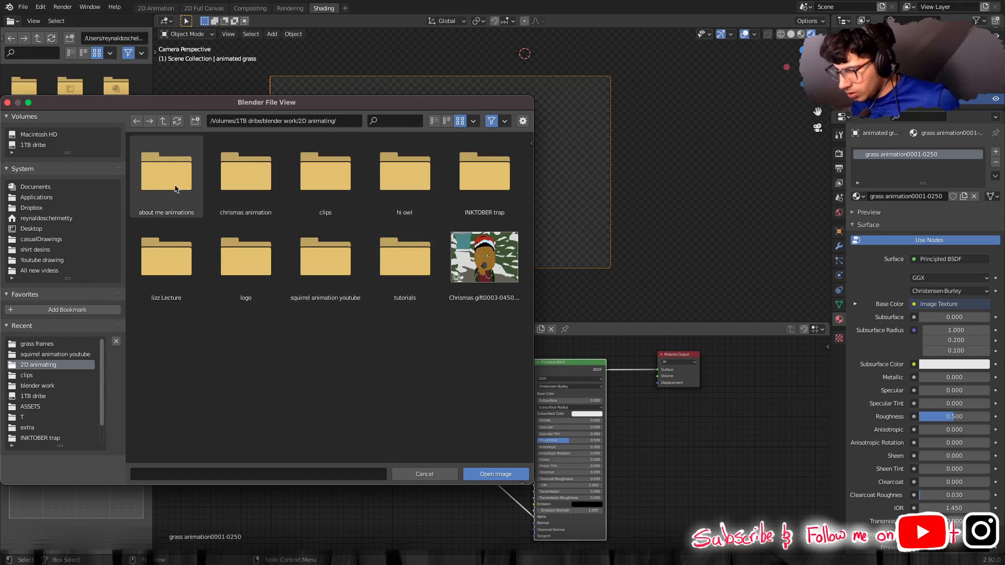
left_click(348, 266)
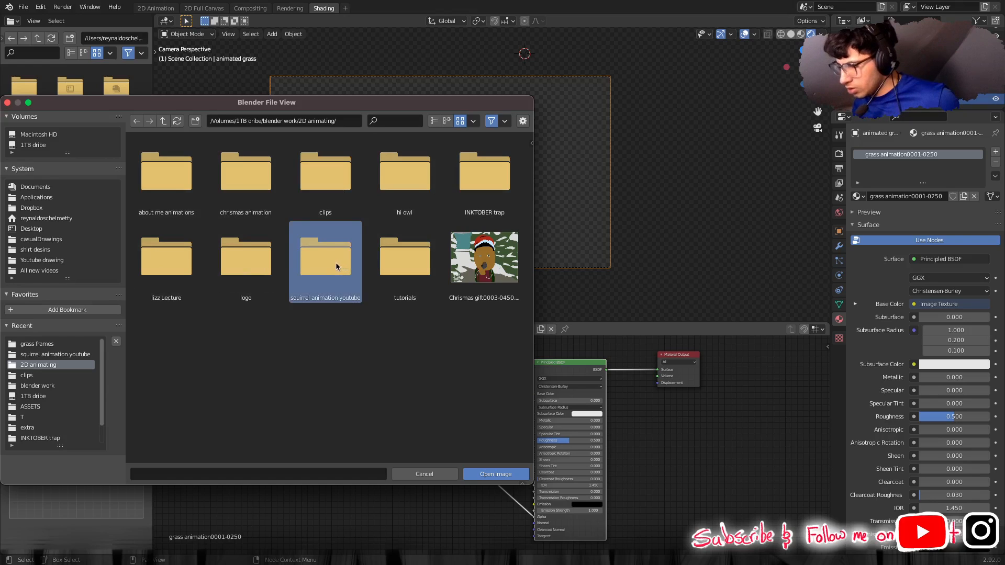
double_click(327, 265)
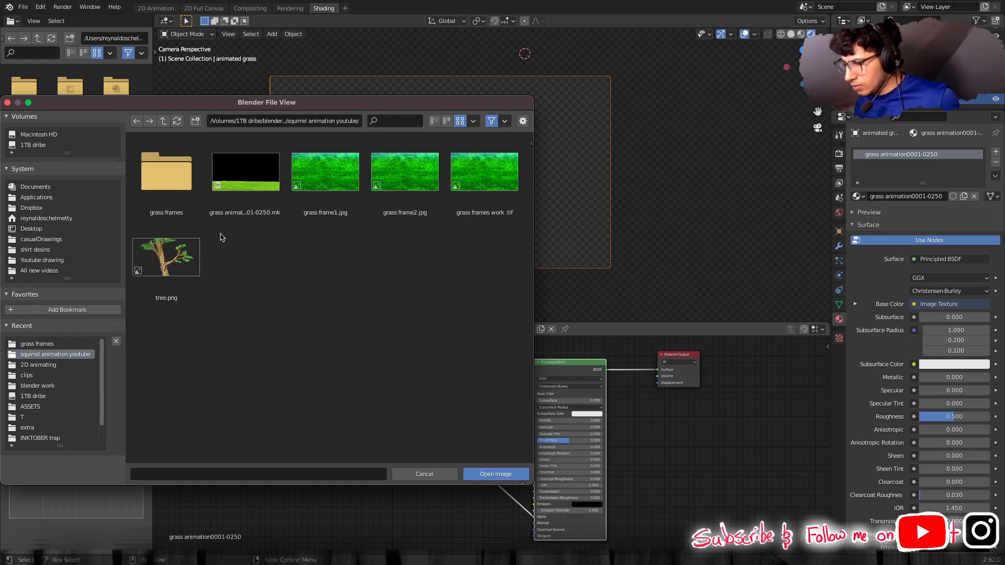
left_click(164, 178)
double_click(165, 178)
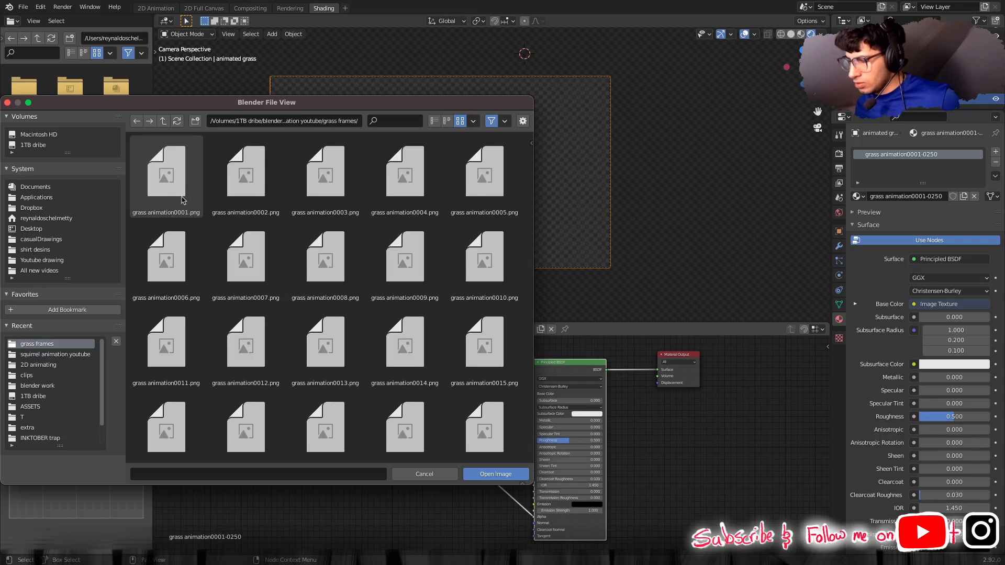
left_click(172, 187)
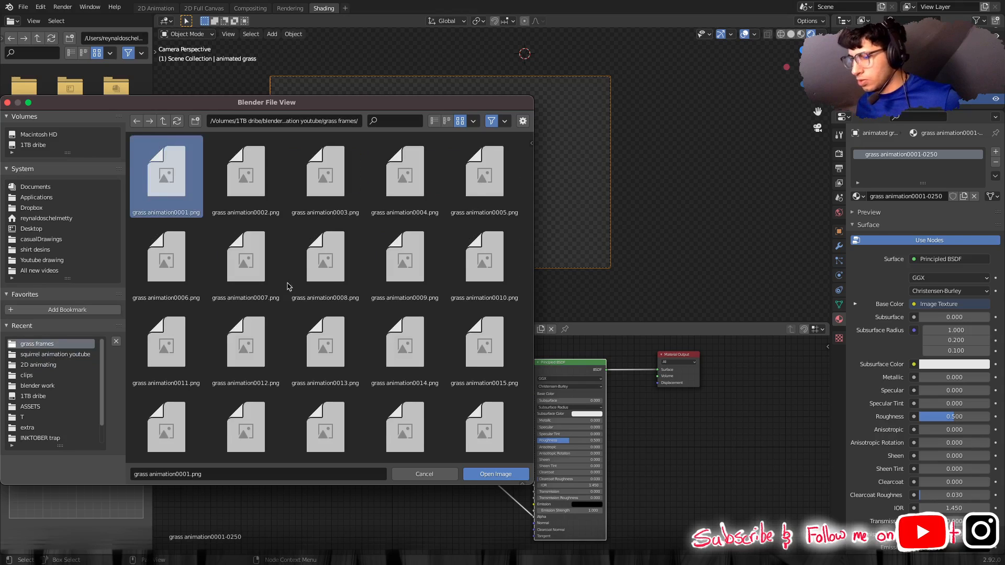
left_click(503, 477)
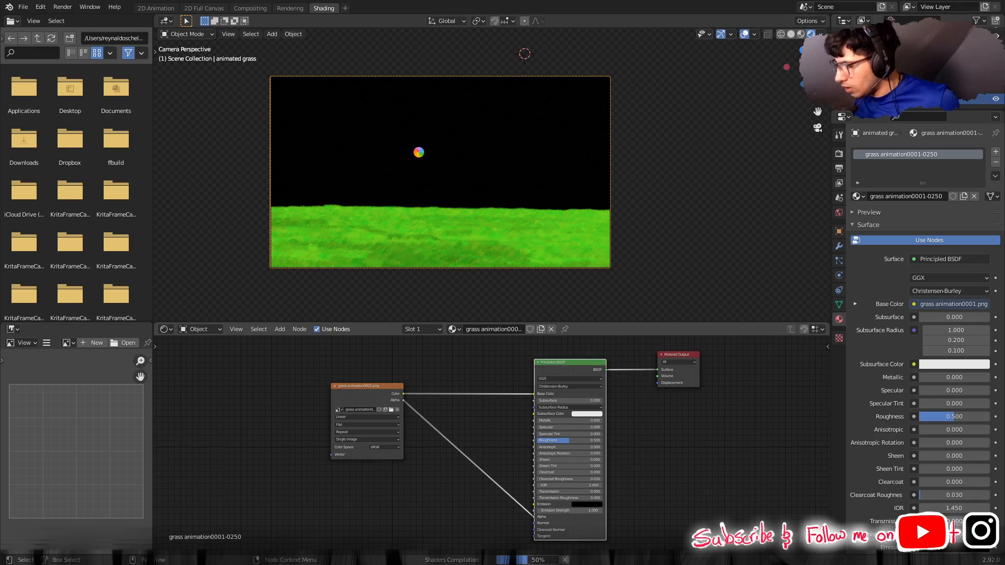
Turn off Backface Culling in the grass material's settings and set its blend mode to Alpha Blend.
scroll(465, 161, "up", 1)
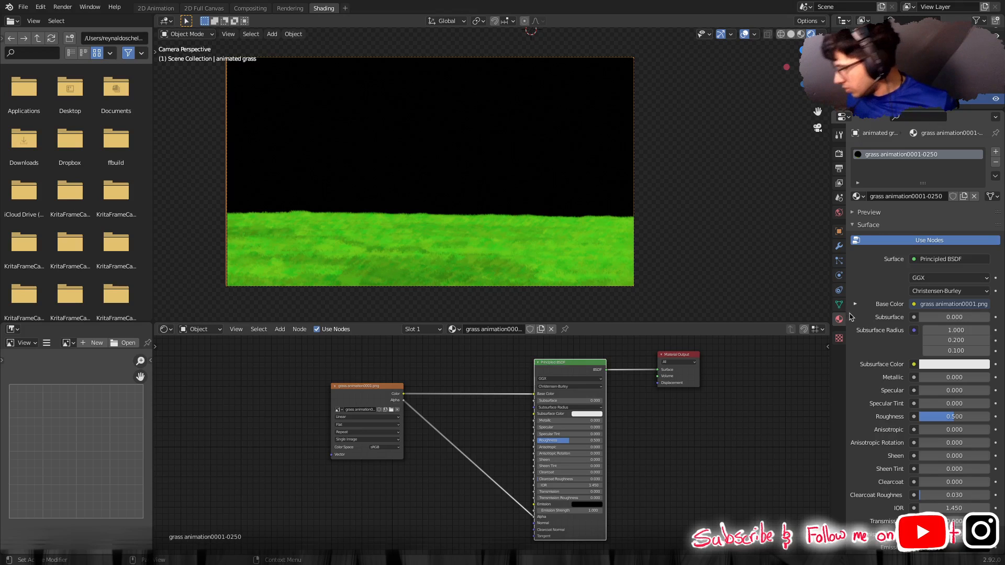
scroll(890, 398, "down", 10)
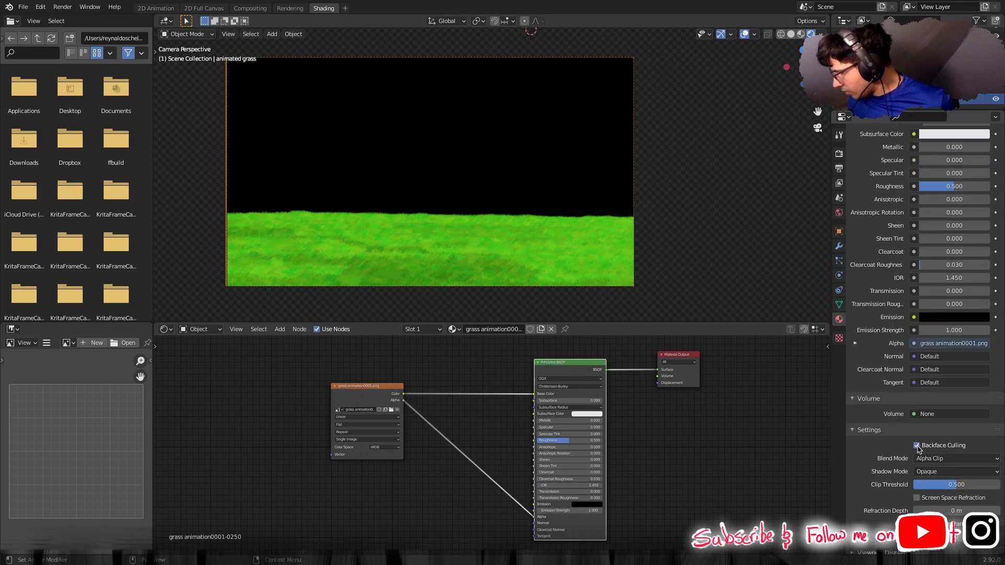
left_click(932, 460)
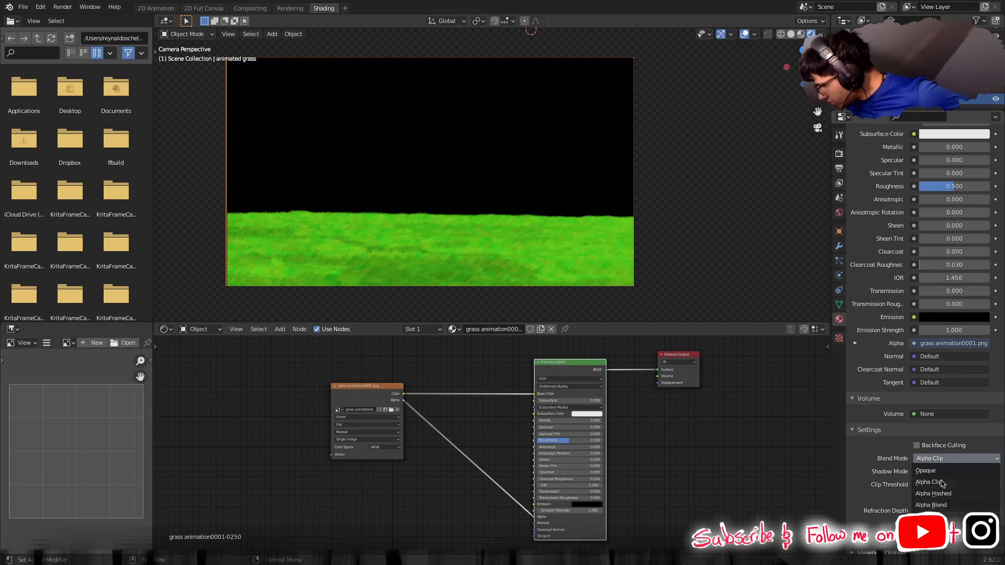
left_click(938, 506)
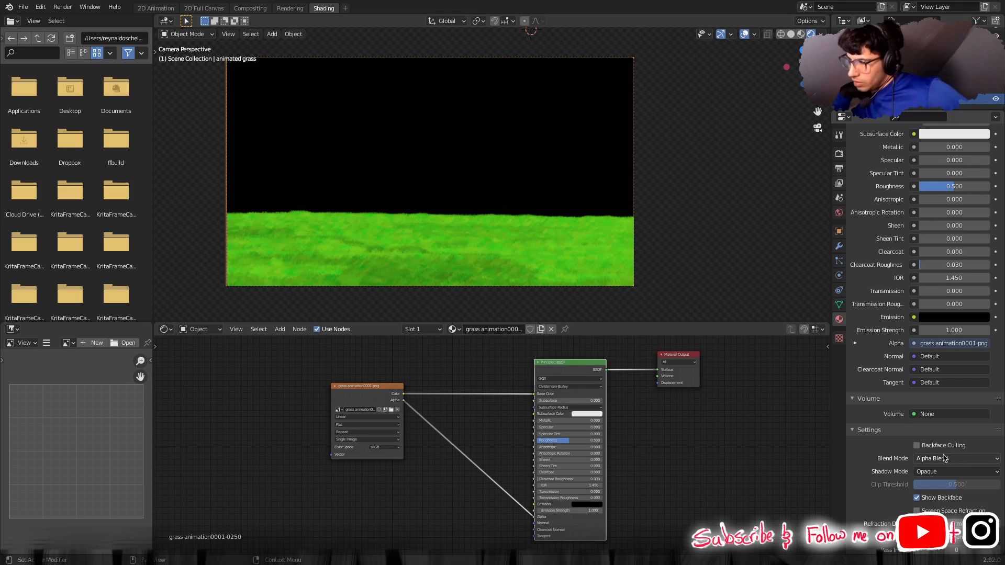
Try the Opaque and Alpha Hashed blend modes on the grass material and settle on Alpha Clip.
left_click(946, 459)
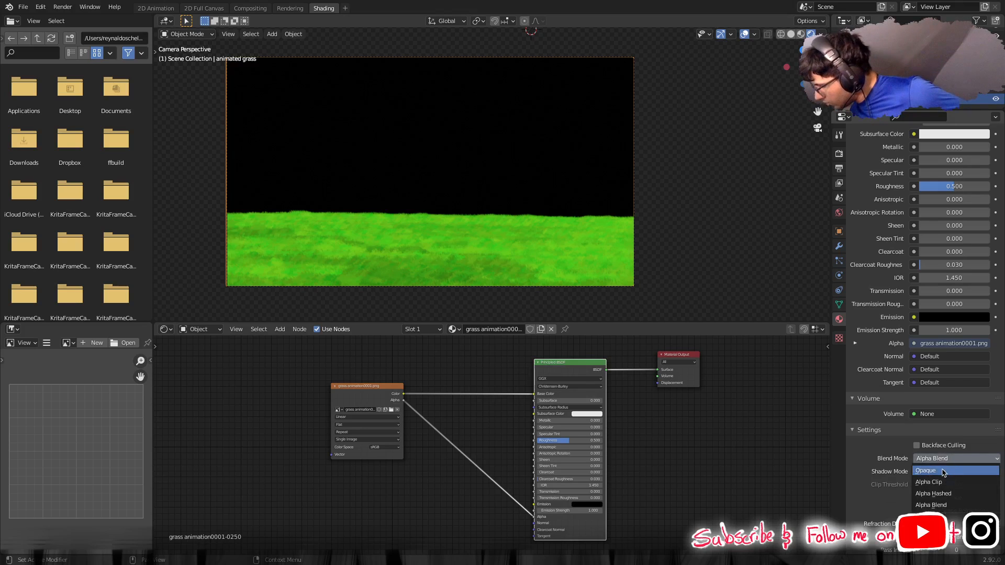
left_click(943, 471)
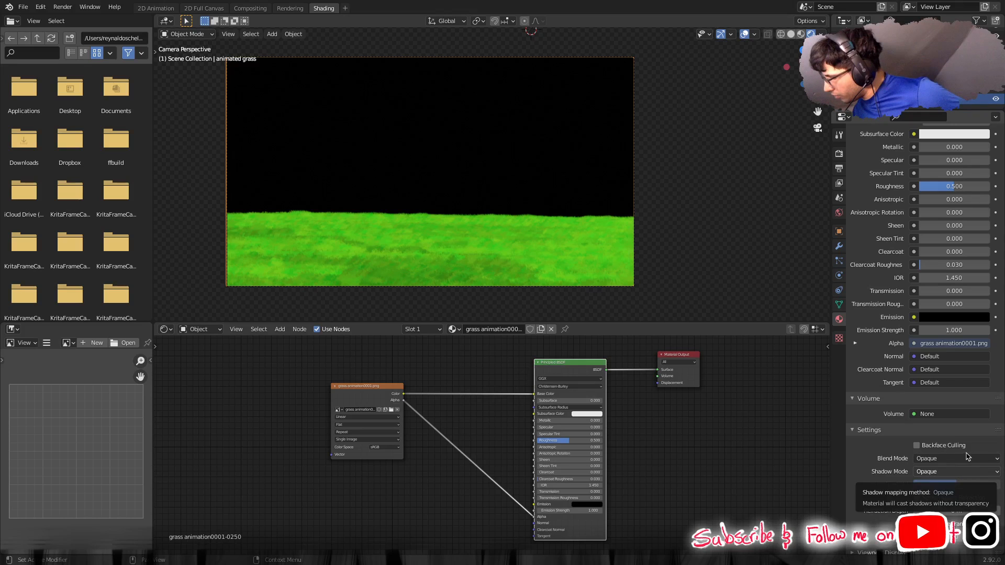
left_click(966, 458)
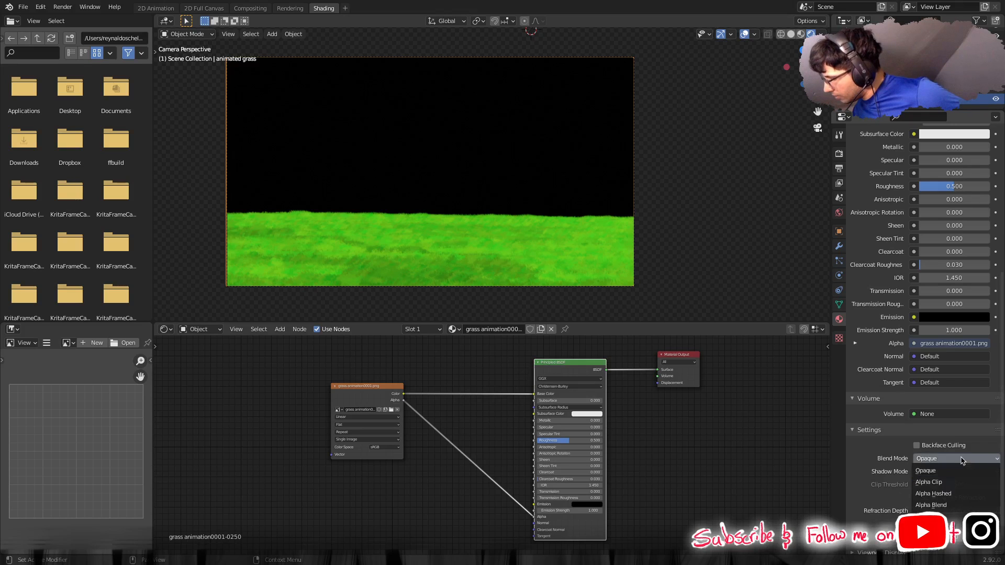
left_click(944, 494)
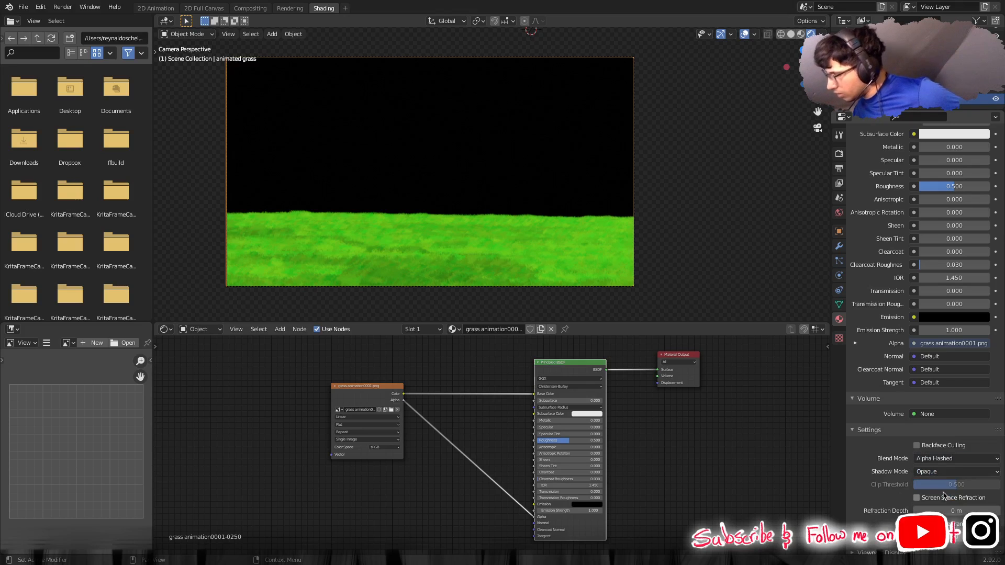
left_click(943, 461)
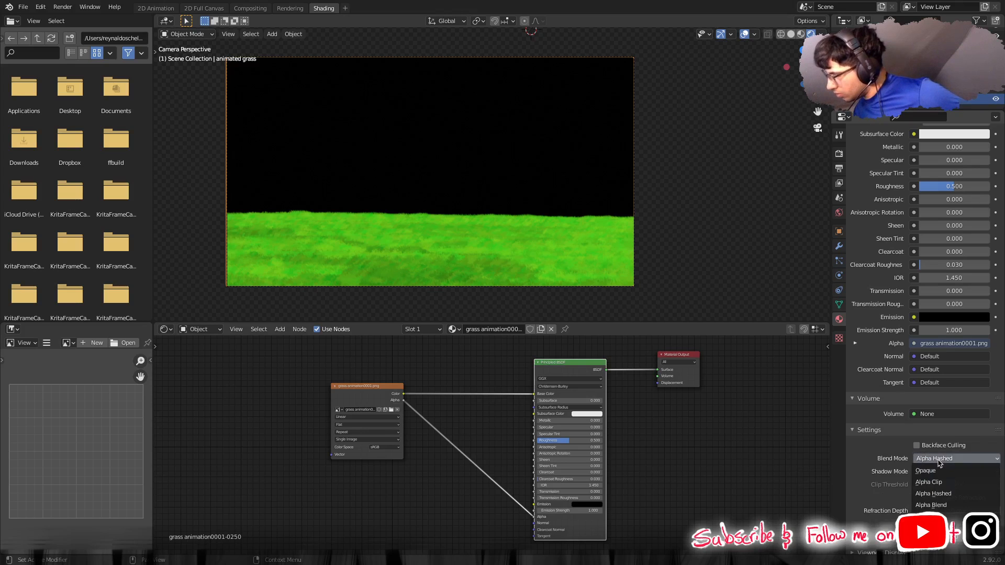
left_click(930, 459)
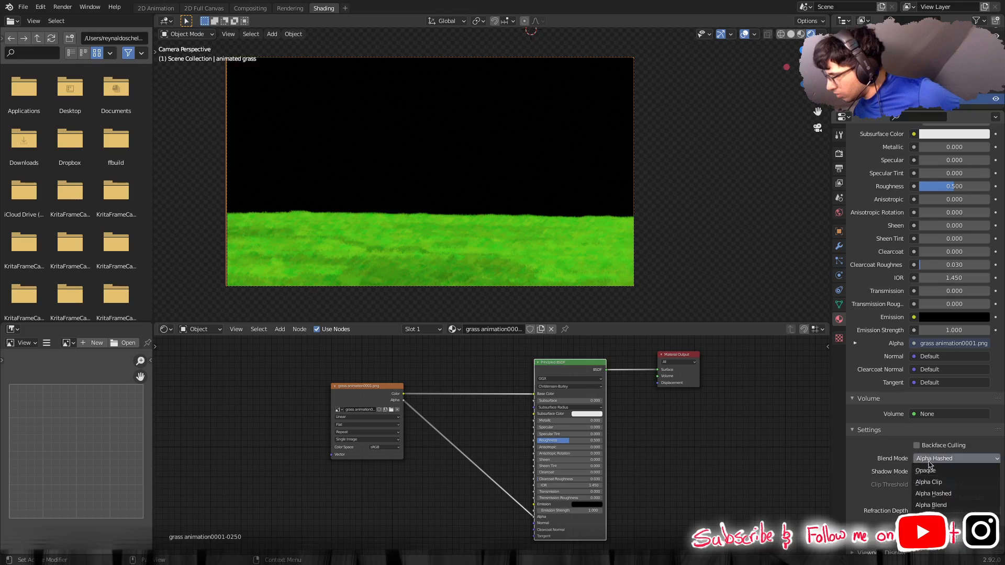
left_click(933, 483)
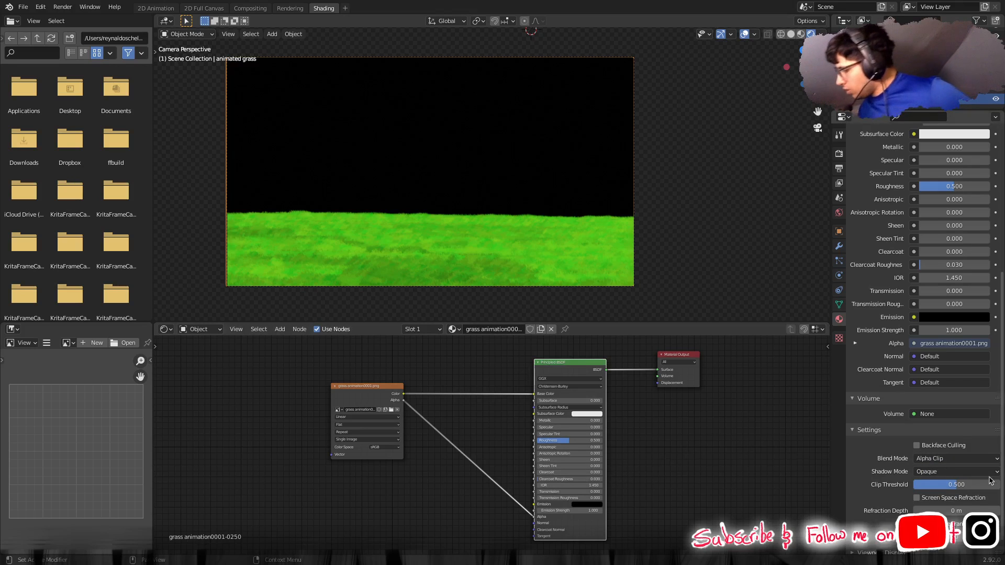
Try a clip threshold of 0.018 on the grass material and set it back to 0.5.
scroll(950, 482, "down", 1)
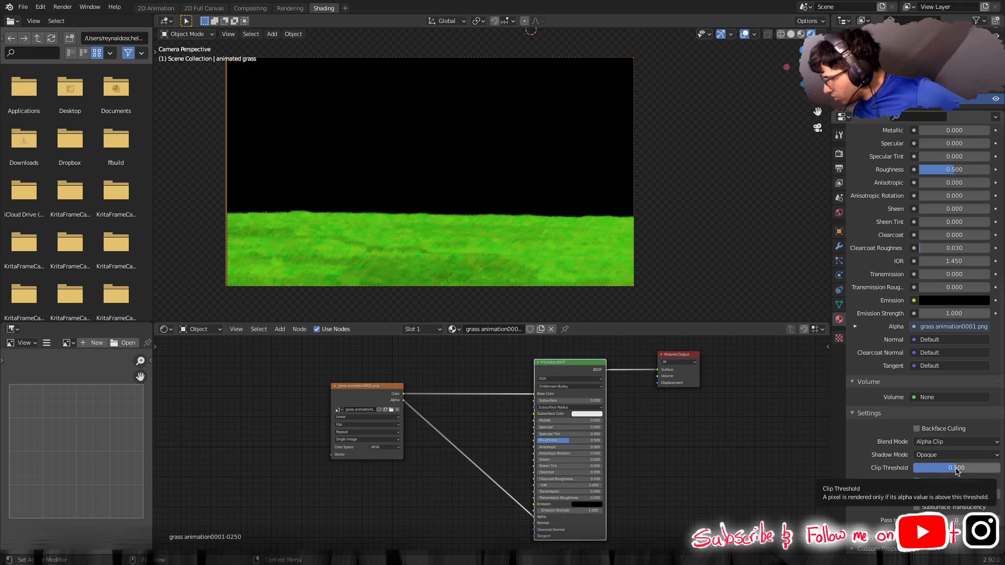
left_click_drag(957, 470, 915, 468)
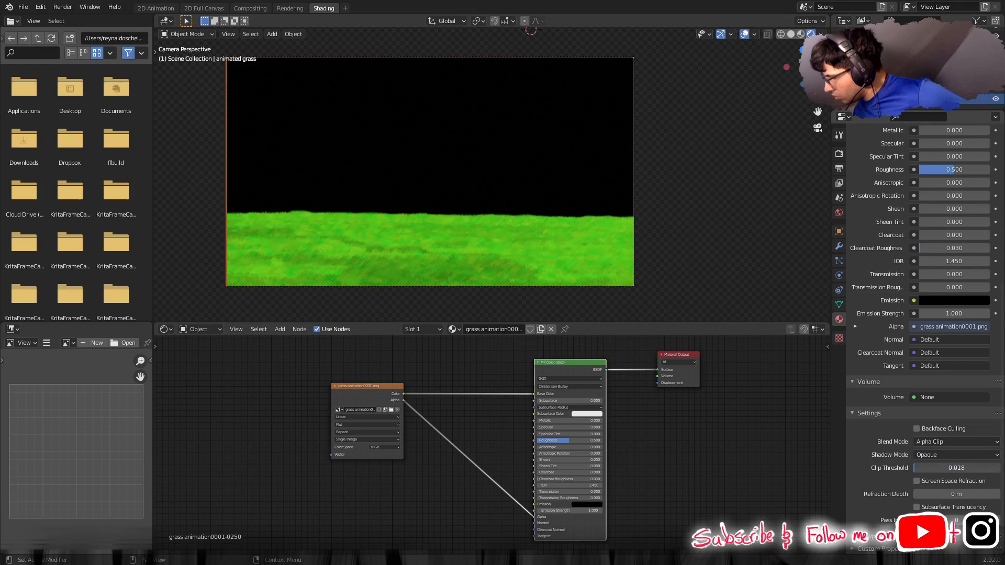
left_click(946, 470)
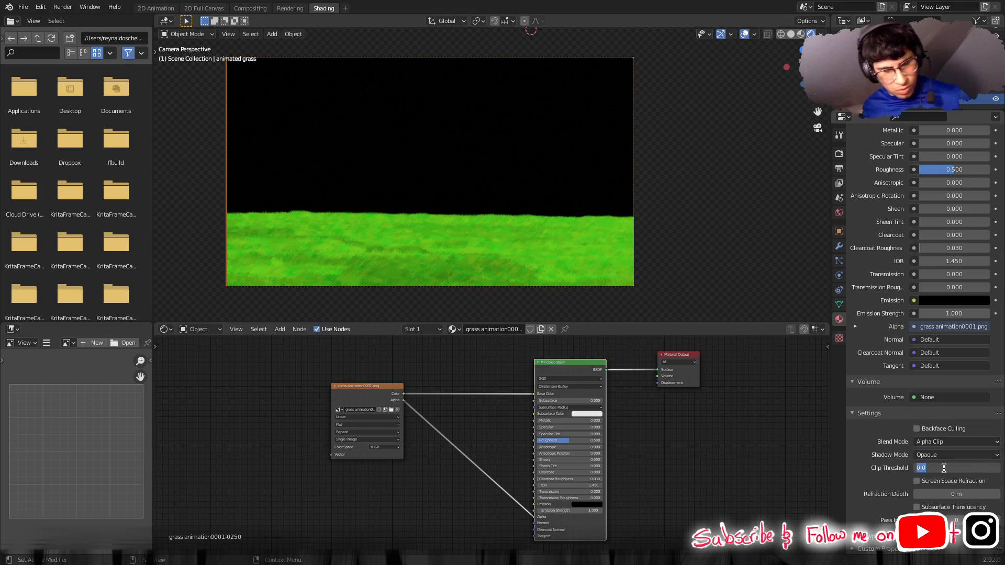
type(".5")
key("Return")
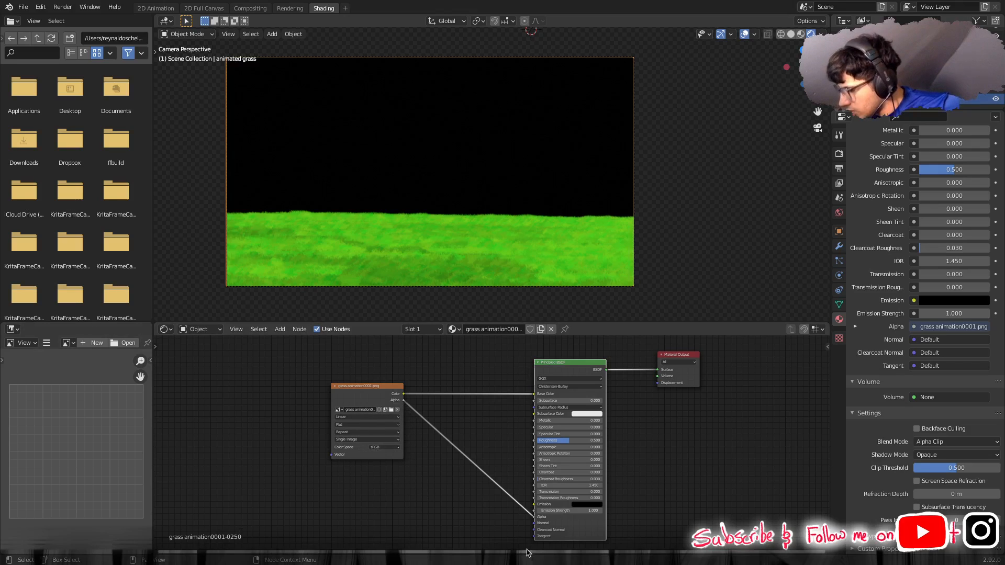
Set the source of the grass material's Image Texture node to Image Sequence.
left_click(371, 443)
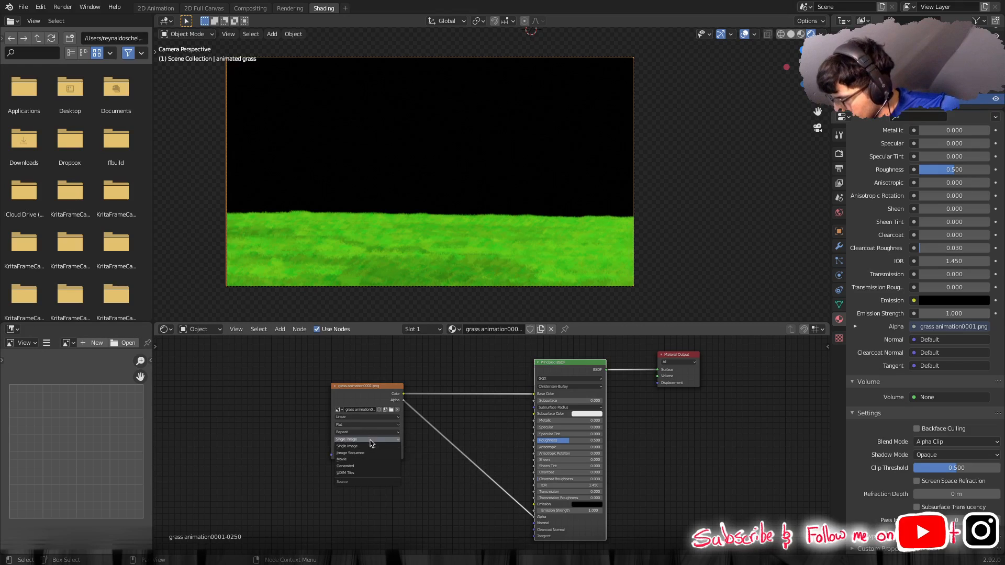
left_click(368, 454)
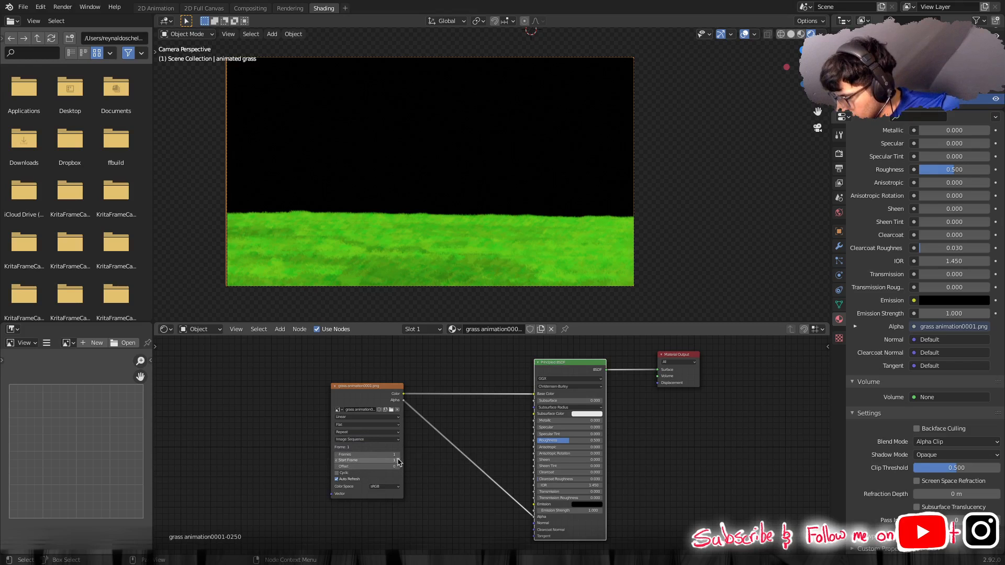
left_click(398, 487)
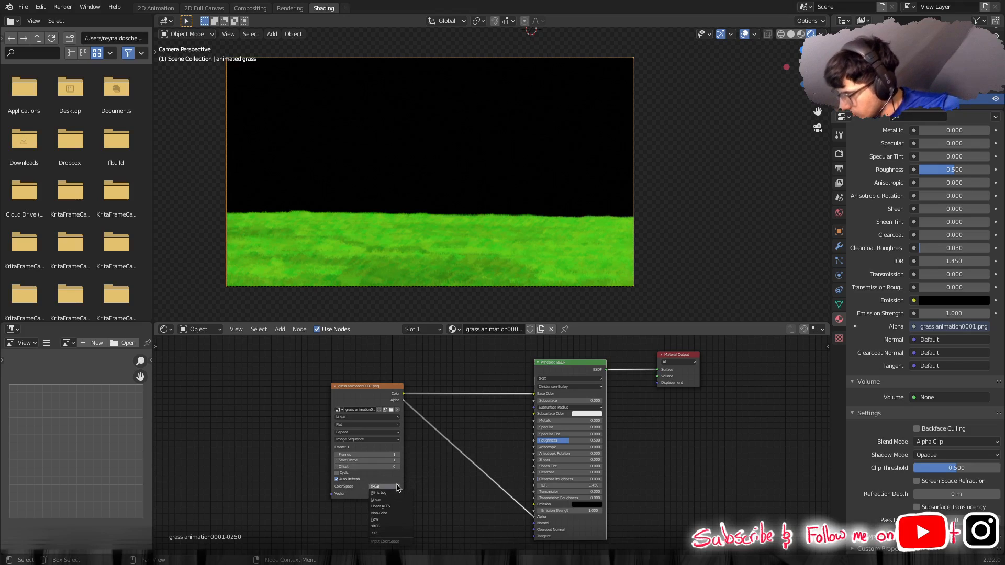
left_click(451, 482)
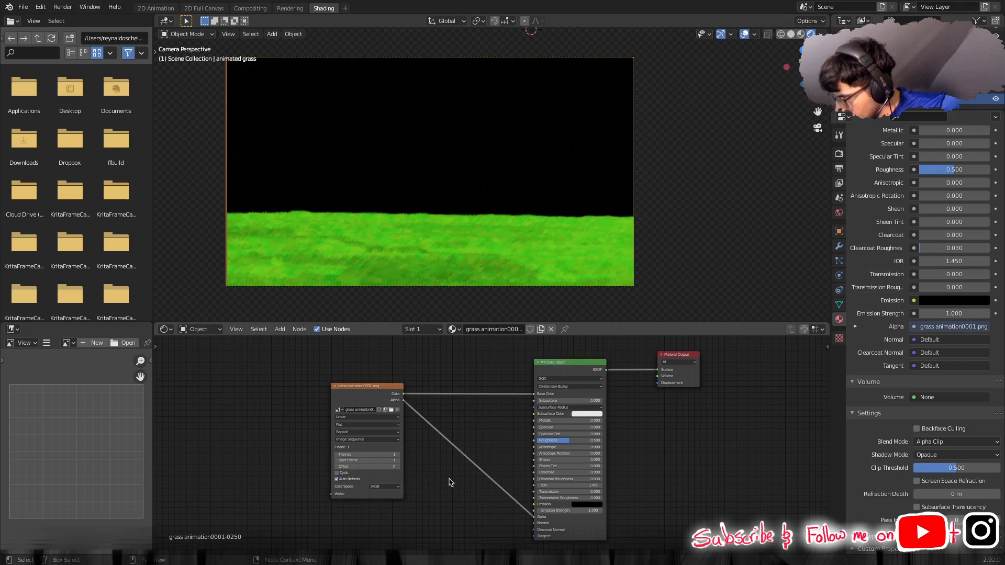
left_click(369, 425)
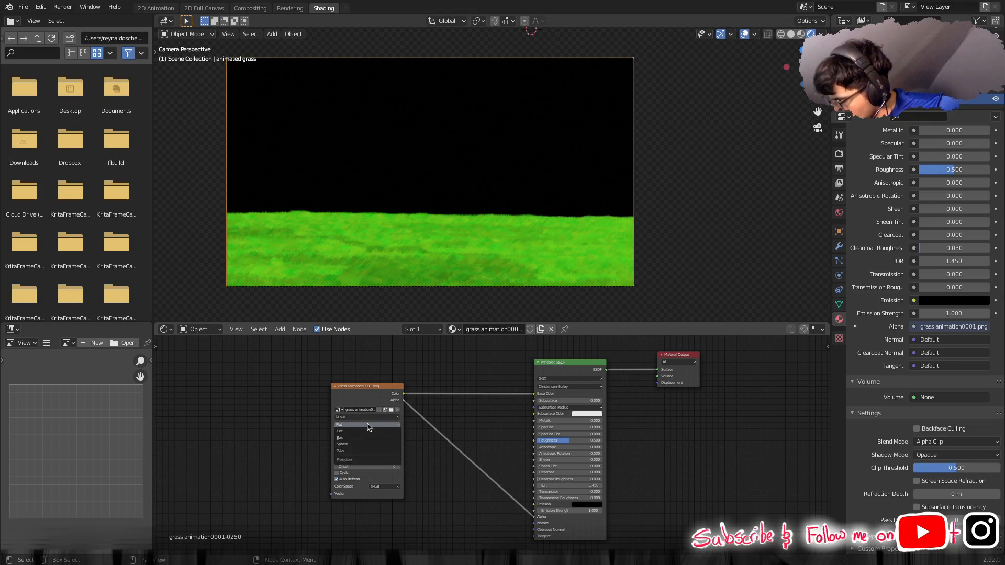
left_click(369, 426)
left_click(370, 417)
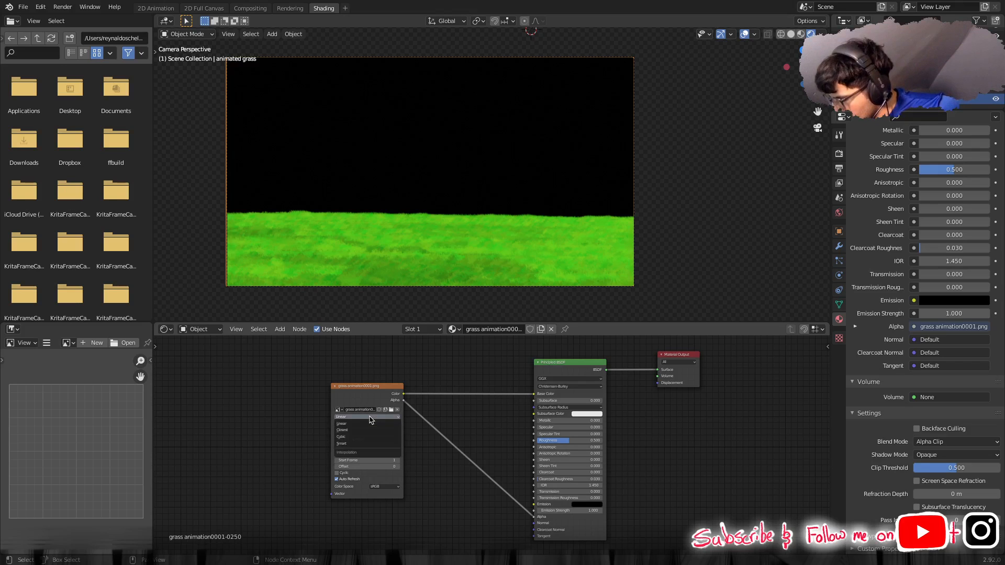
left_click(369, 417)
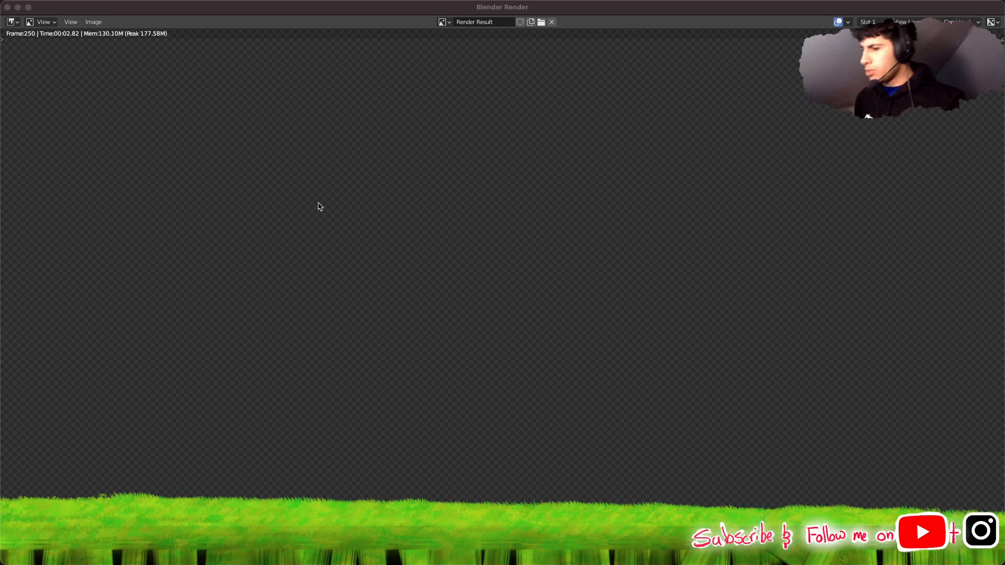
Close the finished grass render and review the output file format and color settings.
left_click(8, 7)
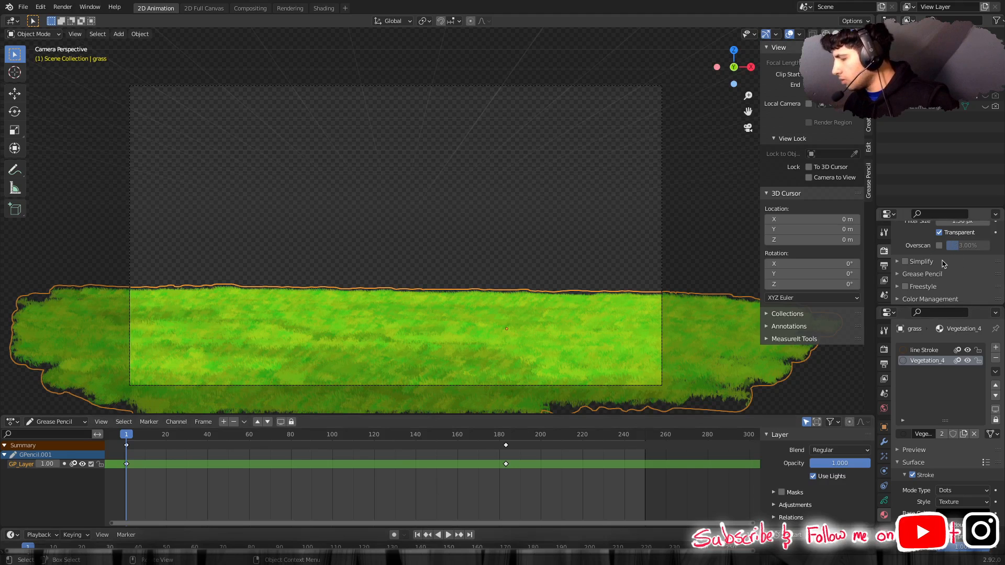
left_click(885, 267)
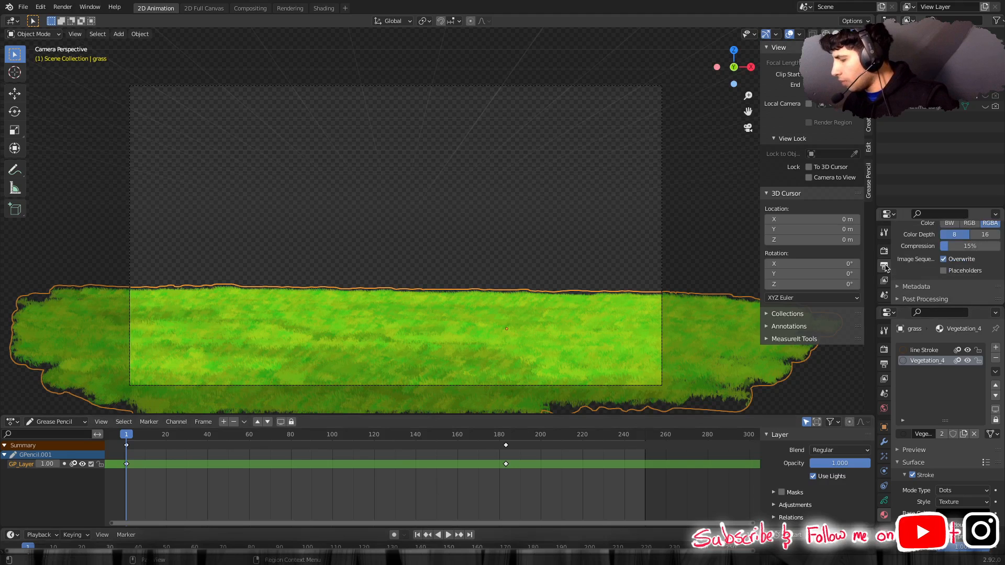
scroll(944, 262, "up", 1)
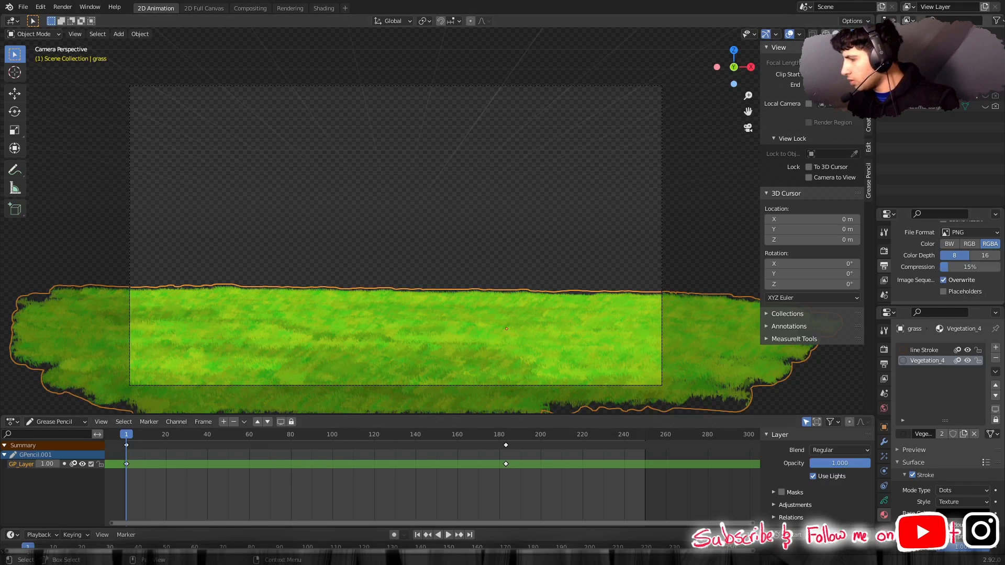
Hide the original grass object and unhide the animated grass plane.
key("h")
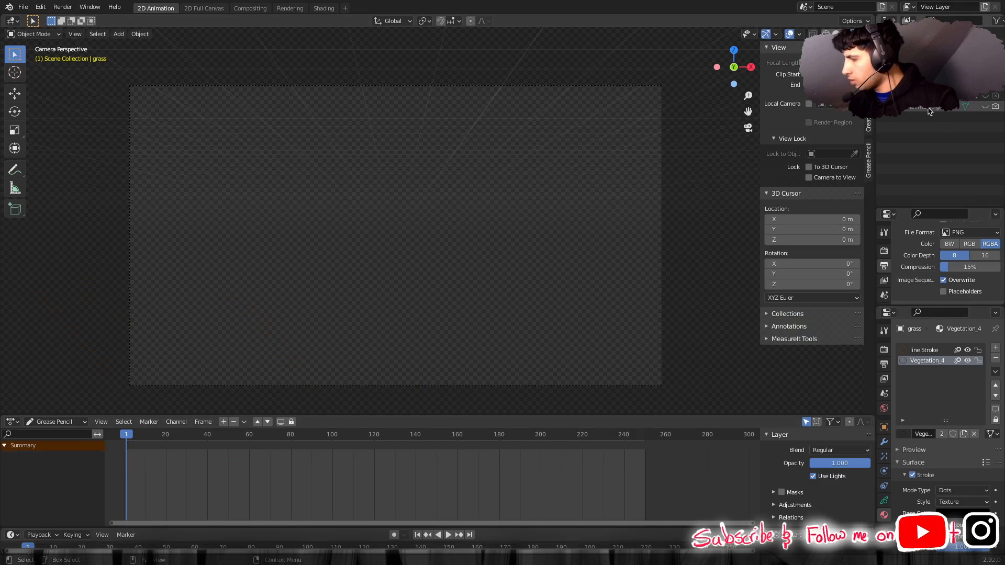
left_click(986, 107)
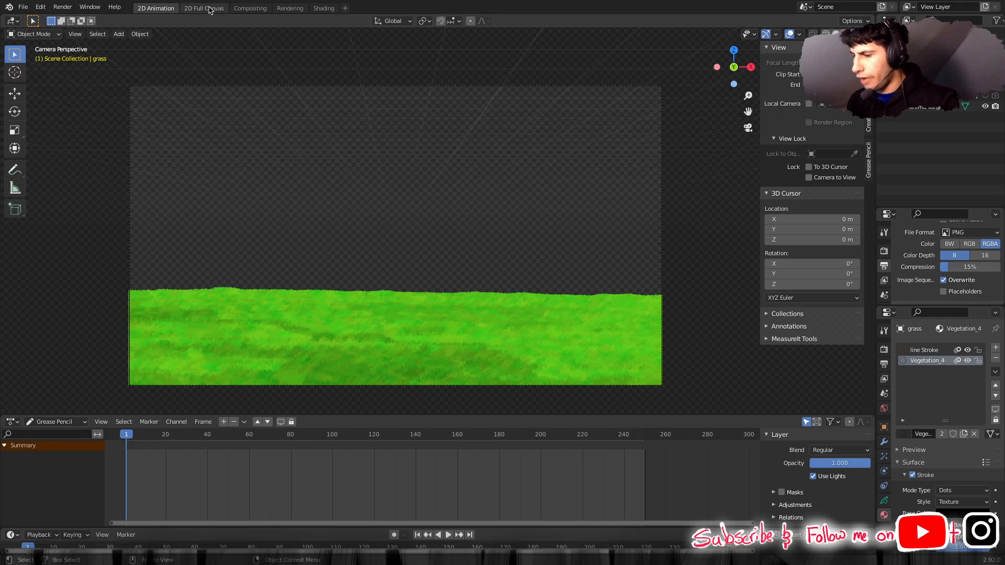
Select the animated grass plane in the Shading workspace and check the images available to its Image Texture node.
left_click(324, 8)
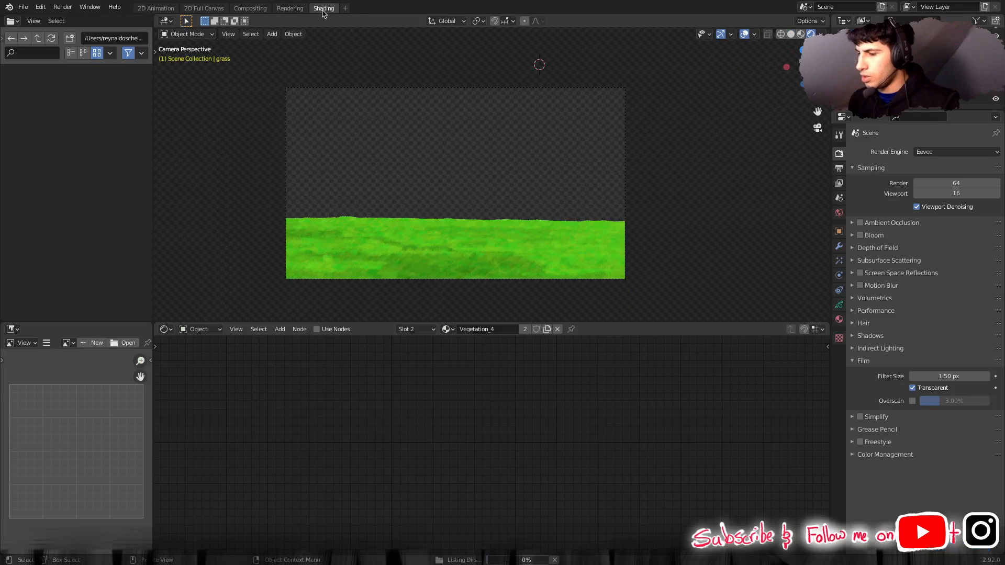
left_click(456, 236)
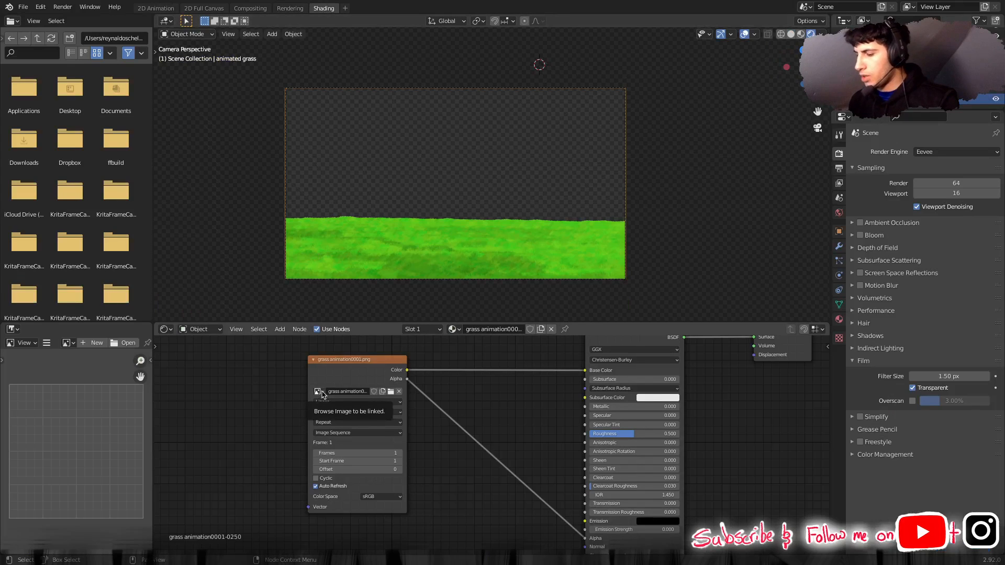
left_click(320, 391)
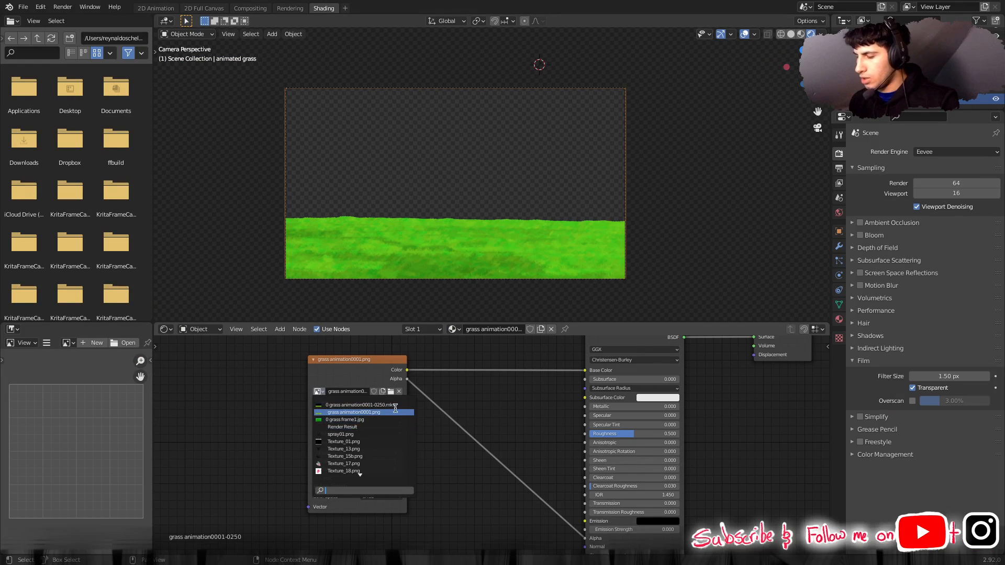
left_click(465, 462)
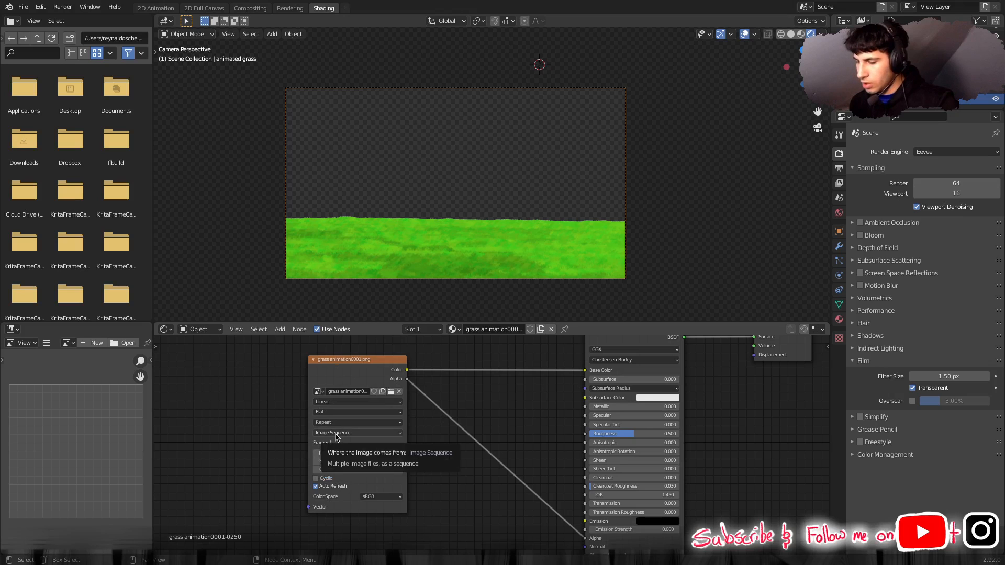
Switch the Image Texture node's source to Single Image and back to Image Sequence.
scroll(335, 438, "up", 3)
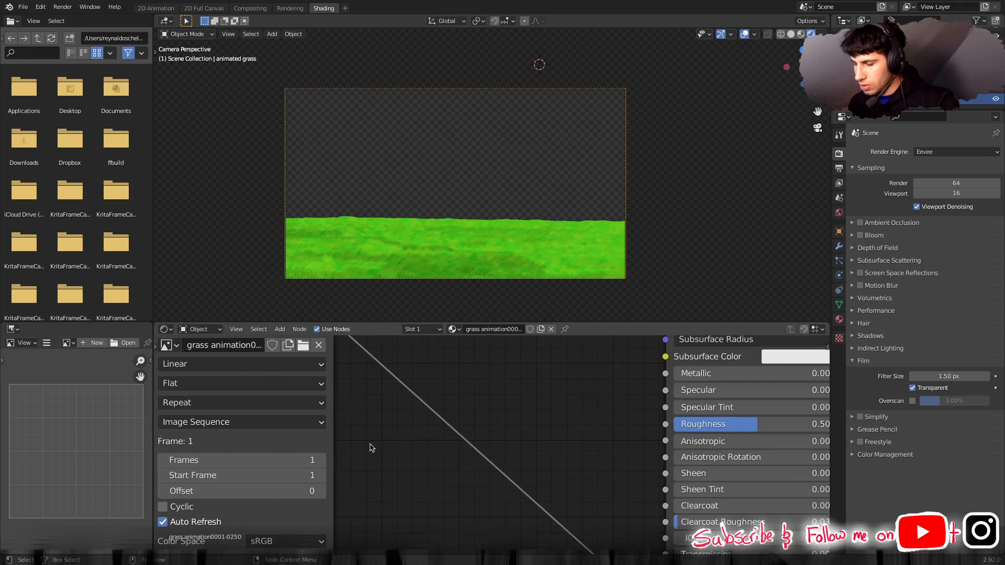
scroll(370, 447, "left", 5)
left_click(355, 417)
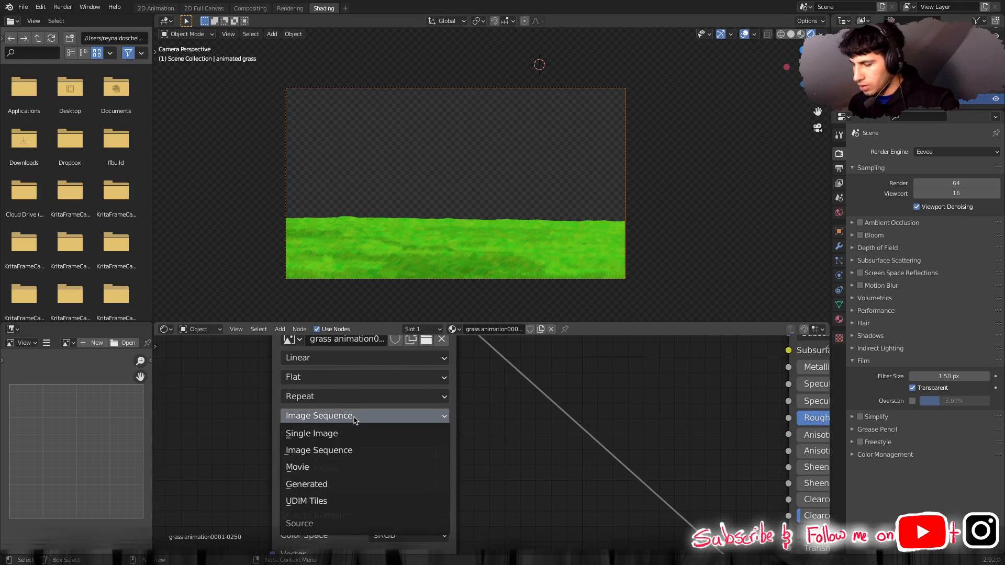
left_click(345, 434)
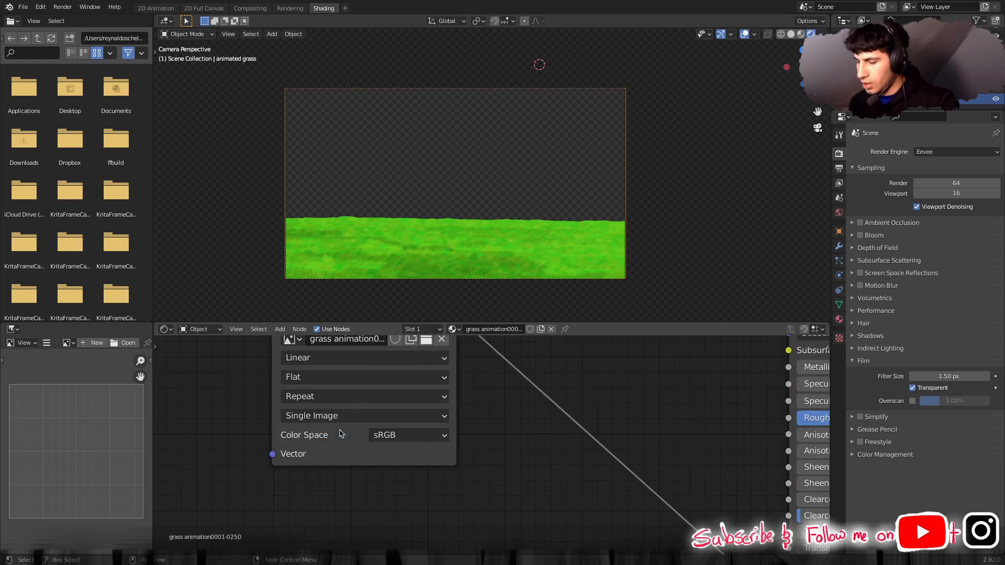
left_click(341, 418)
left_click(331, 452)
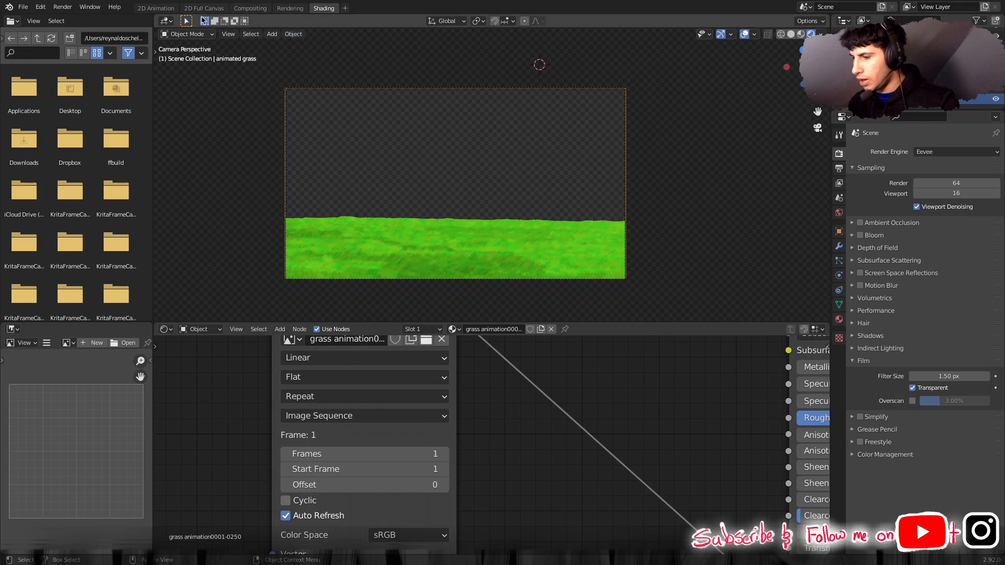
Return to the 2D Animation workspace and unhide the tree in front of the animated grass plane.
left_click(158, 9)
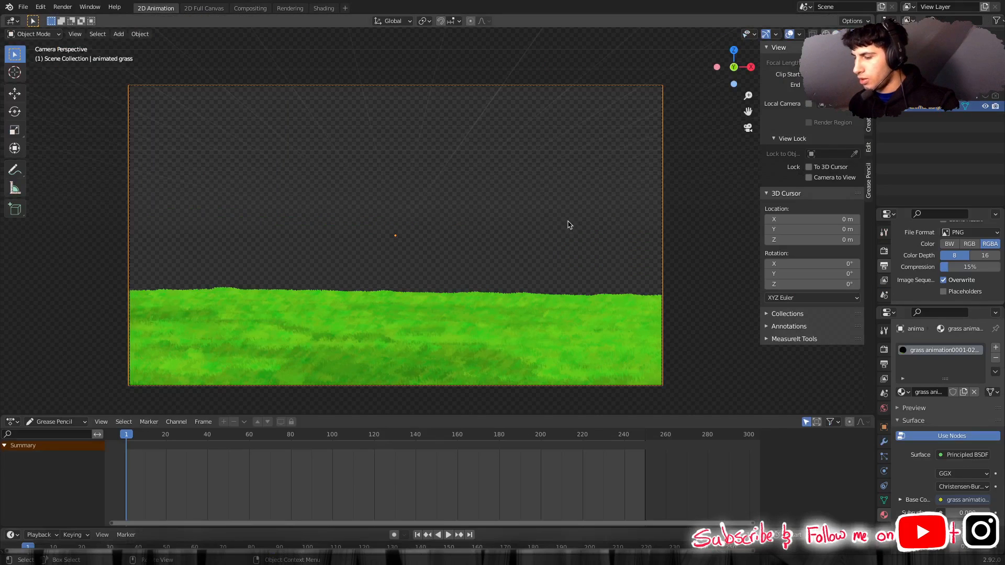
middle_click_drag(557, 221, 498, 221)
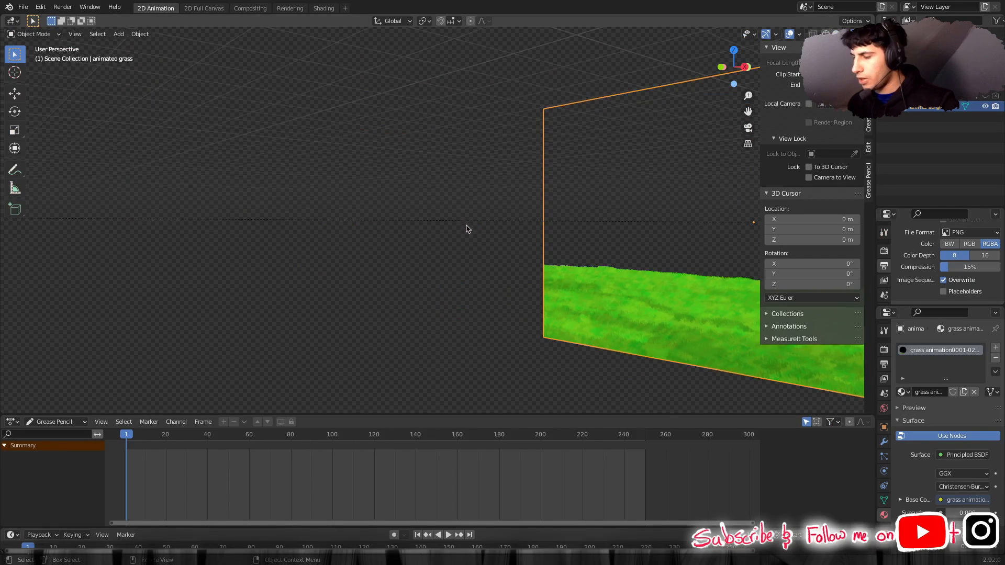
scroll(467, 229, "down", 3)
scroll(471, 227, "up", 2)
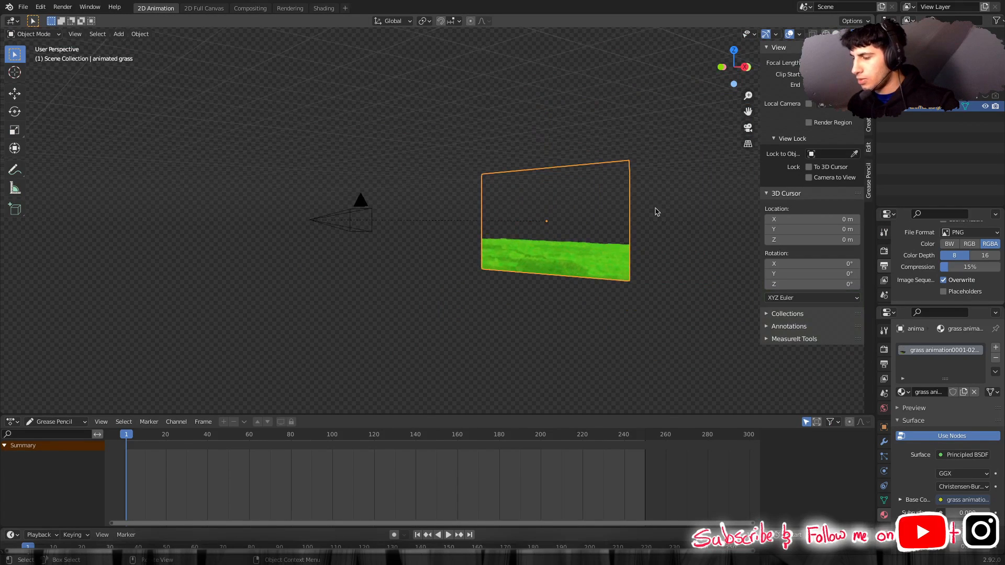
left_click(985, 96)
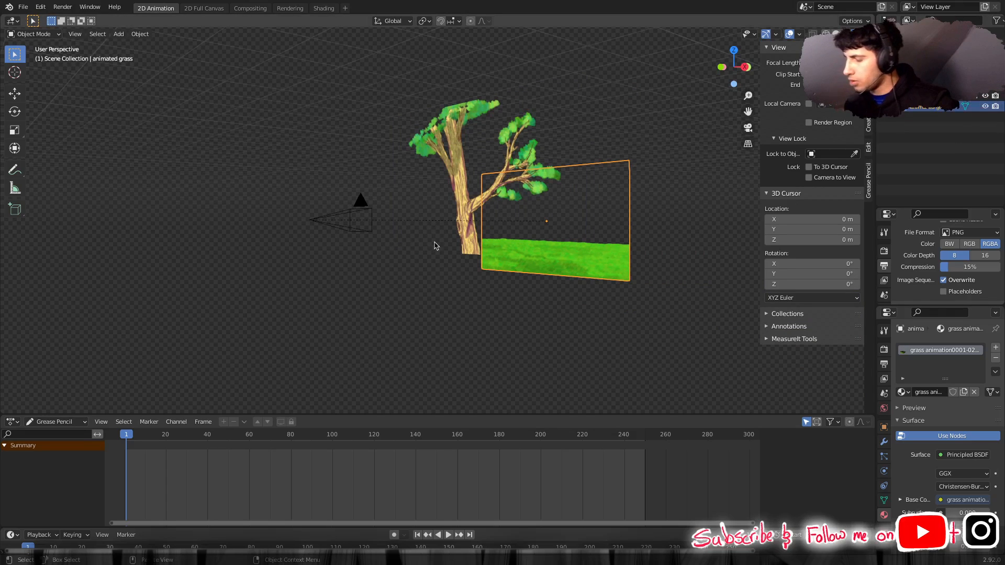
Go to frame 97, inspect the tree and grass plane from the side, and return to the camera view.
left_click(326, 437)
middle_click_drag(460, 296, 425, 325)
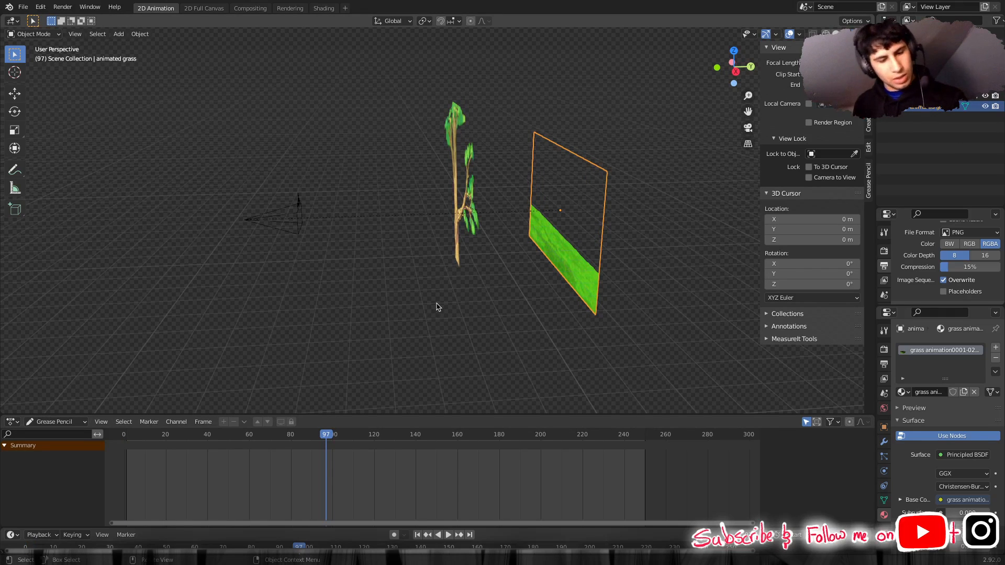
key("KP_0")
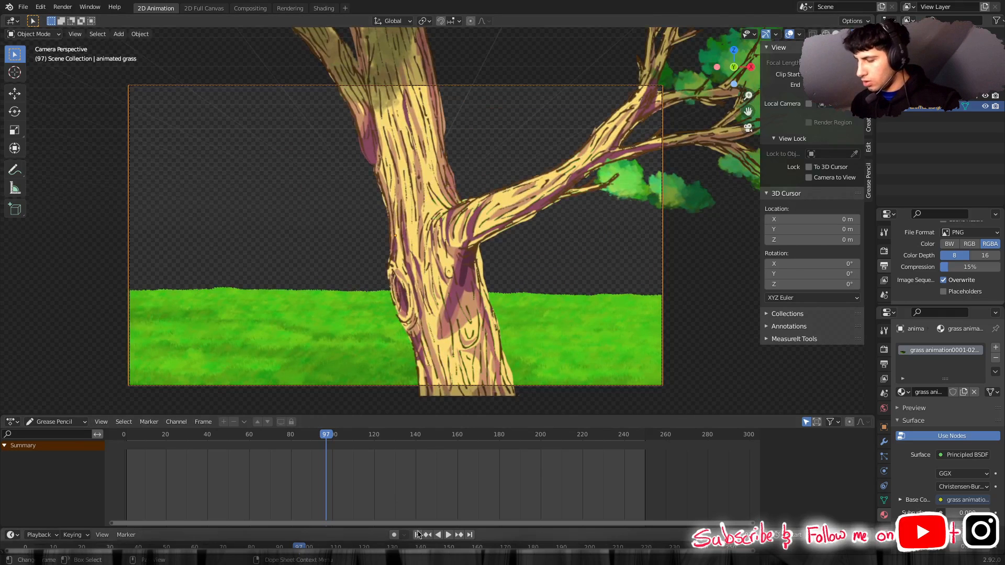
Play the animation from frame 1 through the camera to check the tree against the grass, and return to frame 1.
left_click(428, 535)
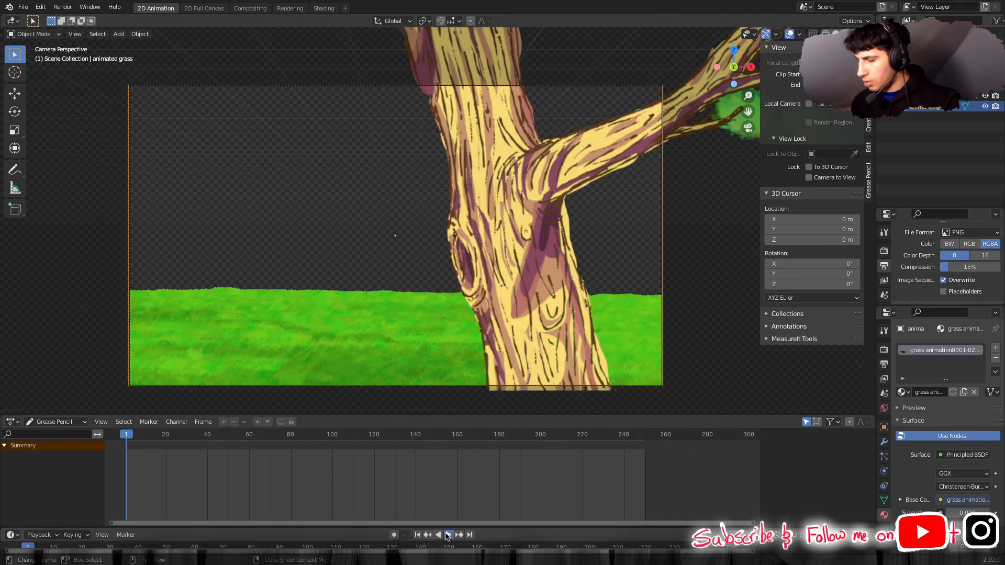
left_click(447, 534)
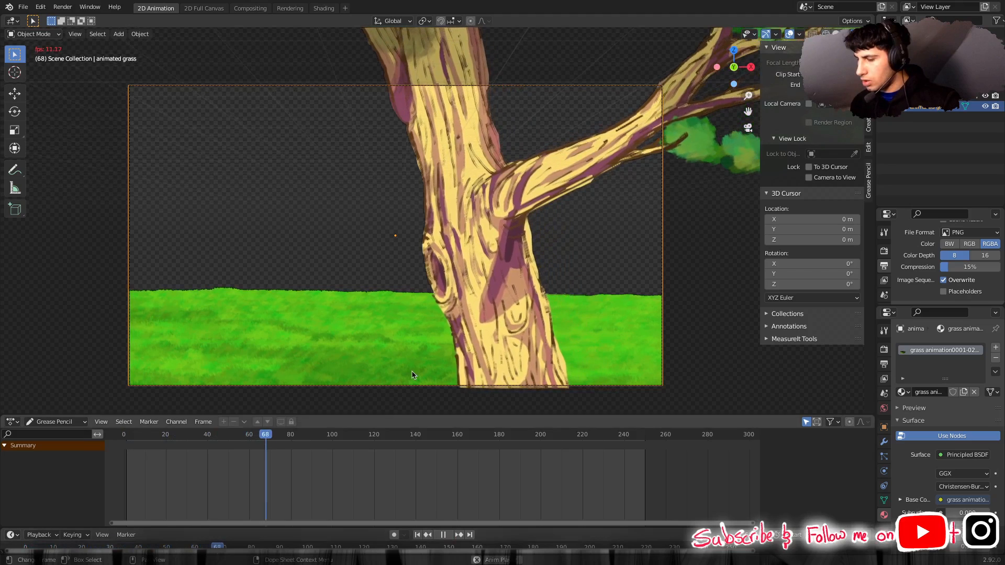
left_click(446, 536)
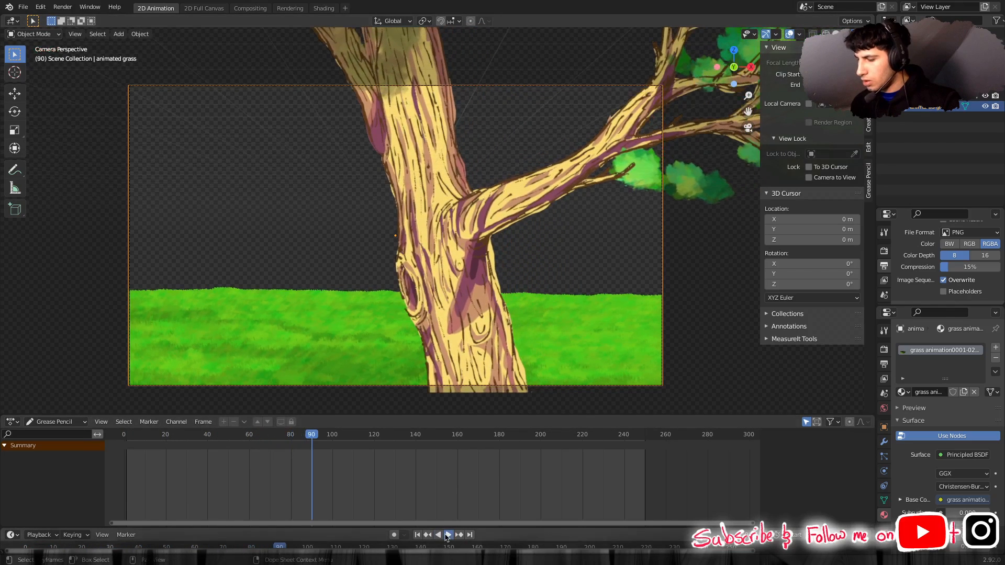
left_click(446, 538)
left_click(446, 538)
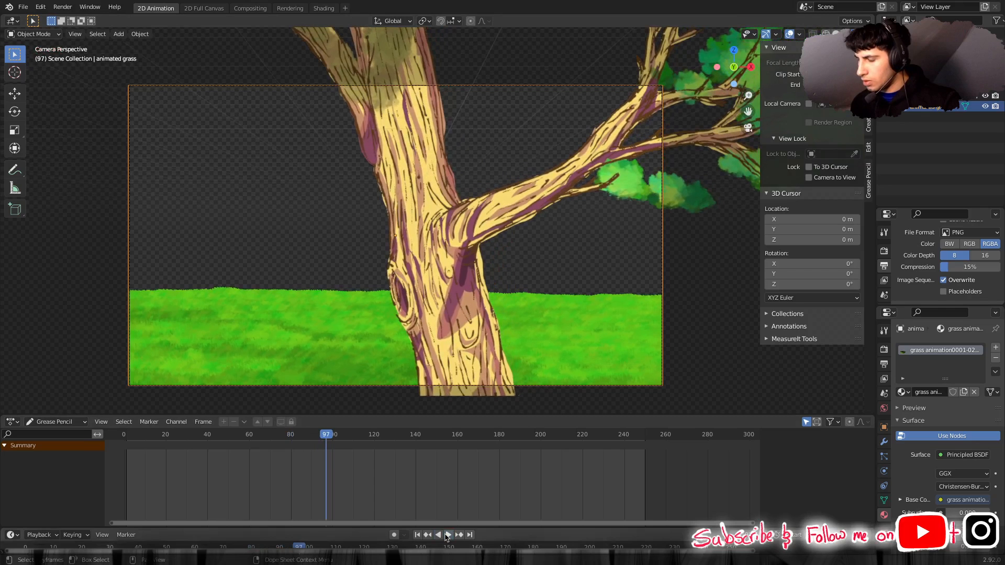
left_click(417, 535)
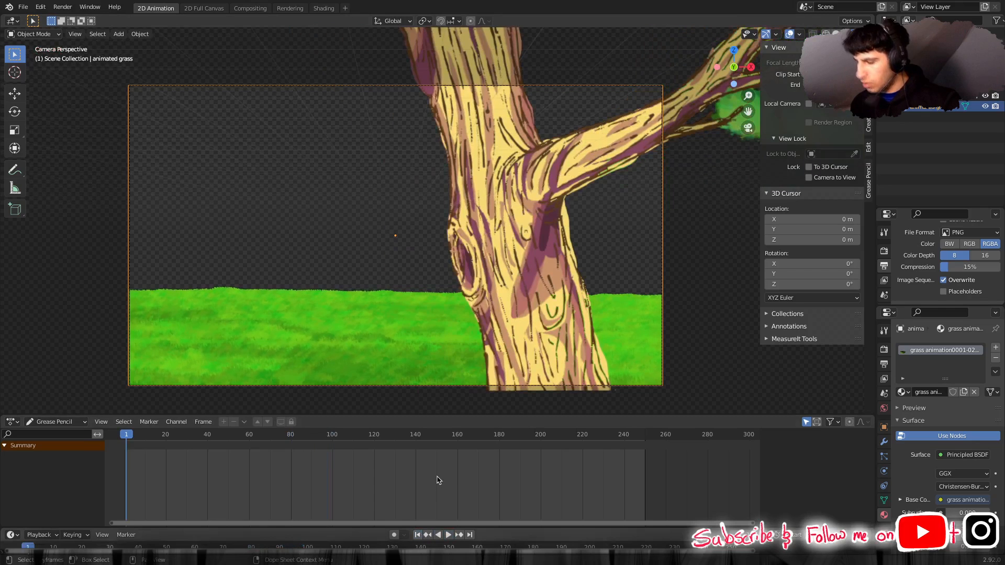
Step forward from frame 1 to frame 3 and back to frame 1 to compare the grass between frames.
key("Right")
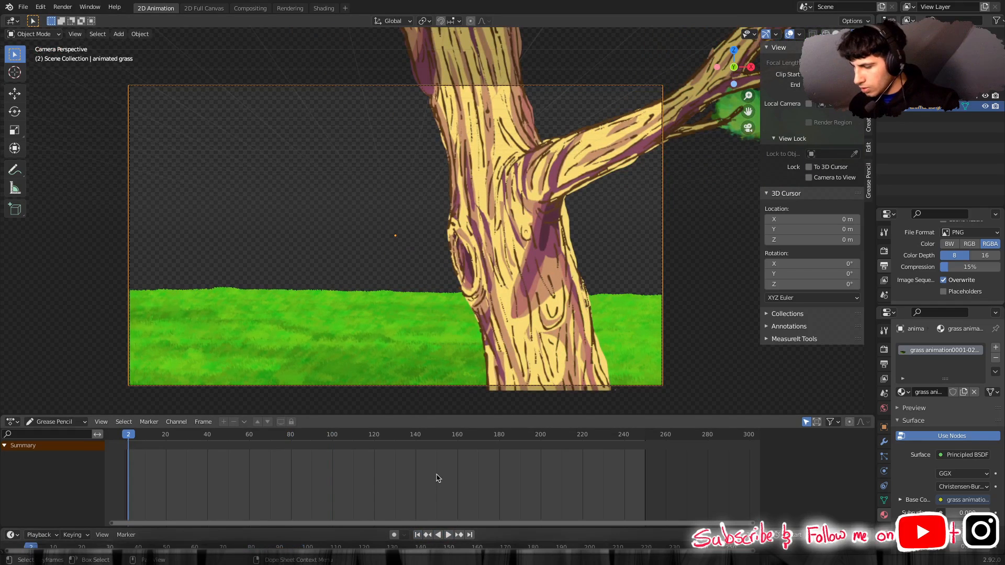
key("Right")
key("Left")
key("Left")
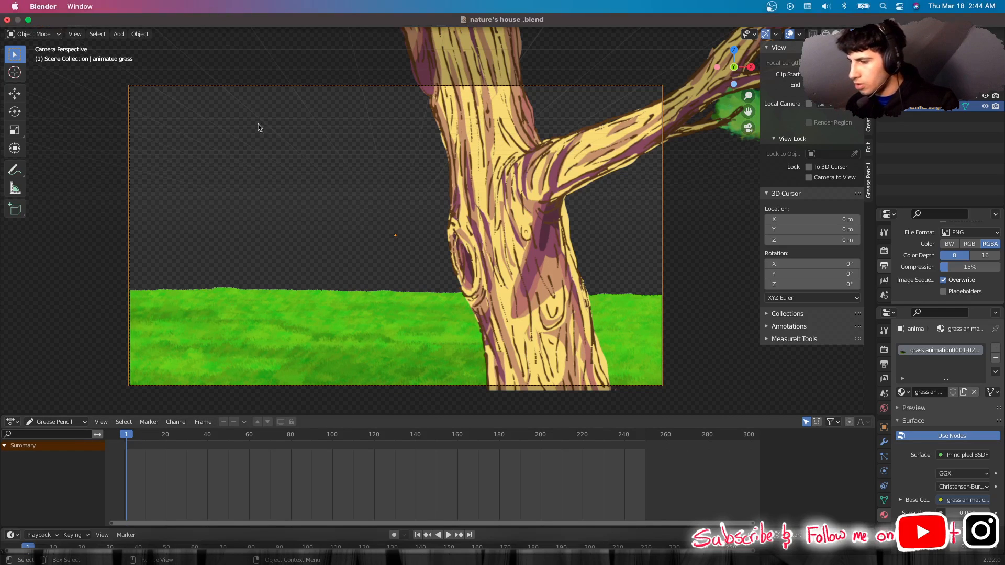
Switch to the Shading workspace and reselect grass animation0001.png as the Image Texture node's image.
left_click(323, 8)
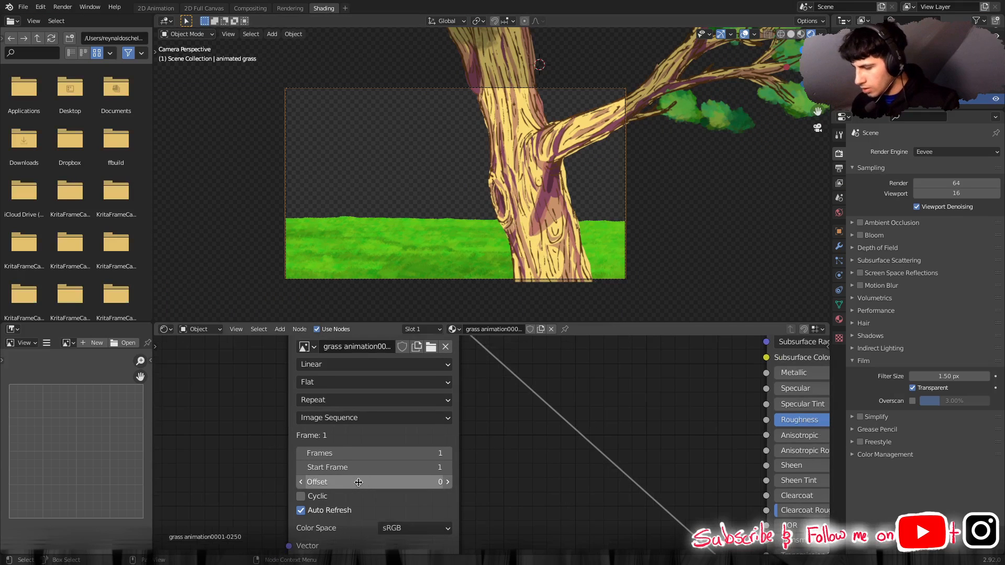
scroll(360, 483, "down", 1)
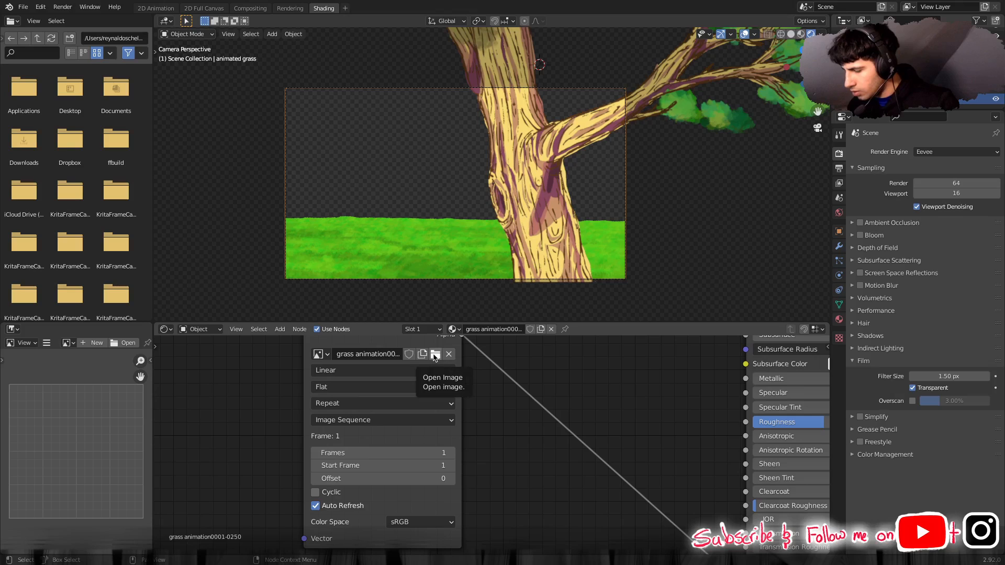
left_click(326, 355)
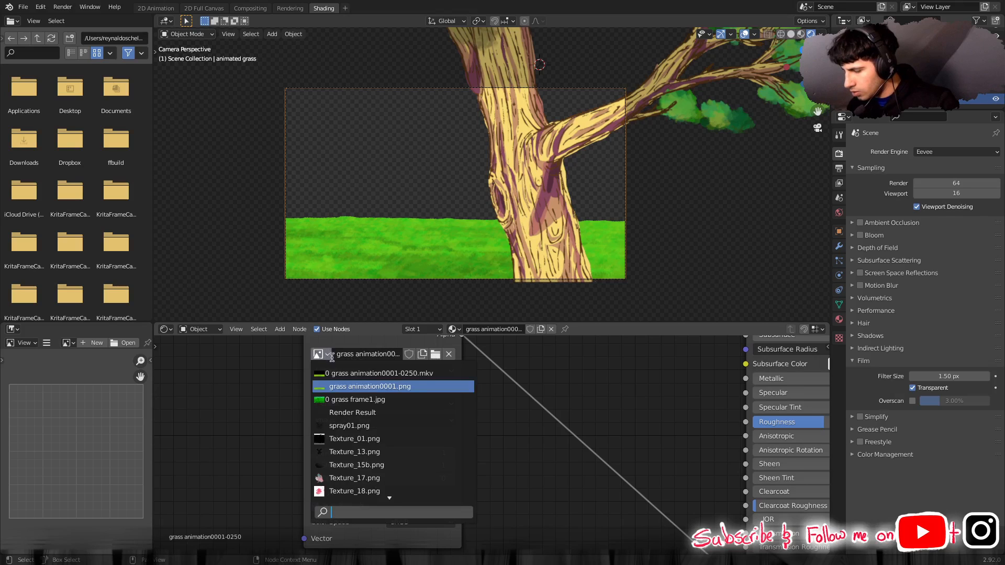
left_click(362, 388)
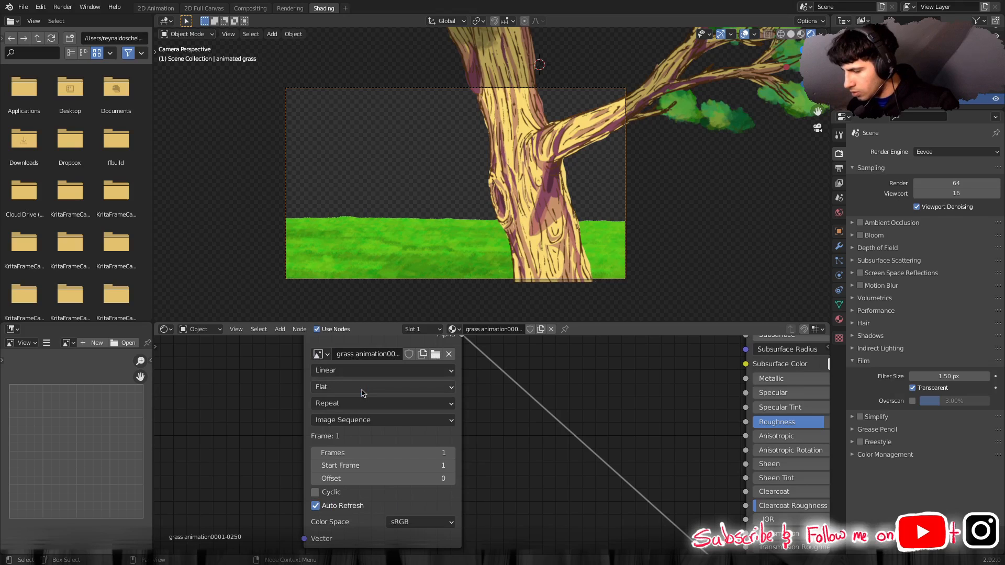
Open the Image Texture node's file browser and examine the rendered PNG frames in the grass frames folder.
left_click(435, 355)
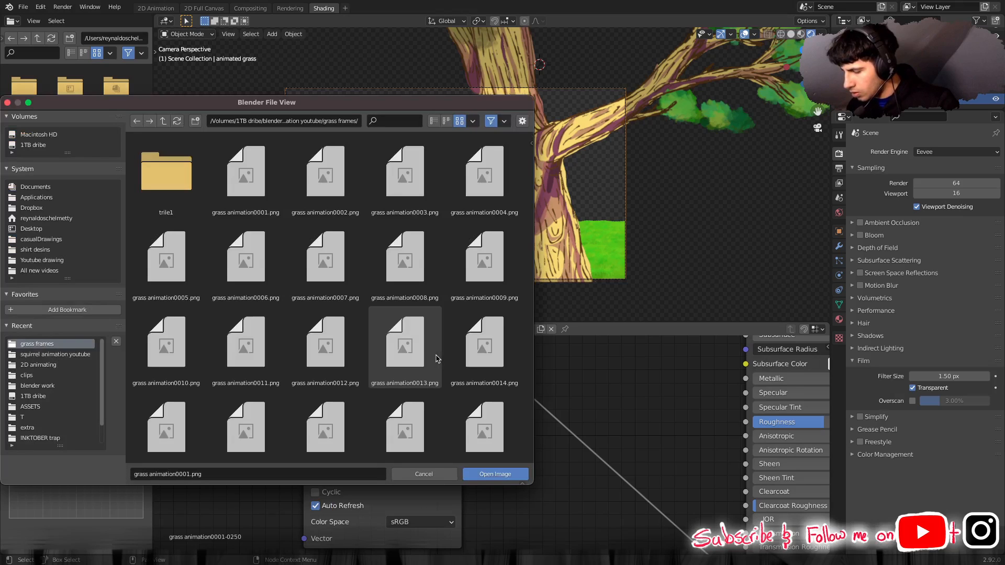
left_click(263, 192)
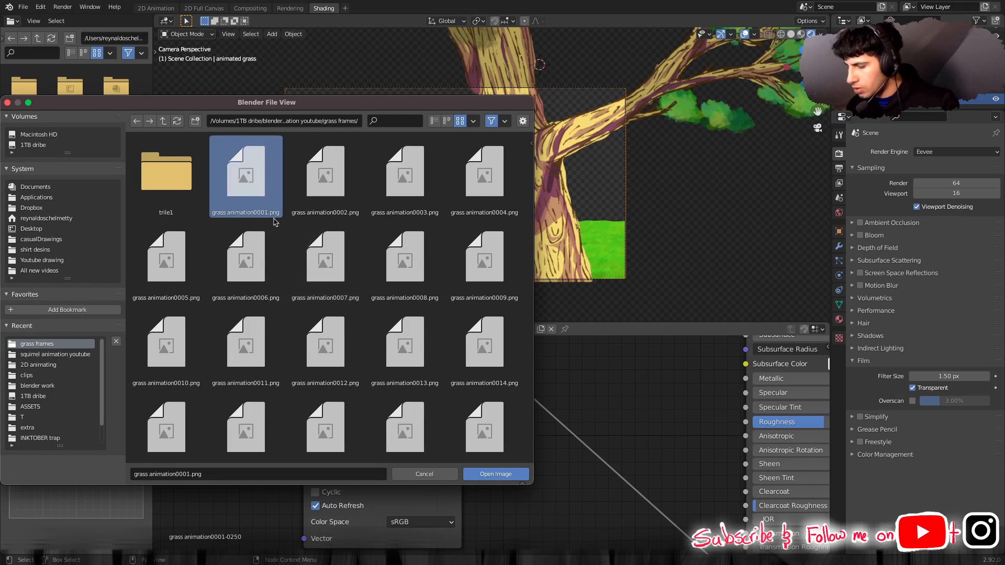
scroll(329, 313, "down", 5)
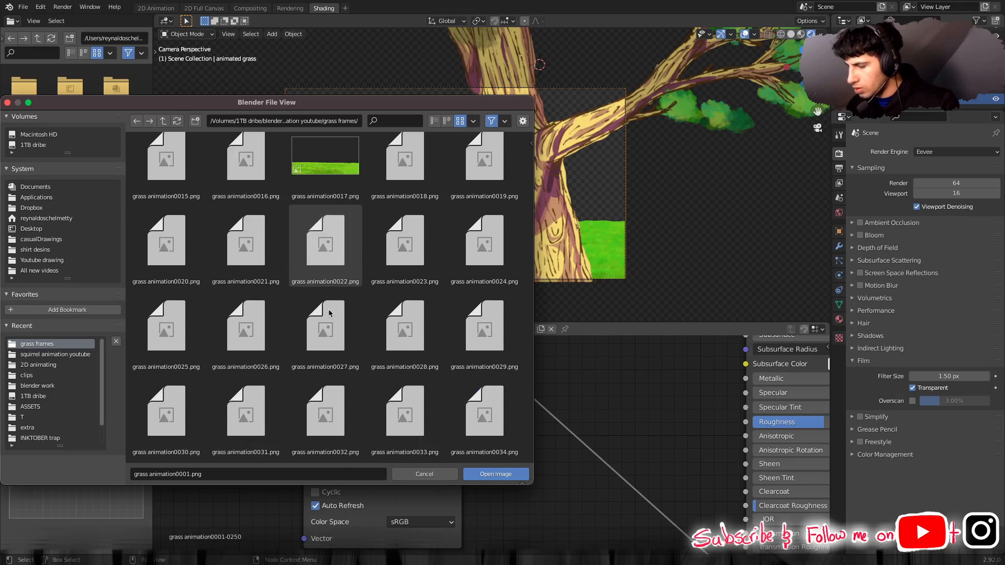
scroll(375, 332, "down", 2)
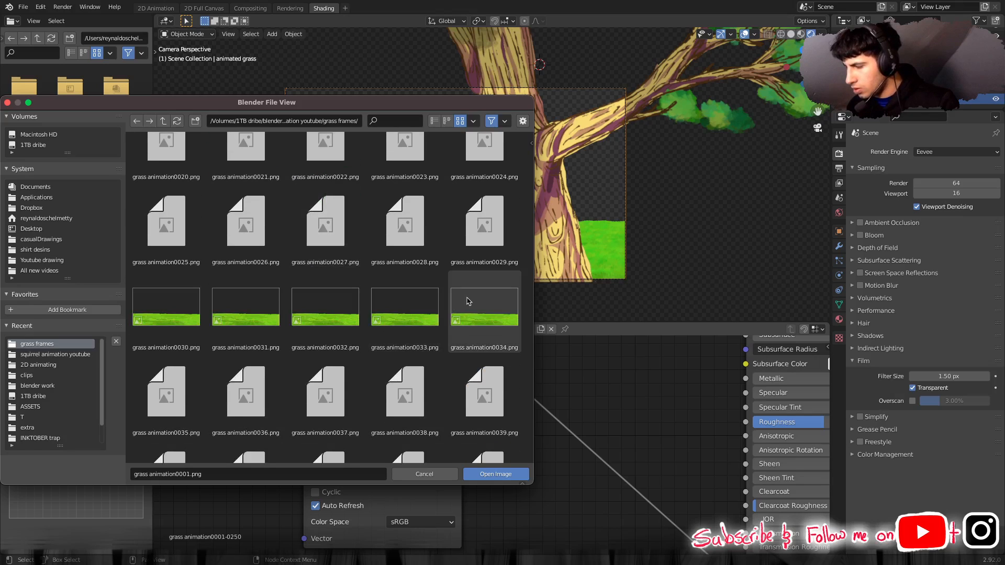
scroll(302, 321, "up", 1)
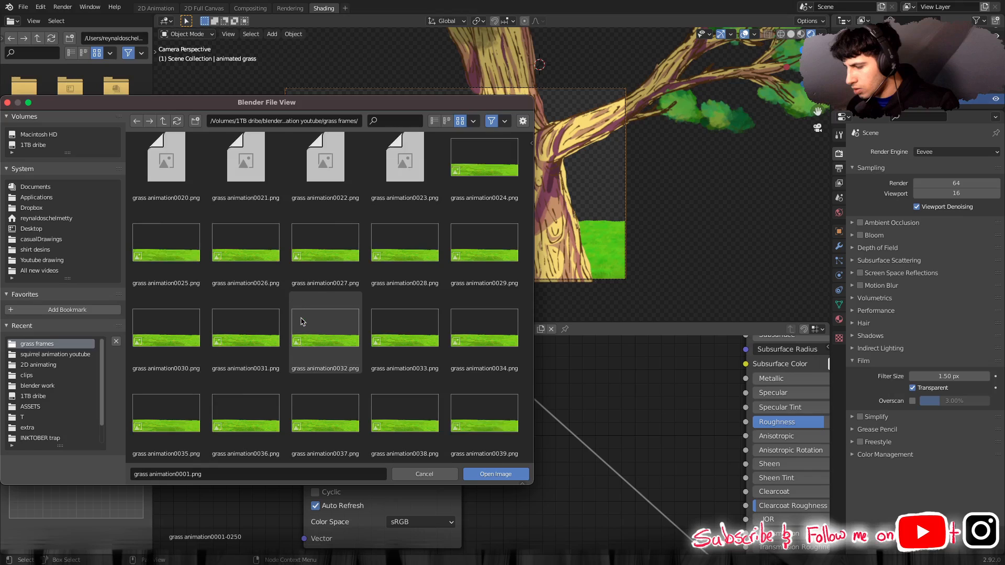
scroll(302, 321, "up", 8)
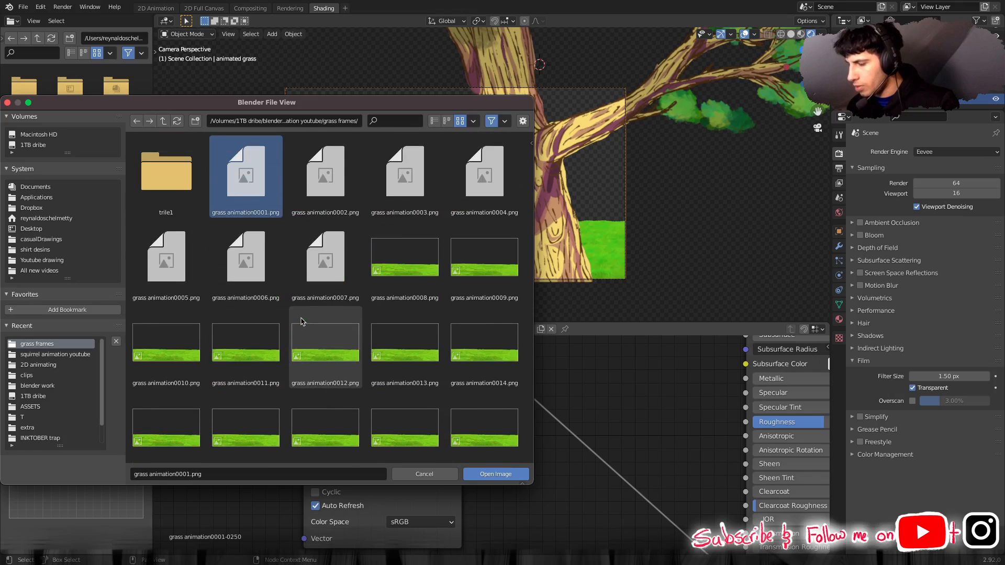
scroll(401, 314, "down", 2)
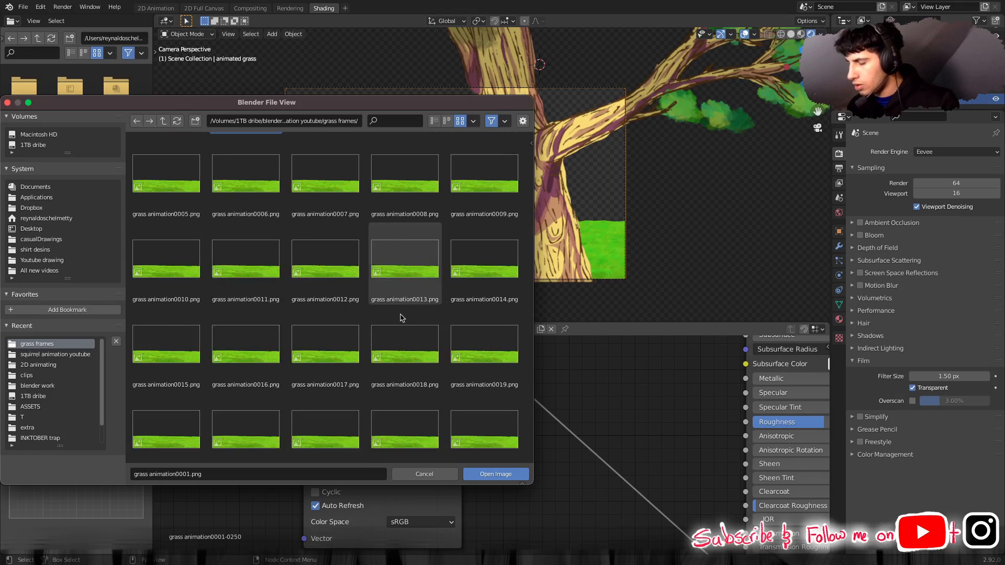
scroll(402, 317, "down", 4)
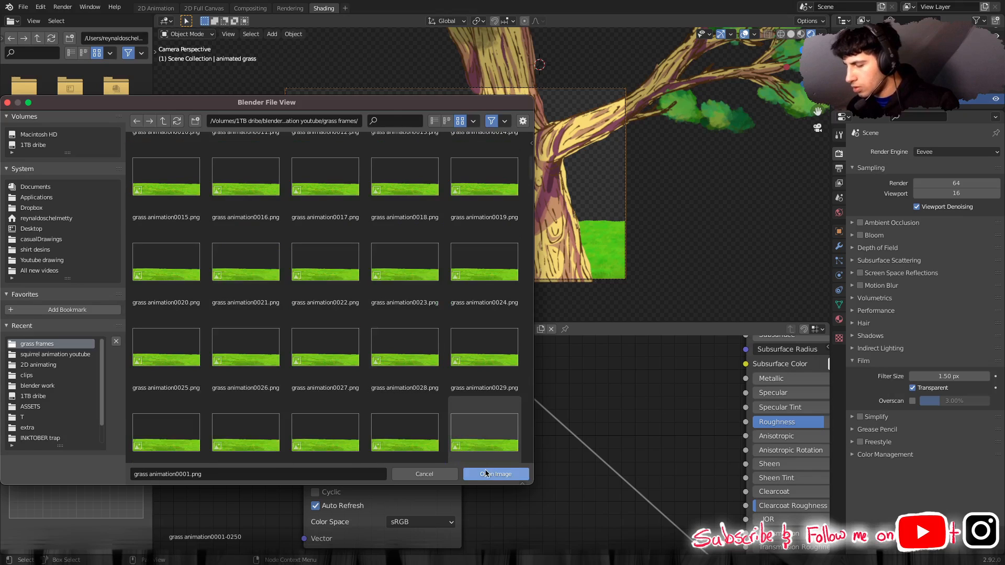
scroll(276, 283, "up", 2)
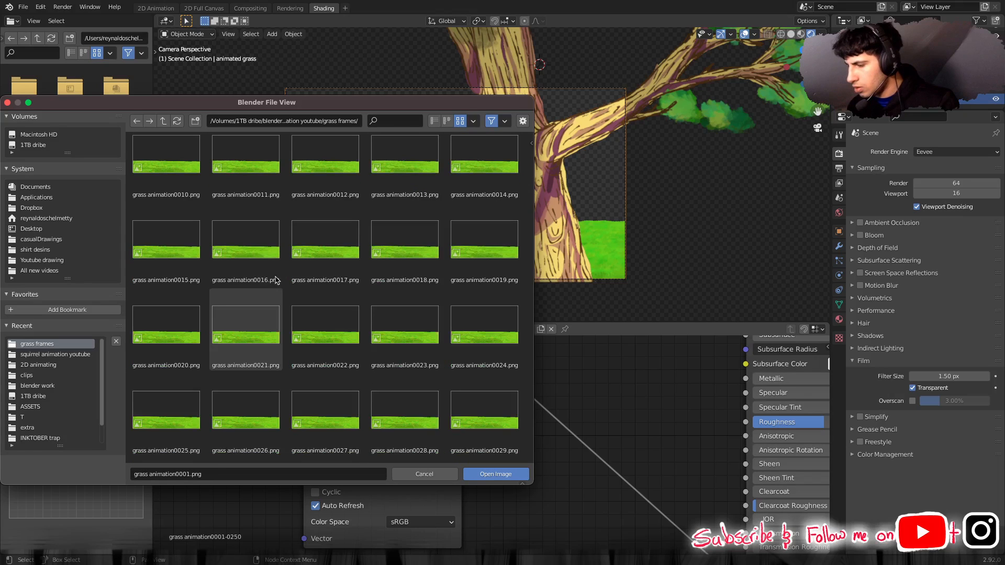
scroll(276, 282, "up", 4)
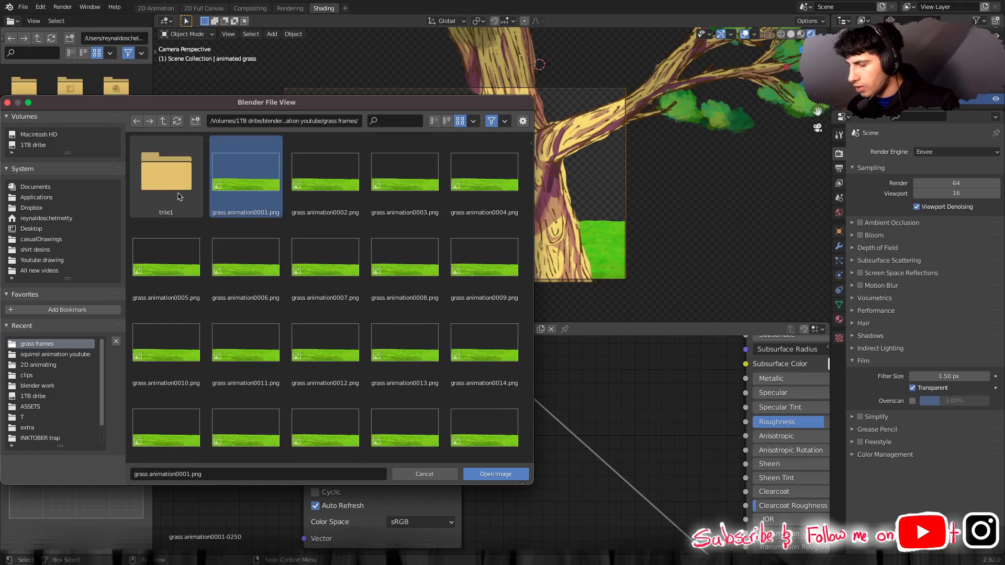
Delete the trile1 folder from grass frames and load all the grass animation PNG frames into the Image Texture node.
right_click(179, 189)
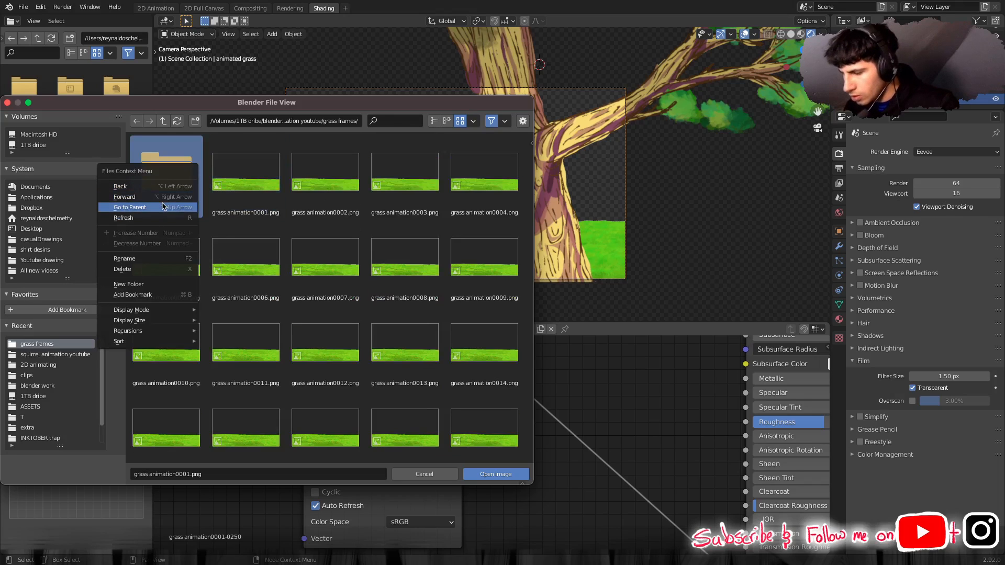
left_click(154, 268)
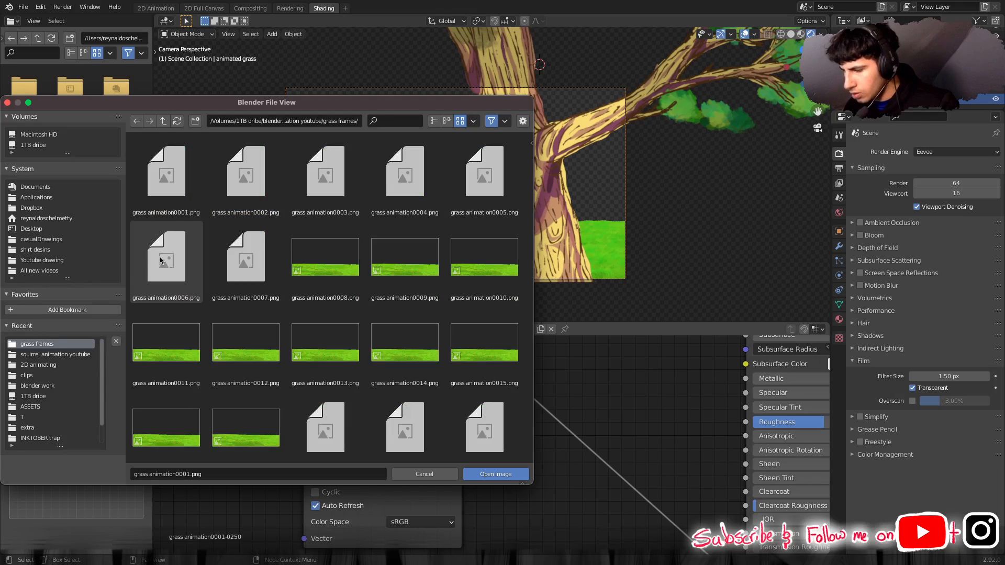
left_click(184, 191)
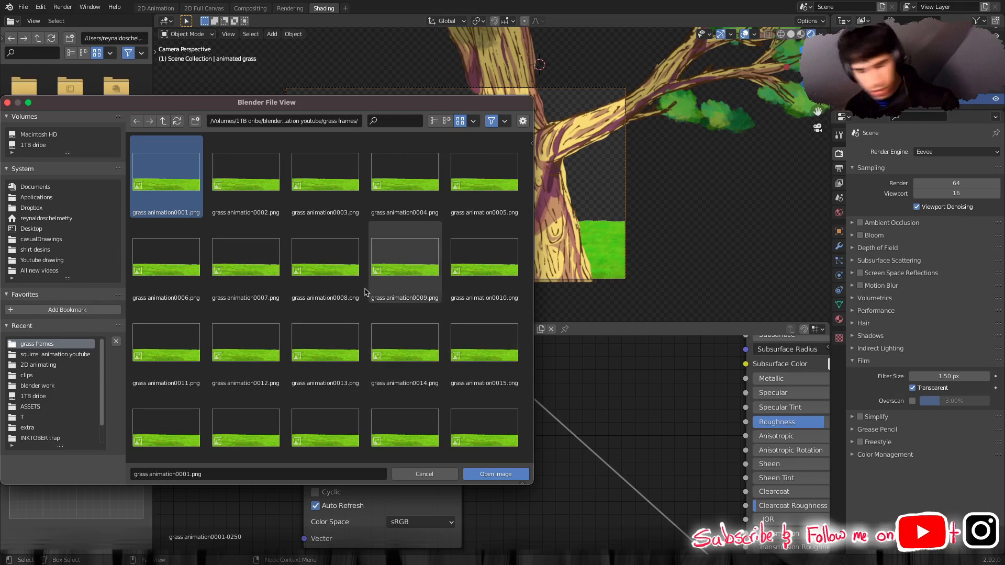
key("a")
left_click(513, 475)
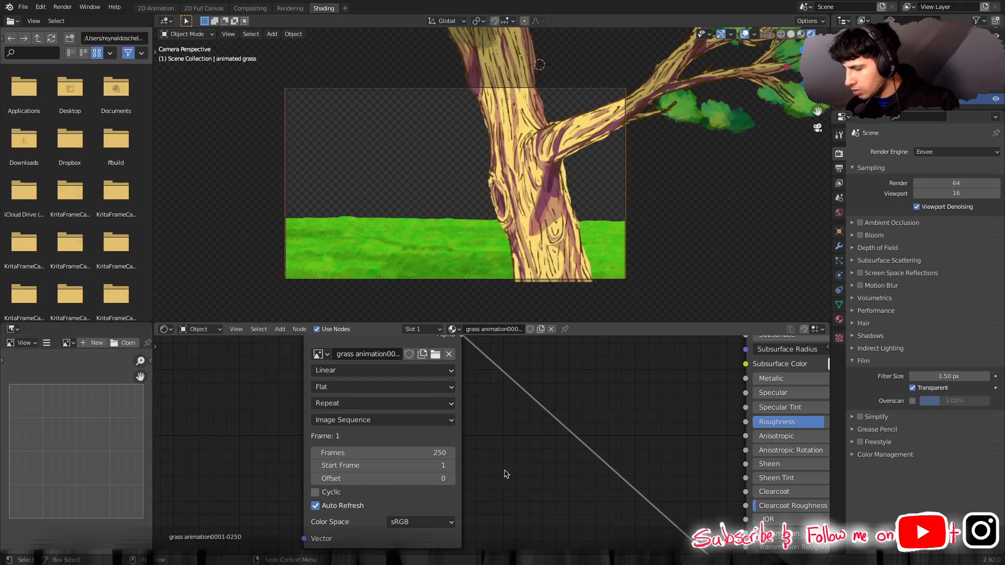
left_click(326, 356)
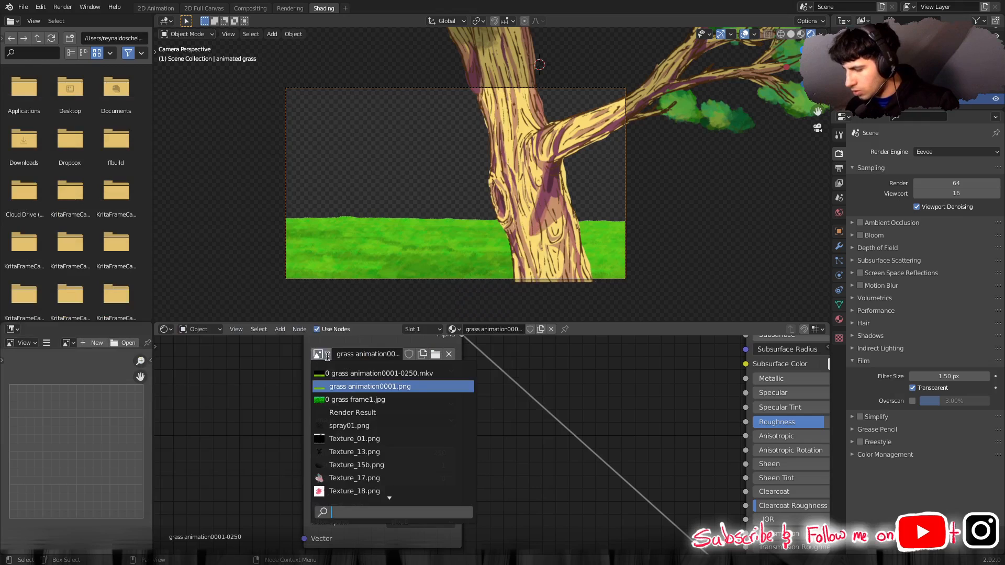
scroll(395, 421, "down", 5)
scroll(394, 421, "down", 1)
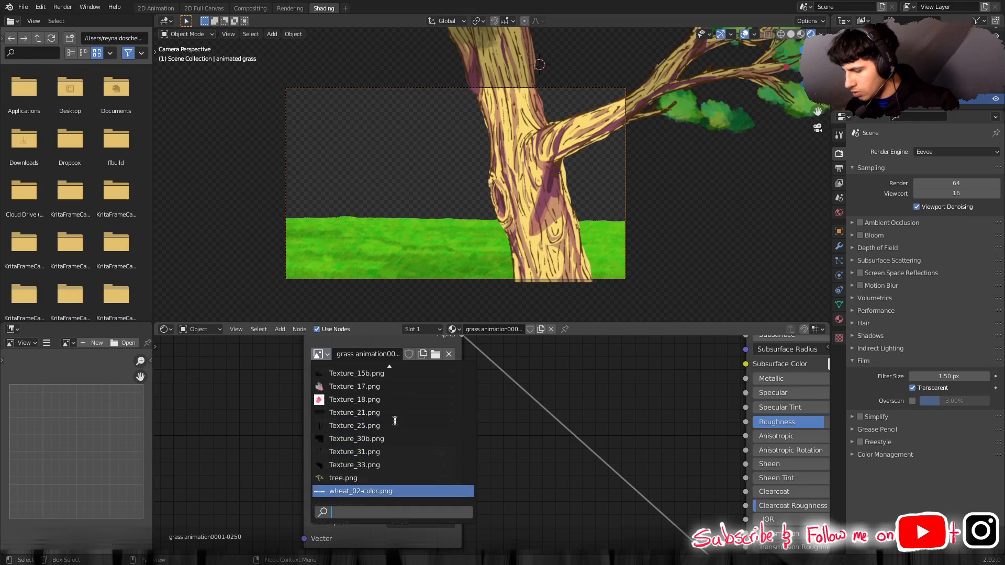
scroll(395, 421, "up", 7)
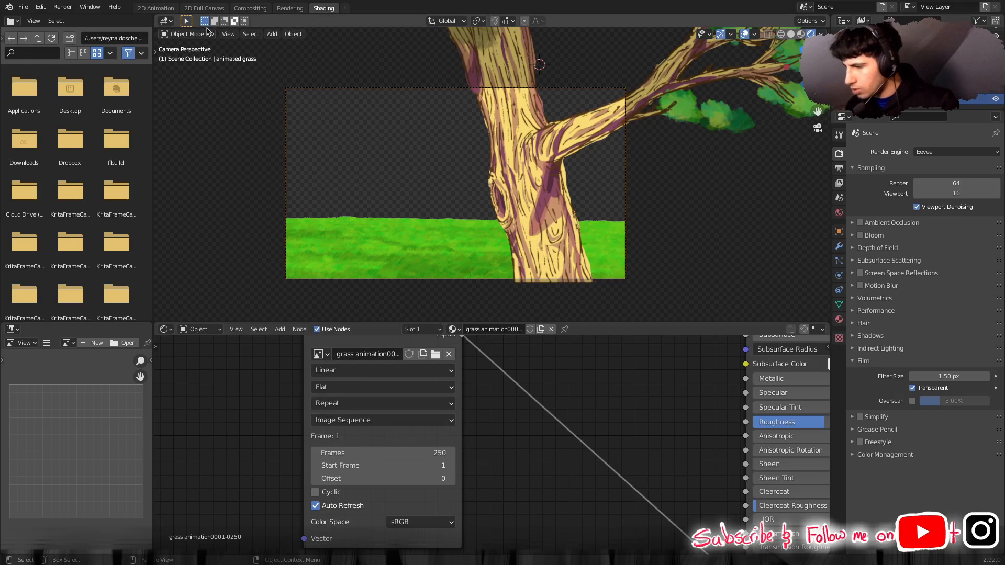
Return to the 2D Animation workspace and play the animation from frame 1 to check the grass sequence.
left_click(155, 8)
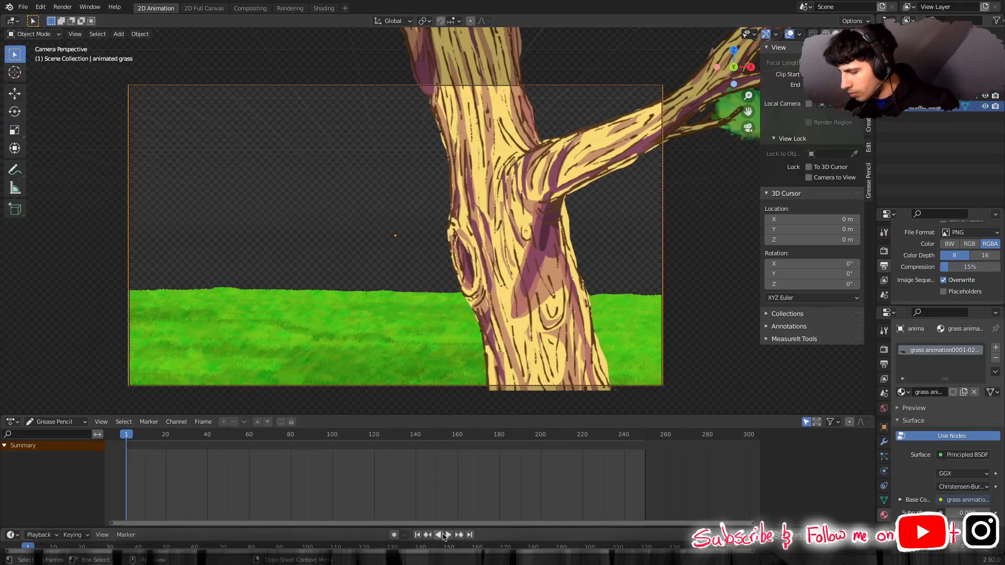
left_click(446, 535)
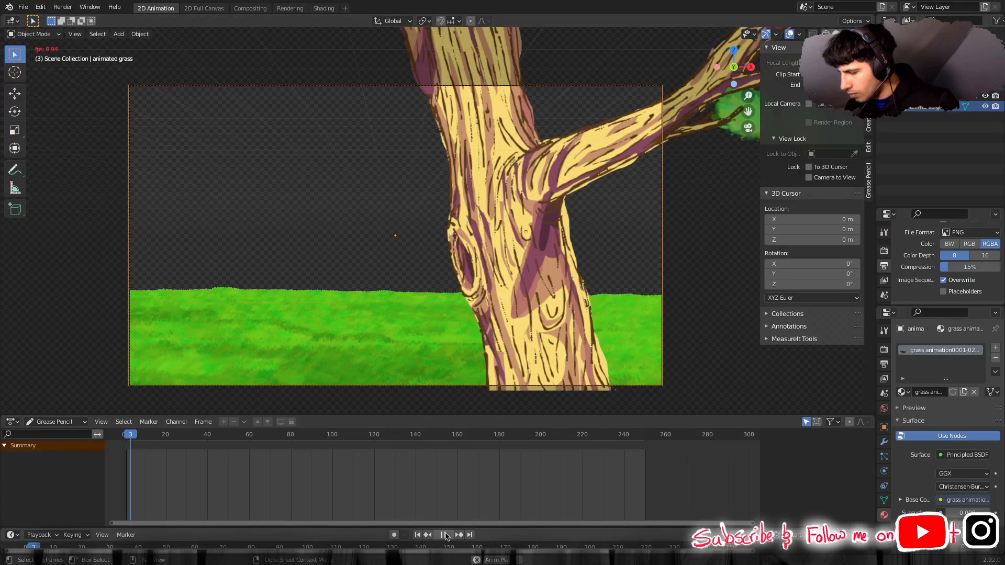
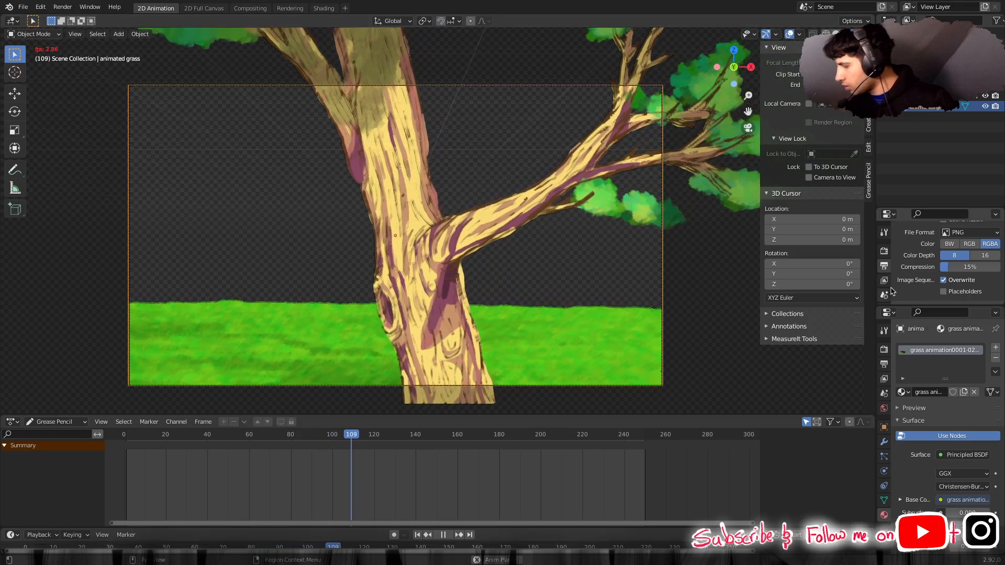
Disable the Transparent film option in the render settings while the animation plays.
scroll(892, 291, "down", 2)
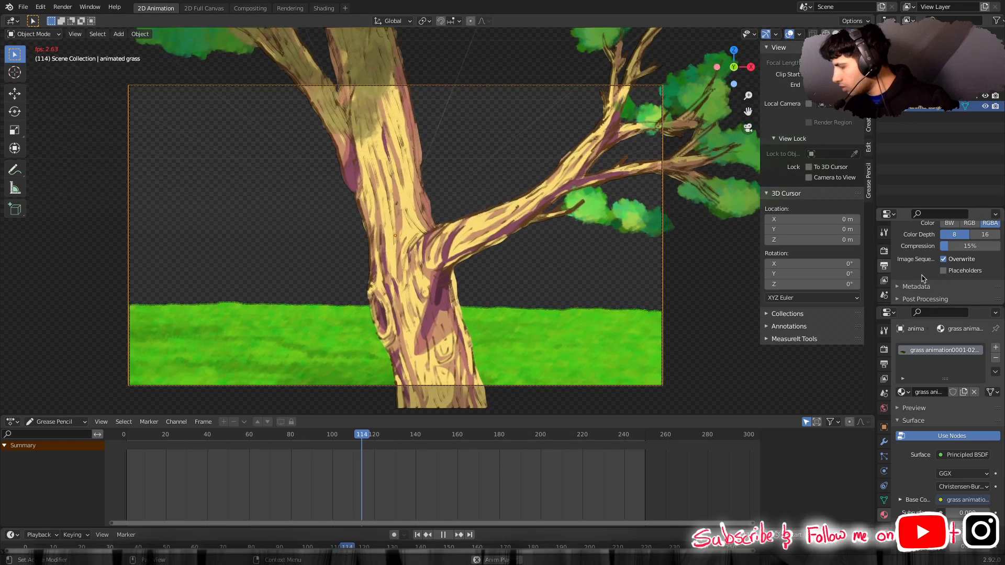
left_click(885, 252)
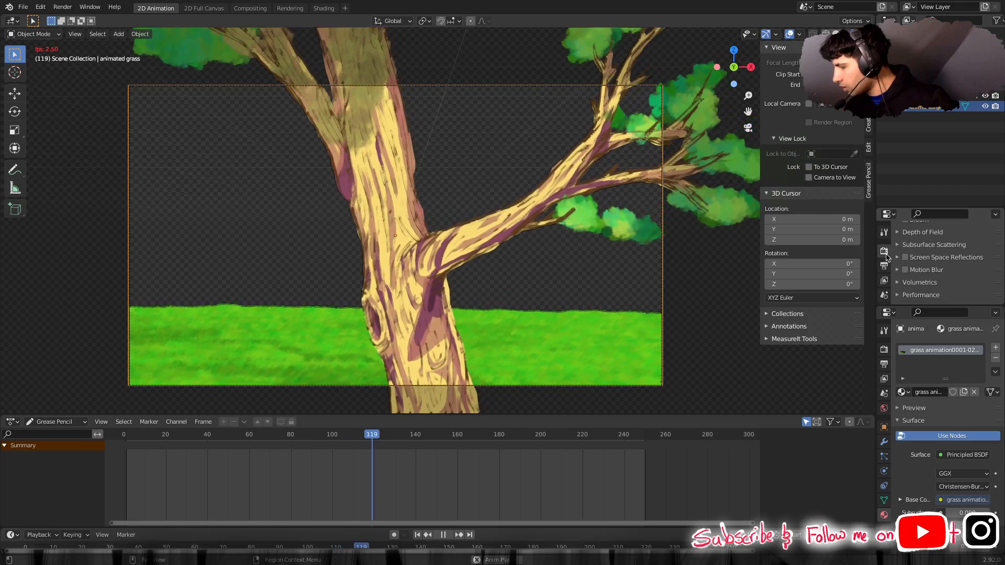
scroll(922, 275, "up", 5)
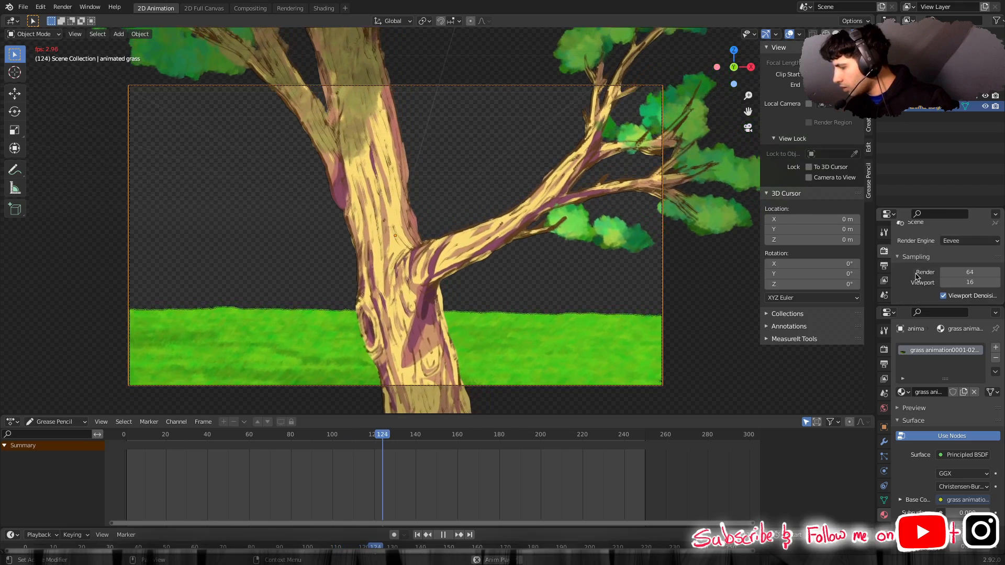
scroll(917, 286, "down", 4)
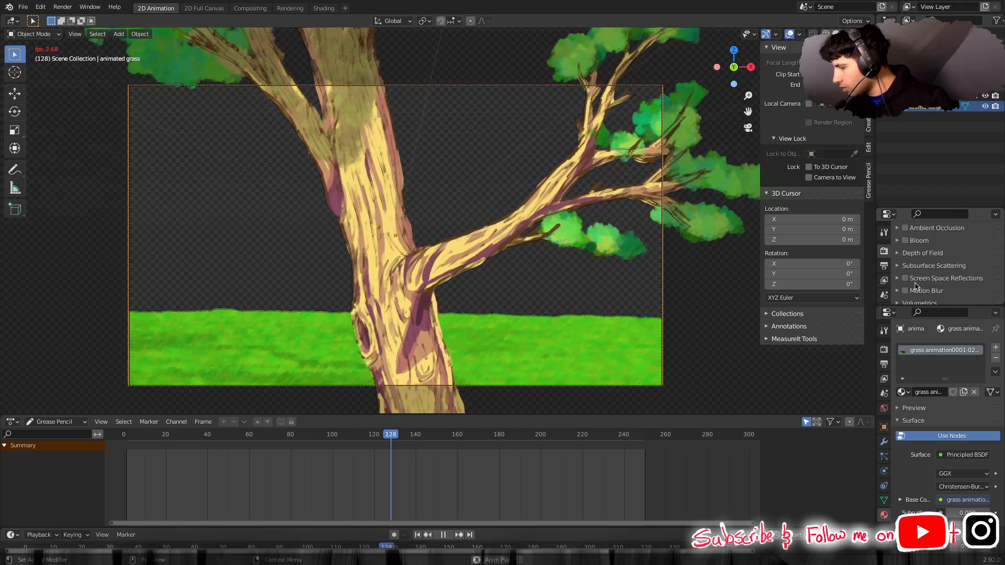
scroll(916, 286, "down", 5)
left_click(910, 262)
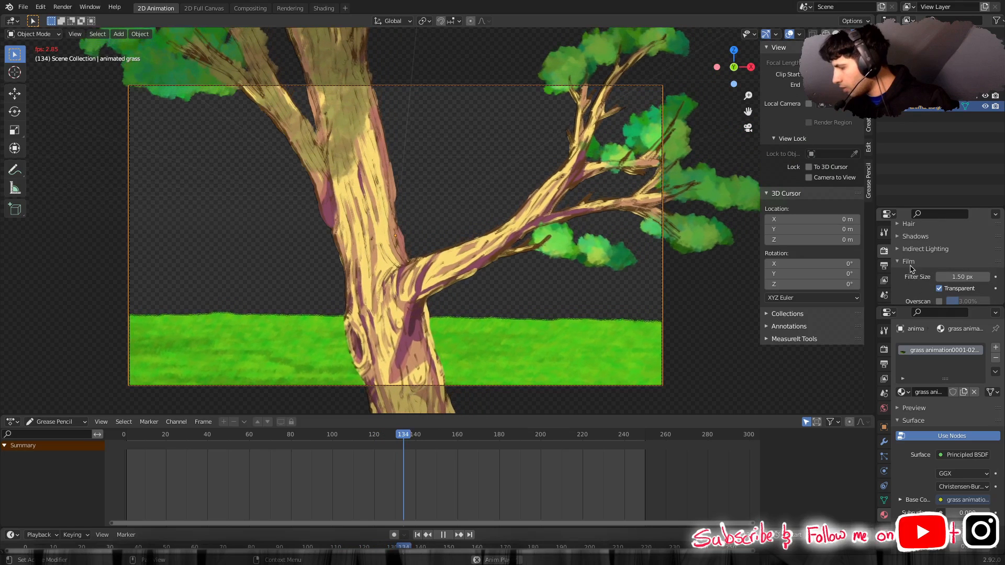
left_click(940, 288)
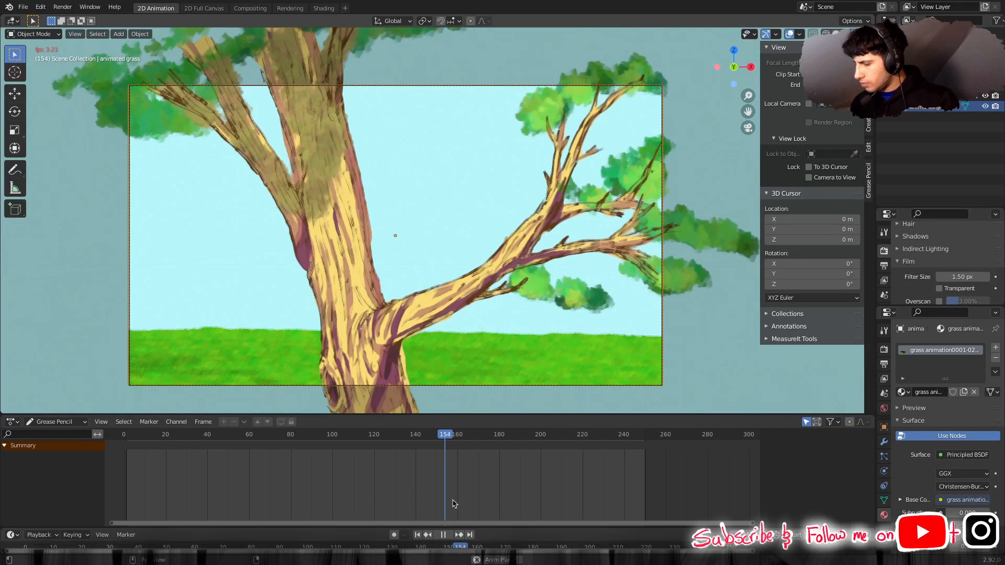
Stop playback, return to frame 1, and go to frame 239 to check the tree and grass against the background.
left_click(443, 534)
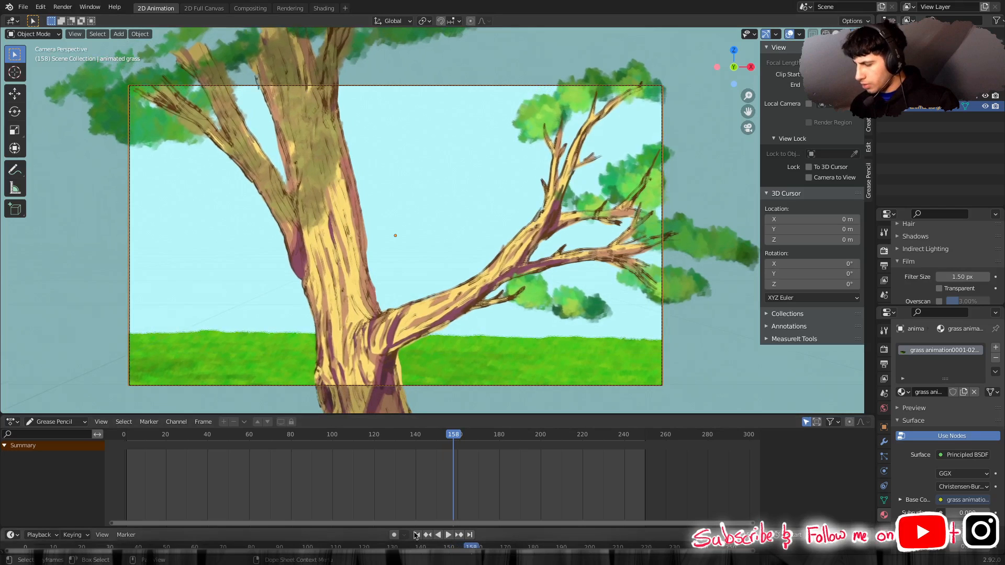
left_click(417, 535)
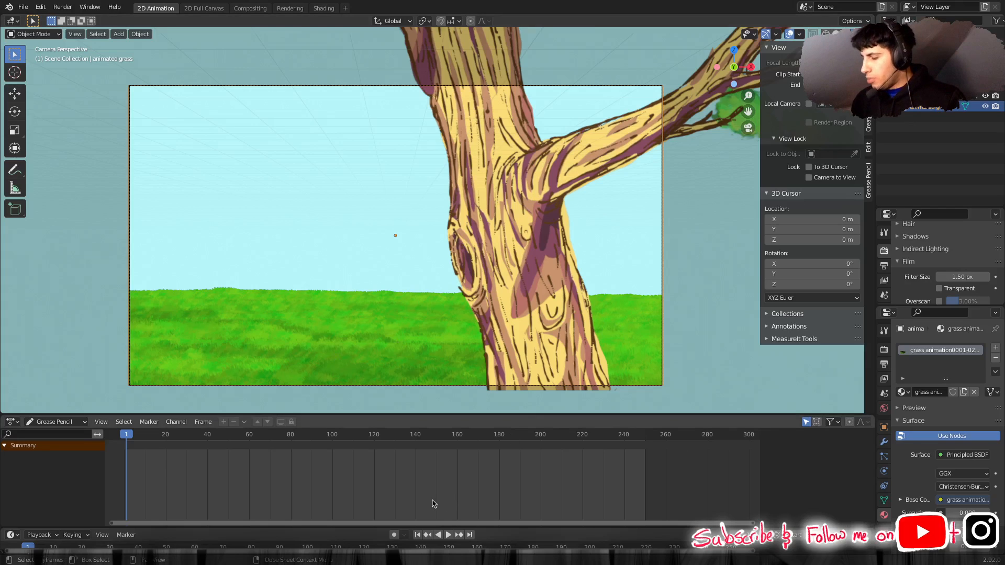
left_click(623, 437)
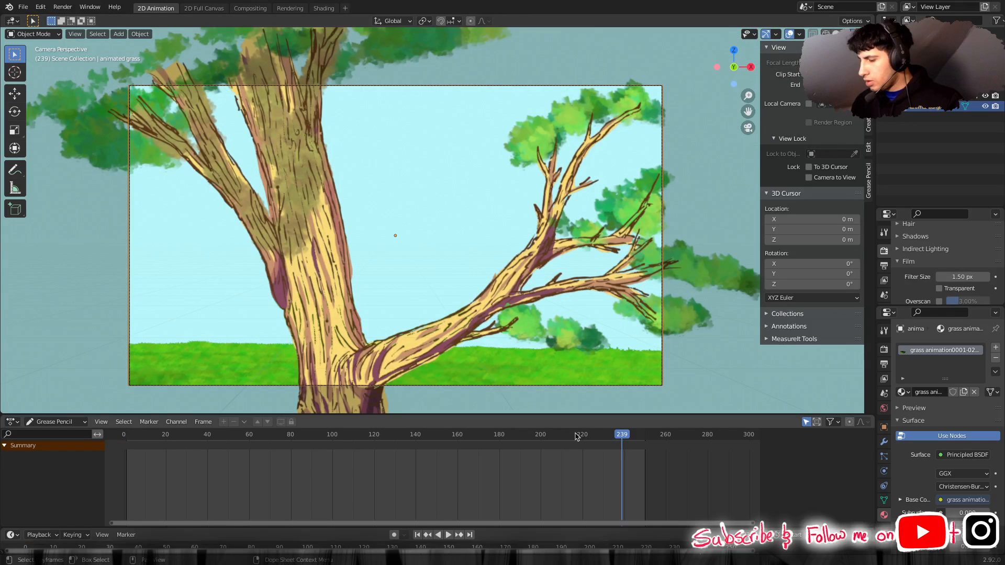
Go to frame 72 and hide the tree.001 and tree.002 objects in the viewport.
left_click(275, 439)
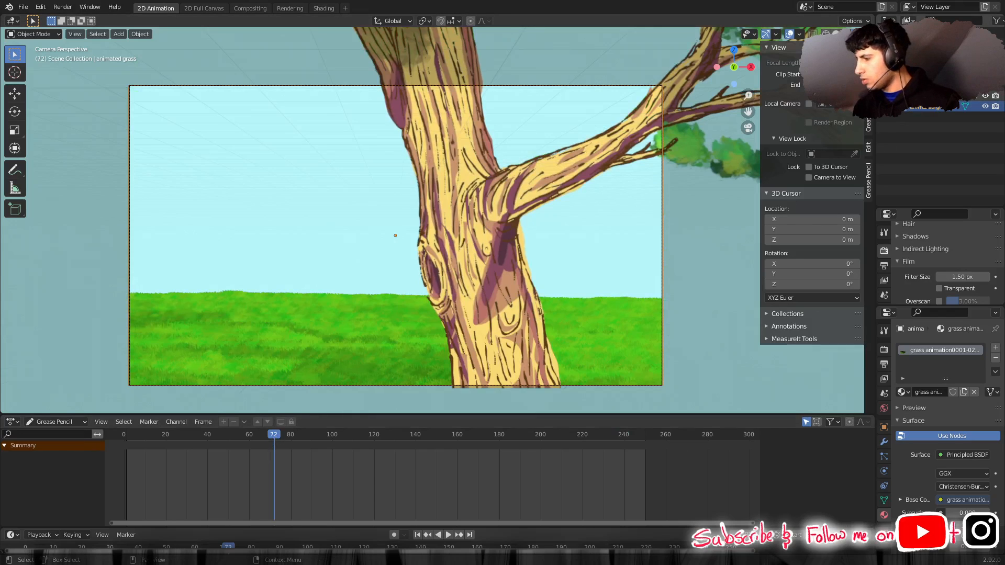
left_click(893, 96)
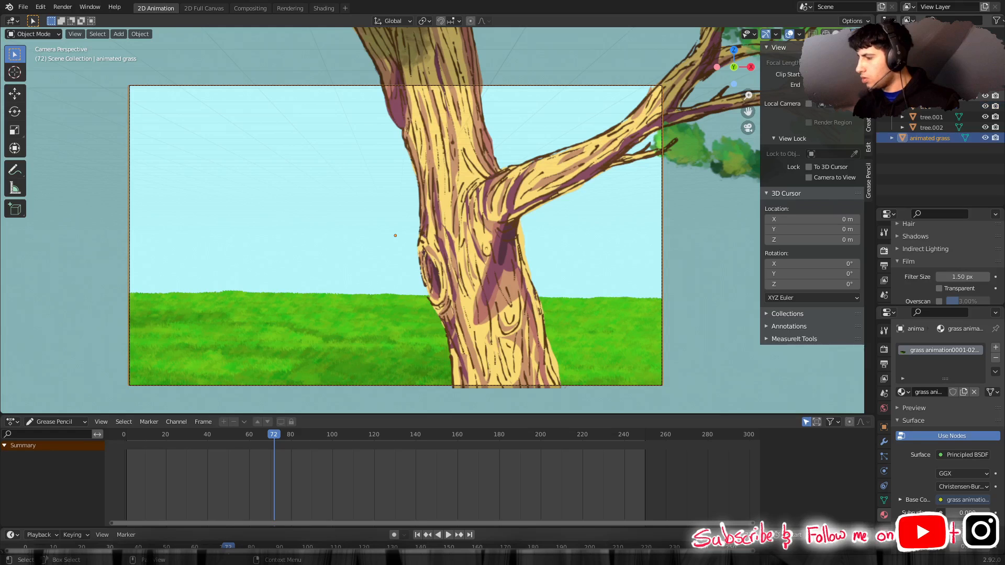
left_click(892, 96)
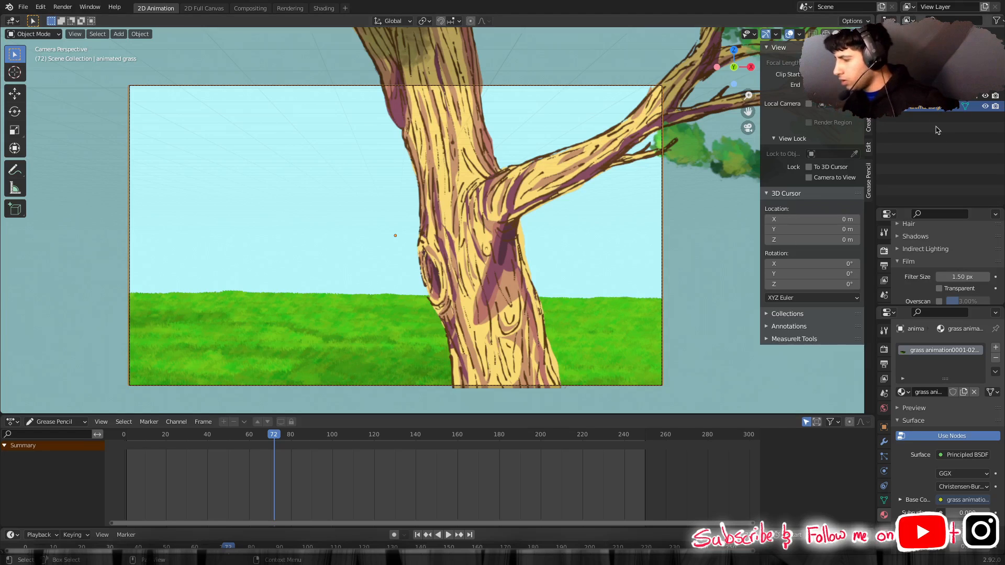
scroll(934, 133, "up", 3)
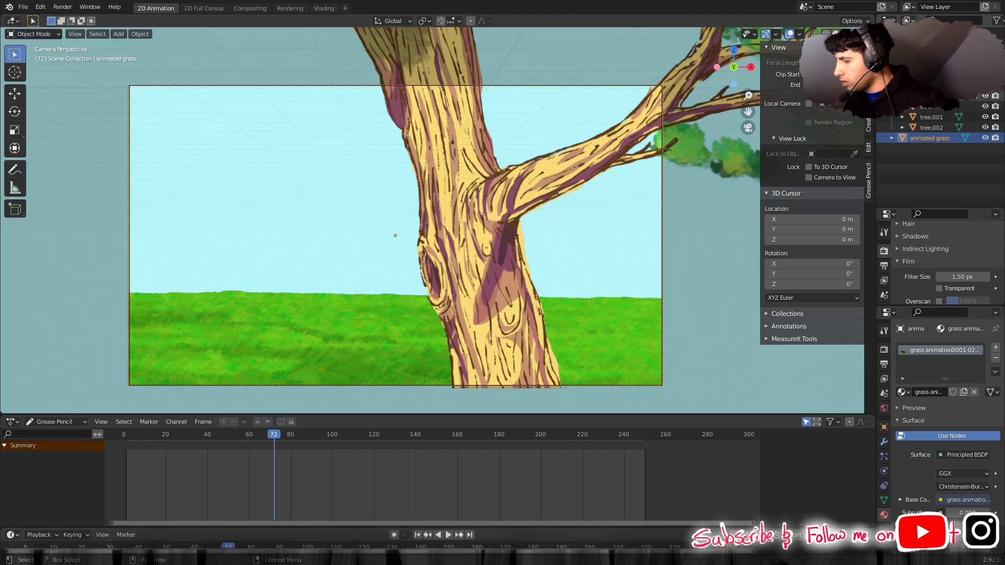
left_click(931, 129)
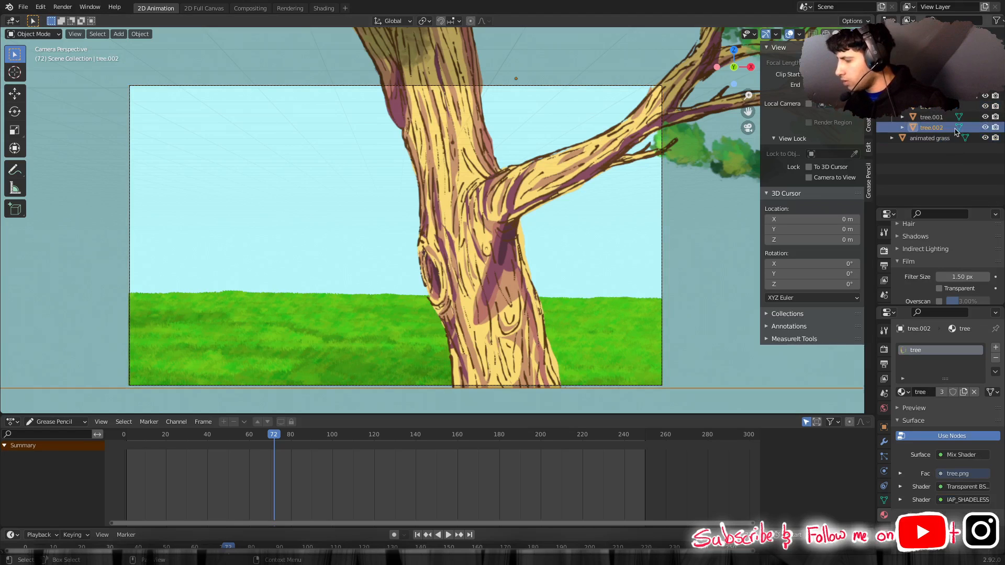
left_click(985, 128)
left_click(986, 117)
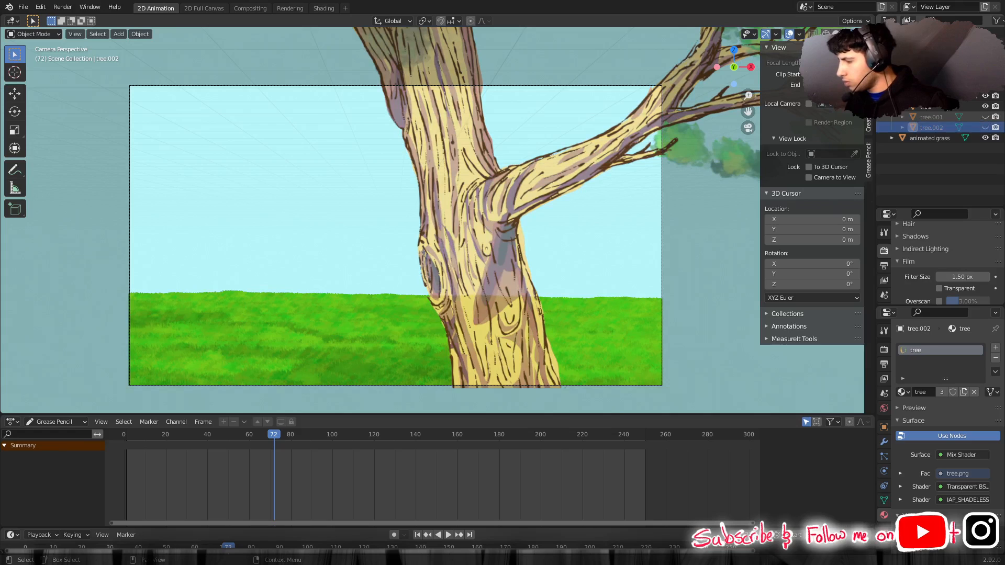
Open the tree object's material nodes in the Shading workspace and spread out the IAP_SHADELESS and Transparent BSDF nodes.
left_click(921, 106)
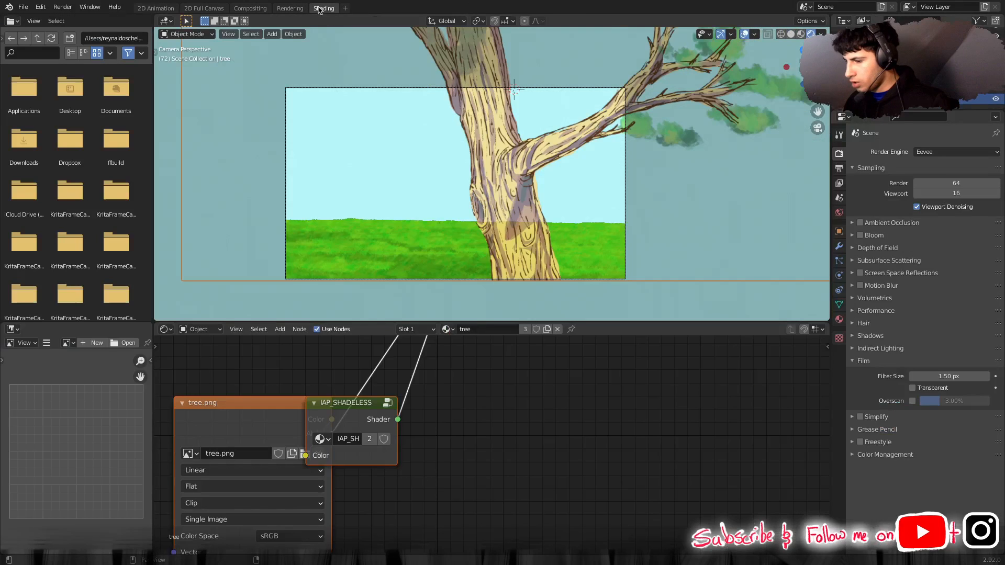
left_click(324, 8)
scroll(491, 477, "down", 4)
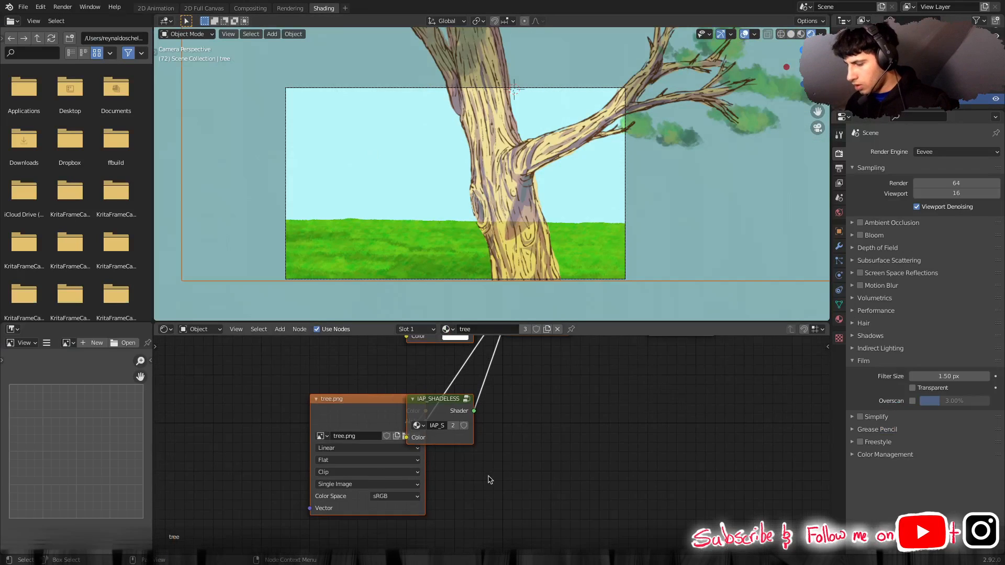
scroll(491, 463, "down", 3)
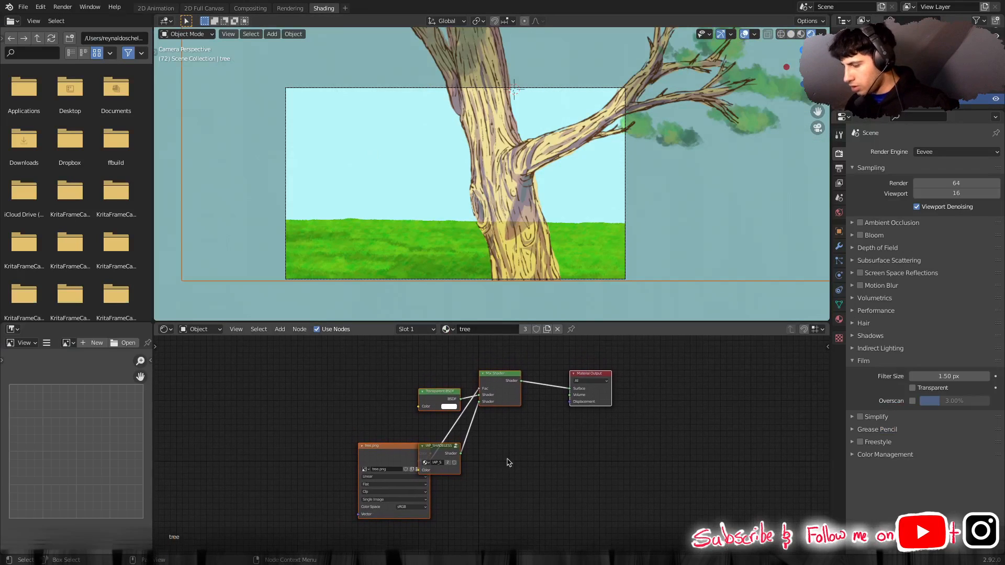
middle_click_drag(447, 448, 494, 454)
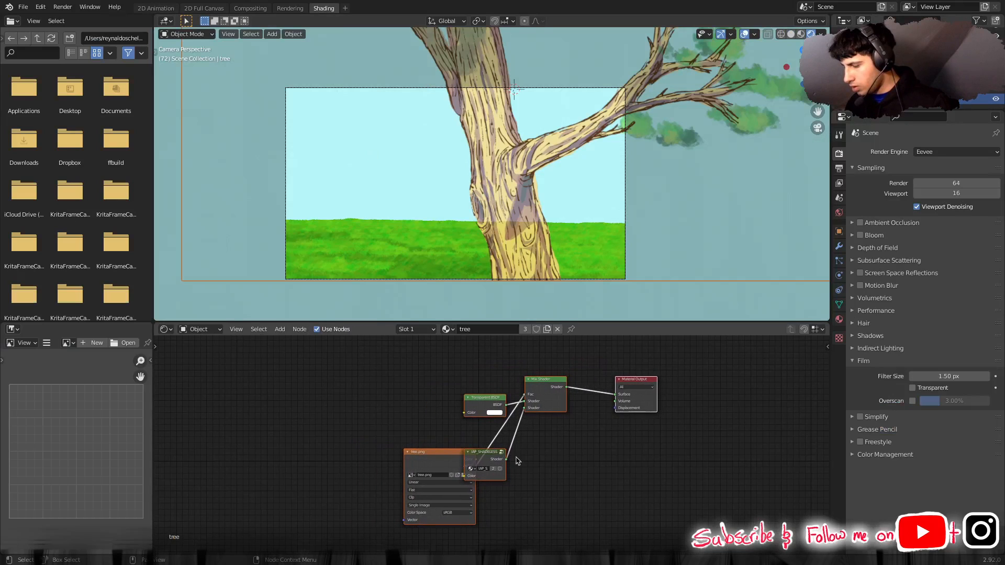
left_click_drag(492, 453, 534, 458)
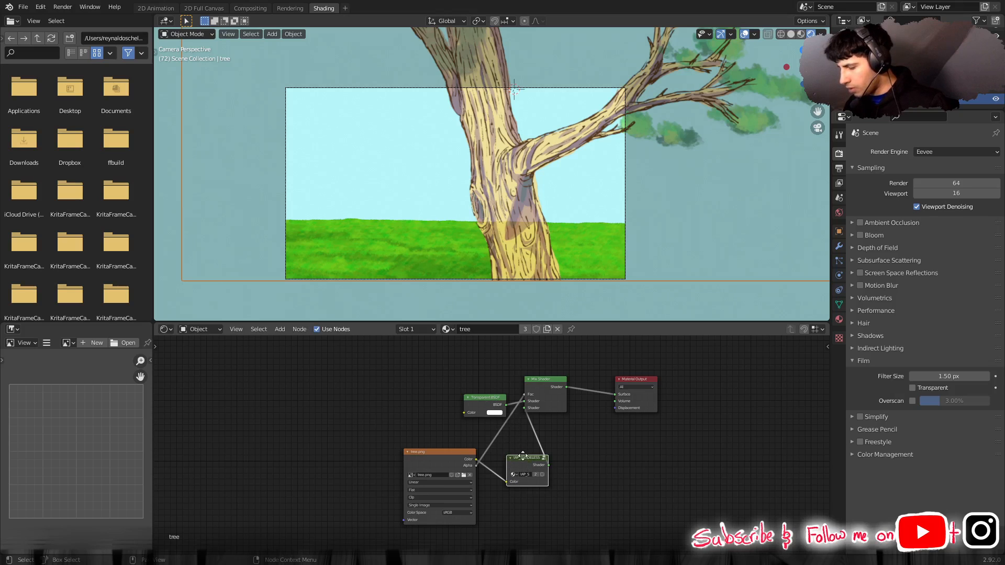
left_click_drag(523, 453, 402, 388)
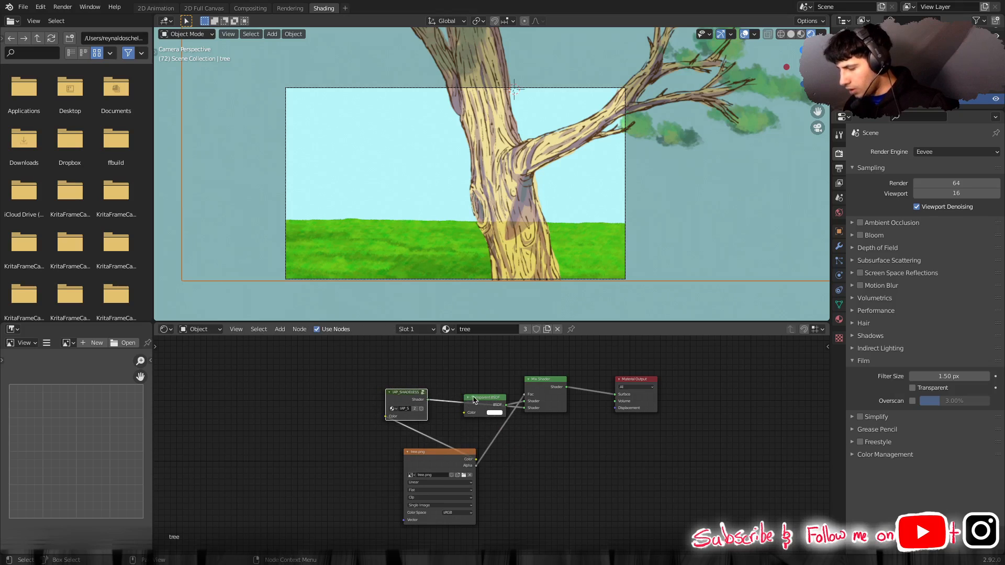
left_click_drag(474, 400, 477, 378)
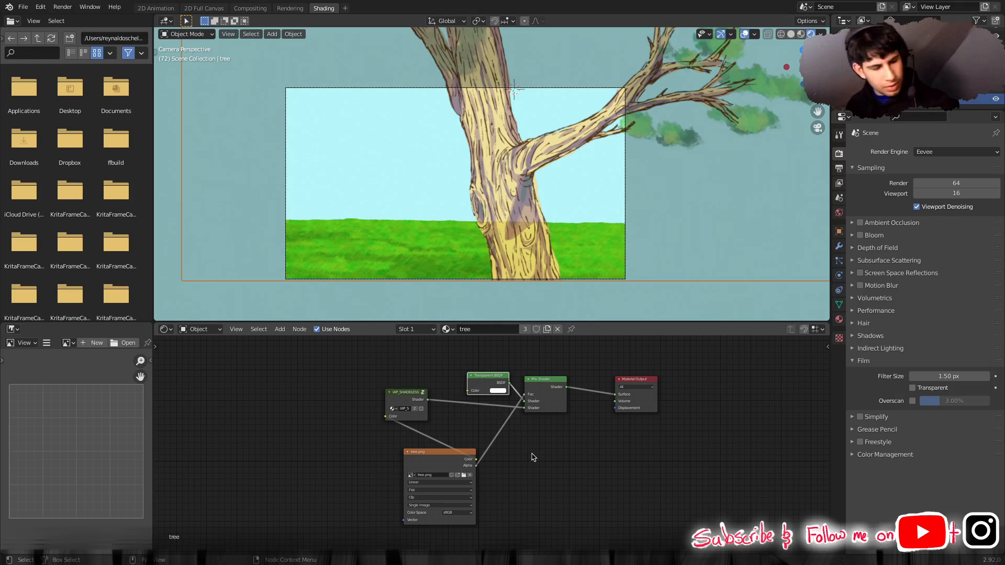
Insert a Principled BSDF before the Material Output and disconnect the Mix Shader from its Base Color.
key("shift+a")
mouse_move(534, 455)
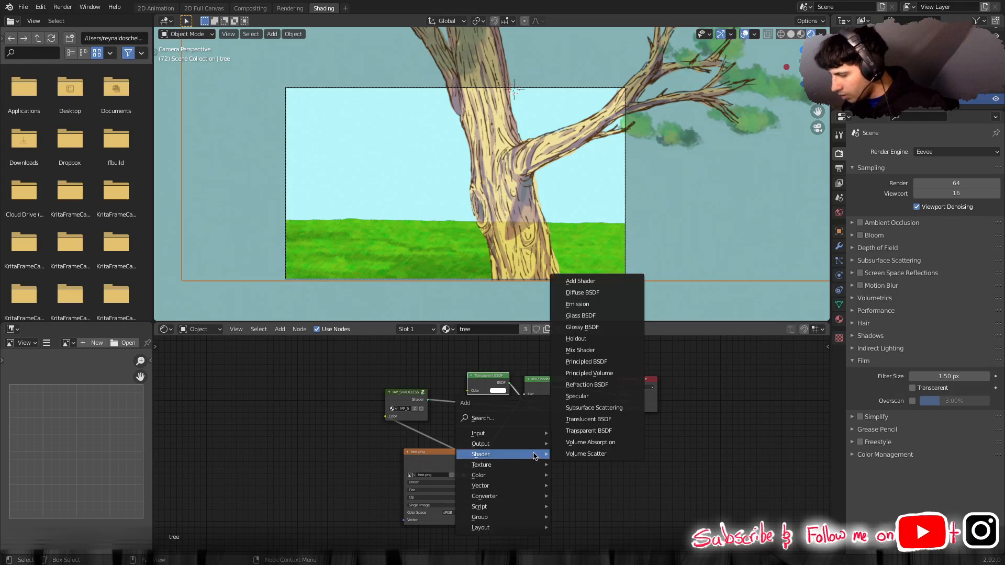
left_click(603, 362)
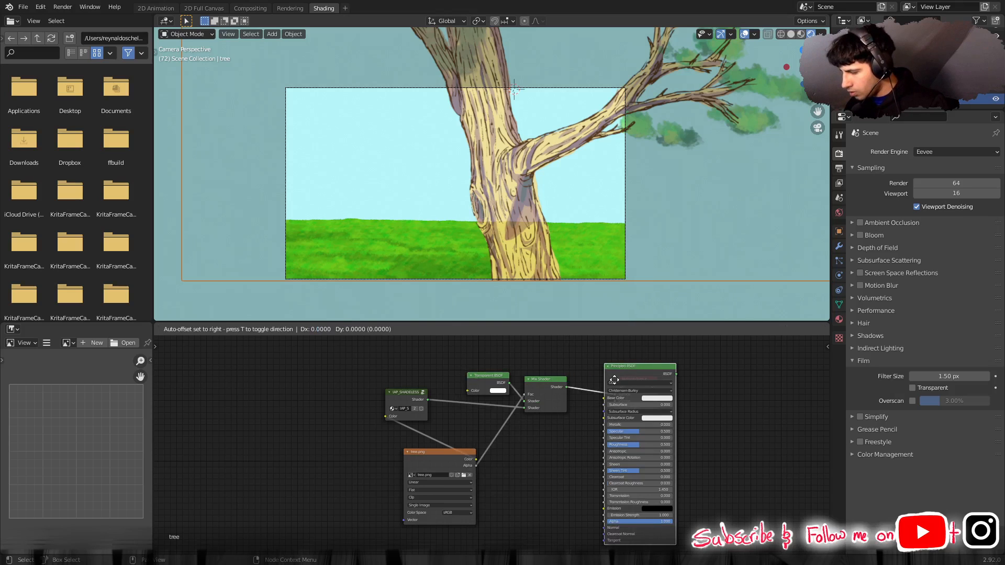
left_click(586, 381)
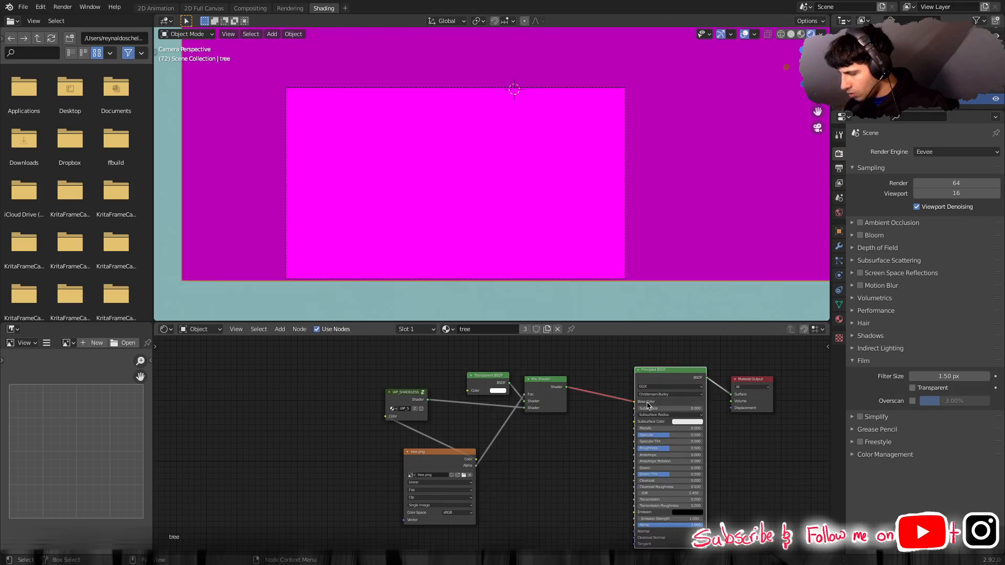
left_click_drag(634, 402, 597, 422)
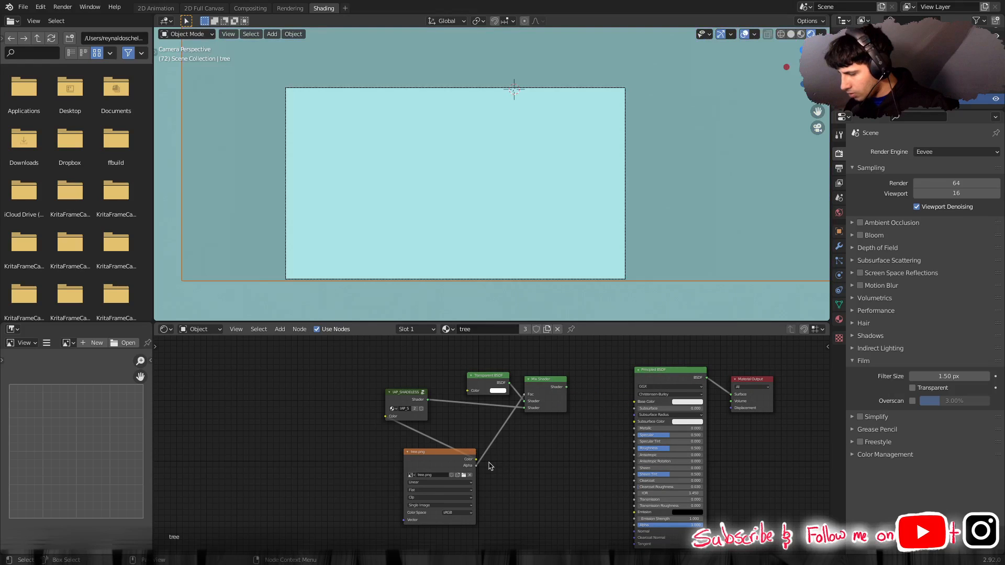
Link tree.png's Color and Alpha to the Principled BSDF's Base Color and Alpha, and unlink the image from the Mix Shader and IAP_SHADELESS.
left_click_drag(476, 459, 634, 401)
left_click_drag(476, 466, 637, 528)
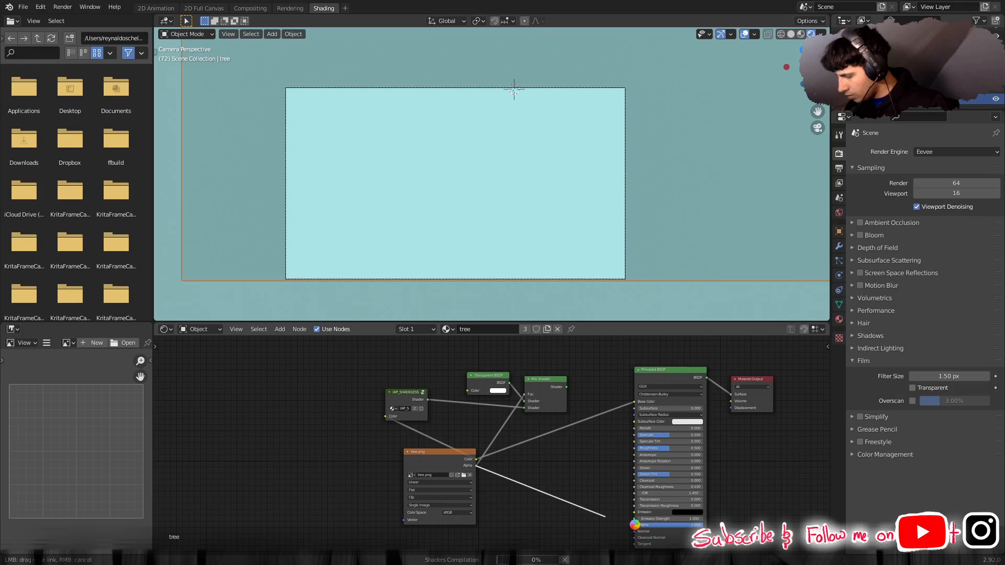
left_click_drag(635, 524, 635, 526)
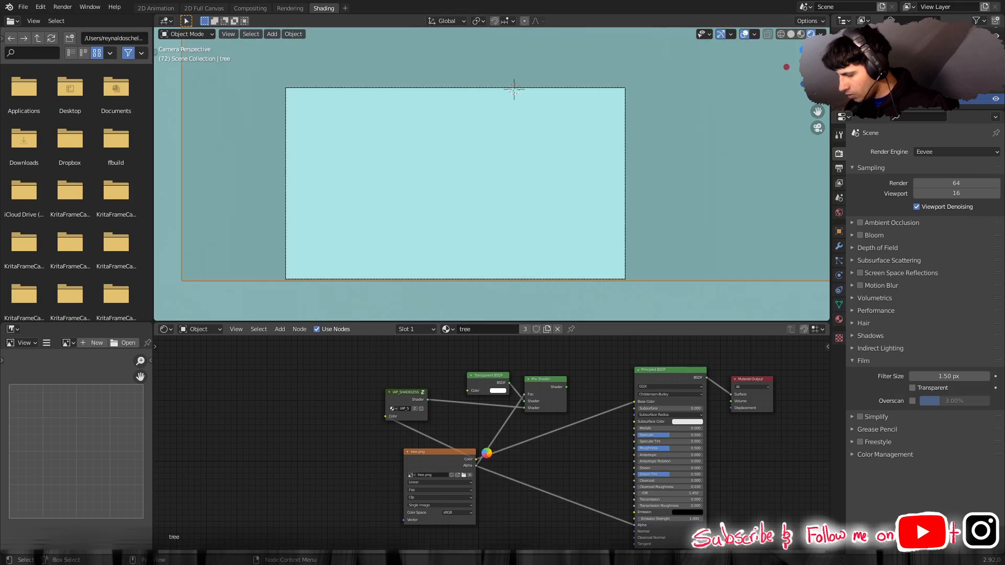
left_click_drag(524, 396, 494, 403)
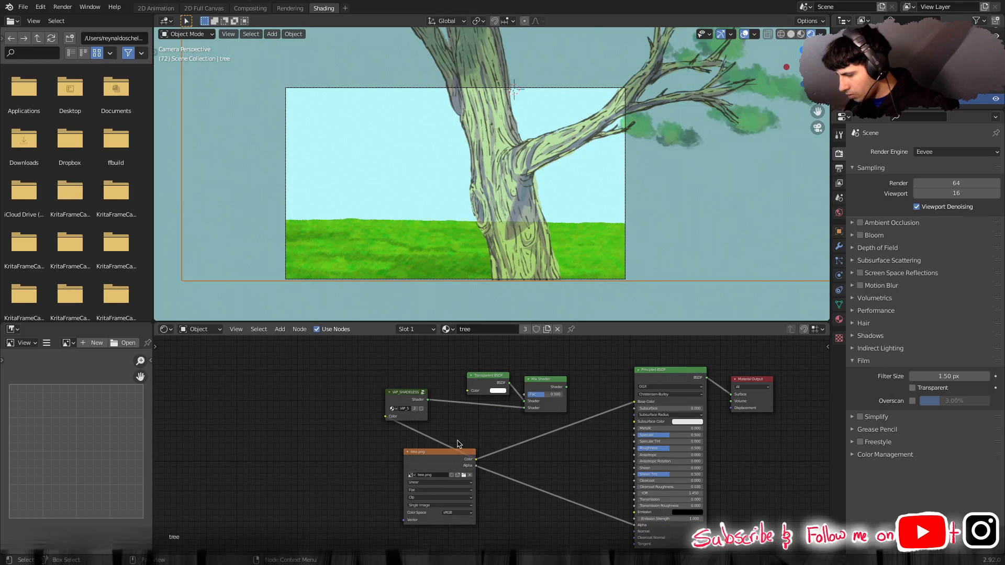
left_click_drag(385, 418, 340, 435)
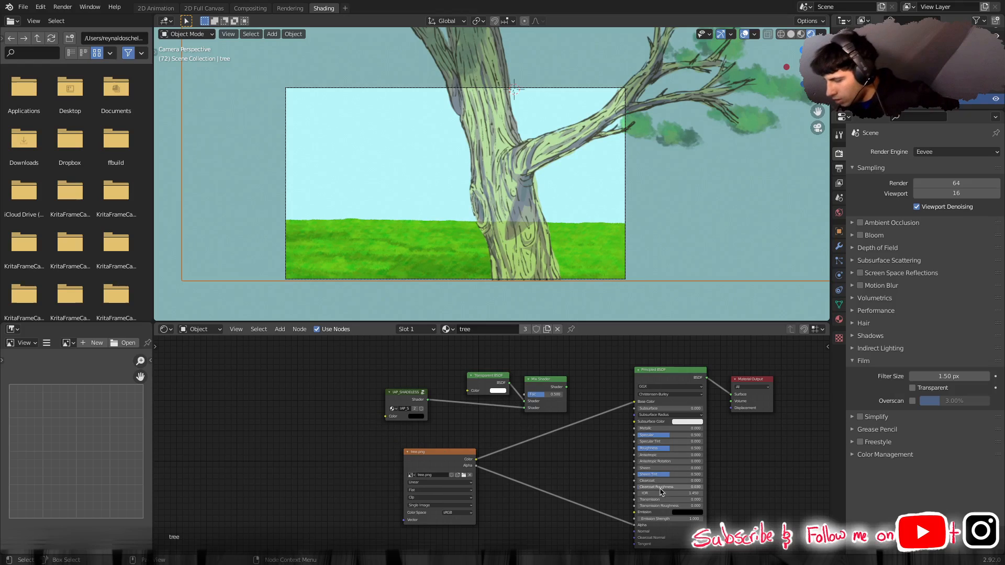
Set the Principled BSDF's Sheen Tint and Specular to 0, its Roughness to 1 and its Emission color to black.
left_click_drag(670, 474, 646, 475)
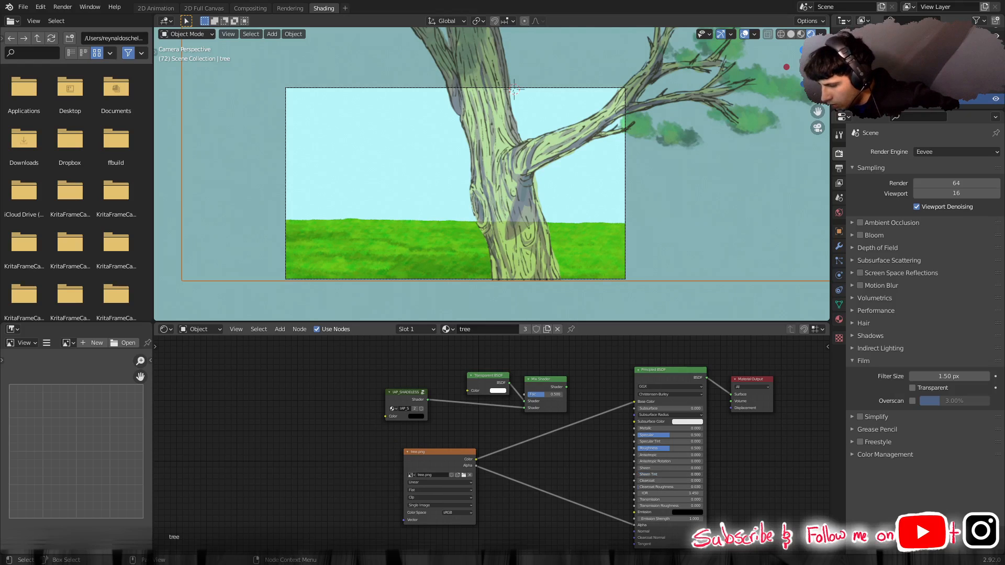
left_click_drag(668, 435, 686, 450)
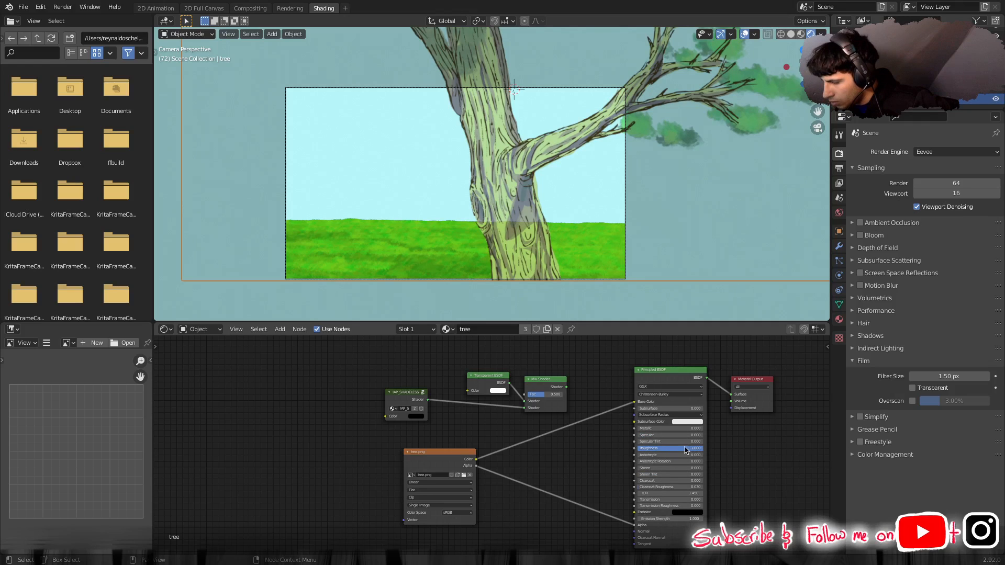
left_click(688, 512)
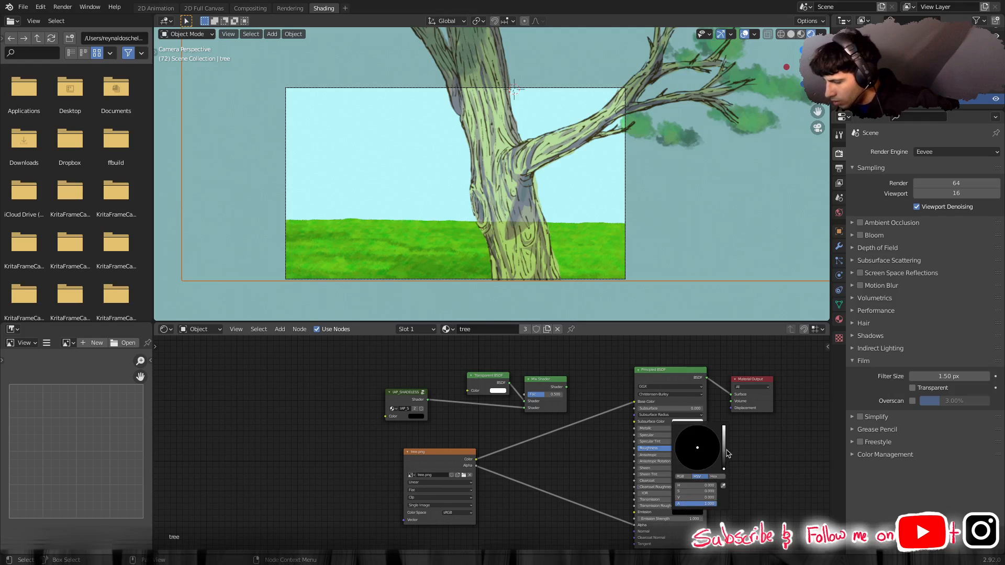
mouse_move(725, 452)
left_mouse_down()
mouse_move(725, 432)
mouse_move(724, 464)
left_mouse_up()
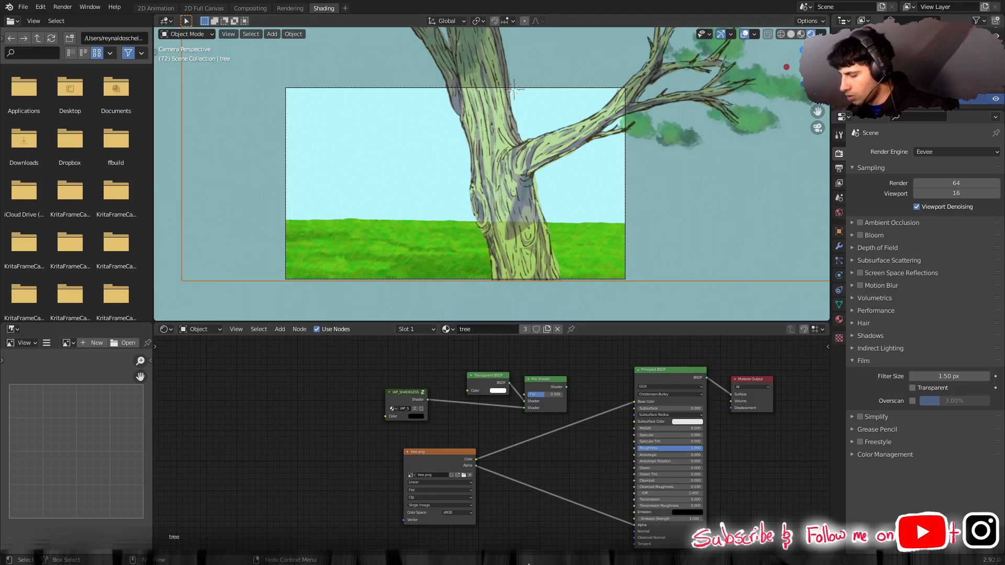
Switch to SketchBook and import tree.png from the squirrel animation youtube folder, under blender work and 2D animating on the 1TB drive.
mouse_move(528, 563)
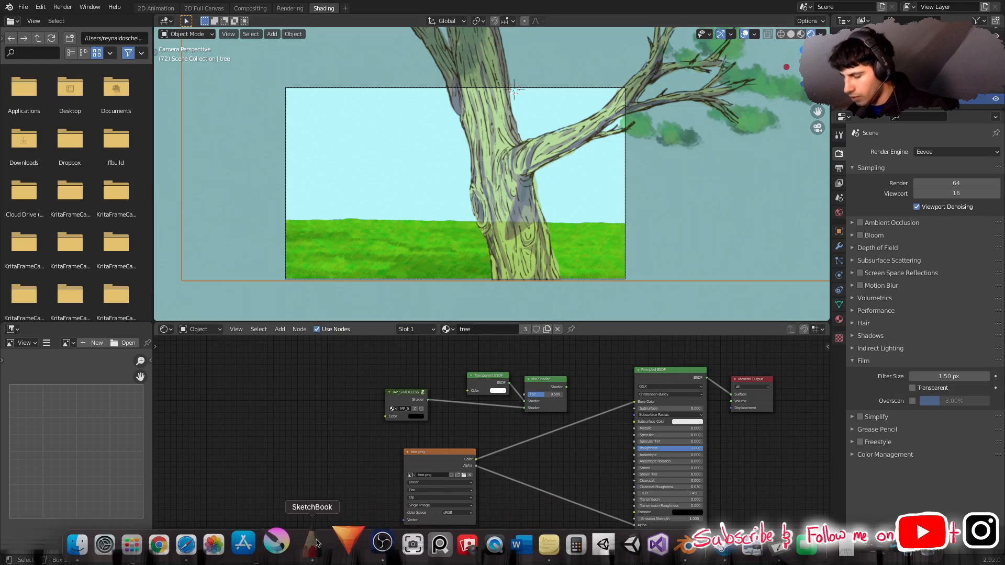
left_click(313, 544)
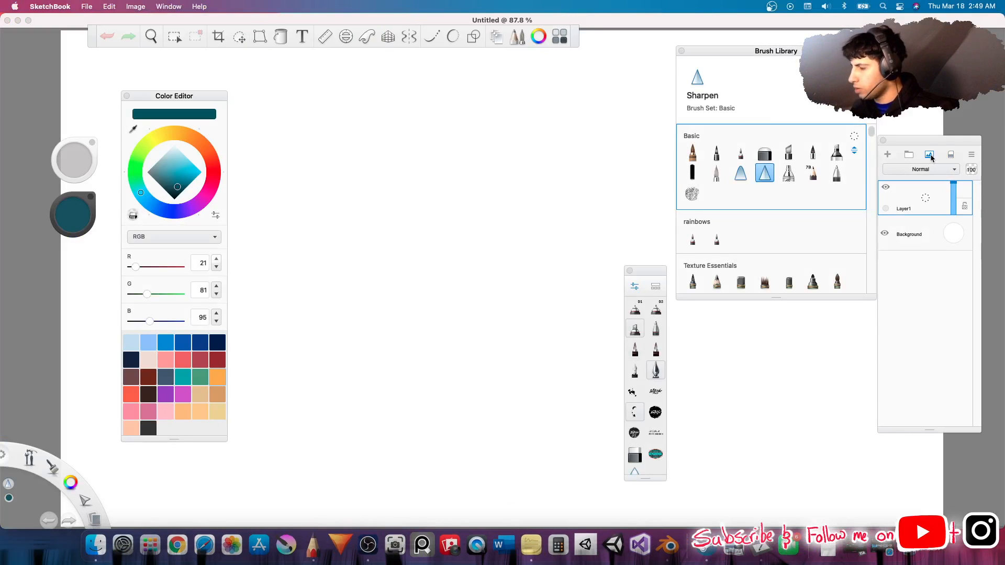
left_click(930, 156)
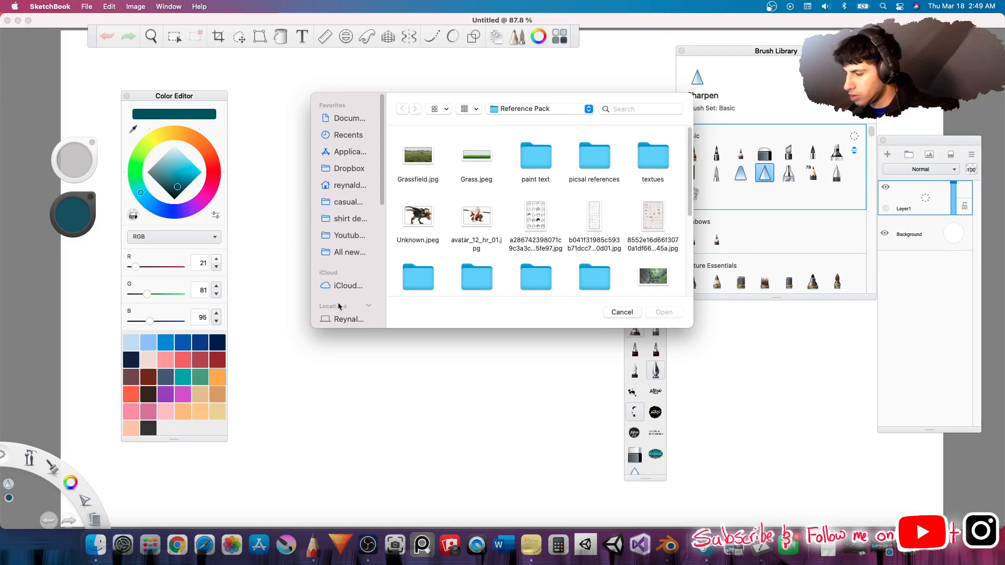
scroll(347, 289, "down", 3)
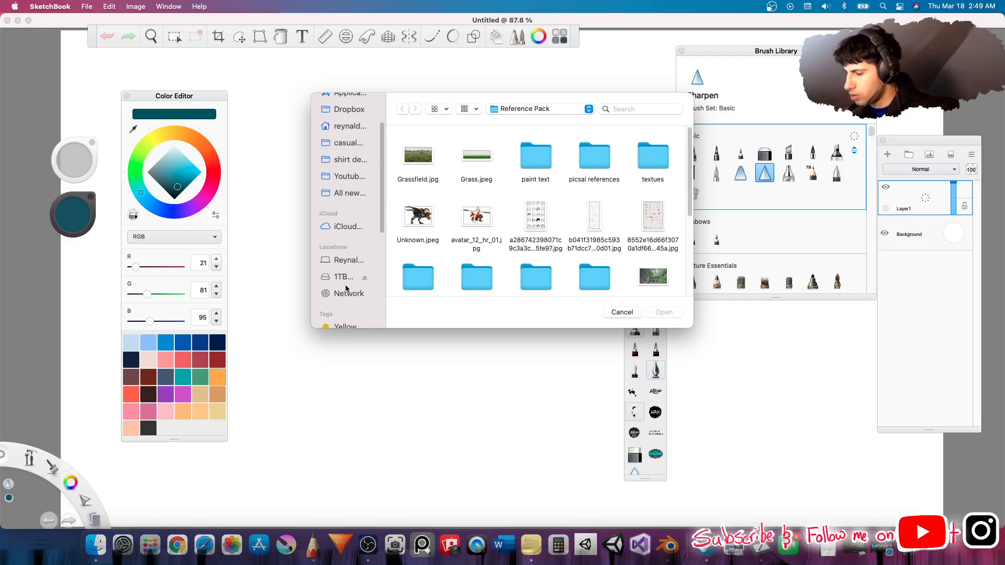
left_click(344, 279)
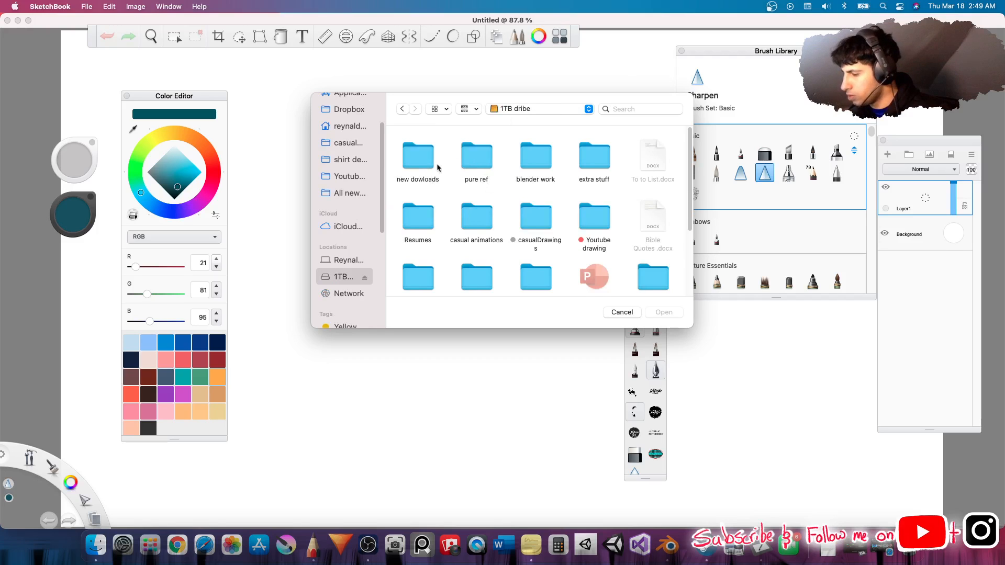
double_click(533, 168)
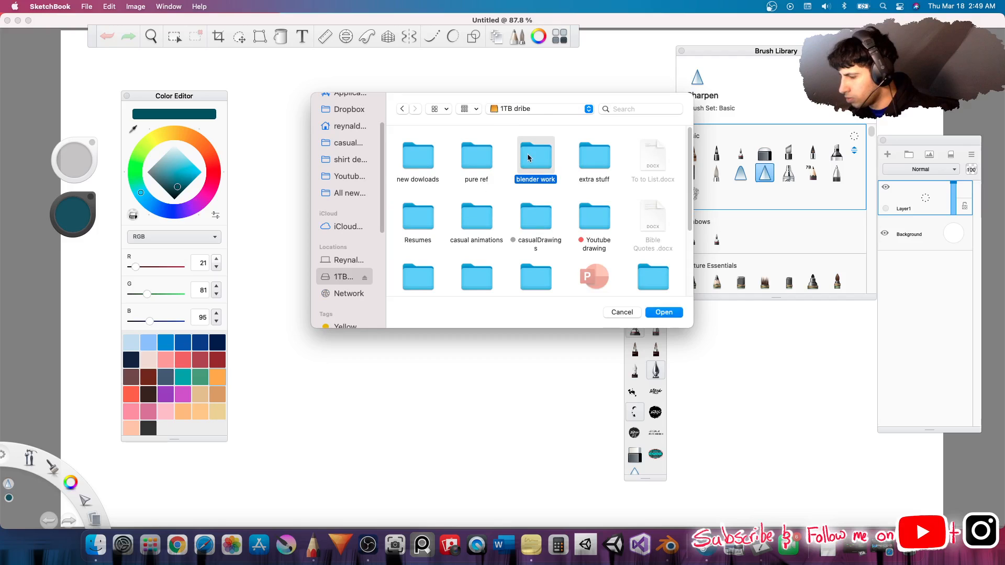
double_click(427, 152)
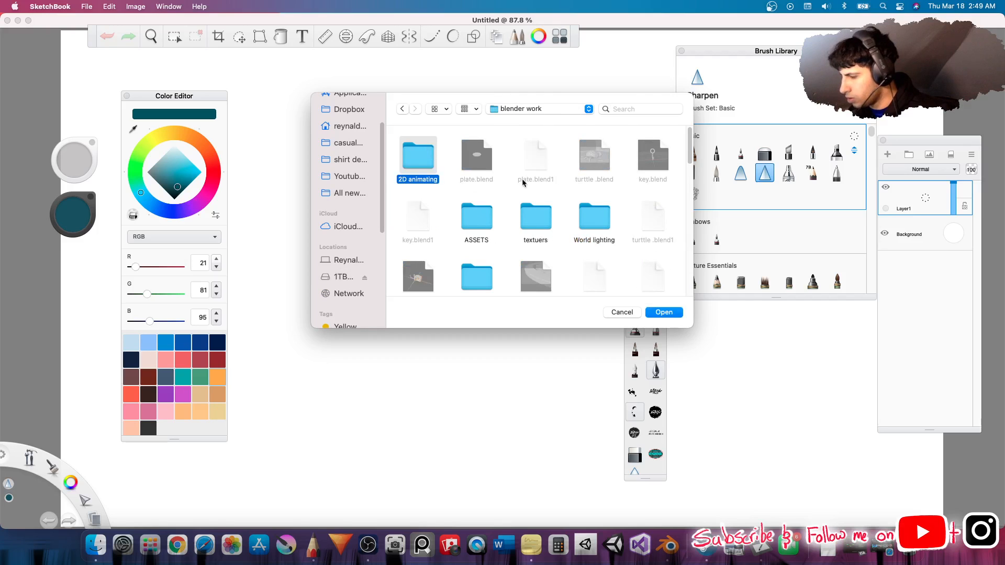
double_click(471, 164)
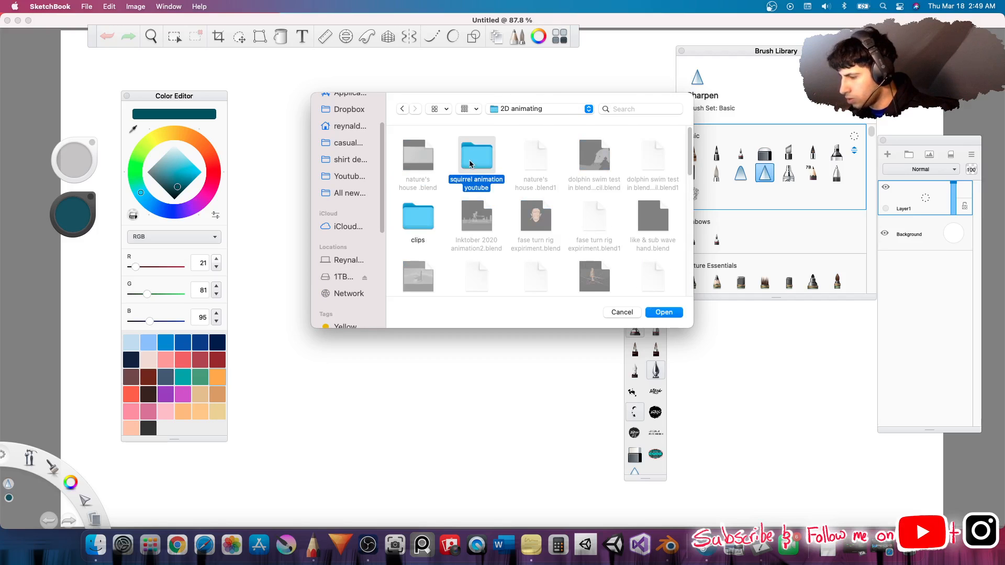
left_click(420, 215)
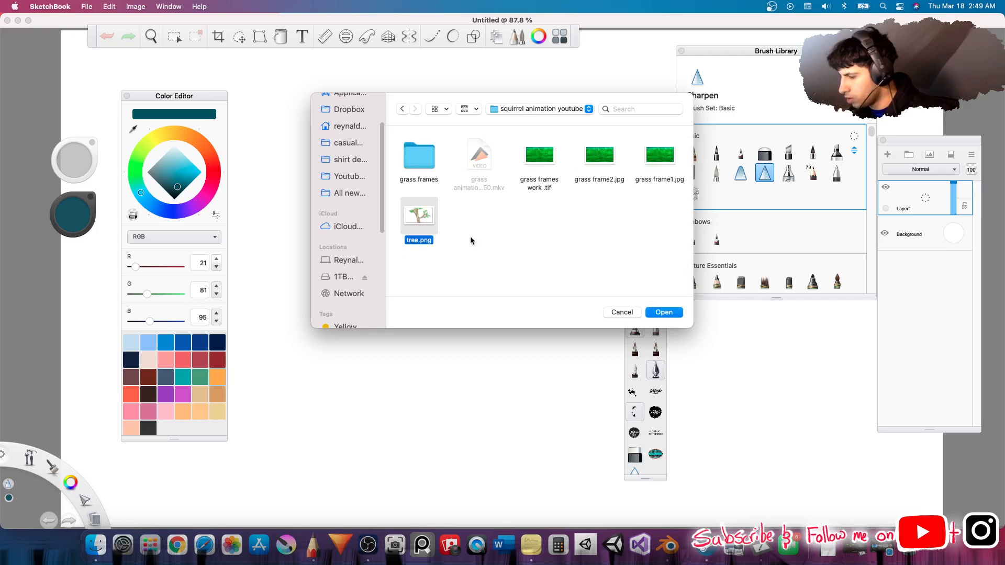
left_click(664, 313)
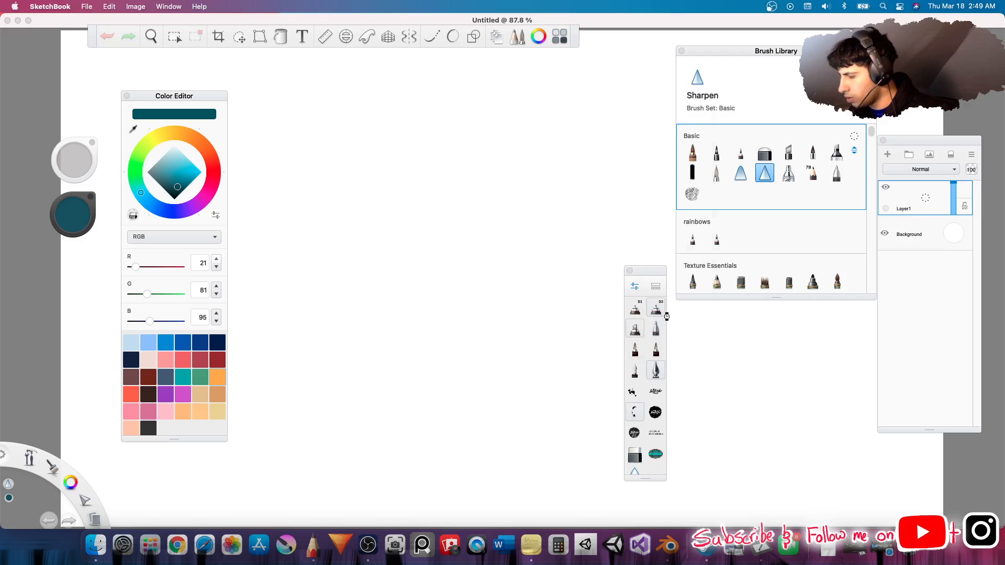
Accept the placement of the imported tree image on the canvas.
scroll(570, 313, "down", 4)
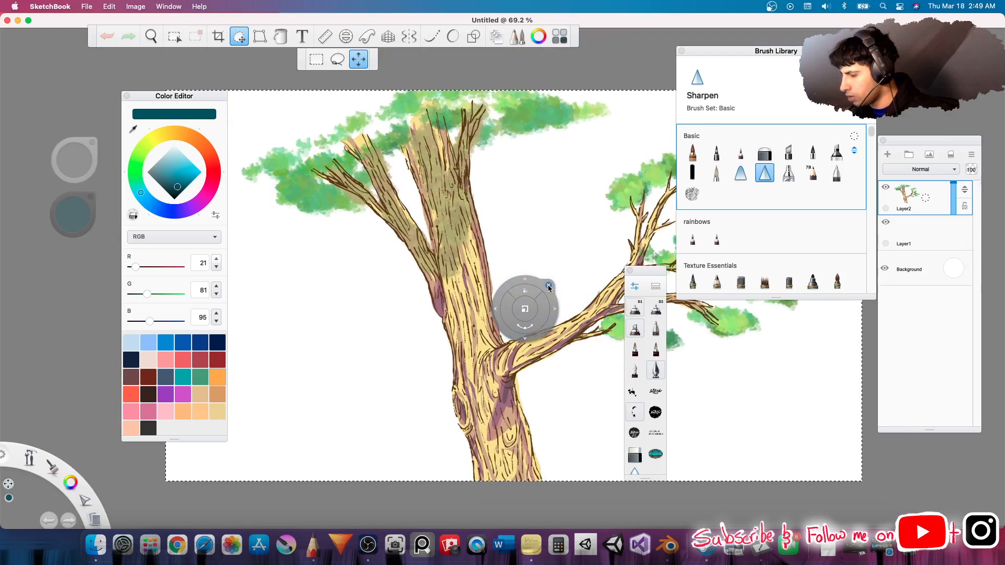
left_click(551, 287)
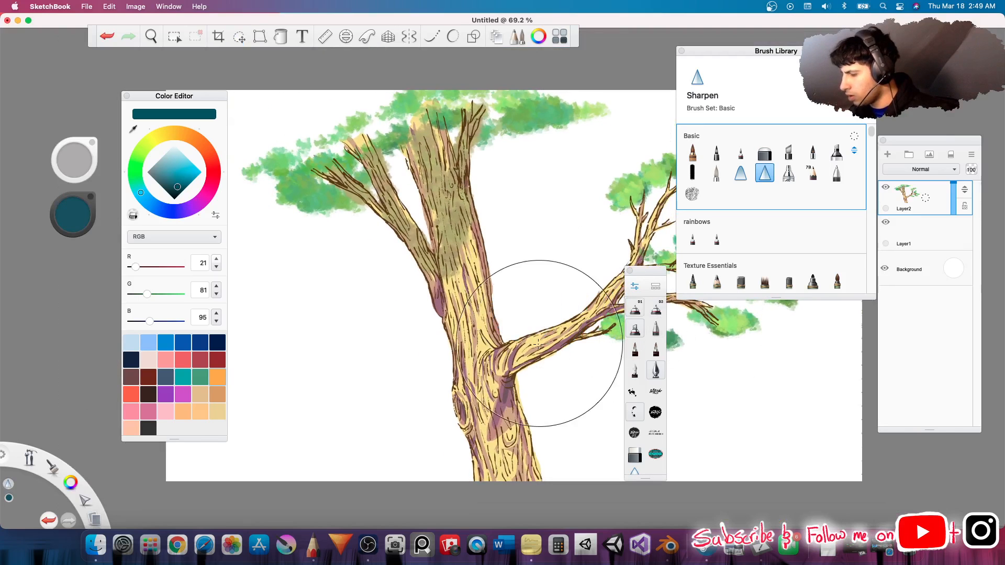
scroll(538, 343, "down", 2)
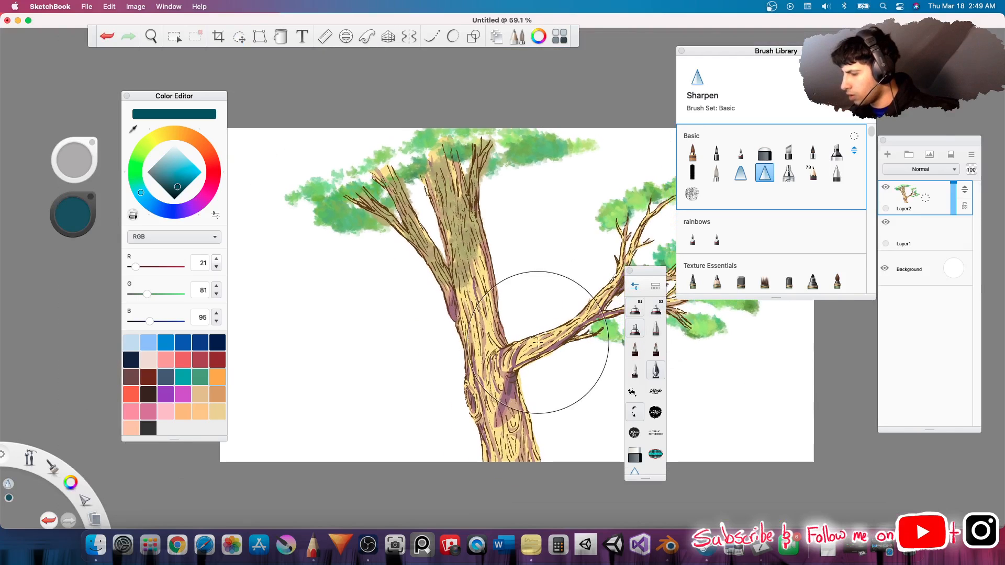
Preview the tree against blue, teal, purple, dark red, olive and lime backgrounds, and return the background to white.
left_click(950, 269)
left_click(955, 269)
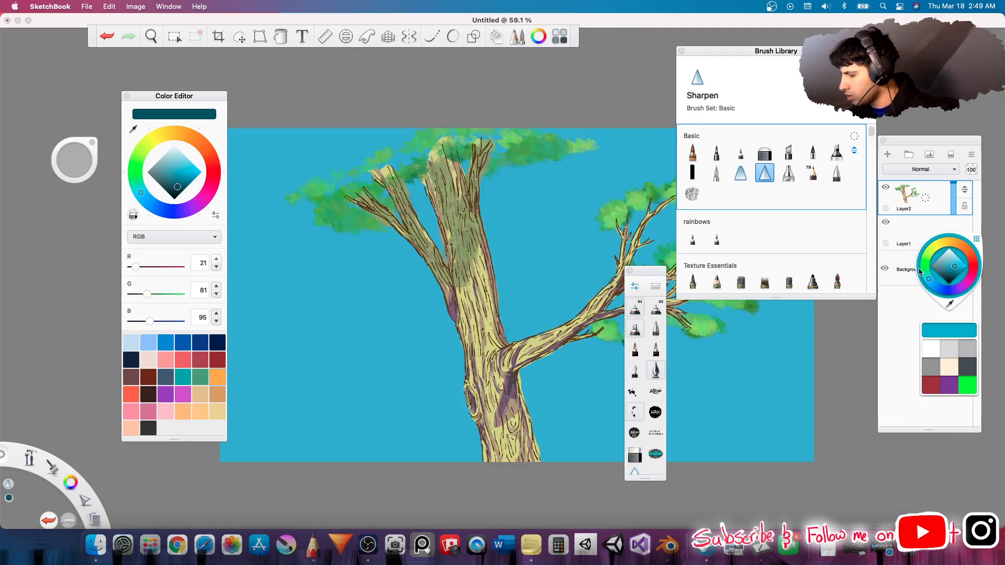
left_click(949, 271)
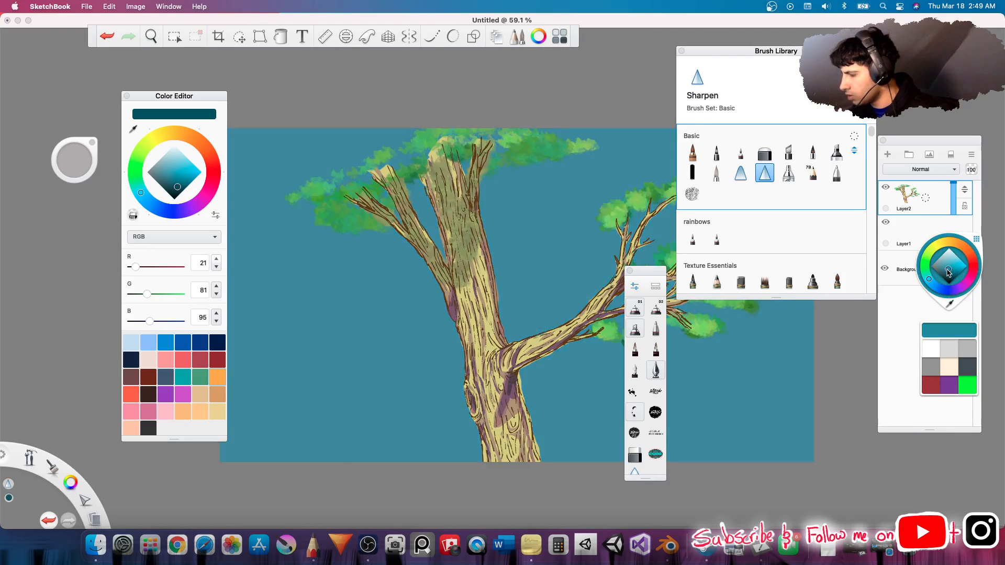
left_click(952, 276)
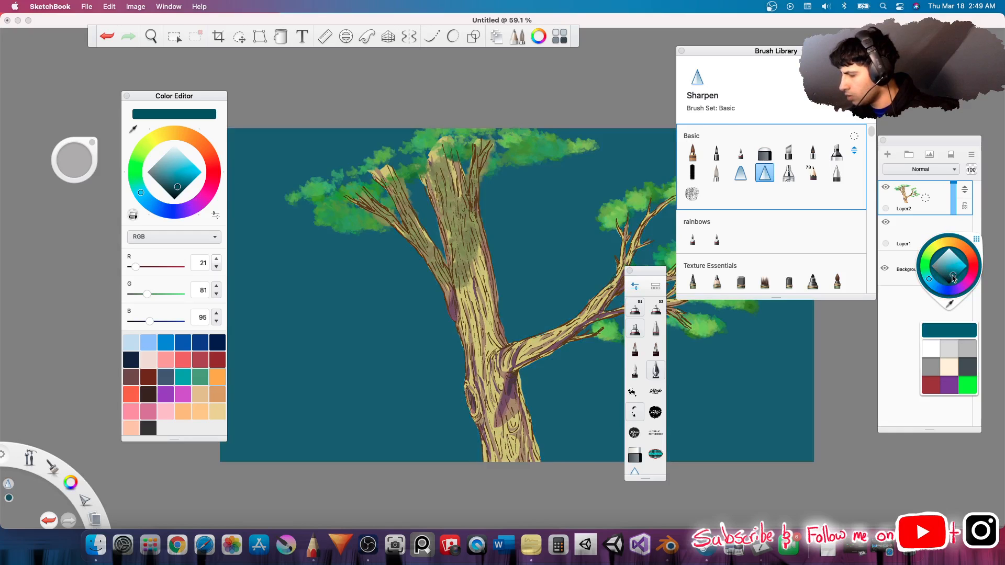
left_click(962, 289)
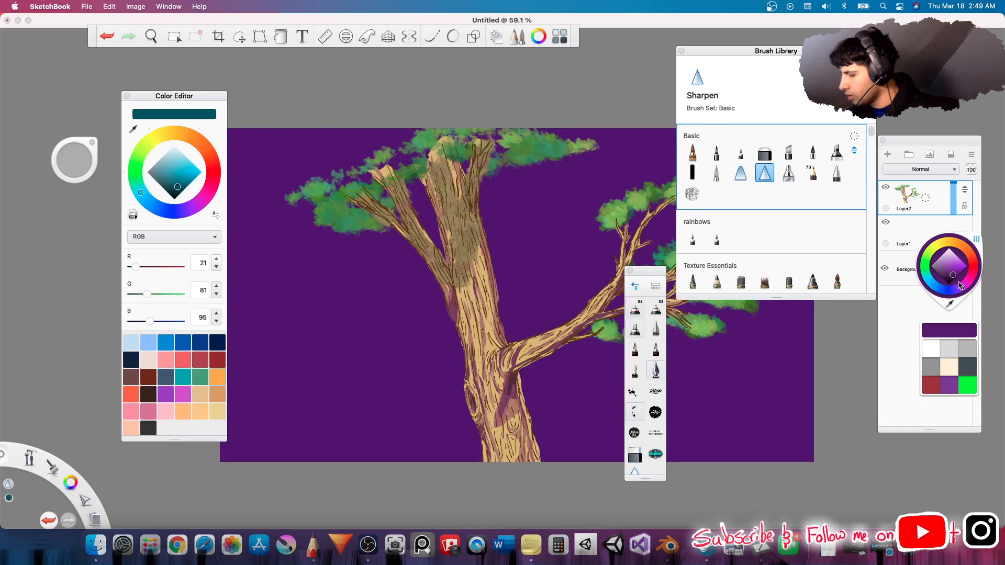
left_click(974, 261)
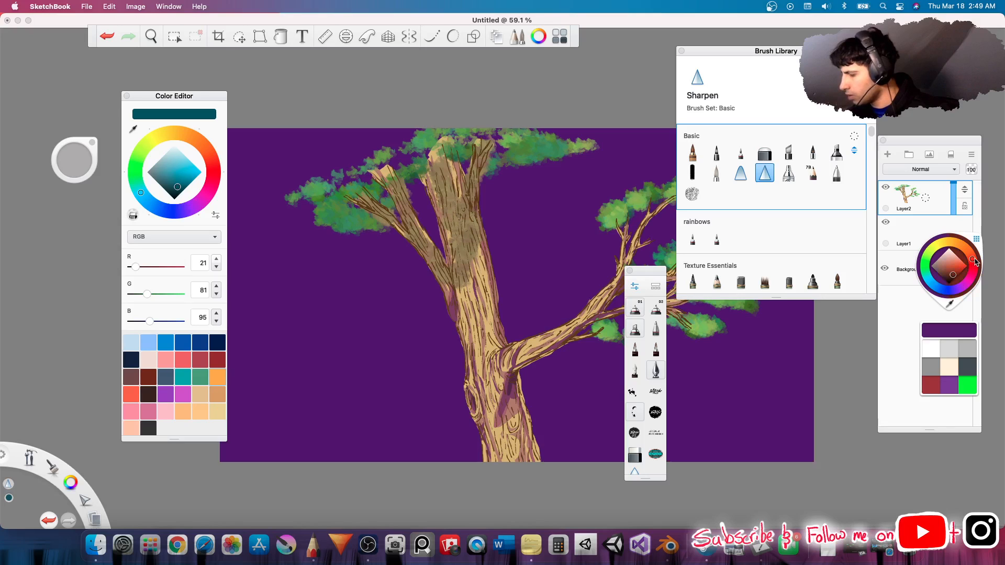
left_click(975, 270)
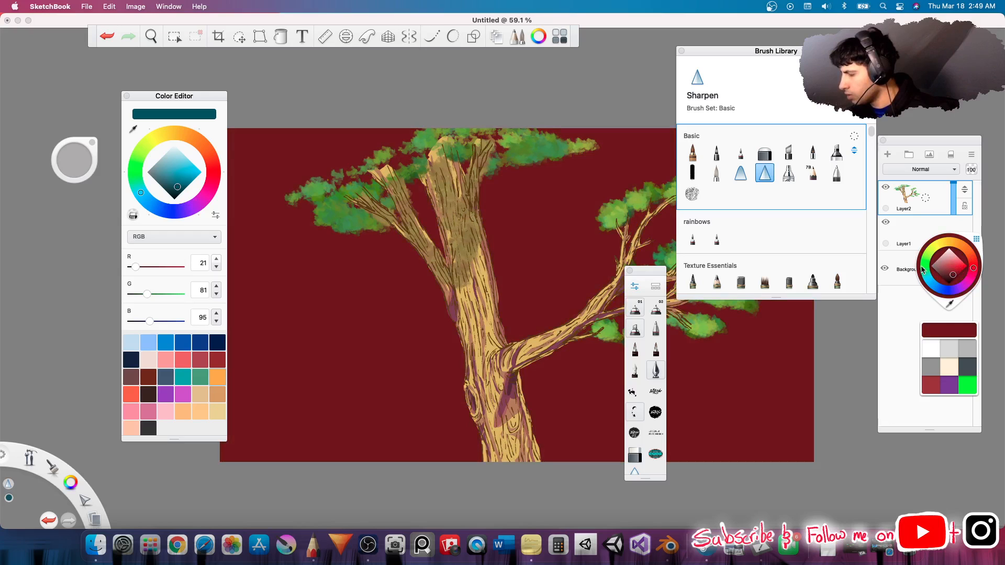
left_click(933, 251)
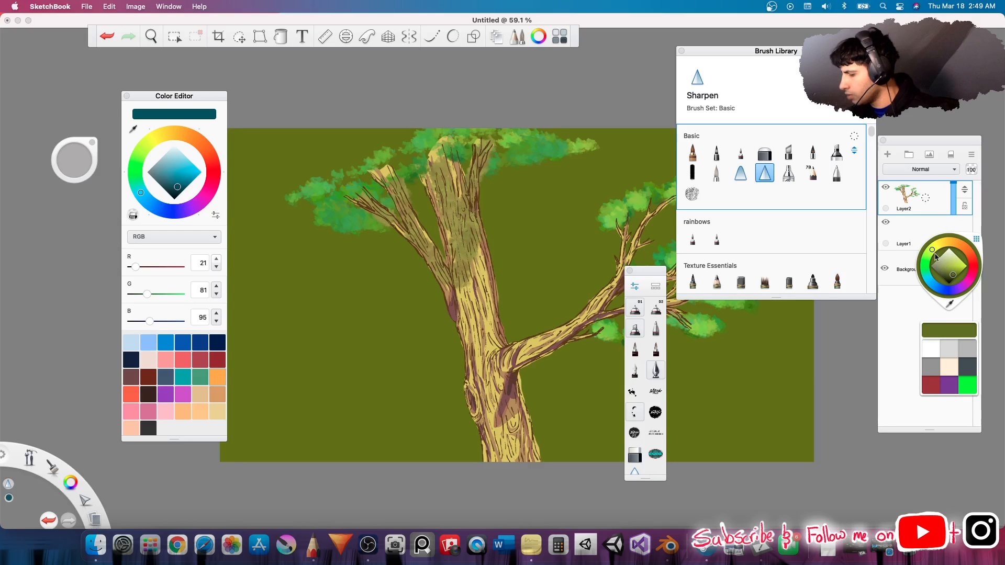
left_click(964, 265)
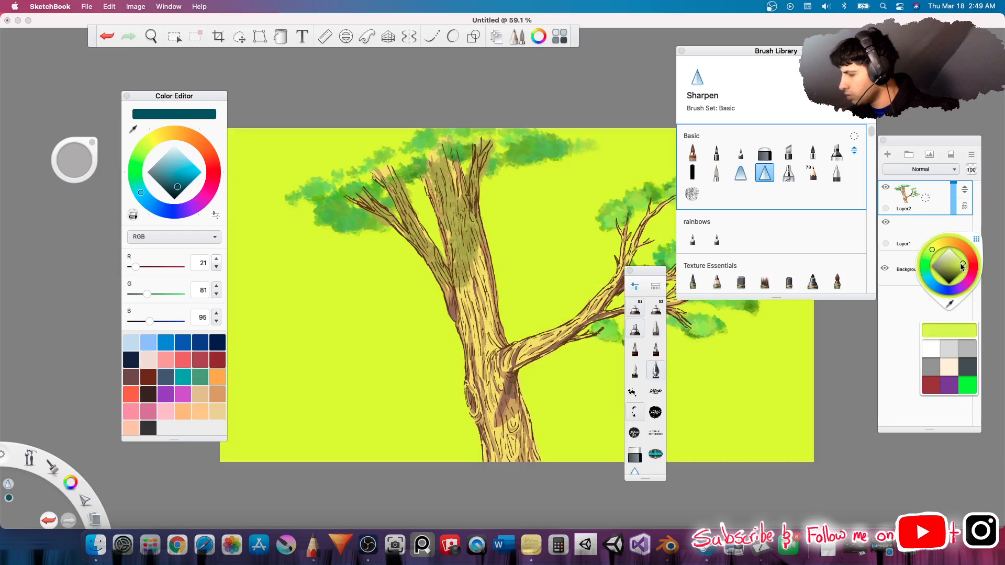
left_click(949, 245)
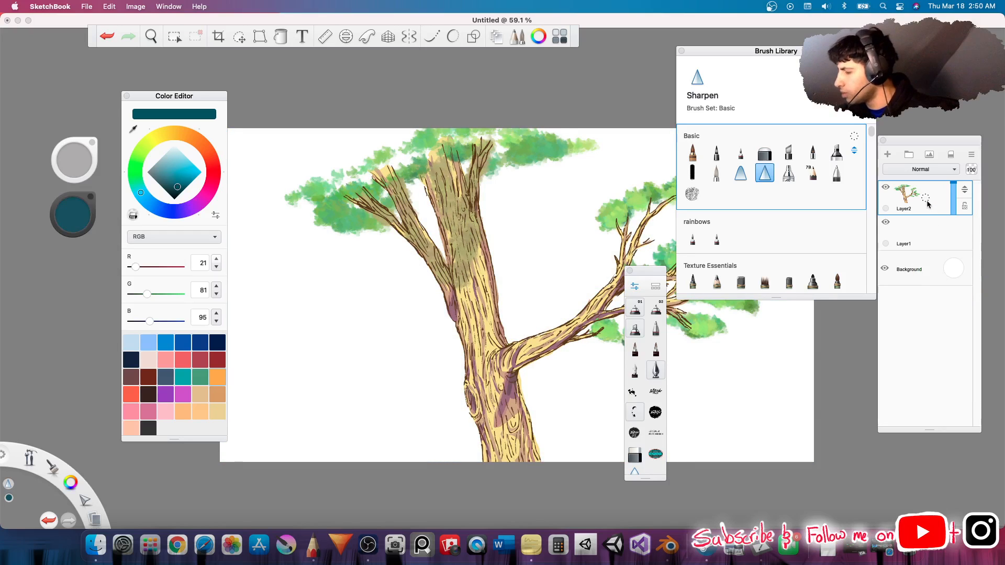
Make the tree artwork on Layer2 more opaque and hide Layer1 and the Background layer.
left_click_drag(925, 199, 912, 230)
left_click(886, 223)
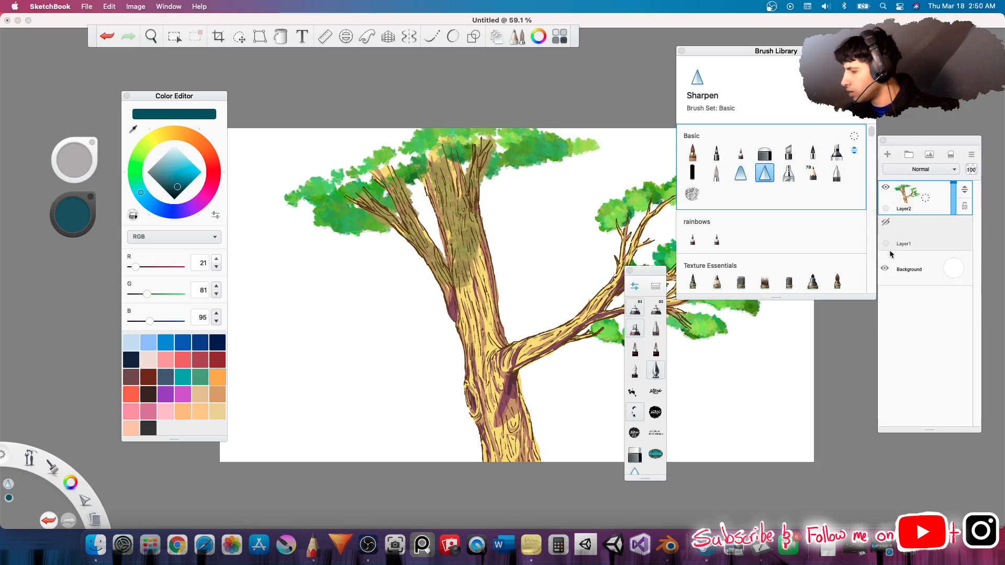
left_click(884, 268)
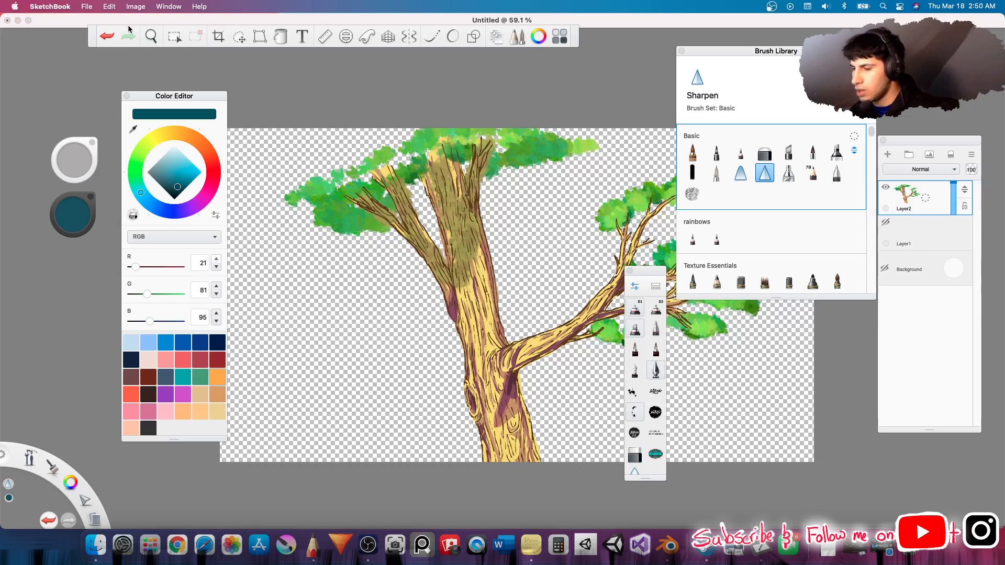
Save the drawing in PNG format over tree.png in the squirrel animation youtube folder, accepting the replacement and the layer merge.
left_click(87, 6)
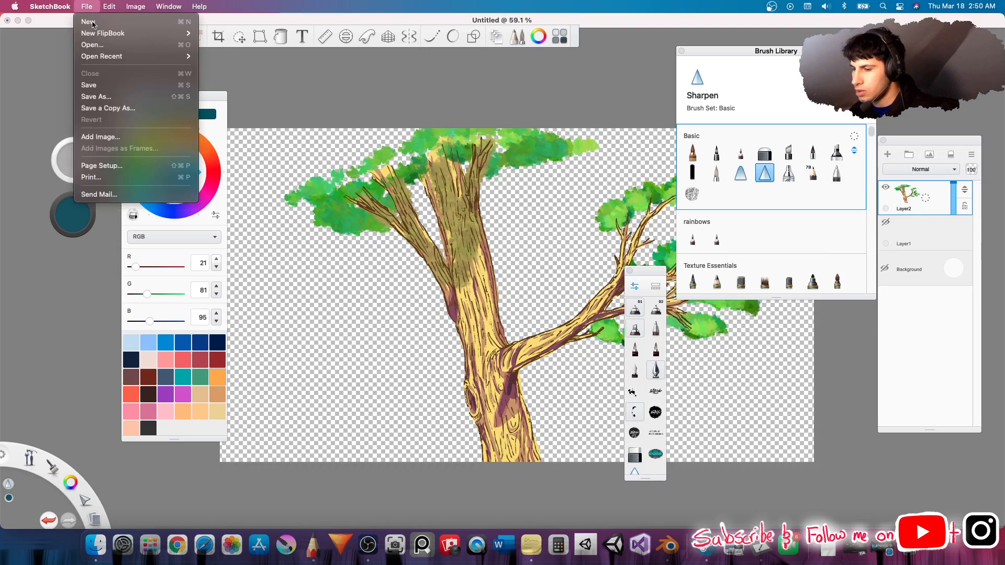
left_click(100, 89)
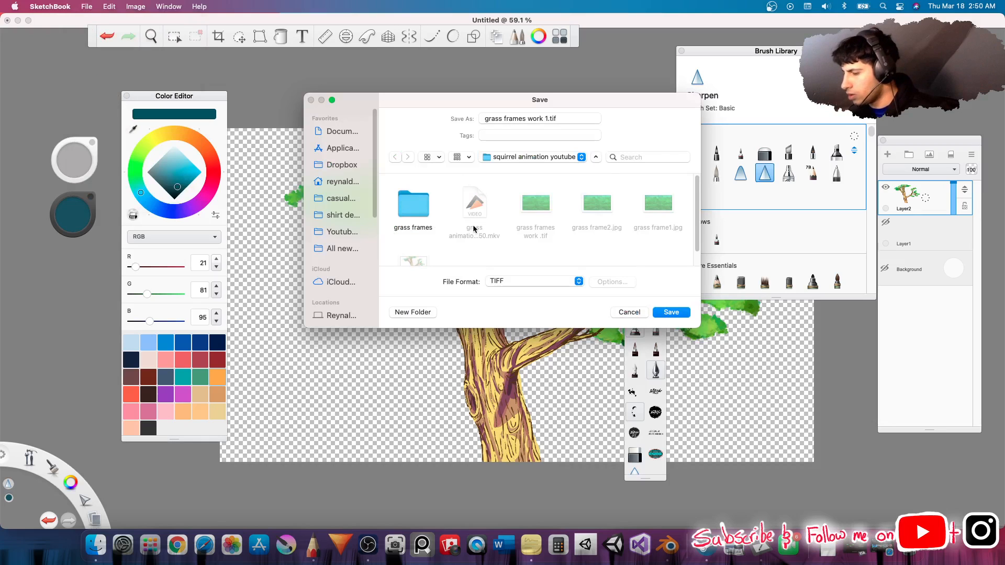
scroll(473, 231, "down", 2)
left_click(425, 228)
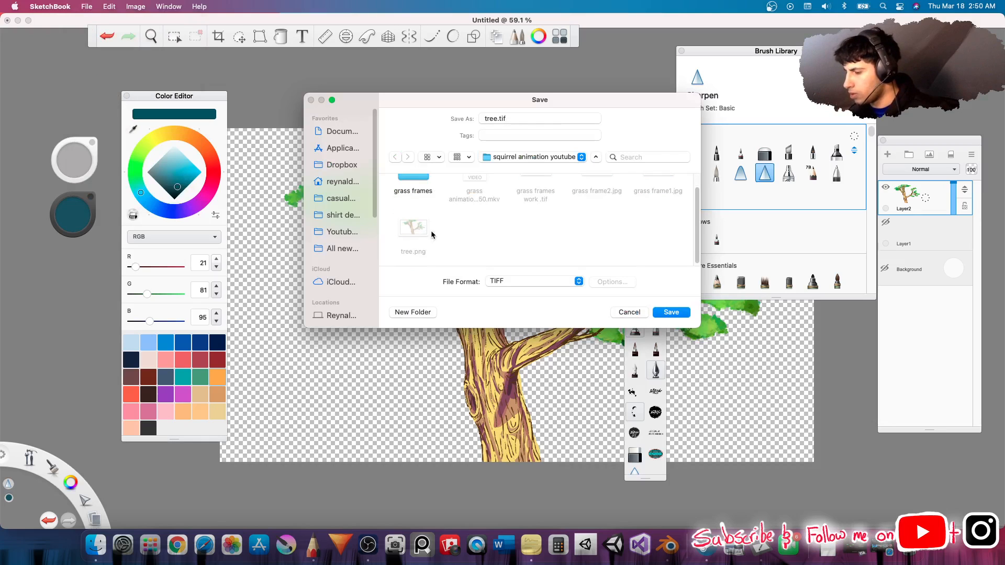
left_click(557, 283)
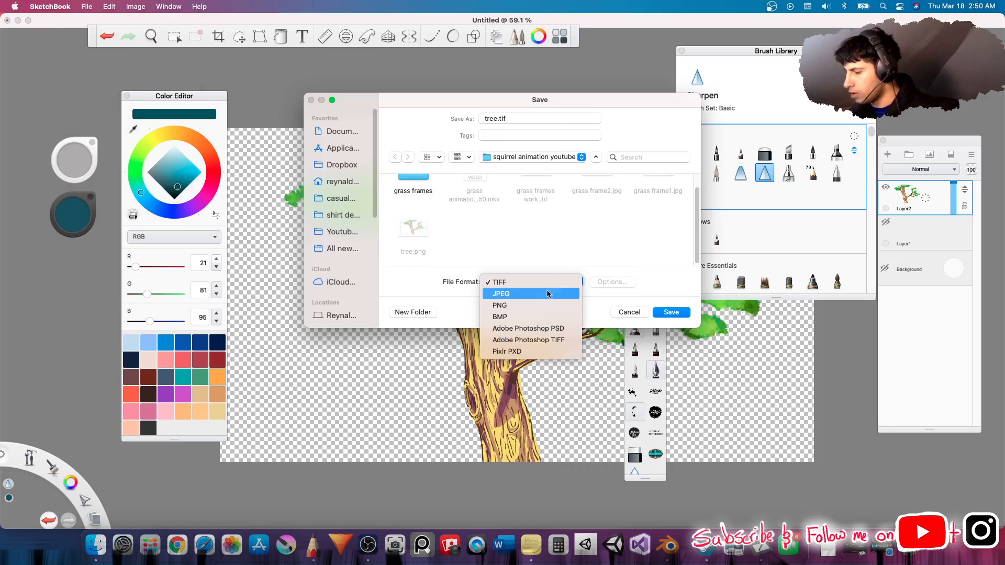
left_click(521, 305)
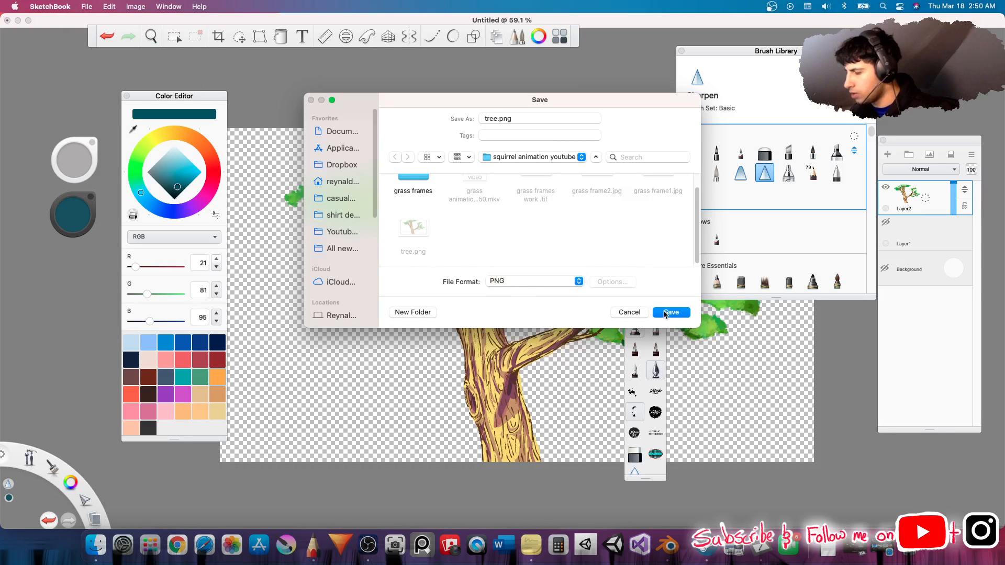
left_click(667, 313)
left_click(528, 265)
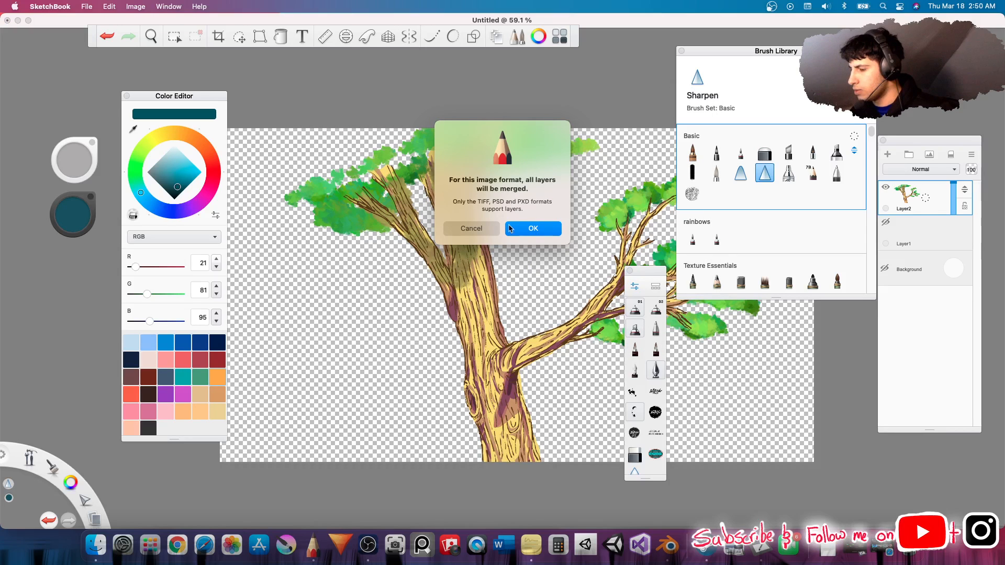
left_click(534, 228)
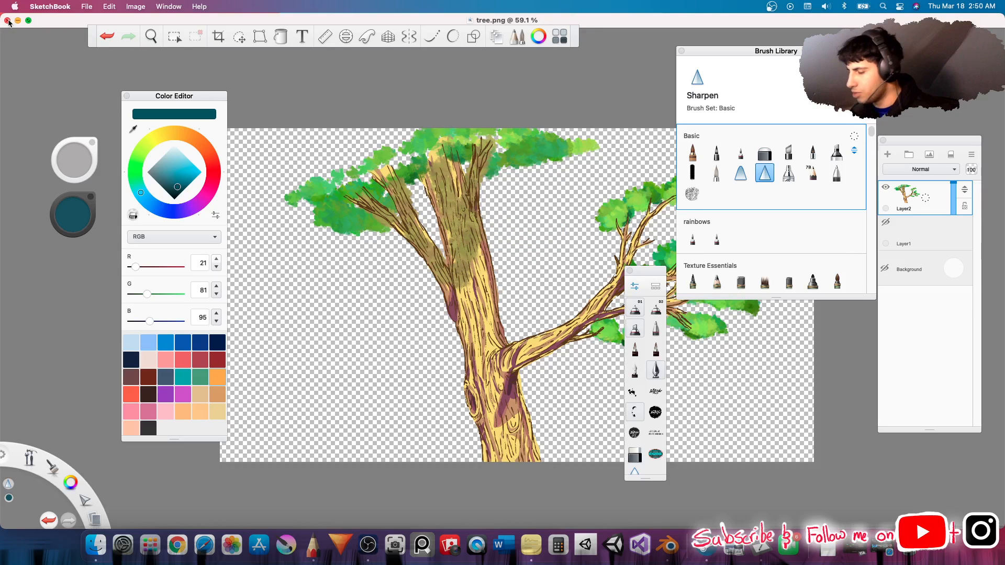
Close the saved tree drawing and switch to Blender.
left_click(8, 21)
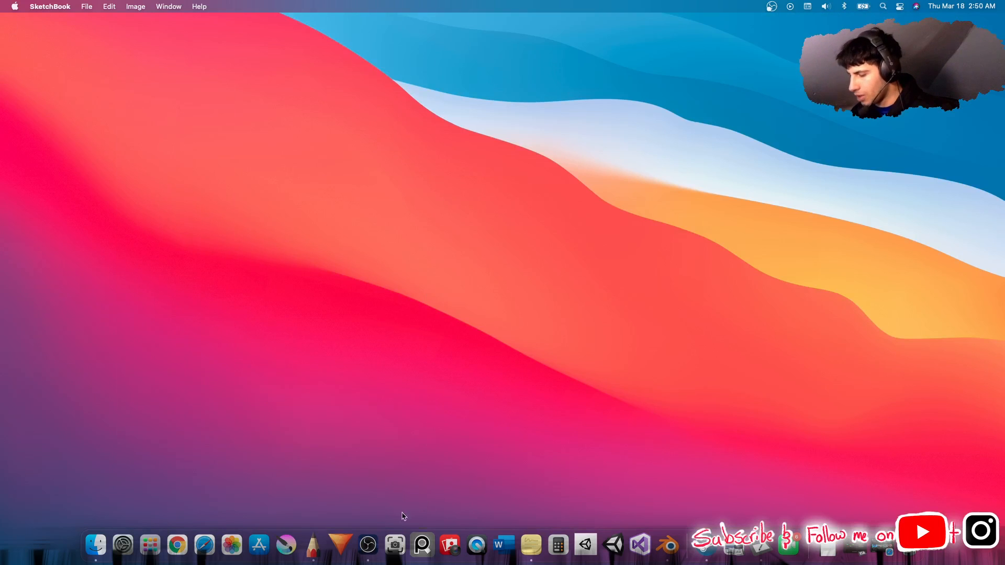
left_click(680, 540)
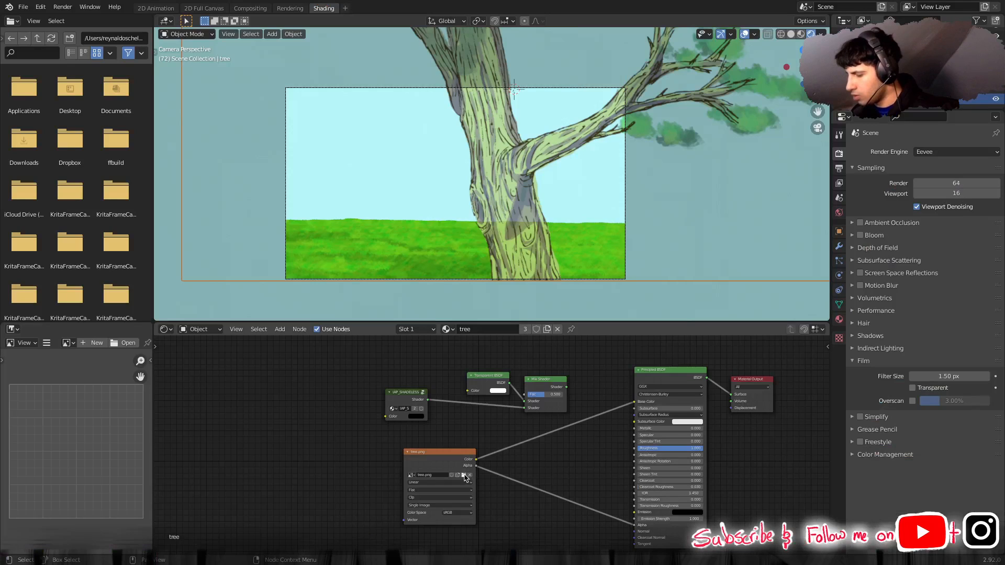
left_click(411, 477)
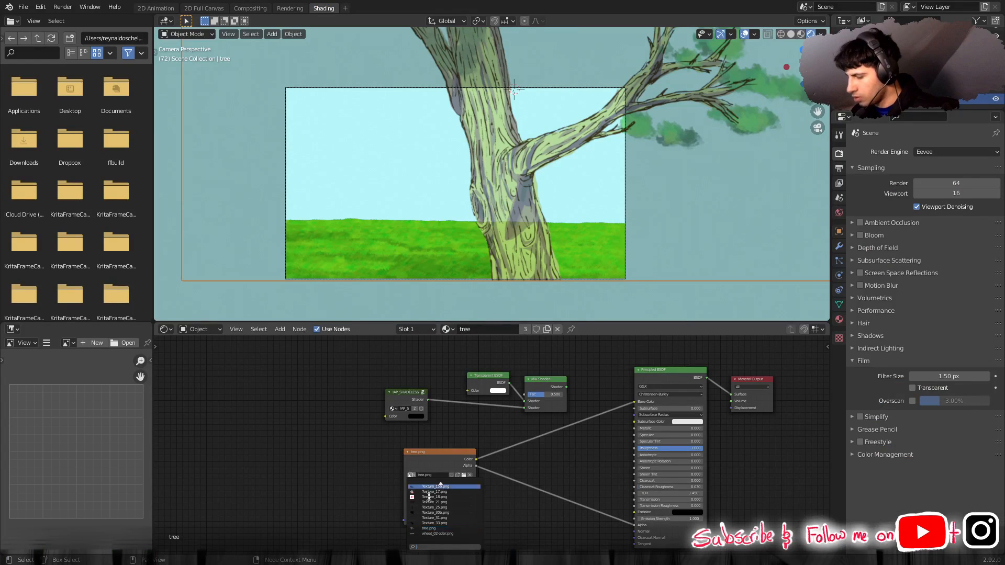
left_click(433, 523)
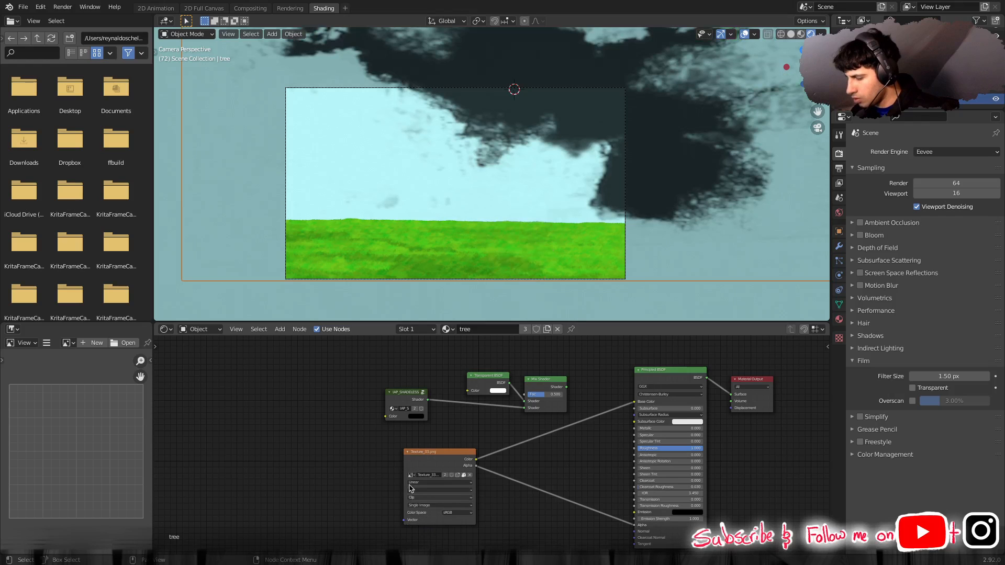
left_click(411, 475)
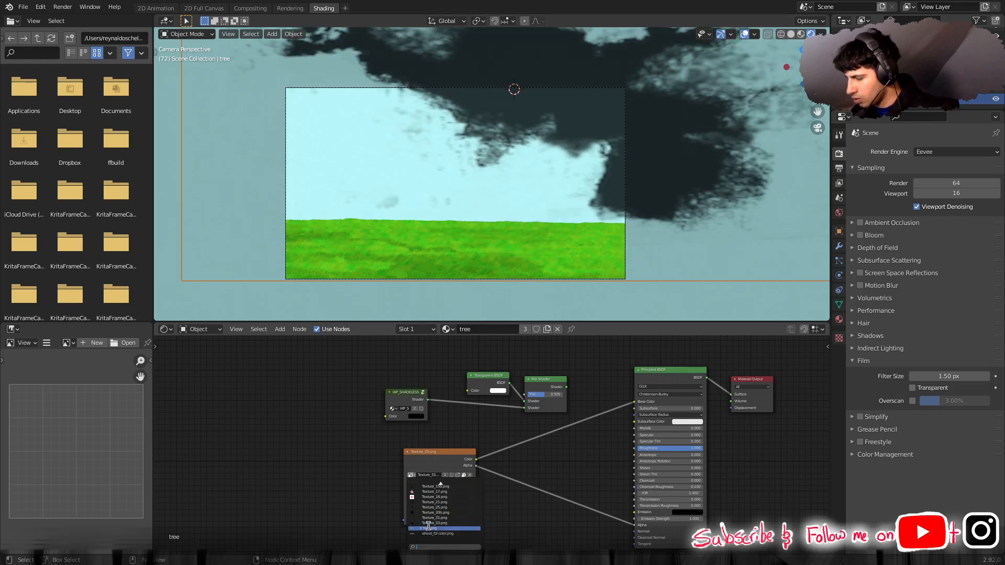
left_click(429, 528)
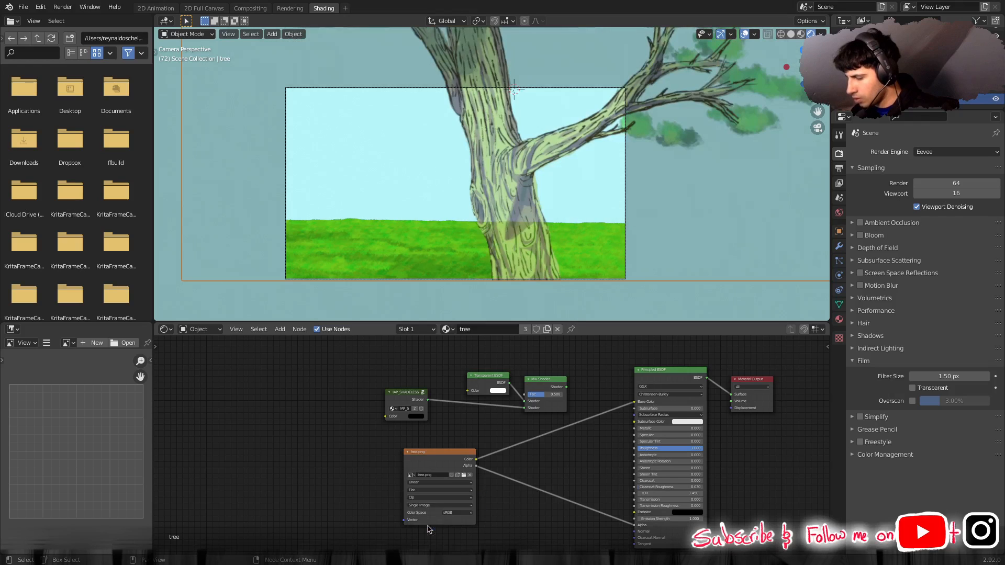
Load the re-saved tree.png from the squirrel animation youtube folder into the material's image texture node.
left_click(463, 477)
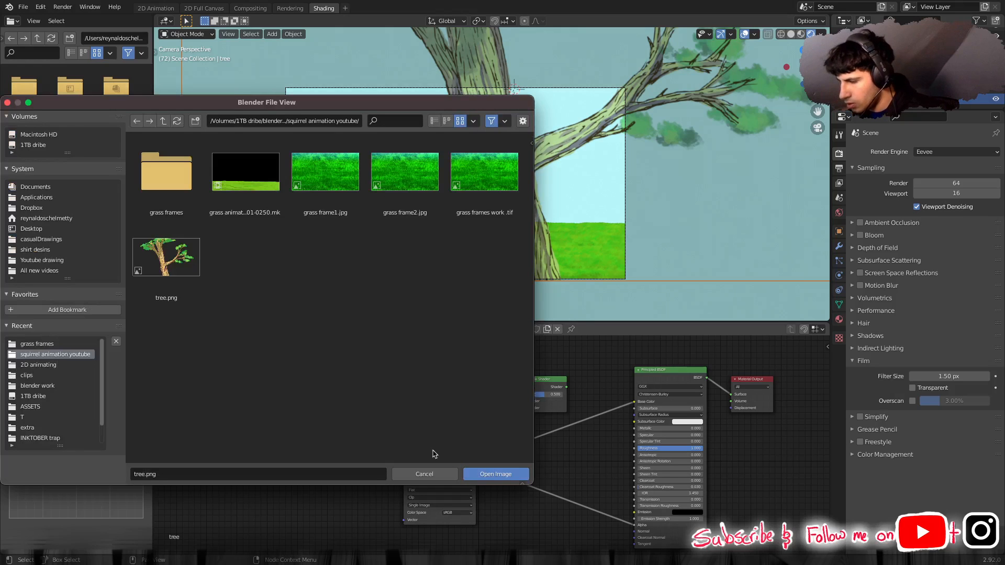
left_click(183, 274)
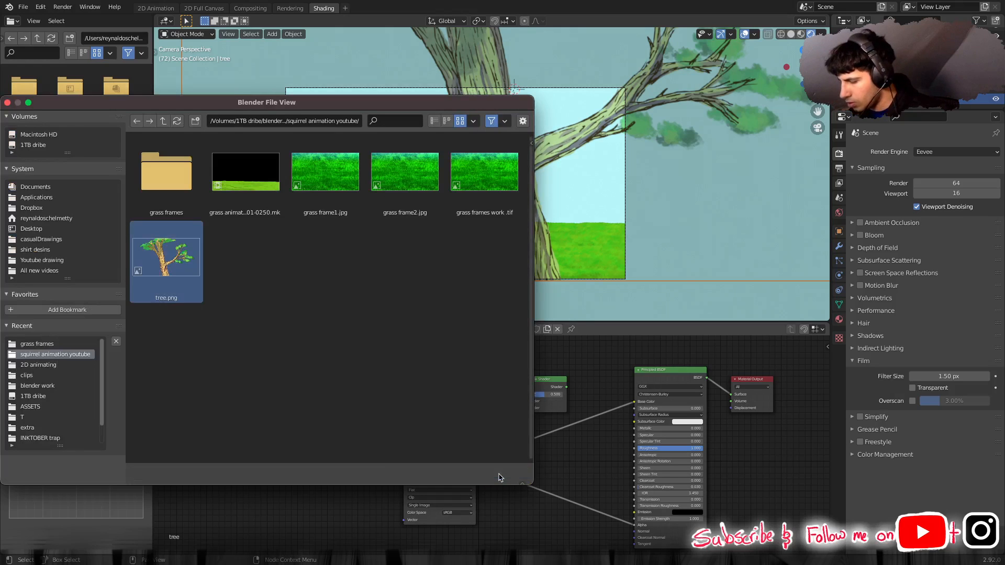
left_click(498, 474)
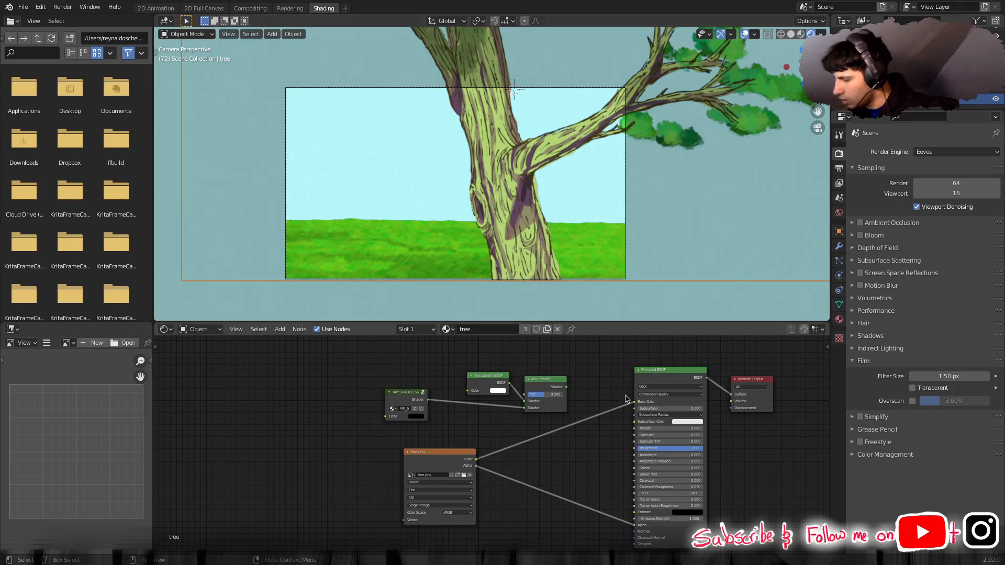
Unlink tree.png from the Principled BSDF and delete every node of the tree material except the Material Output.
left_click_drag(632, 526, 597, 503)
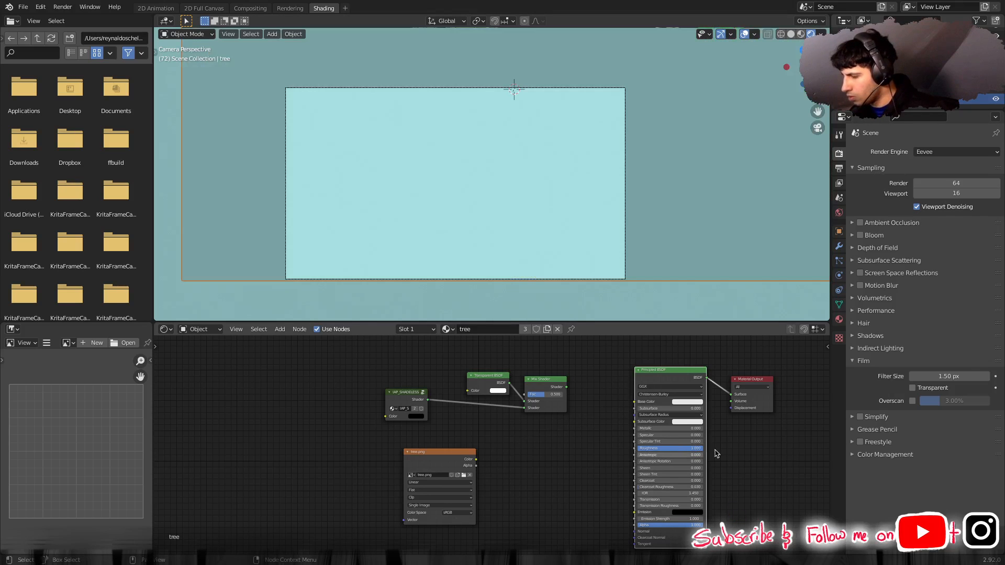
left_click_drag(747, 488, 390, 374)
left_click_drag(733, 502, 366, 466)
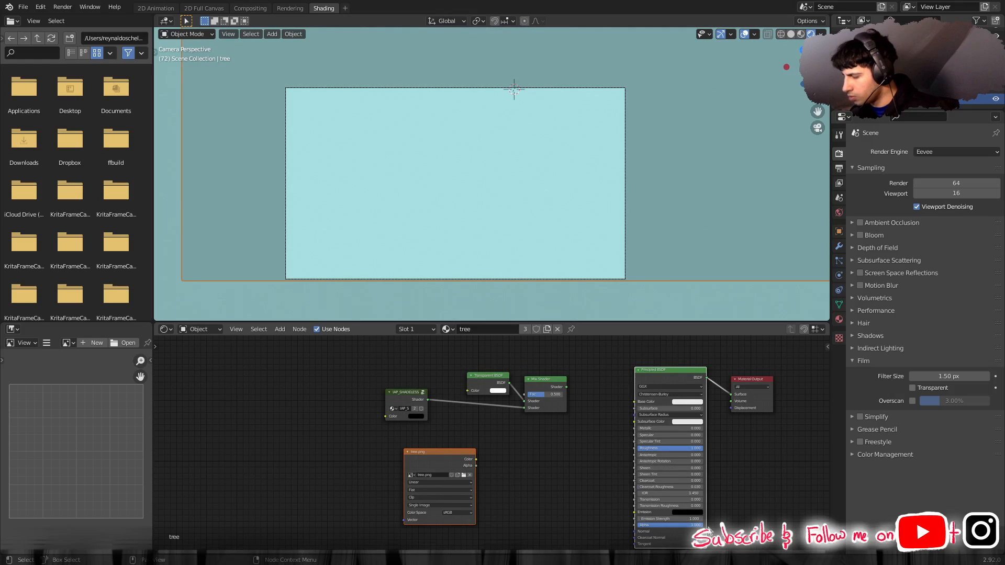
left_click_drag(710, 530, 349, 357)
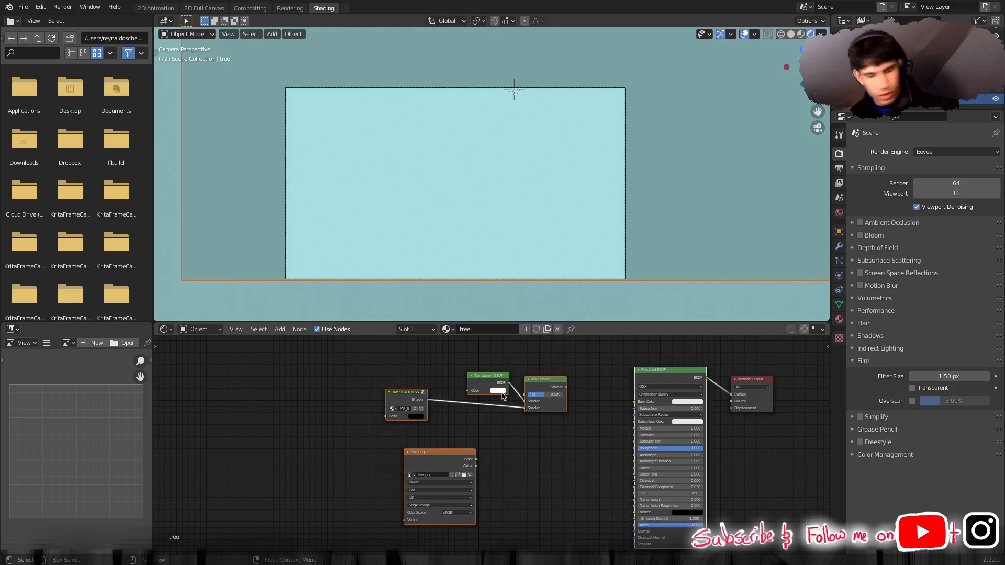
key("x")
Delete tree.002 and the other duplicate tree object from the scene and select the remaining tree.
key("shift+a")
mouse_move(482, 432)
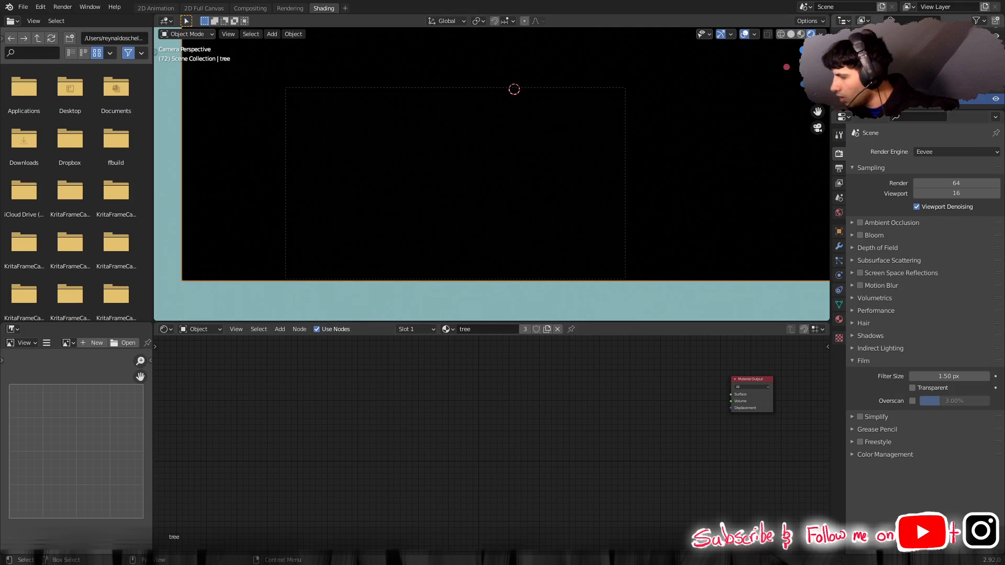
left_click(983, 96)
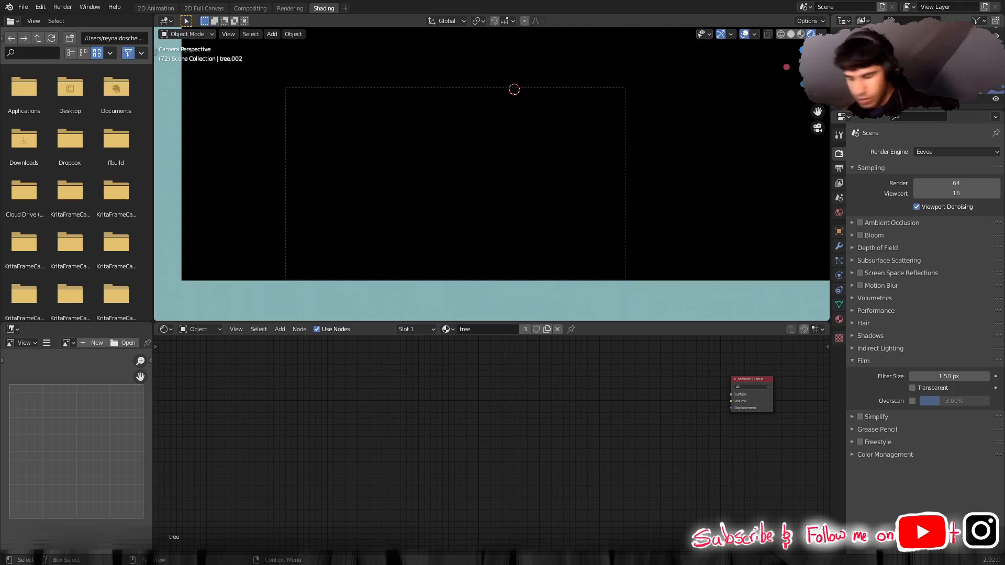
key("x")
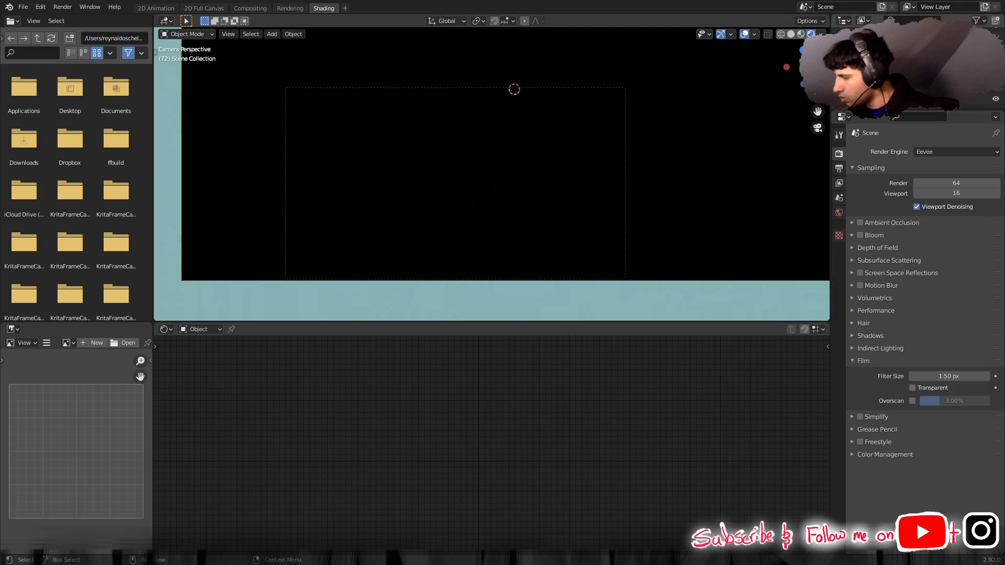
left_click(983, 98)
key("x")
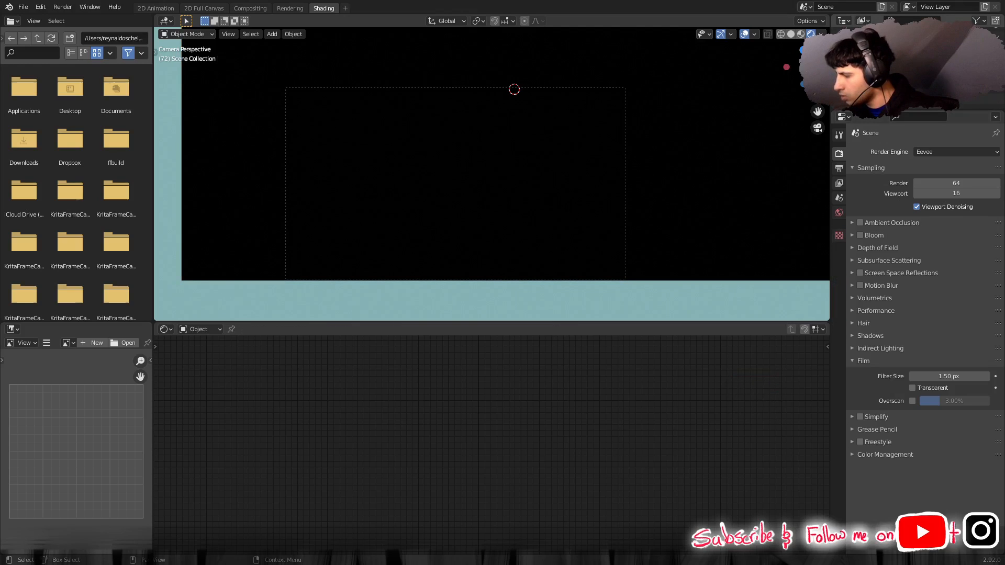
left_click(911, 96)
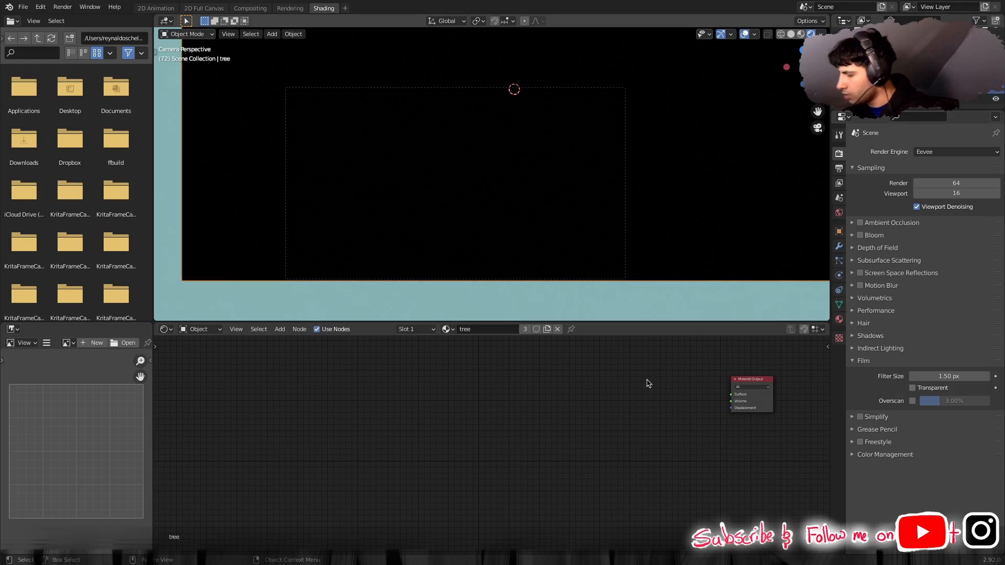
Add a Principled BSDF to the tree material and link its BSDF output to the Material Output's Surface.
key("shift+a")
mouse_move(548, 422)
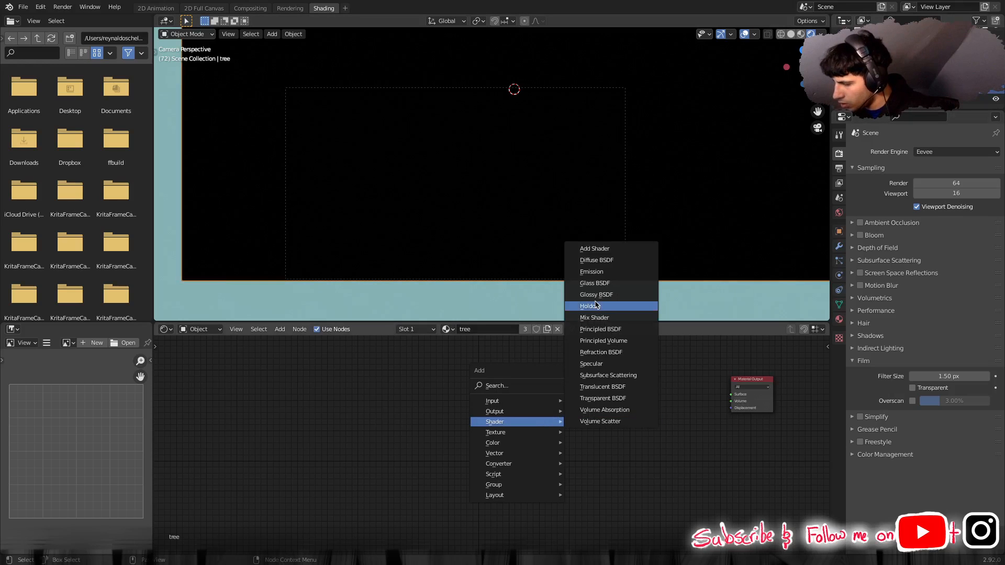
left_click(602, 330)
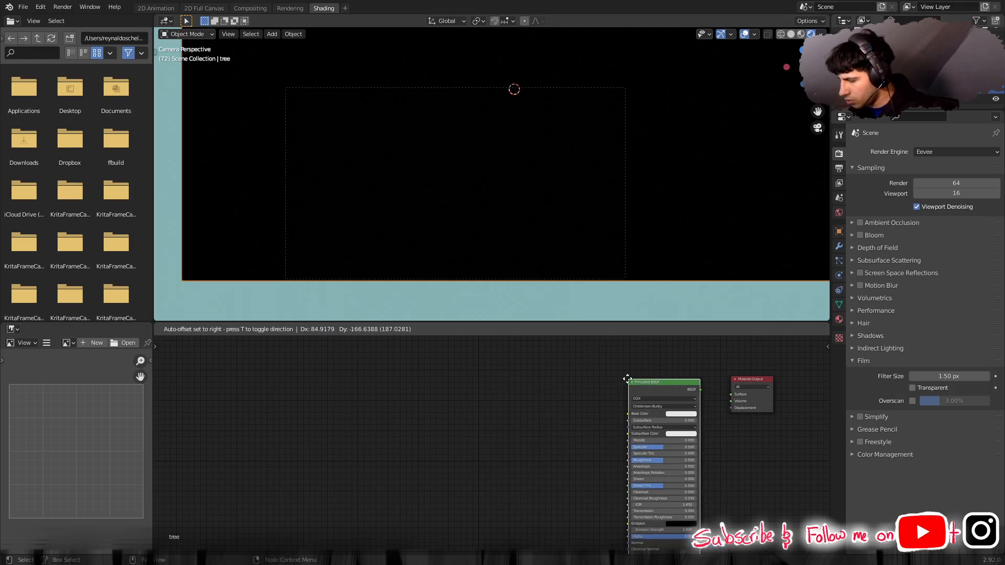
left_click(628, 378)
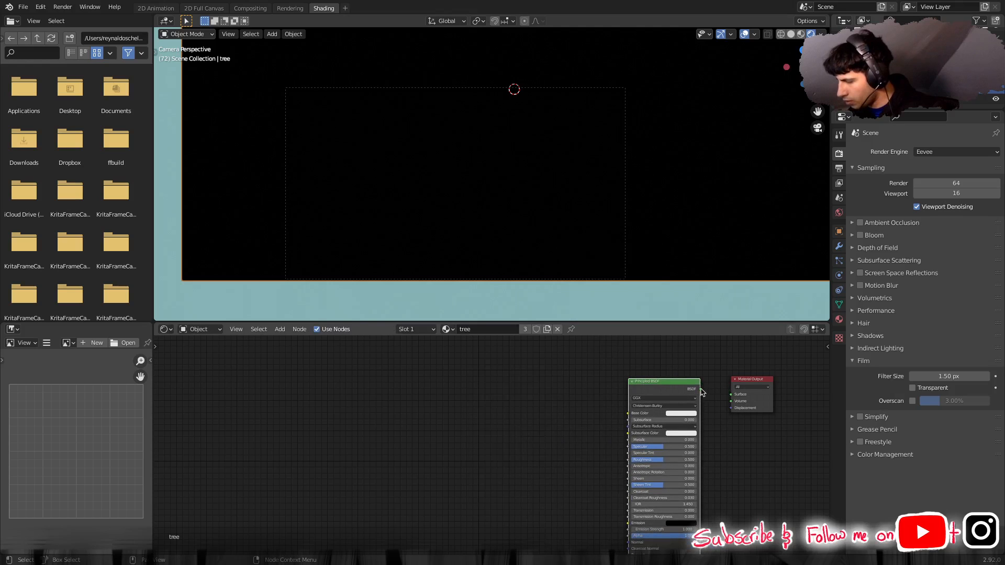
left_click_drag(701, 389, 731, 396)
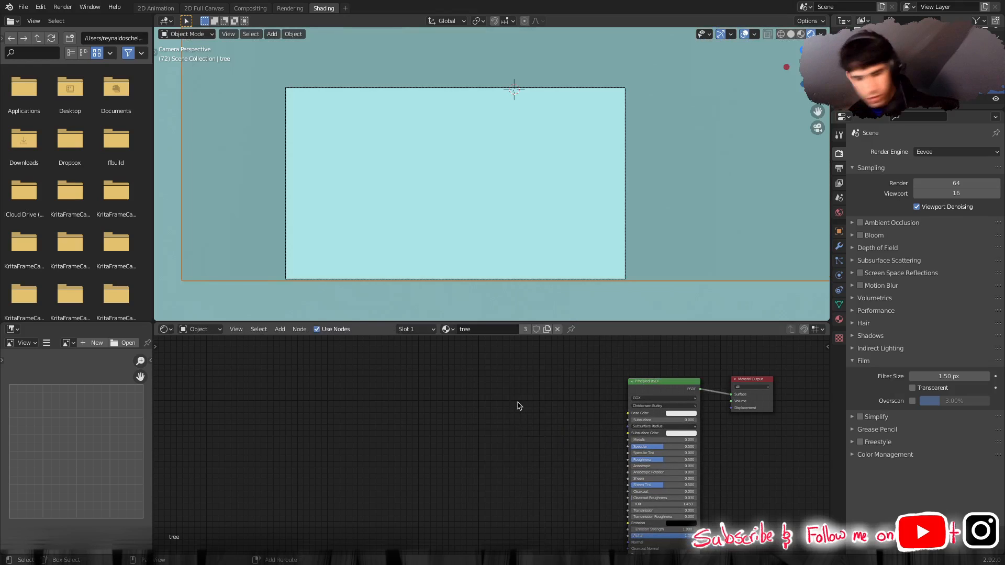
Add an Image Texture node and link its Alpha and Color to the Principled BSDF's Alpha and Base Color.
key("shift+a")
mouse_move(516, 402)
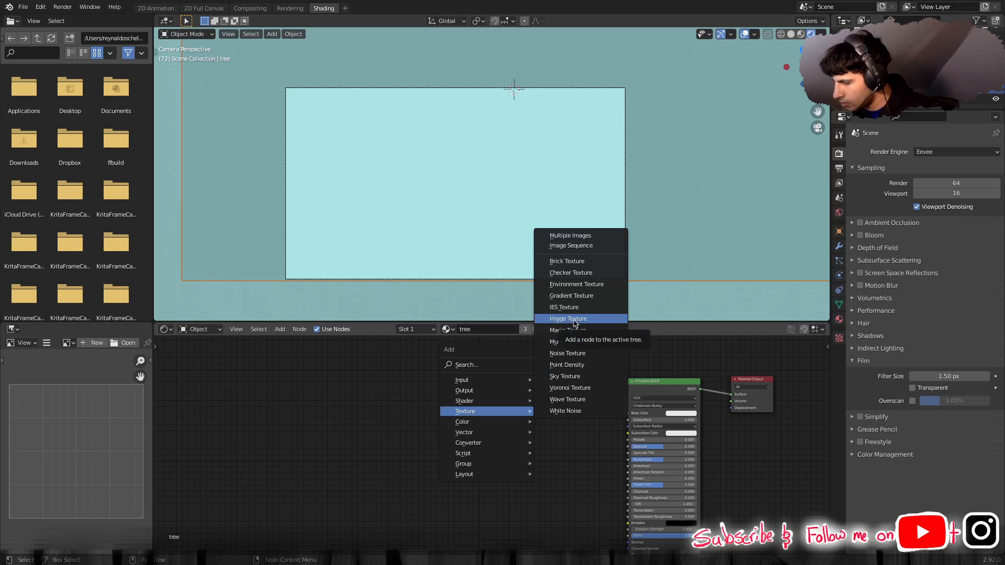
left_click(575, 323)
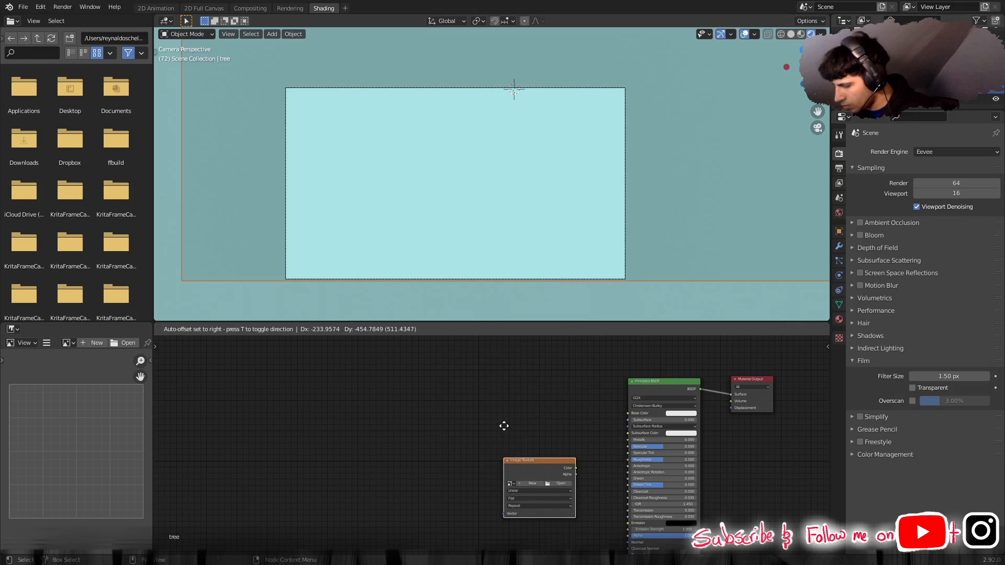
left_click(504, 394)
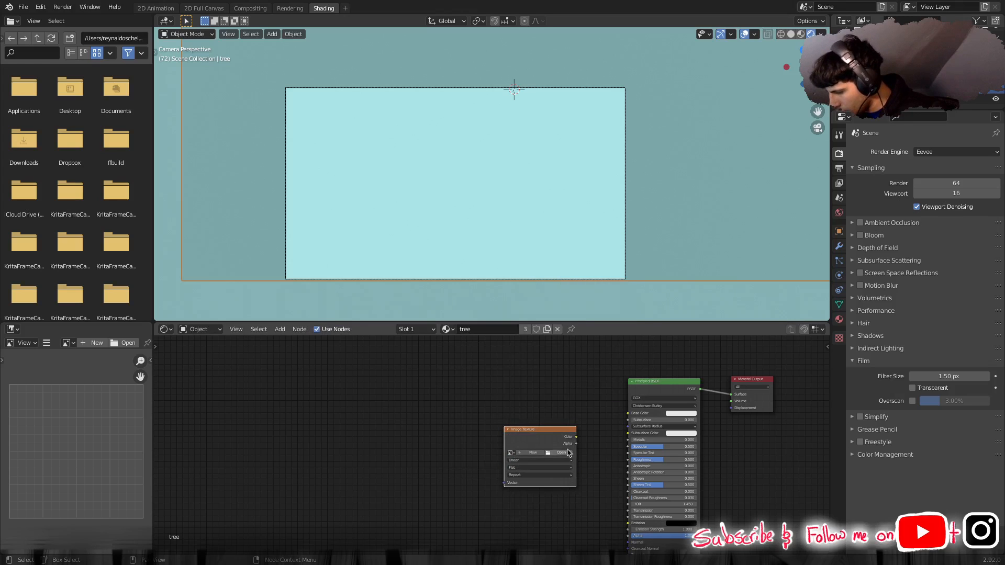
left_click_drag(576, 444, 619, 524)
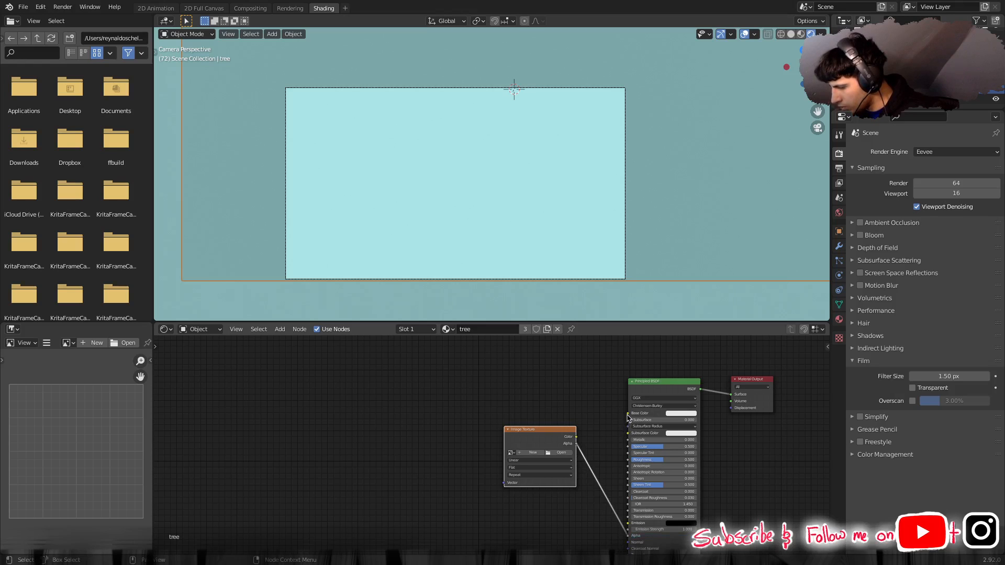
left_click_drag(576, 436, 628, 414)
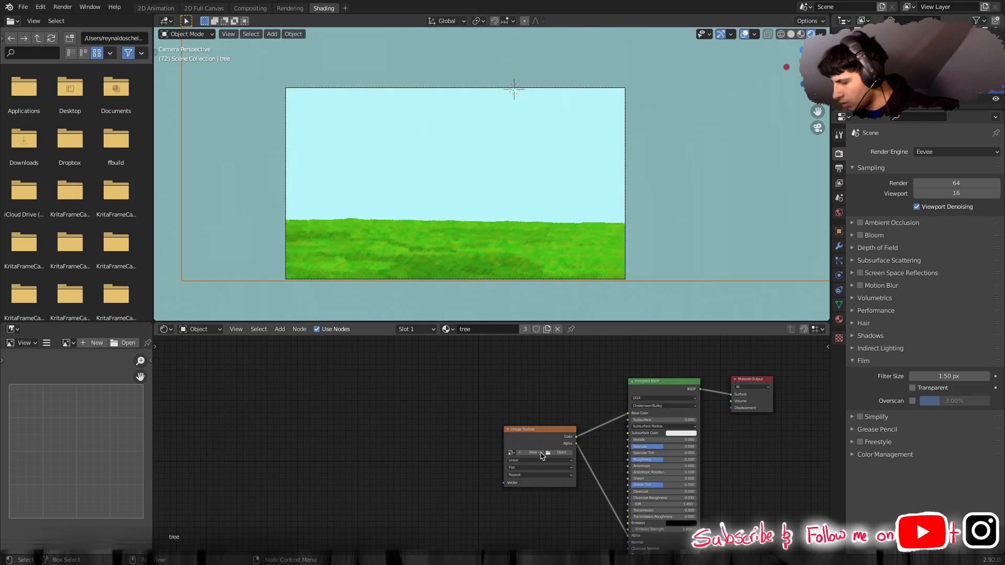
Load tree.png from the squirrel animation youtube folder into the new Image Texture node.
left_click(511, 452)
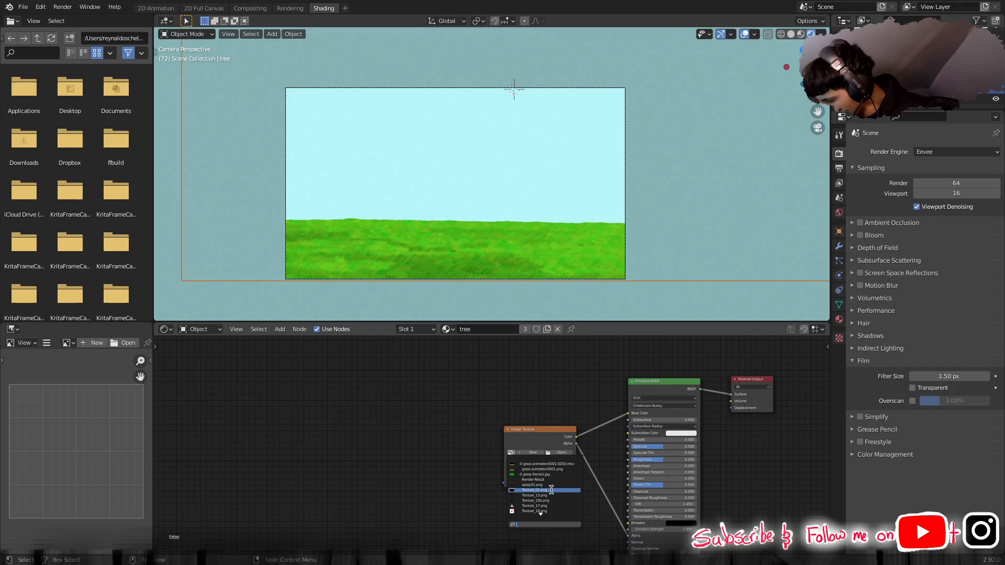
left_click(442, 426)
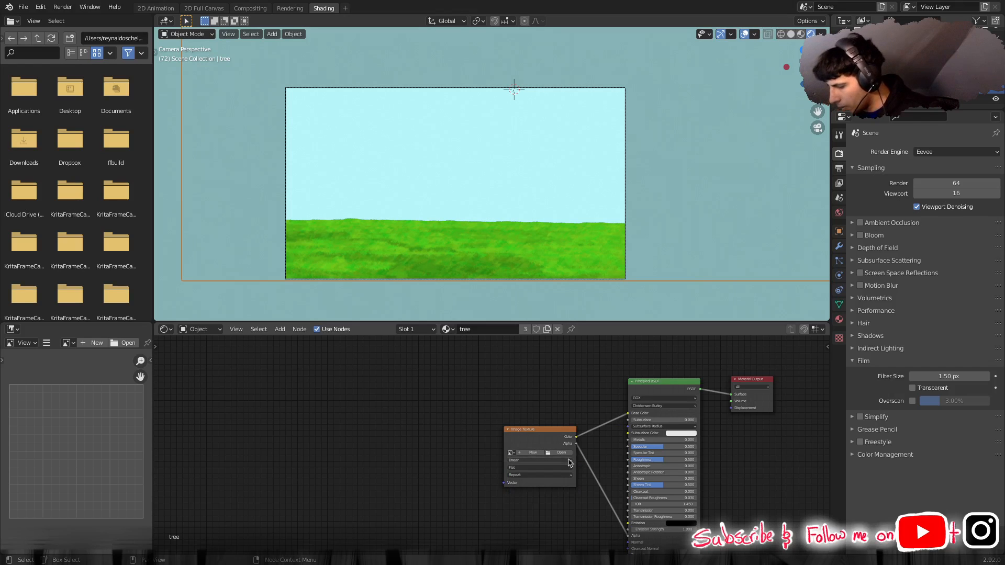
left_click(561, 453)
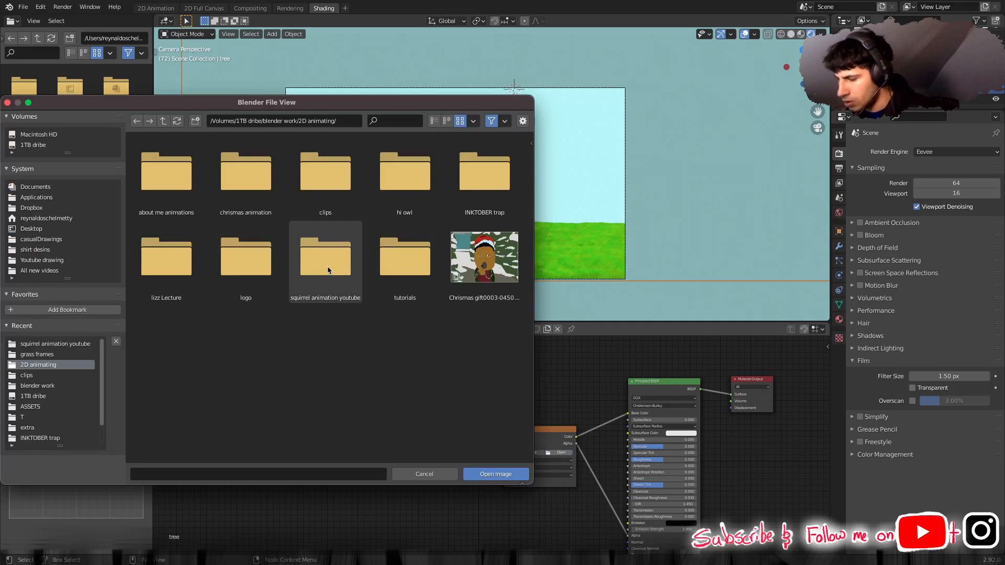
left_click(330, 270)
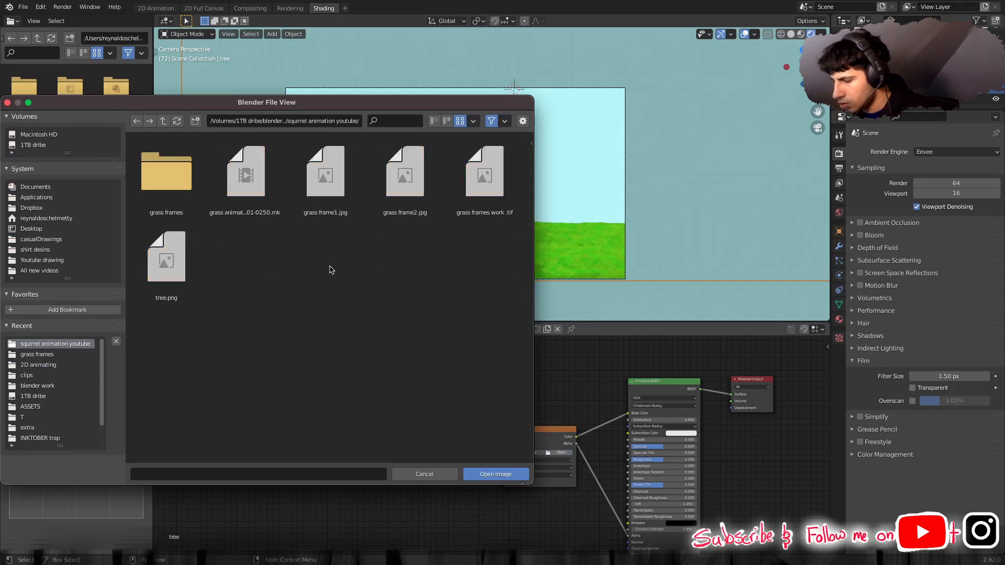
left_click(177, 267)
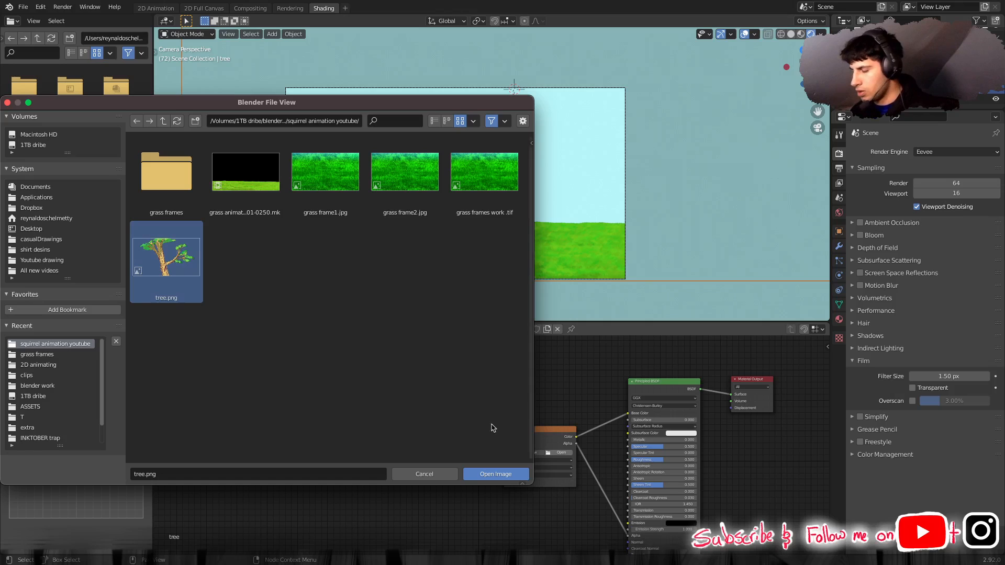
left_click(490, 474)
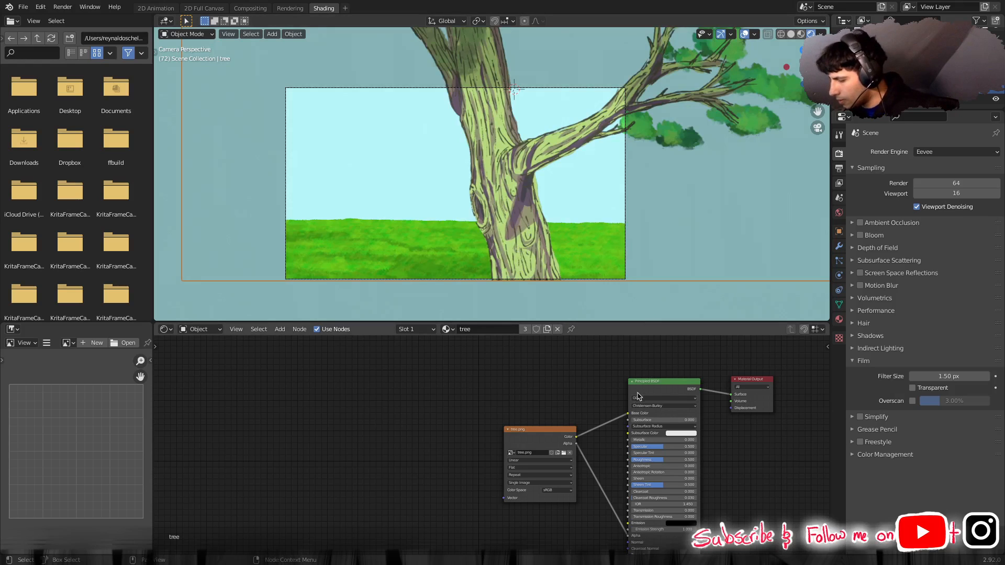
Set the Principled BSDF's Specular to 0 and delete the node from the tree material.
mouse_move(655, 447)
left_mouse_down()
mouse_move(621, 447)
mouse_move(697, 447)
mouse_move(632, 447)
left_mouse_up()
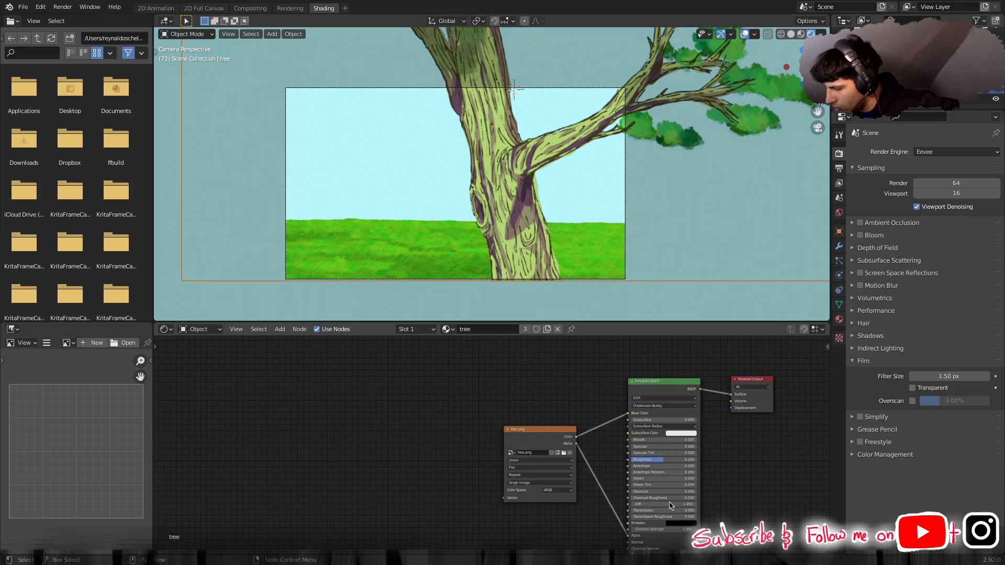
left_click(666, 385)
right_click(665, 384)
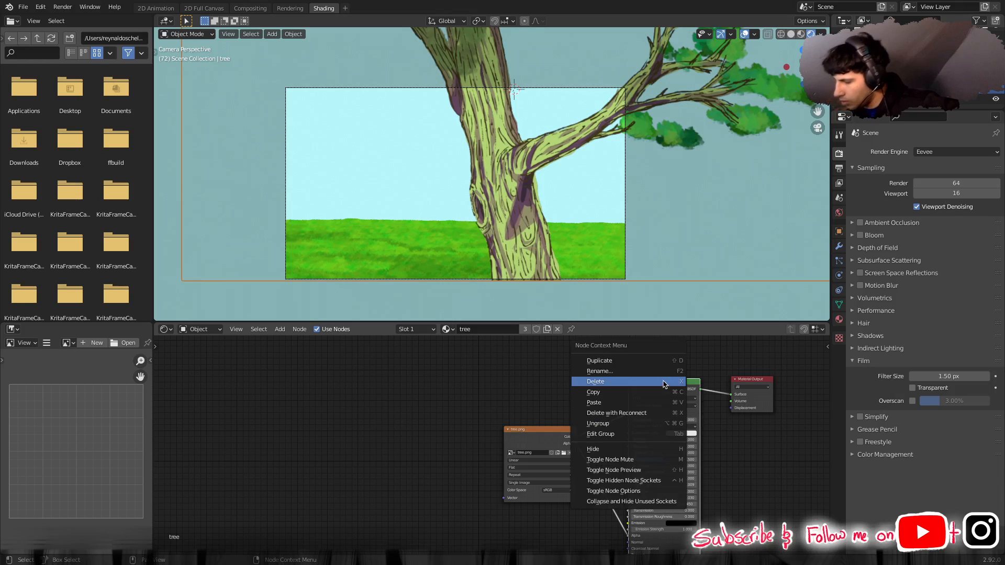
left_click(652, 384)
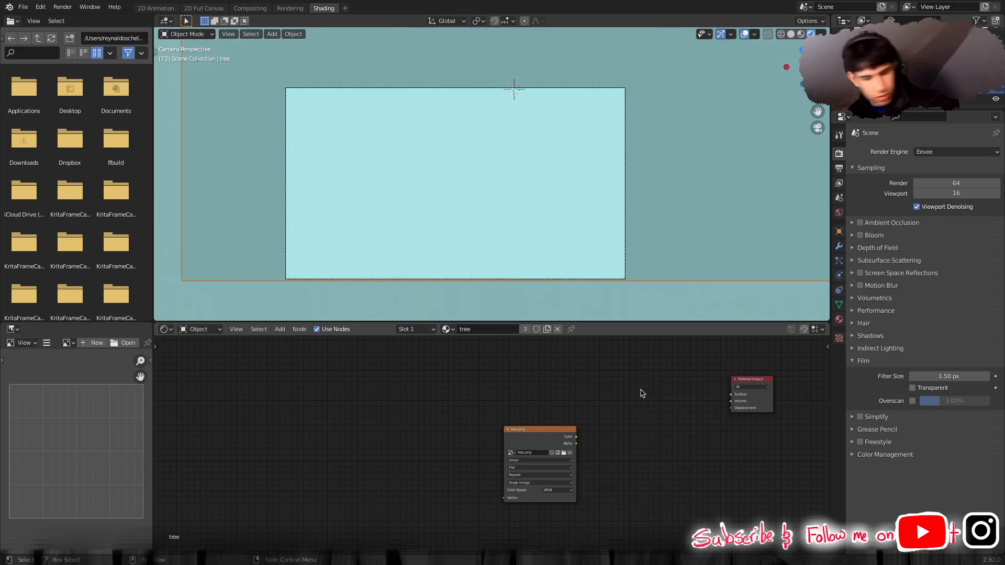
Add an Emission shader, linking tree.png's Color to its Color and its Emission output to the Material Output's Surface.
key("shift+a")
mouse_move(642, 390)
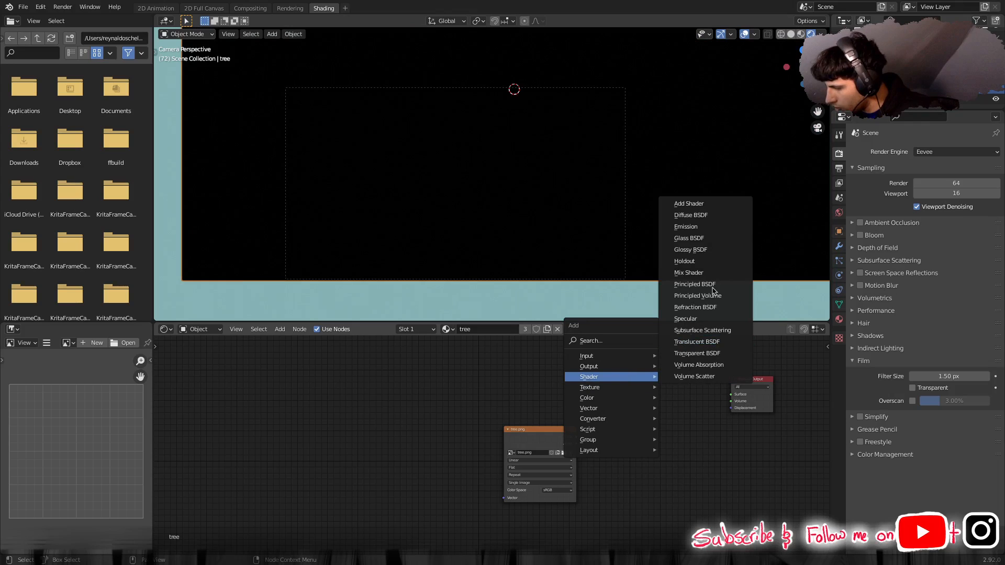
left_click(686, 228)
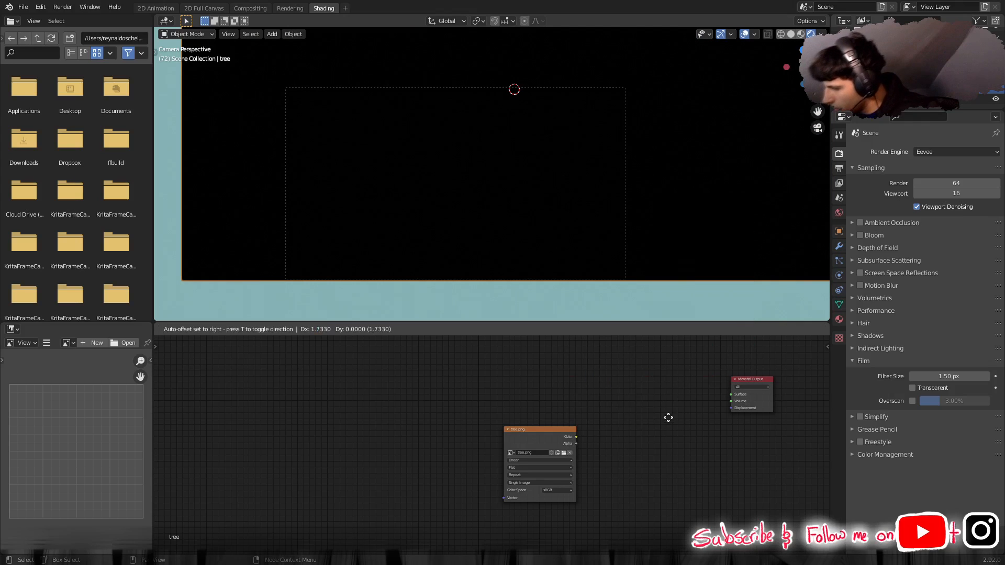
left_click(651, 422)
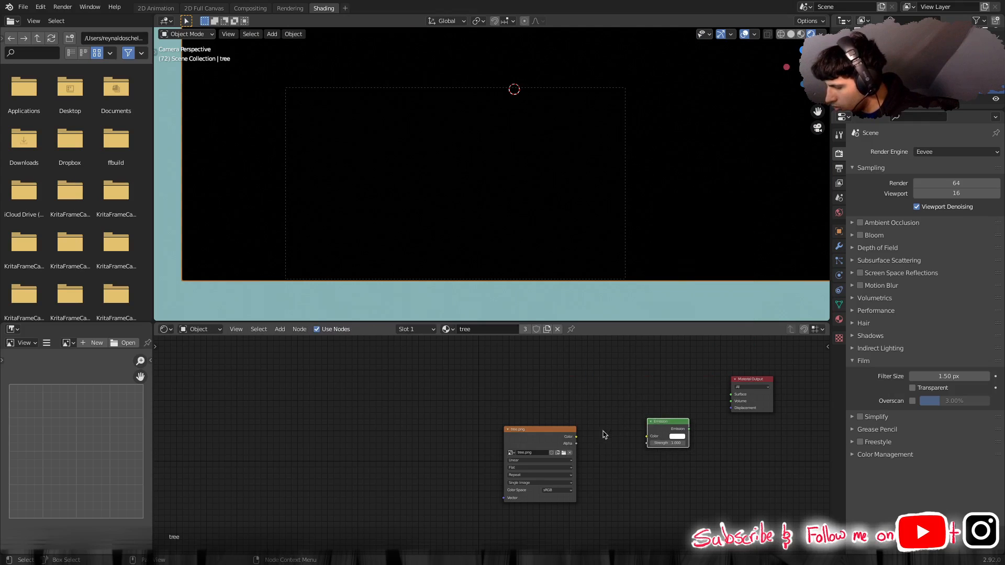
left_click_drag(576, 437, 728, 401)
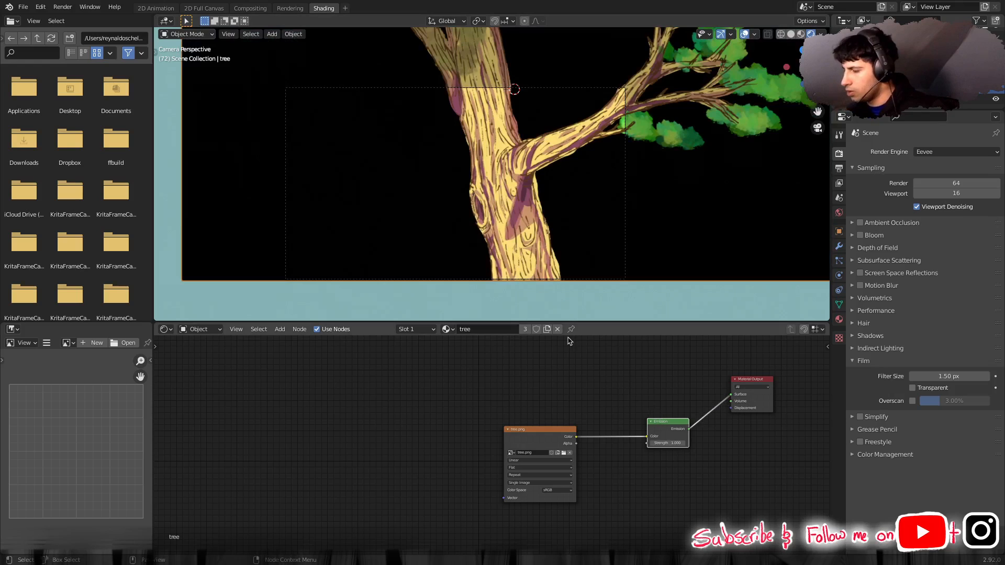
Move the tree.png and Emission nodes away from the Material Output and unlink Emission from its Surface input.
scroll(511, 247, "down", 4)
scroll(511, 245, "up", 1)
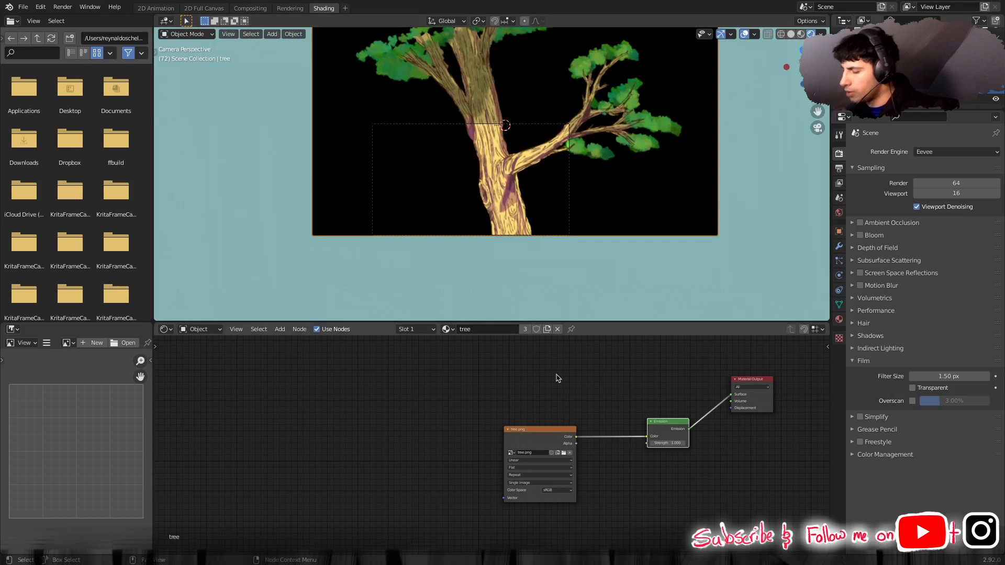
left_click_drag(552, 430, 477, 432)
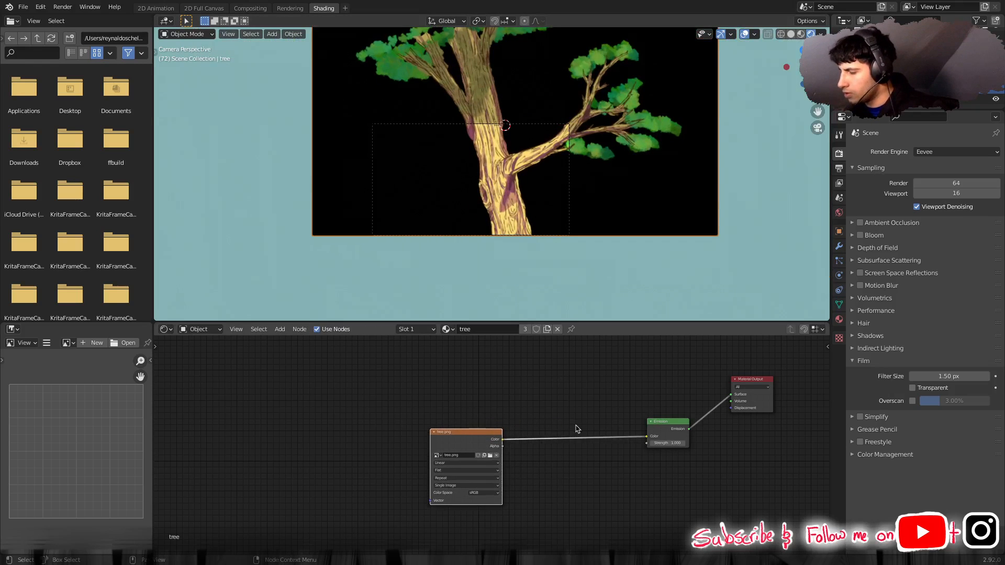
left_click_drag(670, 422, 600, 413)
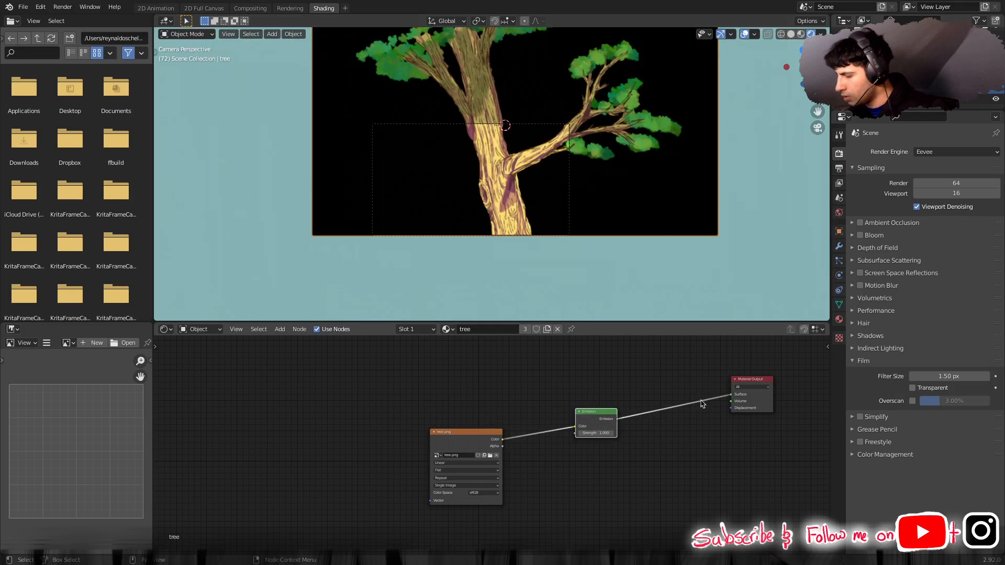
left_click_drag(730, 397, 607, 413)
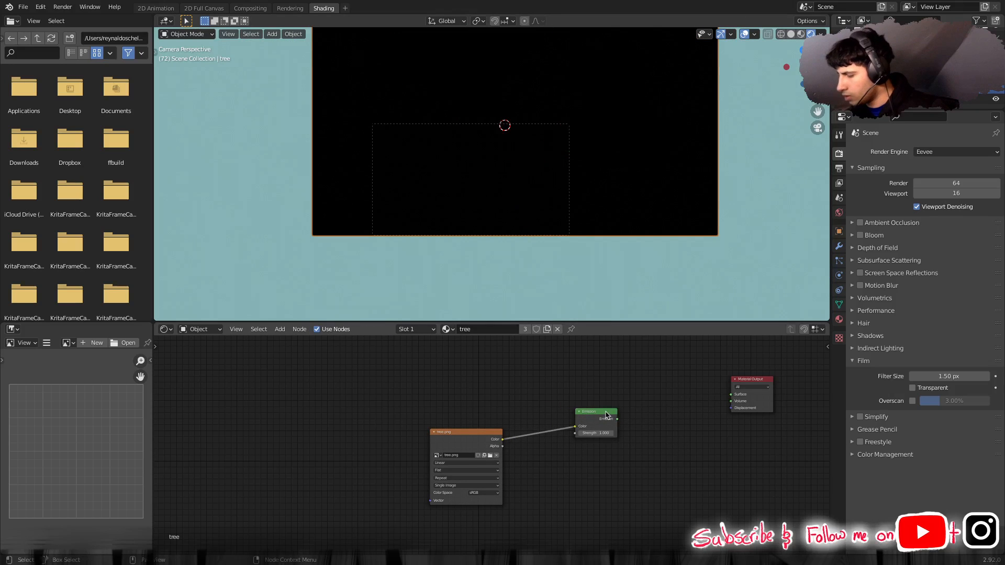
key("shift+a")
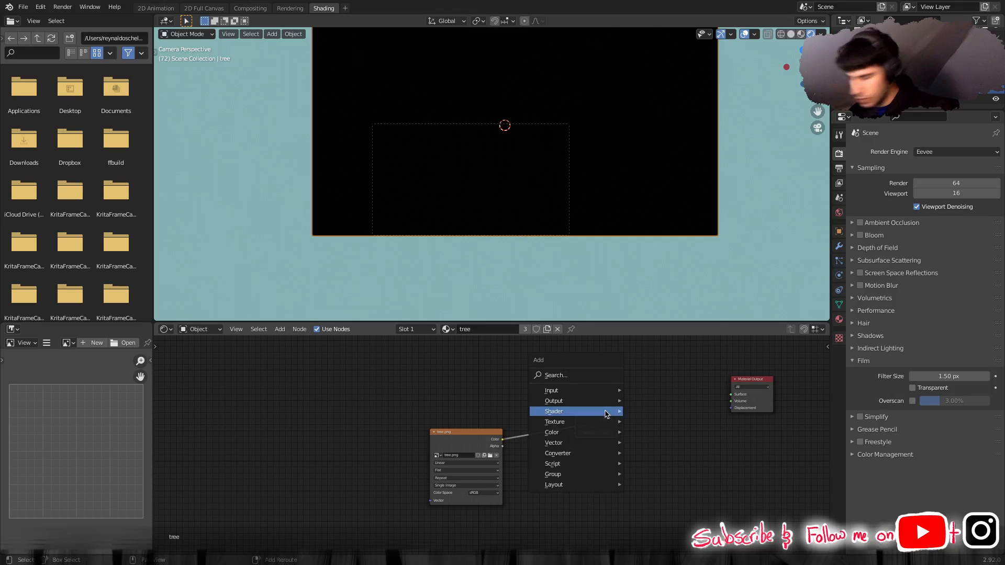
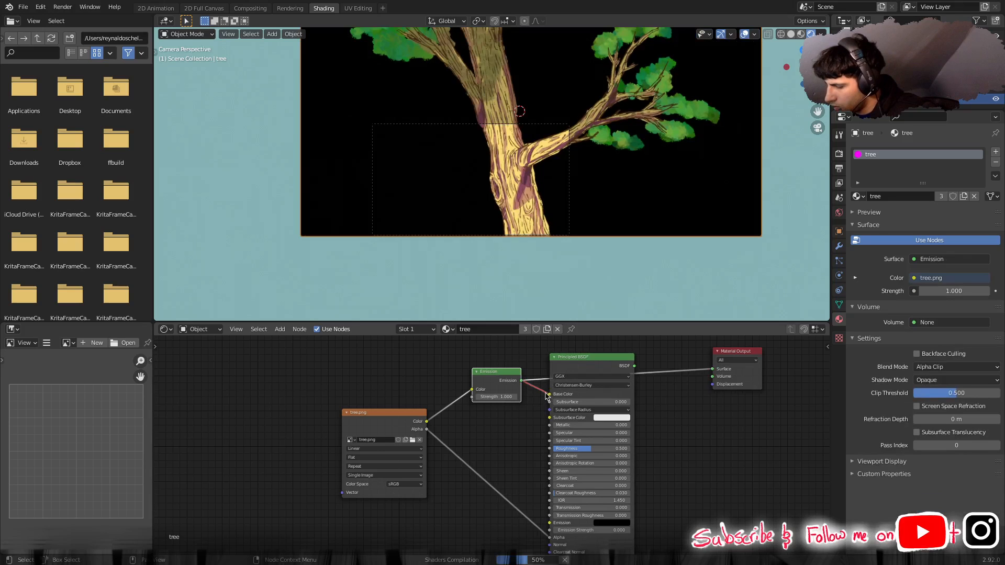
Unlink Emission from the Principled BSDF's Base Color and move the Principled BSDF below the Material Output.
left_click_drag(548, 395, 540, 392)
left_click_drag(554, 527, 550, 542)
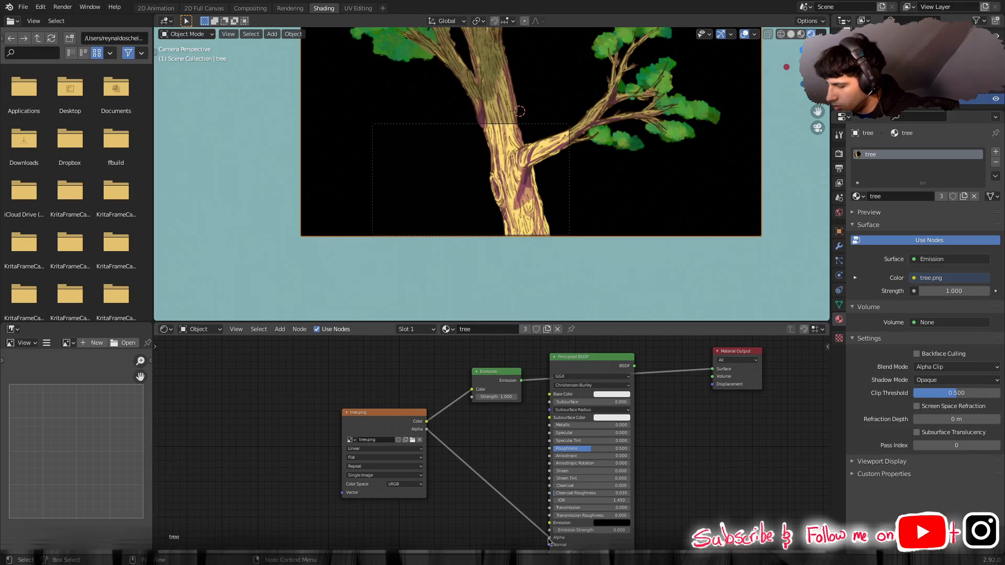
left_click_drag(581, 358, 738, 446)
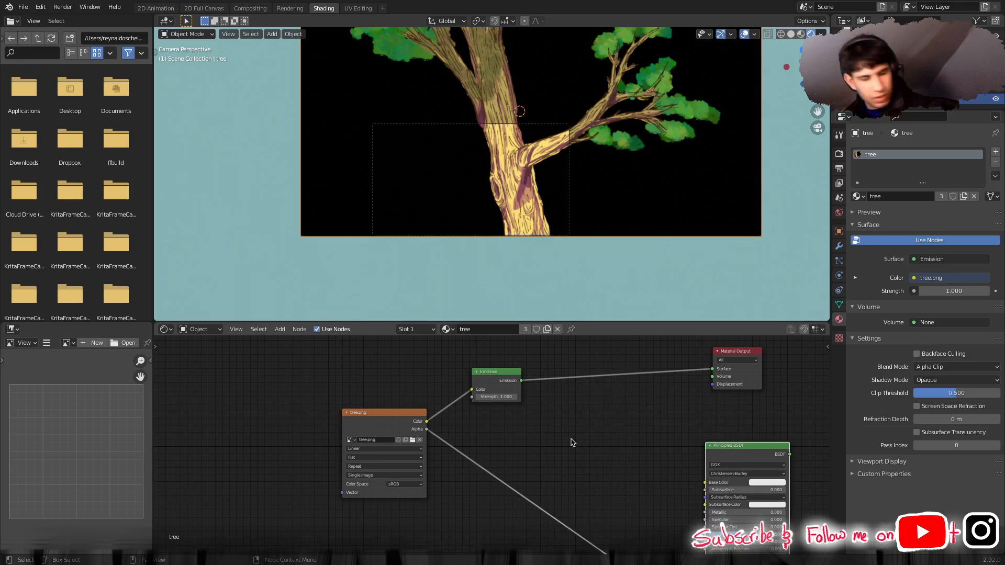
Insert a Mix Shader into the link between the Emission shader and the Material Output.
key("shift+a")
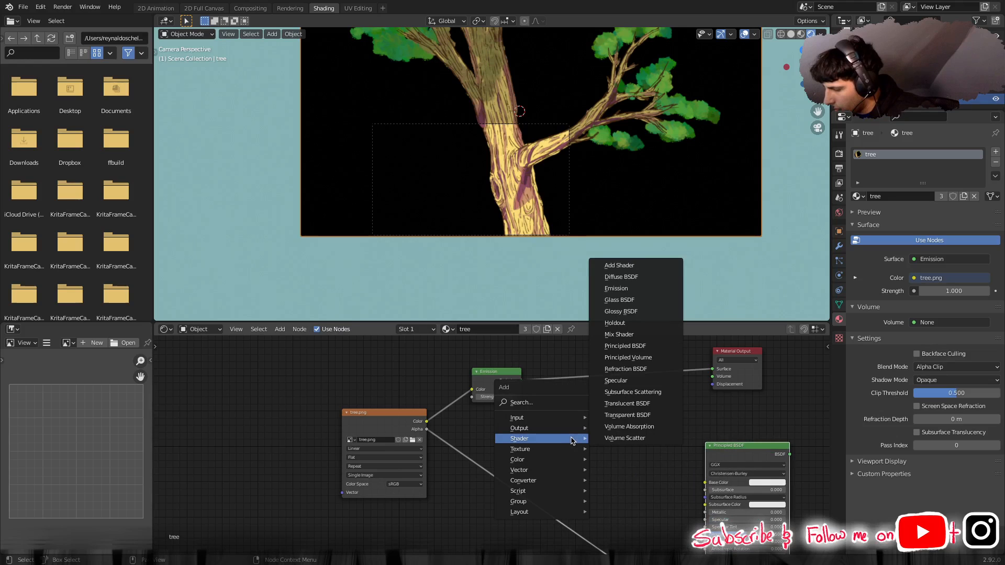
left_click(620, 335)
left_click(615, 374)
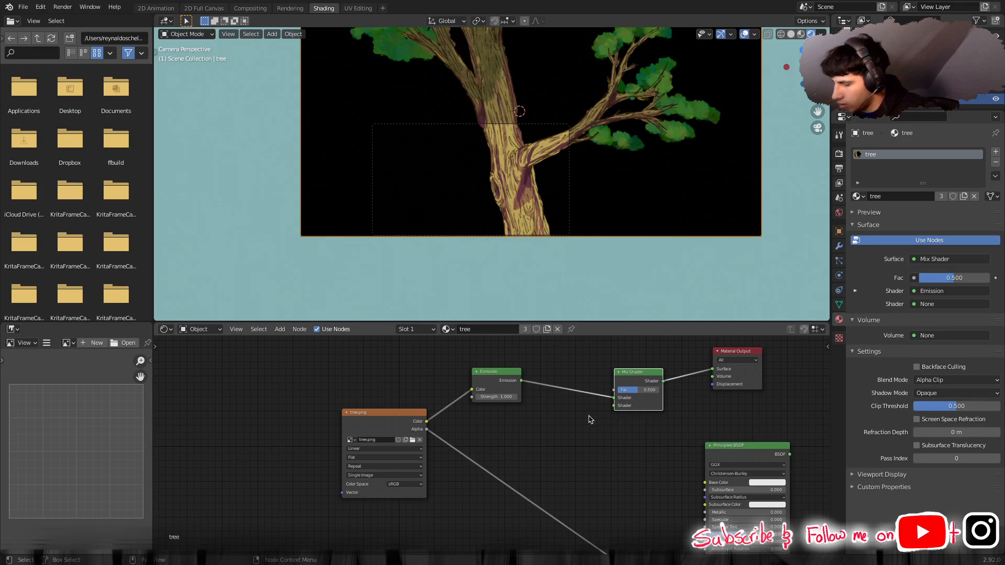
Add a Transparent BSDF and insert it into the link between Emission and the Mix Shader.
key("shift+a")
mouse_move(586, 416)
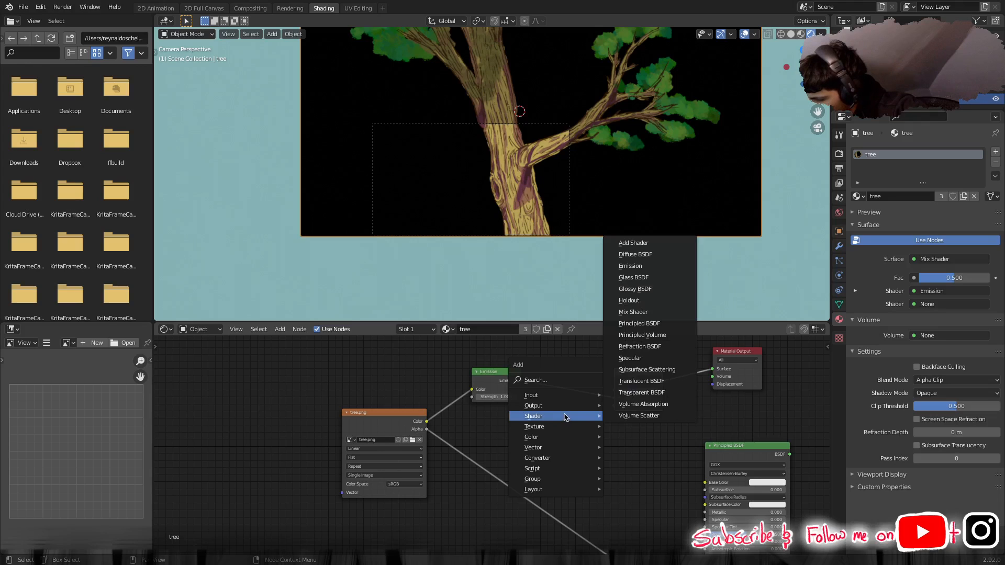
left_click(637, 397)
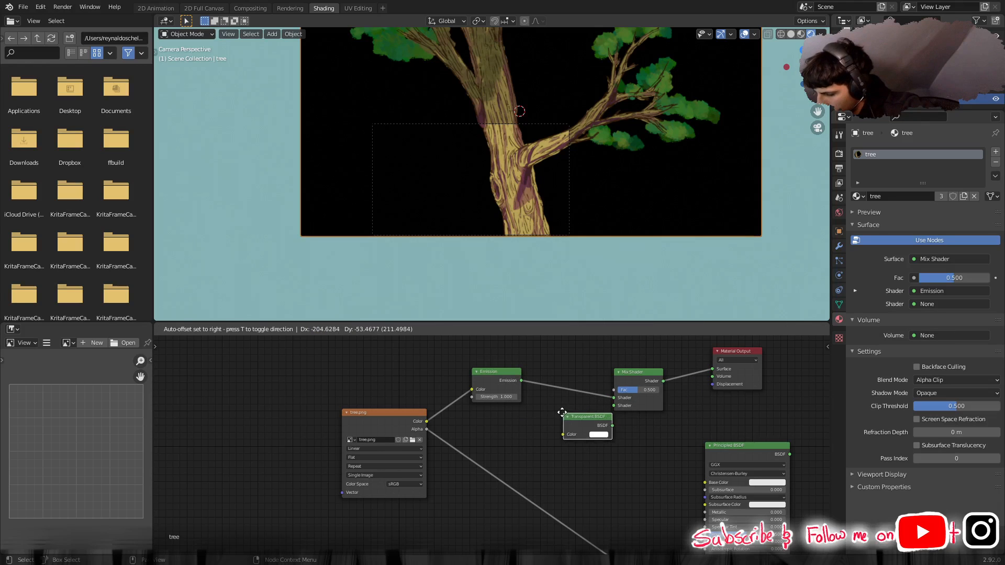
left_click(559, 385)
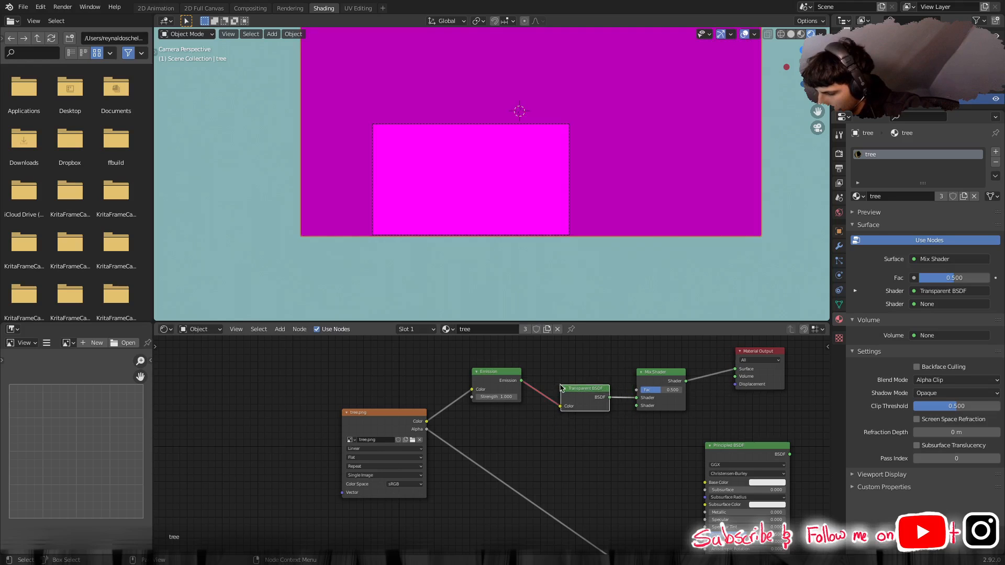
Delete the Mix Shader and link tree.png's Color through the Transparent BSDF to the Material Output's Surface.
left_click(674, 386)
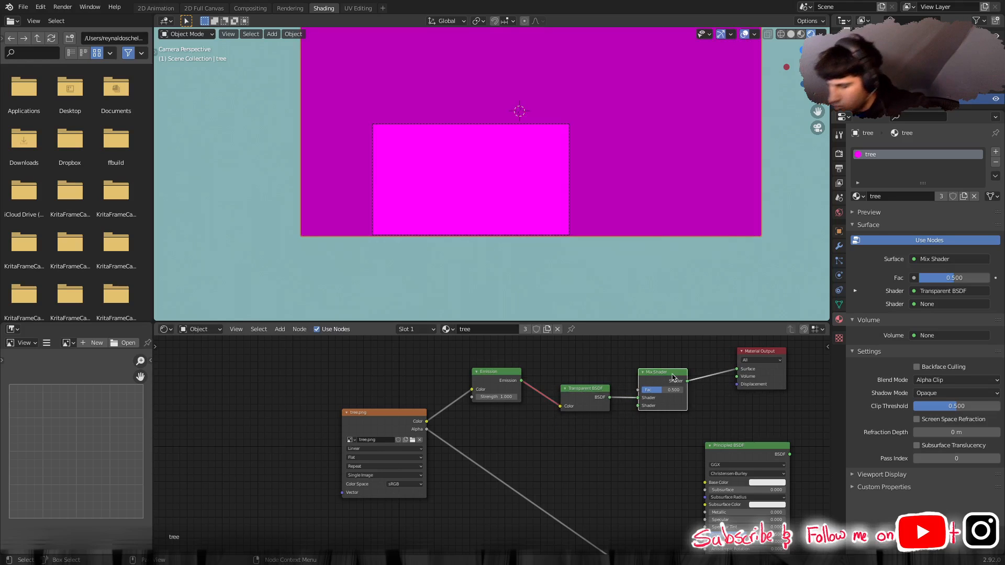
right_click(674, 379)
left_click(672, 376)
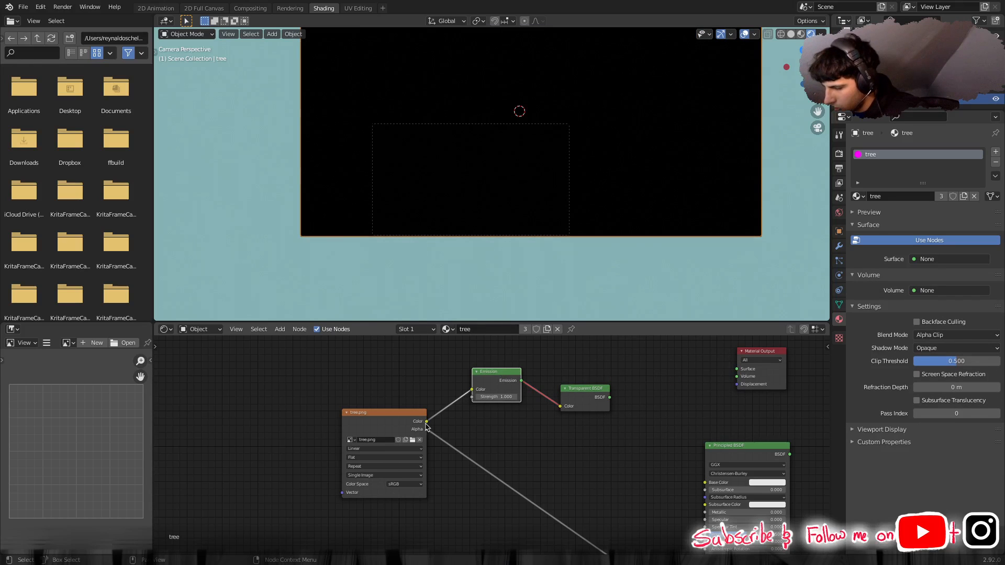
left_click_drag(427, 422, 740, 371)
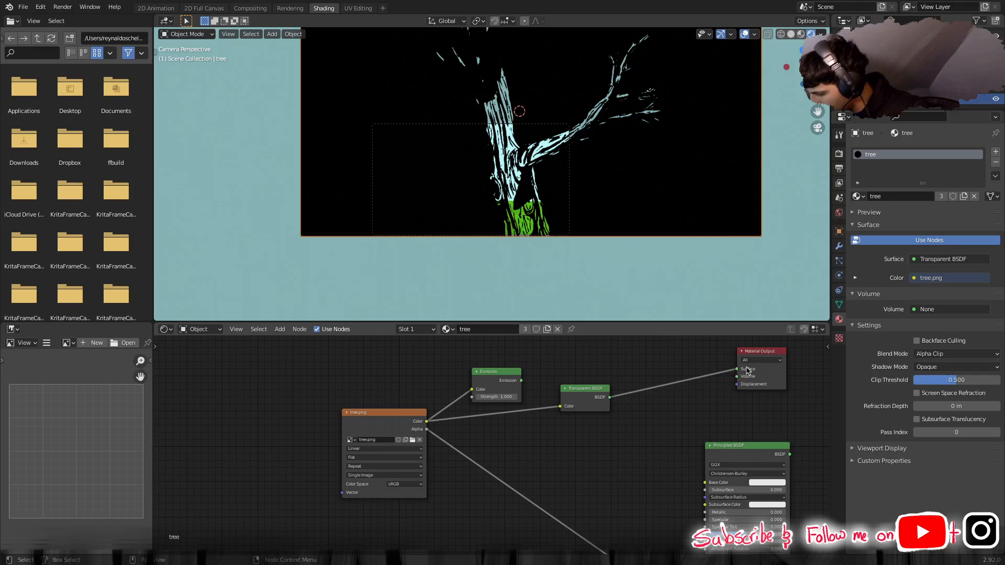
Unlink the Transparent BSDF from the Material Output and tree.png, and delete it.
left_click_drag(739, 372, 651, 386)
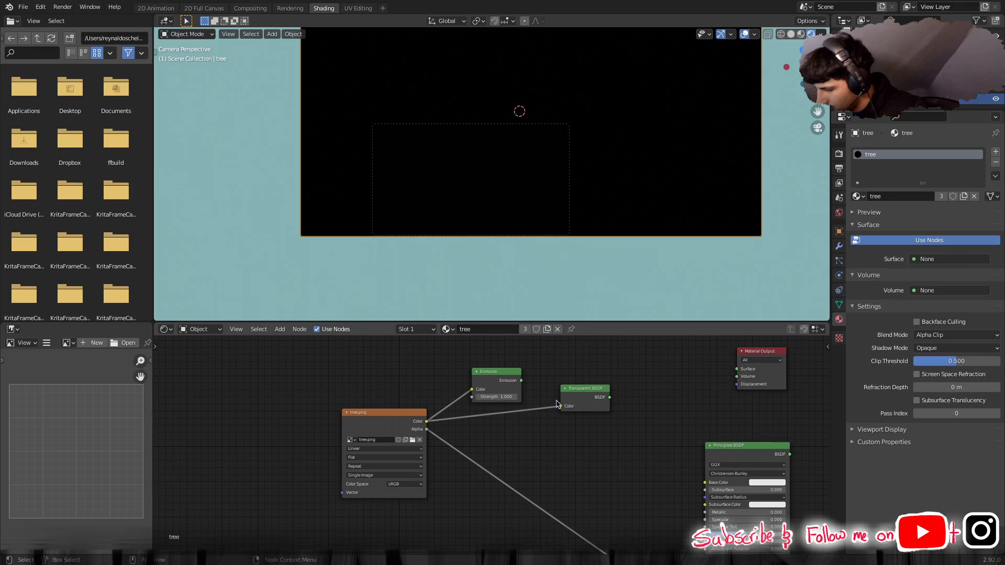
left_click_drag(559, 410, 528, 415)
right_click(598, 392)
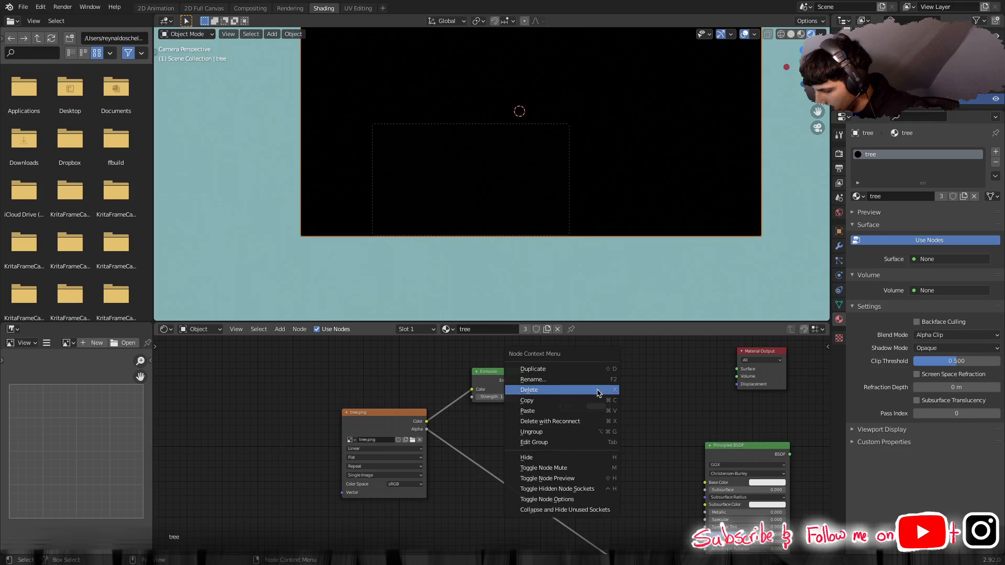
left_click(595, 395)
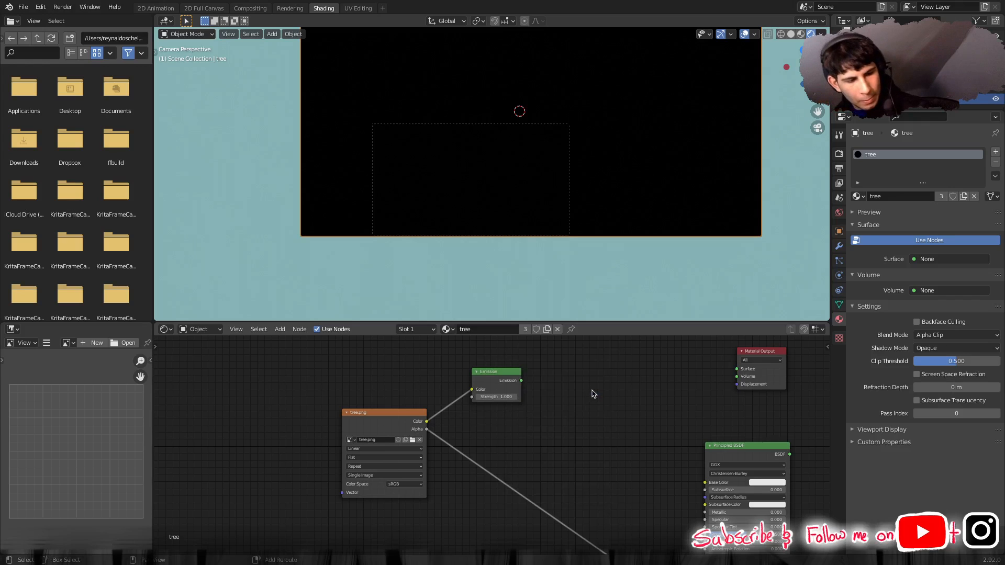
key("shift+a")
mouse_move(595, 396)
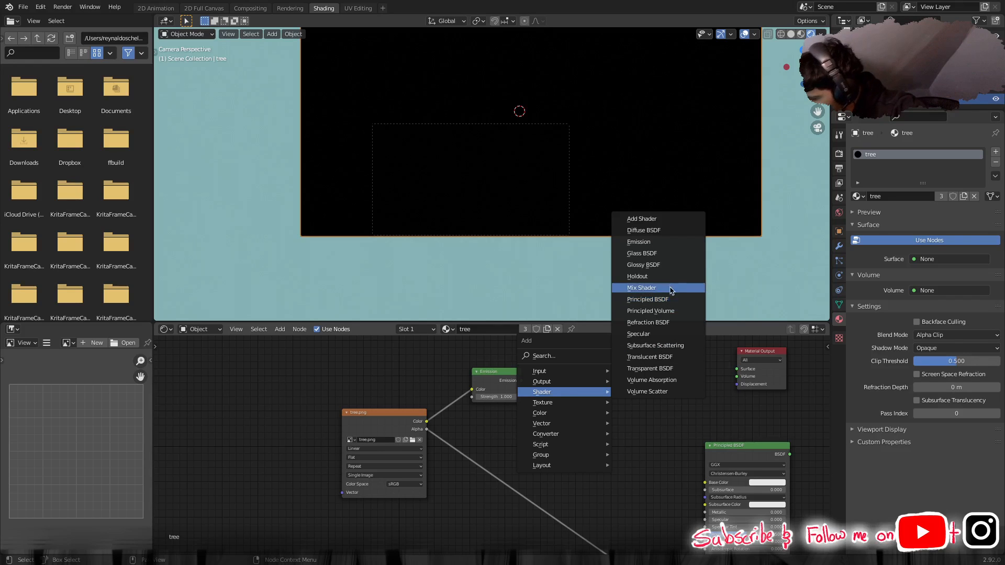
left_click(667, 231)
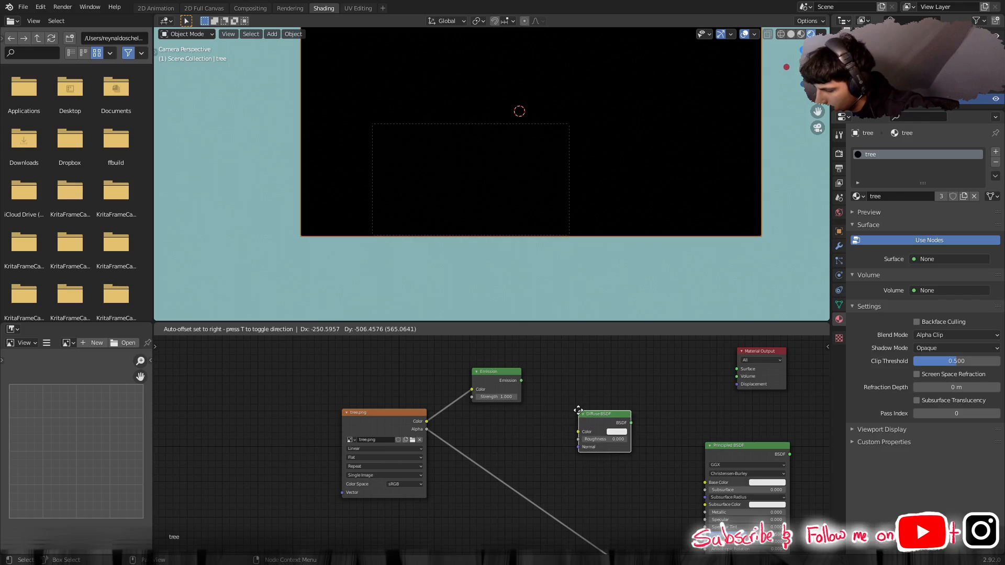
left_click(578, 412)
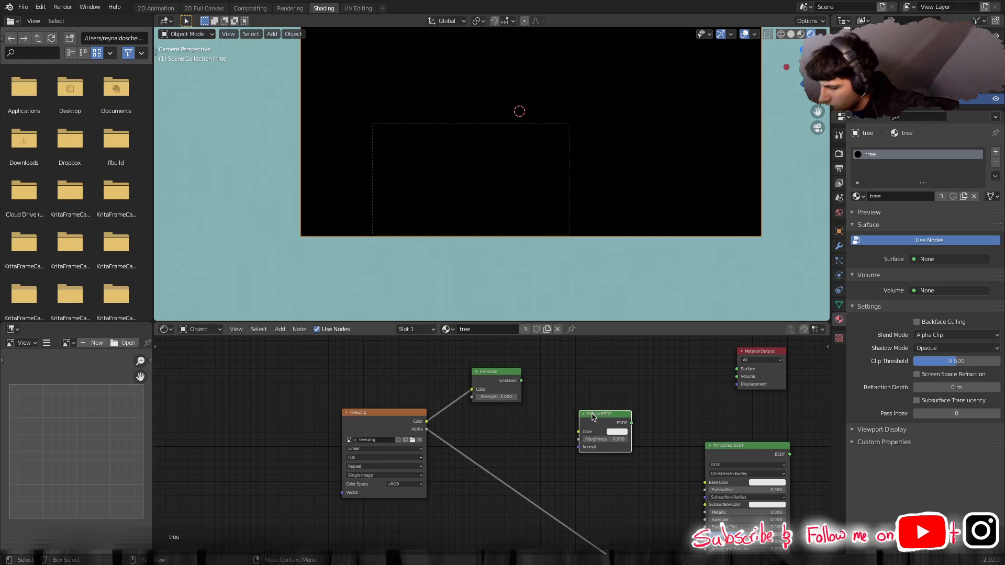
right_click(594, 418)
left_click(582, 417)
Move the Principled BSDF next to the tree.png node, directly below the Emission shader.
left_click(729, 447)
key("g")
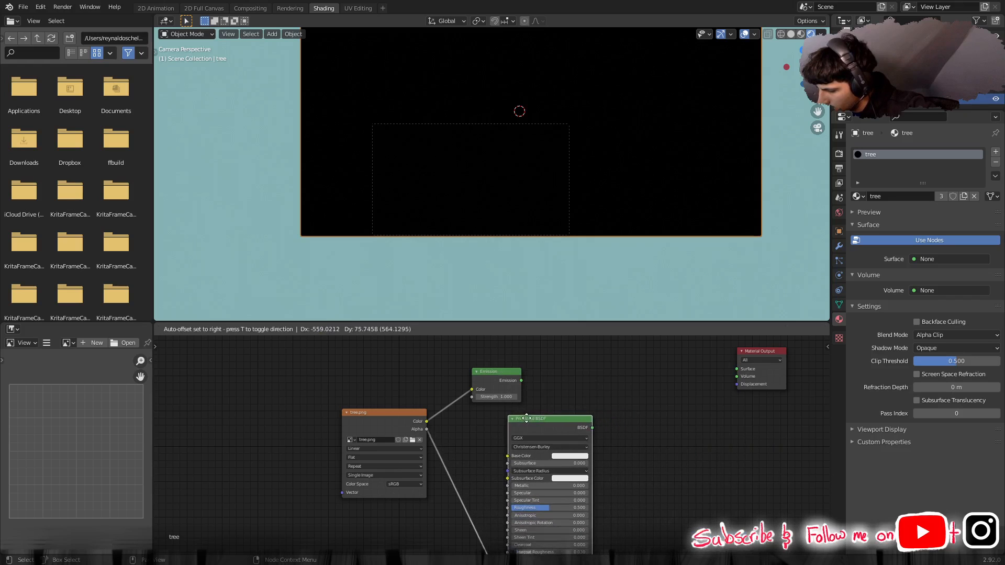
left_click(496, 419)
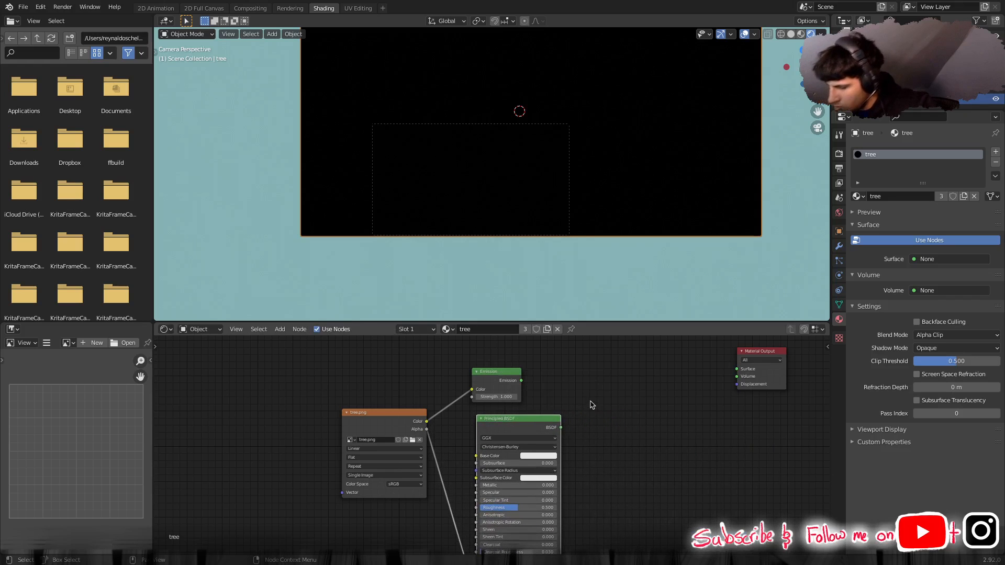
Add a Mix Shader combining Emission and the Principled BSDF into the Material Output's Surface, and link tree.png's Color to Base Color.
key("shift+a")
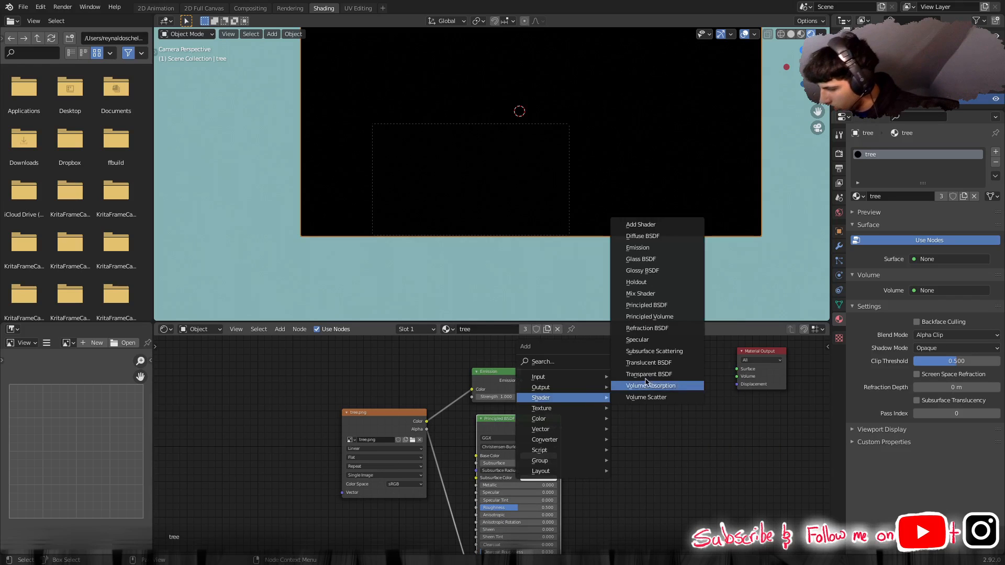
left_click(649, 293)
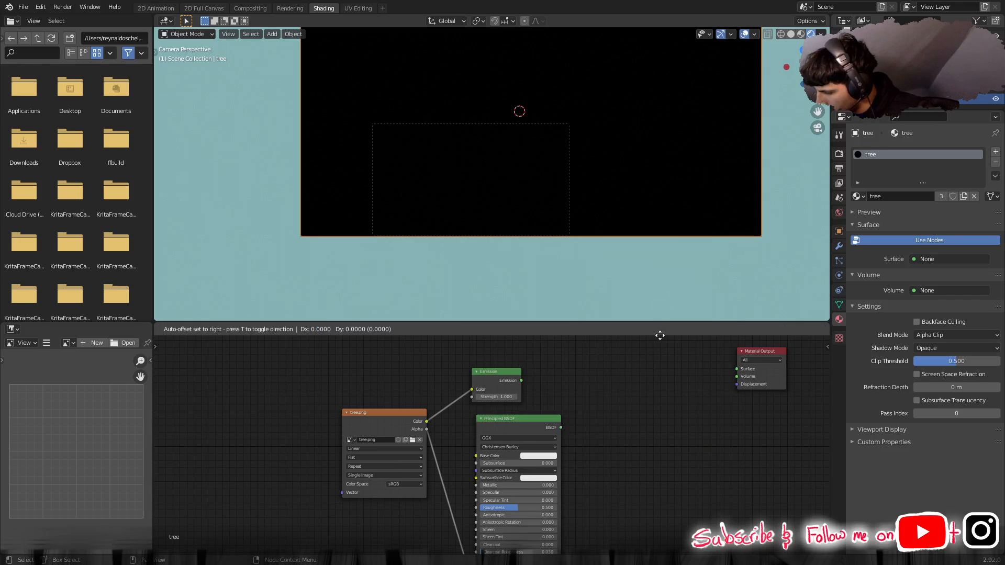
left_click(630, 383)
left_click_drag(521, 381, 629, 411)
left_click_drag(562, 428, 630, 418)
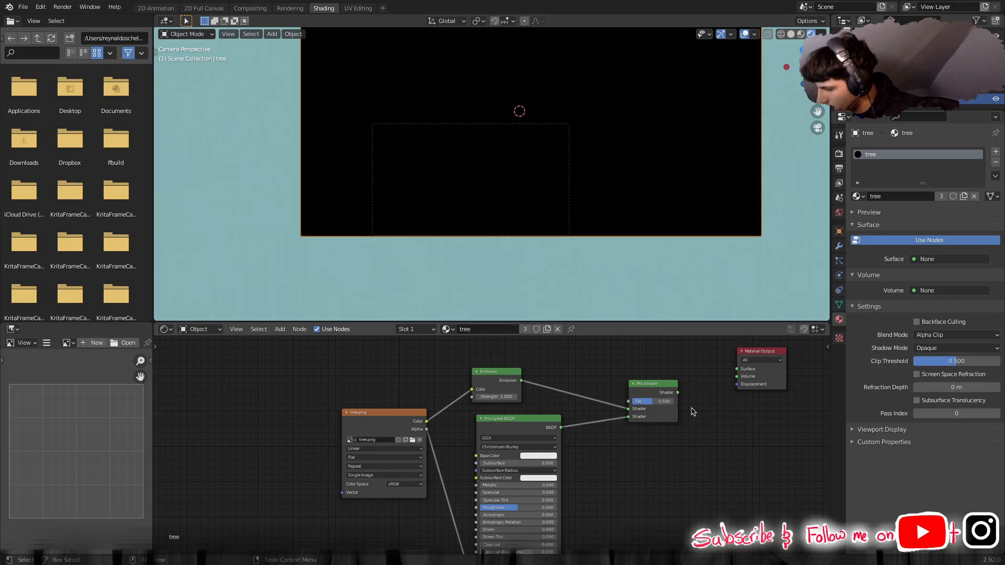
left_click_drag(678, 393, 745, 370)
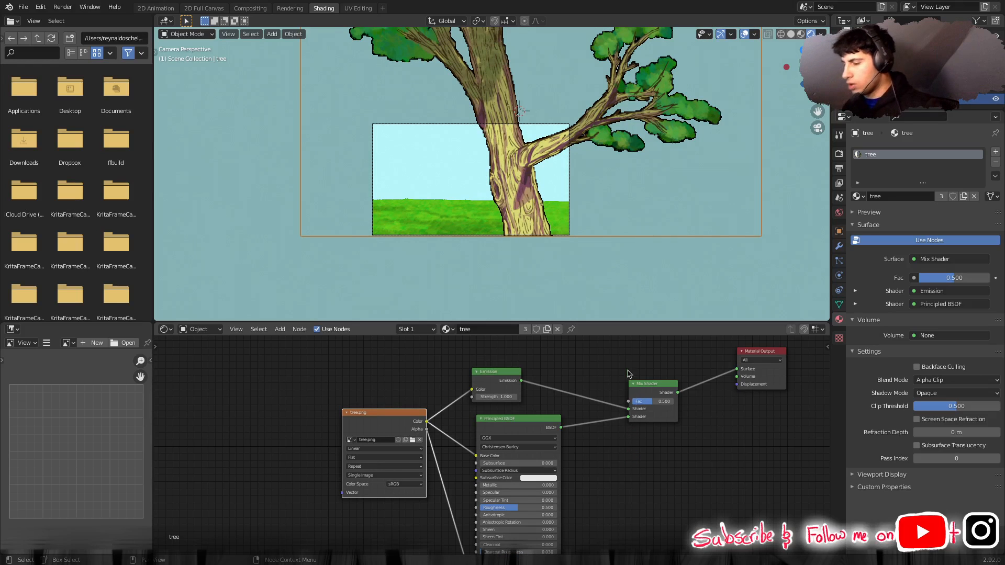
Move the Principled BSDF slightly farther away from the tree.png node.
scroll(543, 253, "up", 5)
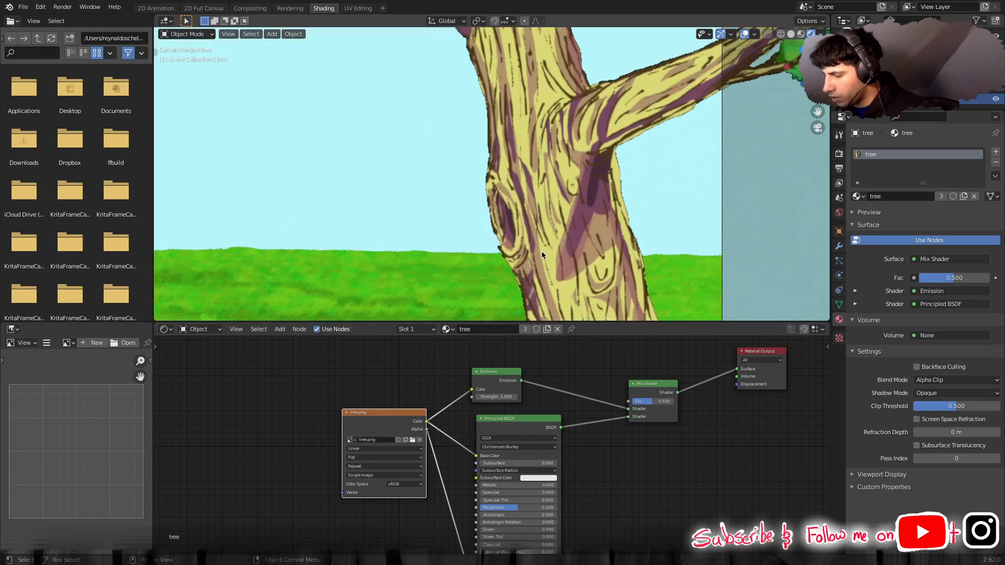
scroll(540, 253, "down", 3)
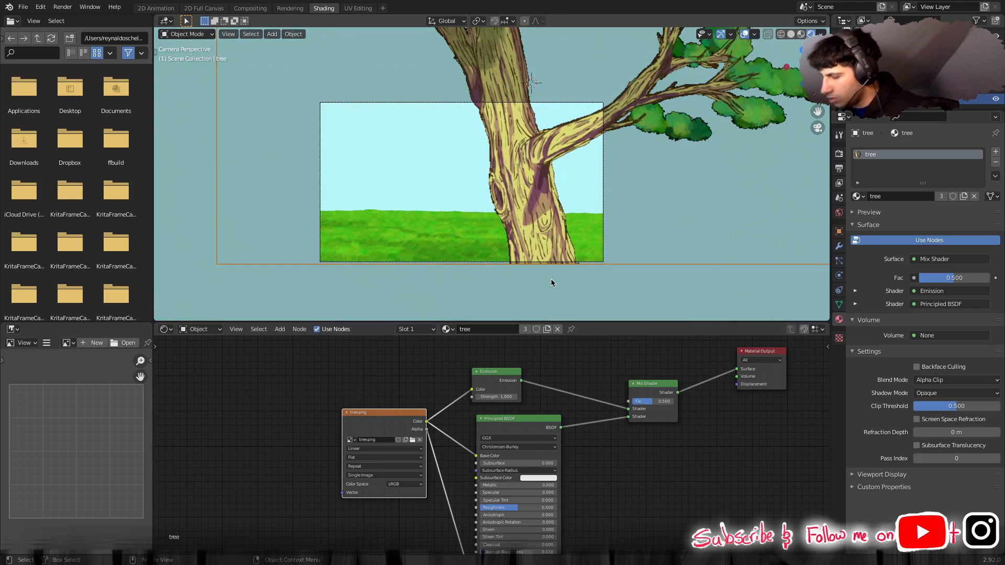
scroll(551, 278, "up", 4)
scroll(551, 277, "down", 5)
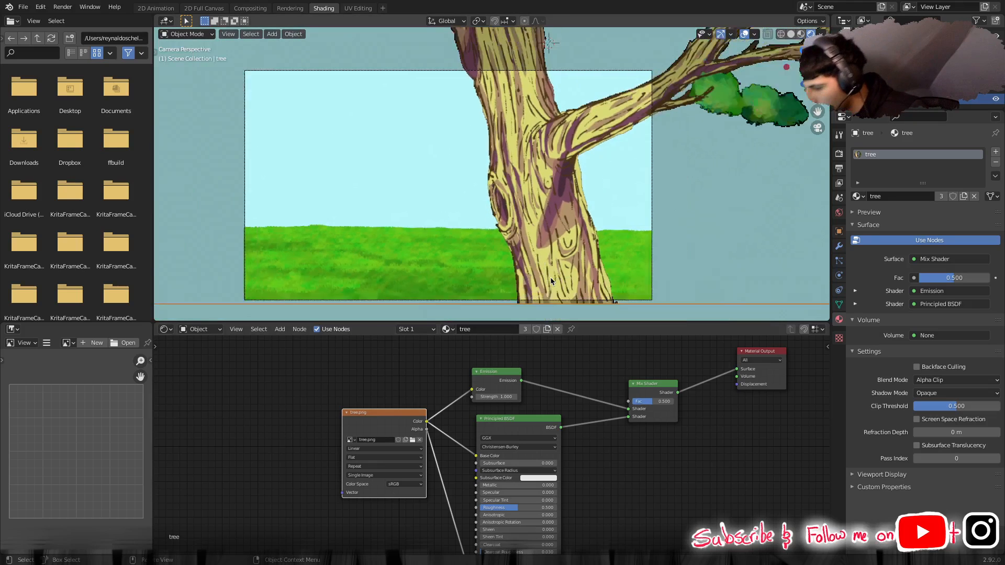
scroll(580, 398, "down", 2)
middle_click_drag(590, 482, 613, 432)
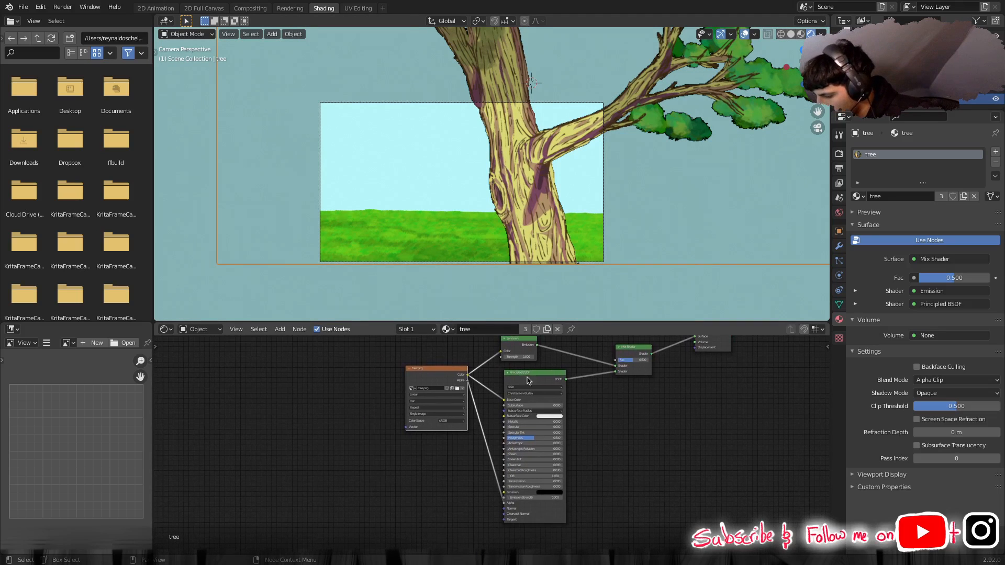
left_click_drag(530, 376, 544, 371)
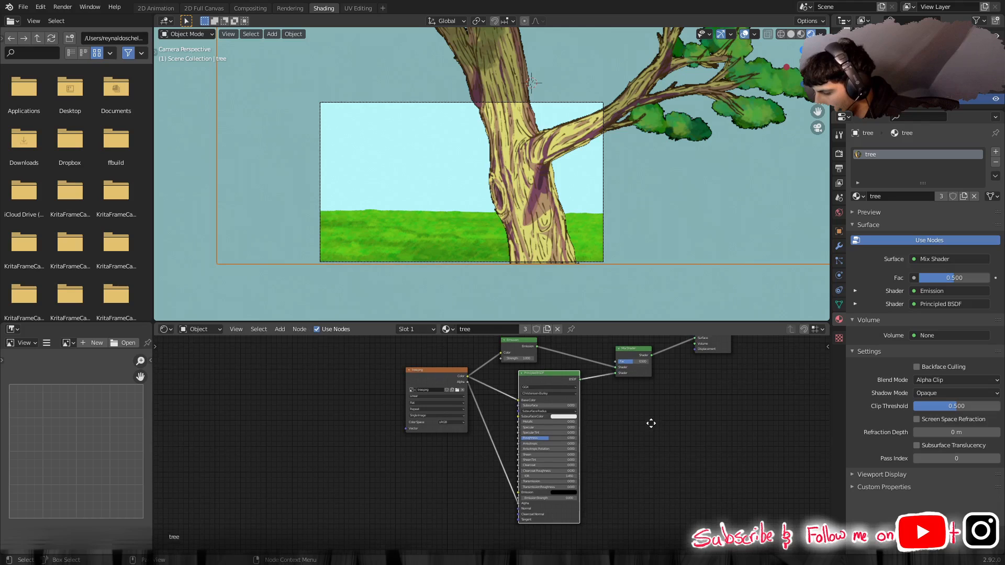
middle_click_drag(651, 422, 651, 438)
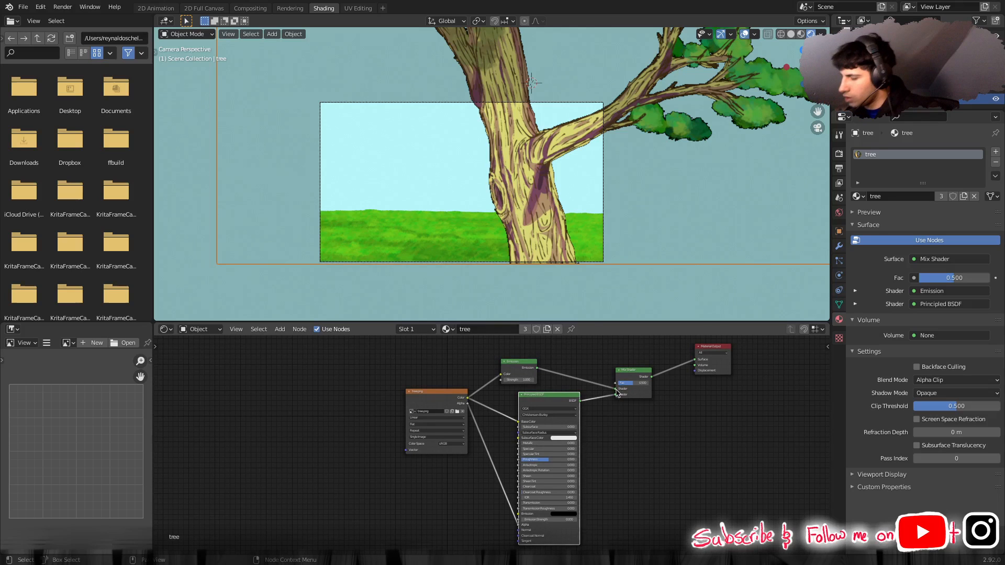
Try the Principled BSDF linked directly to the Material Output's Surface while editing its Emission Strength, and restore the Mix Shader link.
left_click_drag(579, 401, 695, 359)
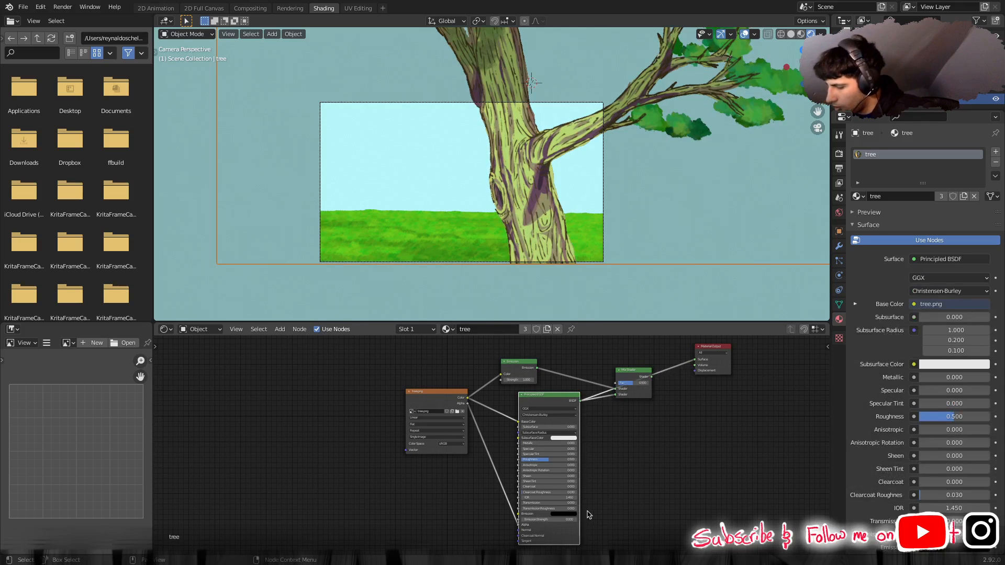
left_click(565, 519)
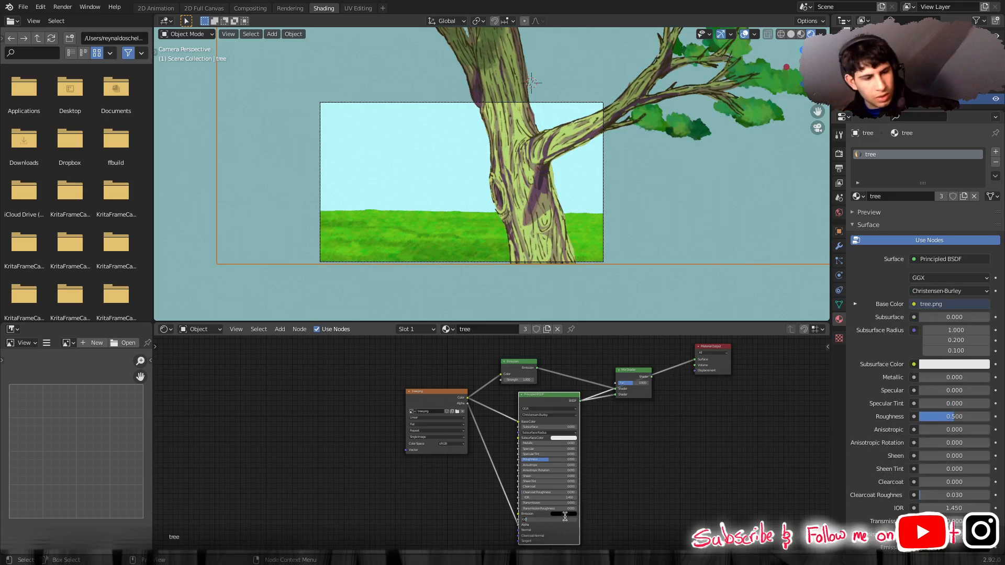
key("Return")
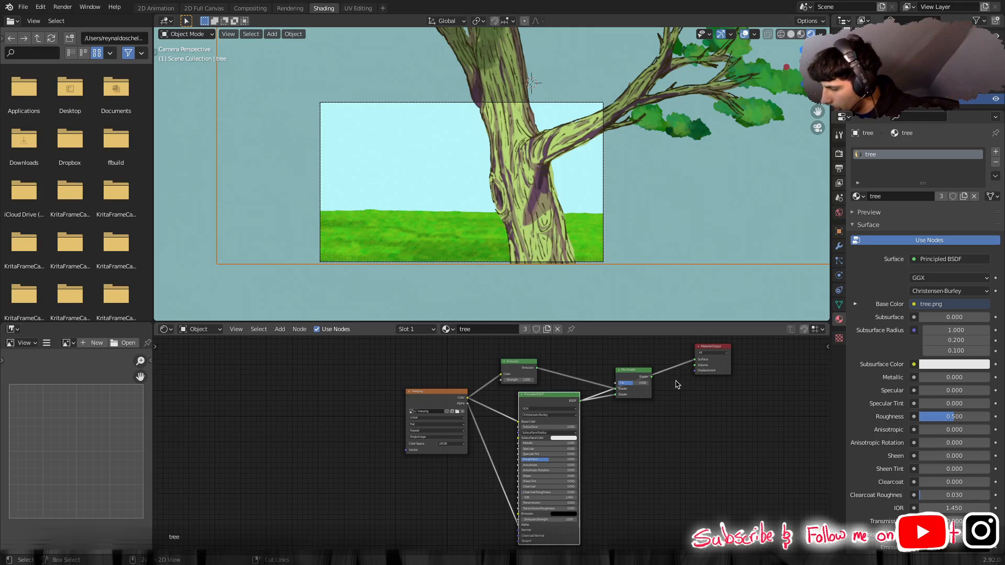
mouse_move(695, 360)
left_mouse_down()
mouse_move(655, 373)
mouse_move(696, 360)
left_mouse_up()
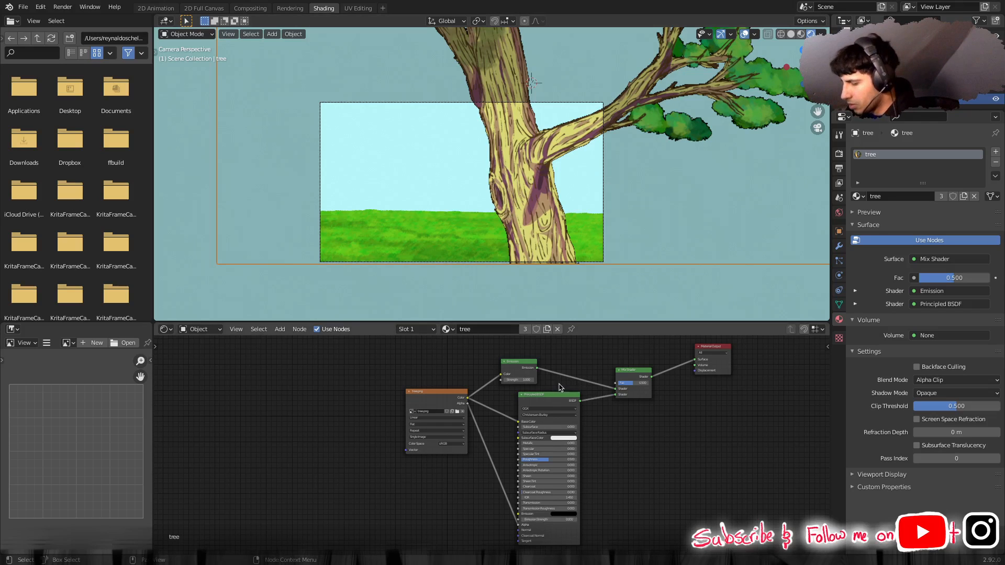
Link the Emission shader's output to the Principled BSDF's Emission input and move the Principled BSDF closer to the Mix Shader.
scroll(471, 441, "up", 2)
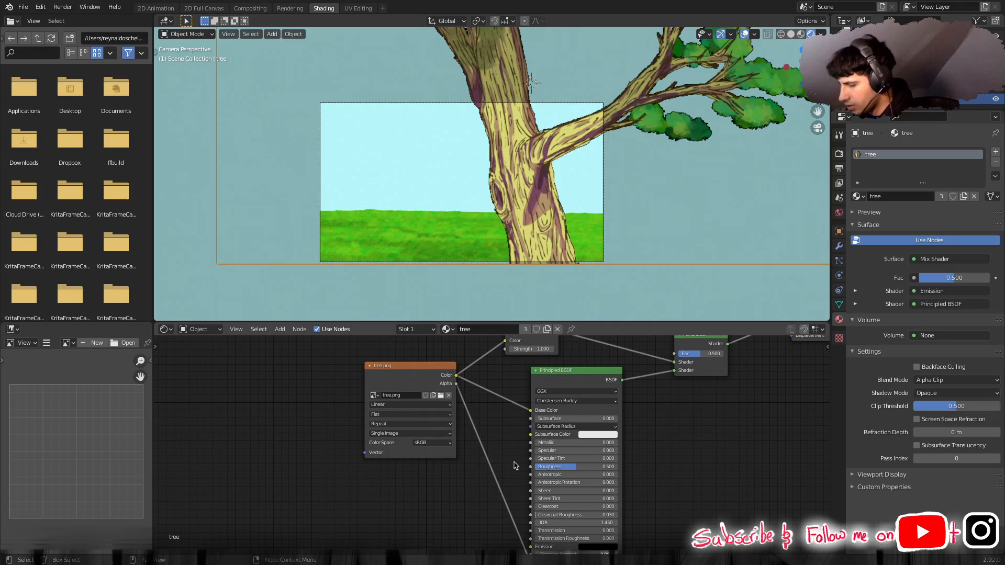
scroll(514, 456, "down", 2)
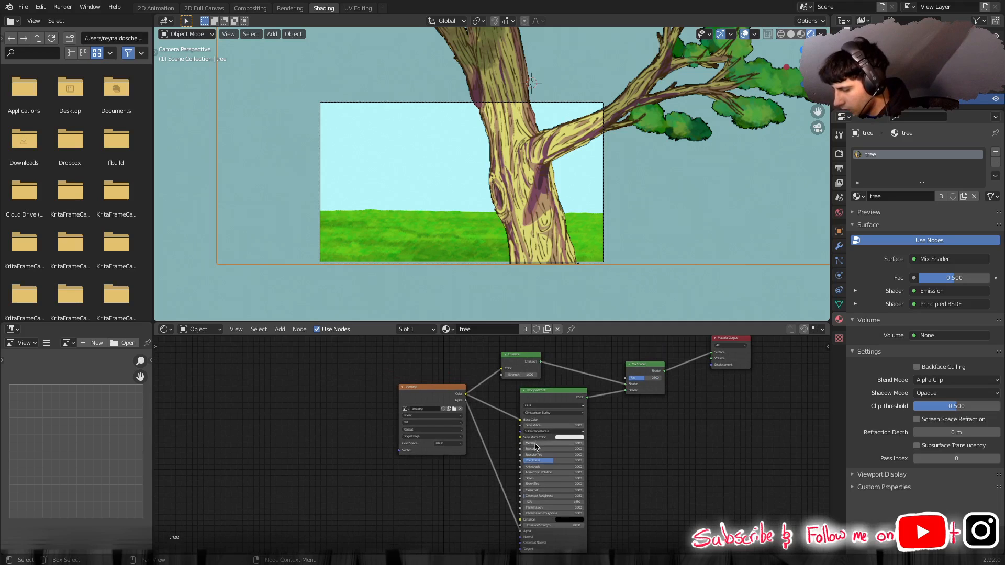
left_click_drag(542, 362, 520, 521)
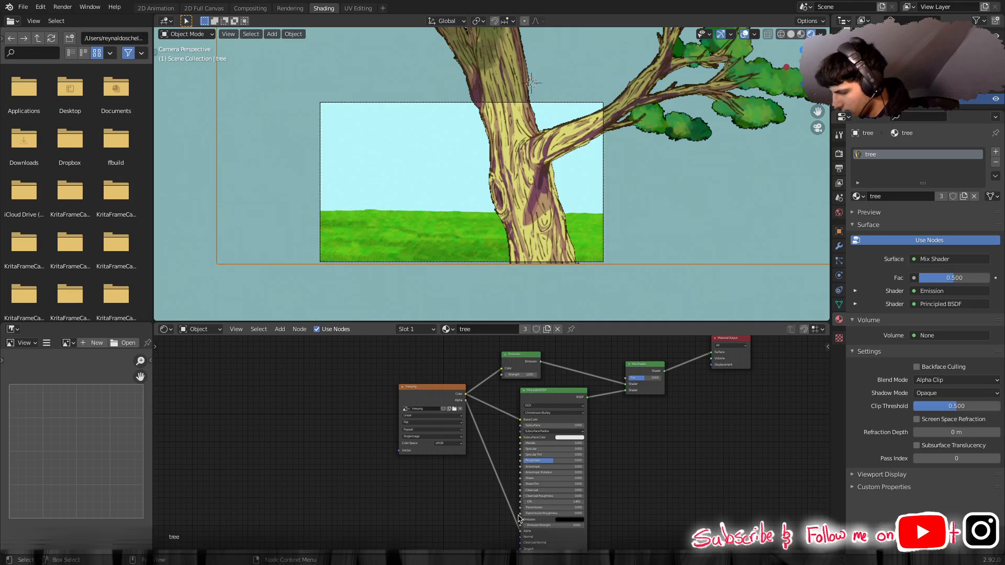
left_click_drag(575, 393, 665, 370)
left_click_drag(541, 362, 565, 524)
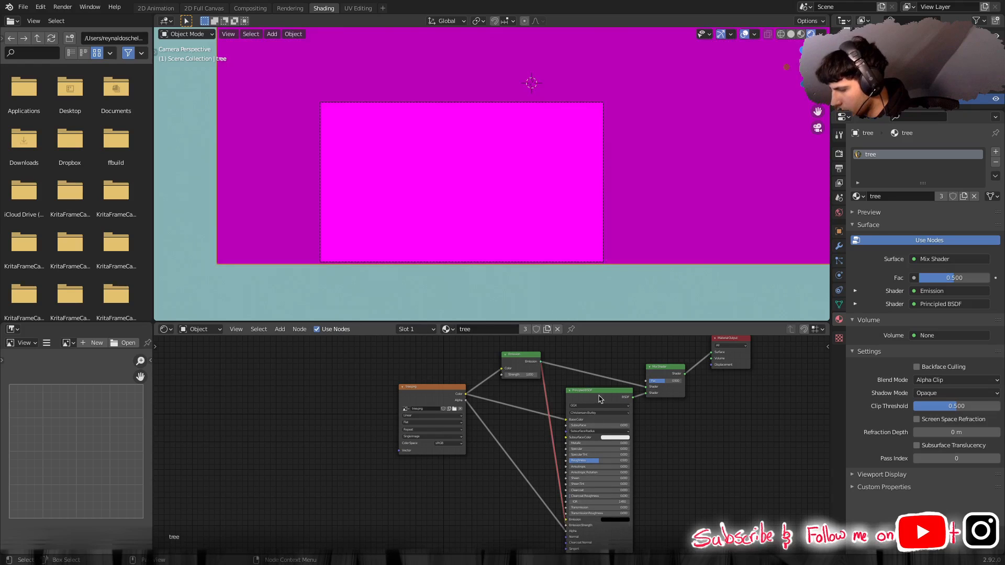
left_click_drag(603, 394, 608, 378)
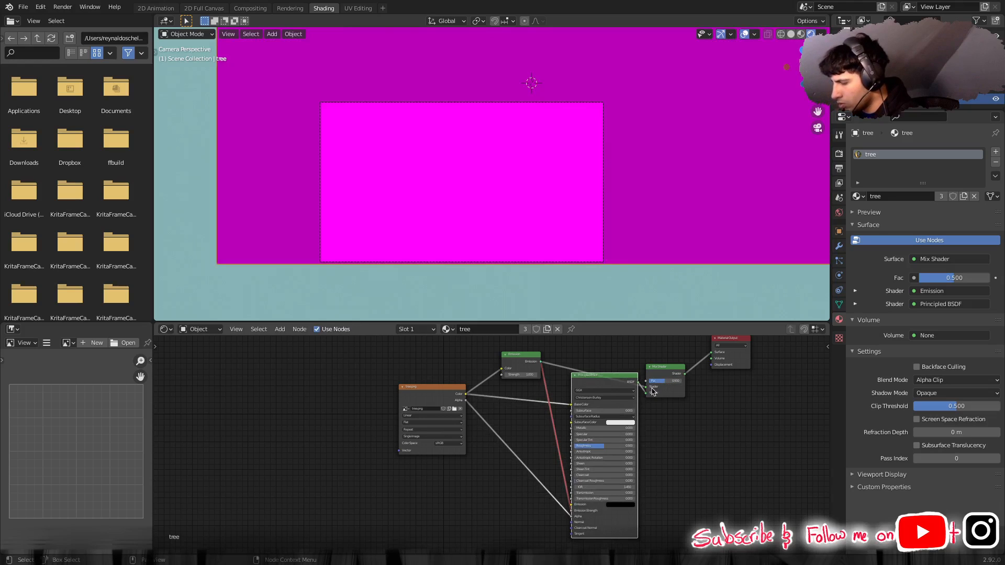
Move the Mix Shader above the Principled BSDF and the Emission node below tree.png, and link tree.png's Alpha to the Emission Color.
left_click_drag(662, 365, 662, 341)
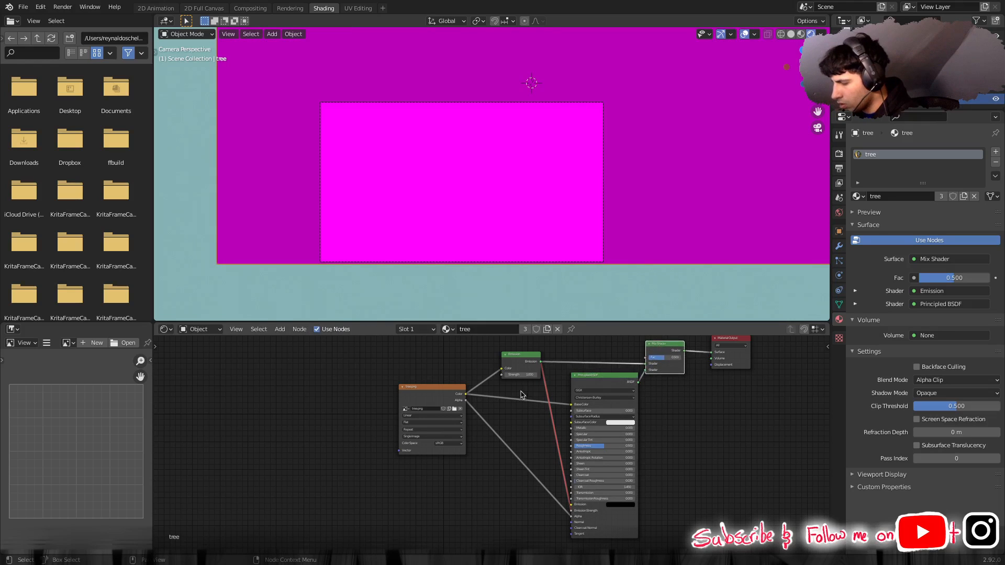
left_click_drag(523, 360, 452, 517)
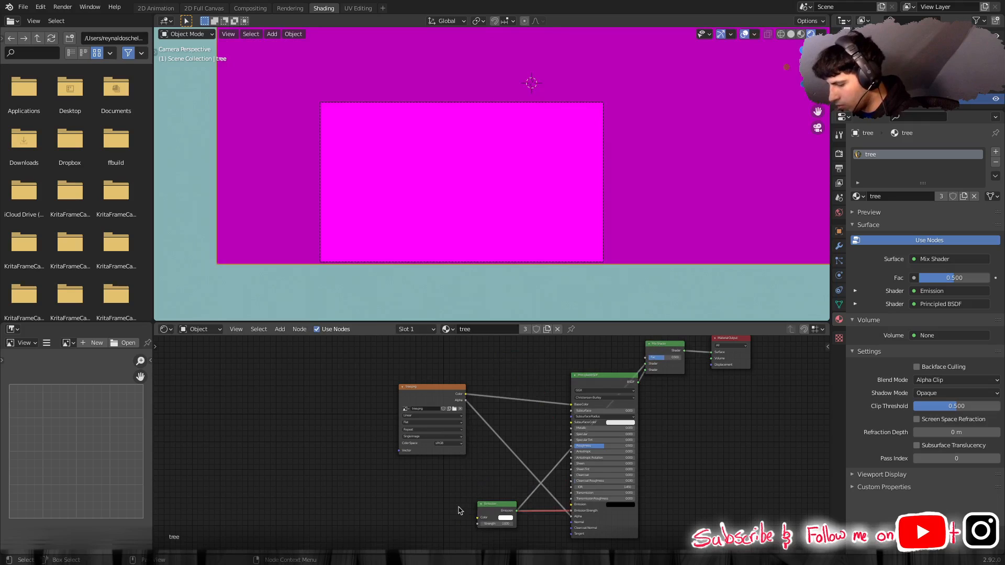
left_click_drag(466, 400, 482, 521)
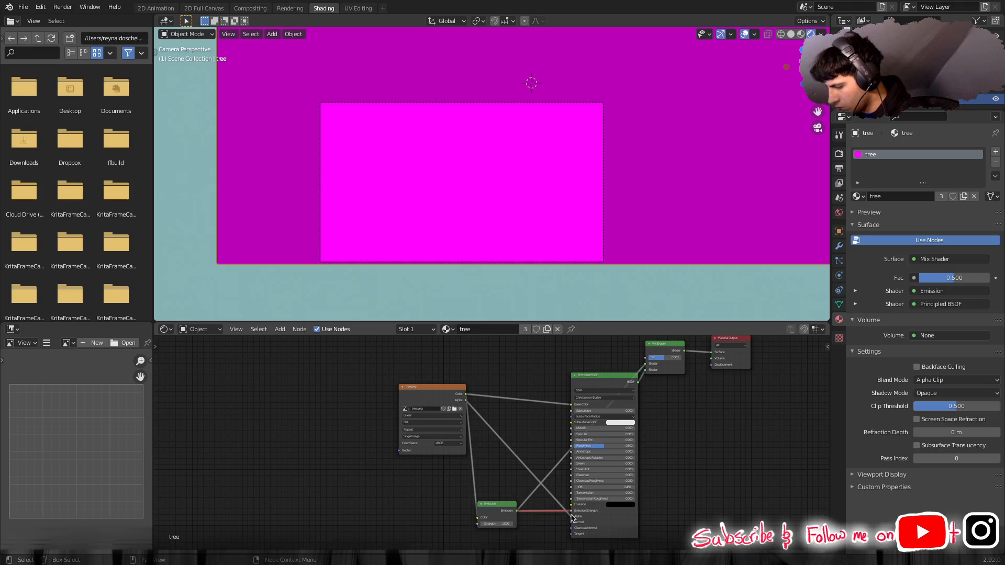
Relink tree.png's Color to the Base Color and disconnect the Emission output from the Principled BSDF's Emission Strength.
left_click_drag(569, 406, 546, 411)
left_click_drag(466, 395, 571, 406)
left_click_drag(570, 512, 536, 512)
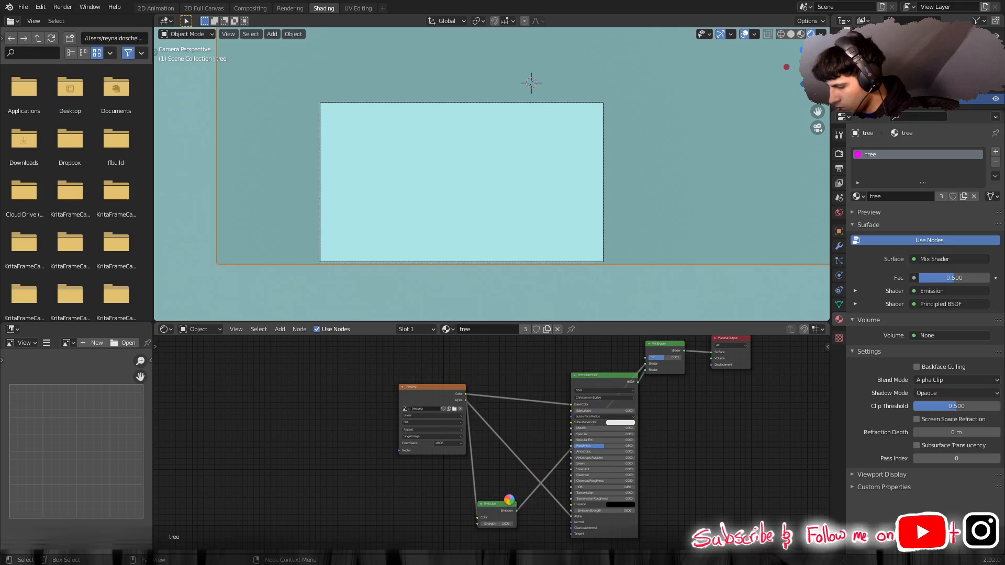
Rearrange the Emission, Principled BSDF and tree.png nodes, with tree.png's Color feeding Emission and Emission feeding the Mix Shader.
left_click_drag(535, 394, 547, 361)
left_click_drag(637, 422, 554, 410)
left_click_drag(443, 390, 417, 426)
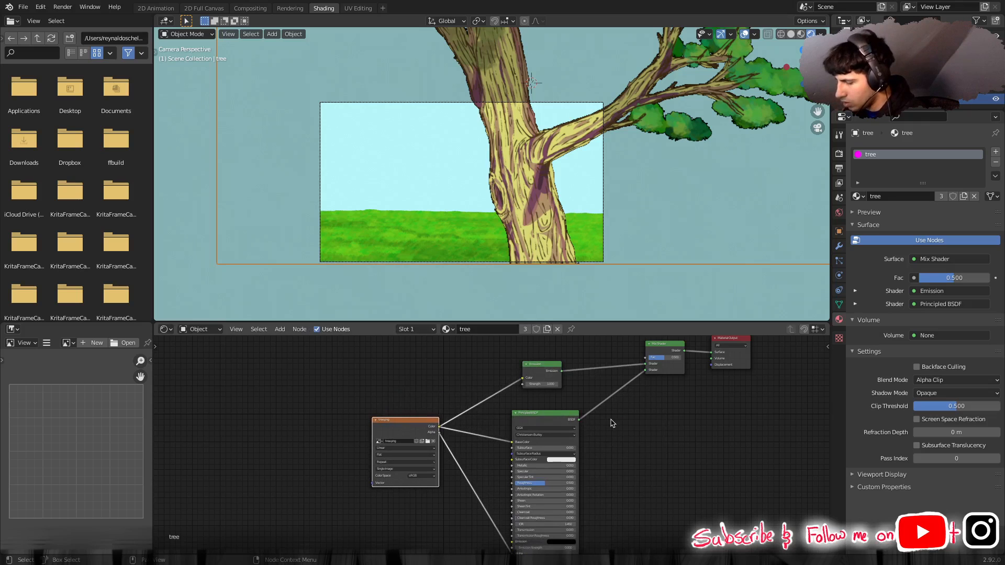
Set the Mix Shader's Fac to 0.533.
scroll(608, 423, "down", 2)
scroll(608, 423, "up", 2)
middle_click_drag(661, 419, 530, 459)
scroll(558, 440, "up", 4)
left_click_drag(536, 402, 545, 402)
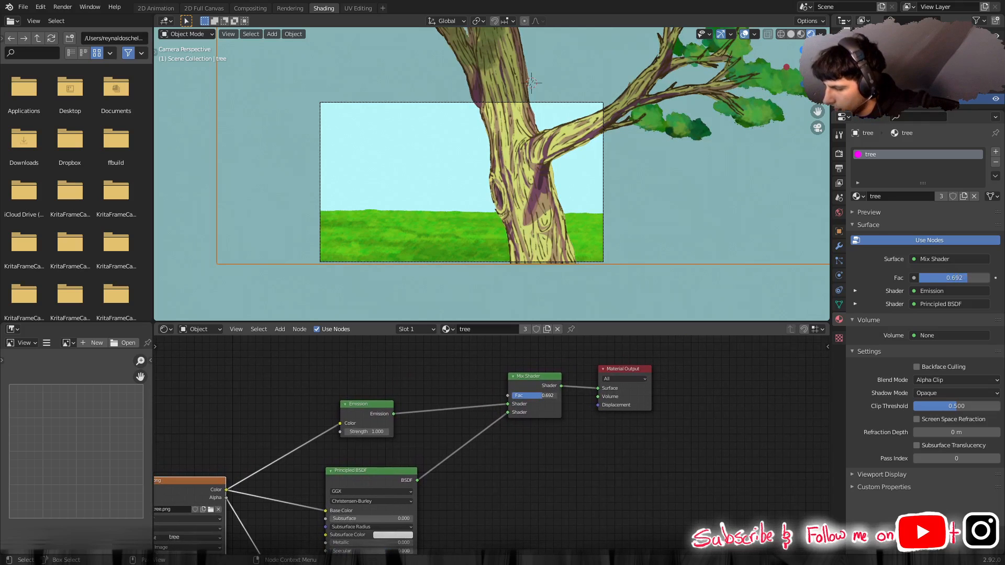
left_click_drag(544, 396, 512, 396)
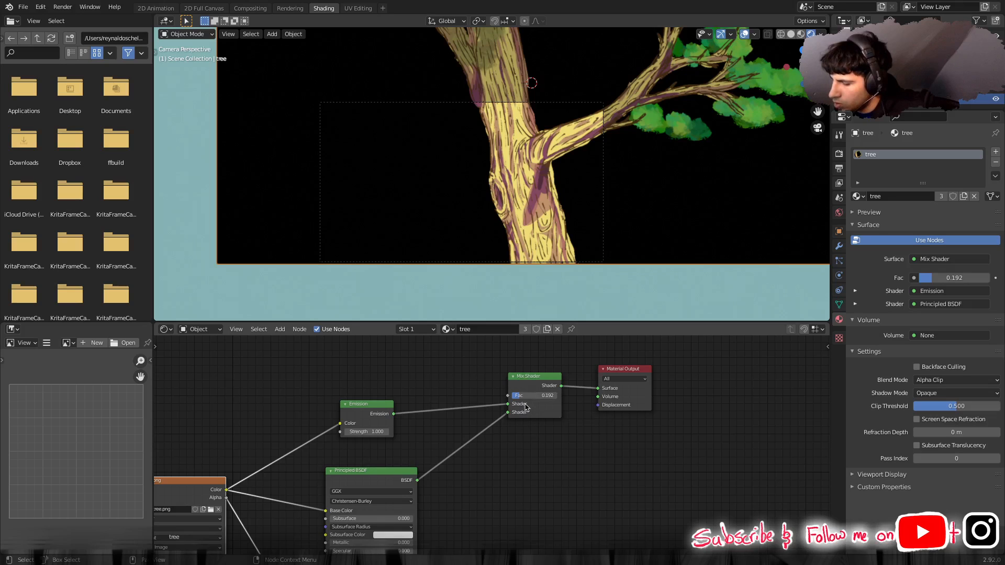
left_click_drag(524, 396, 531, 396)
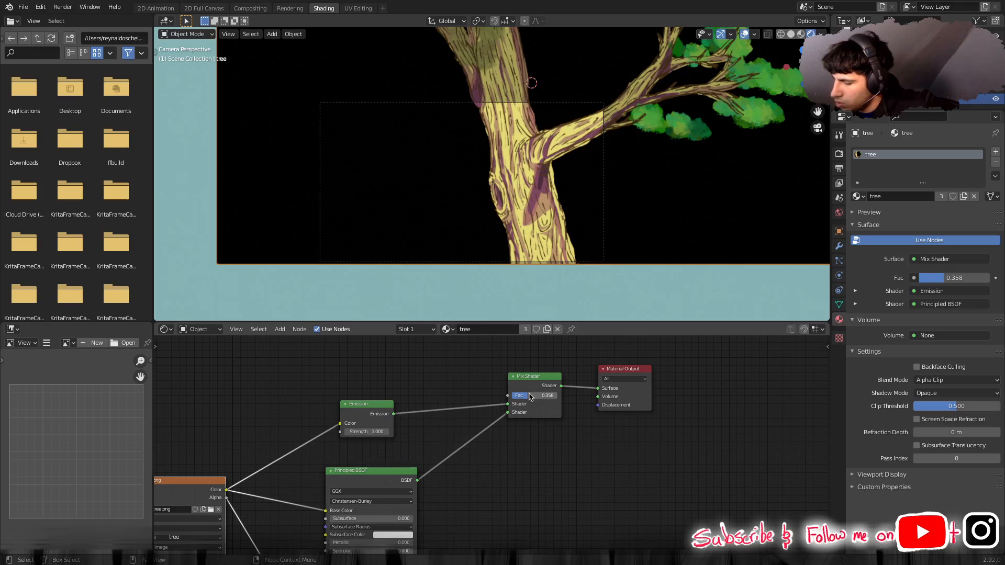
left_click_drag(531, 397, 535, 396)
left_click_drag(536, 396, 541, 396)
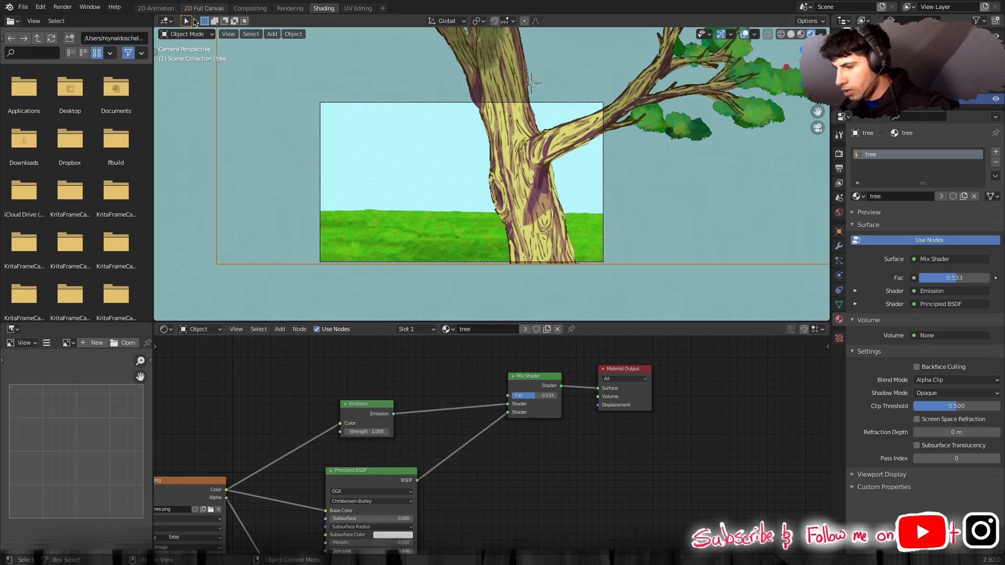
Play the animation in the 2D Animation workspace while deleting the grass Grease Pencil object, and return to frame 1.
left_click(156, 8)
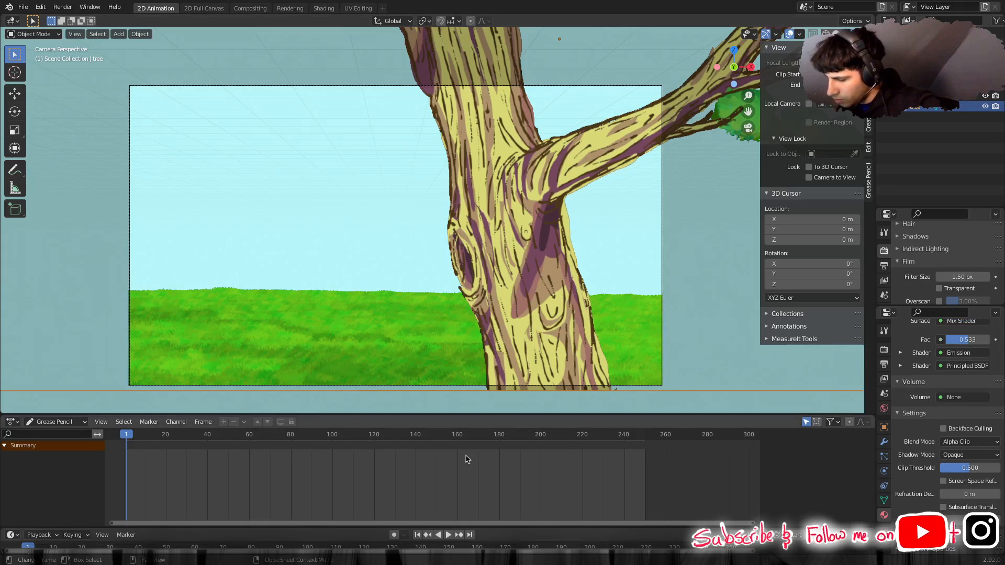
left_click(449, 535)
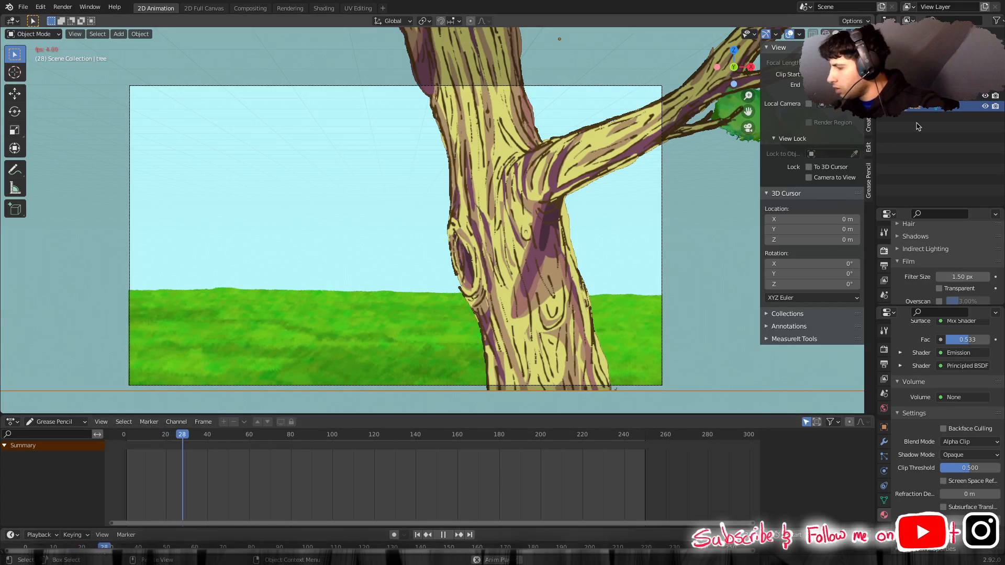
left_click(916, 85)
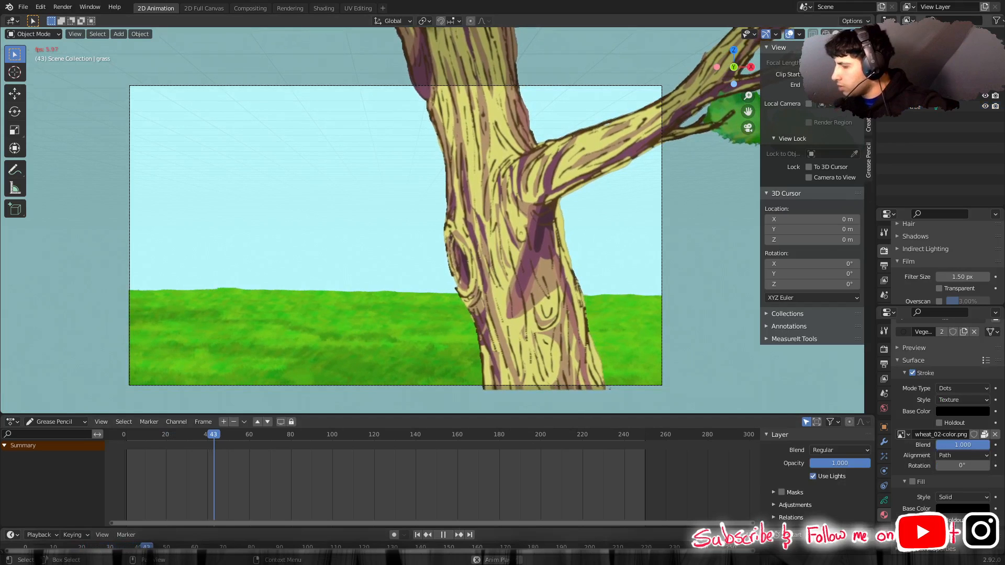
right_click(926, 85)
left_click(927, 57)
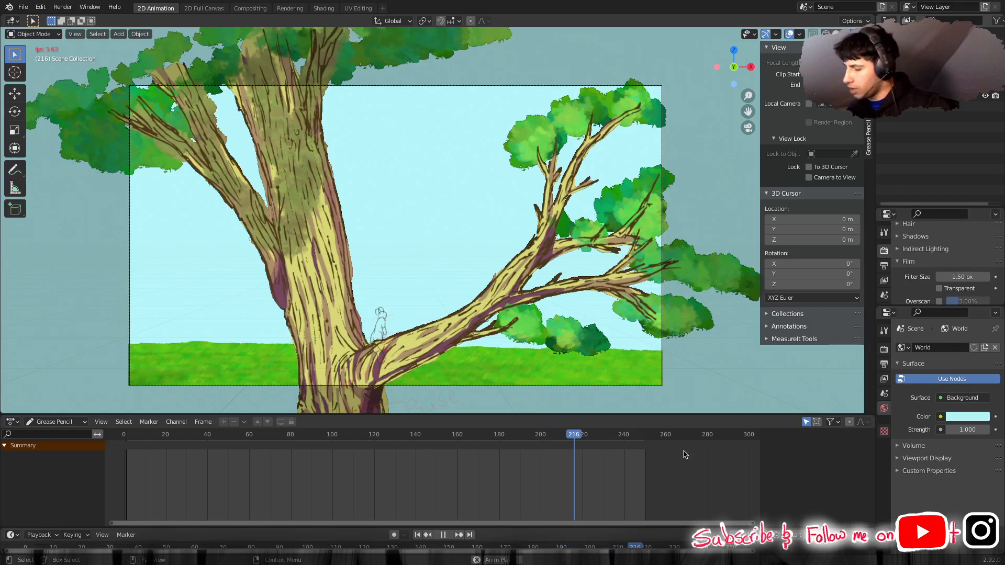
key("space")
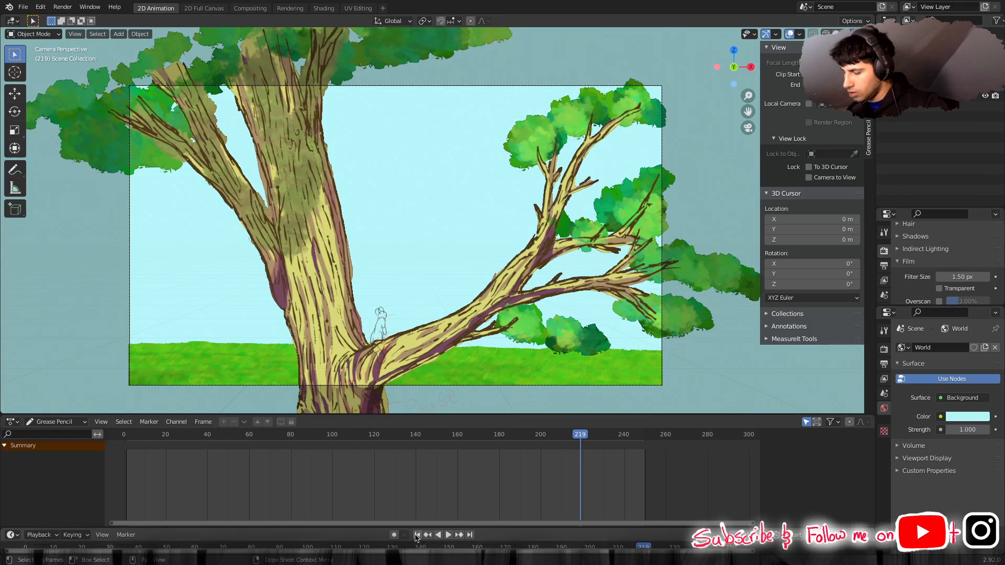
left_click(417, 535)
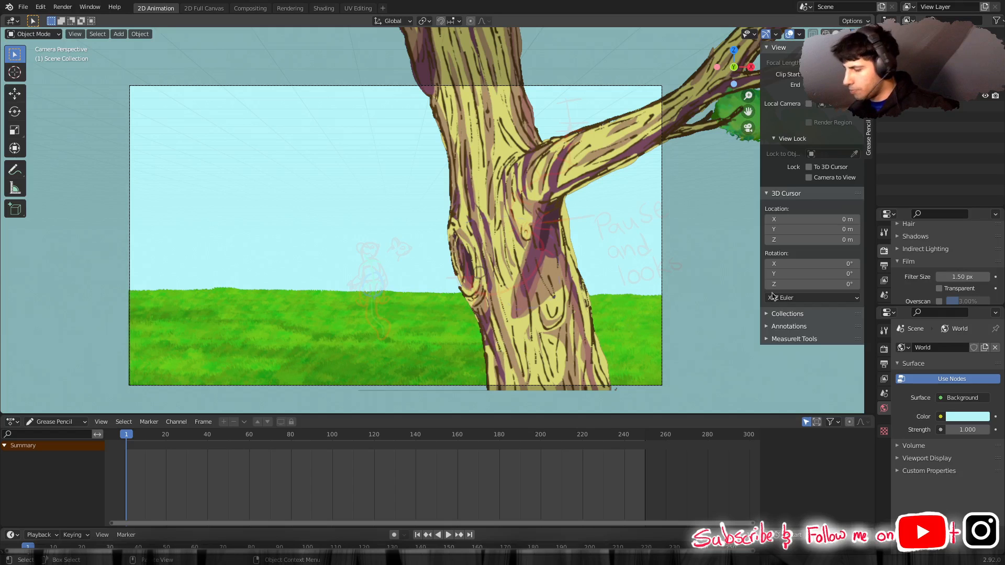
Select the squirrel sketch, examine its materials and layers, and check its depth relative to the tree from outside the camera view.
left_click(610, 235)
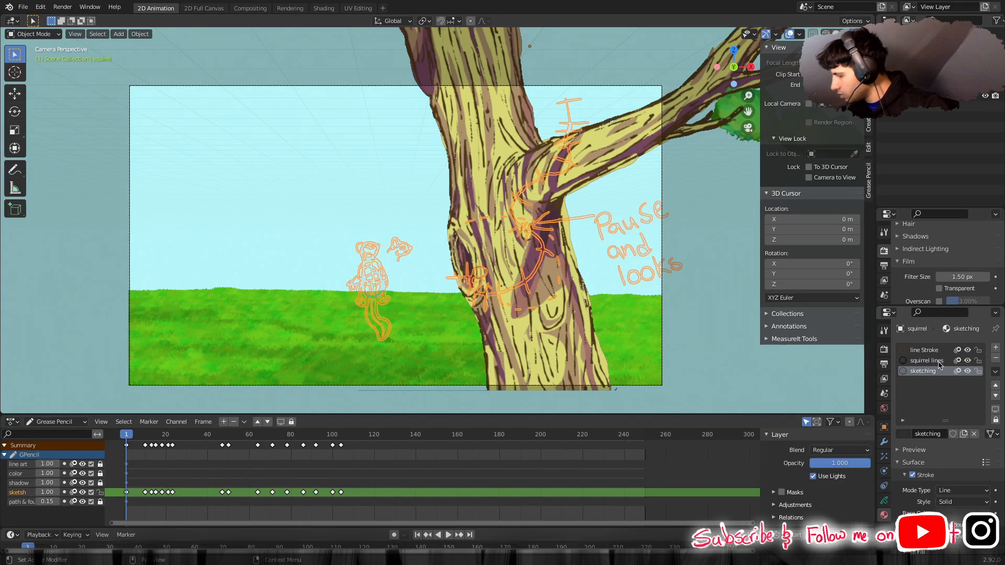
scroll(938, 468, "down", 1)
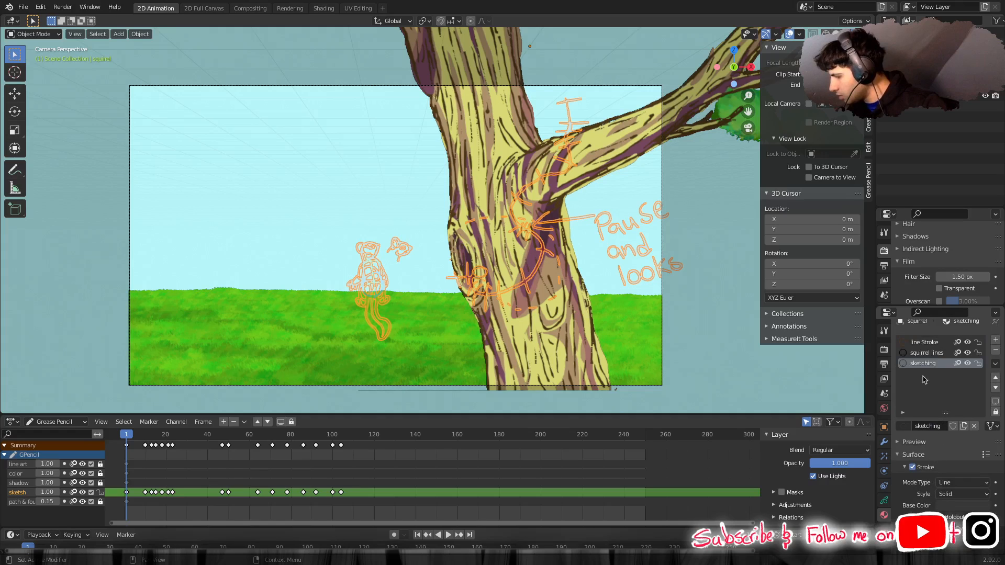
left_click(884, 501)
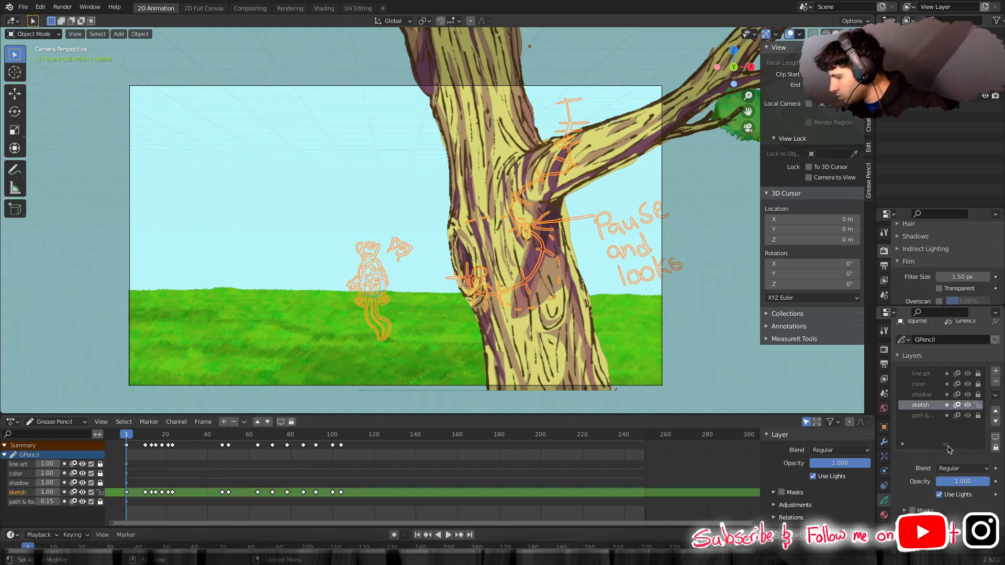
left_click(926, 416)
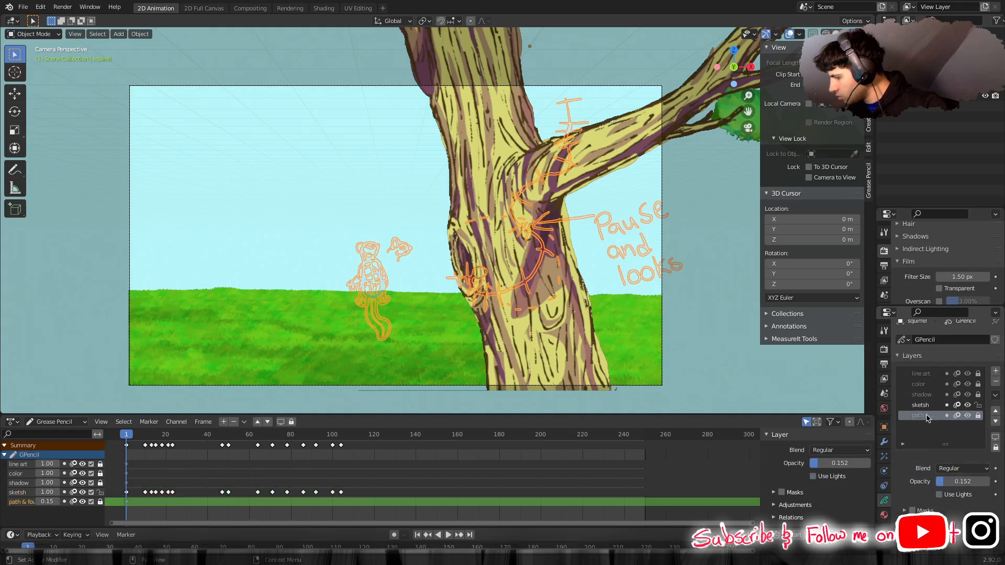
left_click(923, 406)
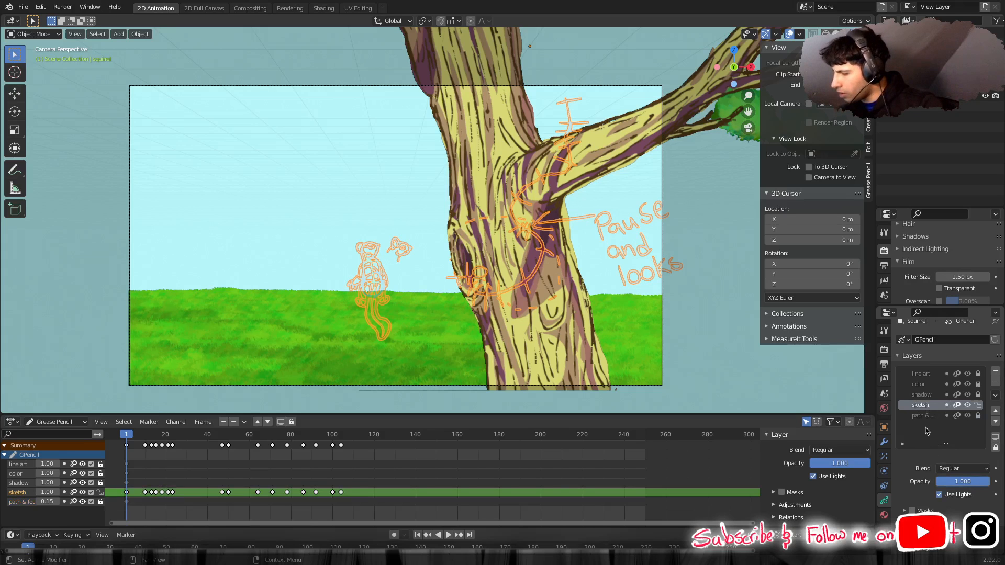
mouse_move(640, 366)
middle_mouse_down()
mouse_move(519, 363)
mouse_move(551, 362)
middle_mouse_up()
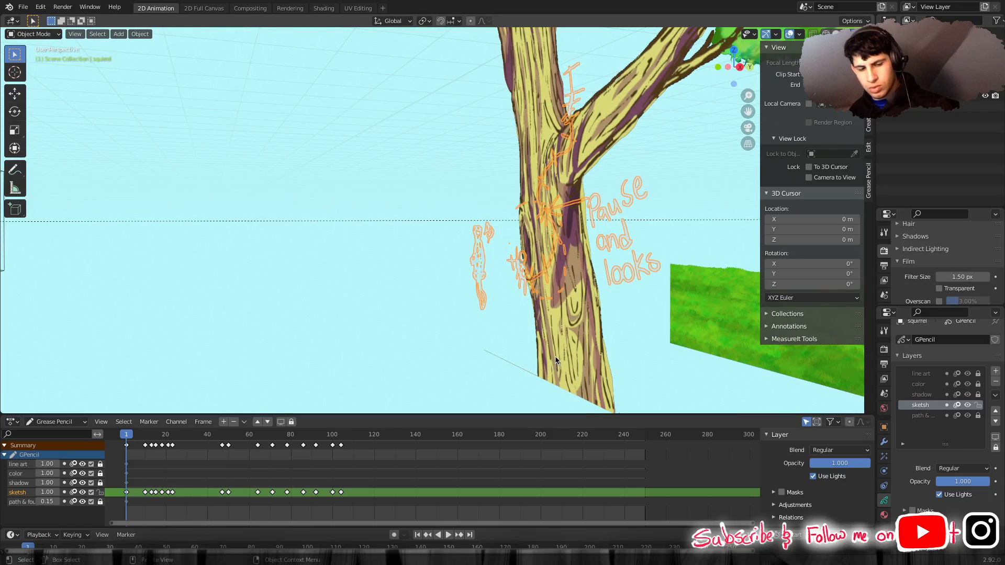
key("KP_0")
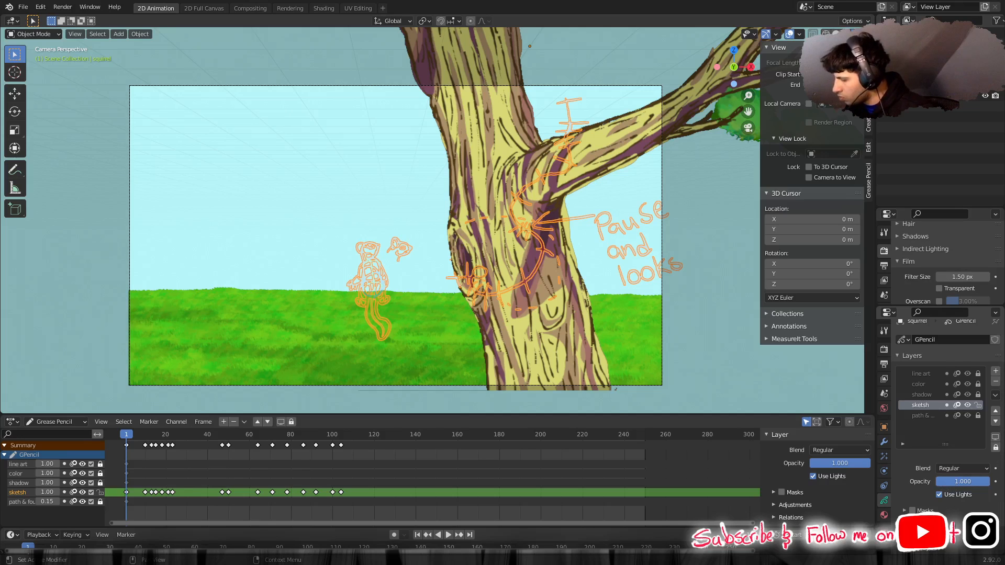
Set the squirrel object's onion skinning opacity to 0.910.
scroll(924, 506, "down", 3)
scroll(928, 494, "down", 3)
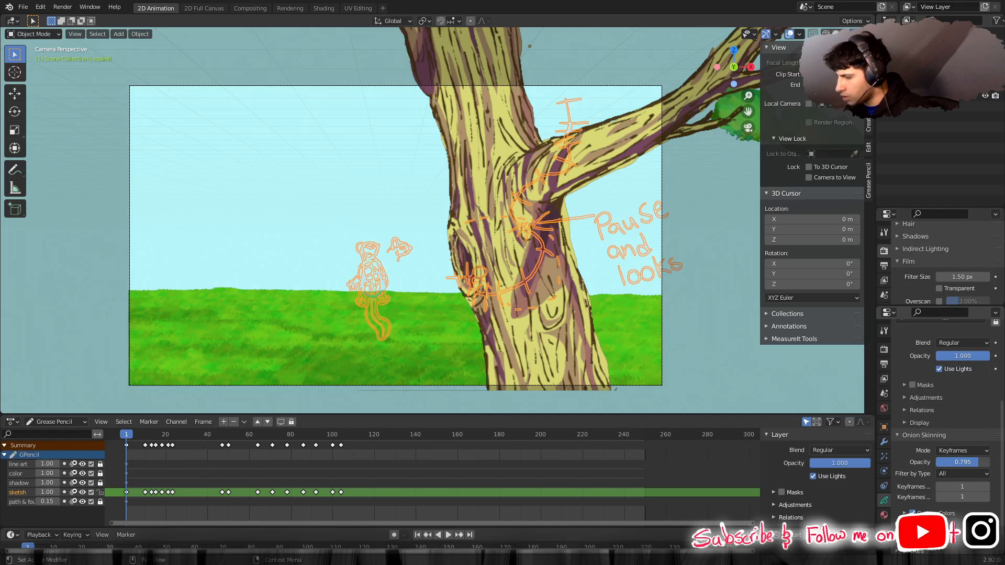
left_click_drag(979, 463, 987, 462)
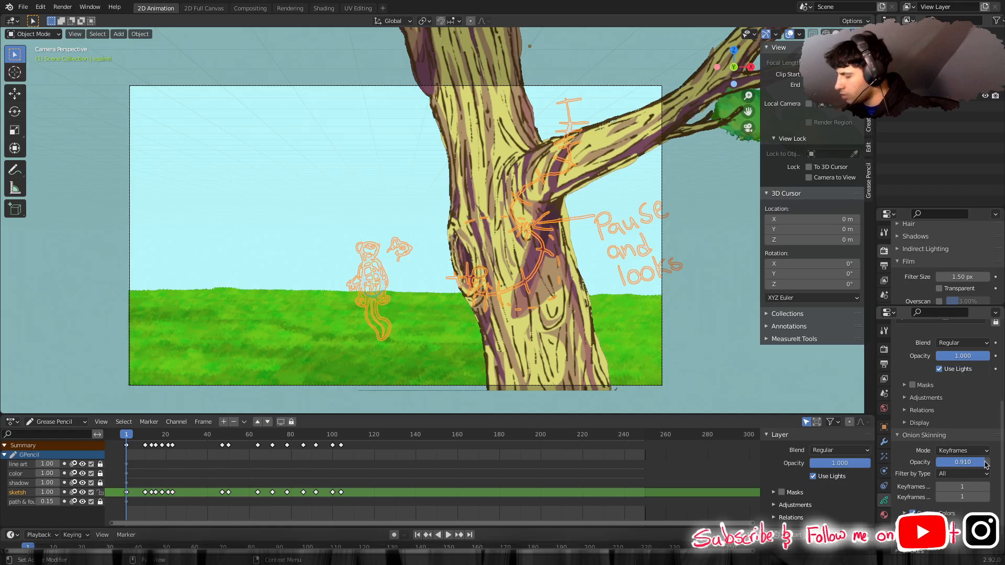
Turn off Use Lights for the squirrel's sketsh layer and hide the path layer.
scroll(918, 504, "down", 2)
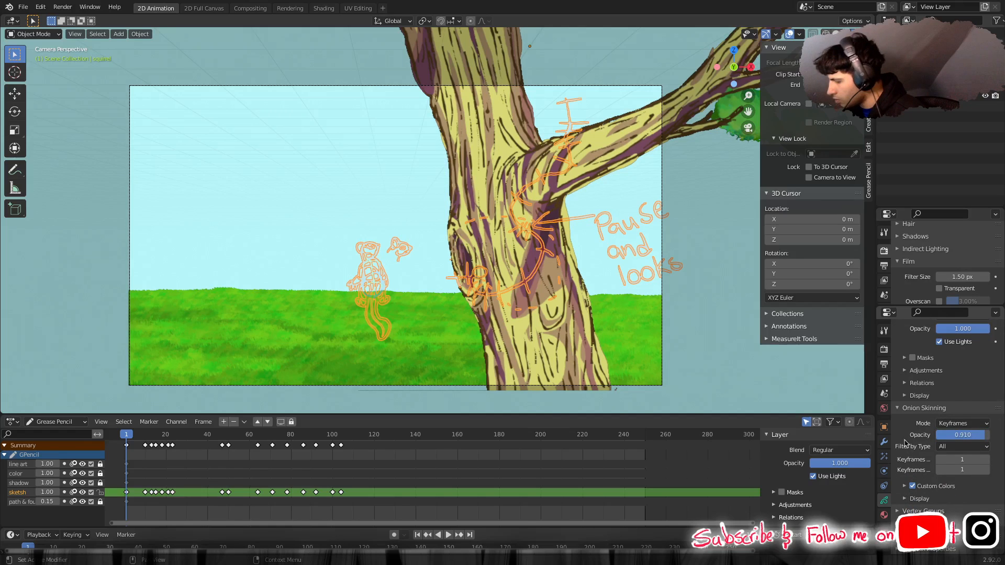
scroll(901, 419, "up", 6)
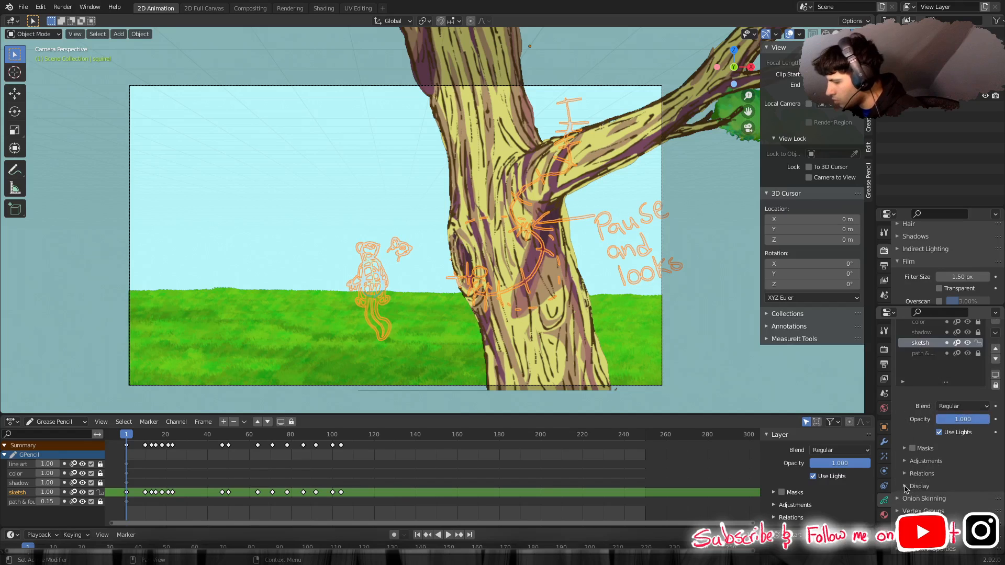
left_click(907, 487)
left_click(906, 487)
scroll(917, 437, "up", 3)
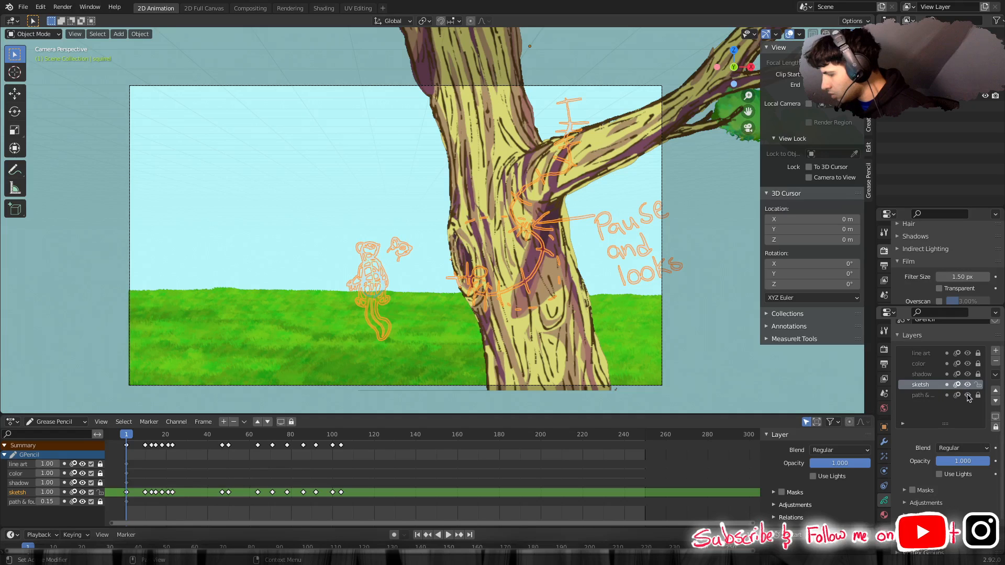
left_click(969, 396)
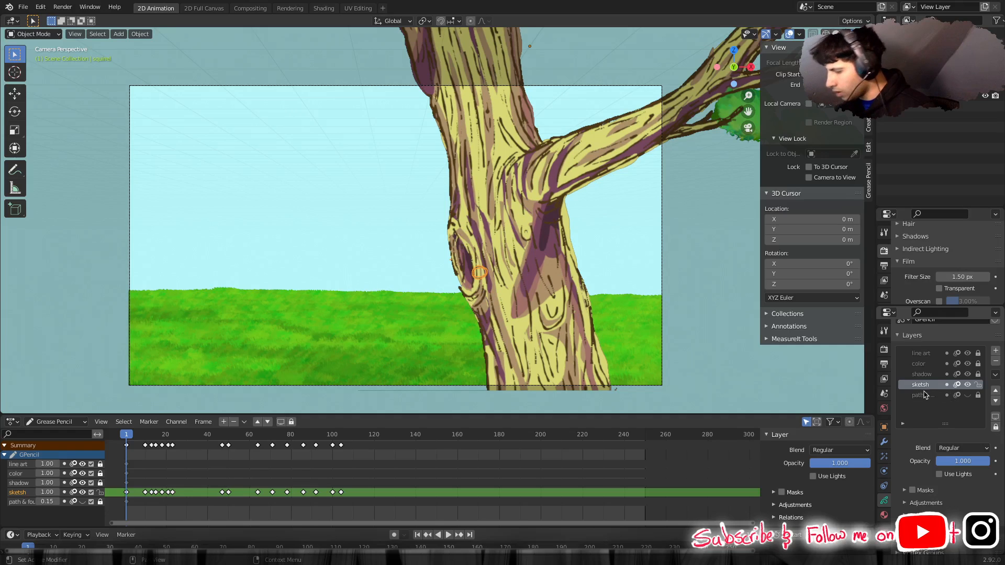
Enable the Wireframe and Face Orientation viewport overlays with the squirrel selected, and select the tree object.
left_click(710, 373)
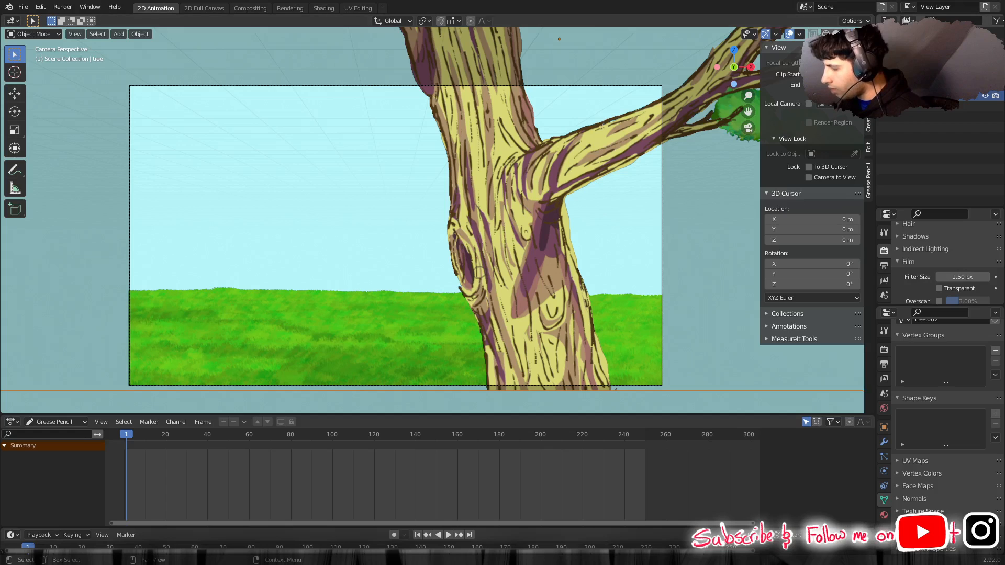
left_click(479, 272)
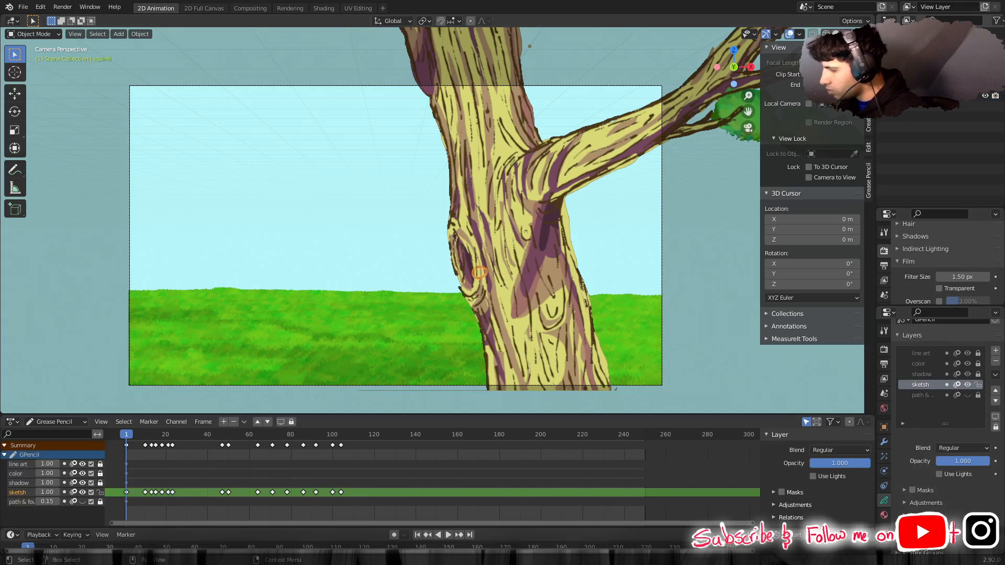
left_click(801, 35)
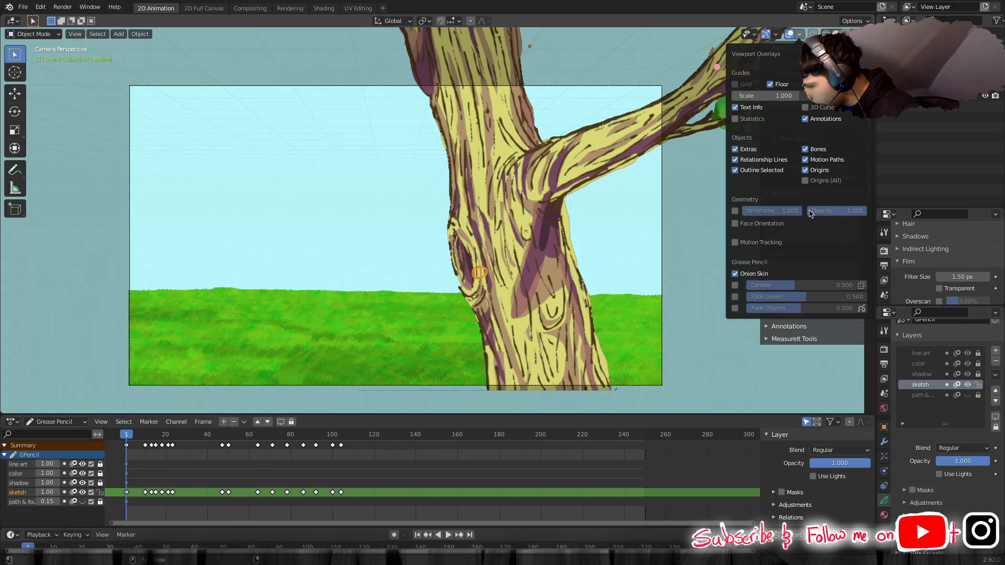
left_click(736, 213)
mouse_move(861, 211)
left_mouse_down()
mouse_move(808, 211)
mouse_move(866, 211)
left_mouse_up()
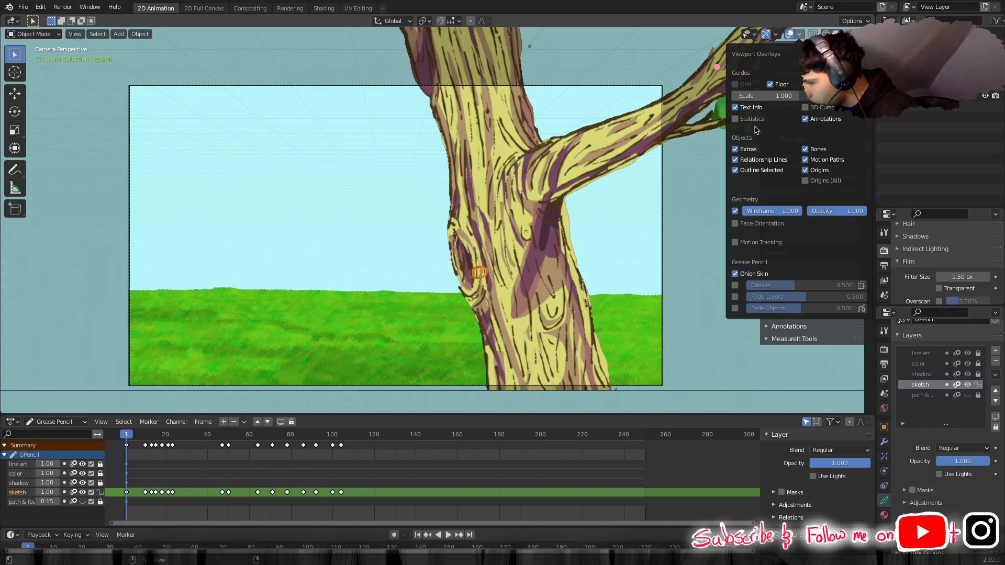
left_click(735, 224)
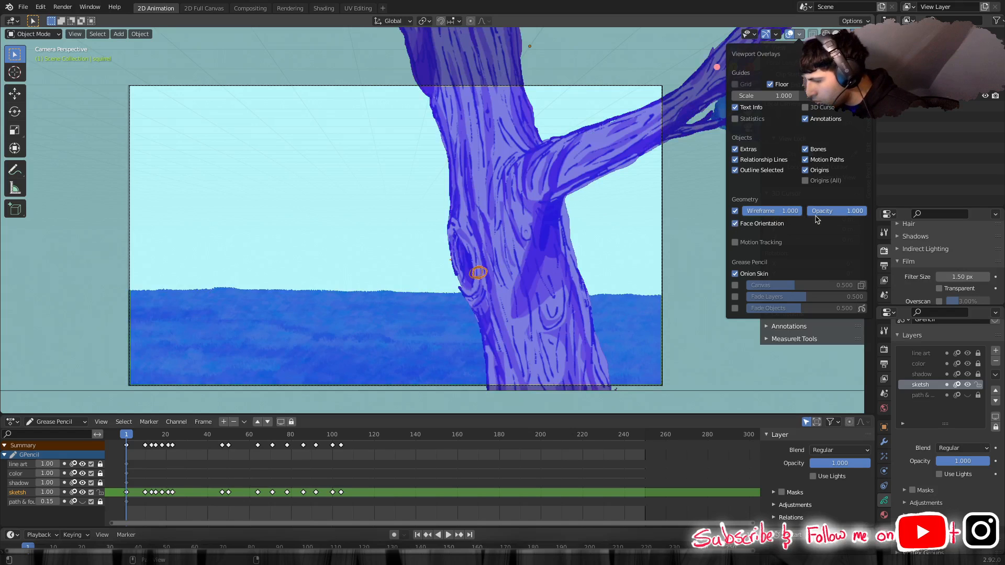
mouse_move(863, 211)
left_mouse_down()
mouse_move(845, 211)
mouse_move(867, 211)
left_mouse_up()
left_click_drag(797, 211, 768, 215)
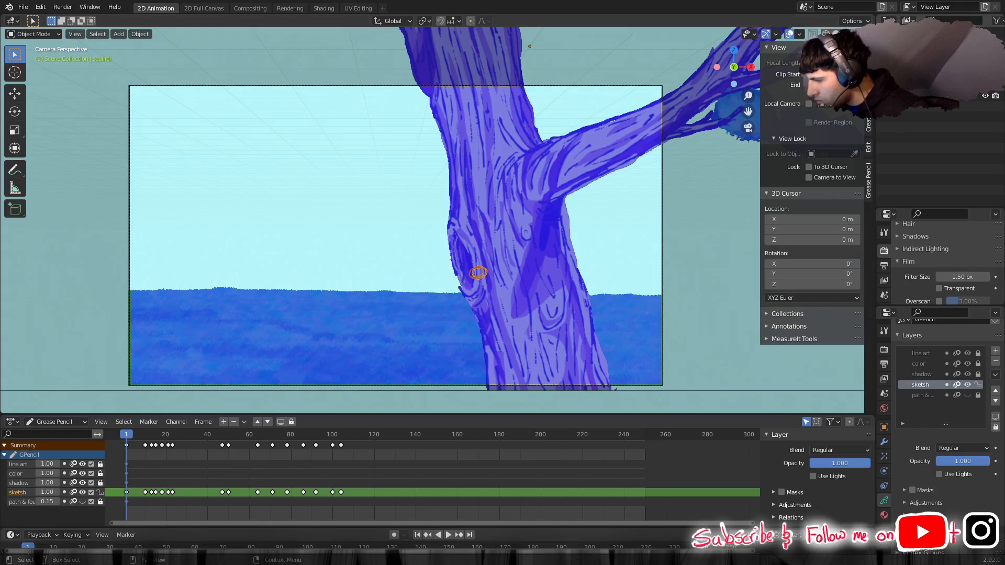
left_click(920, 96)
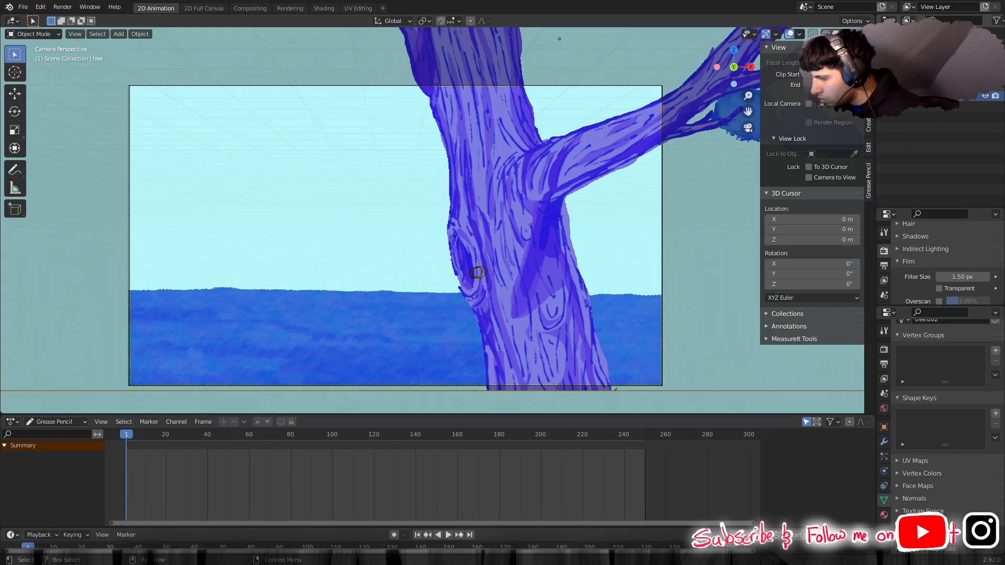
Select the squirrel sketch and turn off the Face Orientation viewport overlay, keeping Wireframe enabled.
left_click(920, 86)
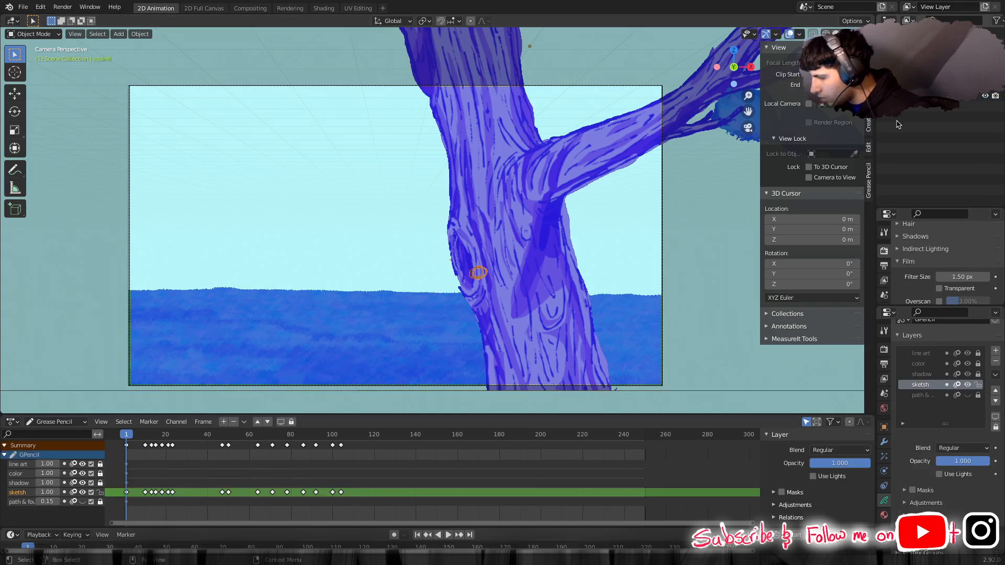
left_click(800, 34)
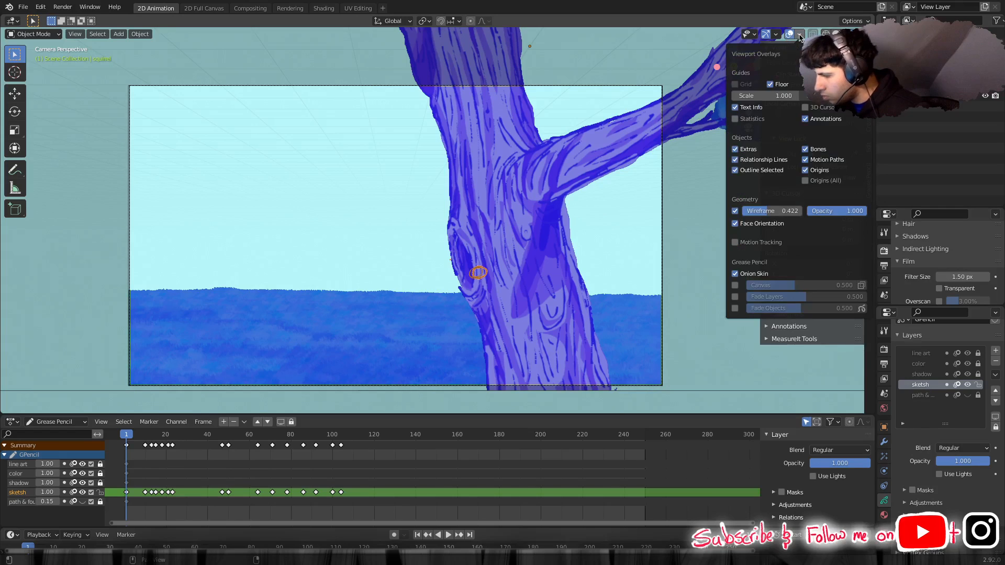
left_click(735, 212)
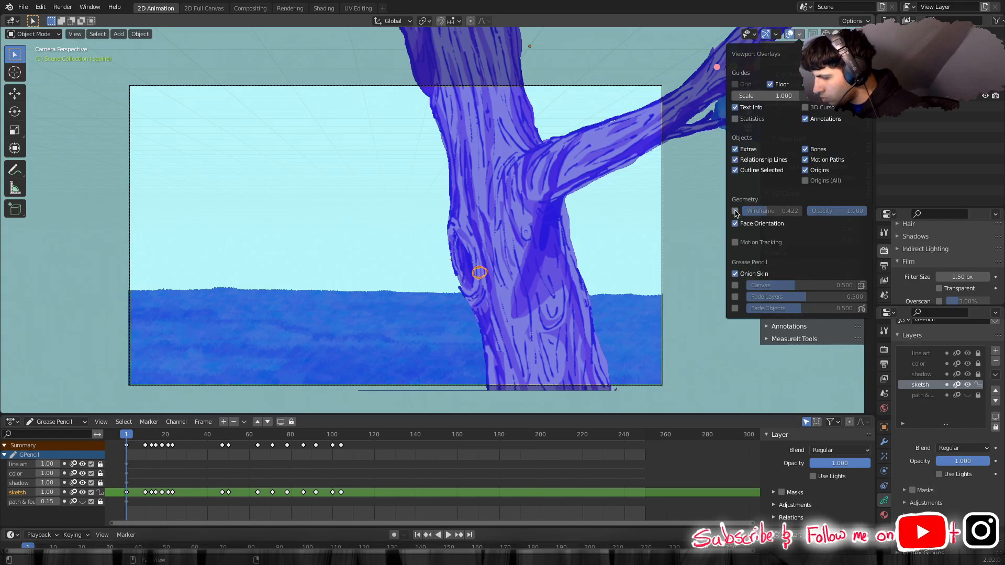
left_click(735, 211)
left_click(736, 224)
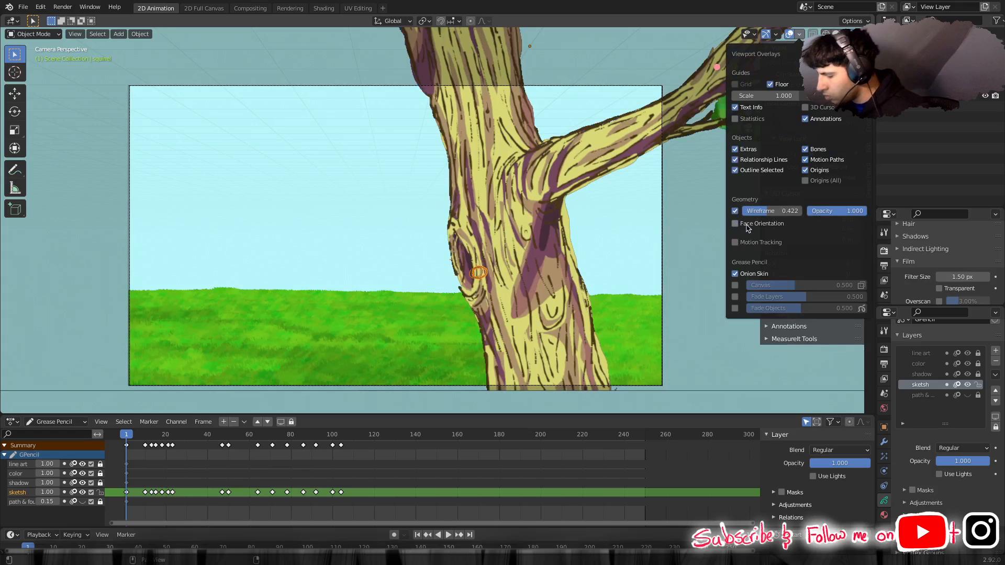
Try the Grease Pencil Canvas overlay, Fade Layers at 0.629 and Fade Objects at 0.542.
left_click(736, 286)
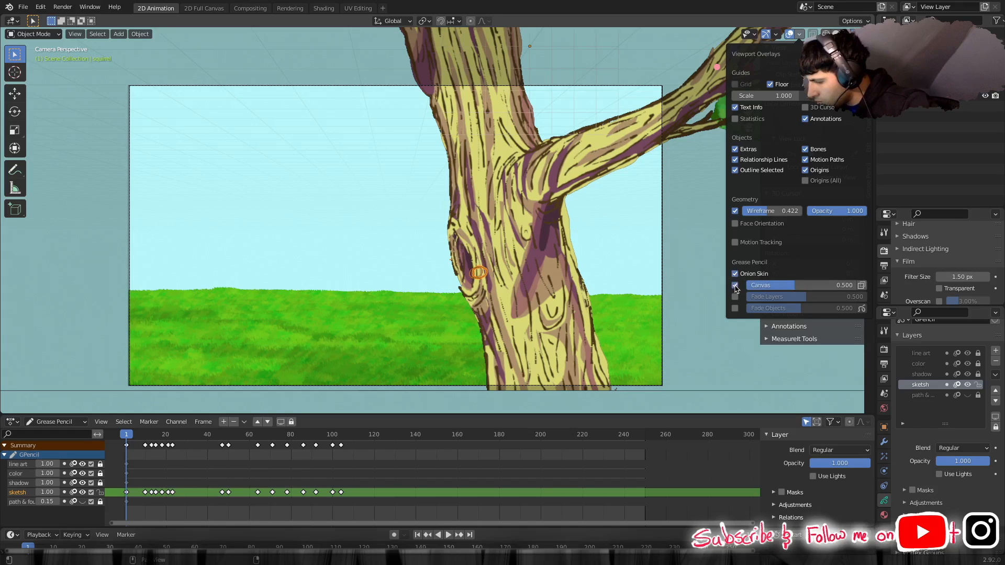
left_click(735, 285)
left_click(735, 297)
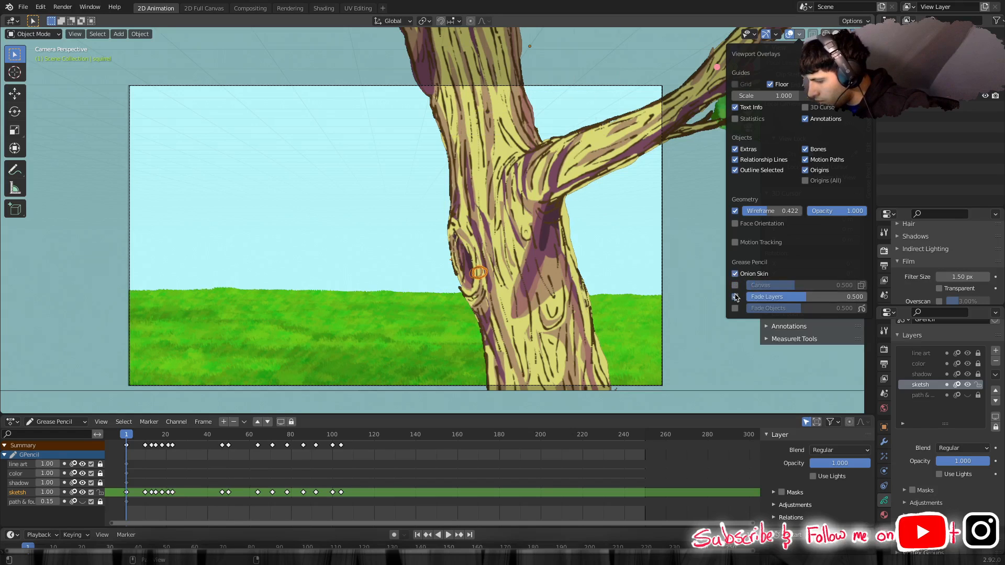
mouse_move(807, 297)
left_mouse_down()
mouse_move(831, 297)
mouse_move(780, 310)
mouse_move(797, 310)
left_mouse_up()
left_click(736, 308)
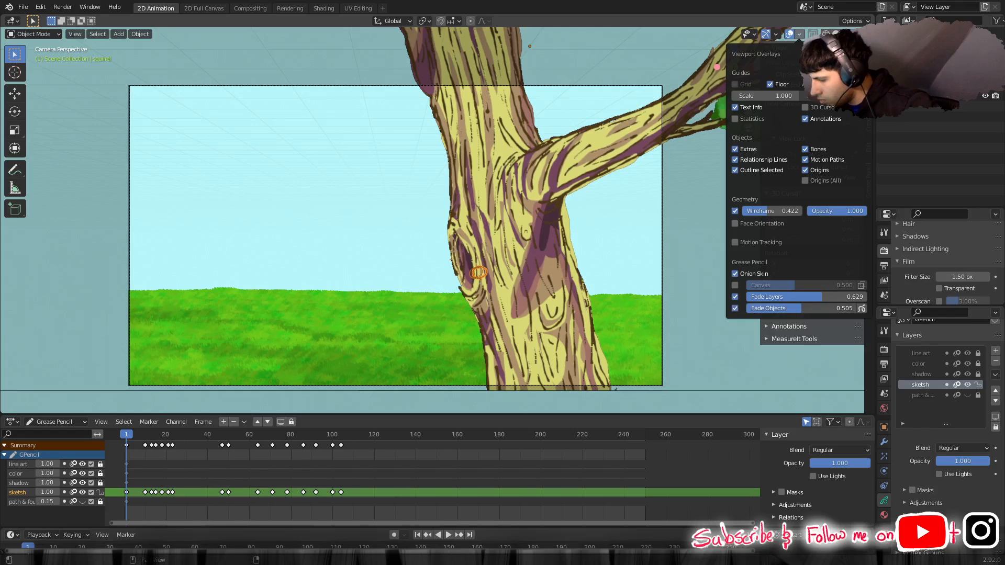
left_click(736, 297)
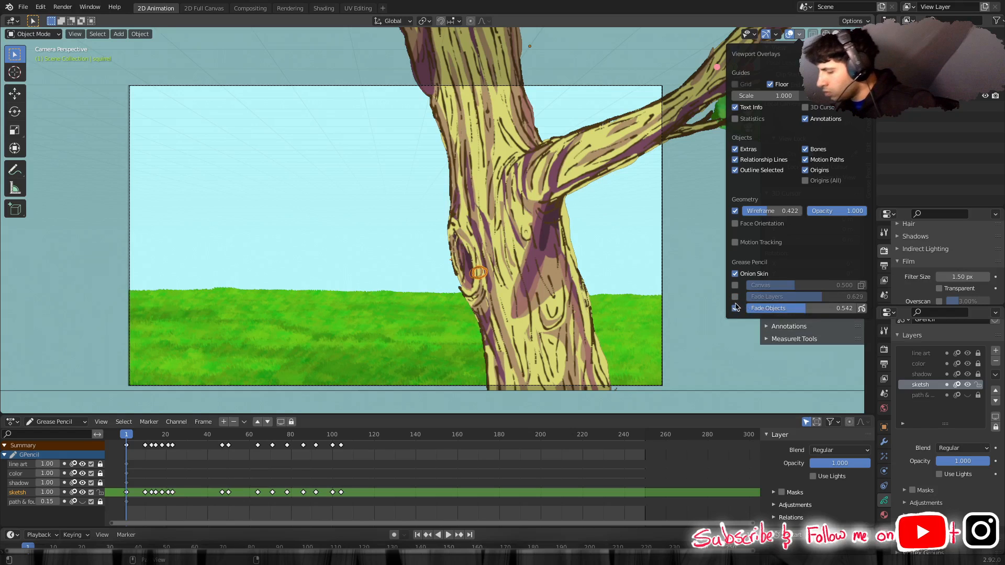
left_click(735, 309)
Turn off the Grease Pencil Onion Skin overlay.
left_click(735, 274)
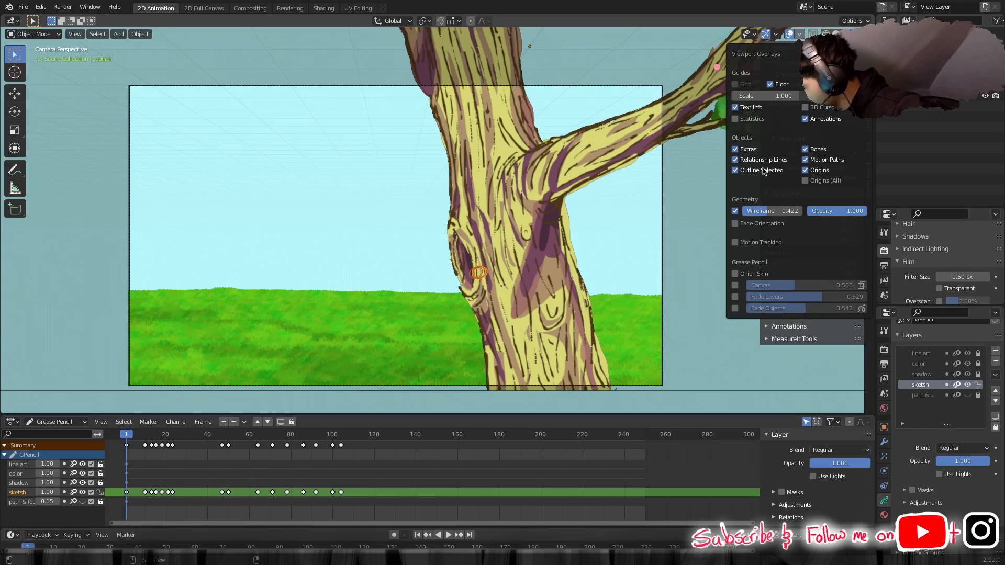
left_click(806, 108)
left_click(805, 107)
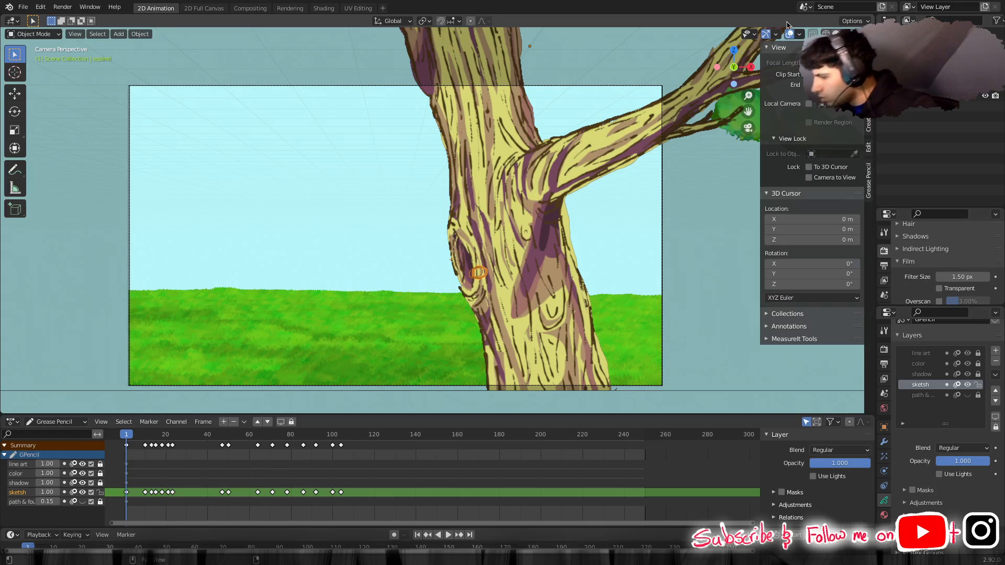
left_click(779, 35)
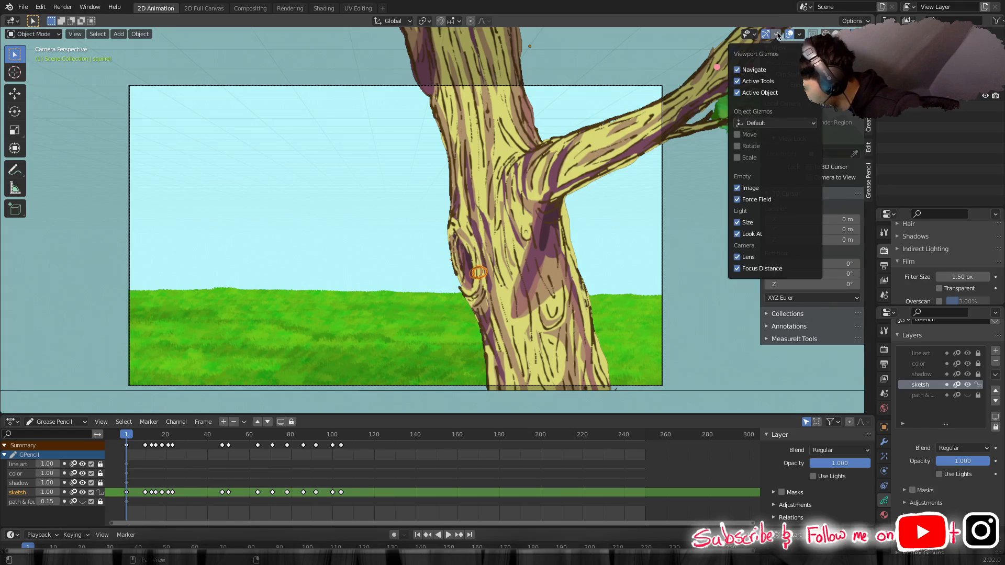
left_click(778, 35)
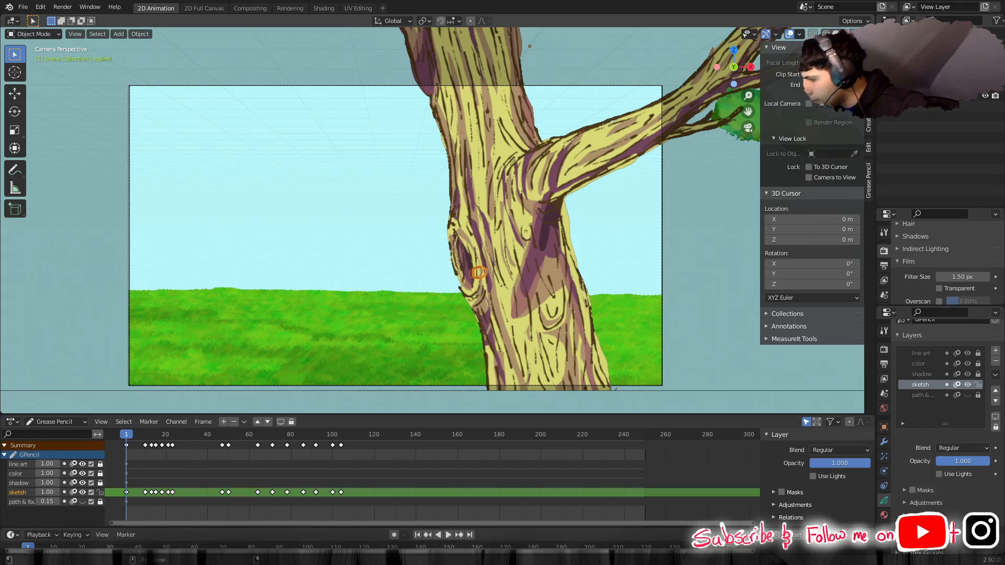
left_click(867, 35)
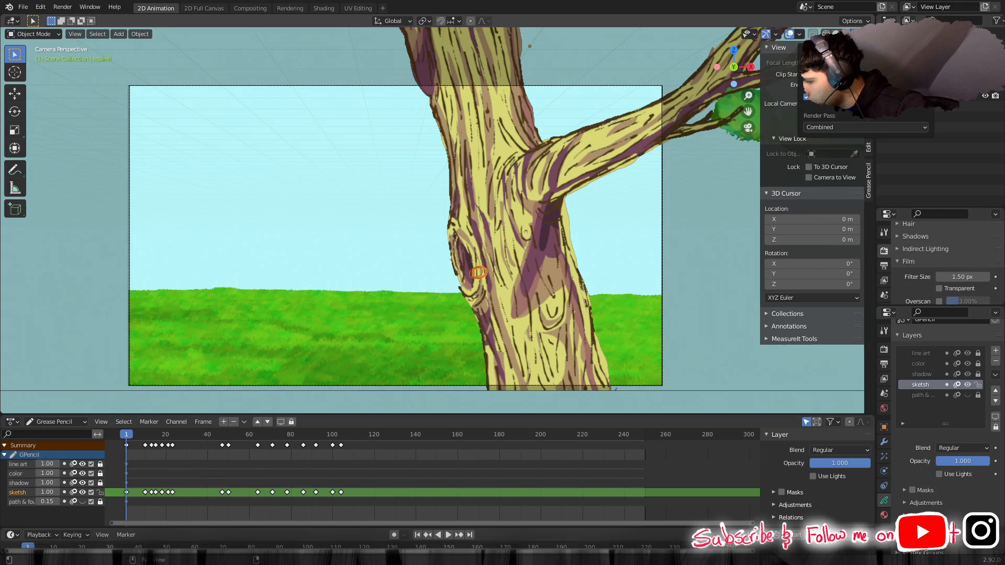
left_click(847, 127)
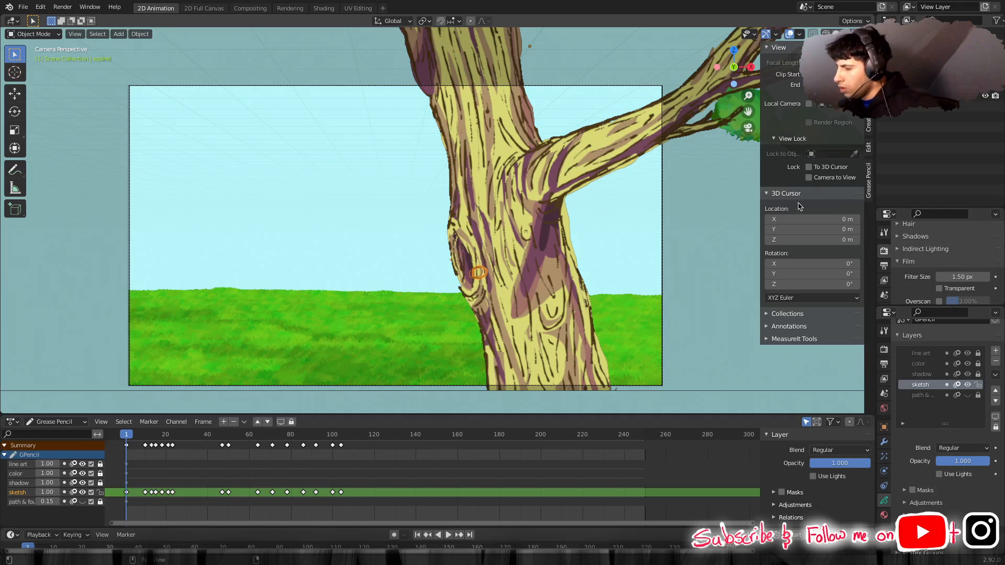
left_click(869, 149)
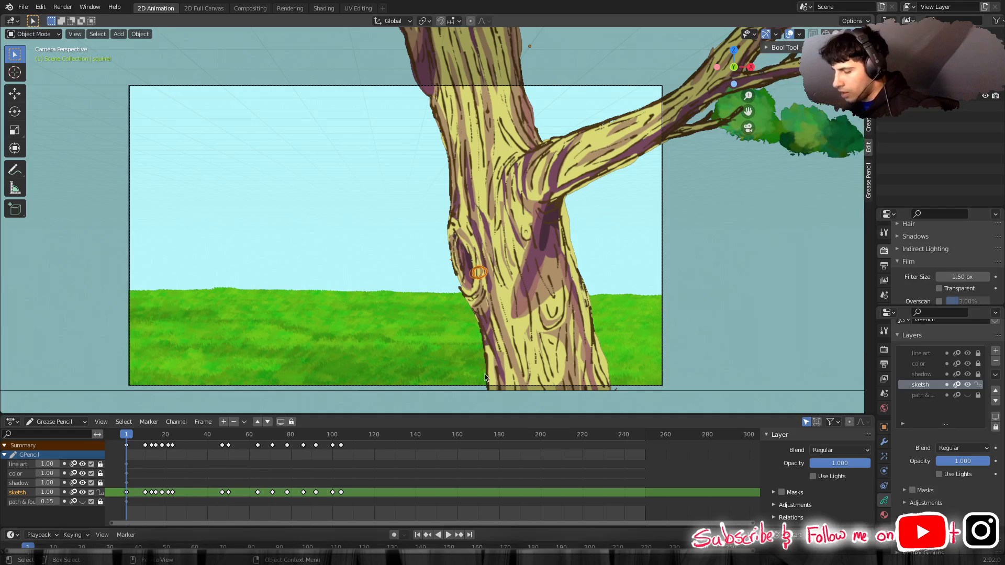
Play the animation while switching the squirrel sketch to Draw mode, stop playback and return to frame 1.
left_click(448, 535)
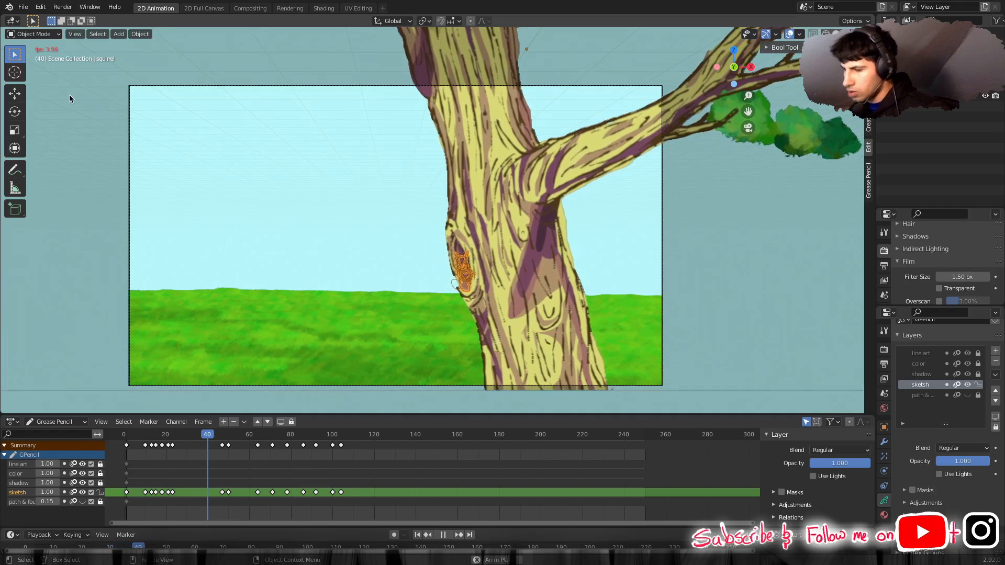
left_click(37, 34)
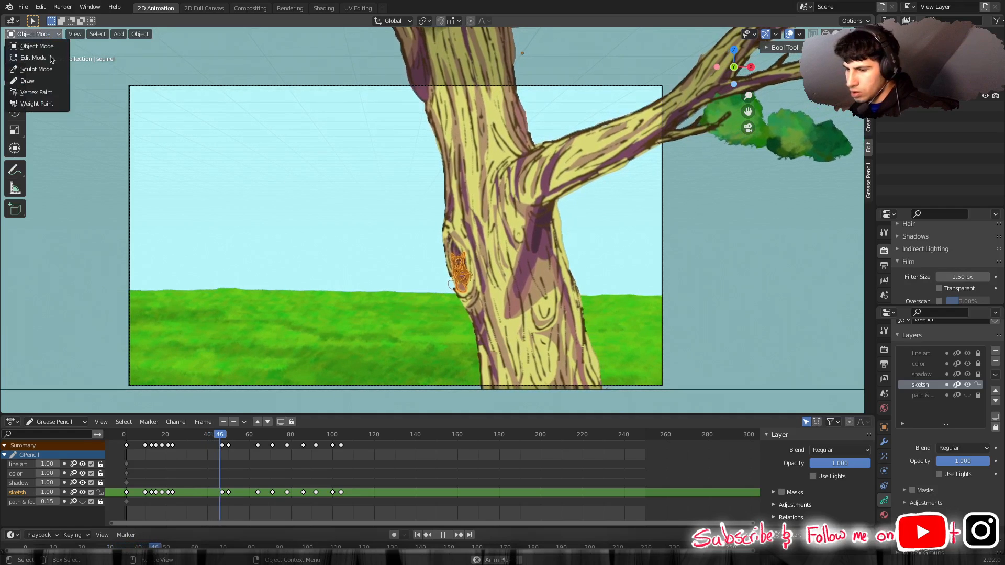
left_click(37, 80)
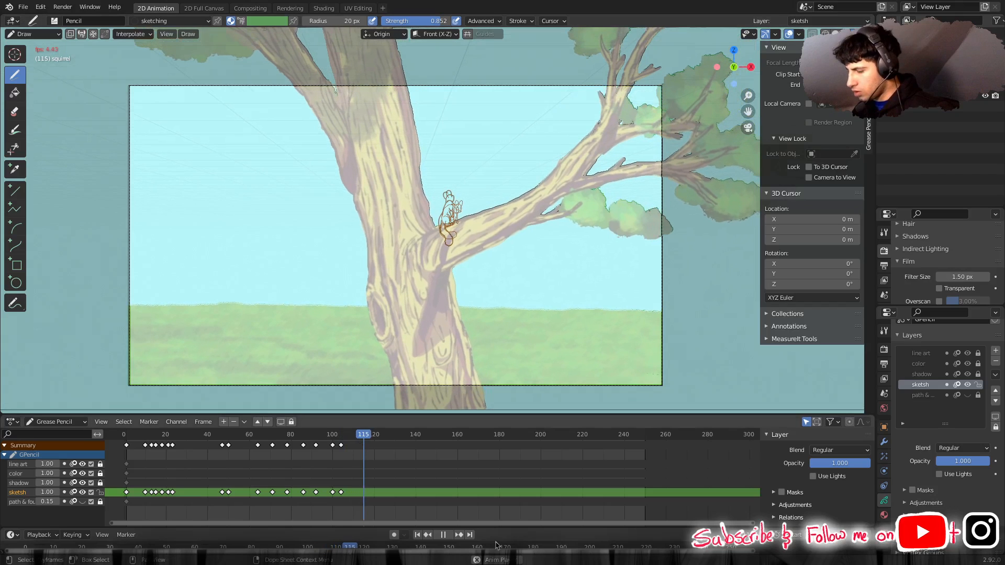
left_click(442, 535)
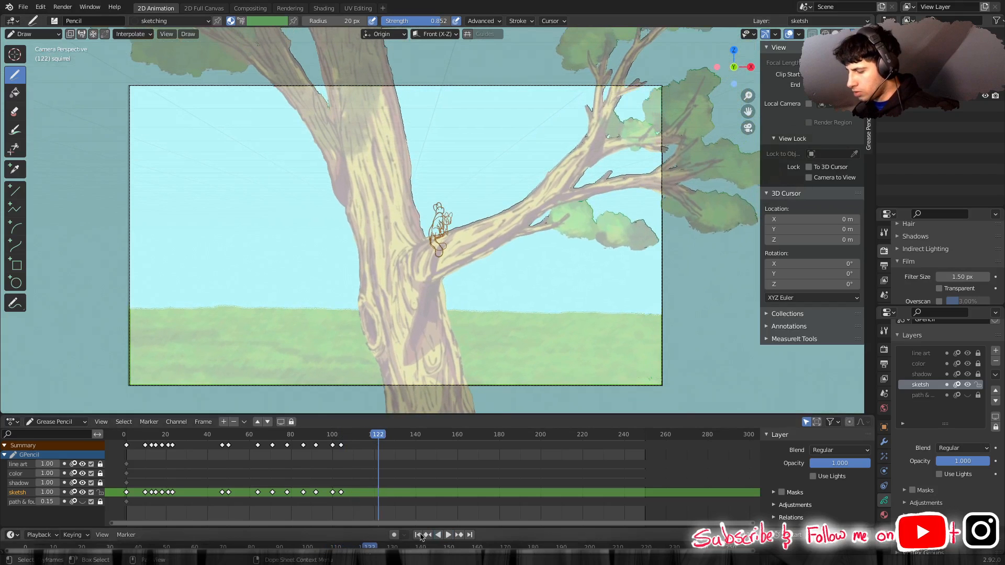
left_click(417, 535)
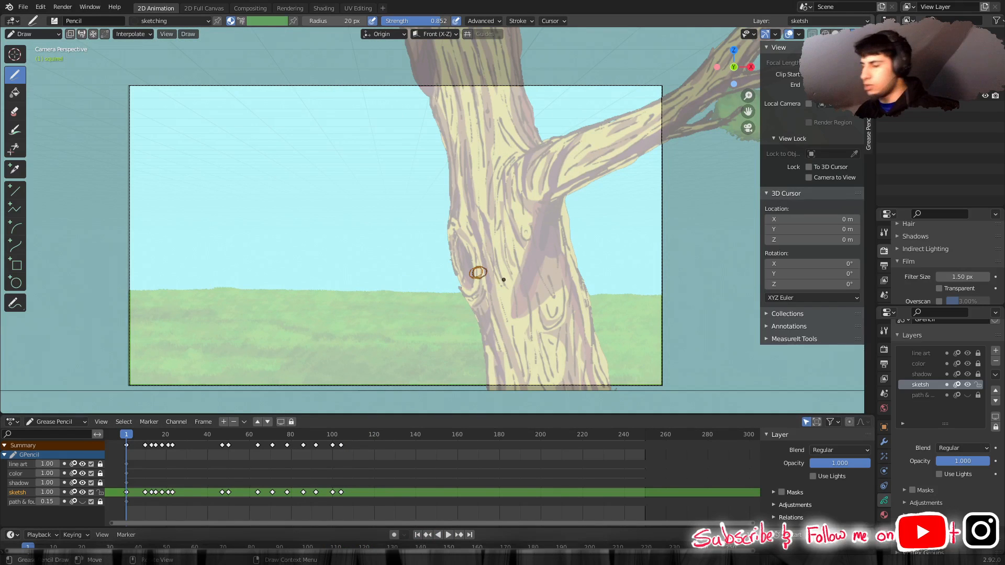
Set the Wireframe overlay threshold to 1.000 in Draw mode.
left_click(799, 34)
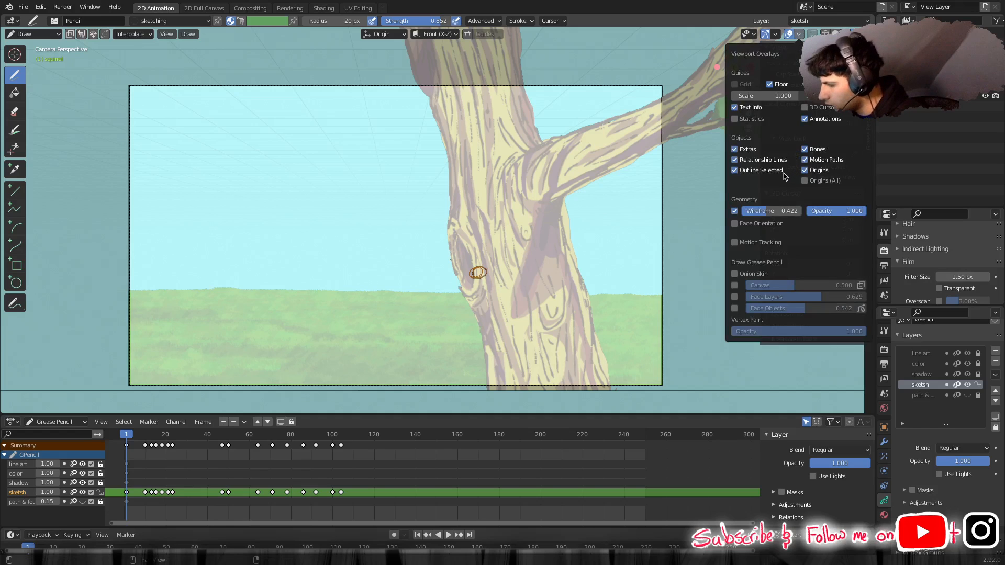
left_click(735, 211)
left_click(735, 211)
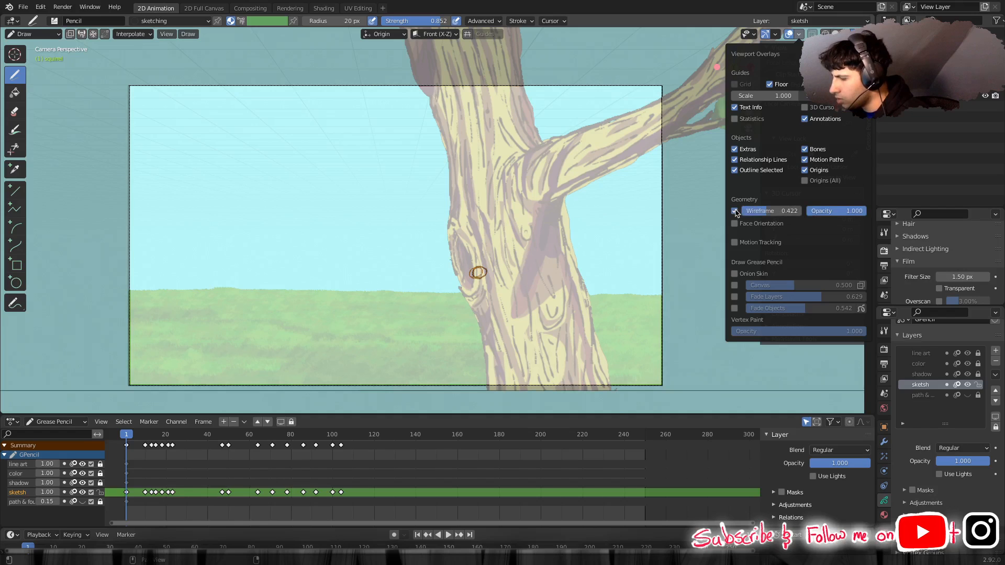
left_click_drag(767, 211, 802, 211)
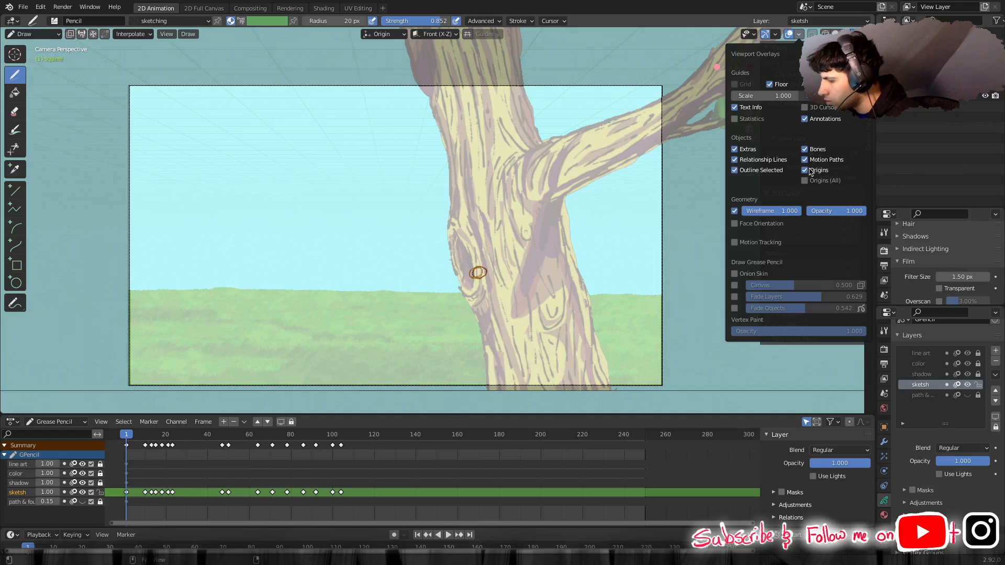
Try the view with the Bones, Origins and Relationship Lines overlays each turned off.
left_click(806, 151)
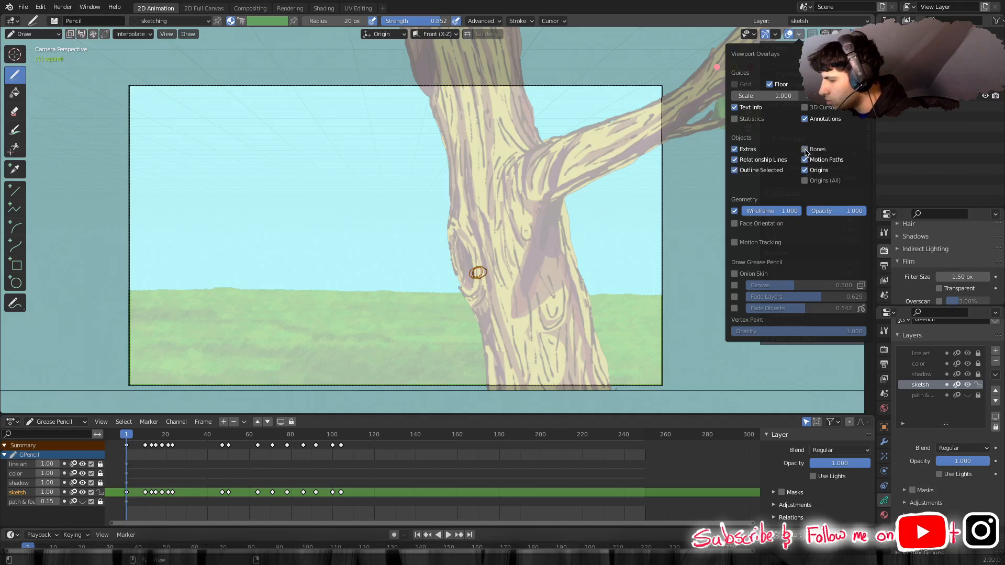
left_click(805, 173)
left_click(805, 172)
left_click(735, 161)
left_click(735, 160)
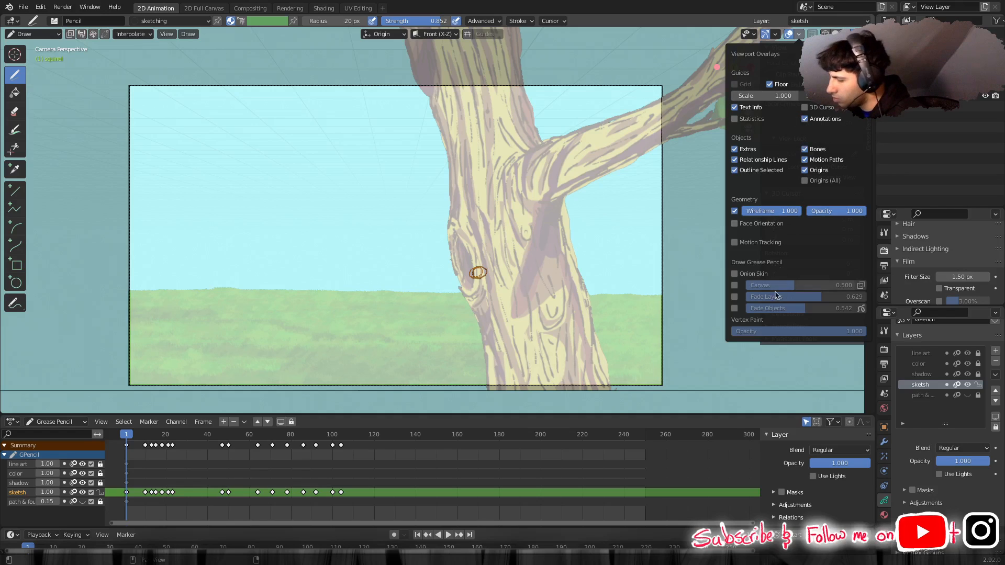
left_click(799, 37)
left_click(777, 34)
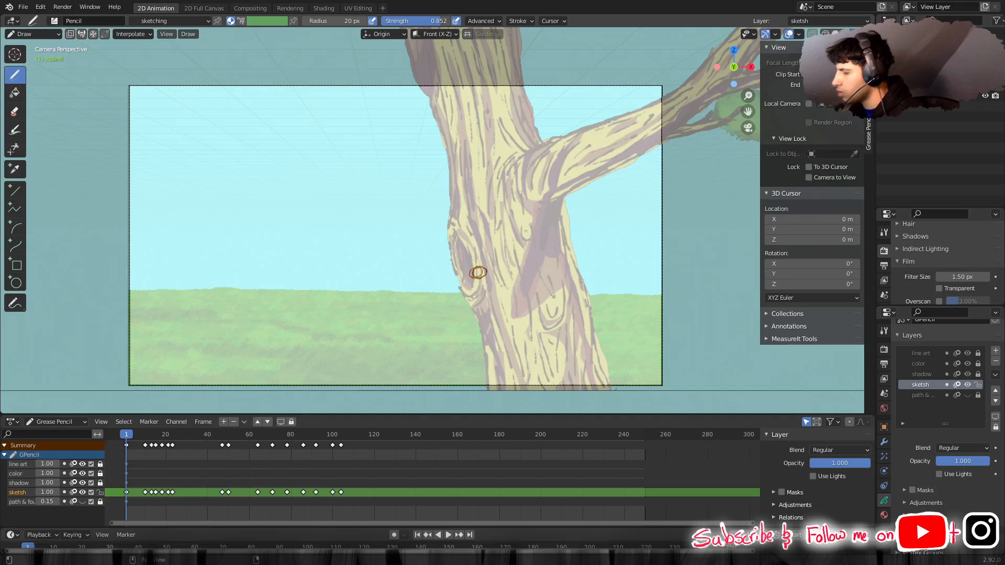
left_click(870, 152)
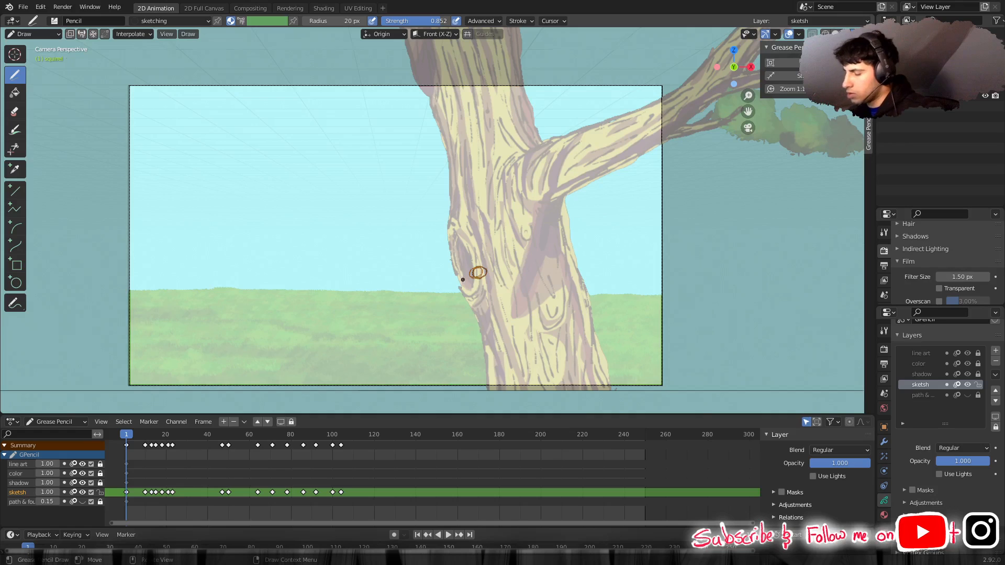
scroll(462, 280, "up", 4)
scroll(541, 292, "down", 3)
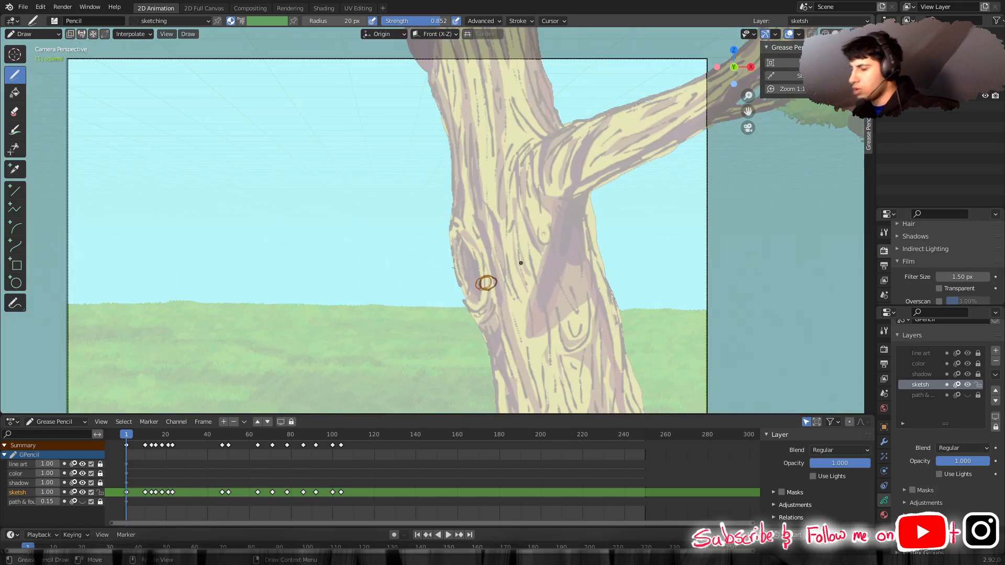
scroll(521, 263, "down", 1)
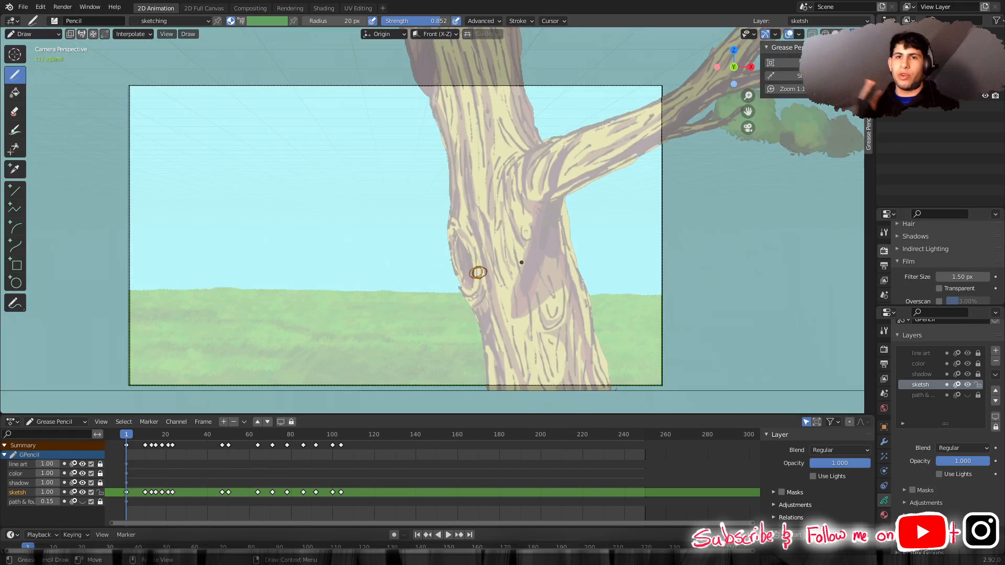